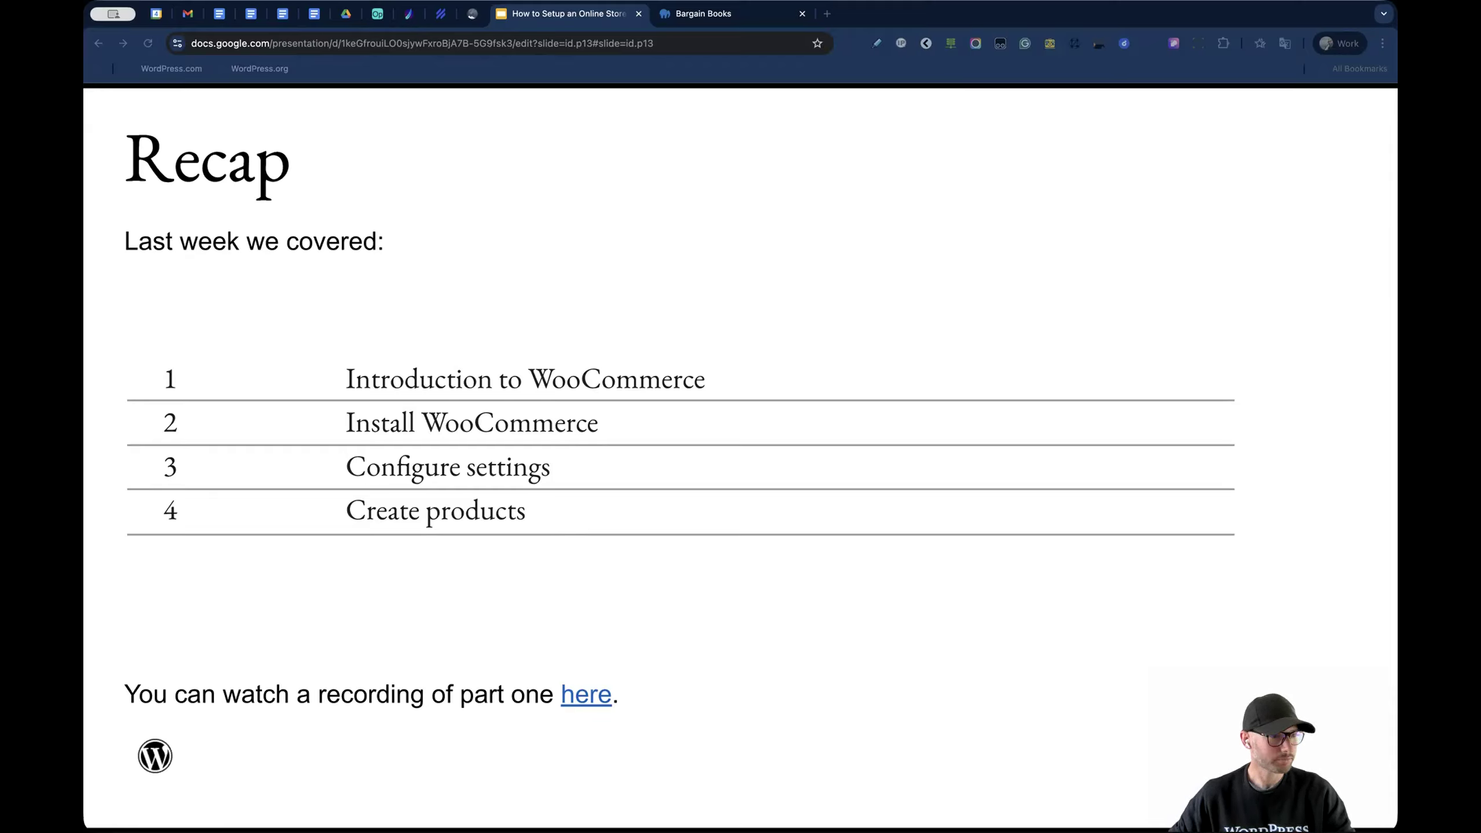
# - Advance the presentation past the agenda to the Shipping settings slide
pyautogui.press('Right')
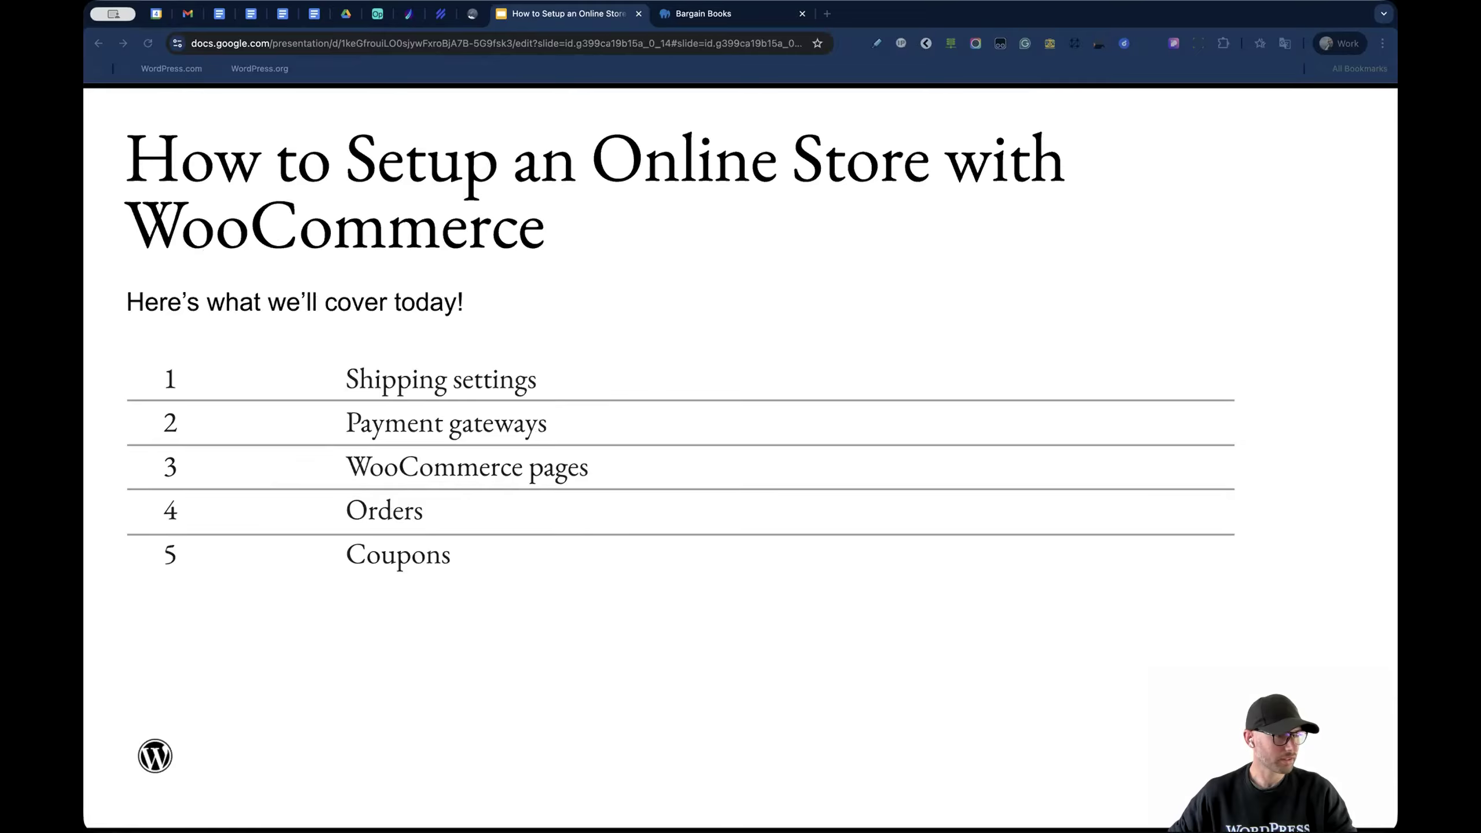
pyautogui.press('Right')
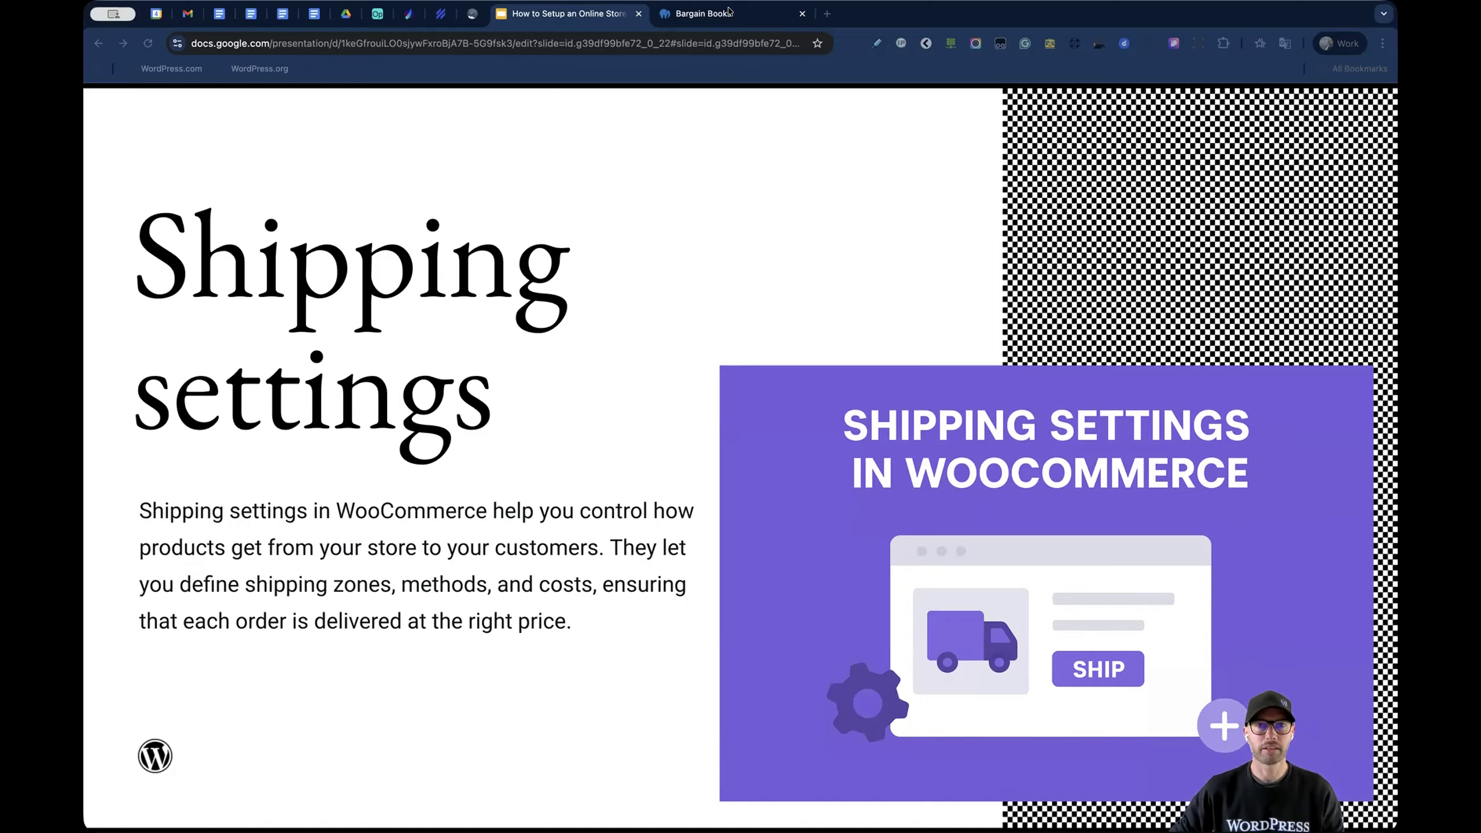
# - Switch to the Bargain Books site and open the WooCommerce shipping zones settings from its dashboard
pyautogui.click(729, 13)
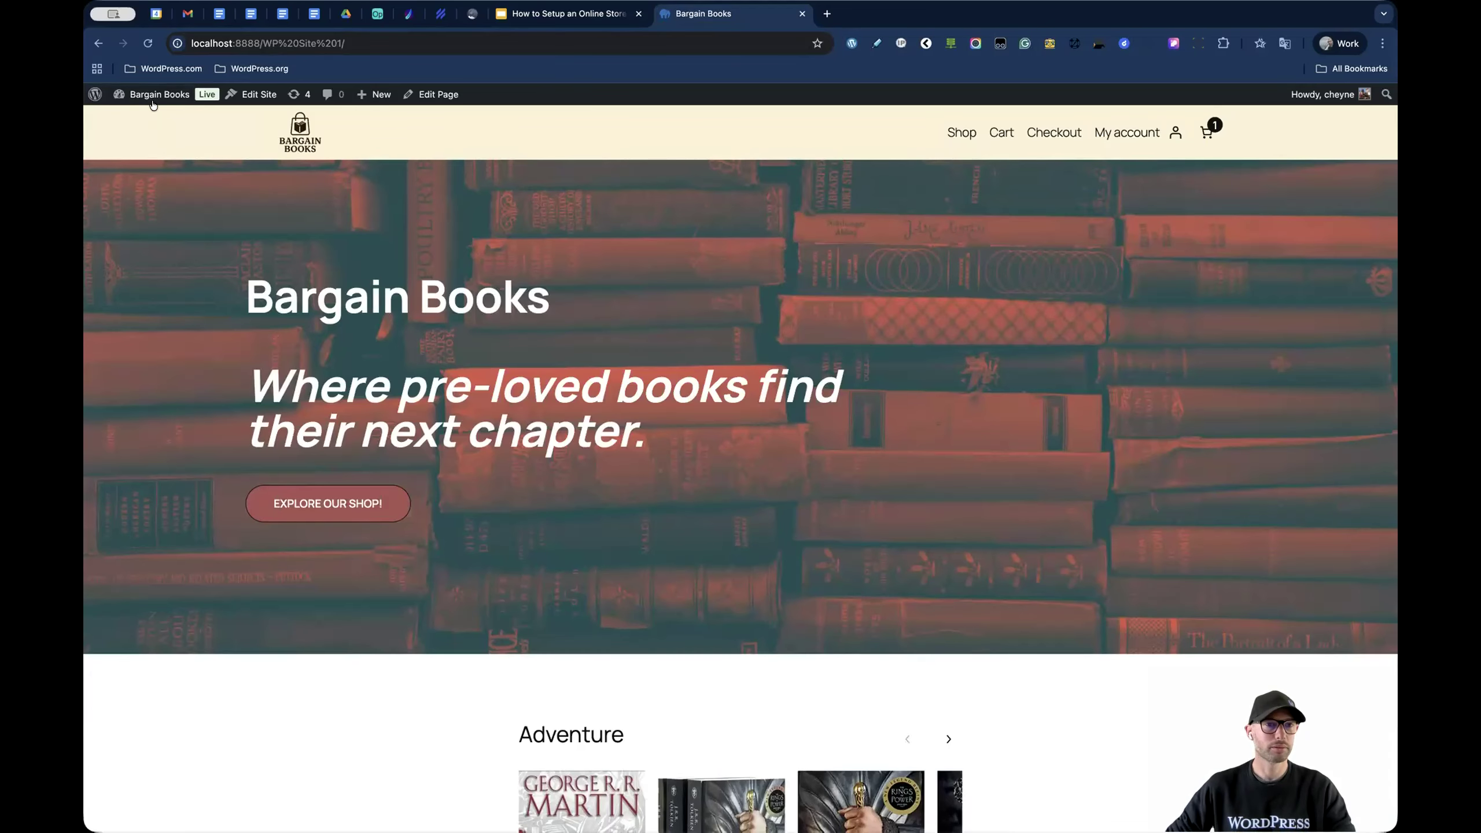
pyautogui.moveTo(154, 100)
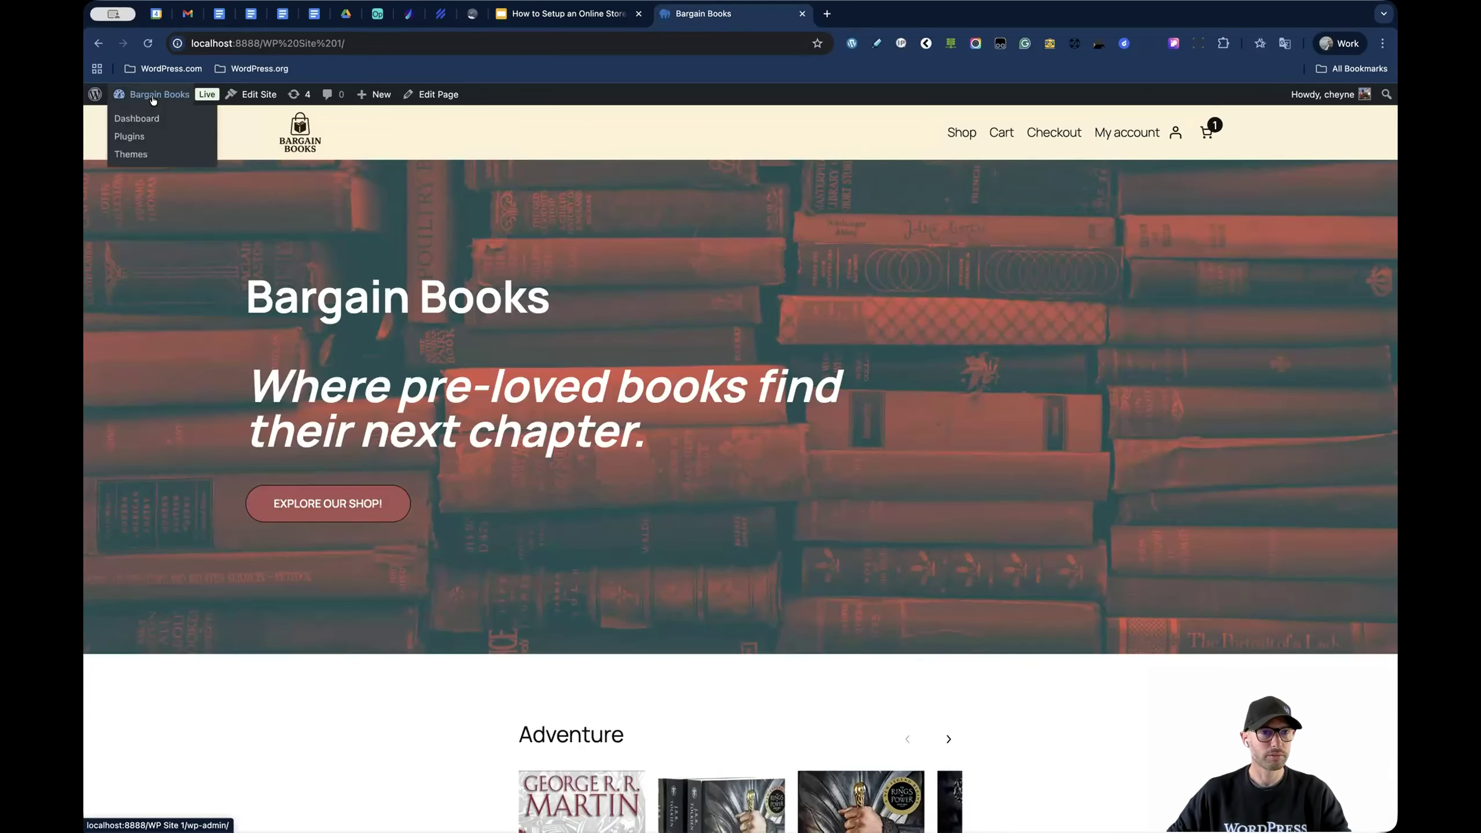
pyautogui.click(163, 119)
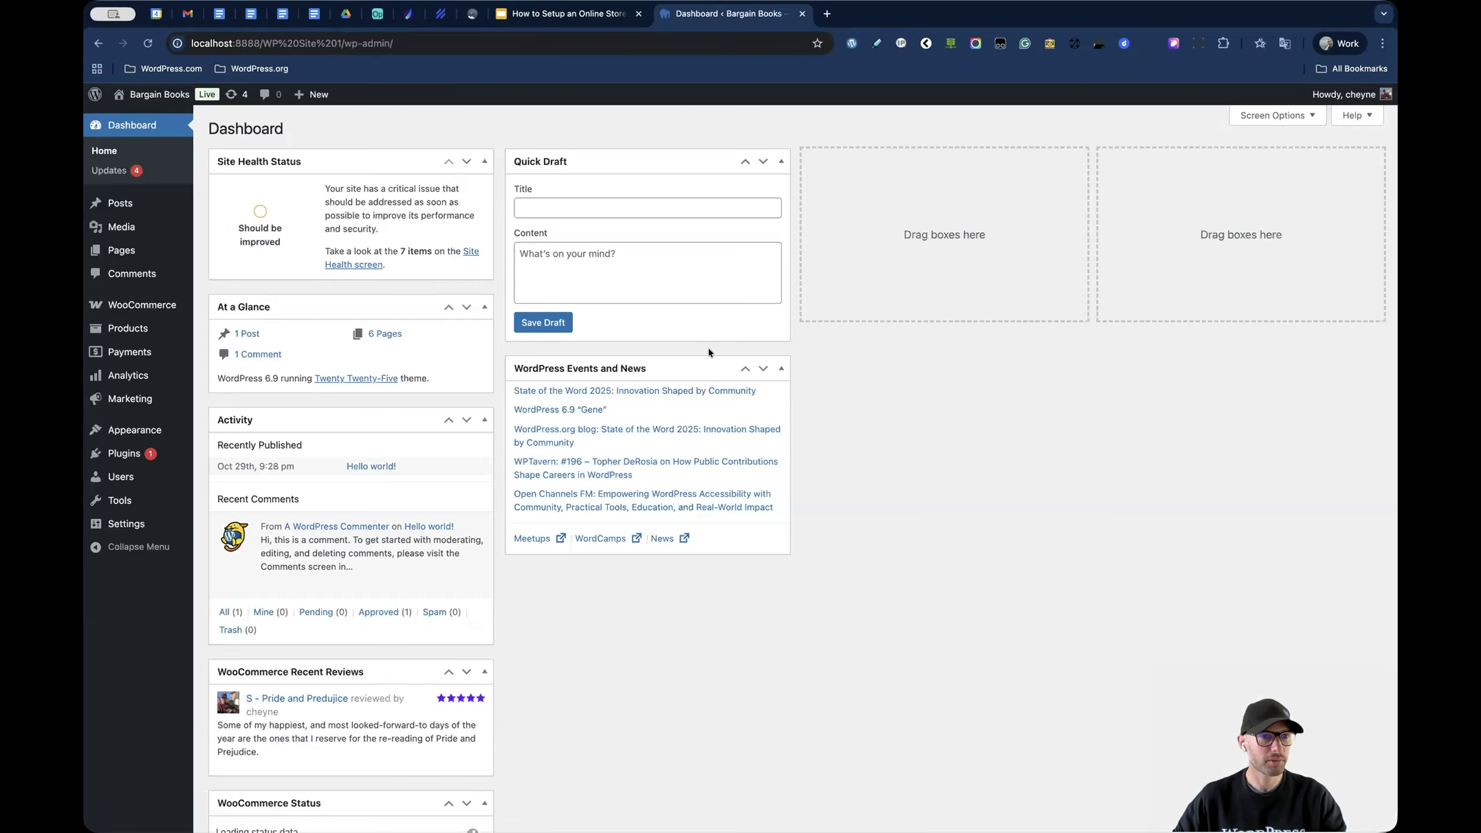
pyautogui.moveTo(146, 306)
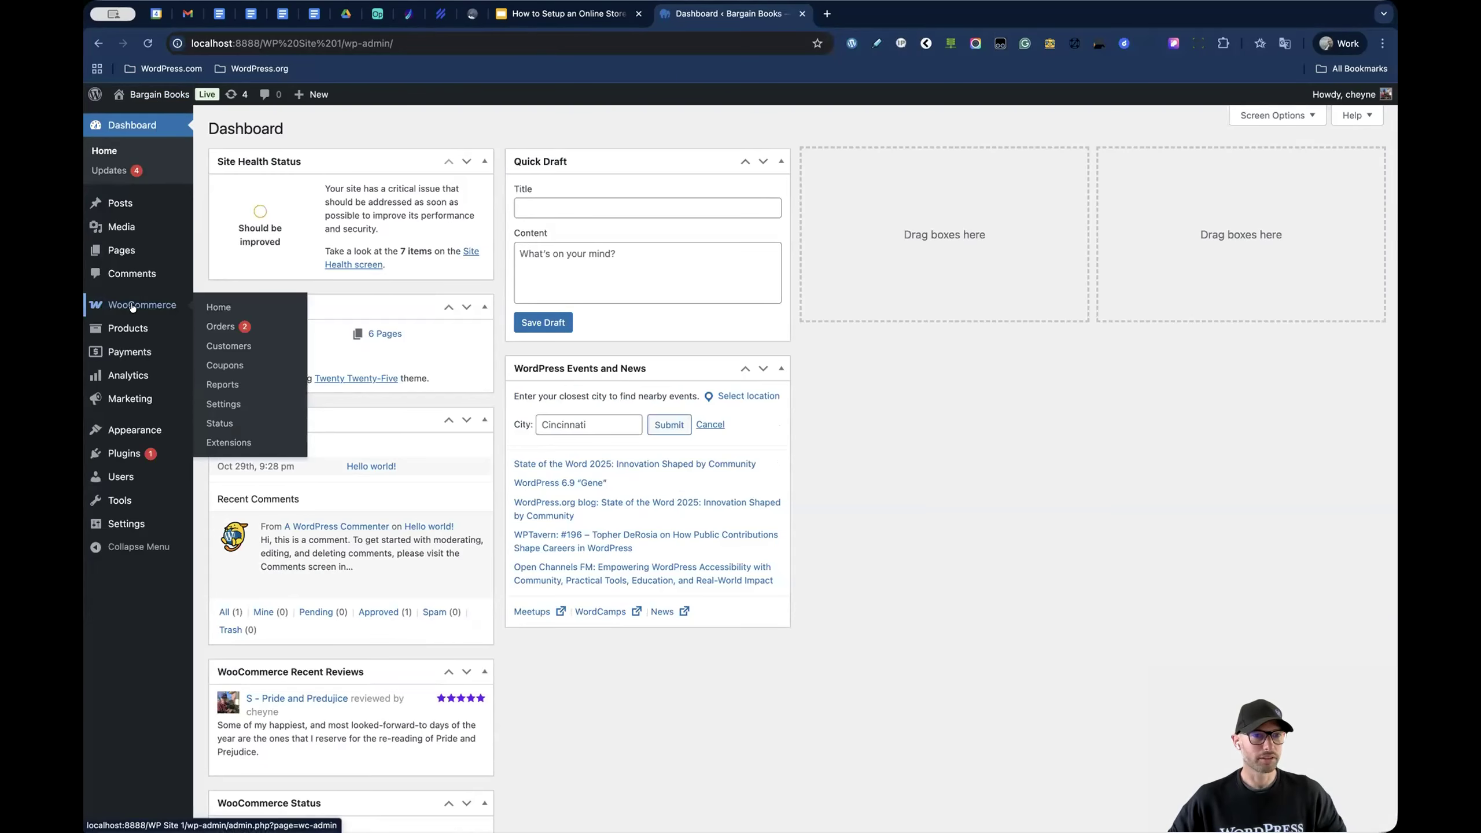
pyautogui.click(232, 401)
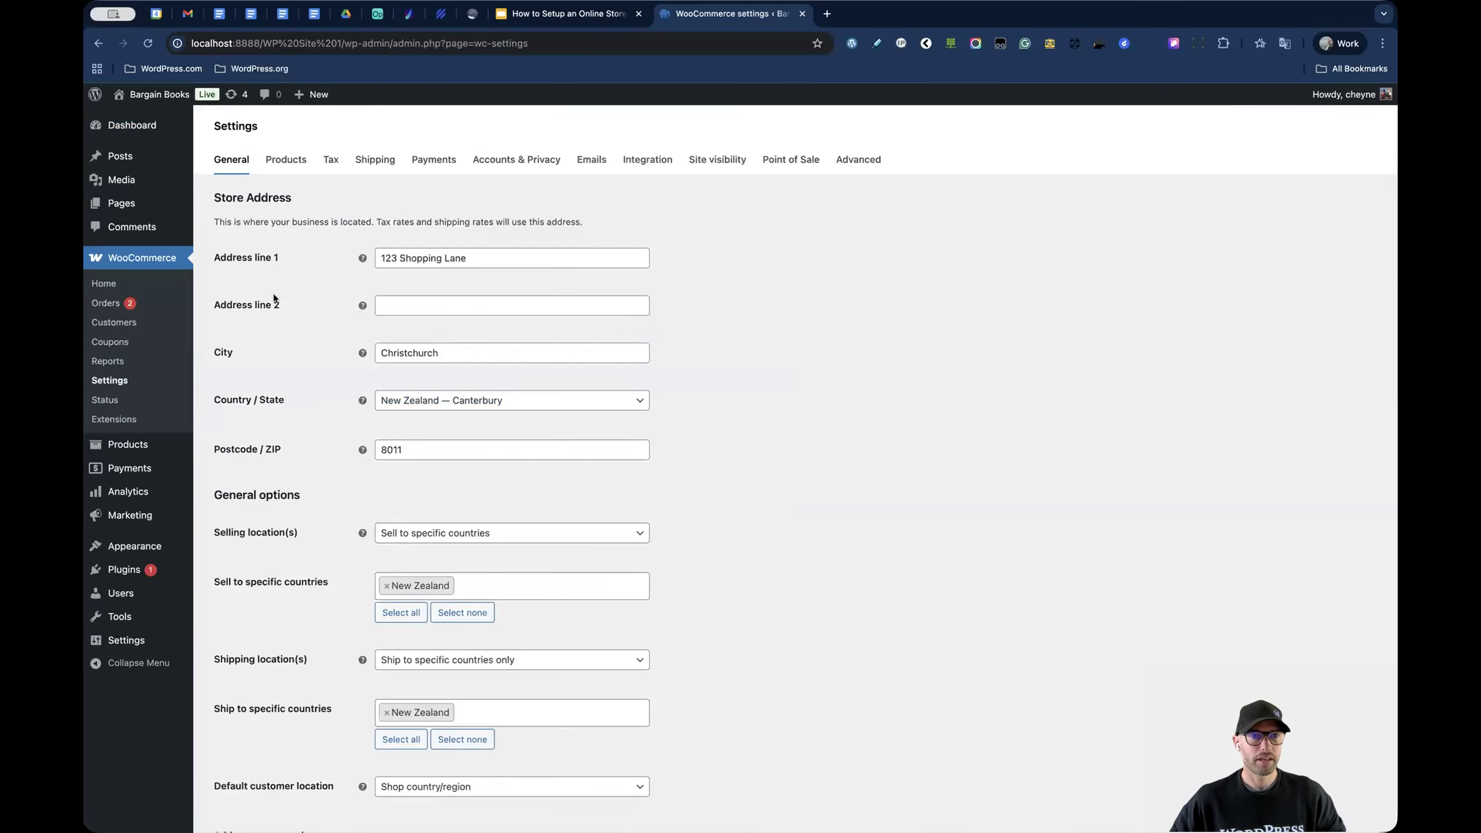
pyautogui.click(379, 161)
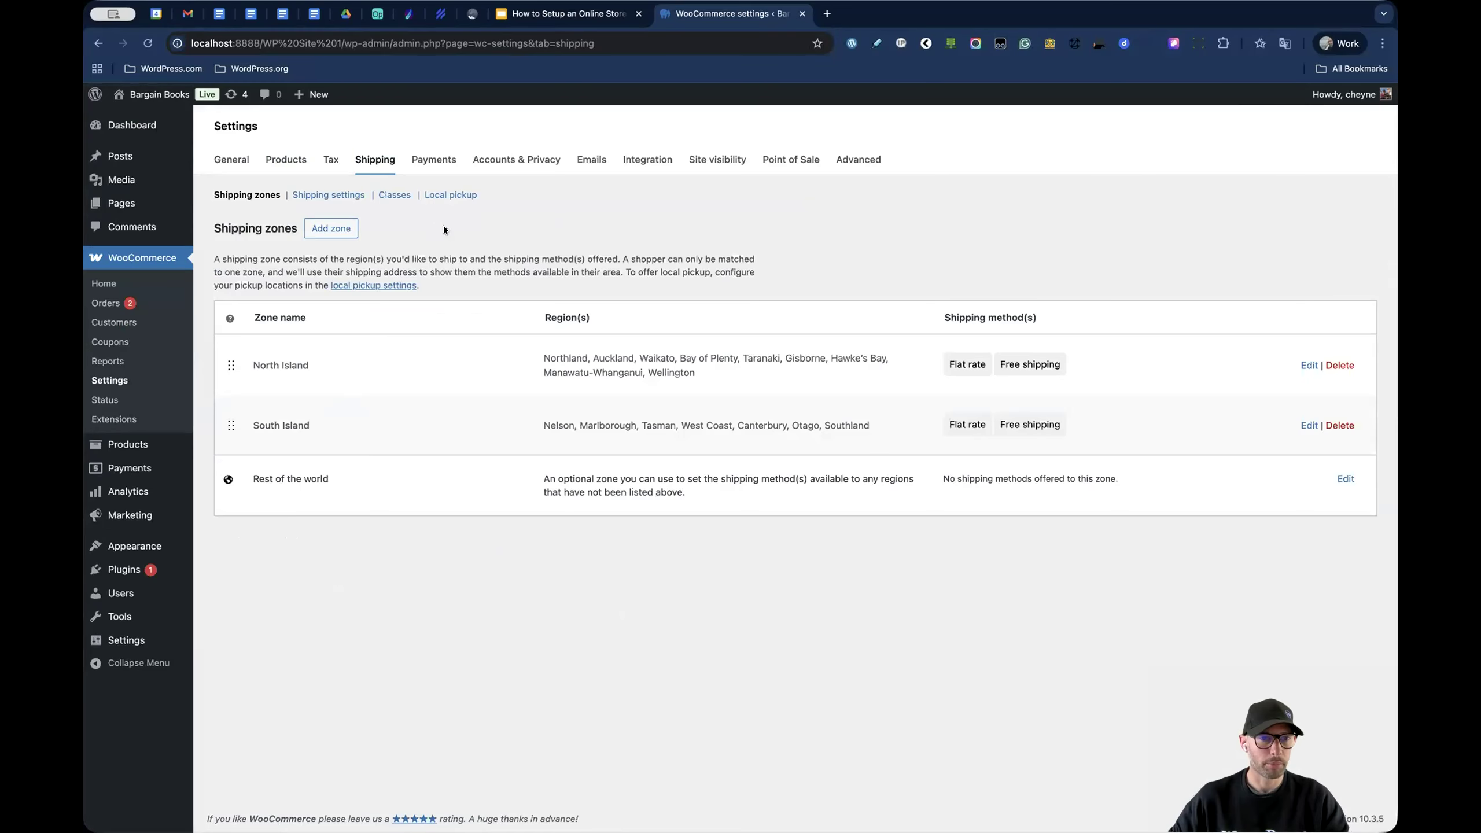
# - Review the general shipping options, followed by the list of shipping classes
pyautogui.click(305, 196)
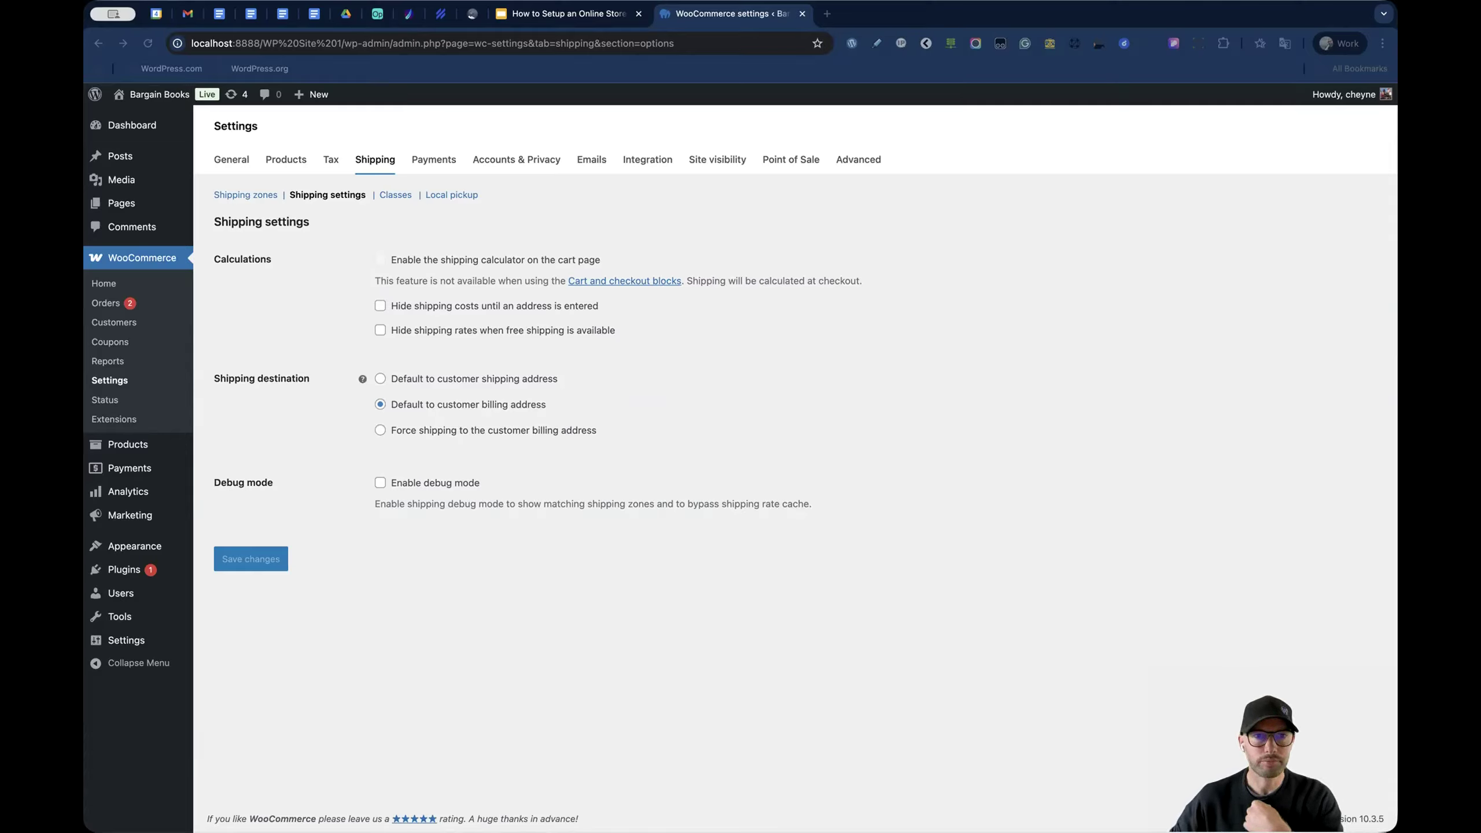
pyautogui.click(394, 196)
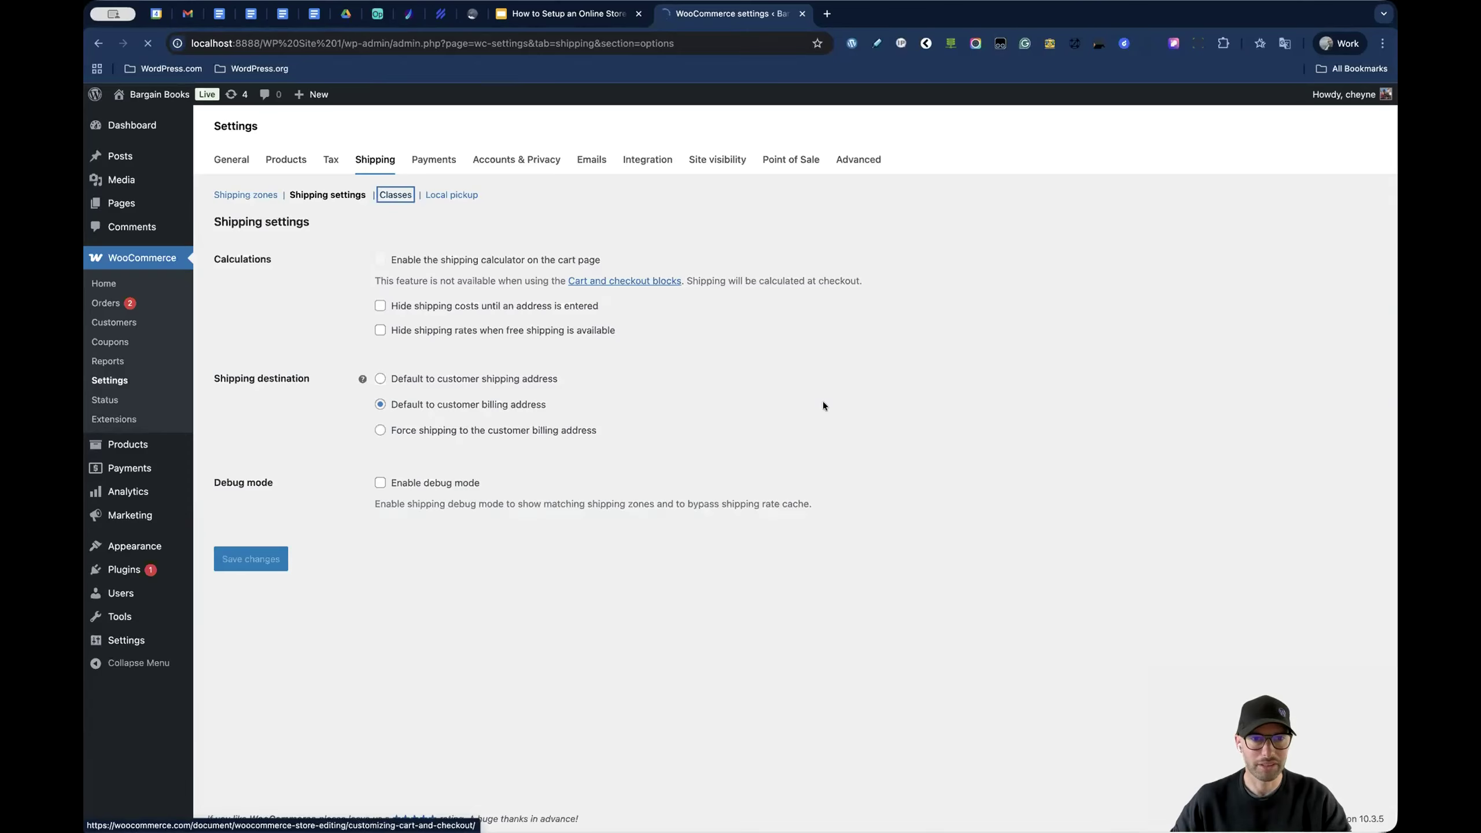
pyautogui.moveTo(218, 330); pyautogui.dragTo(253, 330)
pyautogui.click(661, 380)
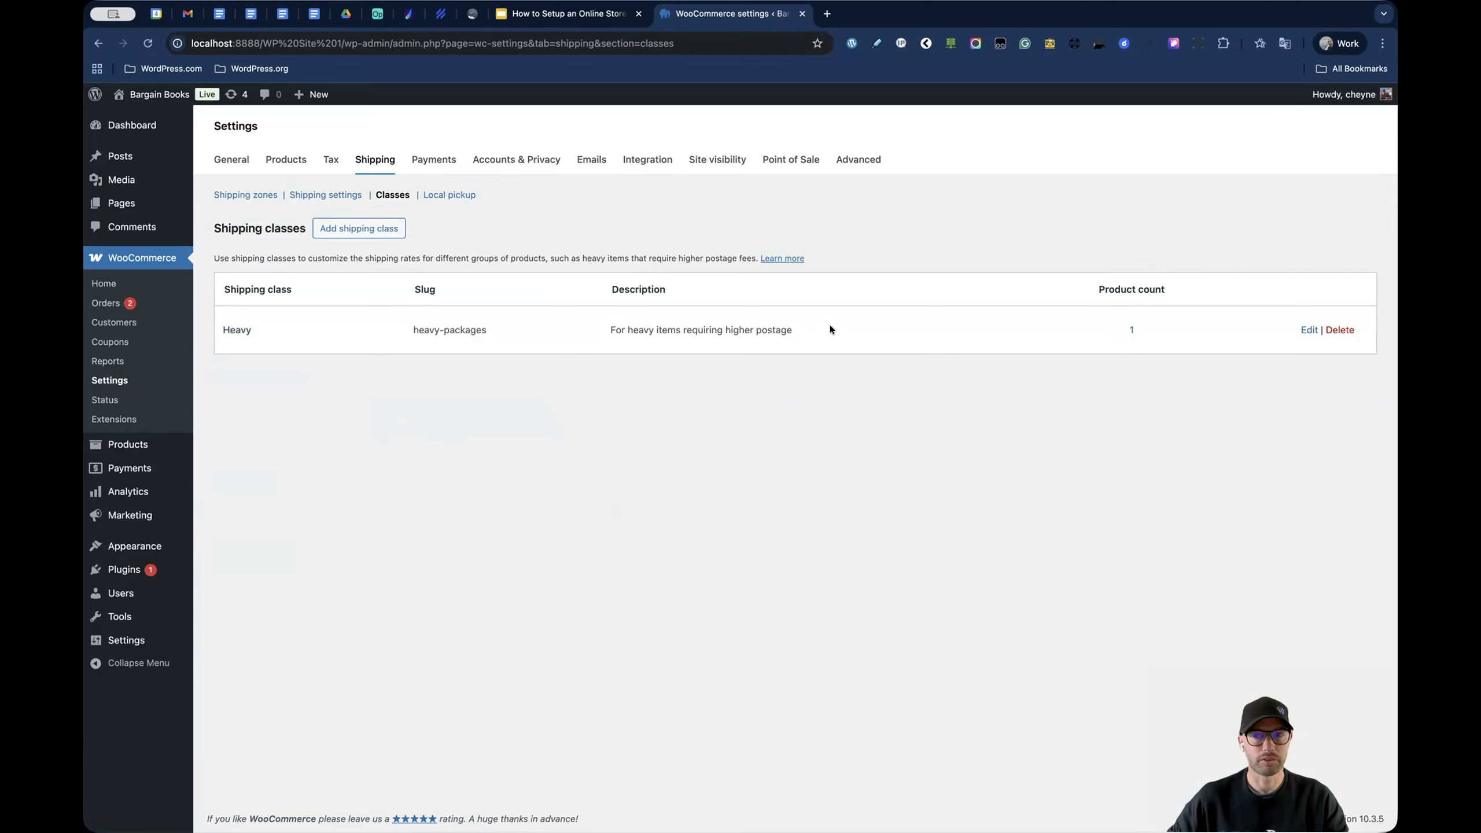
# - Open the Heavy shipping class for editing, check its name, slug and description, and close it without saving
pyautogui.click(1304, 331)
pyautogui.click(639, 371)
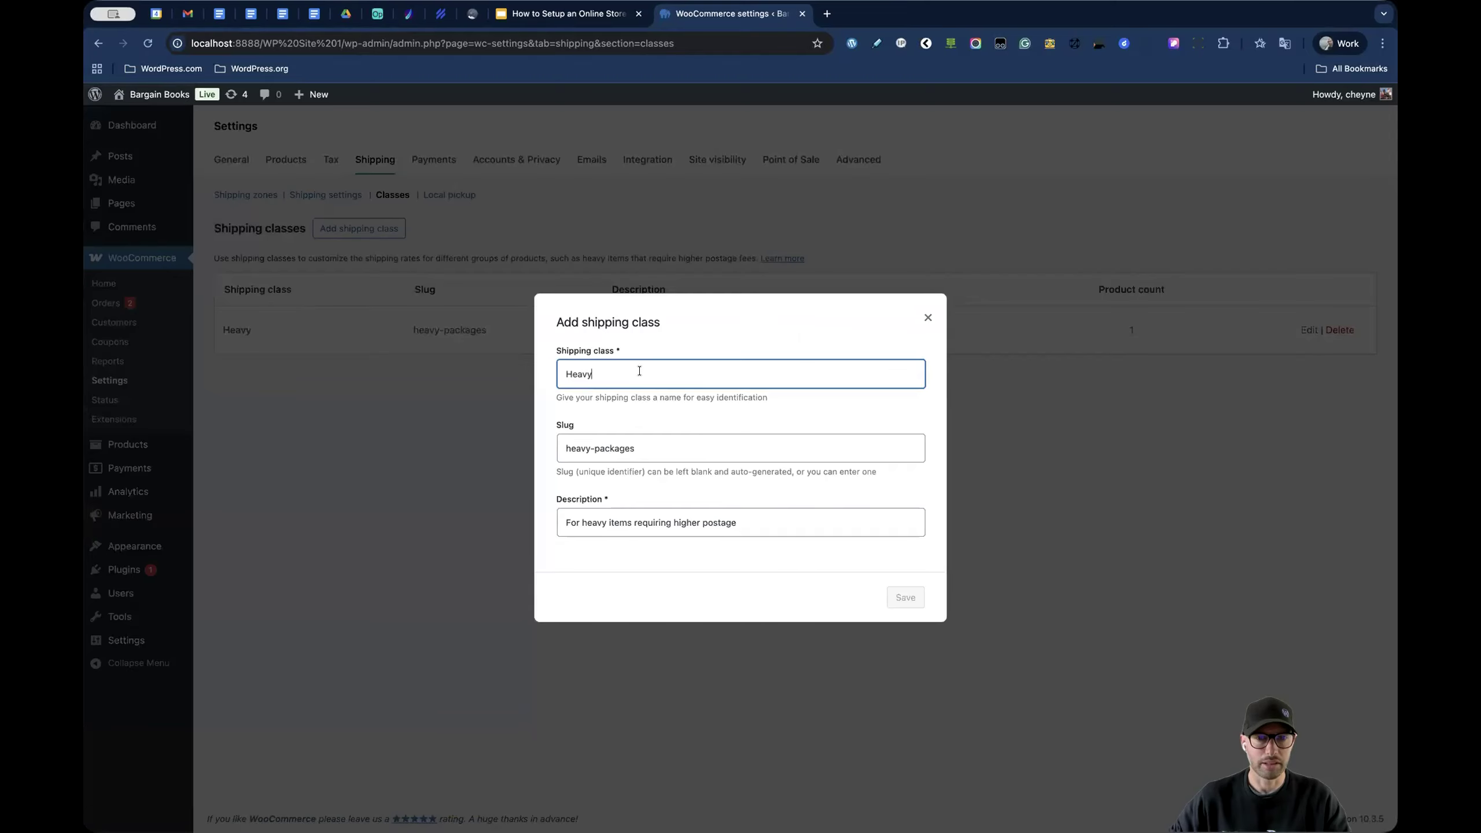
pyautogui.click(652, 442)
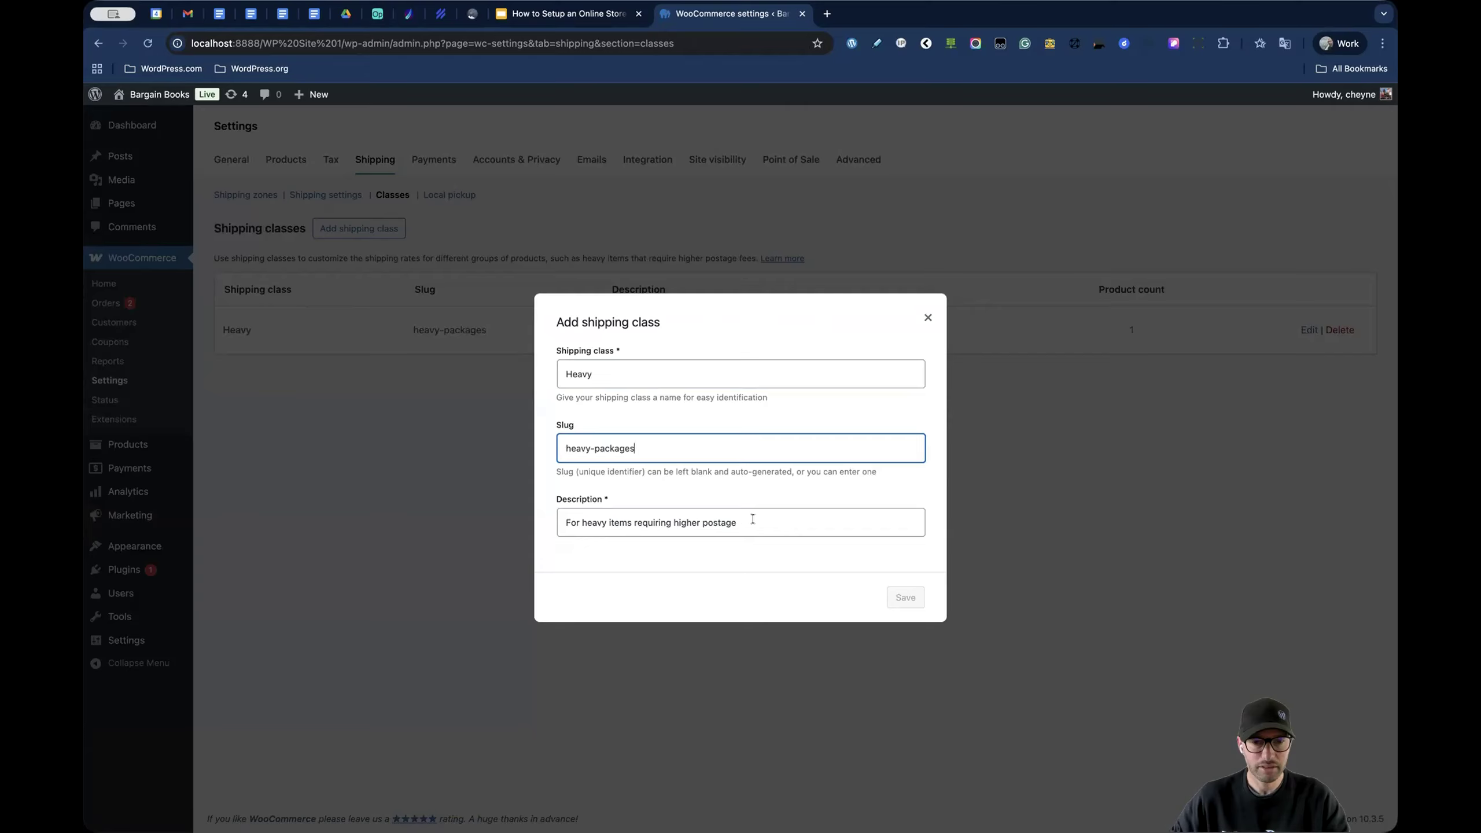
pyautogui.click(754, 518)
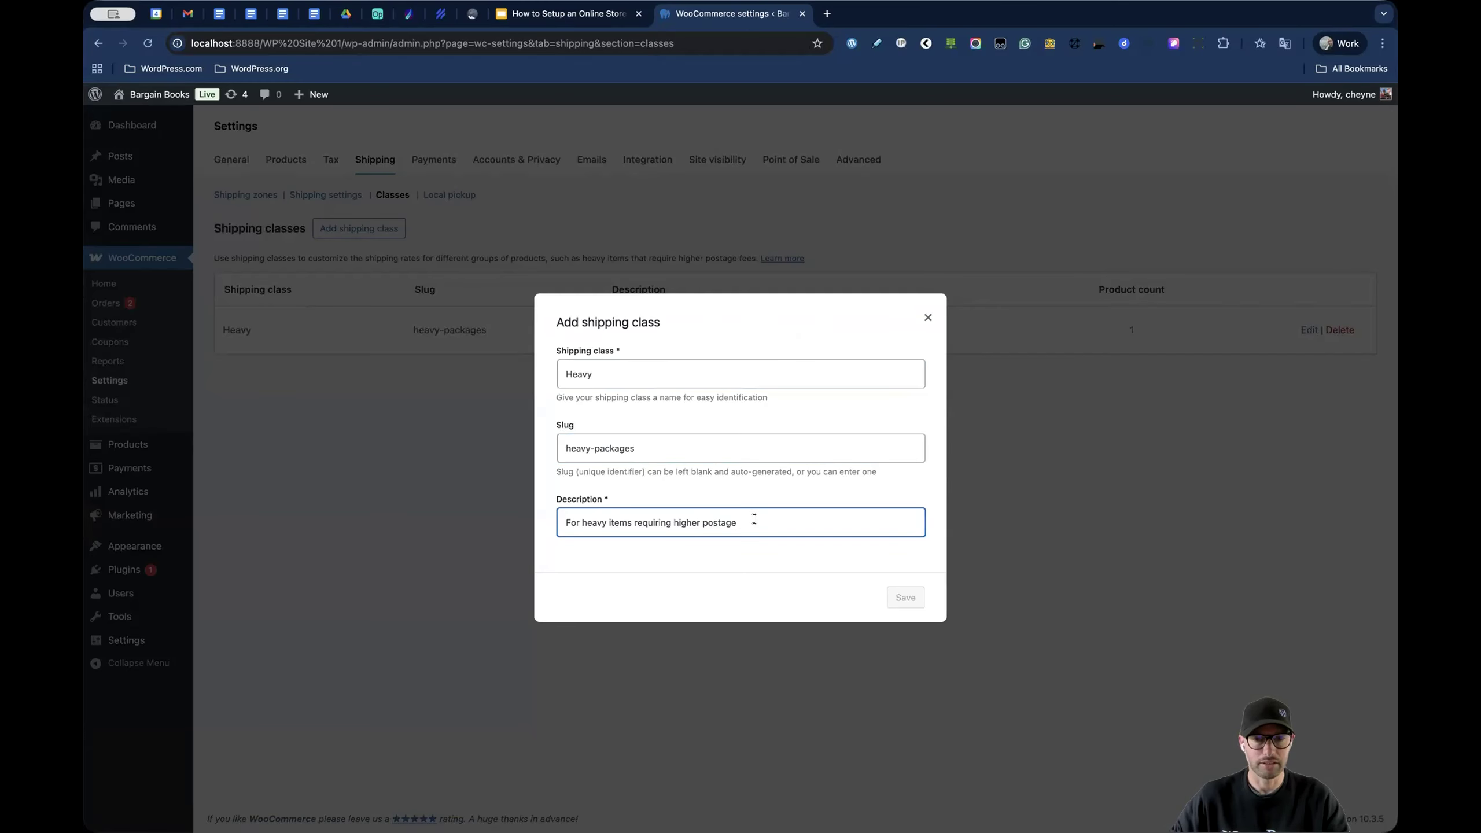
pyautogui.click(924, 319)
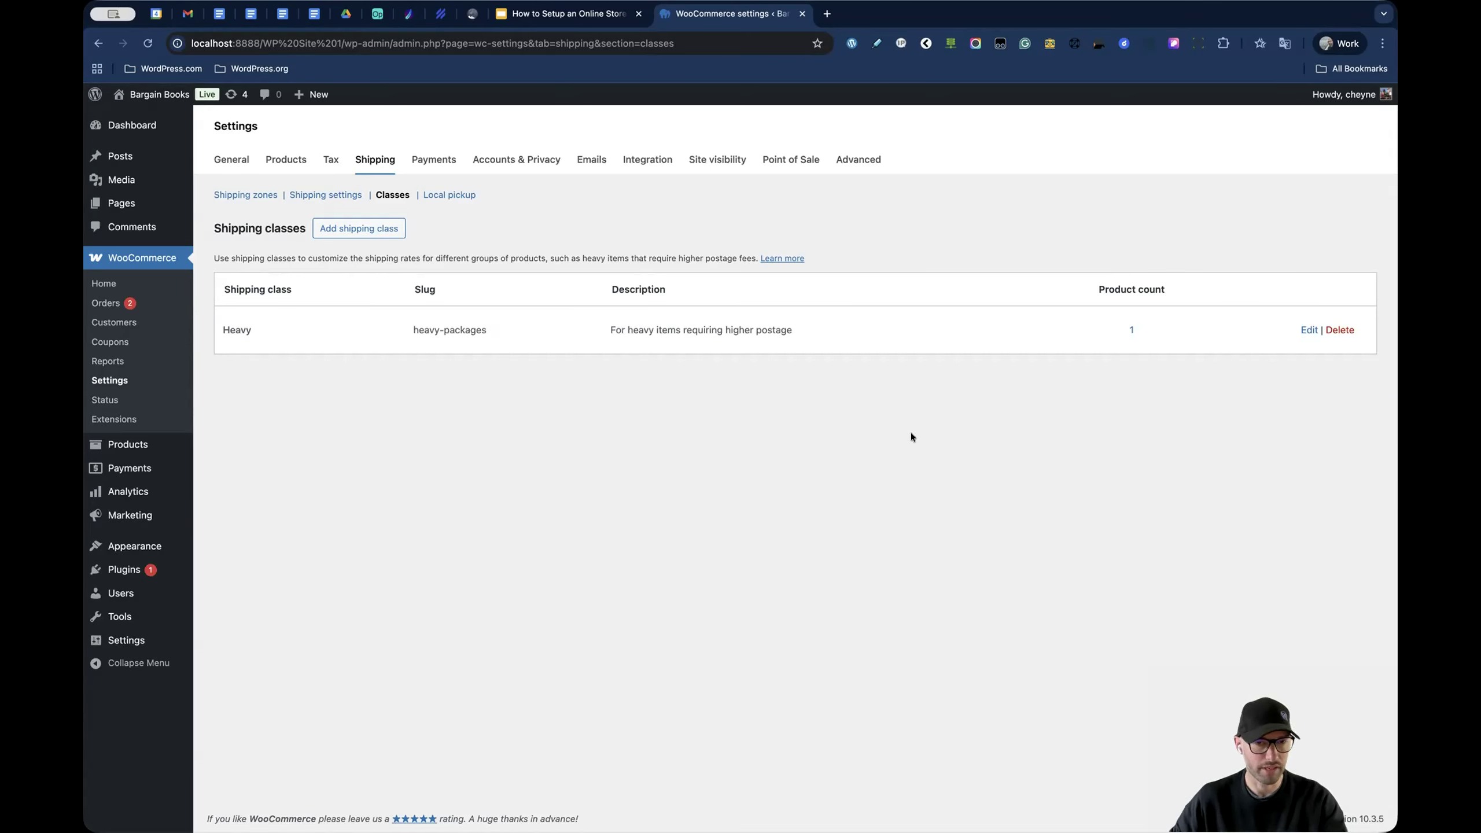
# - Examine the Bargain Books pickup location's details in the local pickup settings and cancel without saving
pyautogui.click(461, 195)
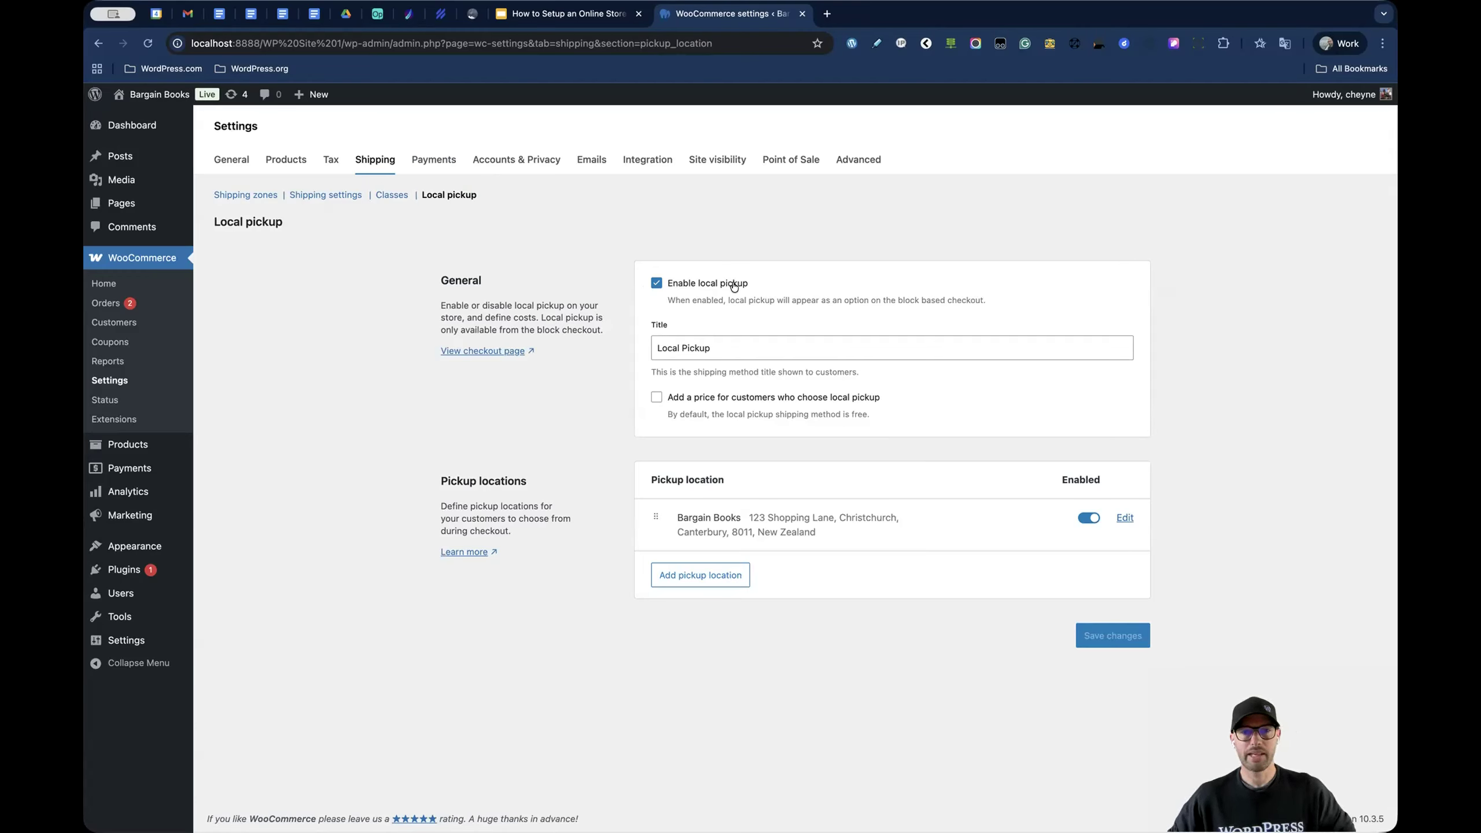
pyautogui.click(1119, 518)
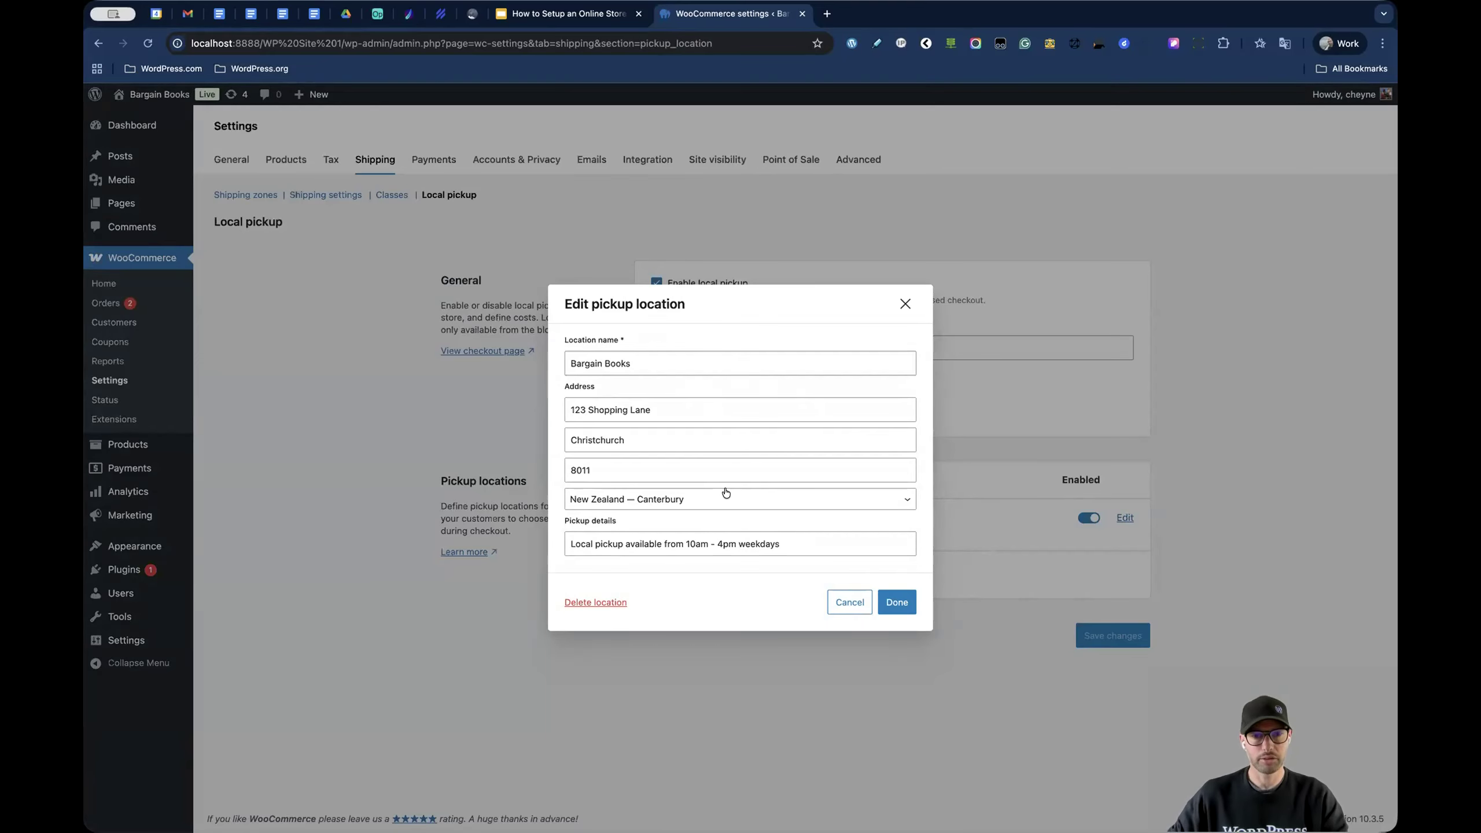
pyautogui.moveTo(566, 540); pyautogui.dragTo(788, 540)
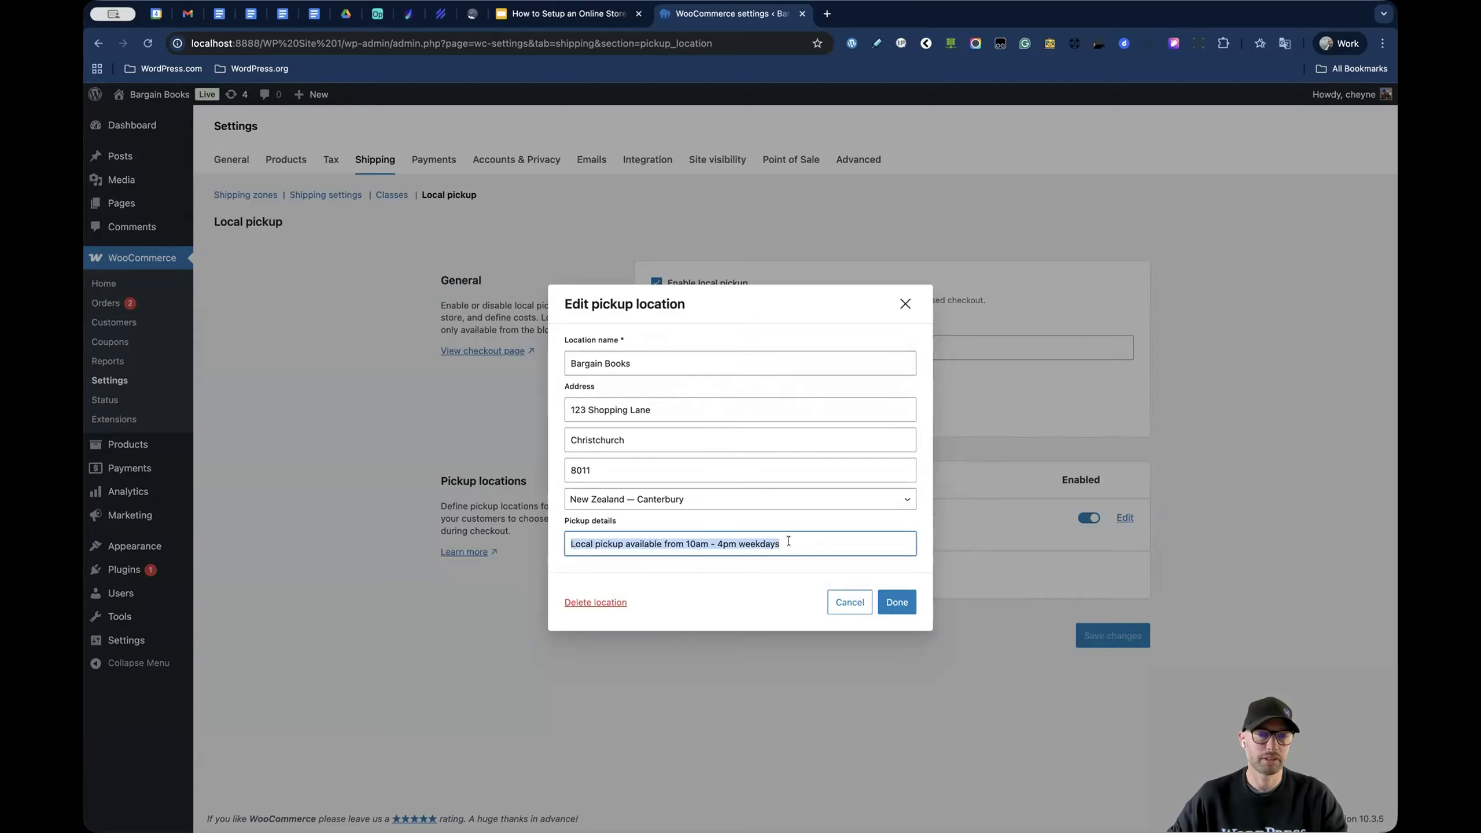
pyautogui.click(788, 541)
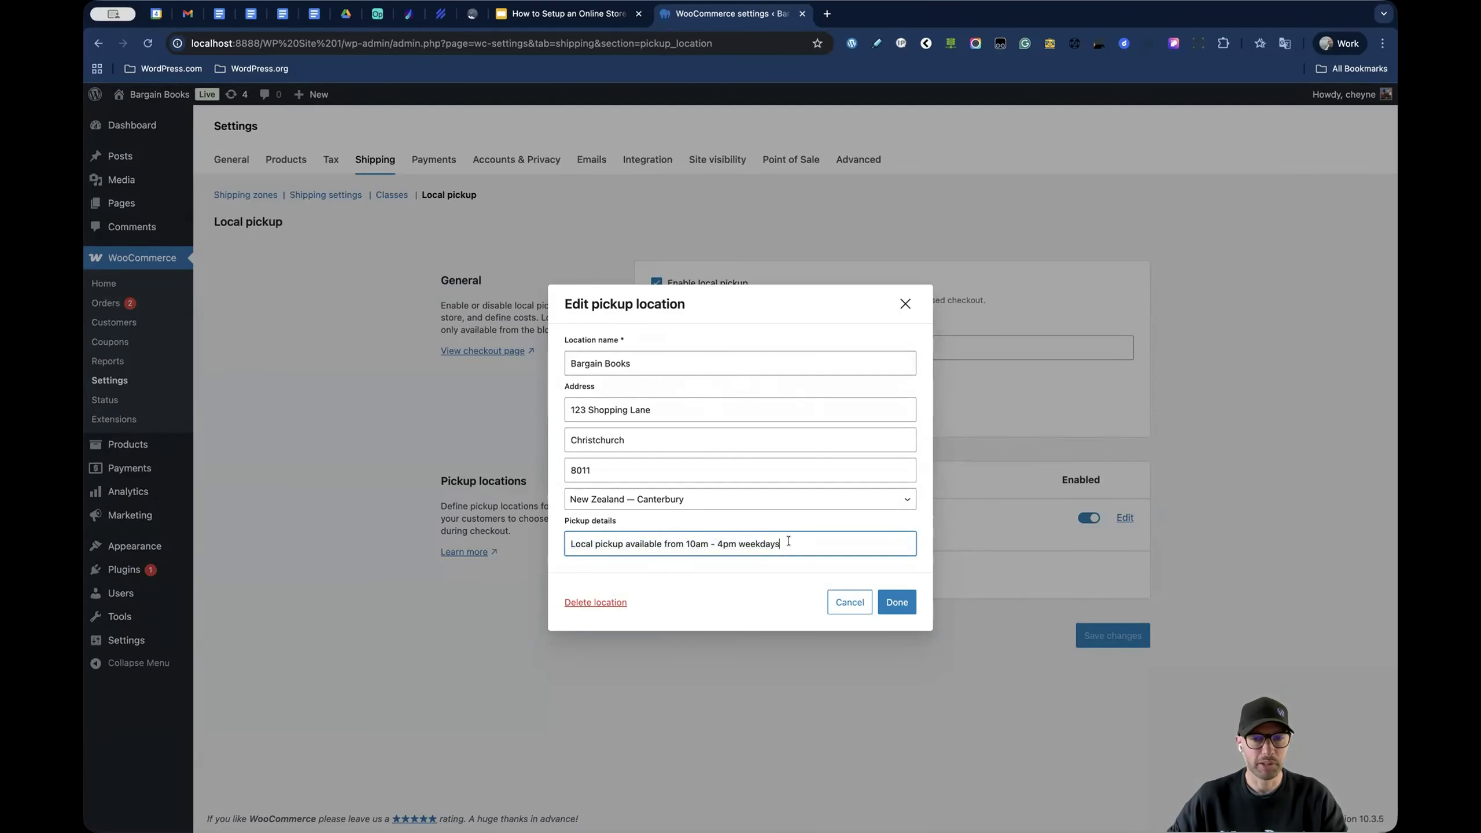
pyautogui.click(850, 603)
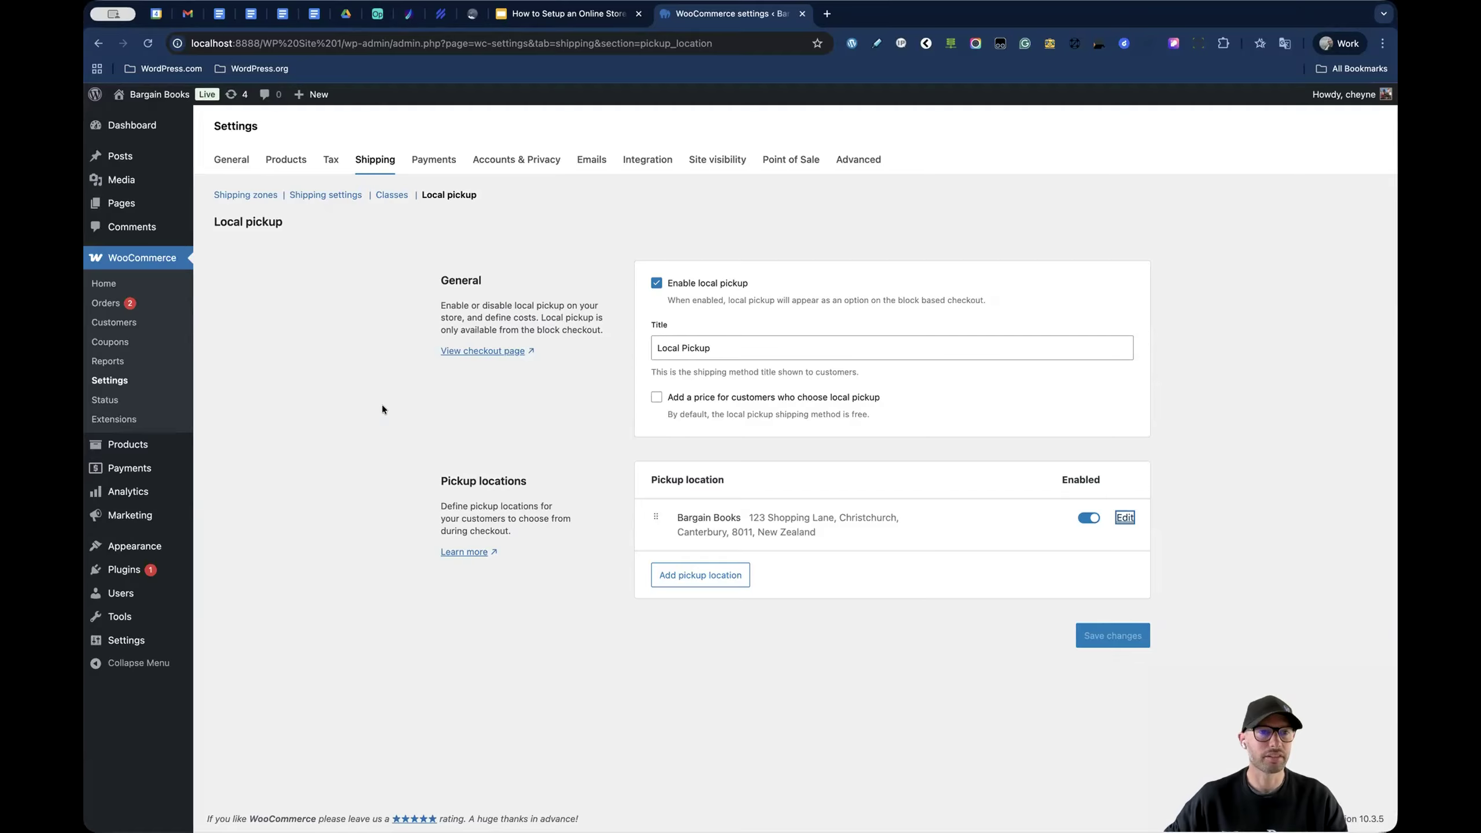
# - Return to the shipping zones, open the South Island zone and check its zone name
pyautogui.click(226, 193)
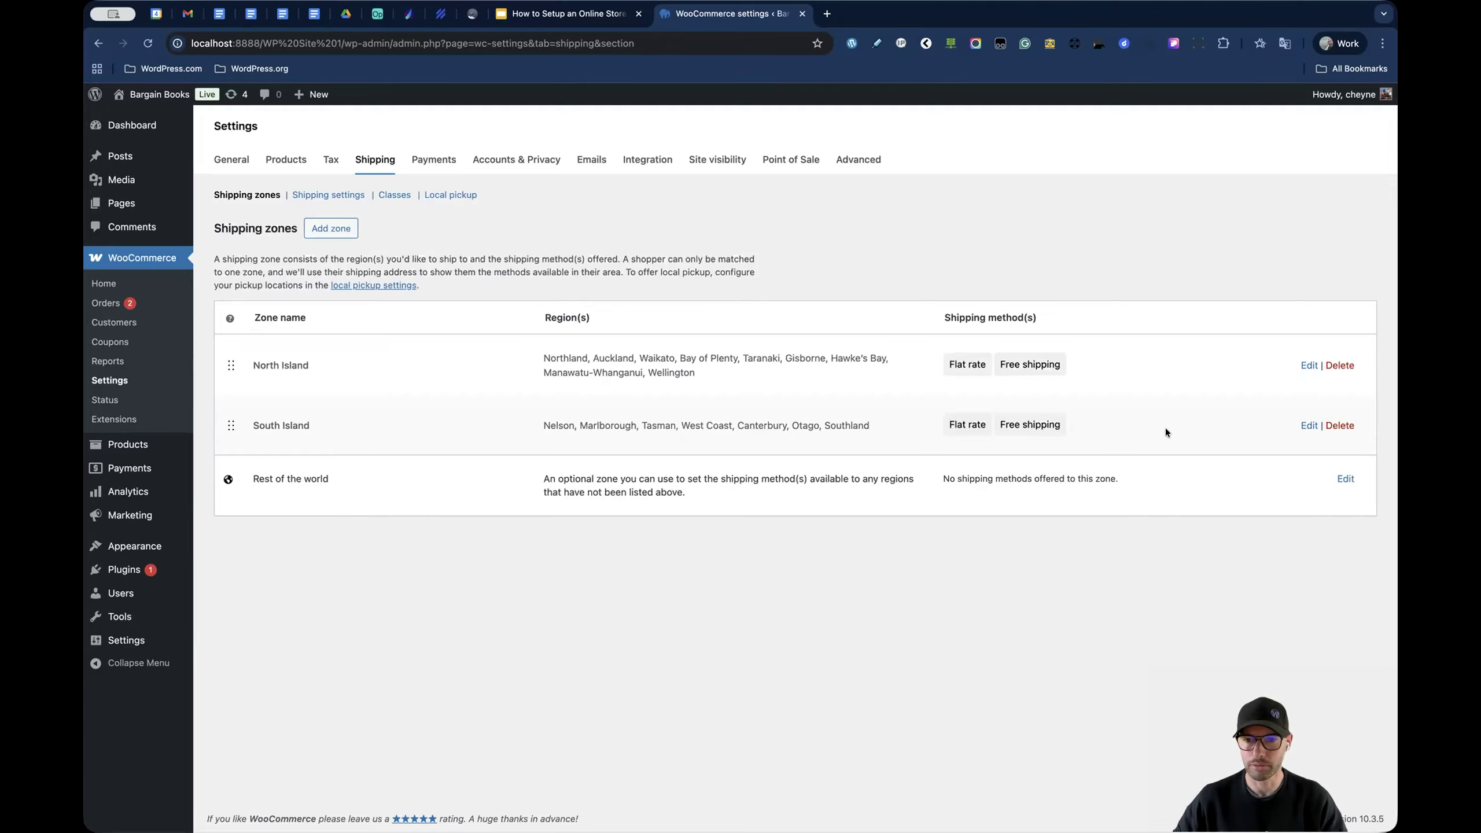
pyautogui.click(1308, 425)
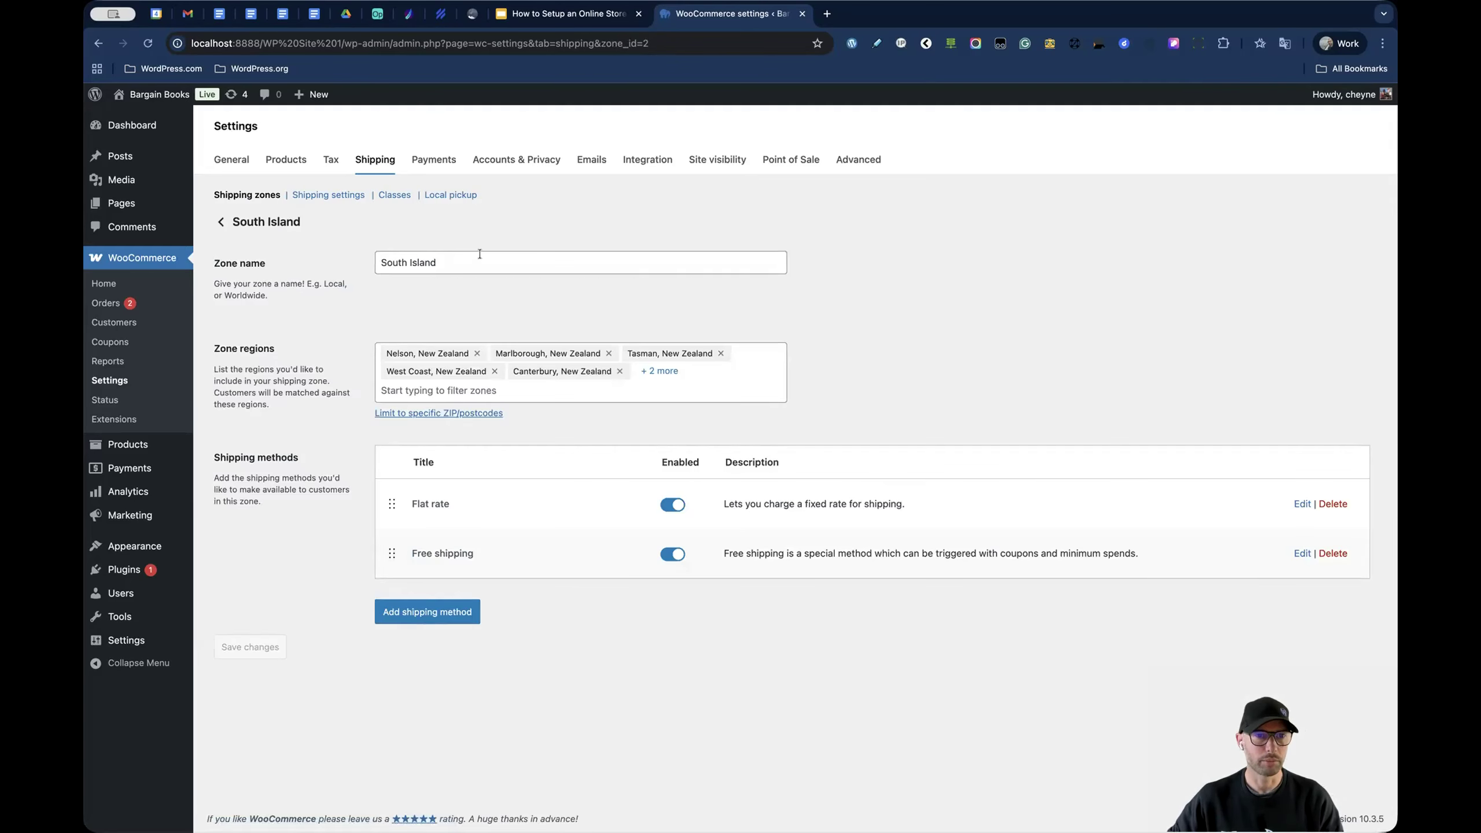
pyautogui.tripleClick(479, 254)
pyautogui.click(922, 306)
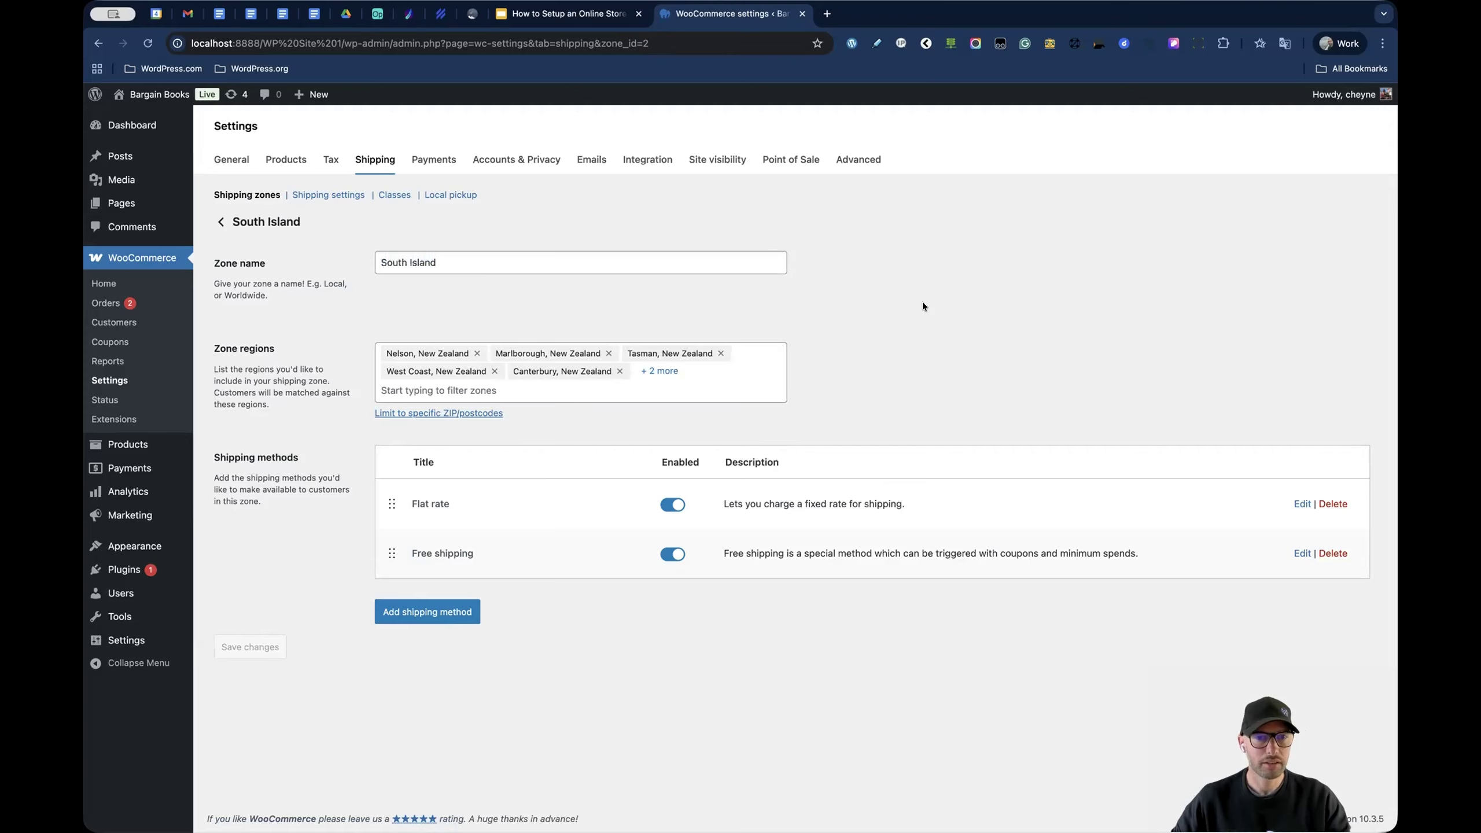
# - Expand the South Island zone's regions through Oceania and New Zealand to examine which regions are selected
pyautogui.click(659, 371)
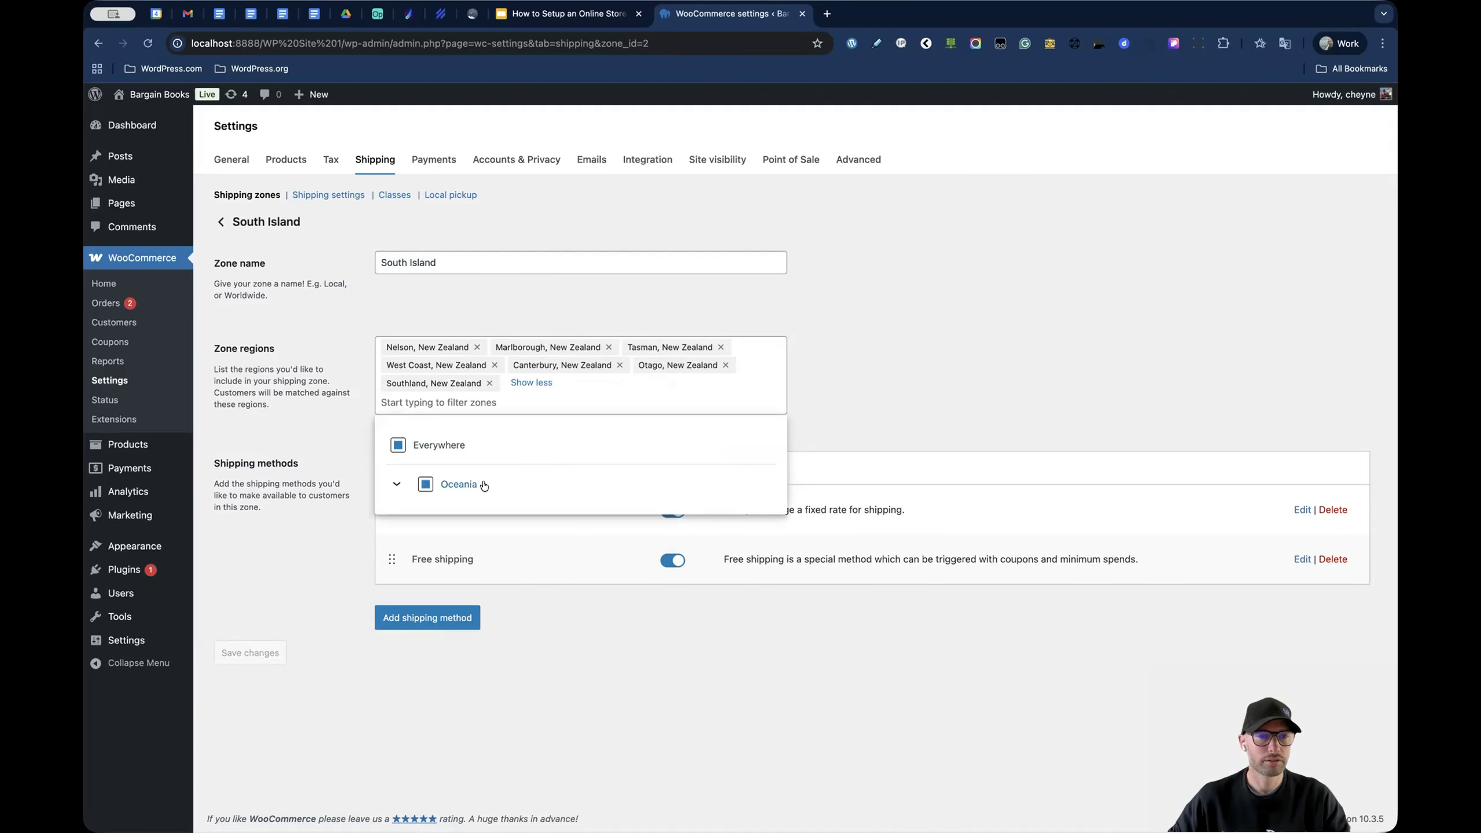
pyautogui.click(395, 481)
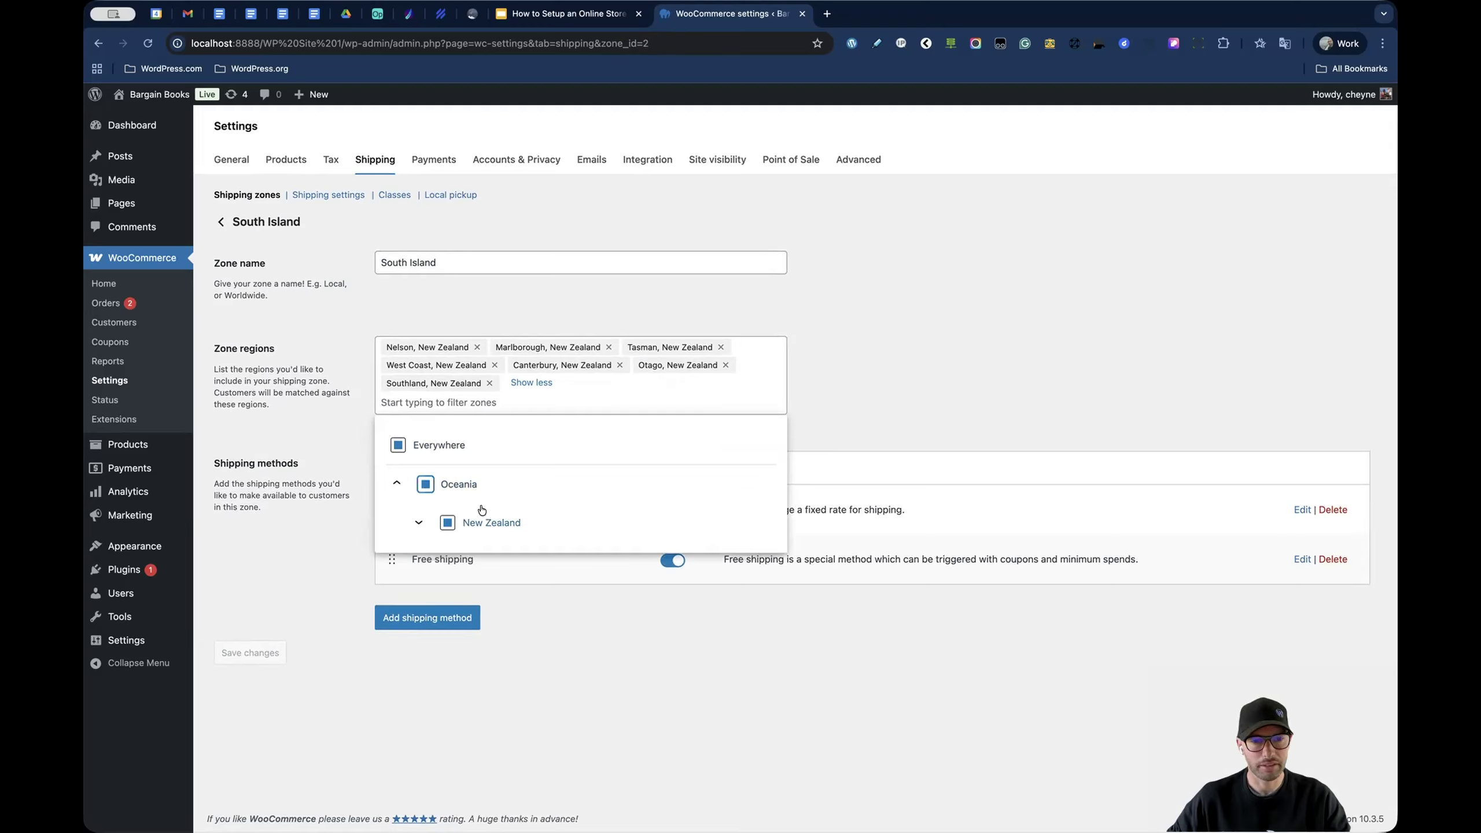
pyautogui.click(418, 522)
pyautogui.scroll(-8, 537, 538)
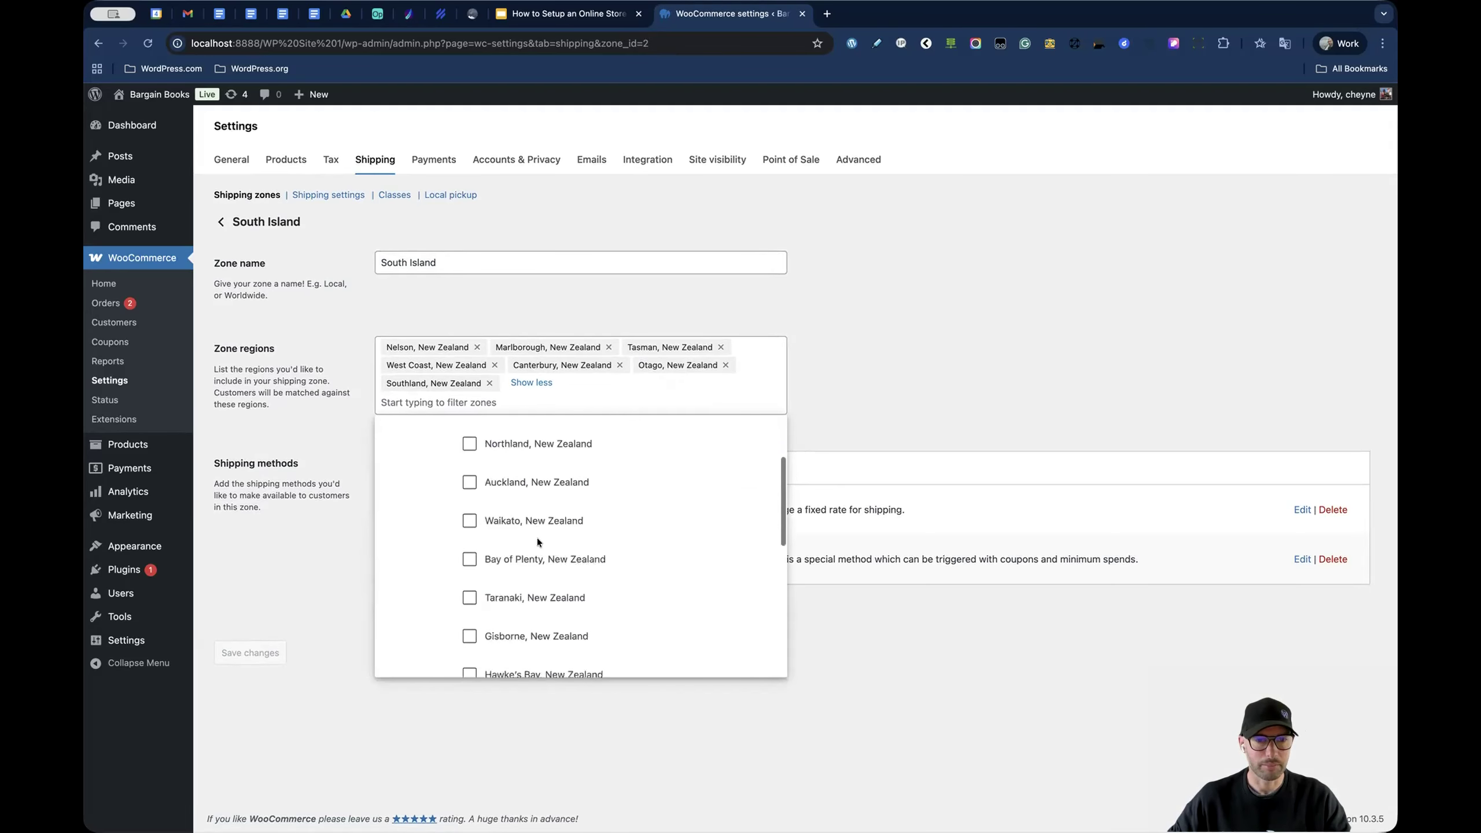
pyautogui.scroll(2, 538, 534)
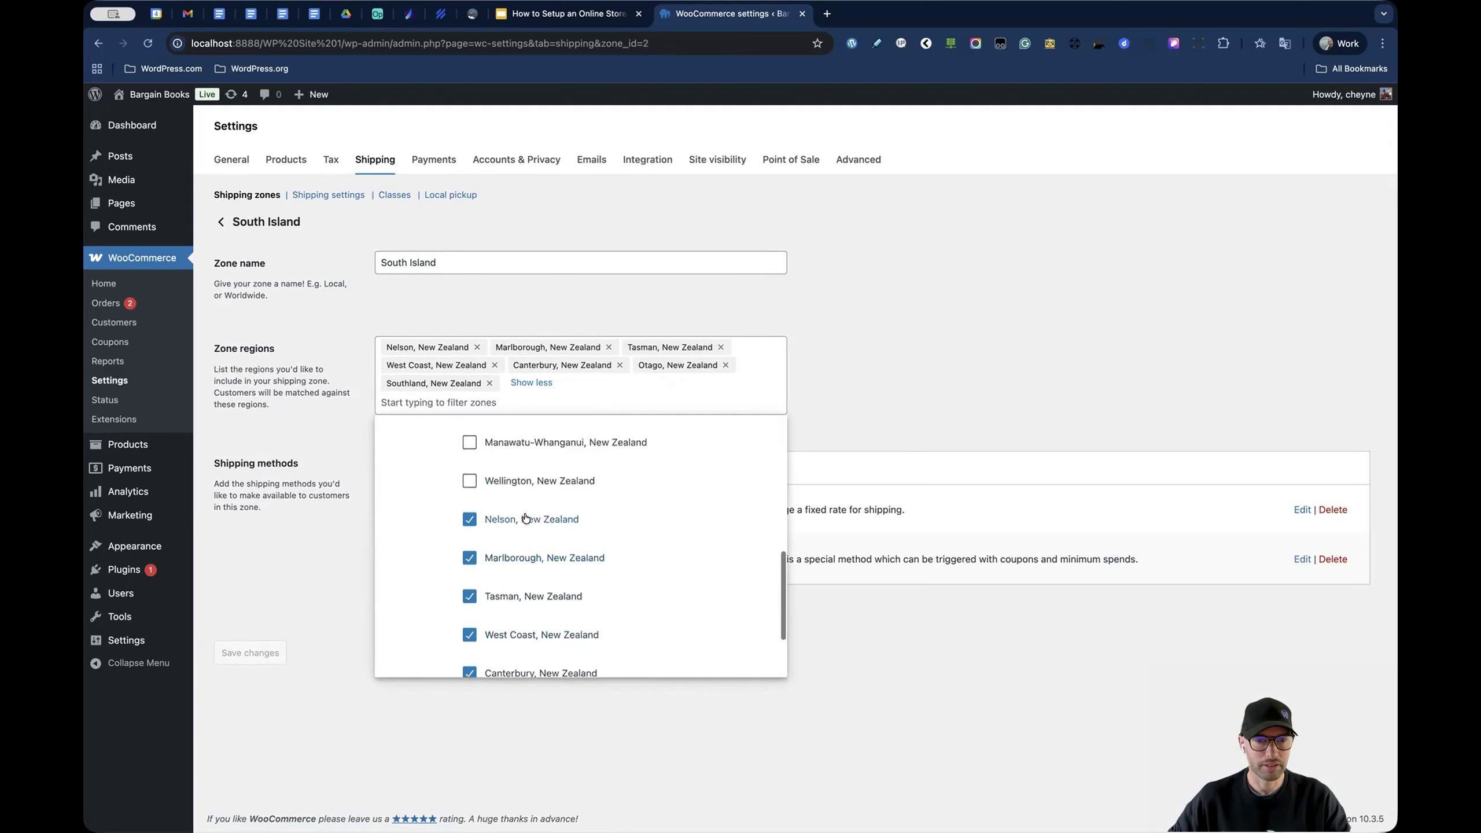
pyautogui.scroll(-1, 577, 518)
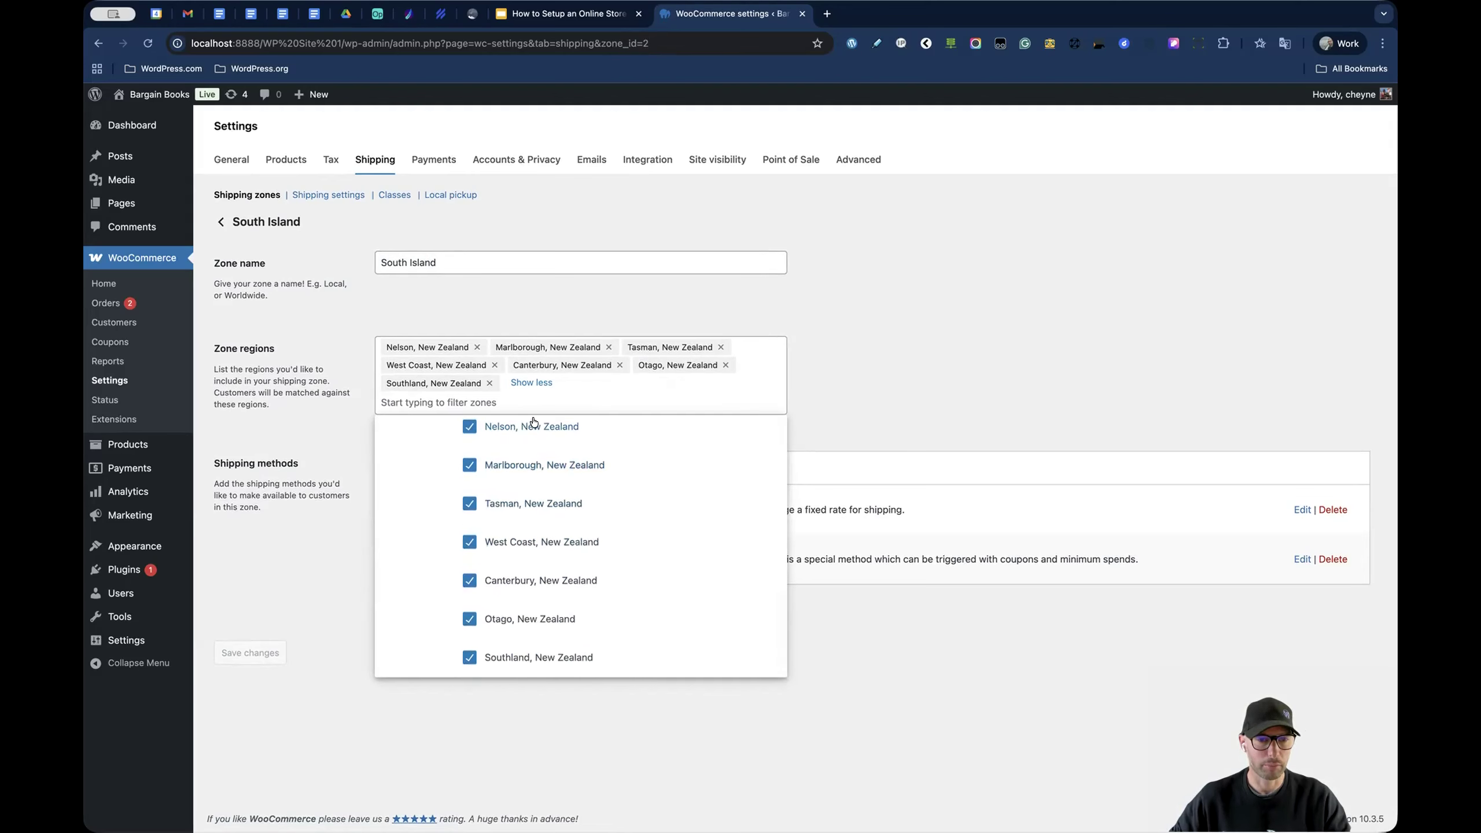
pyautogui.click(887, 399)
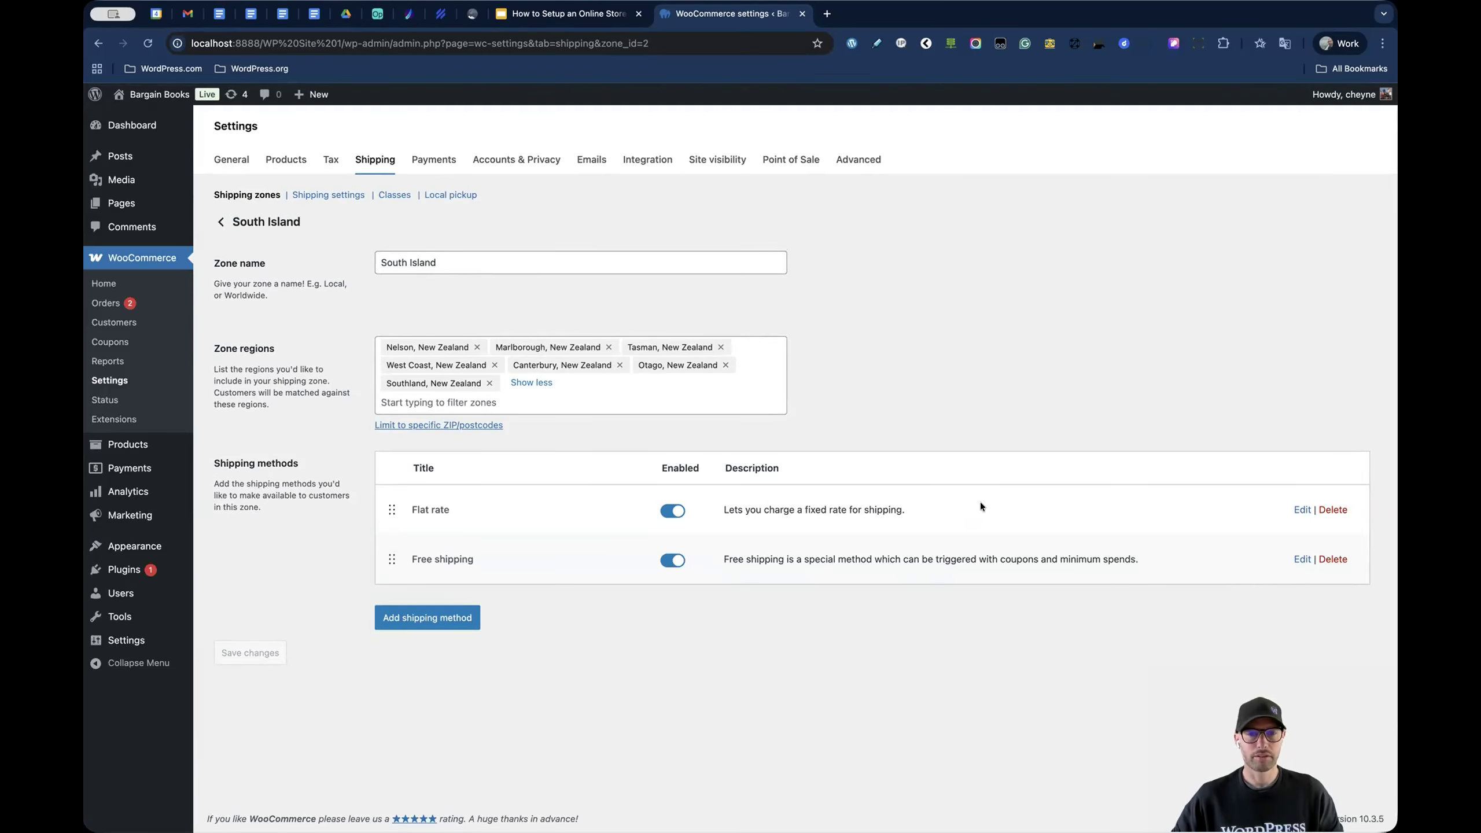
# - Open the South Island zone's flat rate method and examine its base cost and Heavy shipping class cost
pyautogui.click(1302, 509)
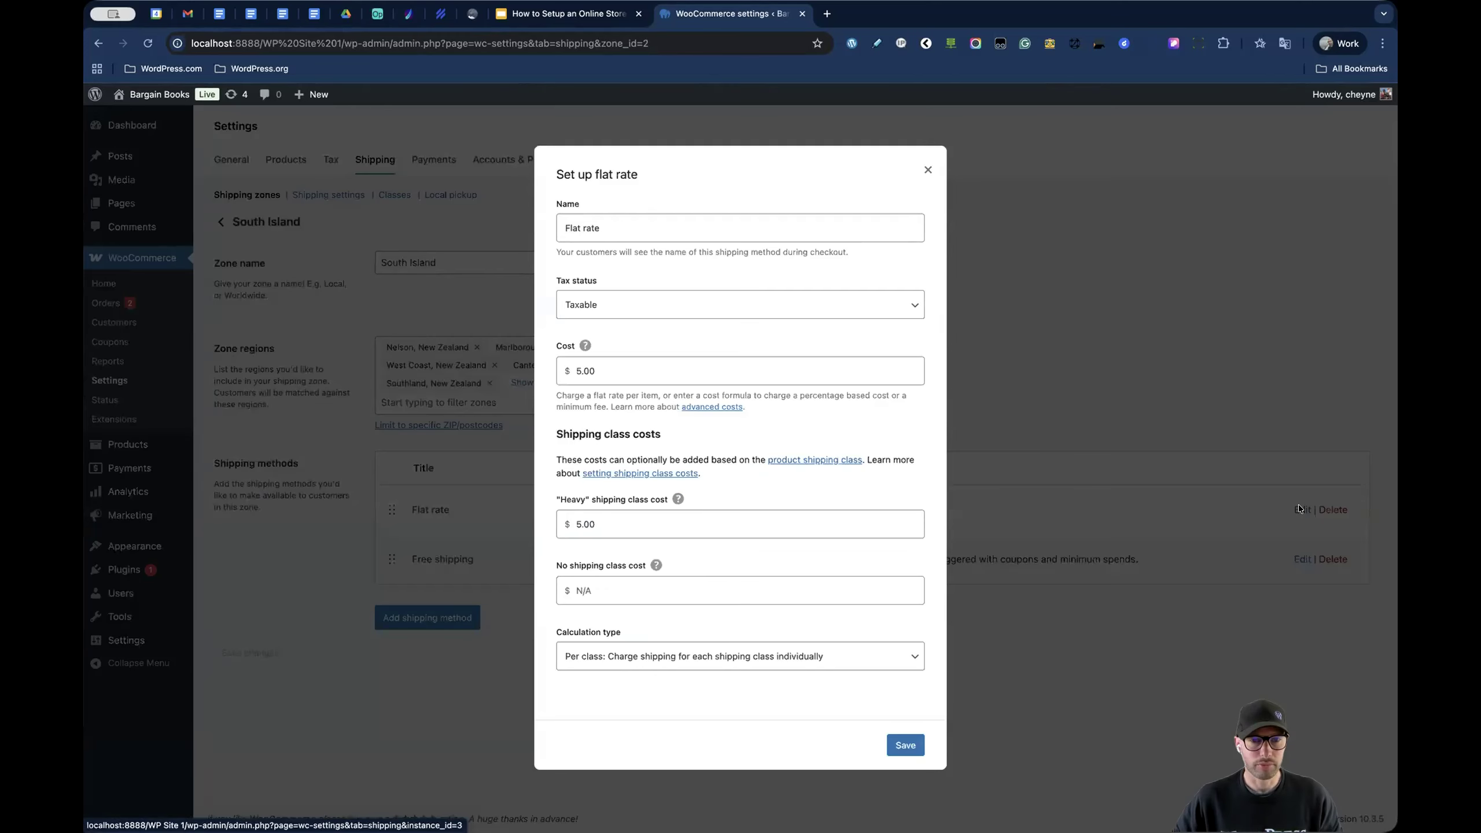
pyautogui.tripleClick(677, 372)
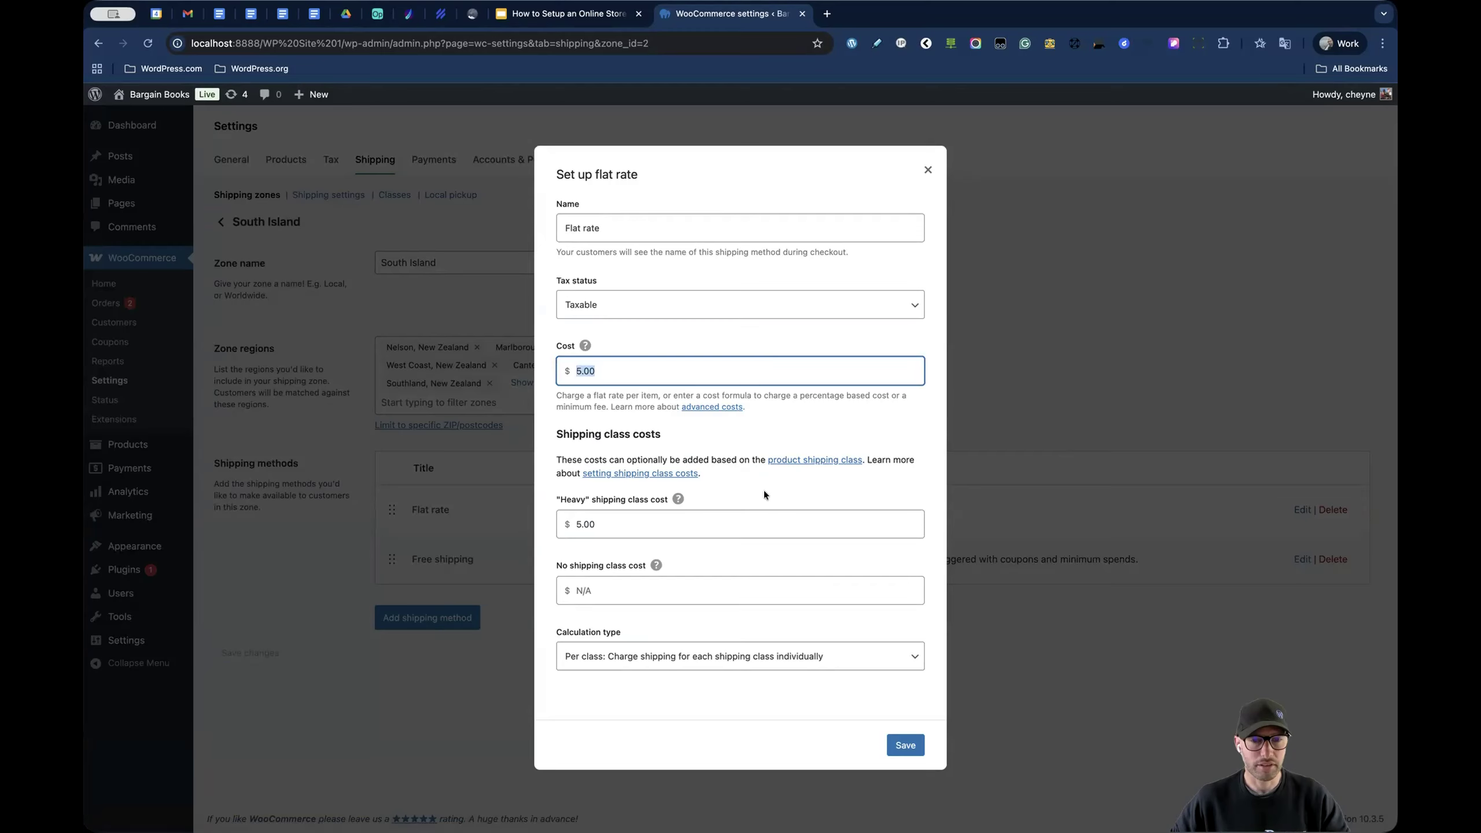
pyautogui.tripleClick(647, 518)
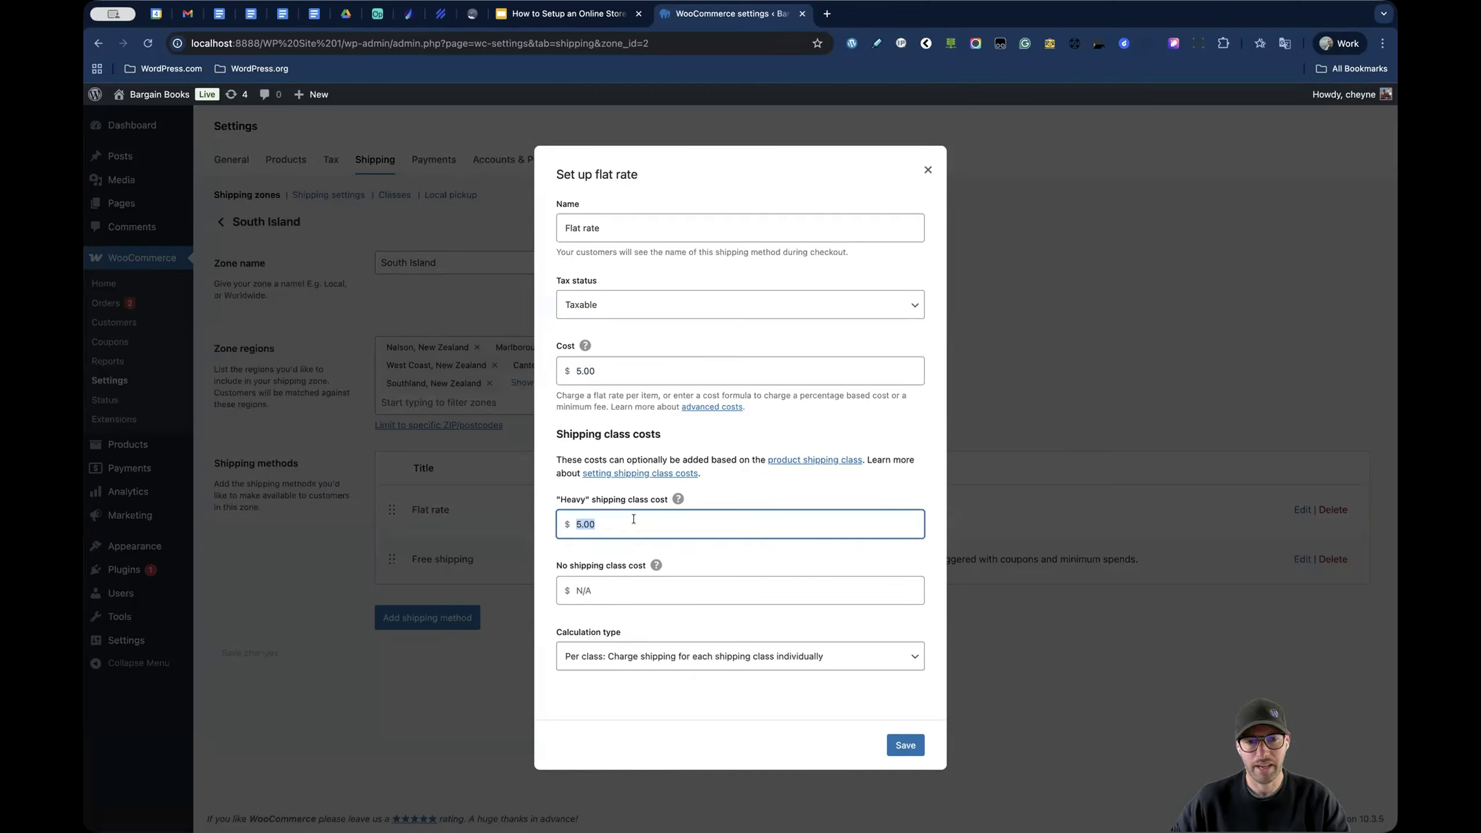
pyautogui.tripleClick(618, 371)
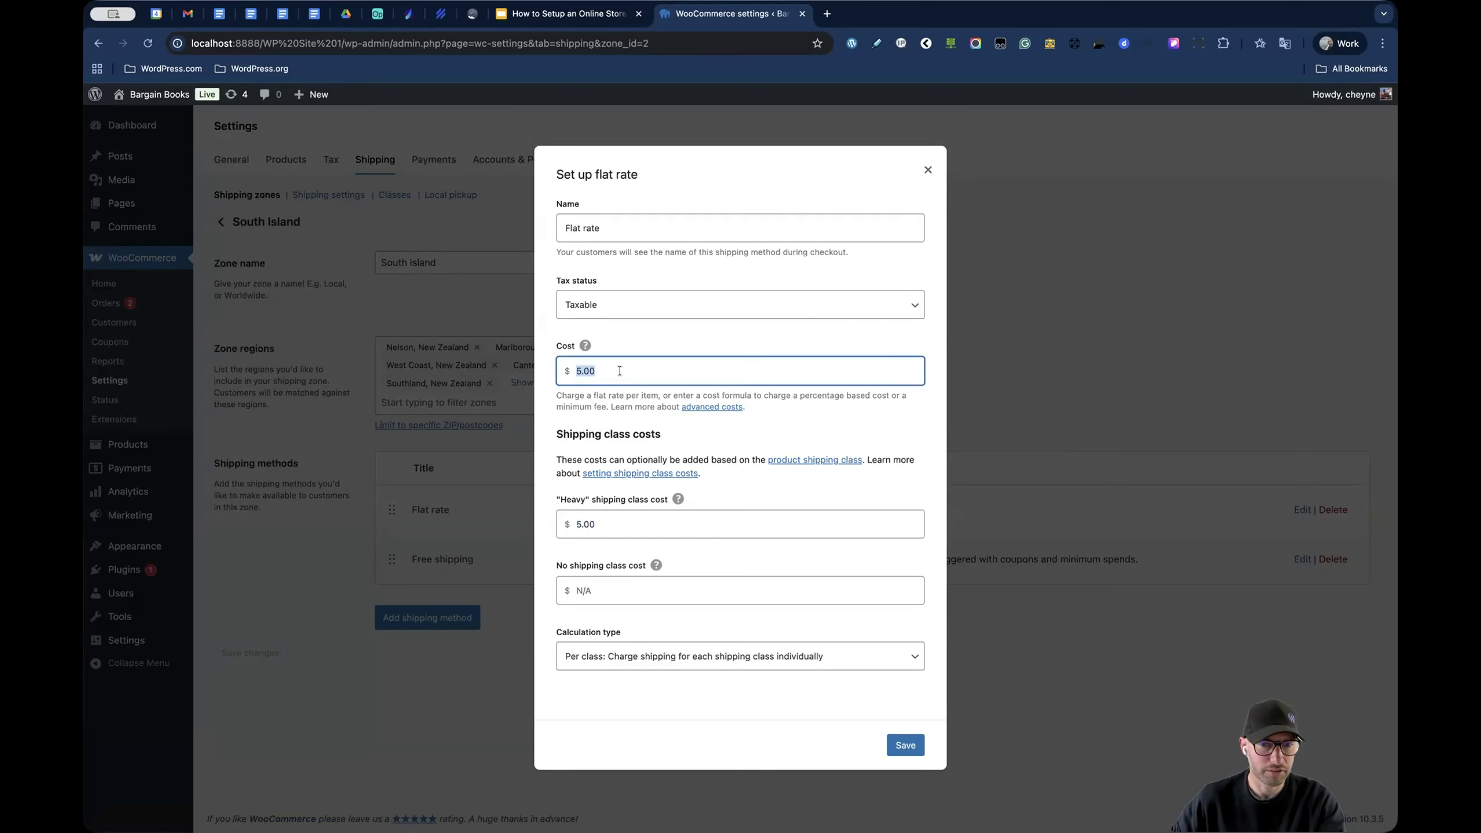
pyautogui.tripleClick(635, 517)
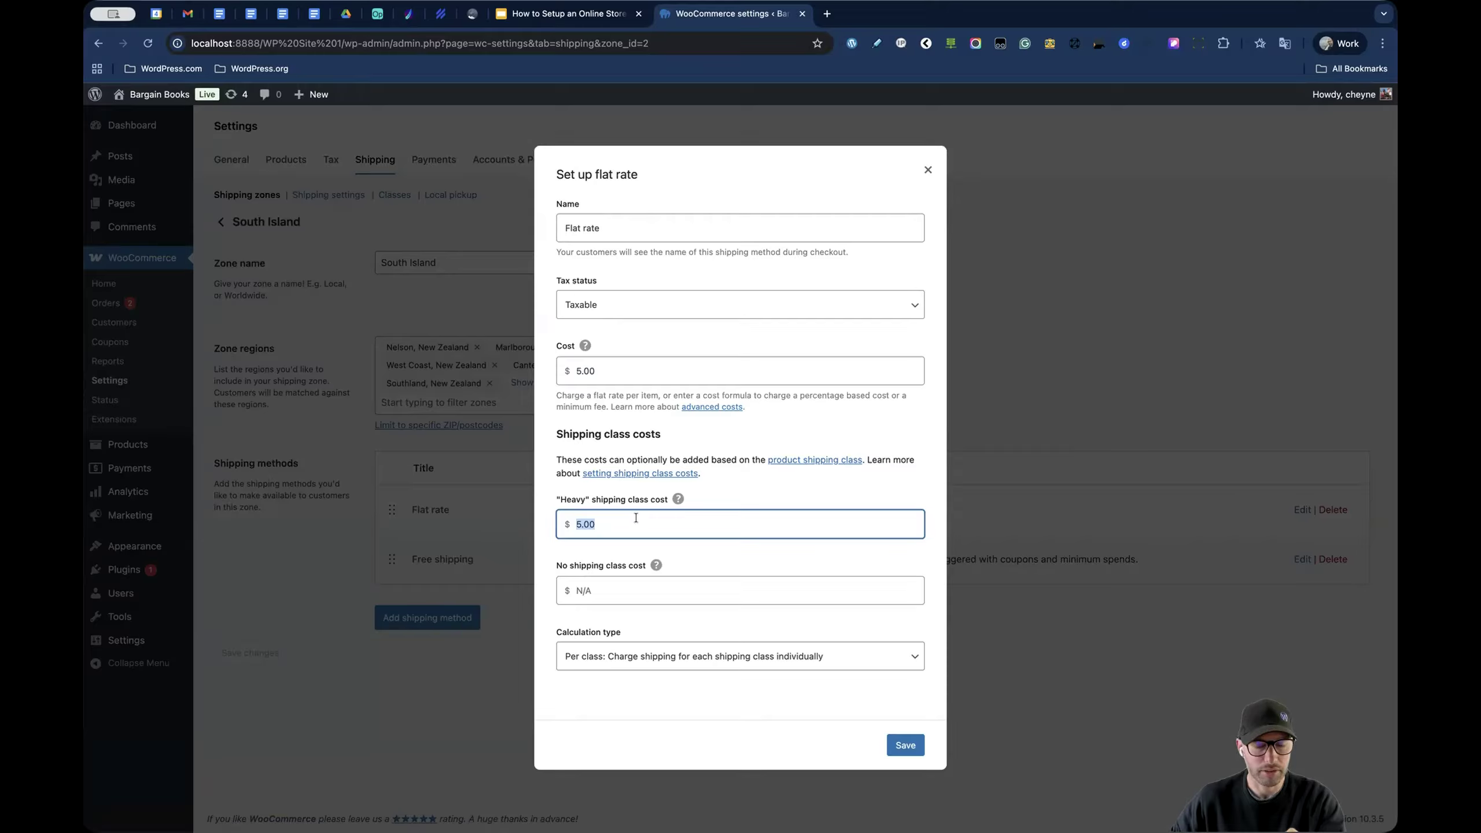
pyautogui.tripleClick(612, 365)
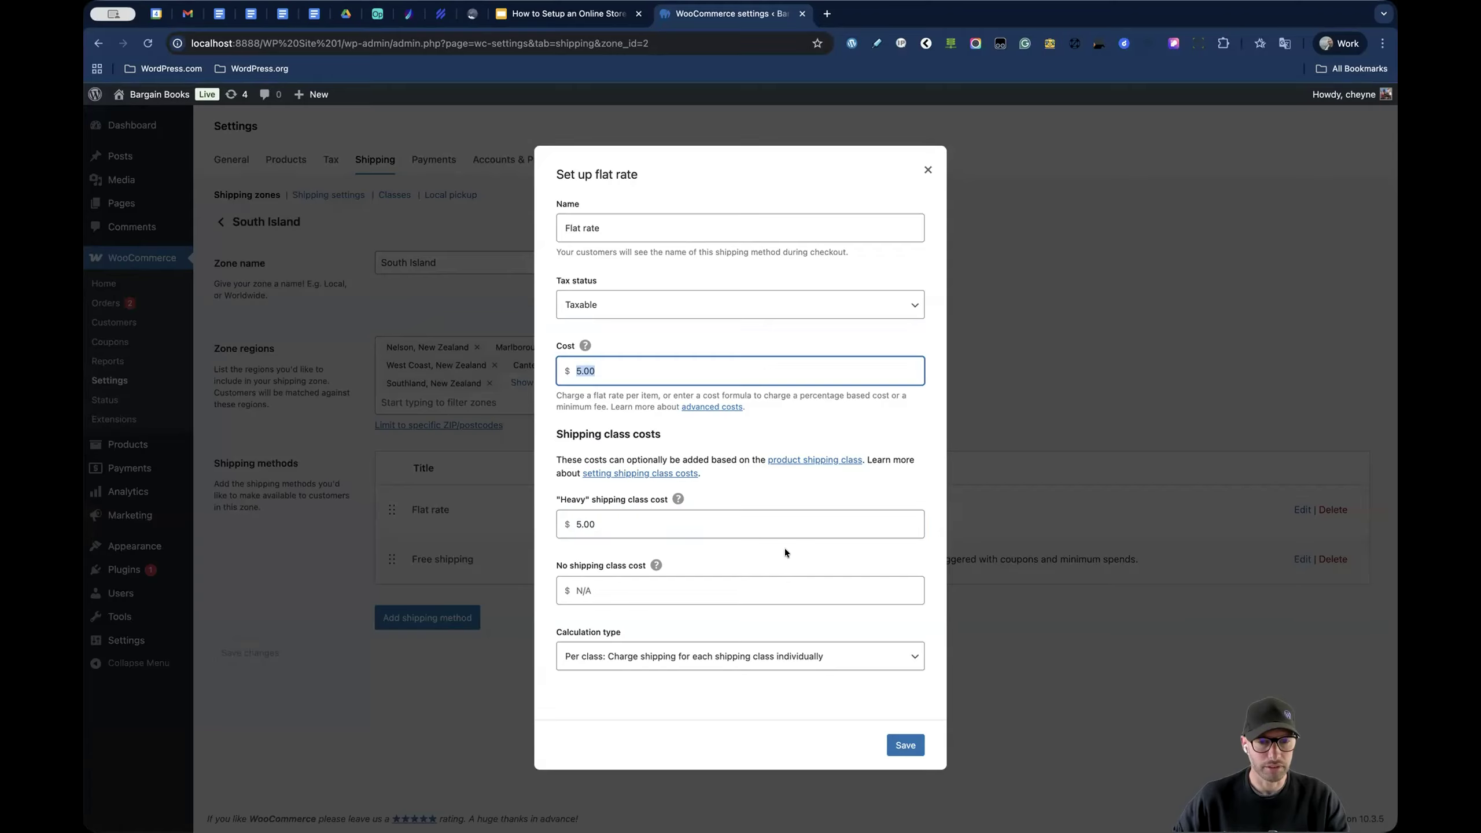
# - Try a Heavy shipping class cost of 15.00, revert it, and close the flat rate settings without saving
pyautogui.click(575, 524)
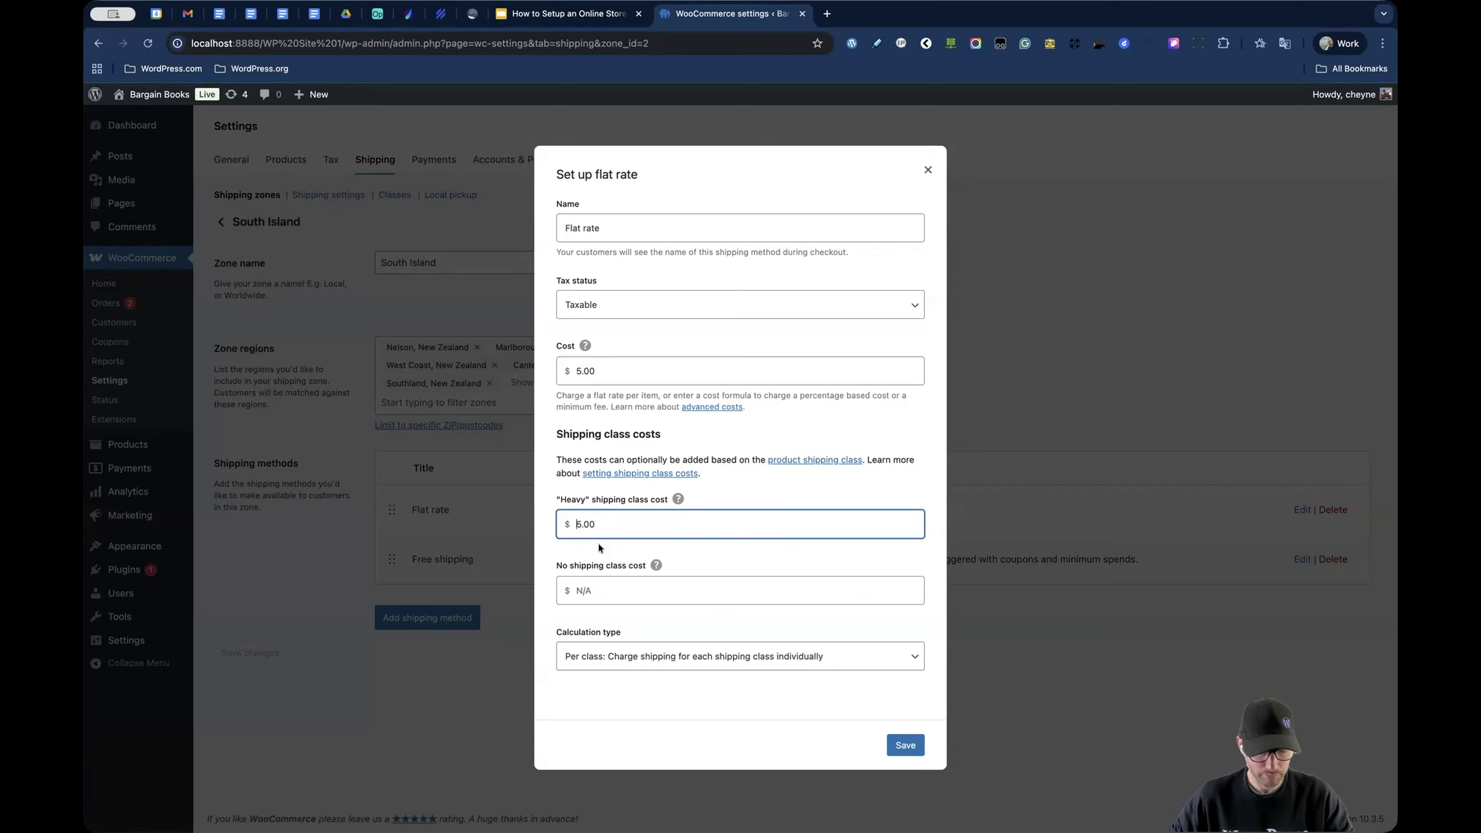
pyautogui.write('1')
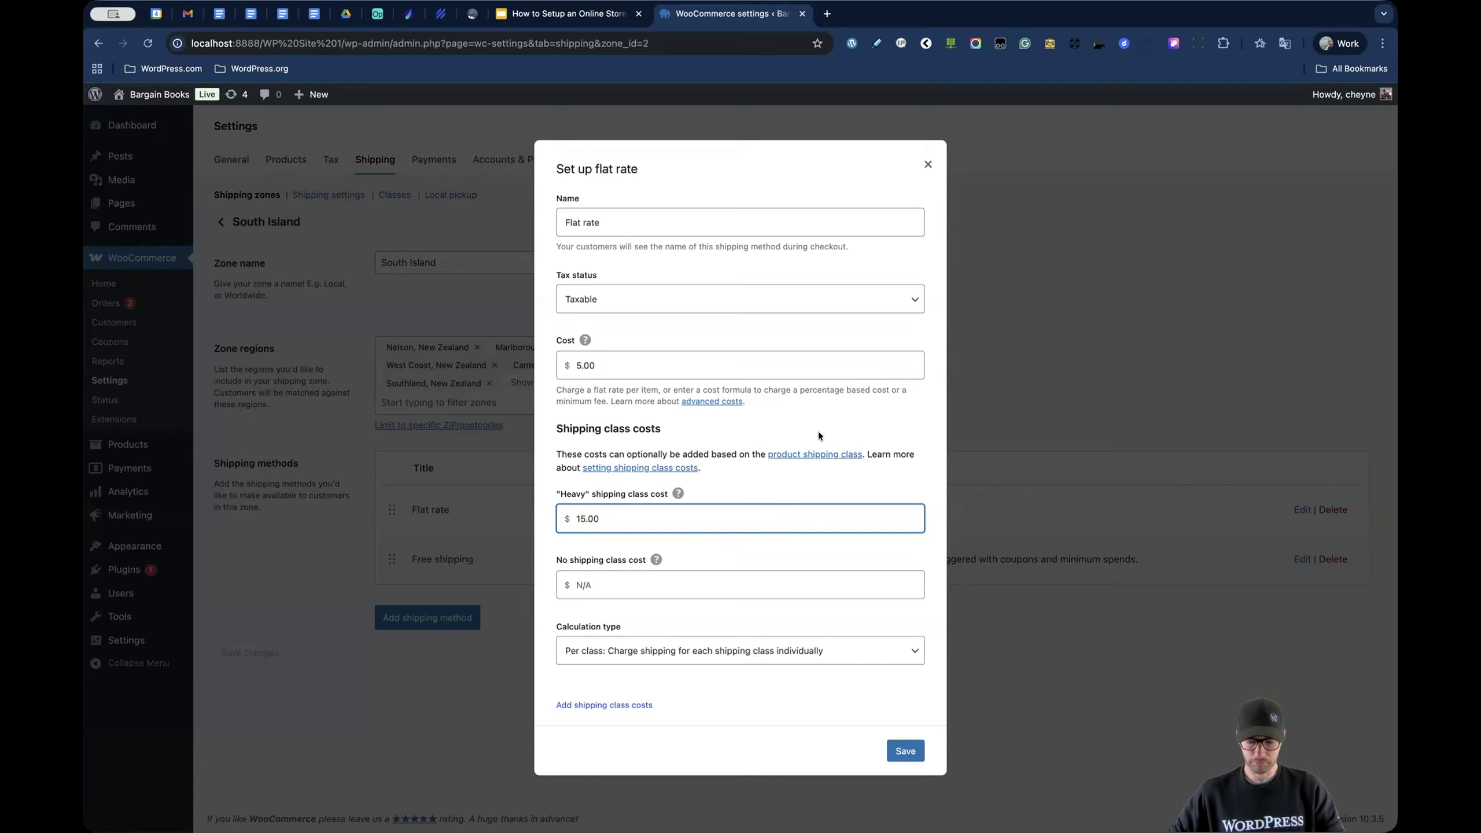
pyautogui.press('BackSpace')
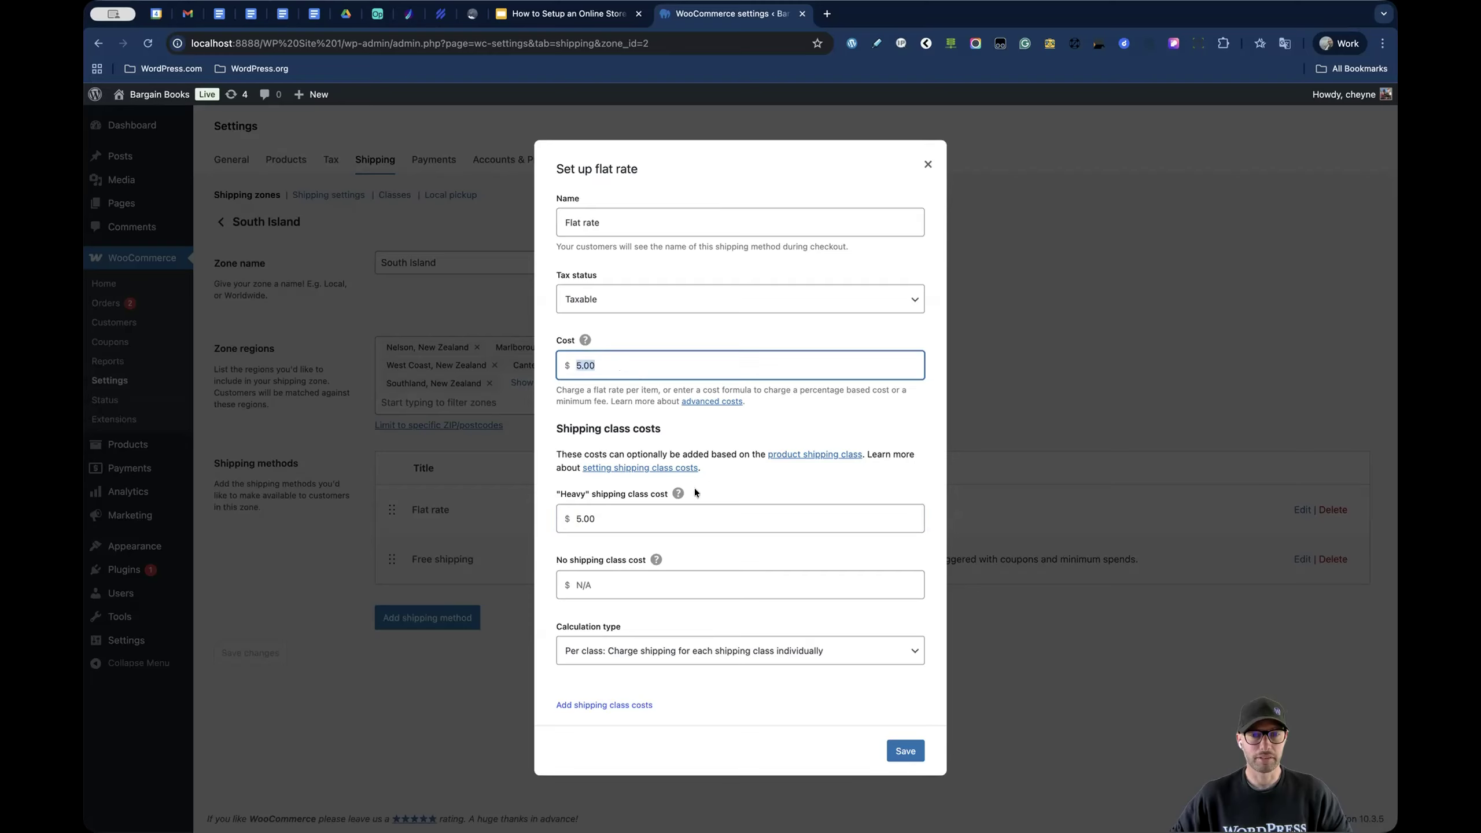
pyautogui.click(654, 515)
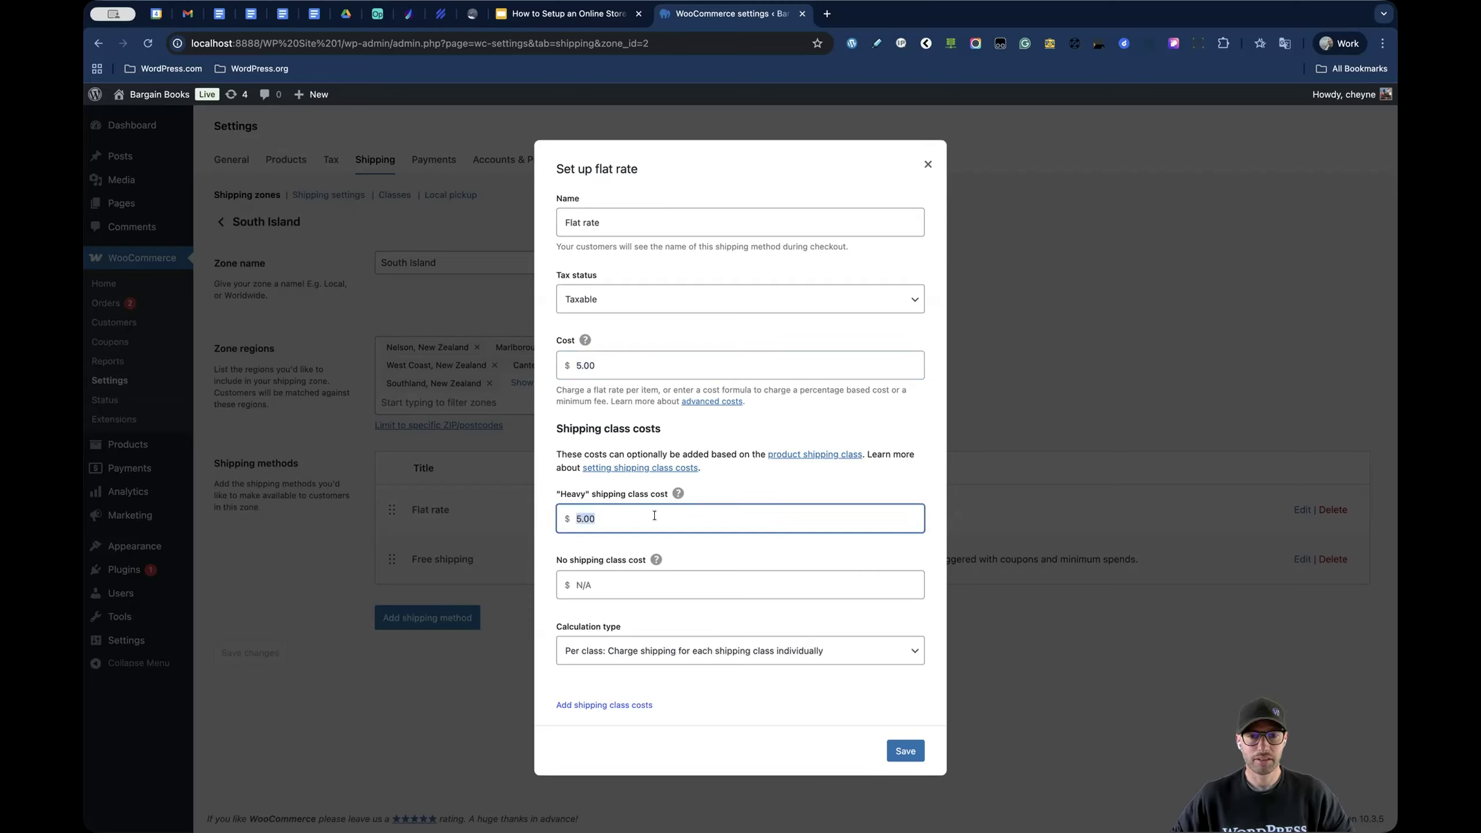
pyautogui.click(927, 163)
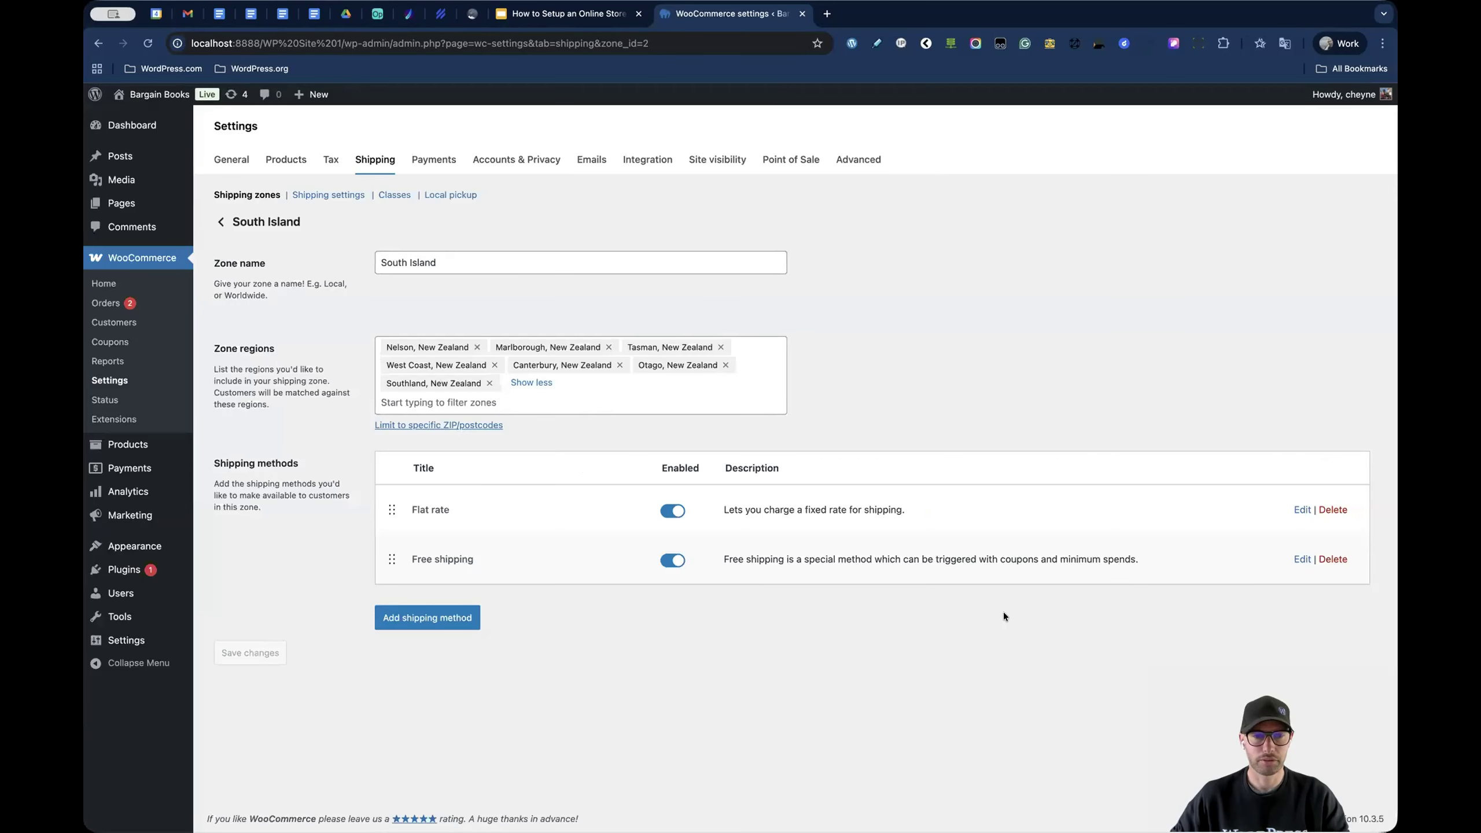
# - Examine the South Island free shipping method's name, requirement options and minimum order amount, and close it without saving
pyautogui.click(1300, 559)
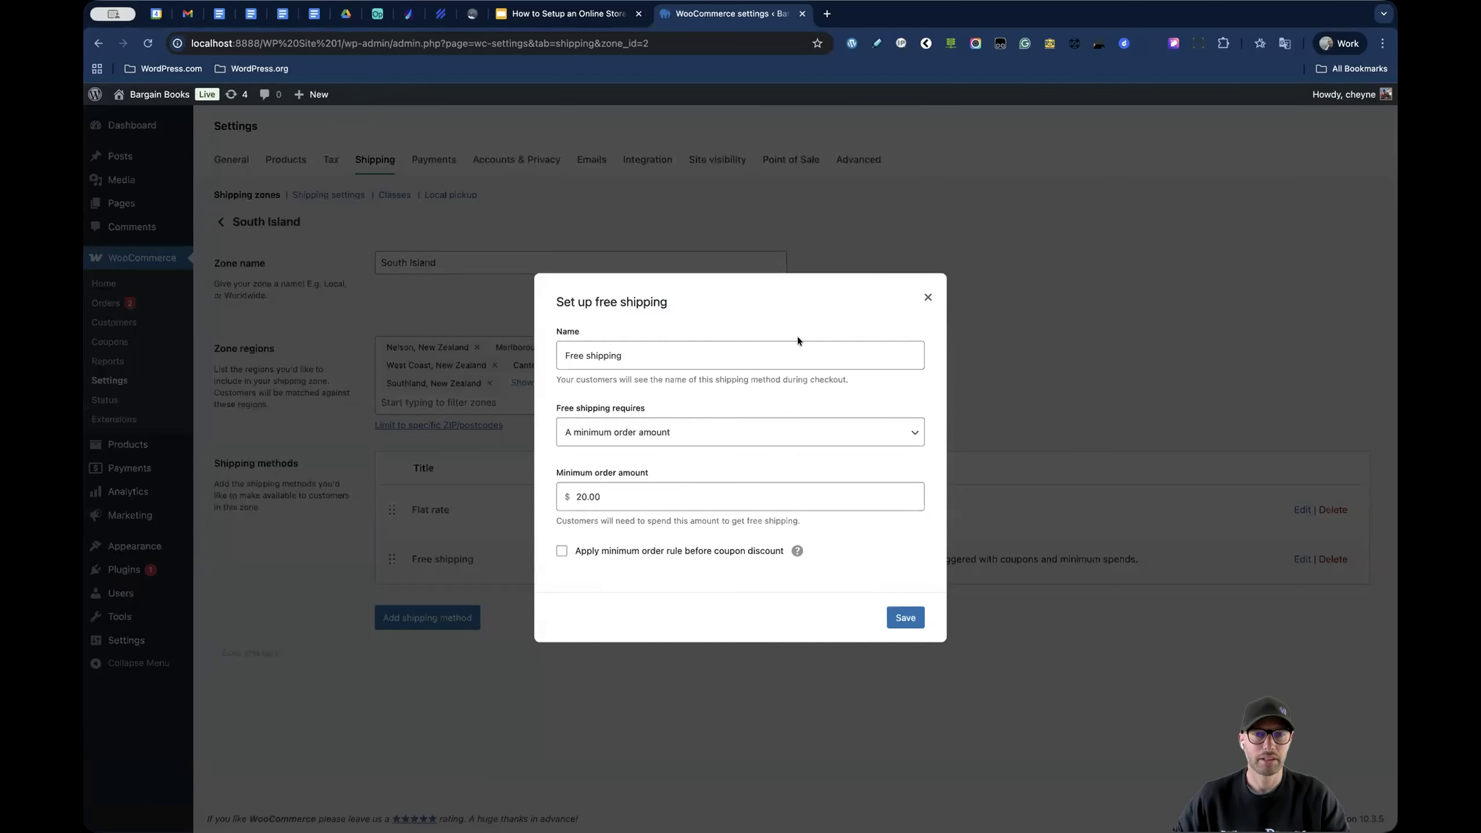
pyautogui.doubleClick(696, 348)
pyautogui.tripleClick(696, 348)
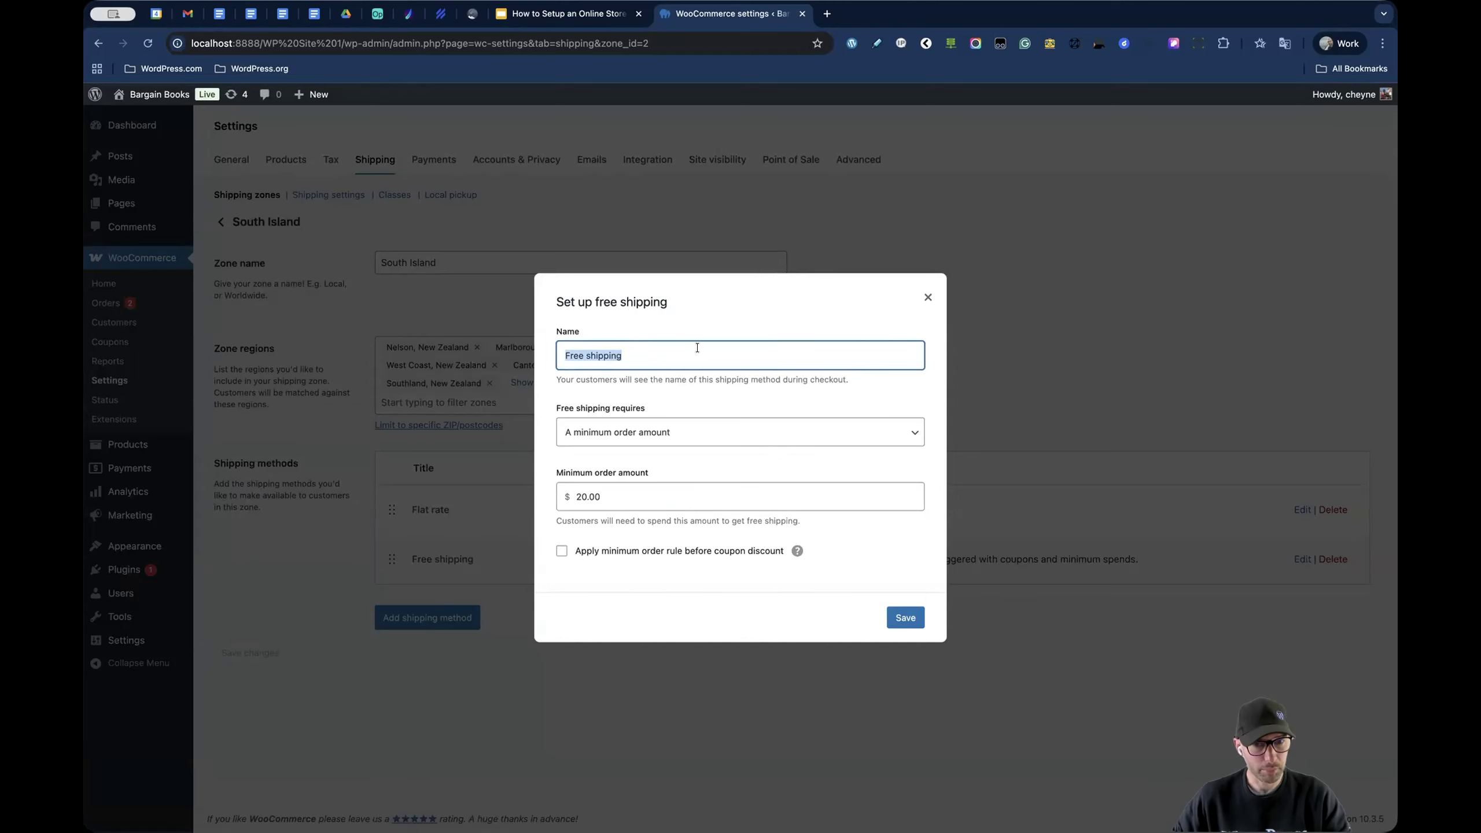
pyautogui.click(673, 401)
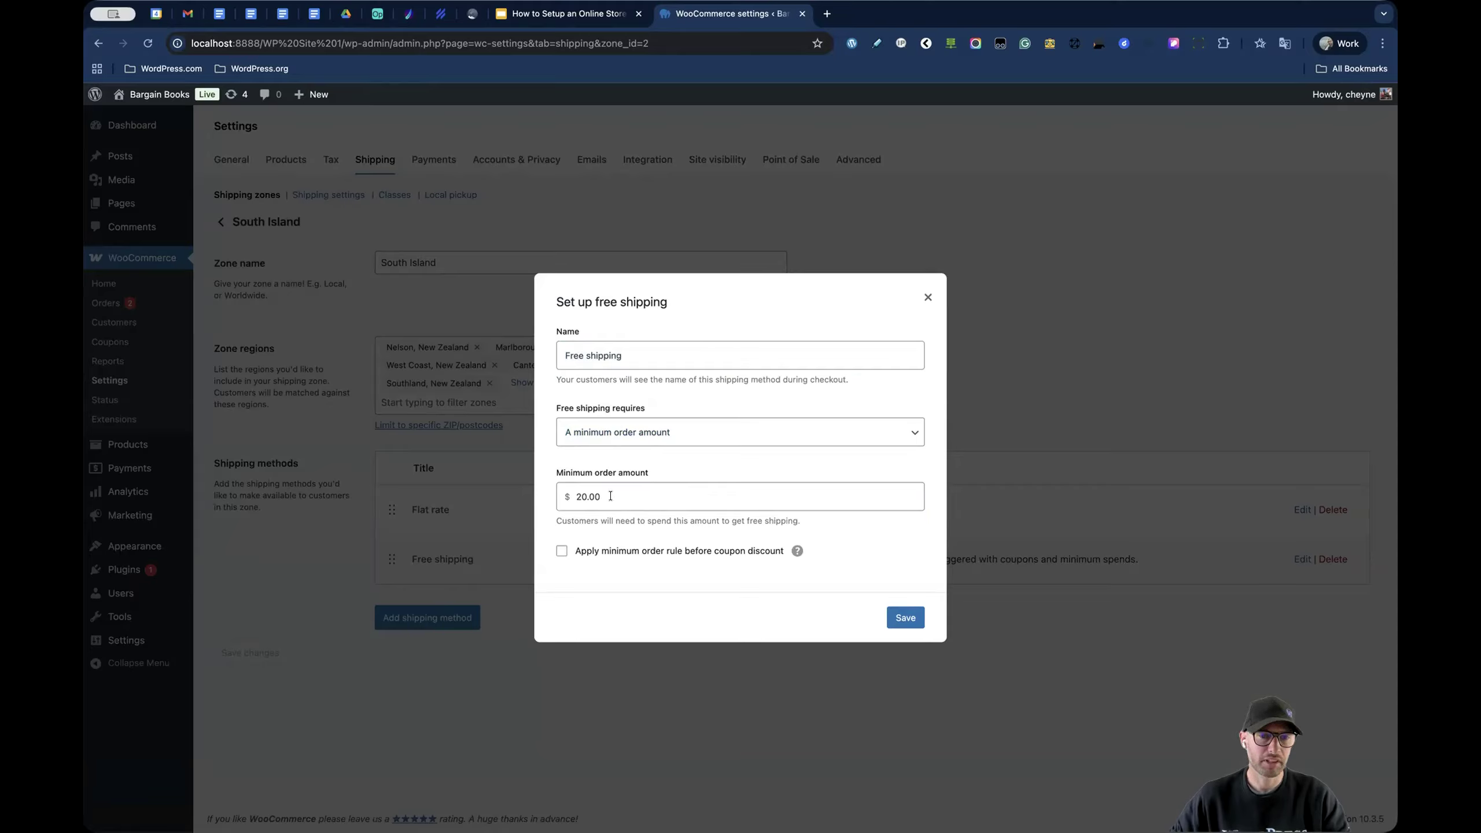
pyautogui.click(571, 496)
pyautogui.click(687, 455)
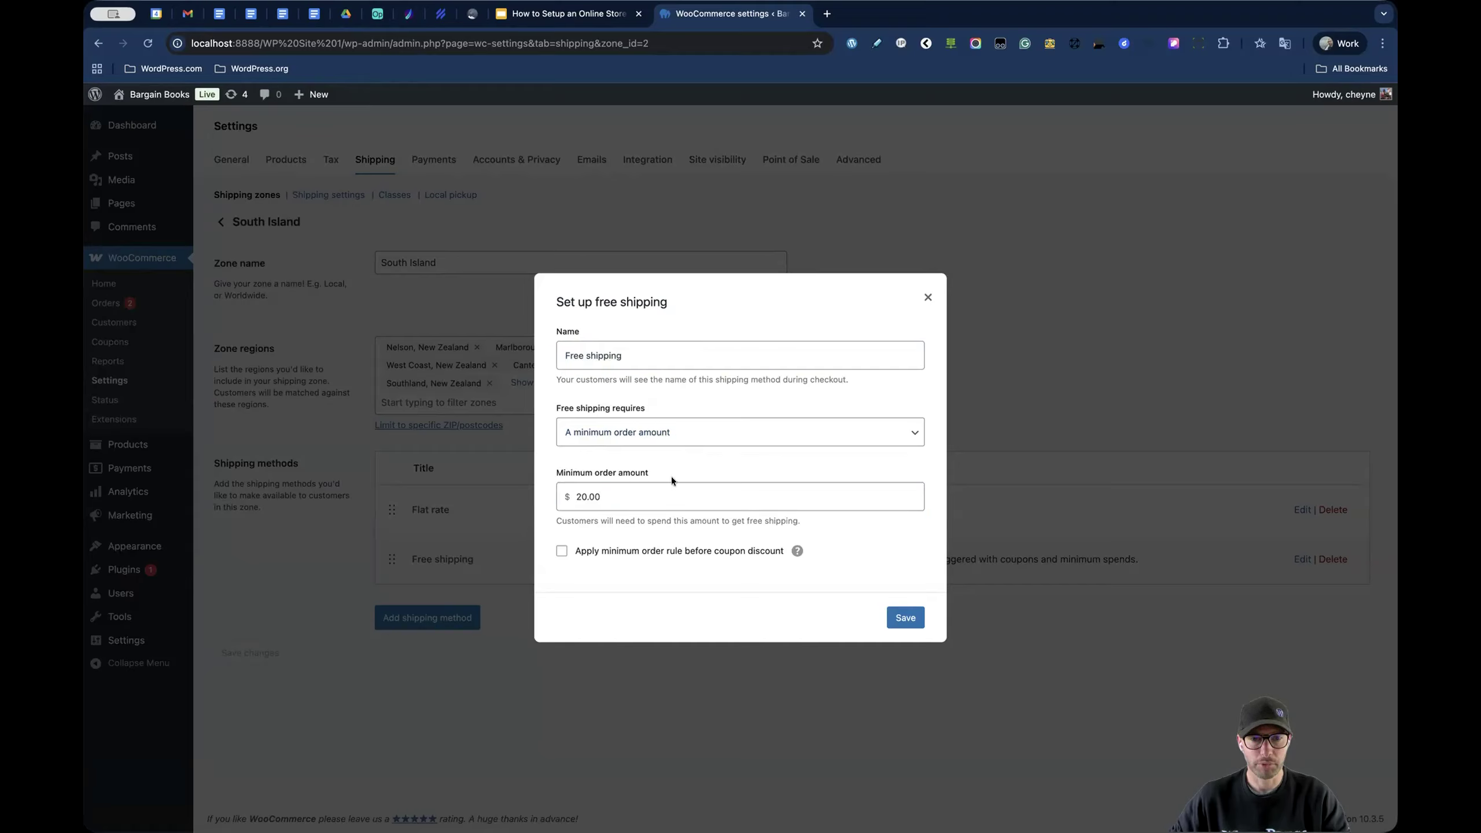
pyautogui.click(741, 431)
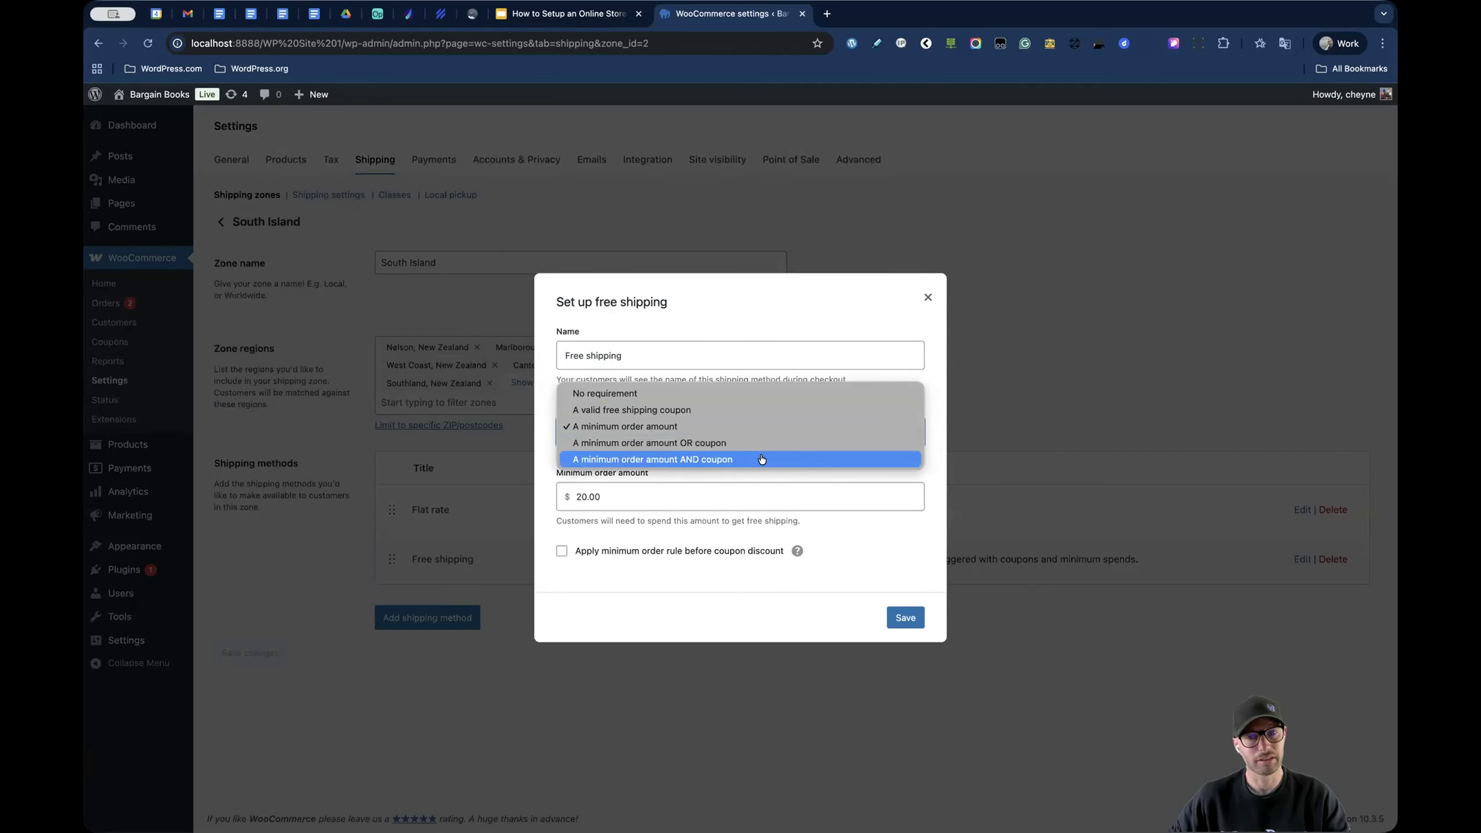
pyautogui.click(880, 548)
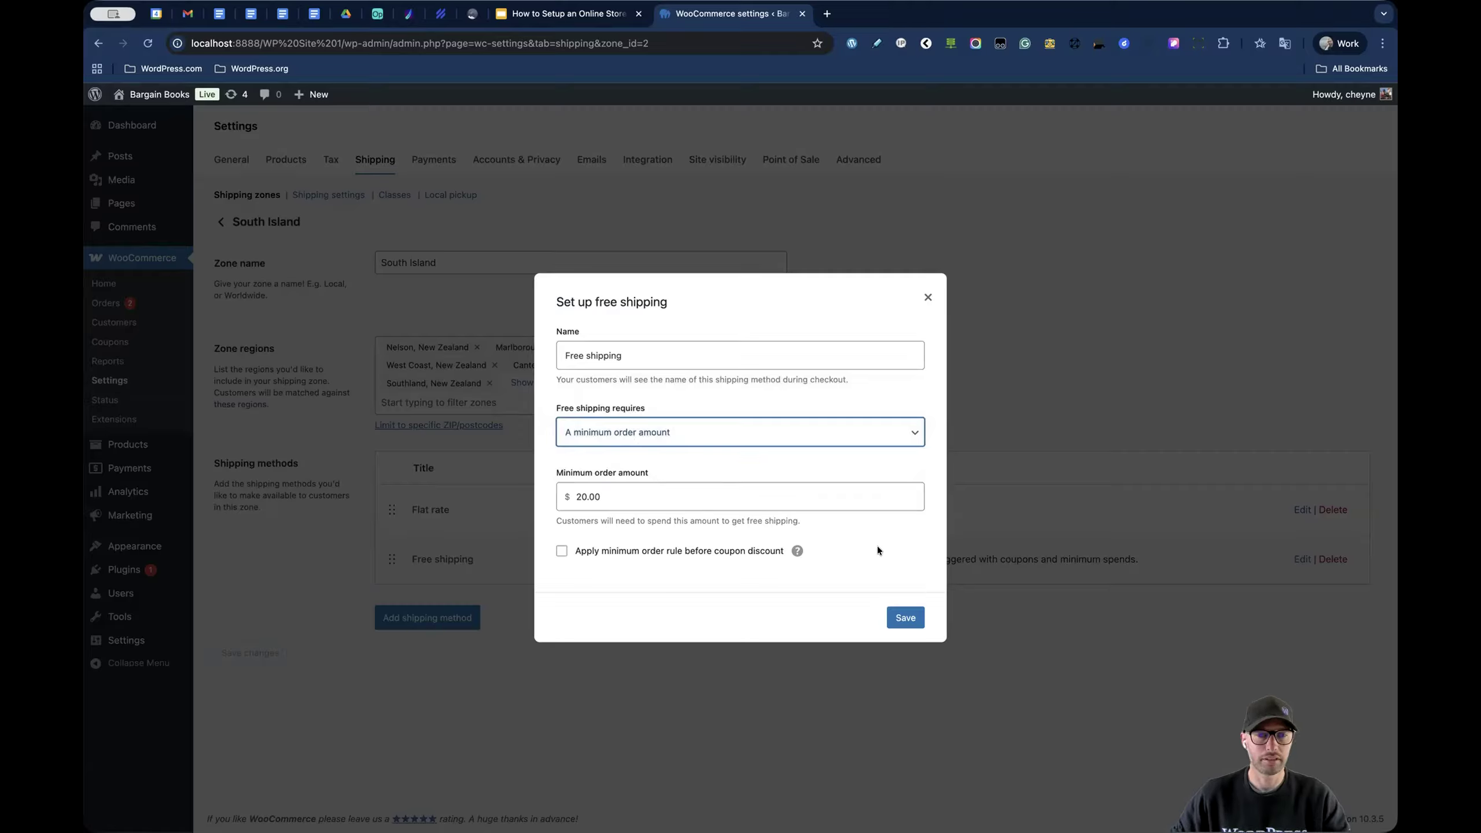
pyautogui.click(926, 299)
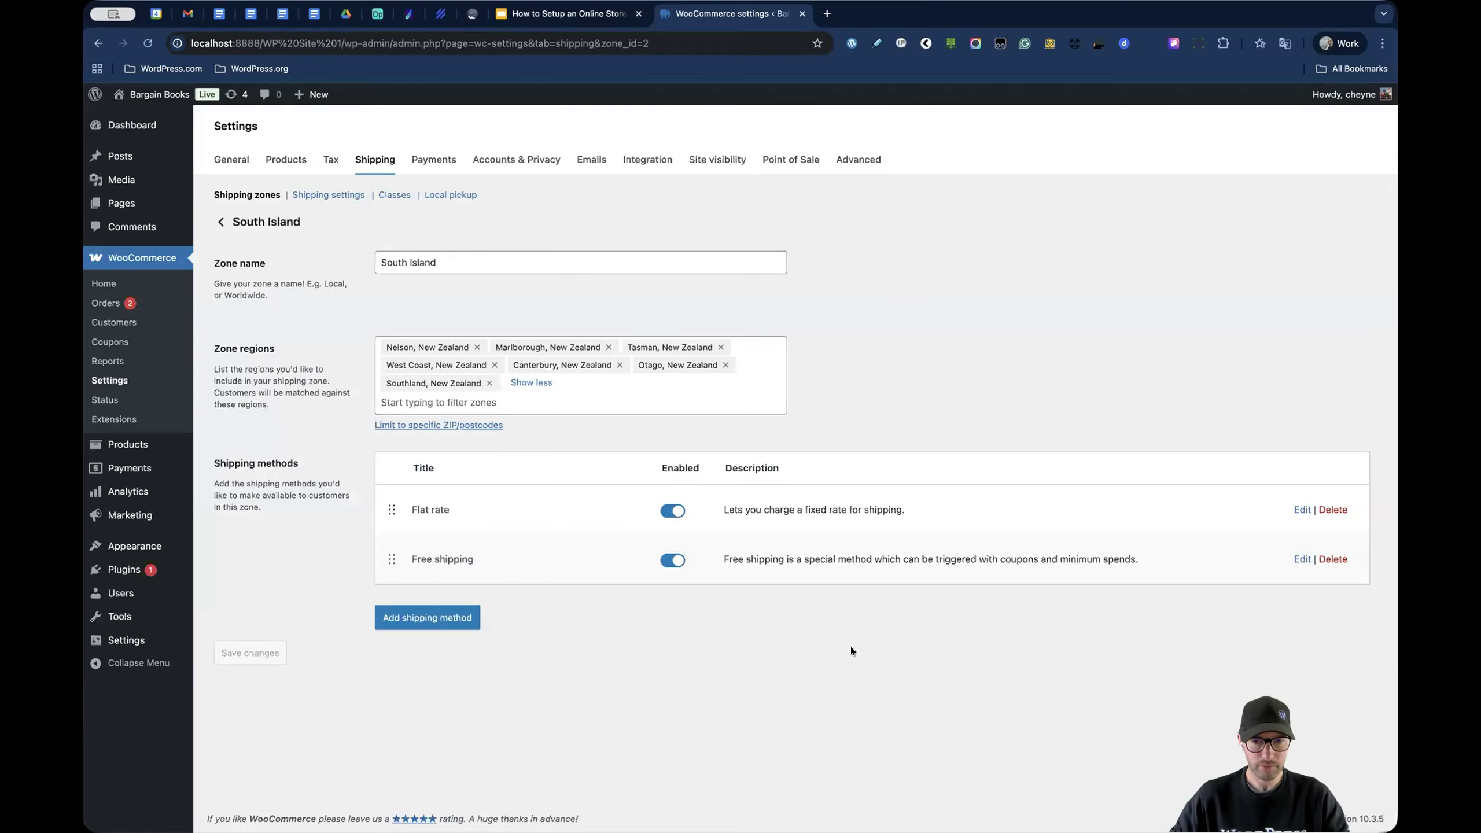
# - Leave the South Island zone and add Australia to the specific countries sold to in the general store settings
pyautogui.click(220, 222)
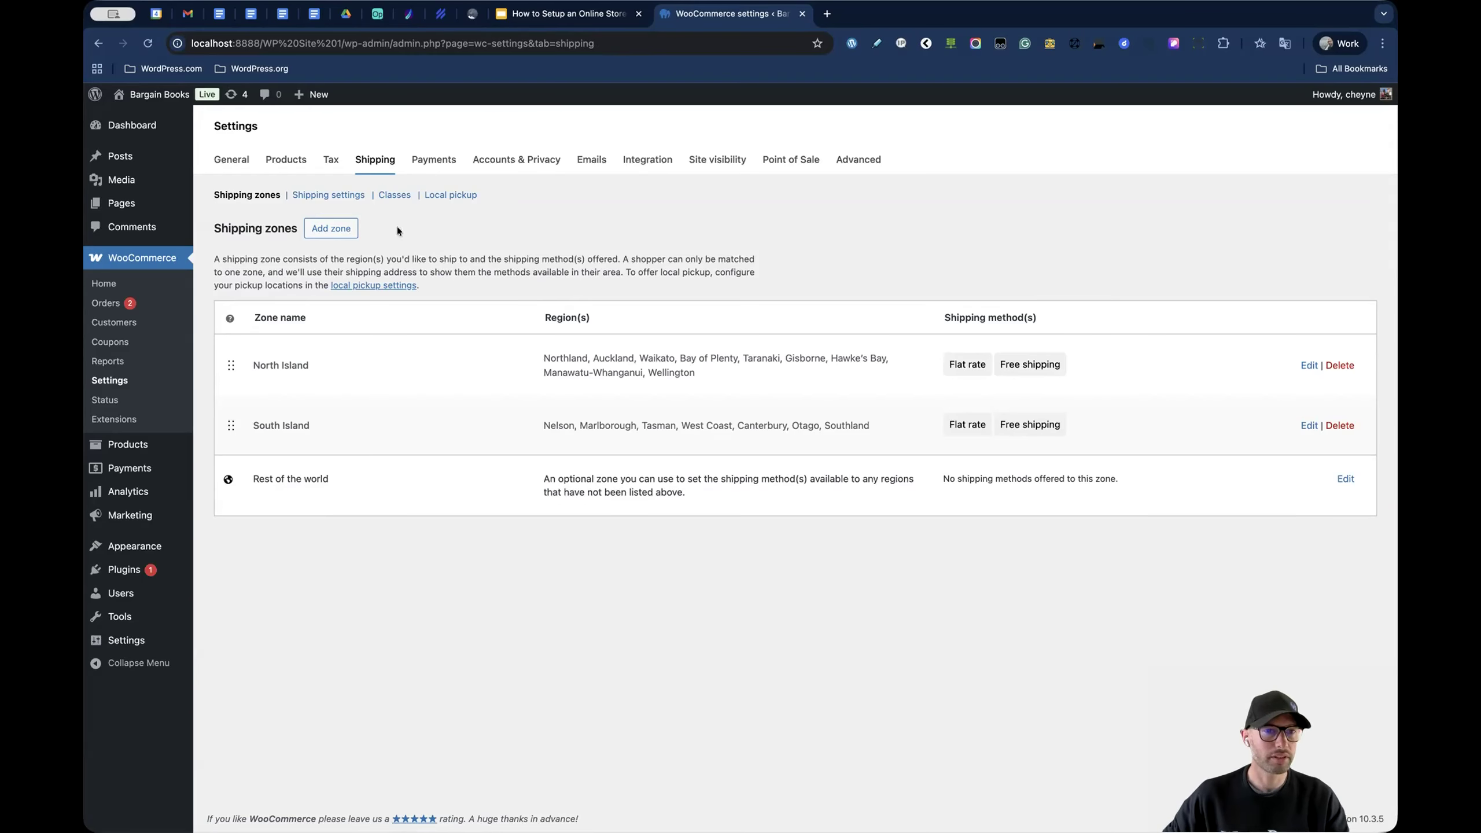
pyautogui.click(236, 159)
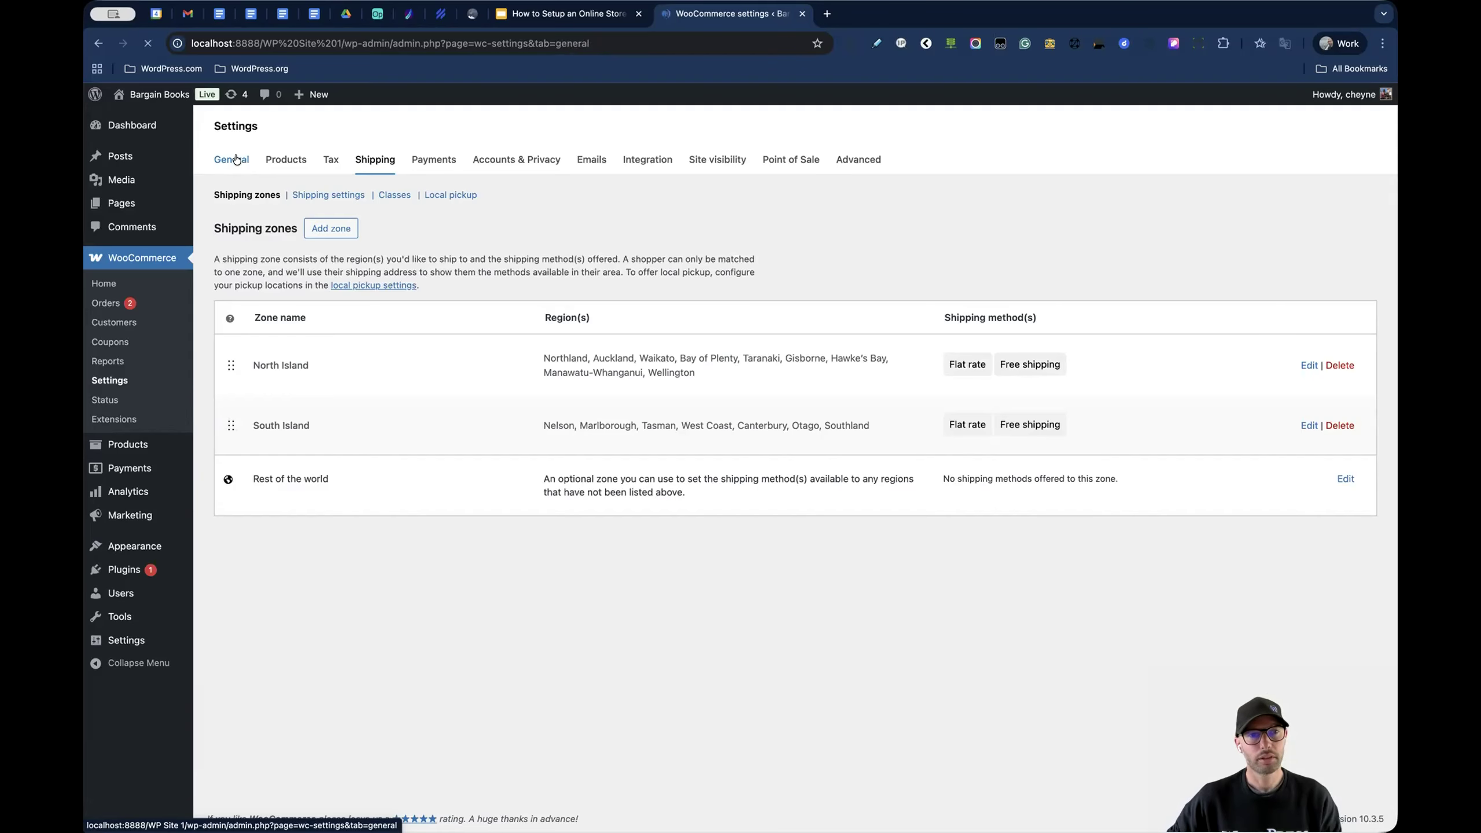
pyautogui.scroll(-3, 737, 493)
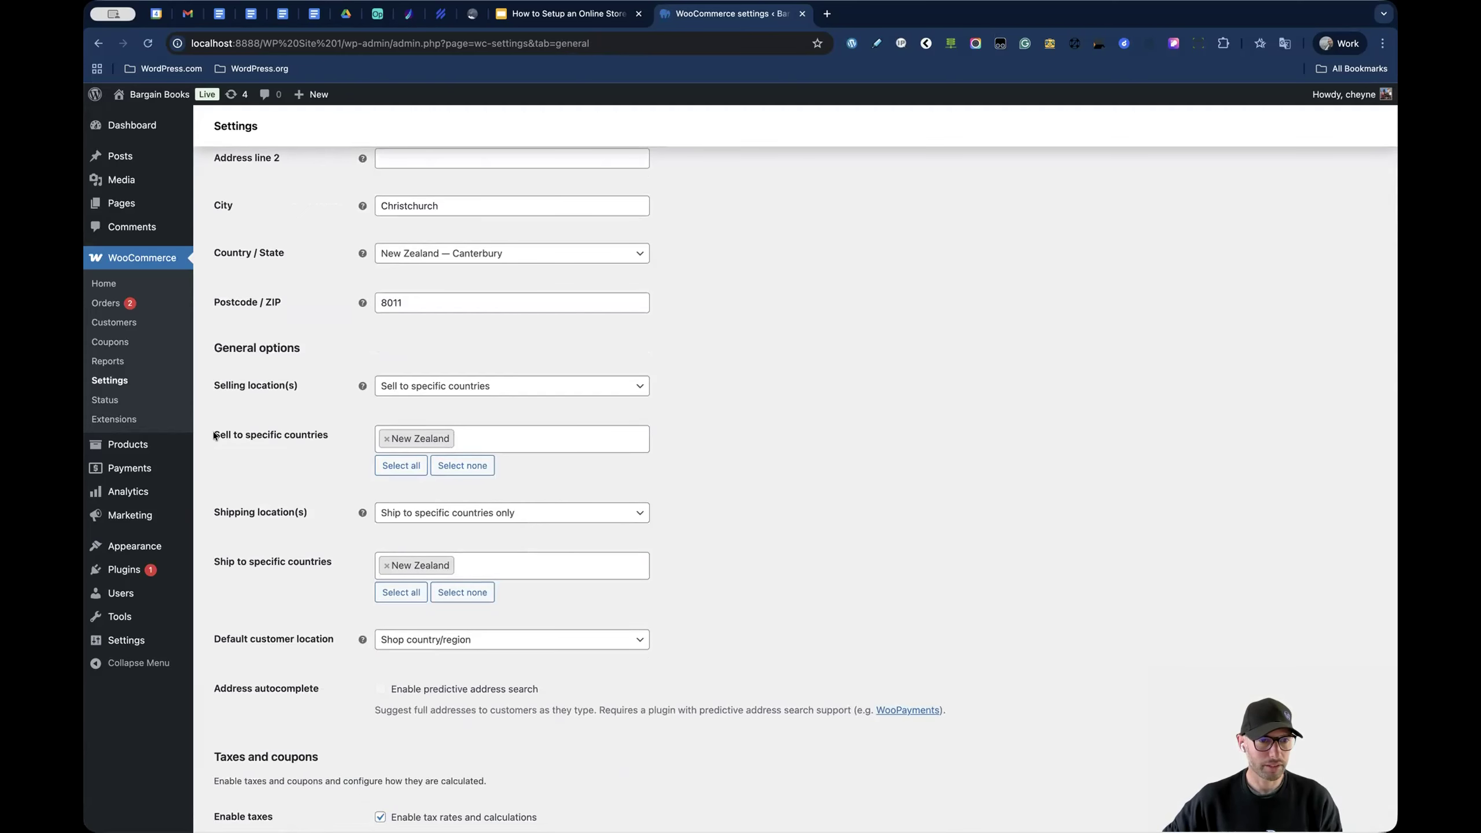
pyautogui.moveTo(215, 435); pyautogui.dragTo(328, 437)
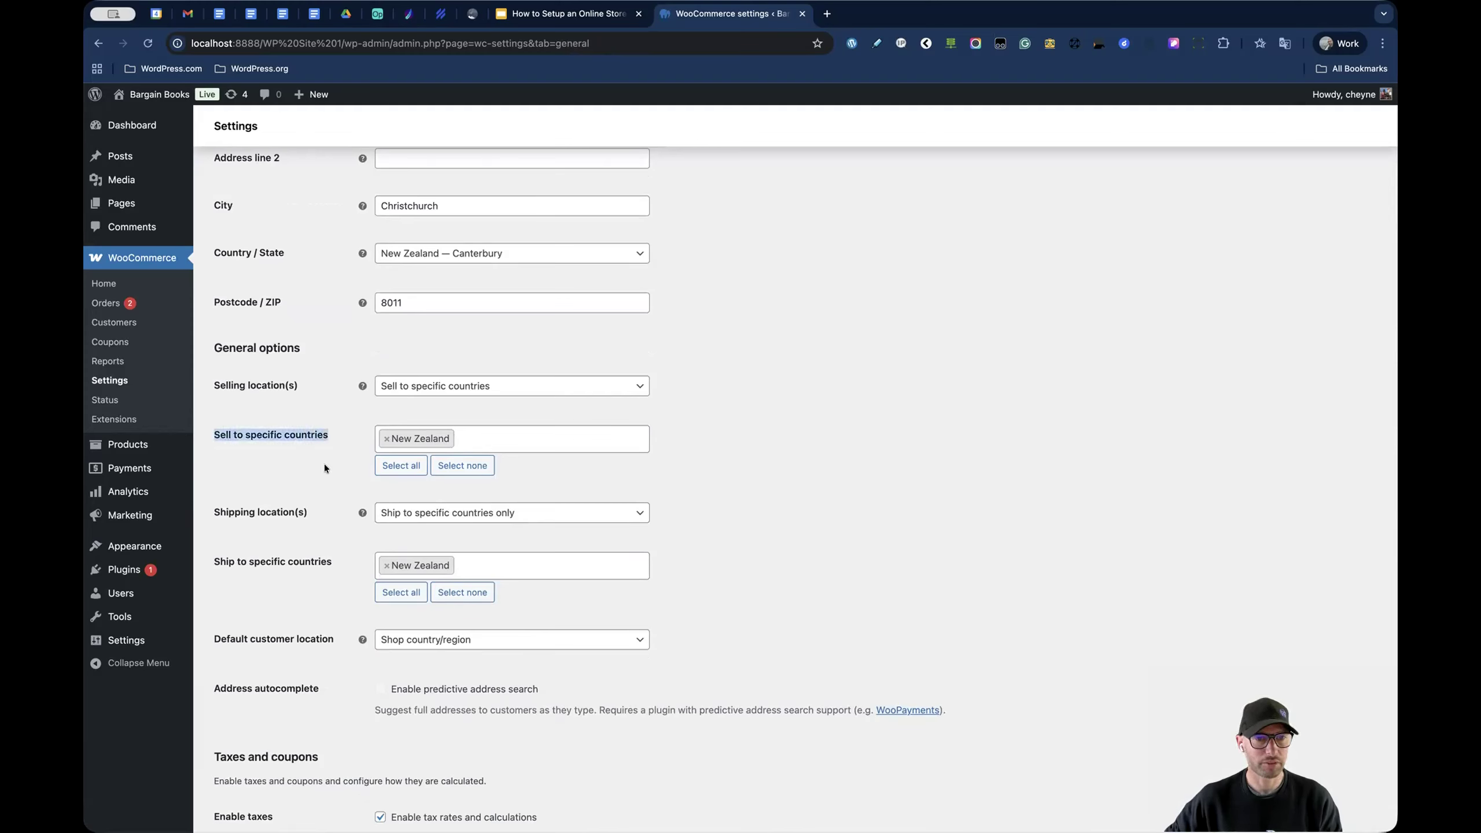
pyautogui.click(540, 441)
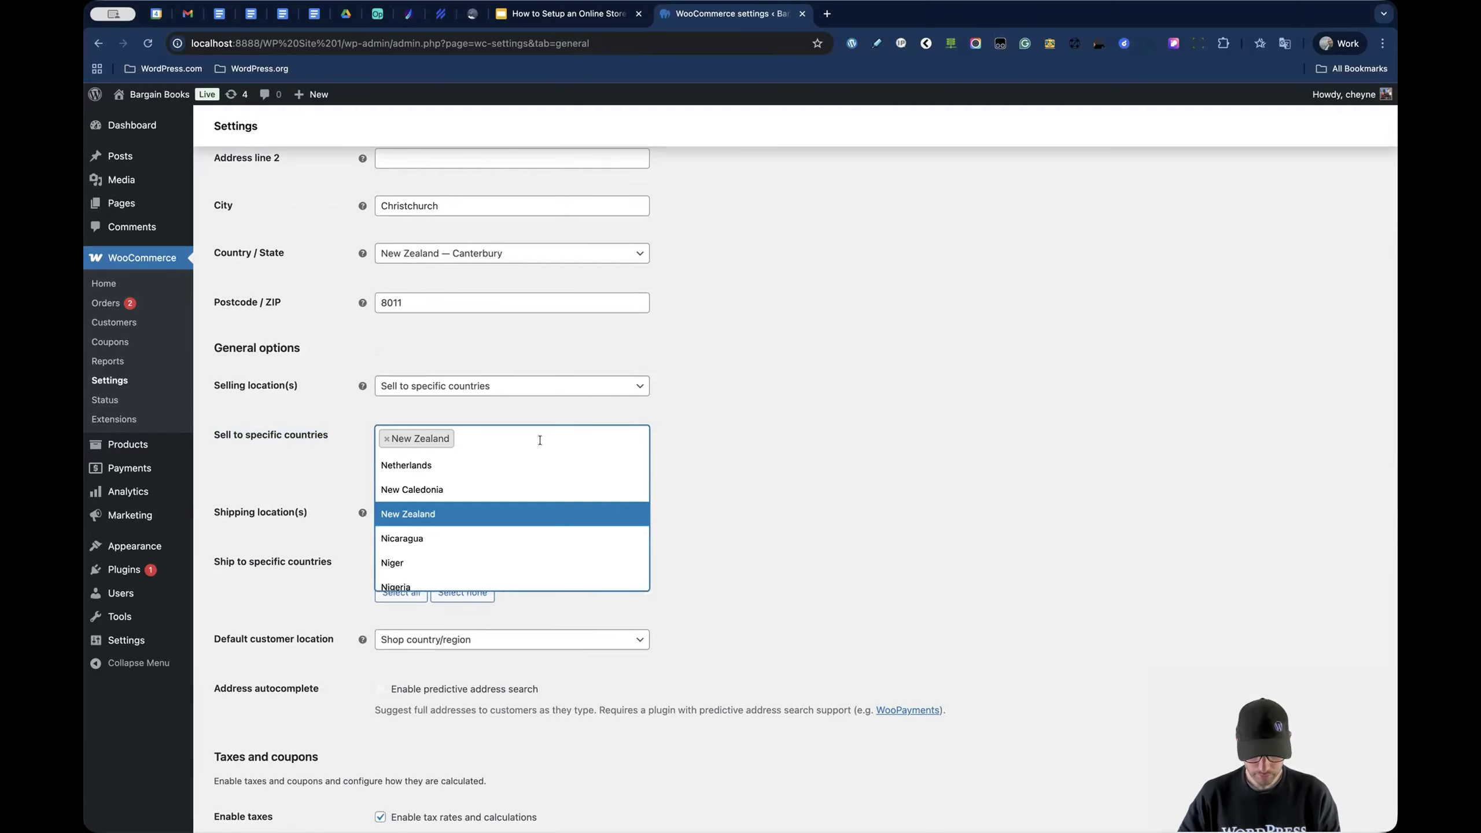
pyautogui.write('aus')
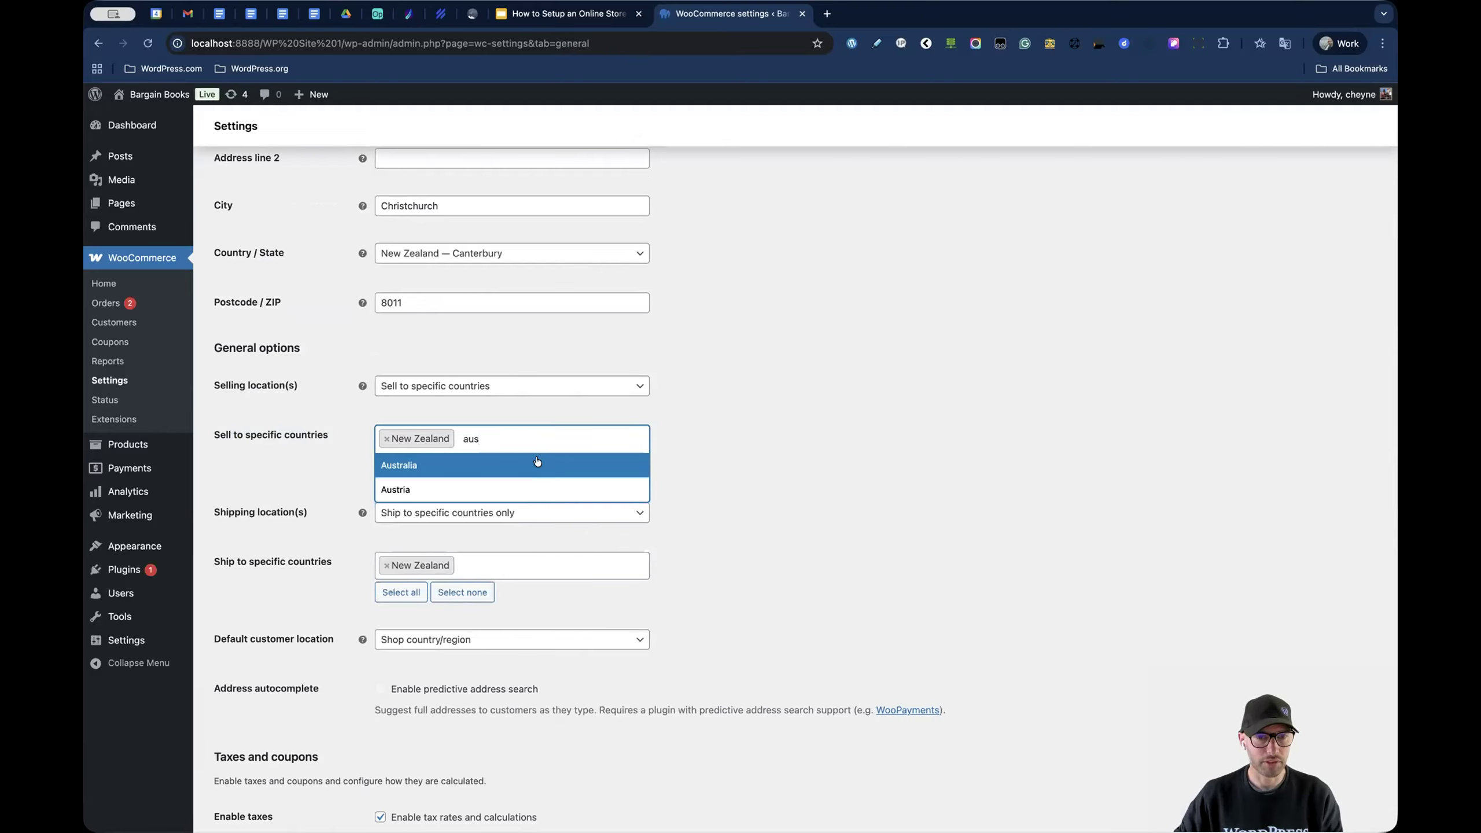
pyautogui.click(537, 465)
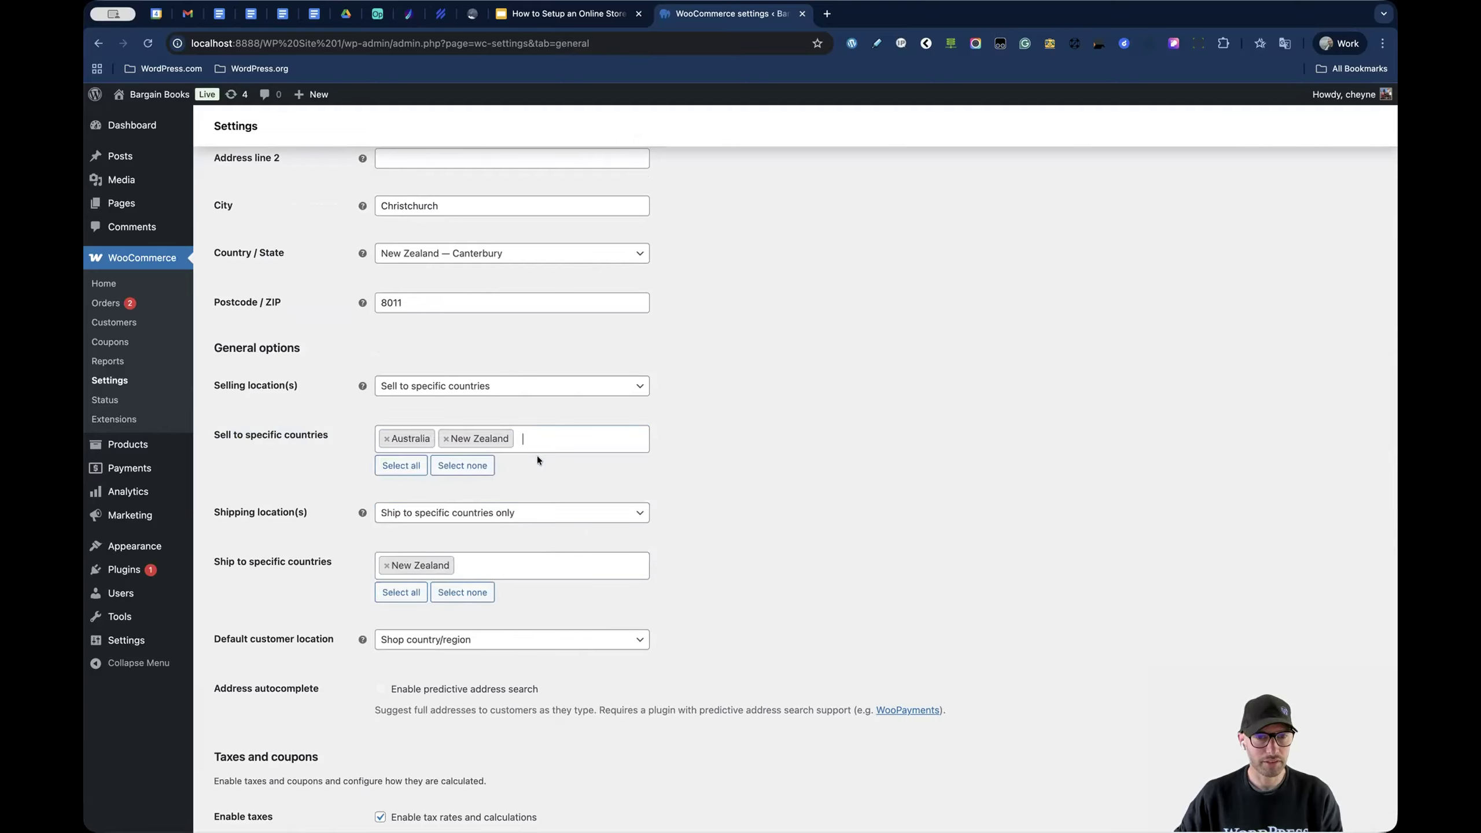
# - Add Australia to the specific countries shipped to and save the general settings
pyautogui.click(511, 567)
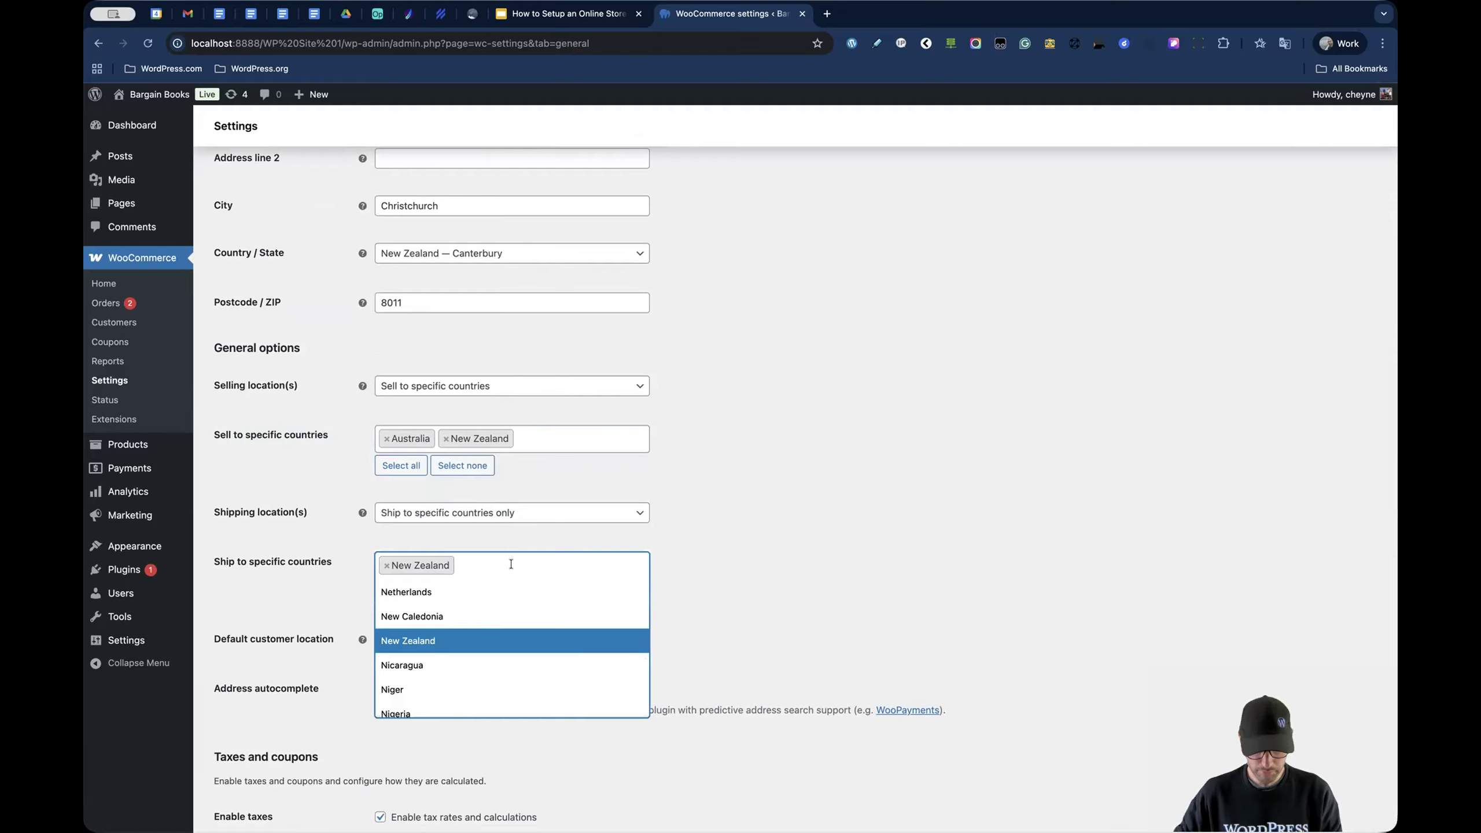
pyautogui.write('aus')
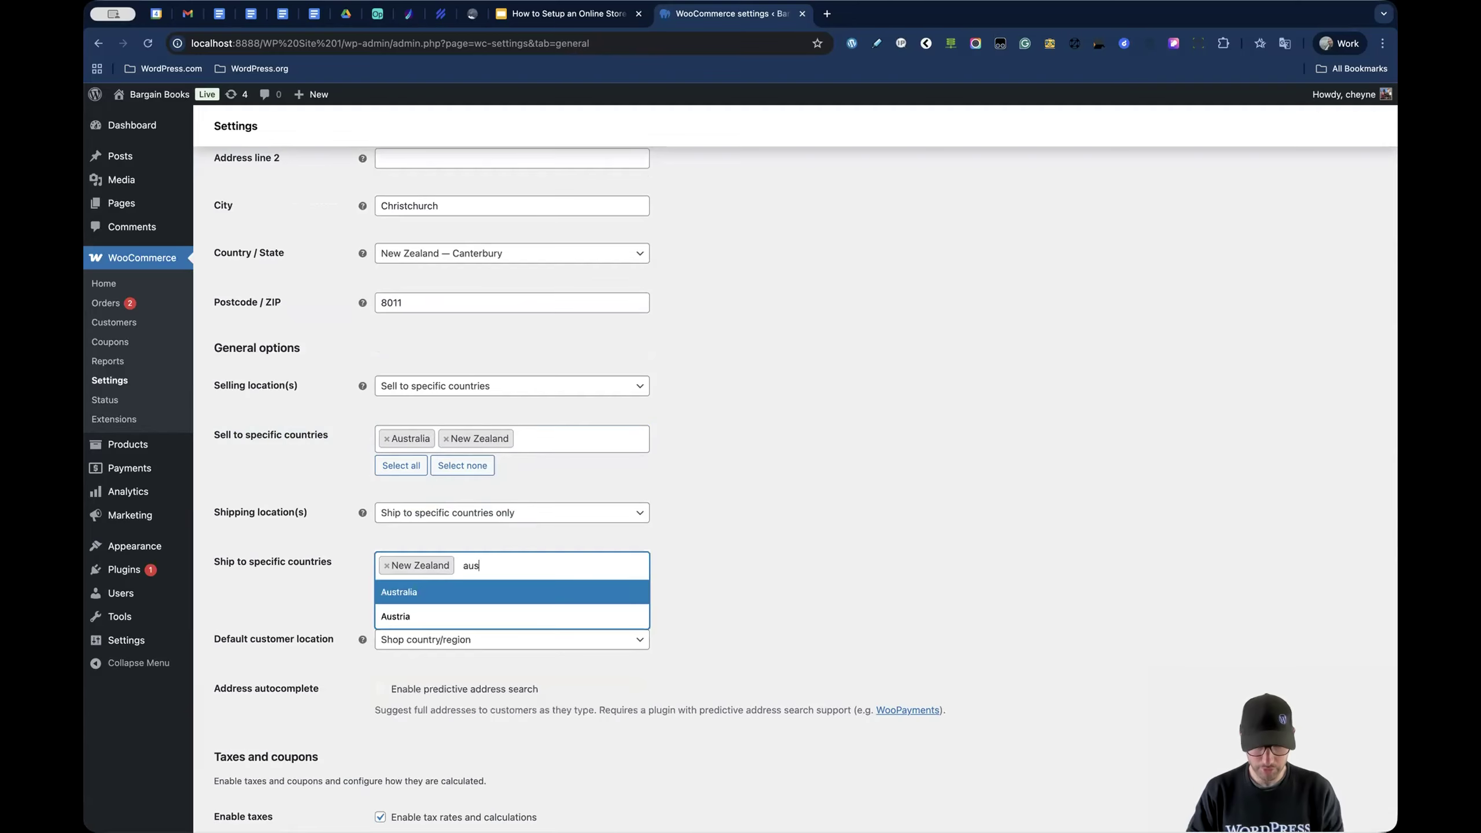
pyautogui.click(499, 588)
pyautogui.scroll(-10, 713, 567)
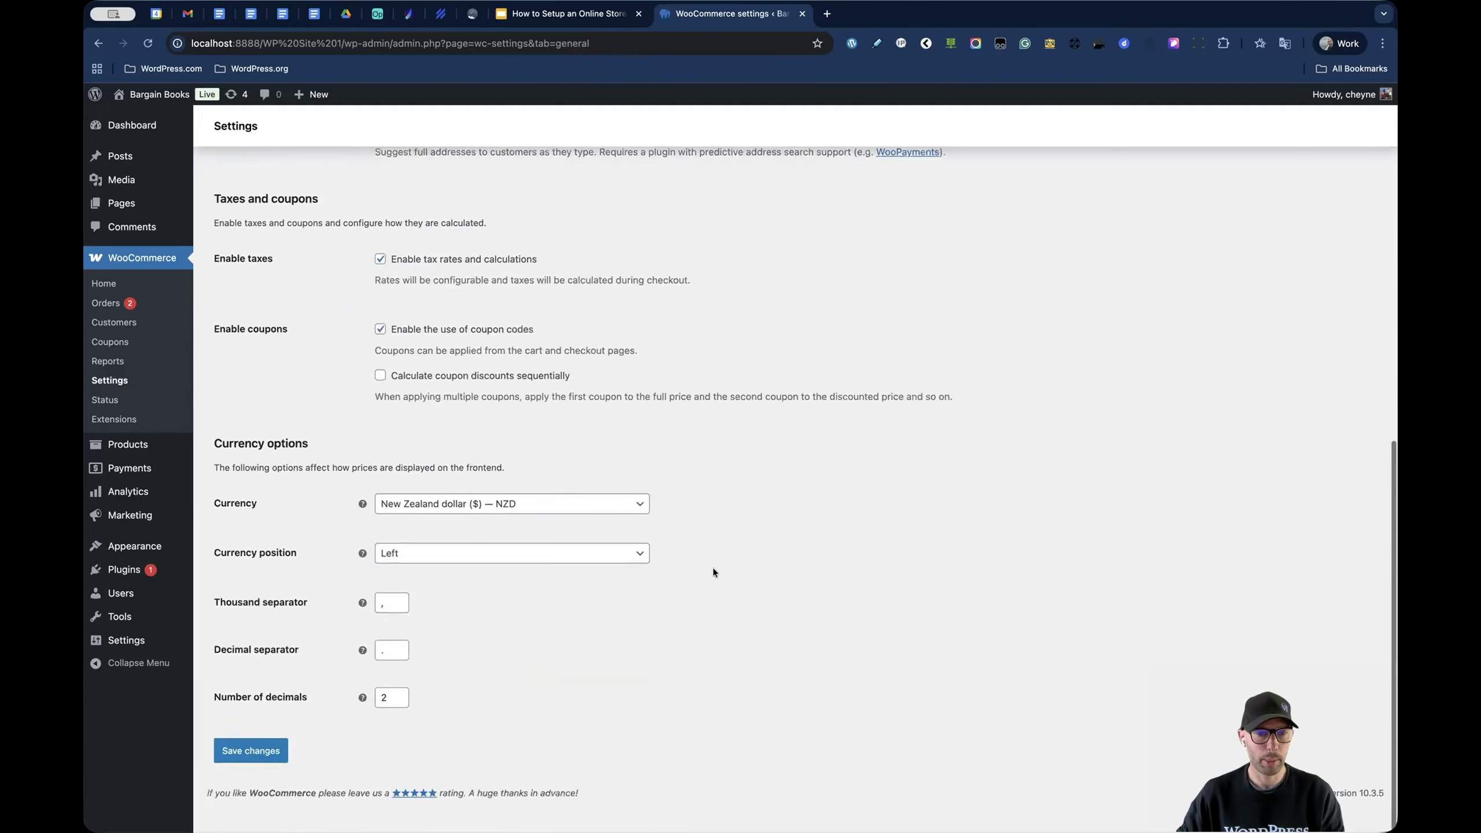
pyautogui.click(256, 773)
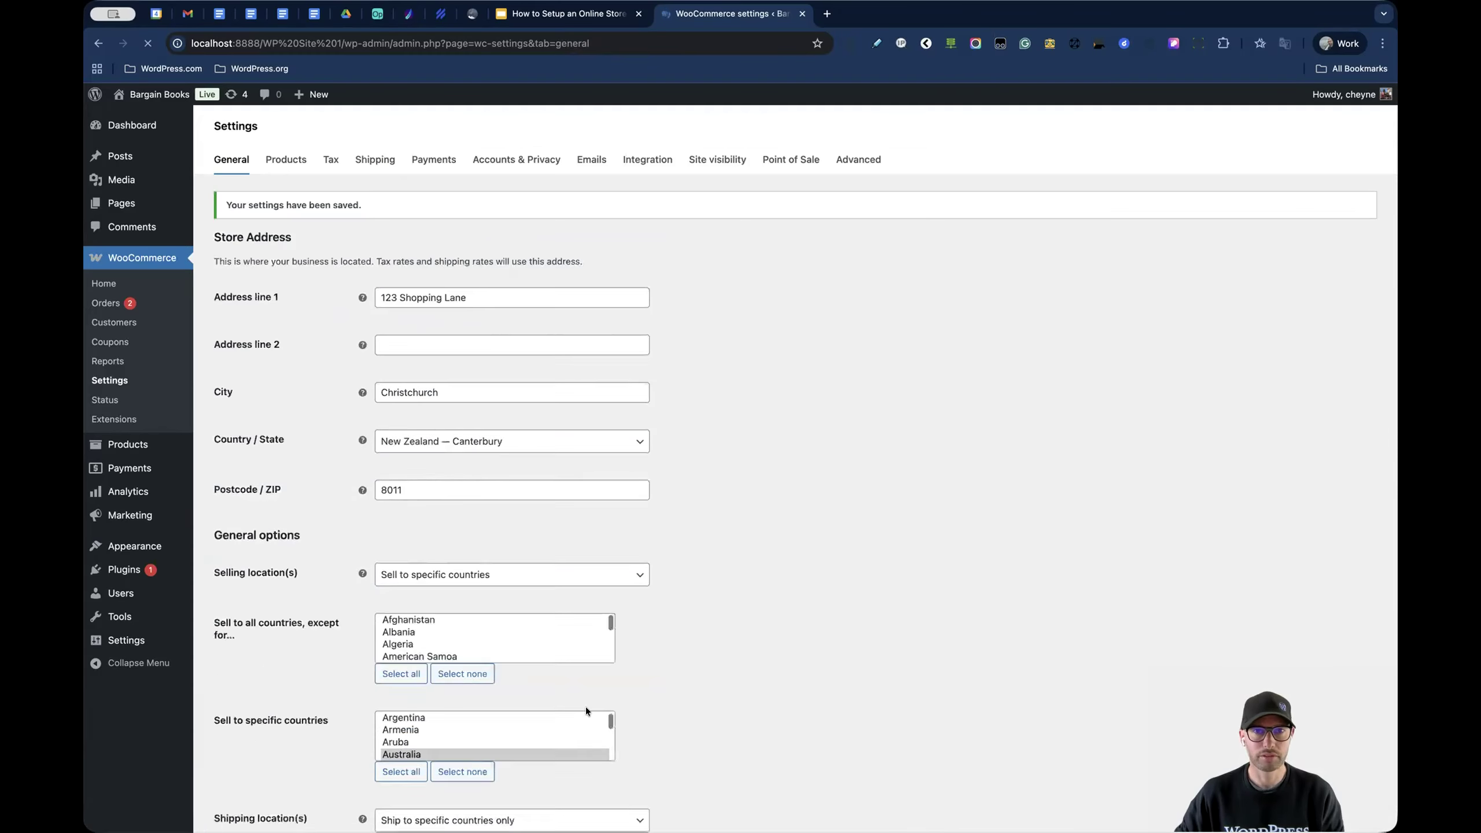
# - Return to the shipping zones and start a new zone named Australia
pyautogui.click(368, 164)
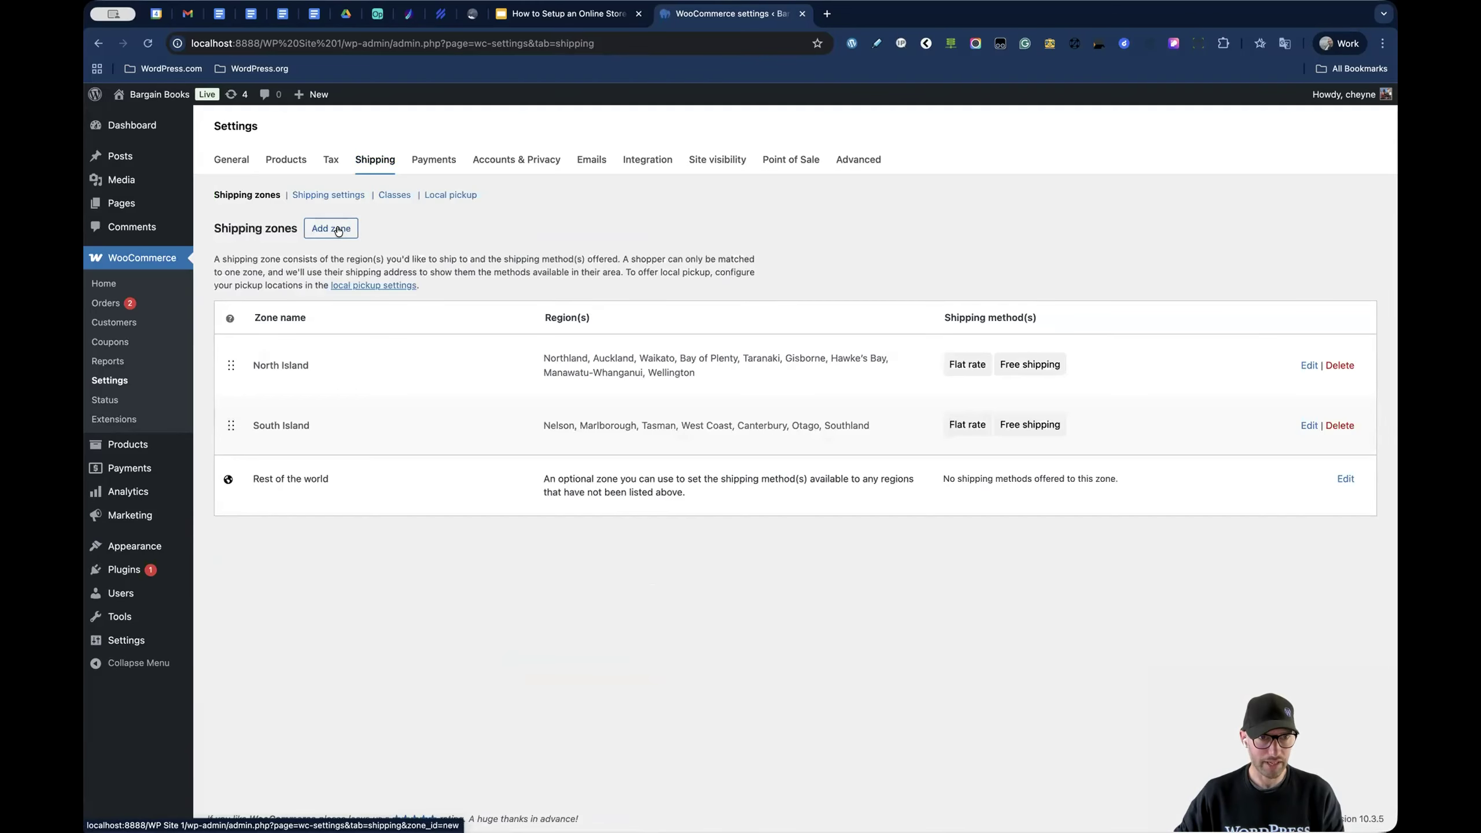
pyautogui.click(338, 229)
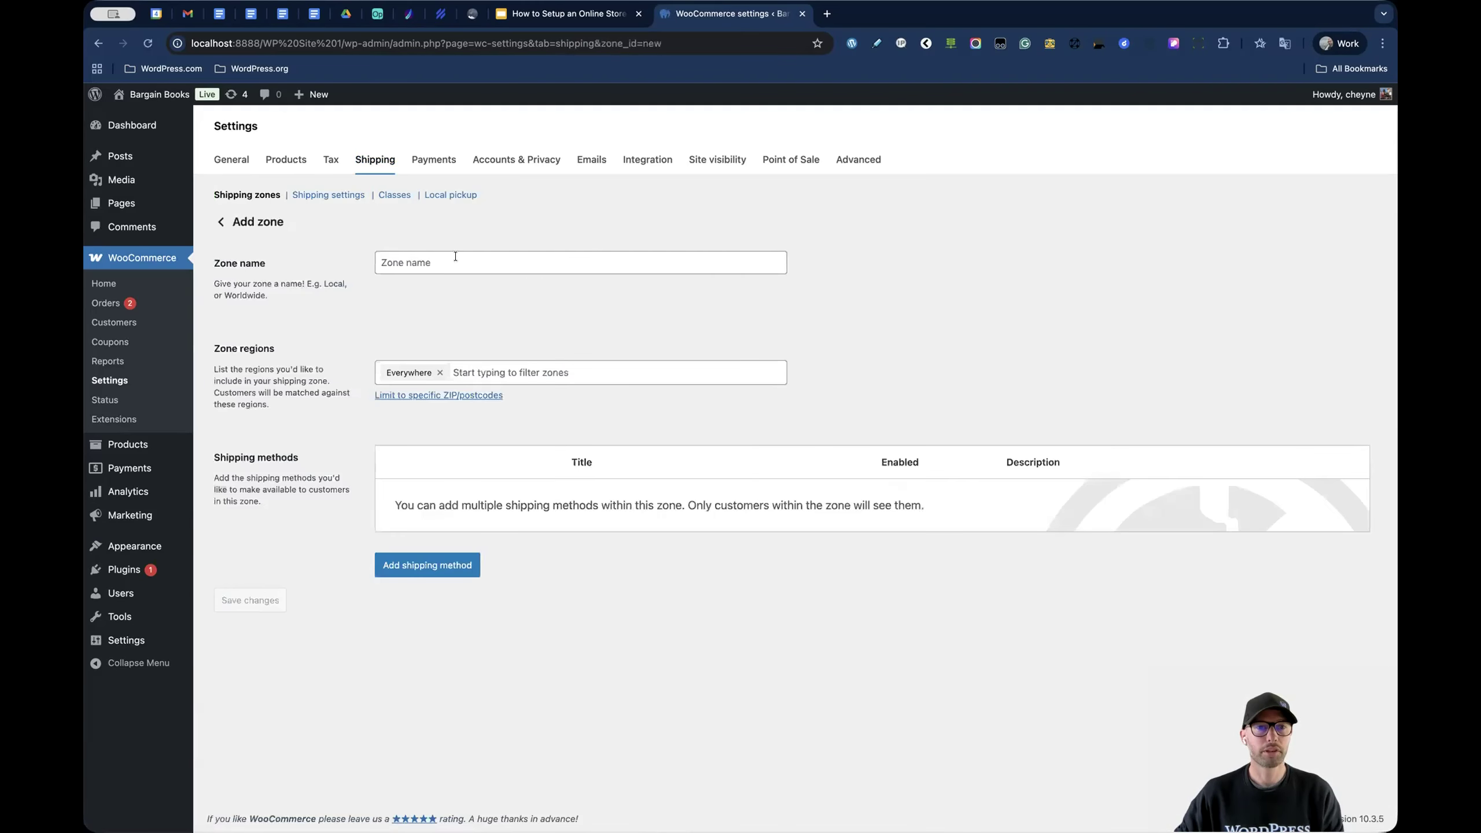
pyautogui.write('Aus')
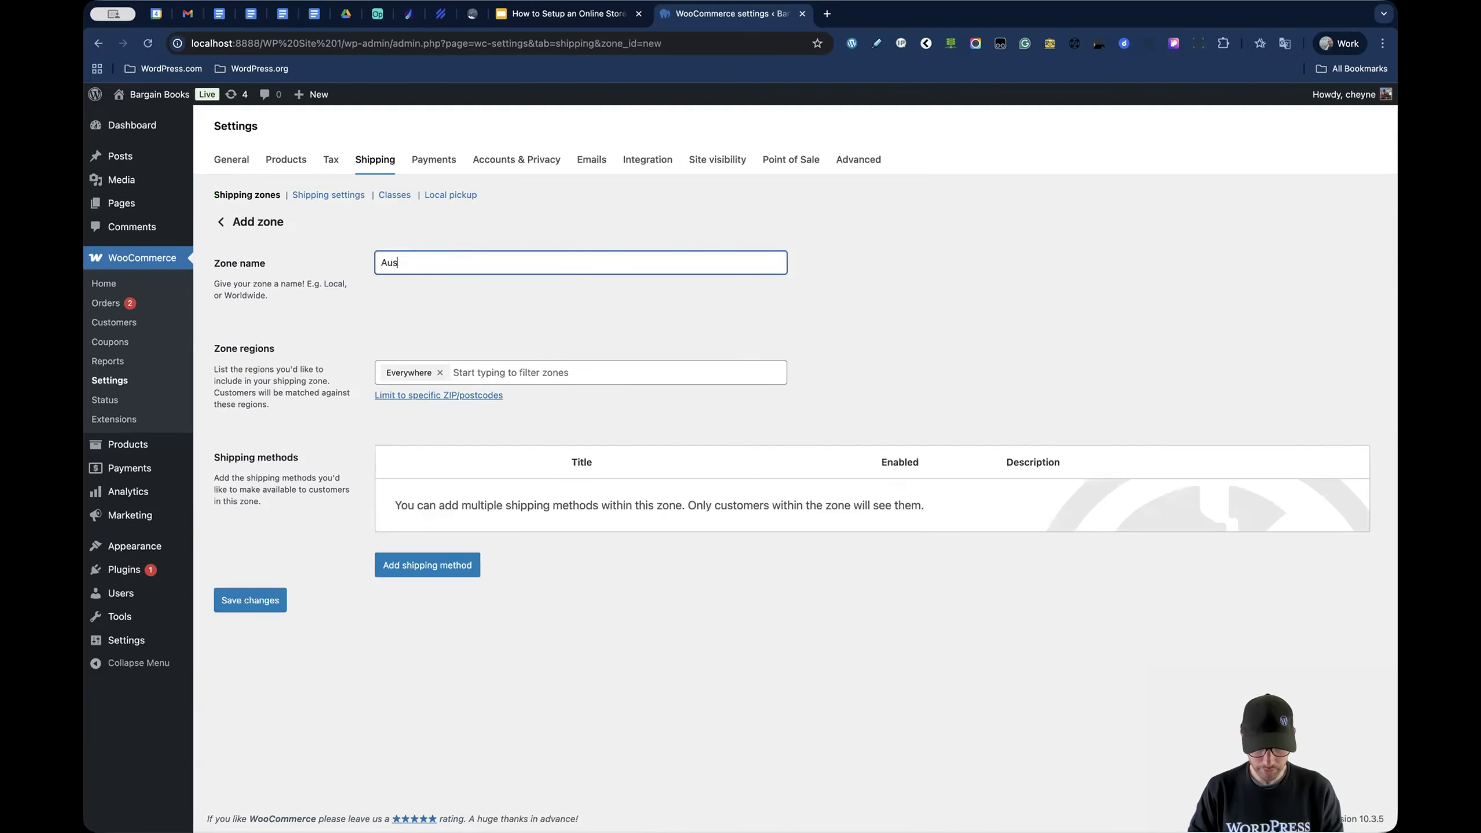
pyautogui.write('tralia')
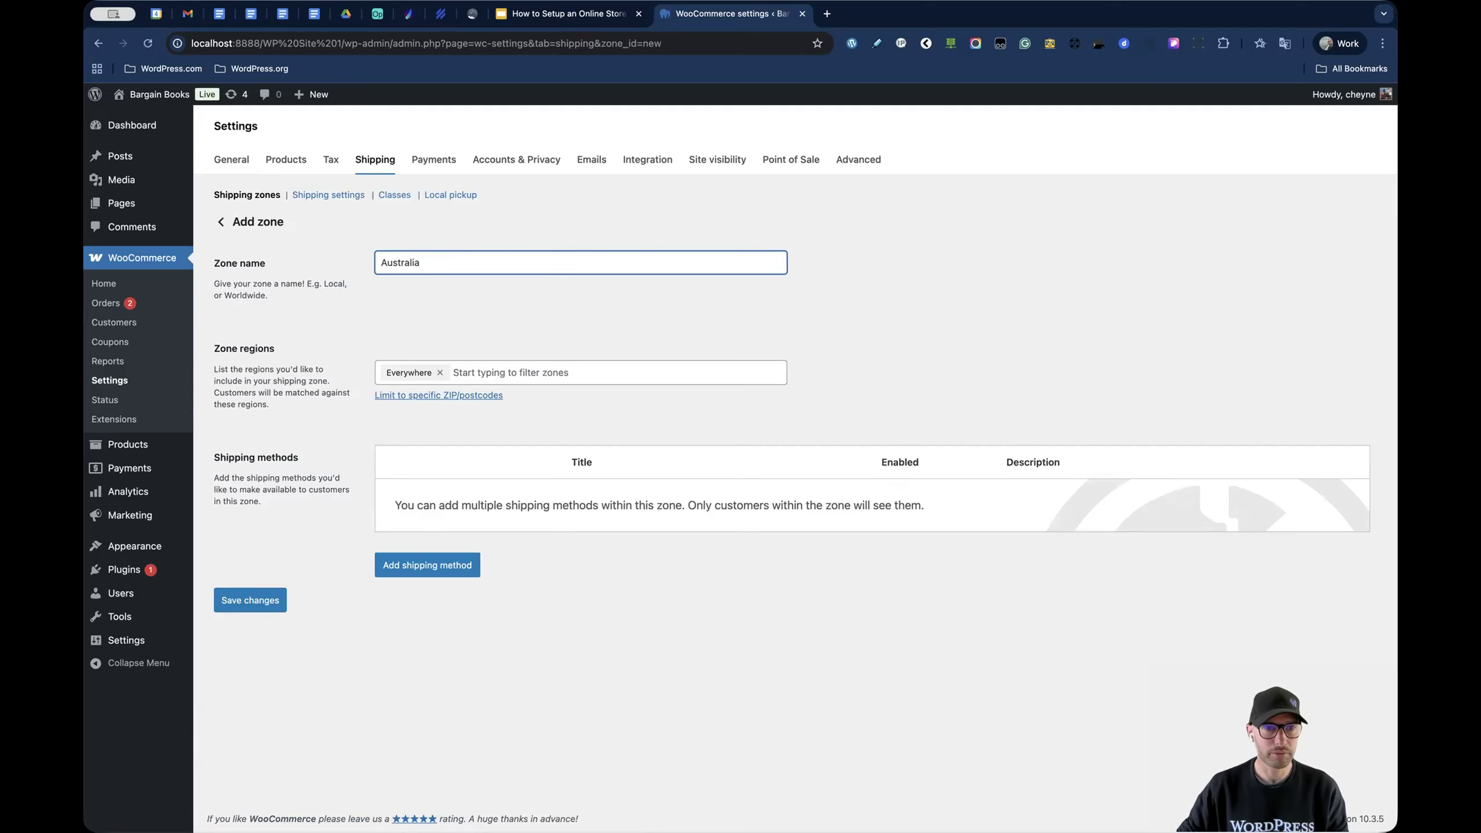
# - Set the Australia zone's region to the country Australia under Oceania
pyautogui.click(460, 372)
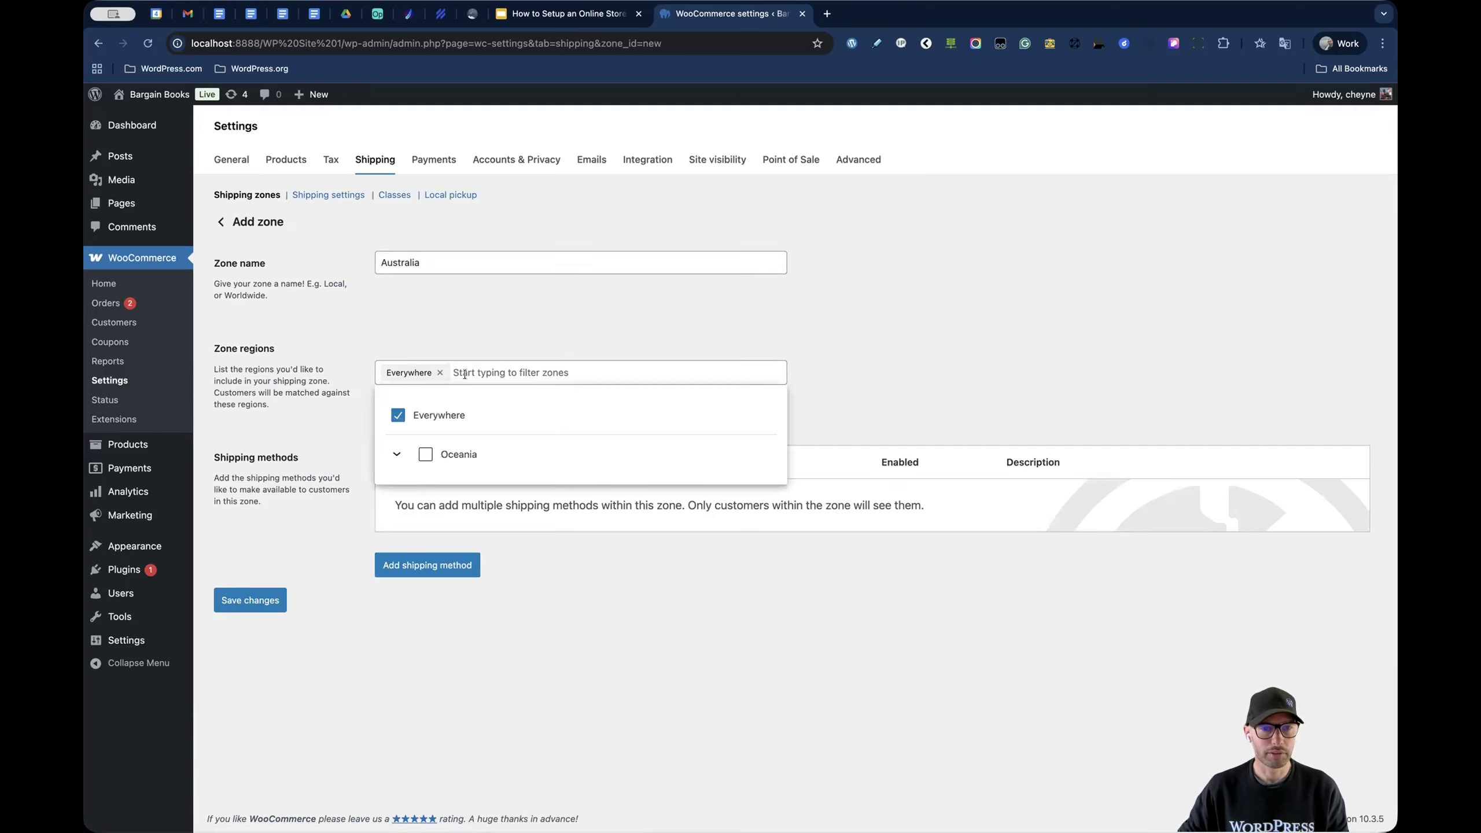
pyautogui.click(397, 455)
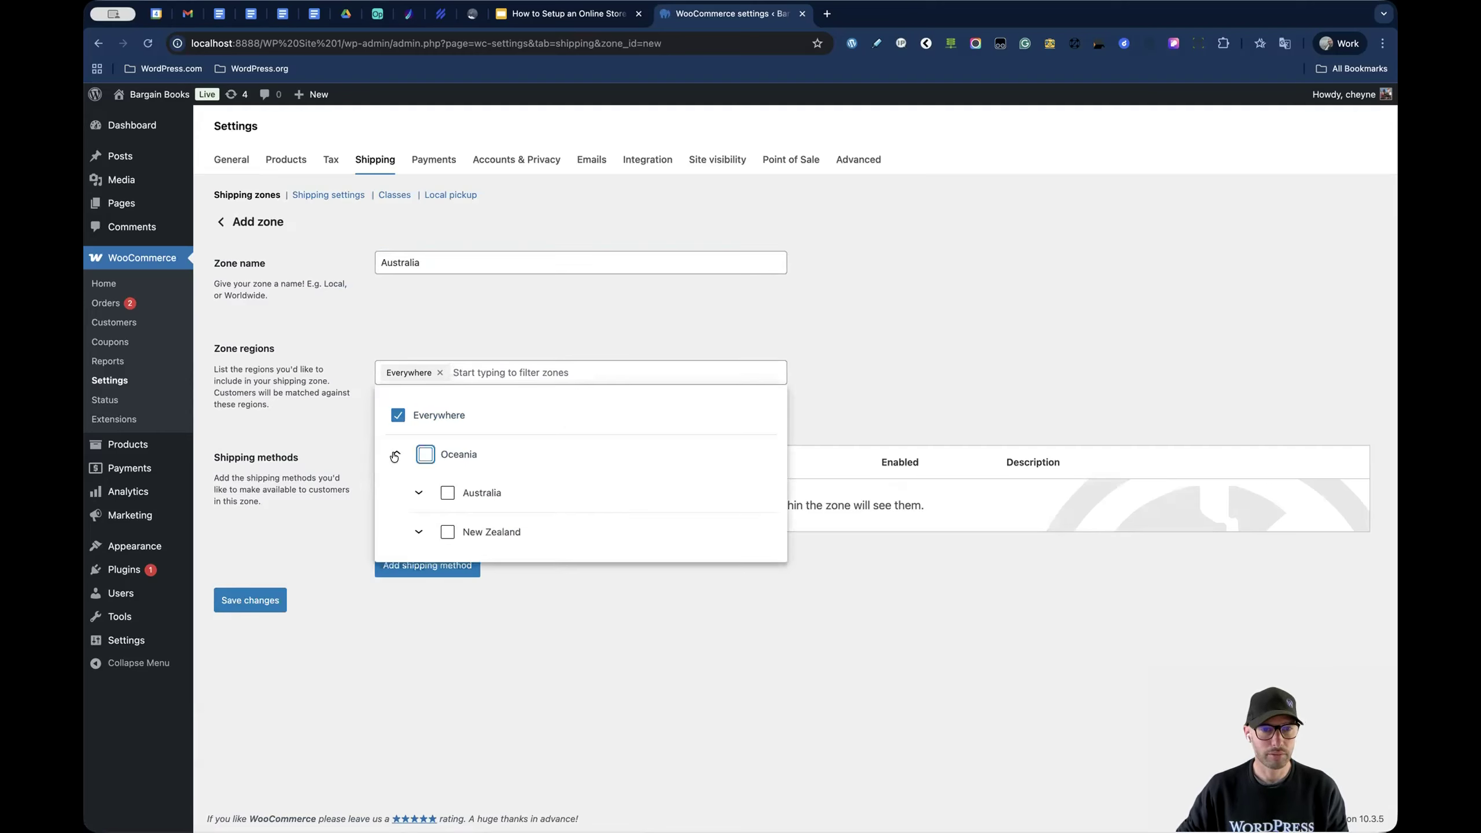
pyautogui.click(447, 493)
# - Add all the individual Australian states and territories to the zone's regions, from Australian Capital Territory to Western Australia
pyautogui.scroll(-5, 525, 499)
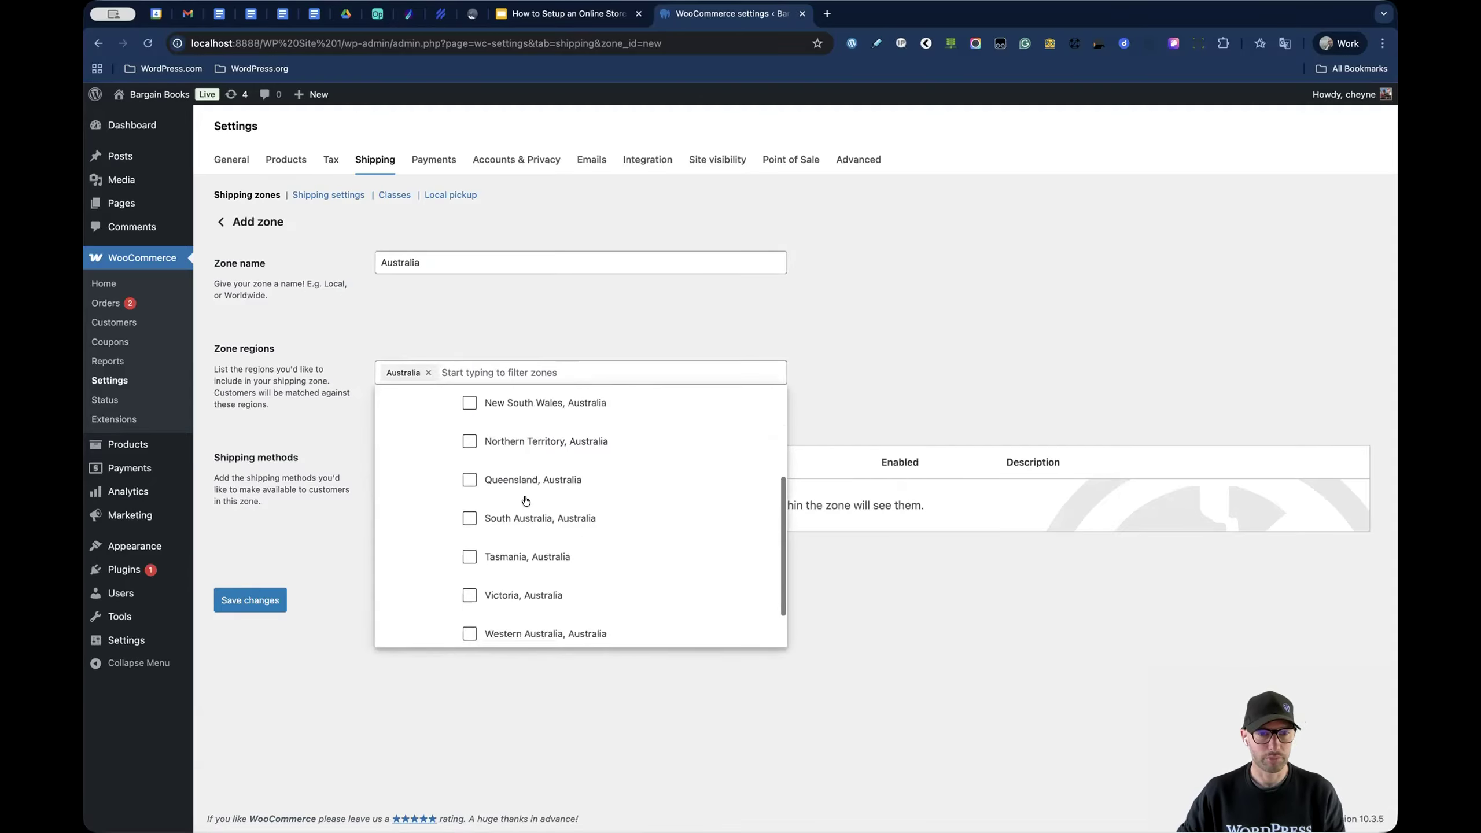
pyautogui.scroll(-1, 525, 500)
pyautogui.click(469, 577)
pyautogui.click(469, 539)
pyautogui.click(469, 500)
pyautogui.click(468, 472)
pyautogui.click(469, 441)
pyautogui.scroll(2, 468, 467)
pyautogui.click(466, 497)
pyautogui.click(469, 458)
pyautogui.scroll(1, 469, 458)
pyautogui.click(470, 480)
pyautogui.scroll(-3, 469, 525)
pyautogui.click(881, 594)
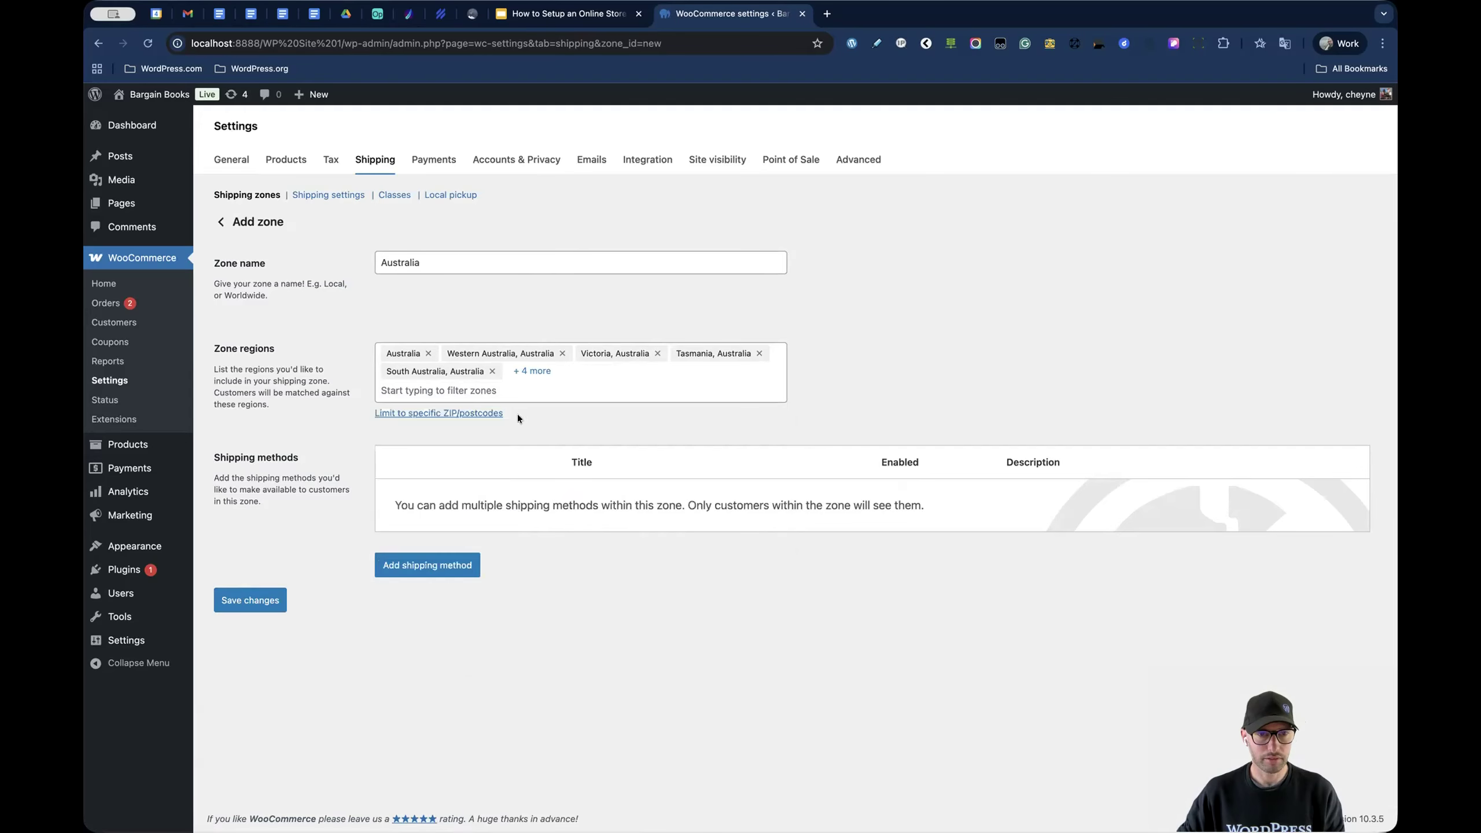
# - Add a flat rate shipping method to the Australia zone with a cost of 20.00 and a "Heavy" shipping class cost of 20
pyautogui.click(460, 564)
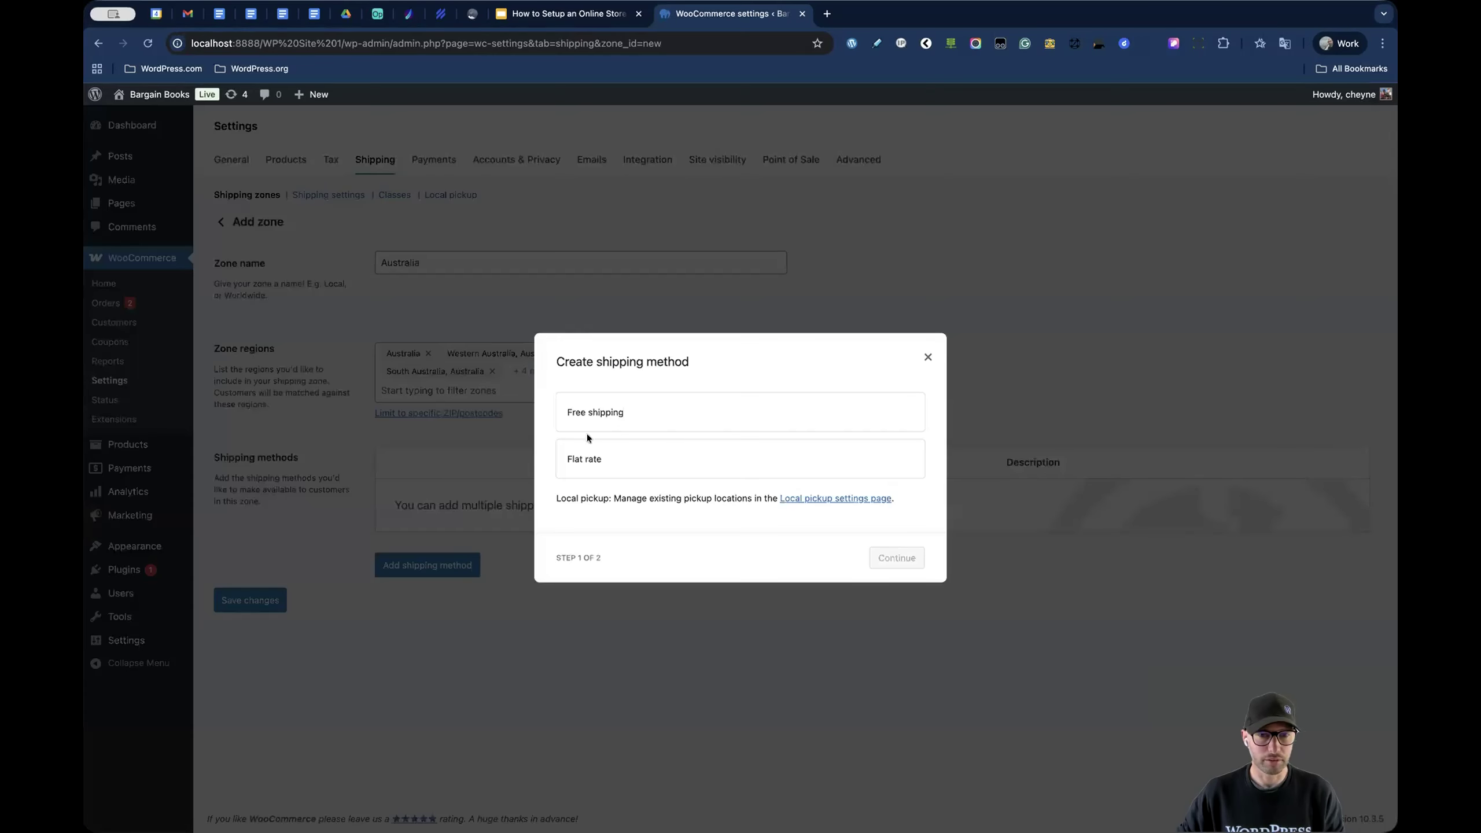
pyautogui.click(602, 449)
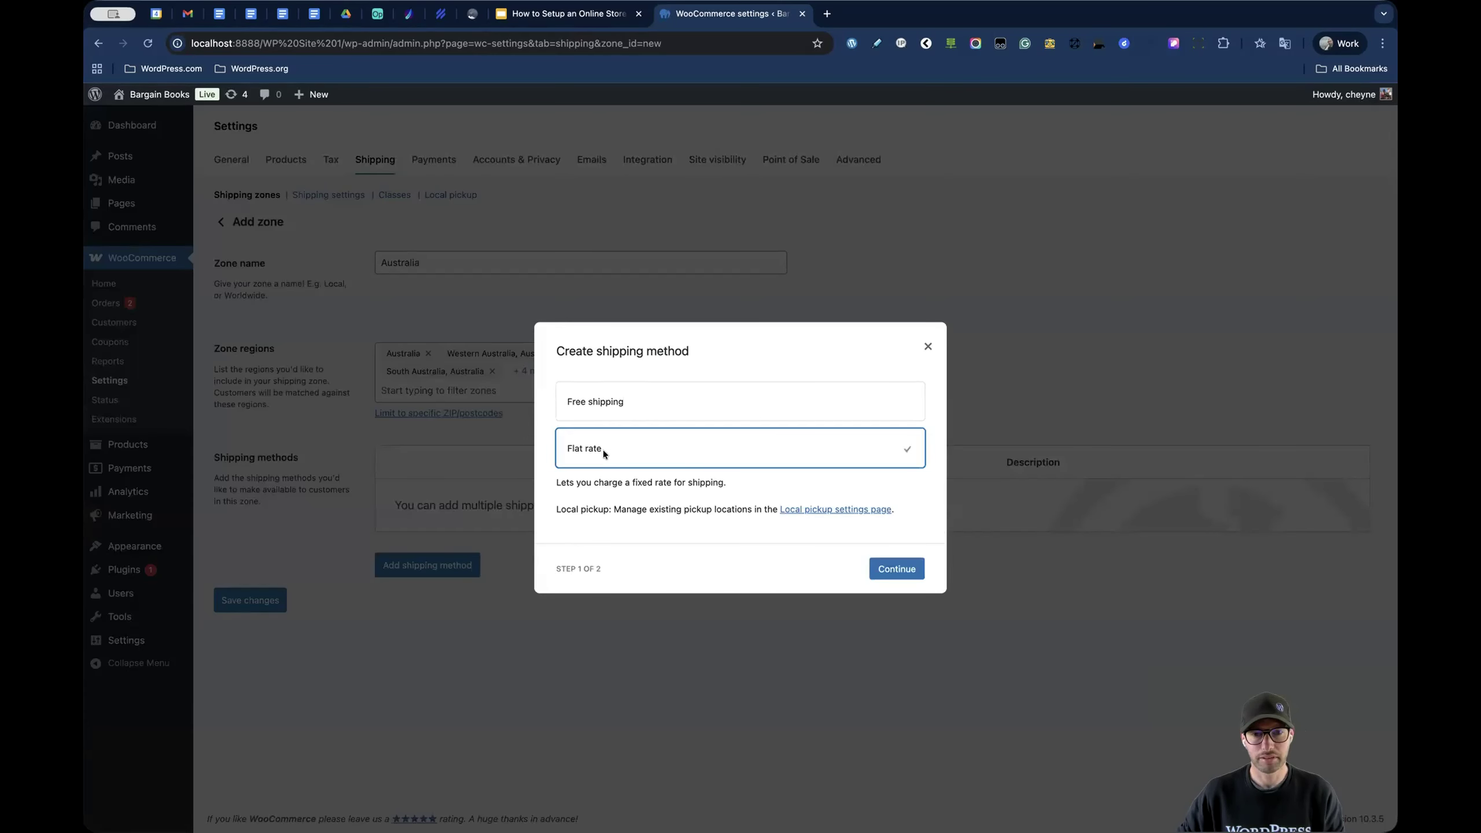
pyautogui.click(896, 567)
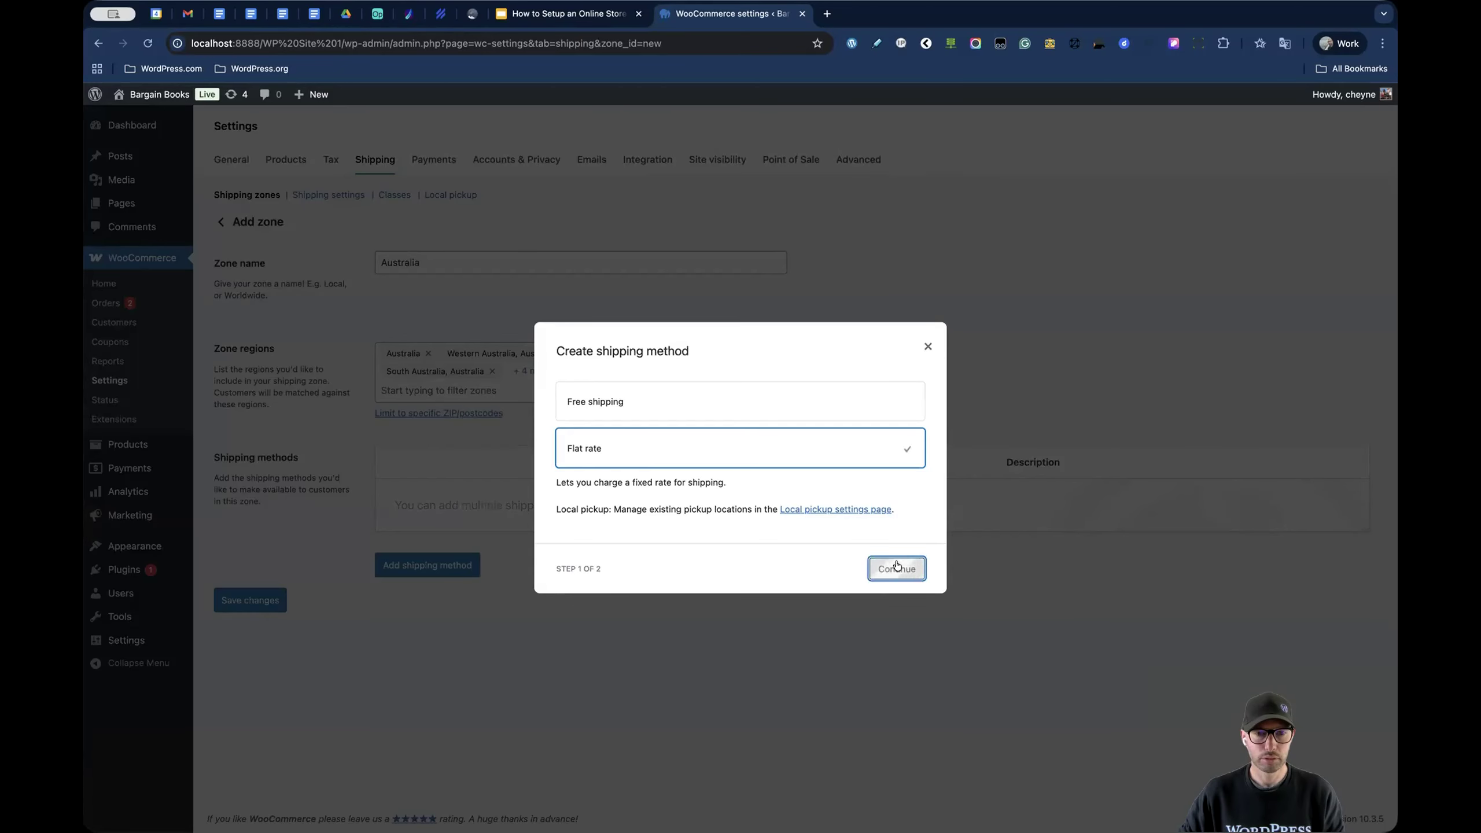
pyautogui.click(591, 367)
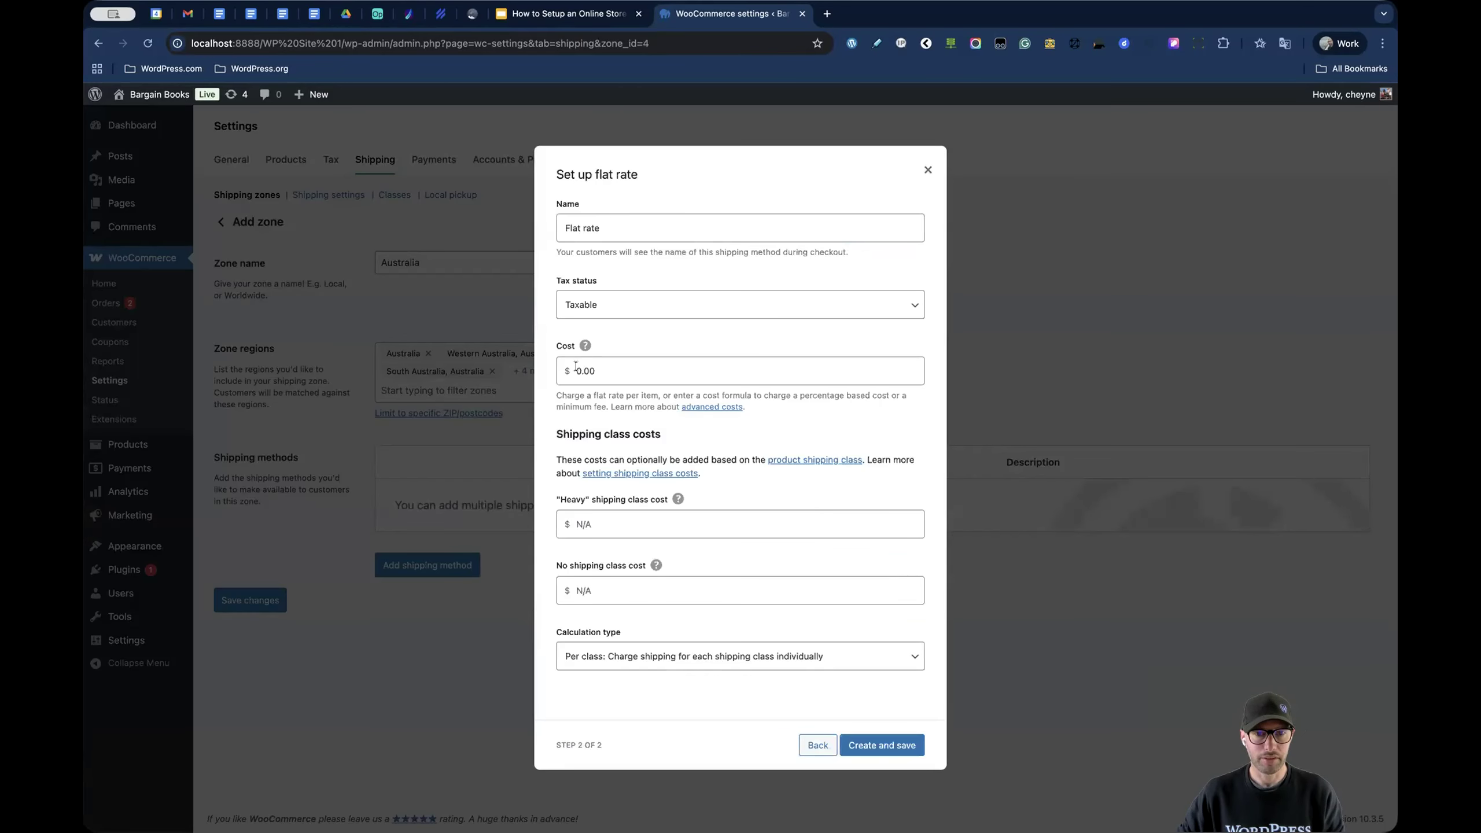
pyautogui.write('20')
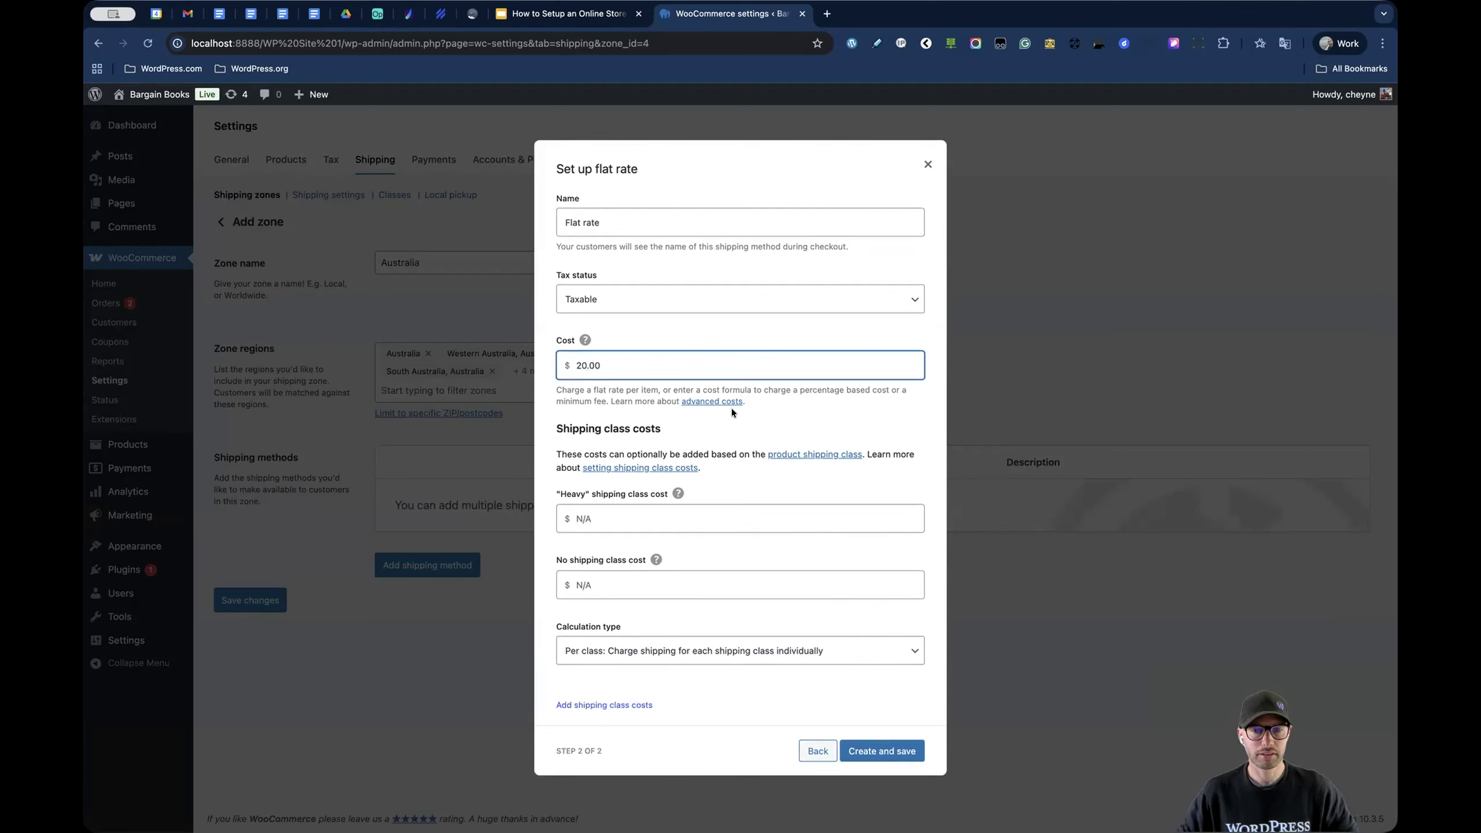
pyautogui.click(625, 517)
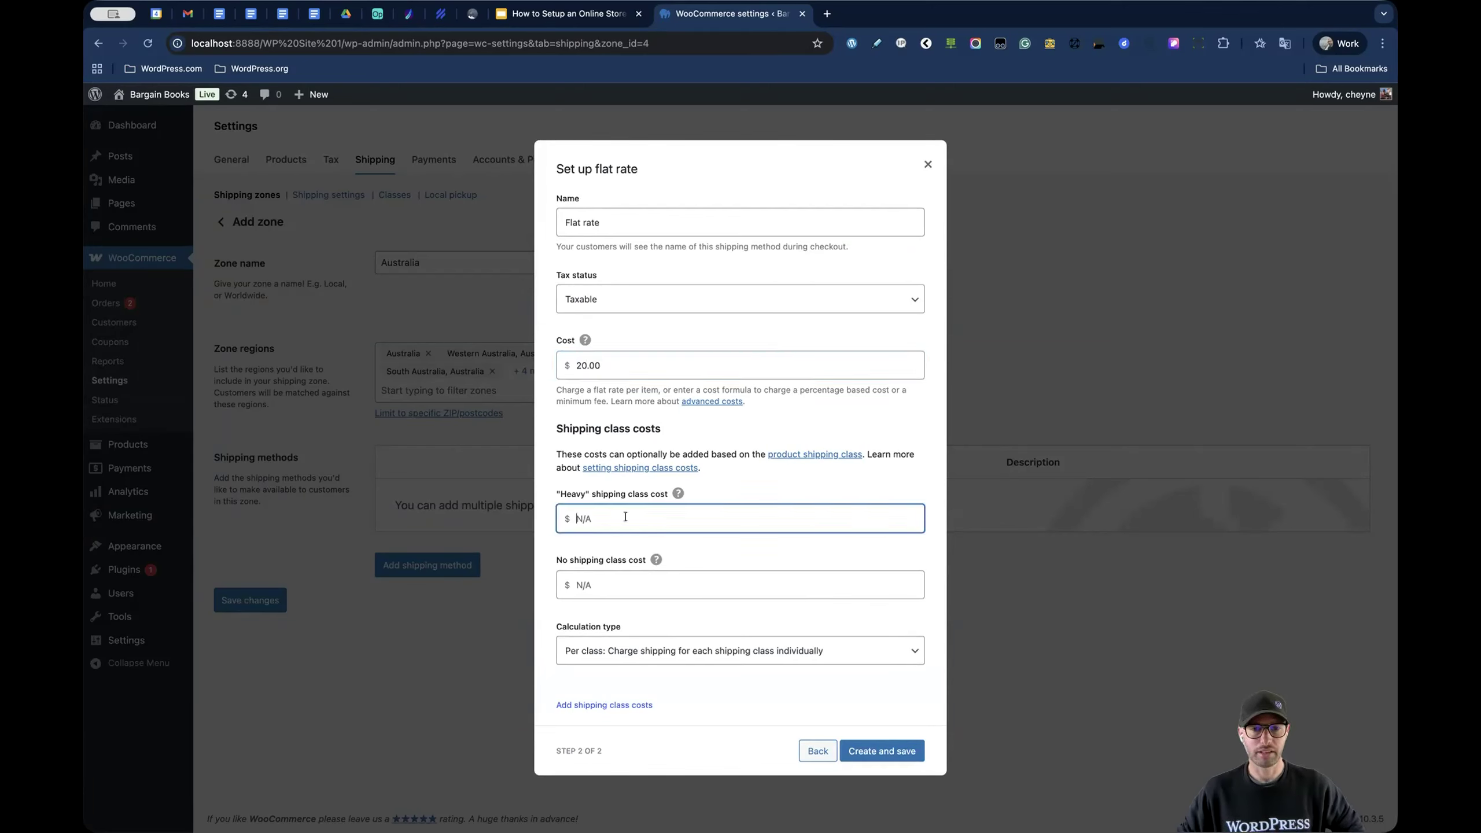
pyautogui.write('20')
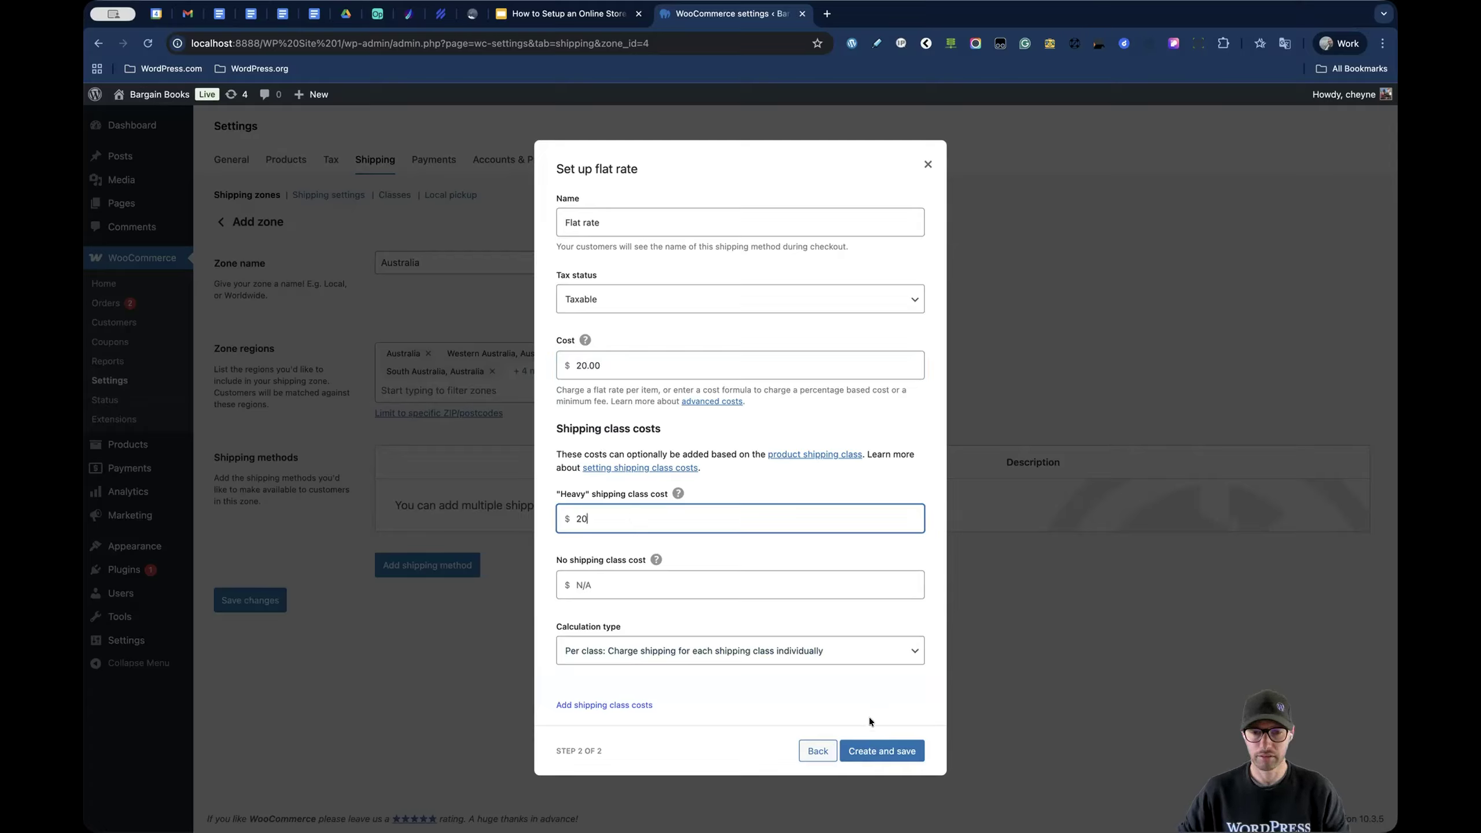
pyautogui.click(881, 749)
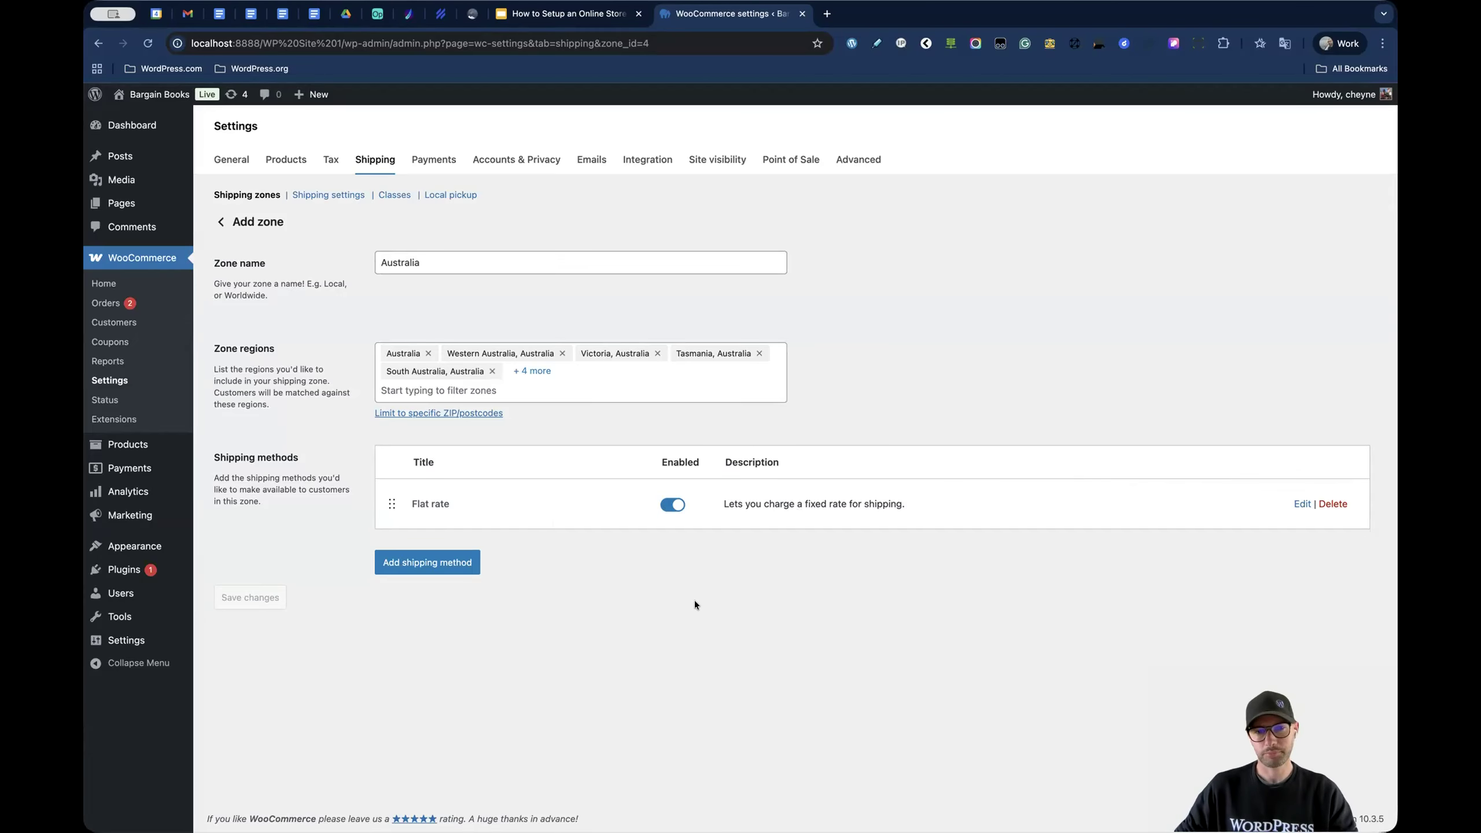
# - Return to the shipping zones list and open the Bargain Books shop page in a new tab
pyautogui.click(221, 223)
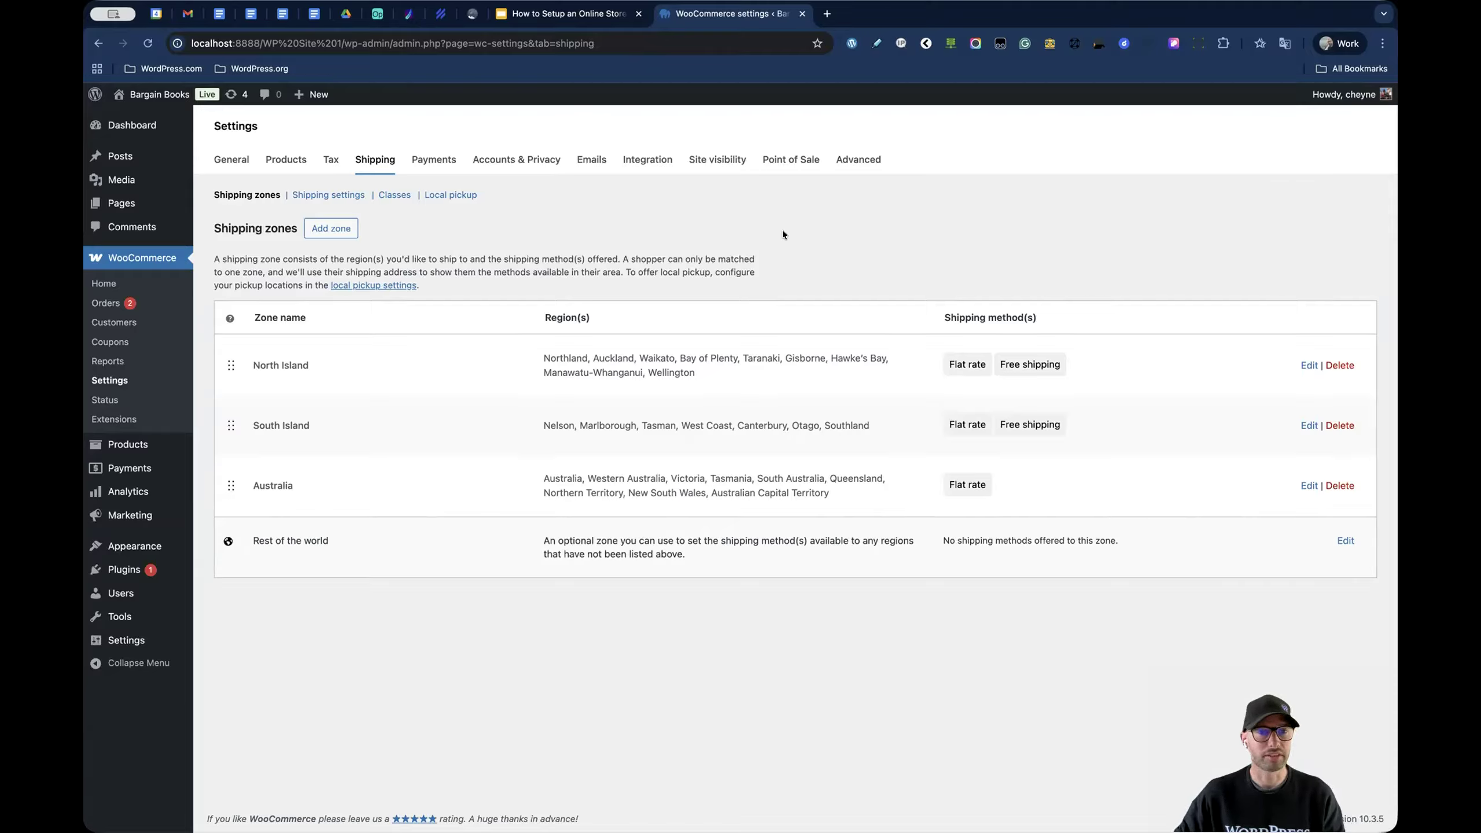
pyautogui.moveTo(157, 93)
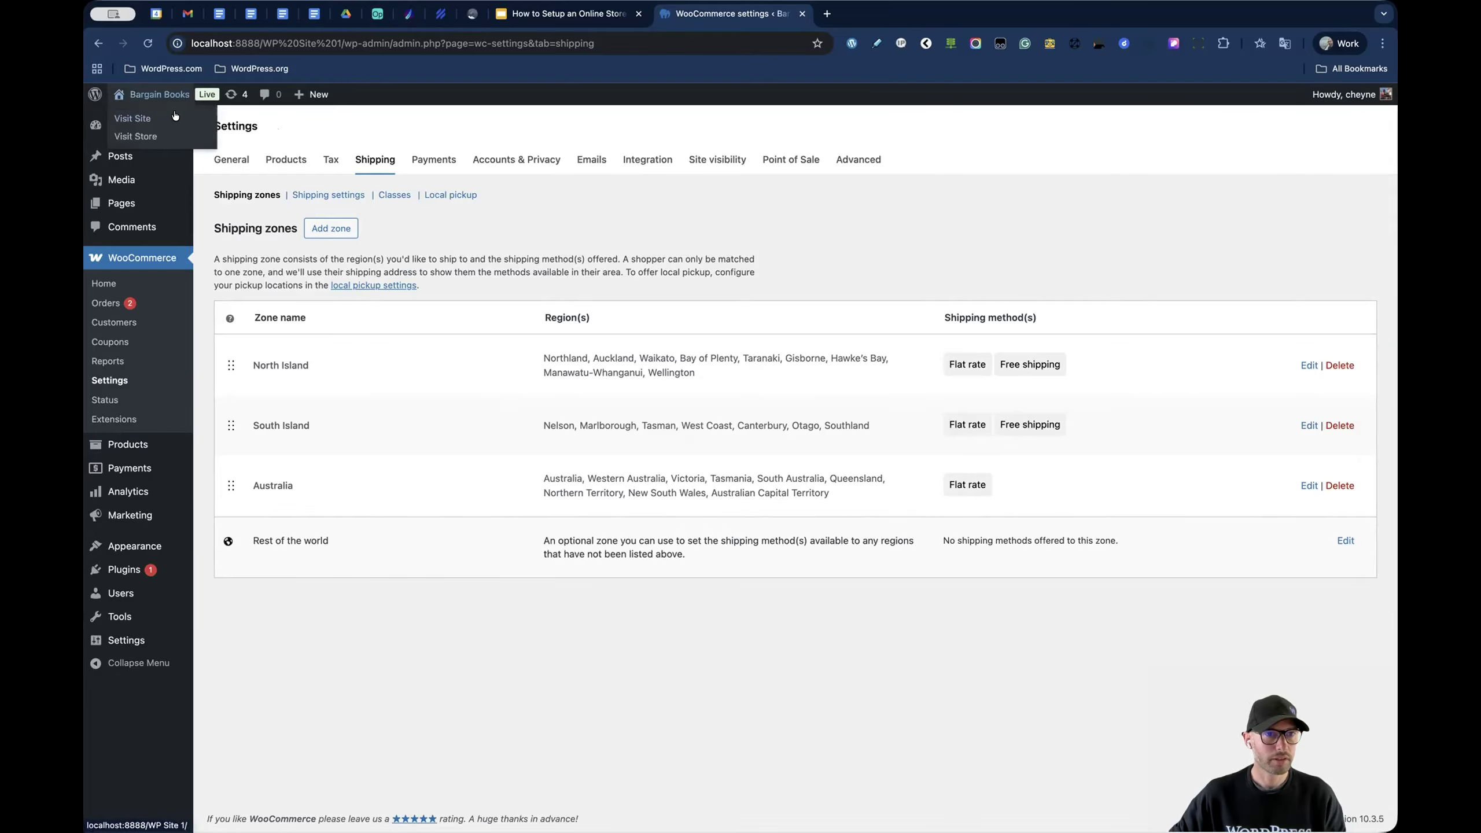
pyautogui.keyDown('super'); pyautogui.click(180, 136); pyautogui.keyUp('super')
pyautogui.click(881, 13)
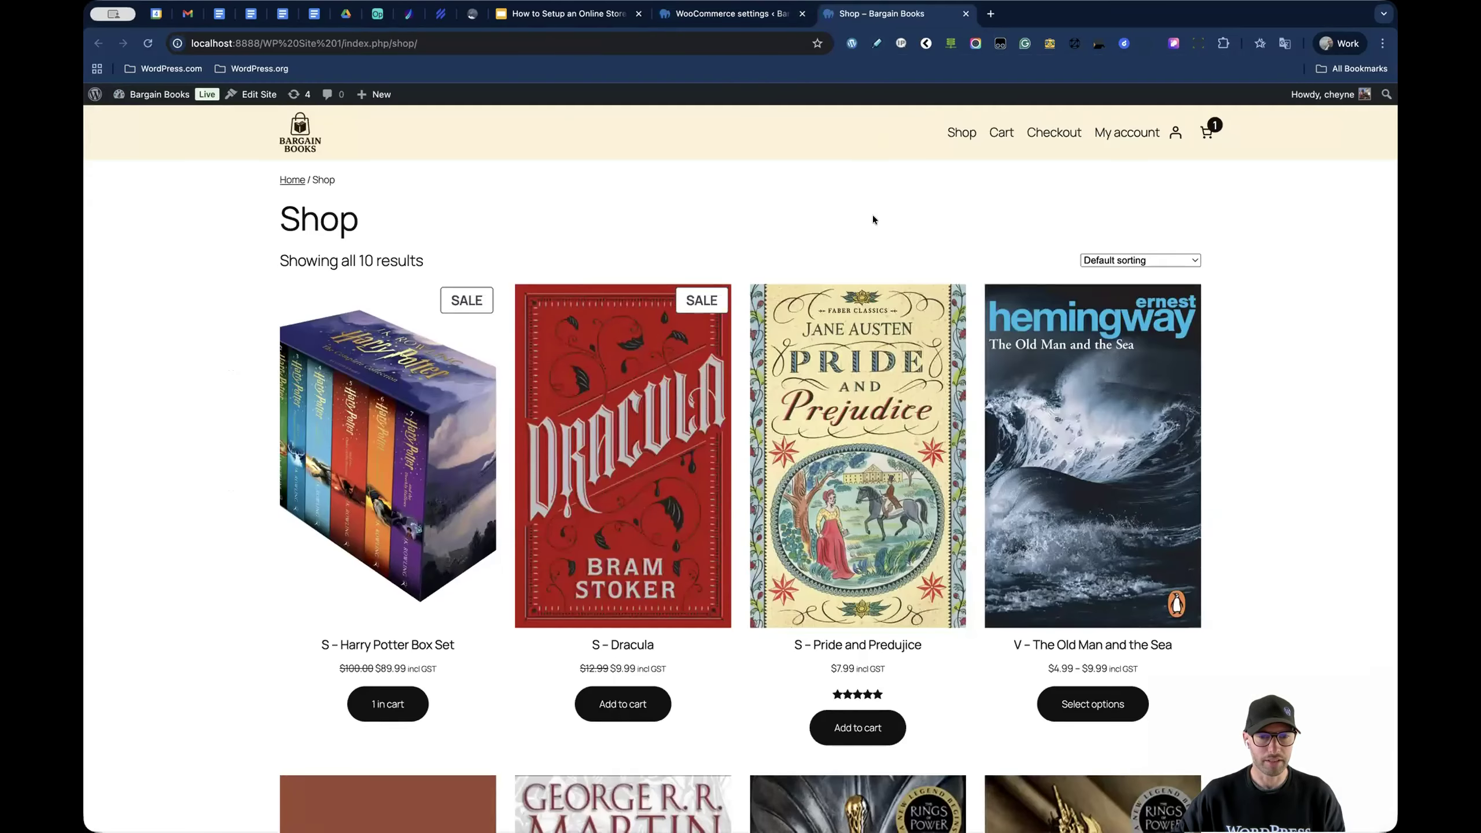
# - Add Dracula to the cart alongside the Harry Potter Box Set and check the flat rate shipping charge at checkout
pyautogui.click(1205, 132)
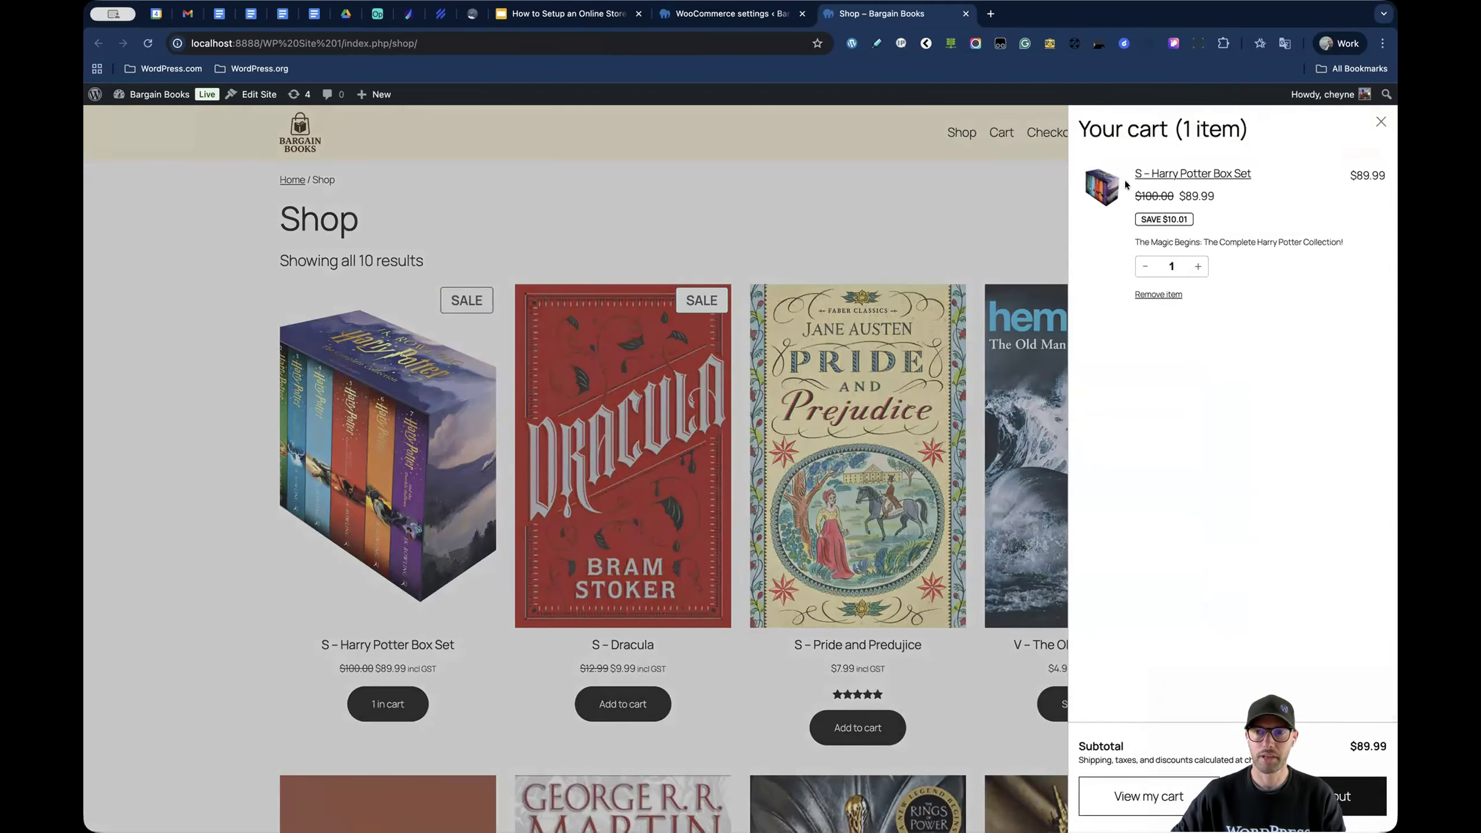
pyautogui.click(860, 211)
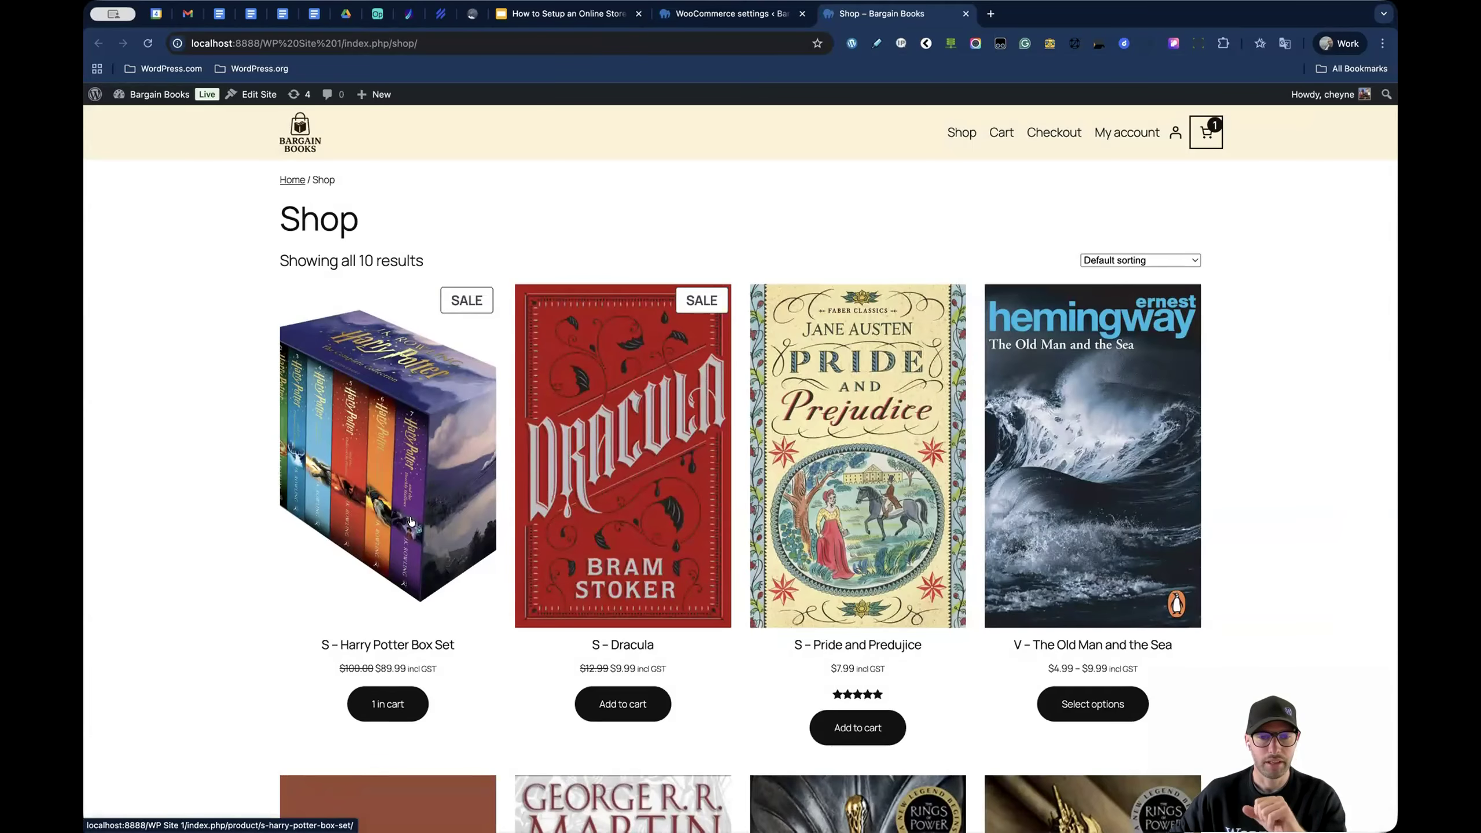
pyautogui.click(623, 703)
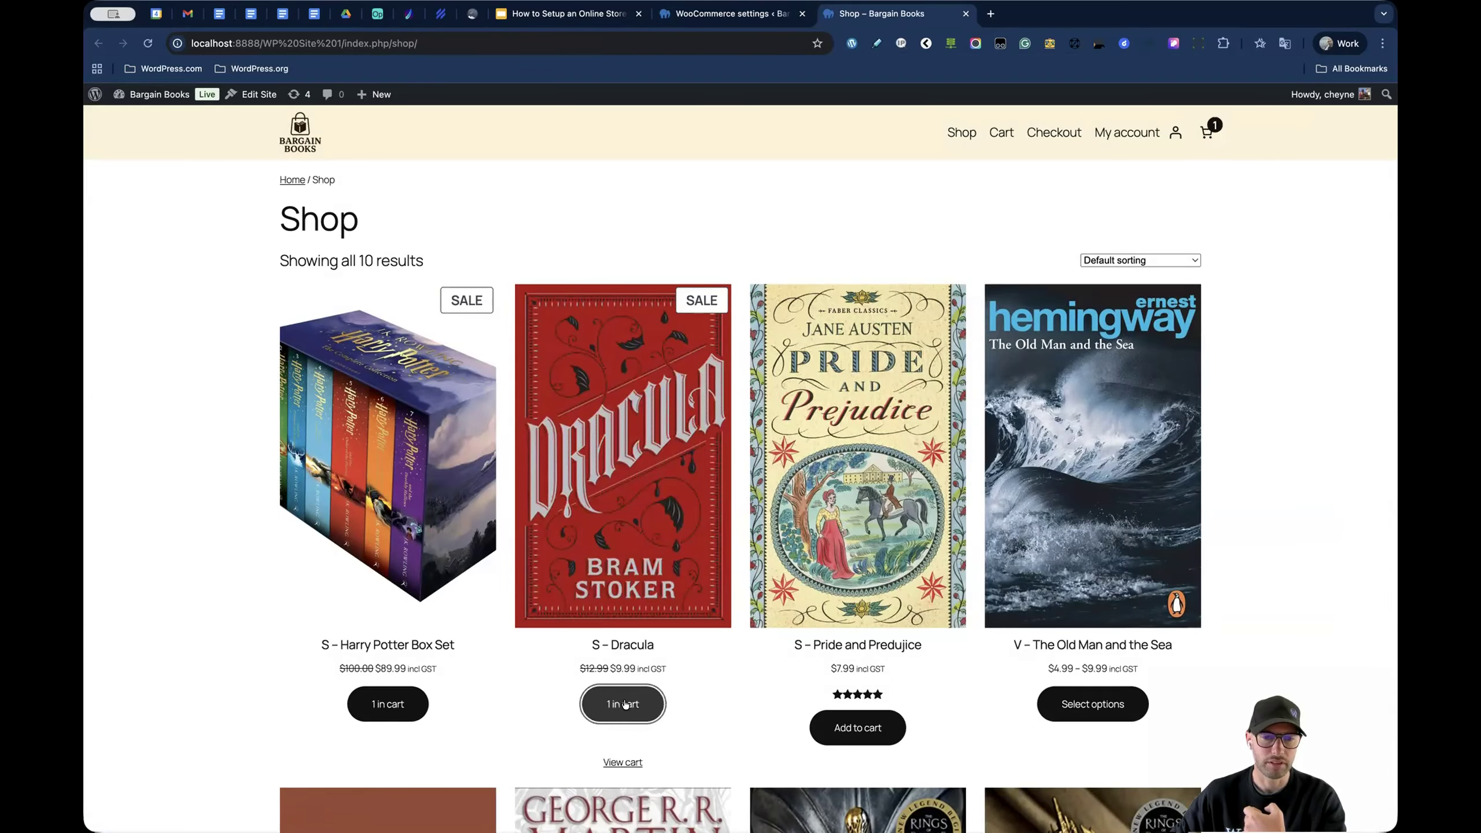
pyautogui.click(1205, 132)
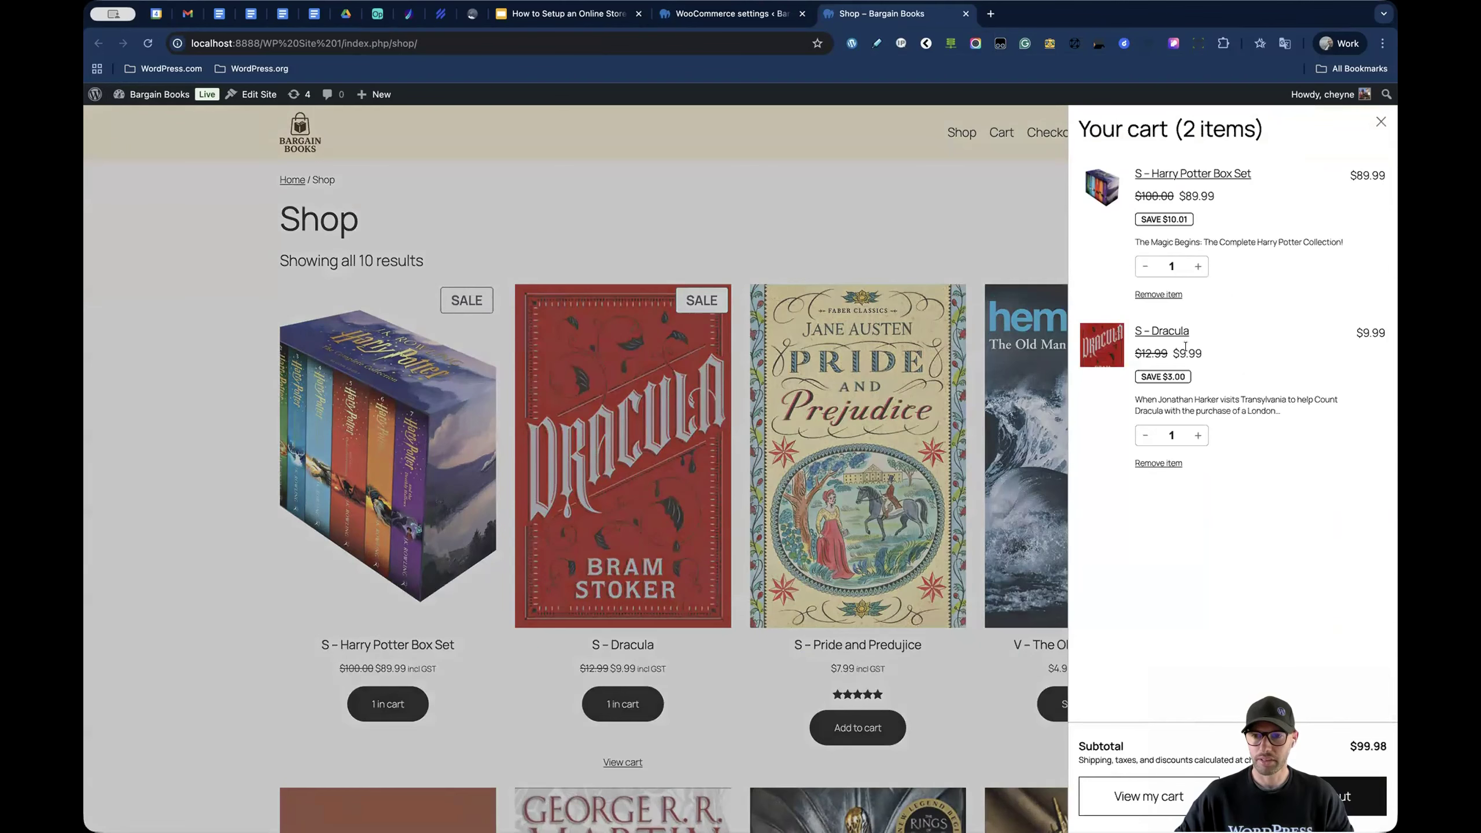
pyautogui.click(1324, 791)
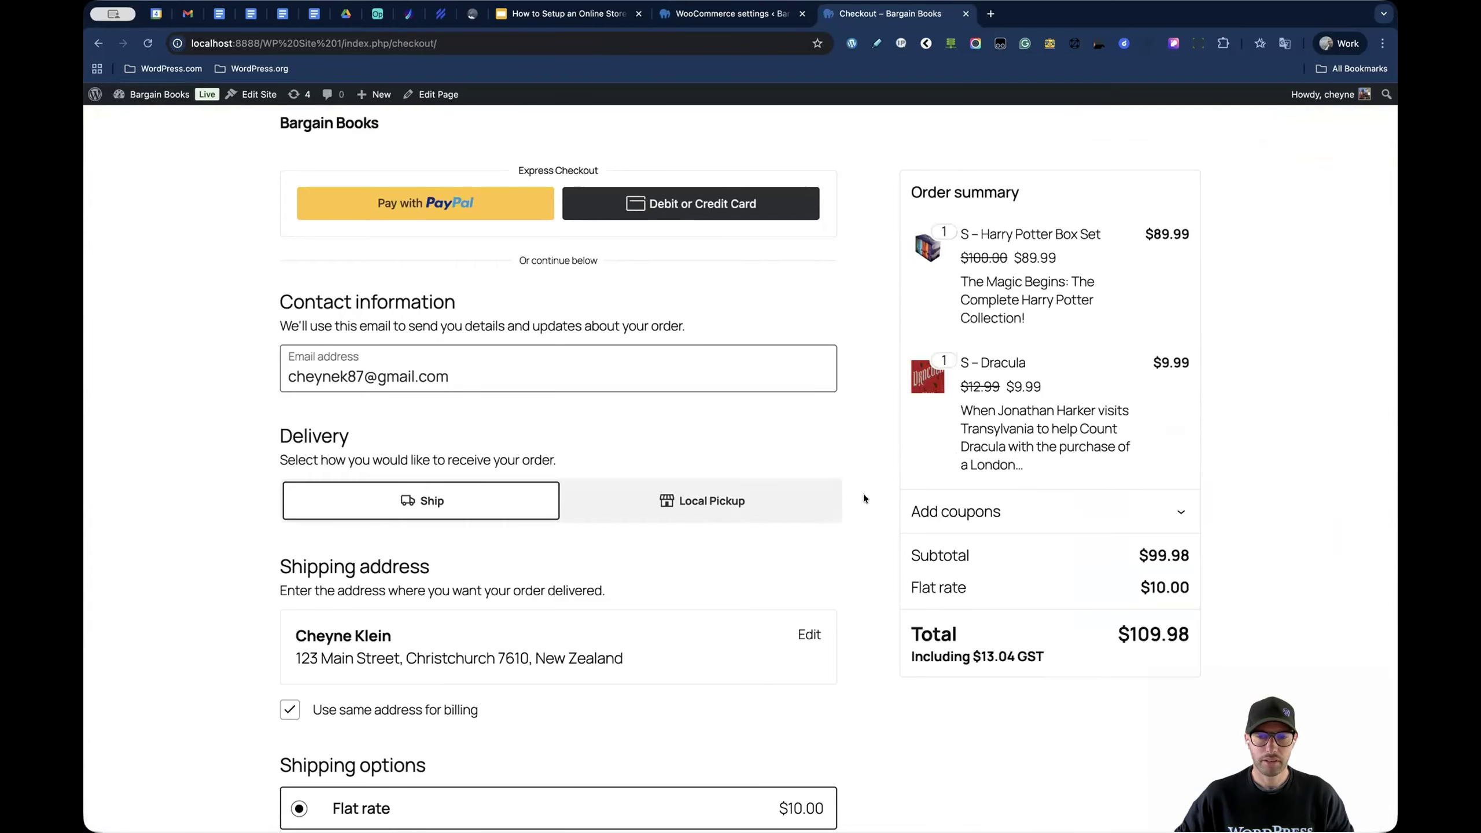
pyautogui.scroll(-2, 864, 497)
pyautogui.moveTo(1187, 534); pyautogui.dragTo(1145, 531)
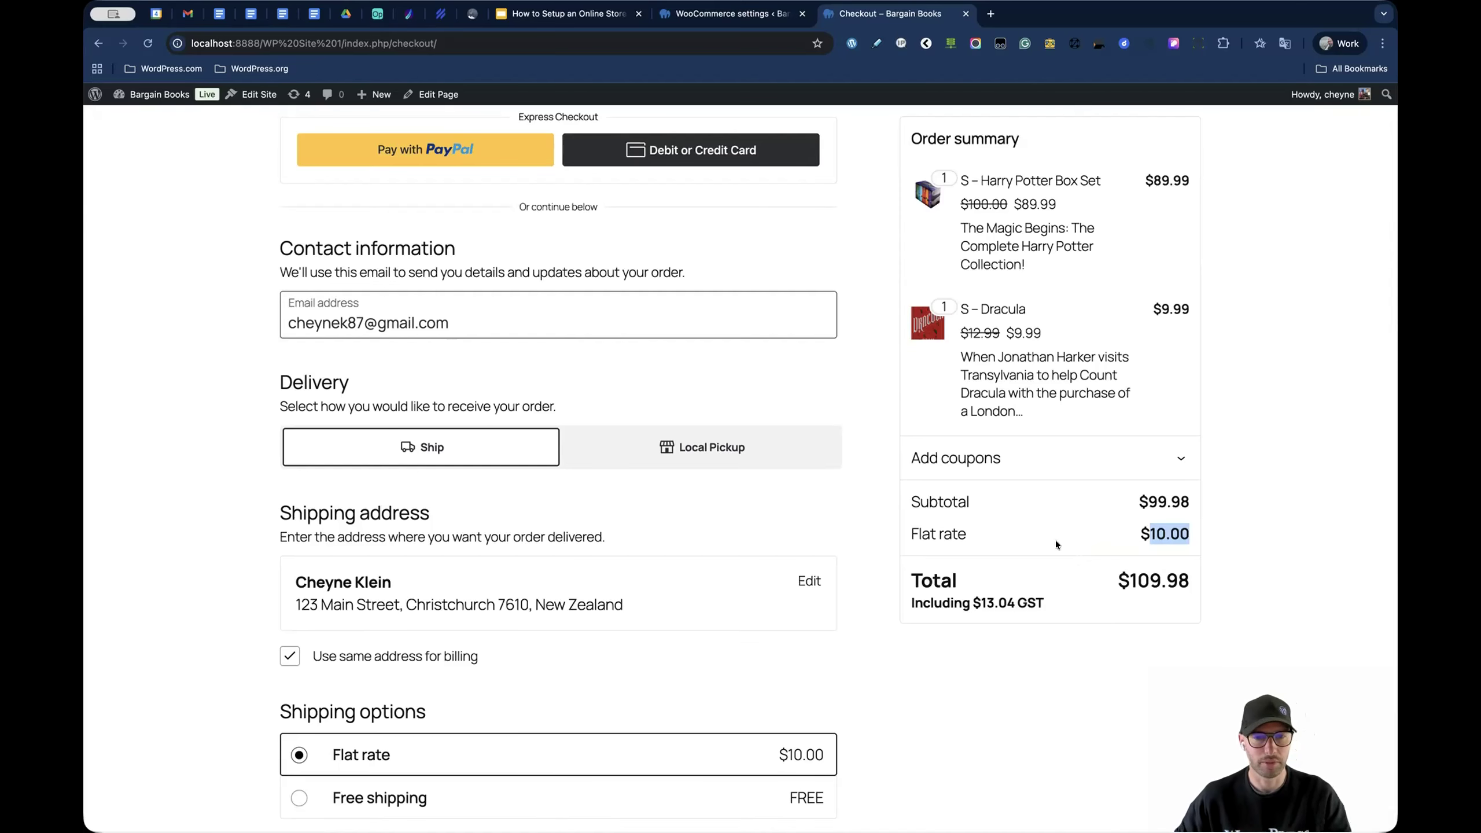
pyautogui.scroll(2, 1049, 539)
pyautogui.click(868, 424)
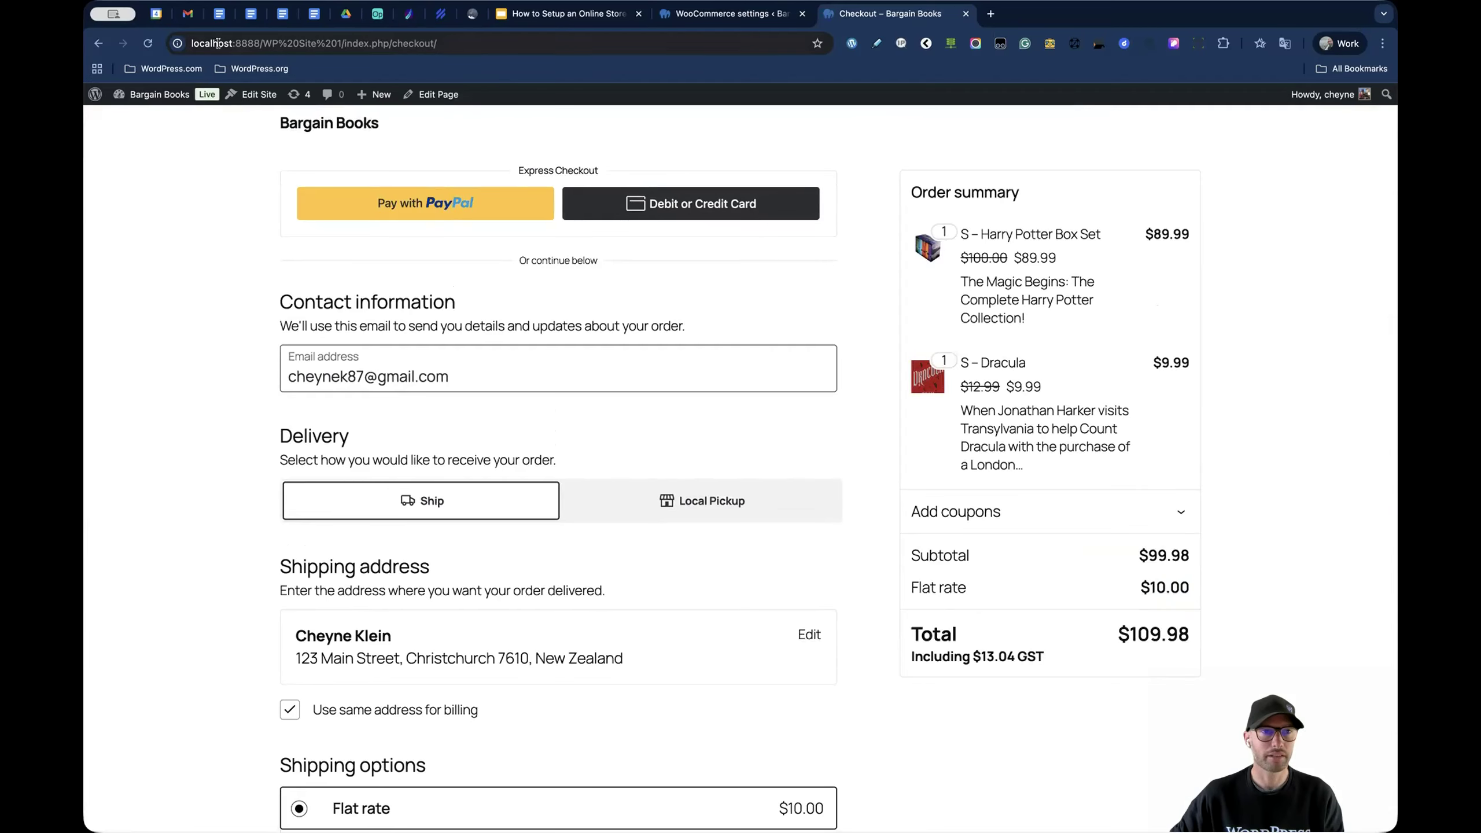
# - Remove the Harry Potter Box Set from the cart and check the flat rate charge for Dracula alone at checkout
pyautogui.press('super+r')
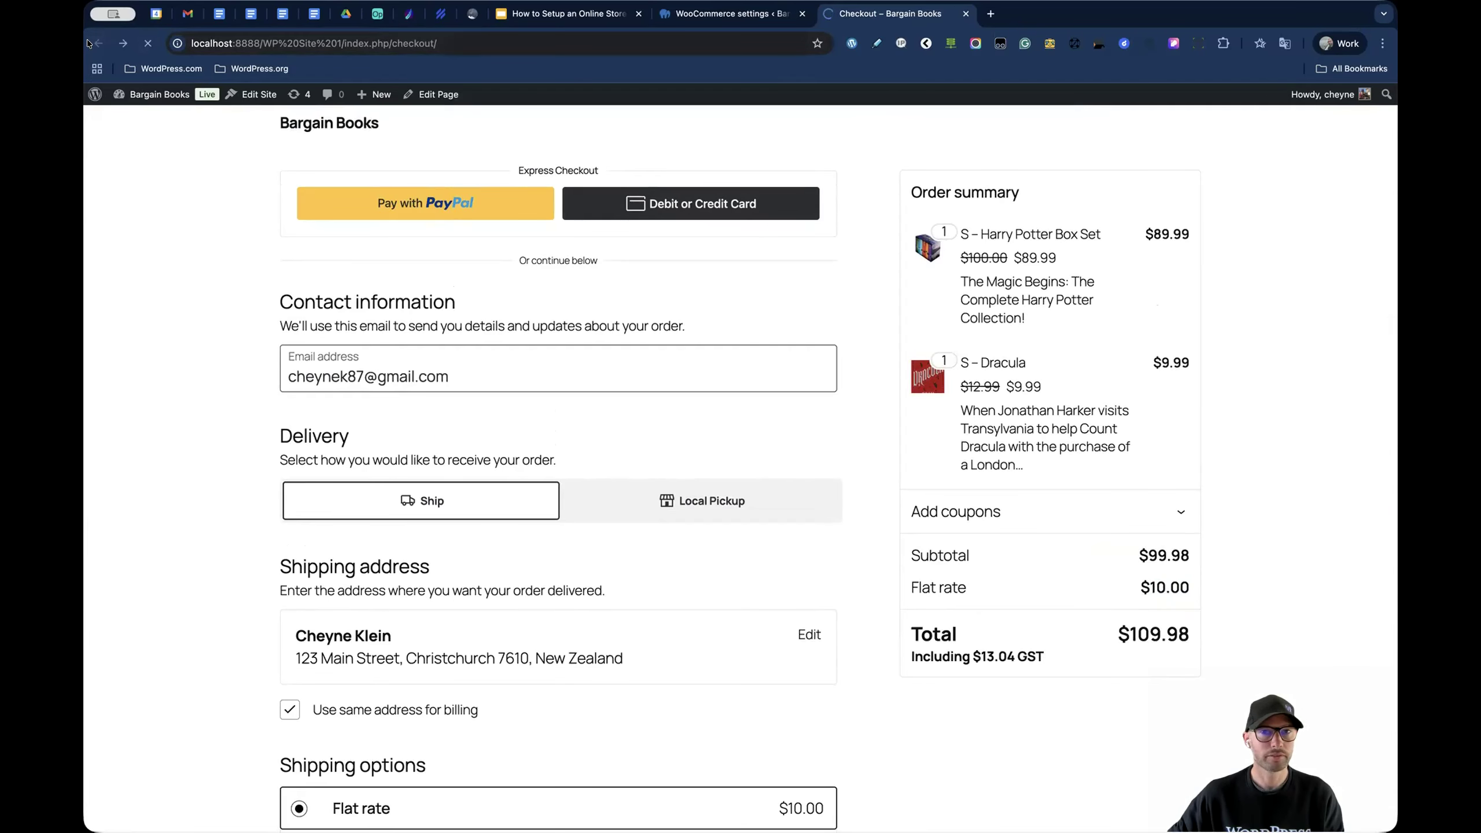
pyautogui.click(1205, 132)
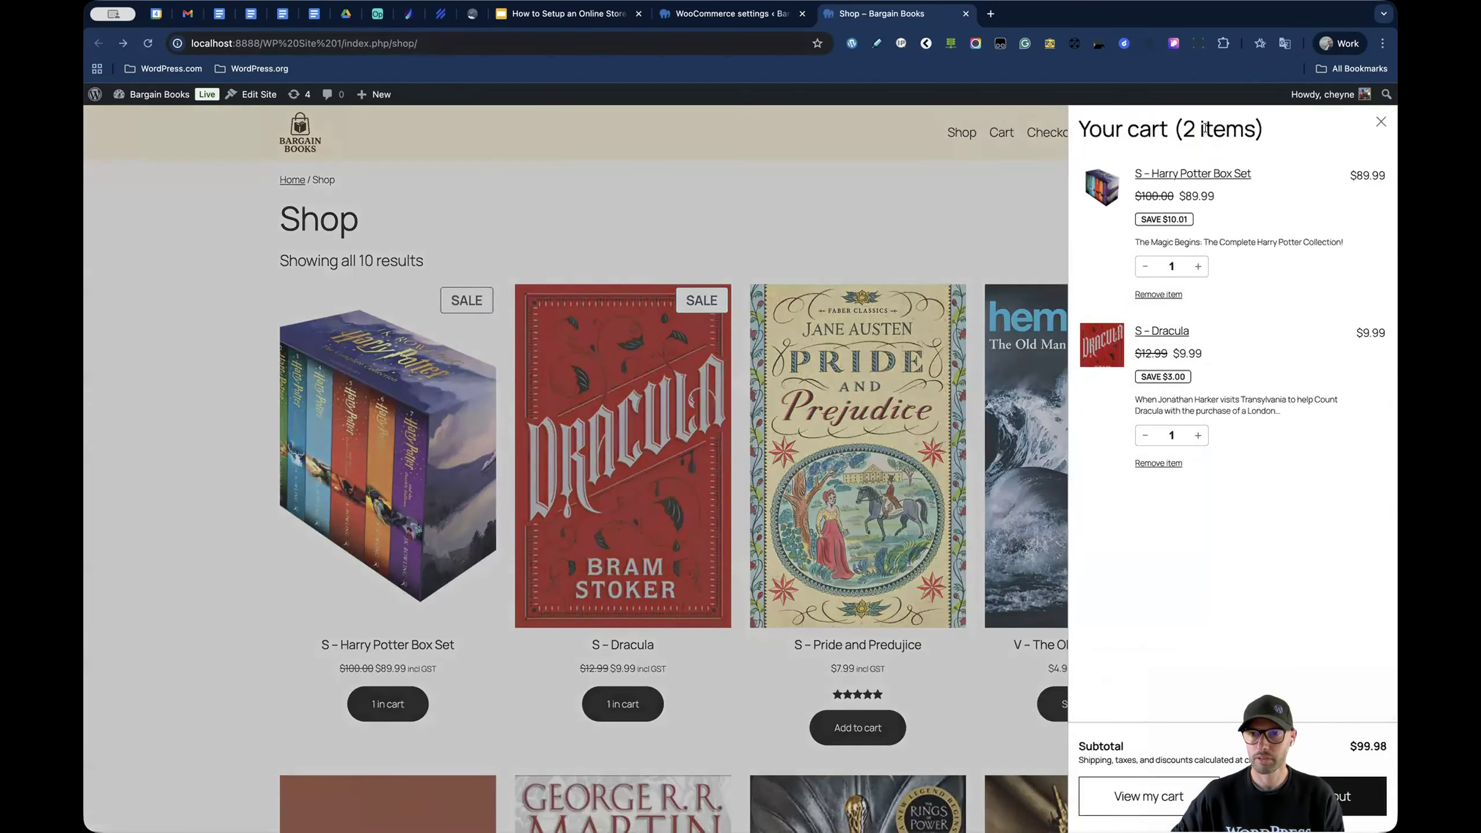
pyautogui.click(1150, 295)
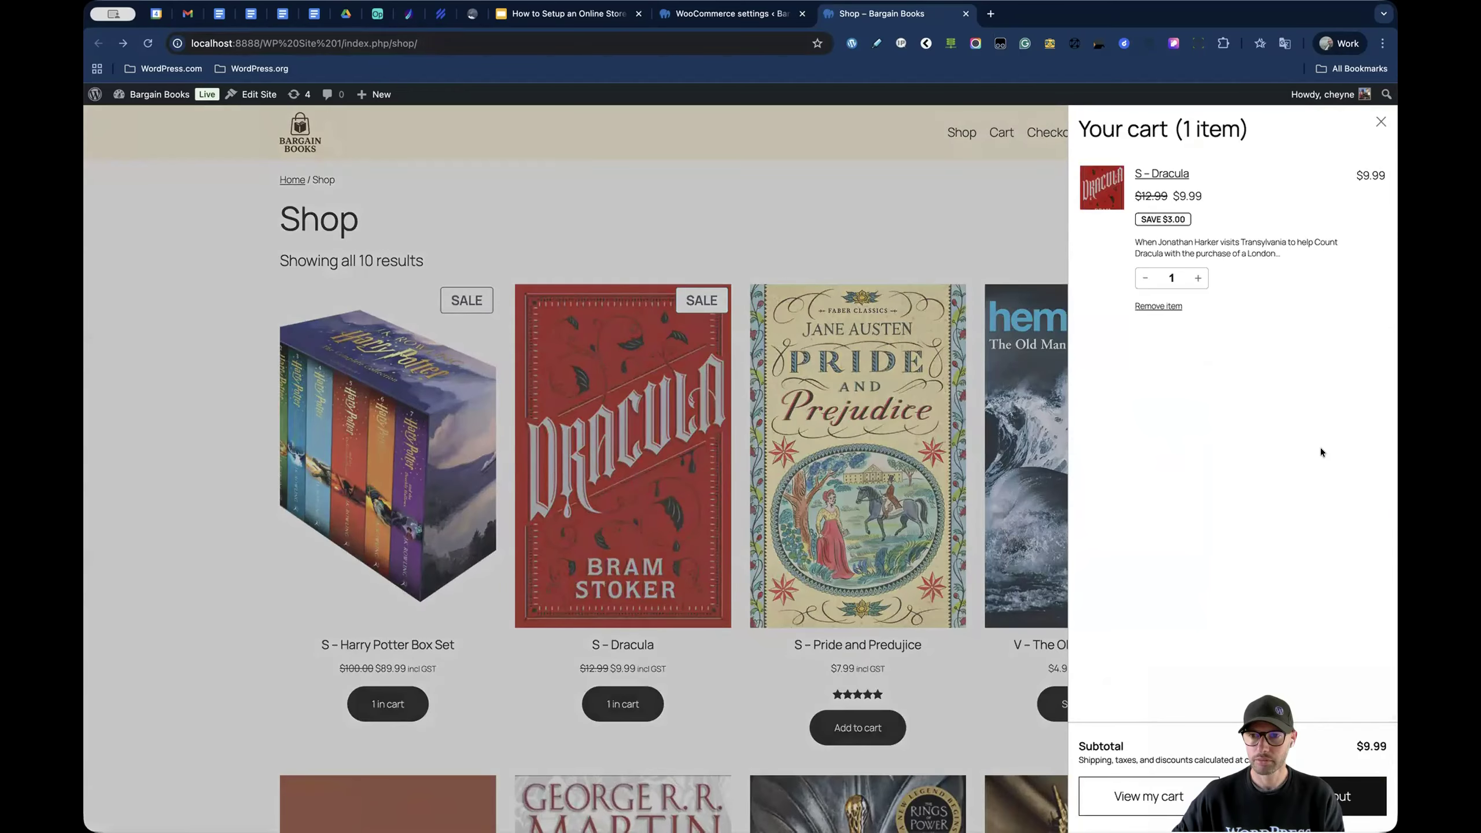
pyautogui.click(1288, 784)
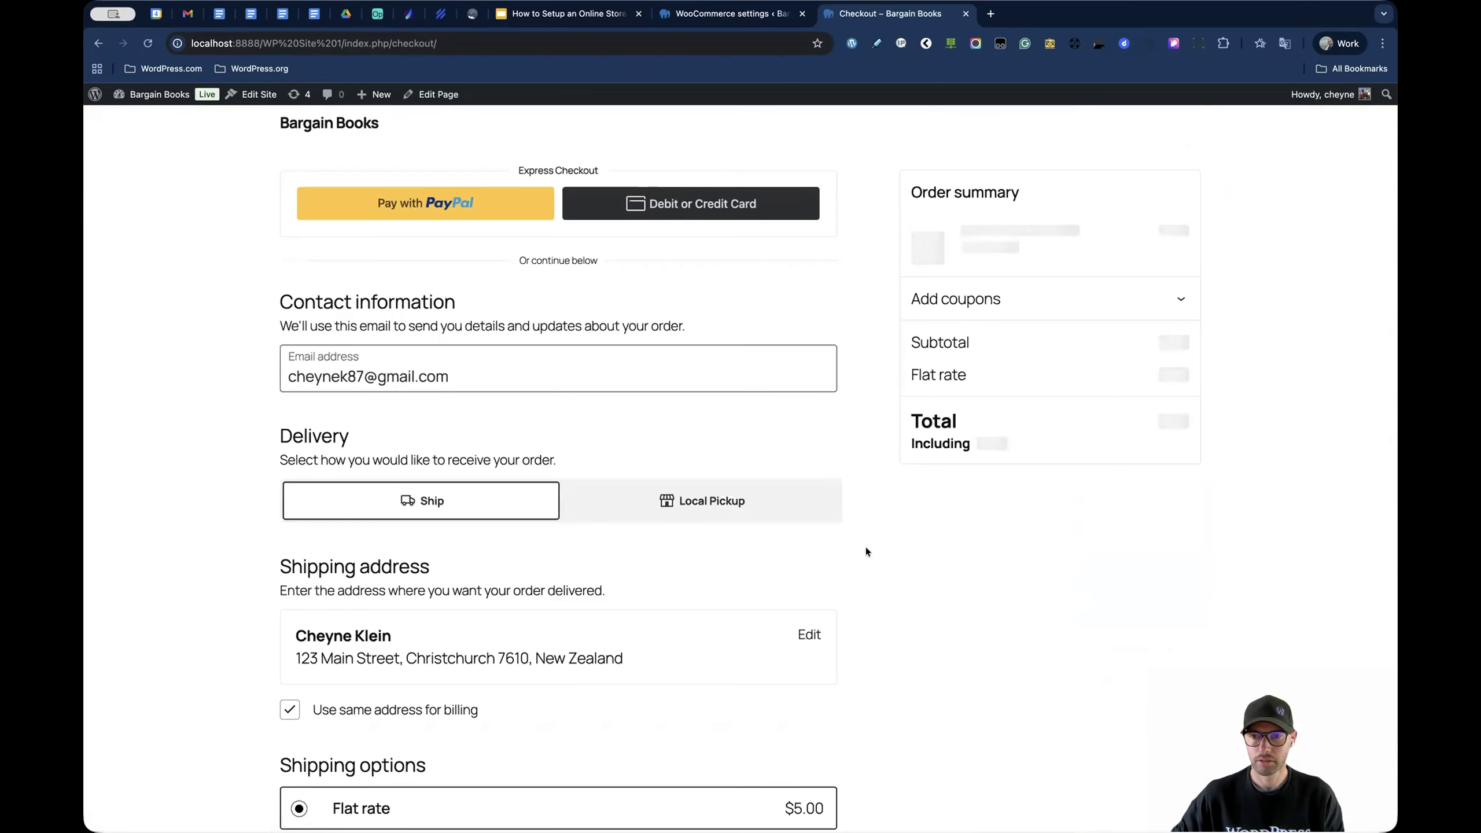
pyautogui.moveTo(1157, 458); pyautogui.dragTo(1189, 459)
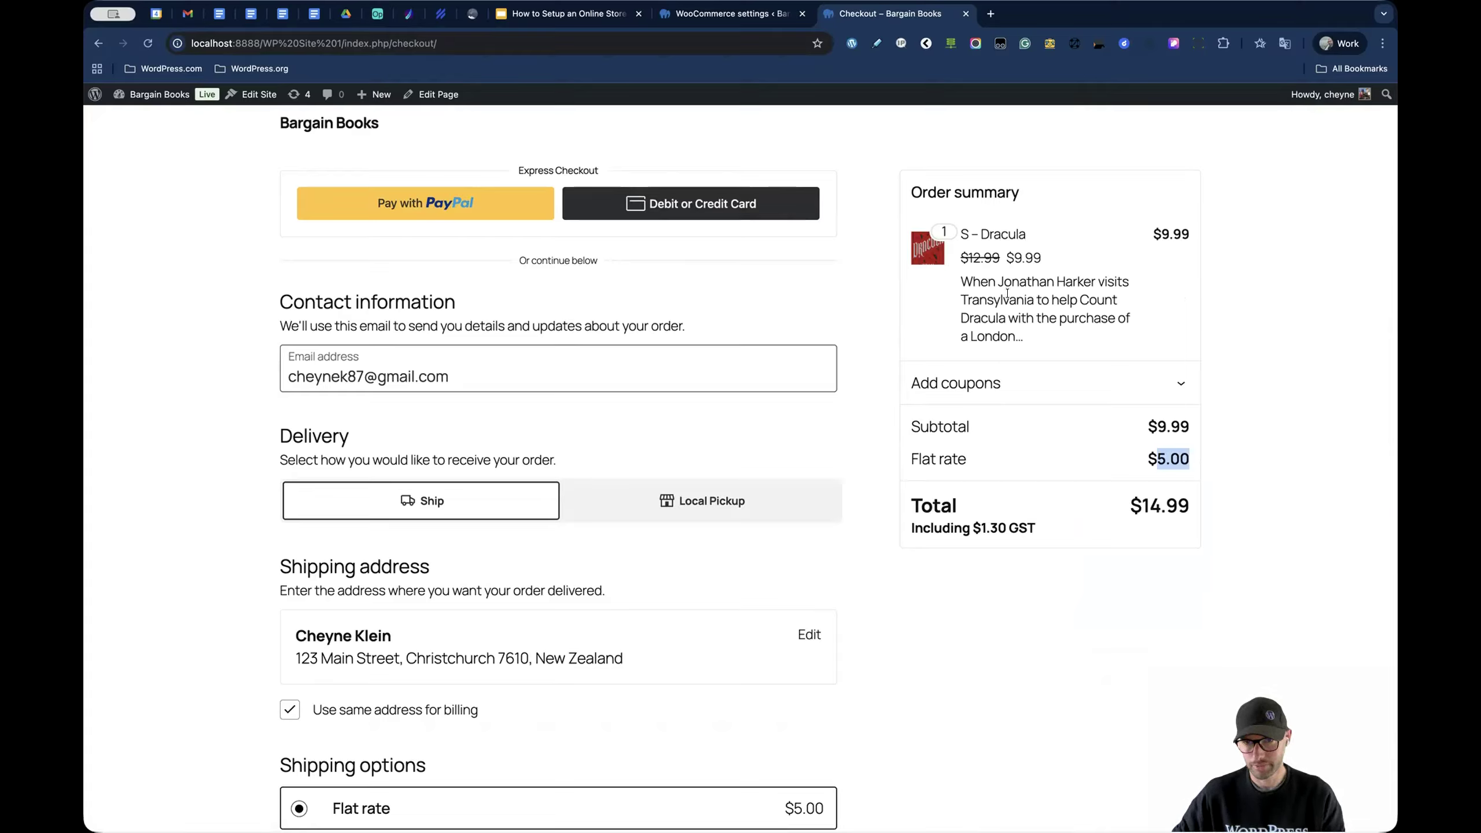
pyautogui.moveTo(981, 233); pyautogui.dragTo(1026, 234)
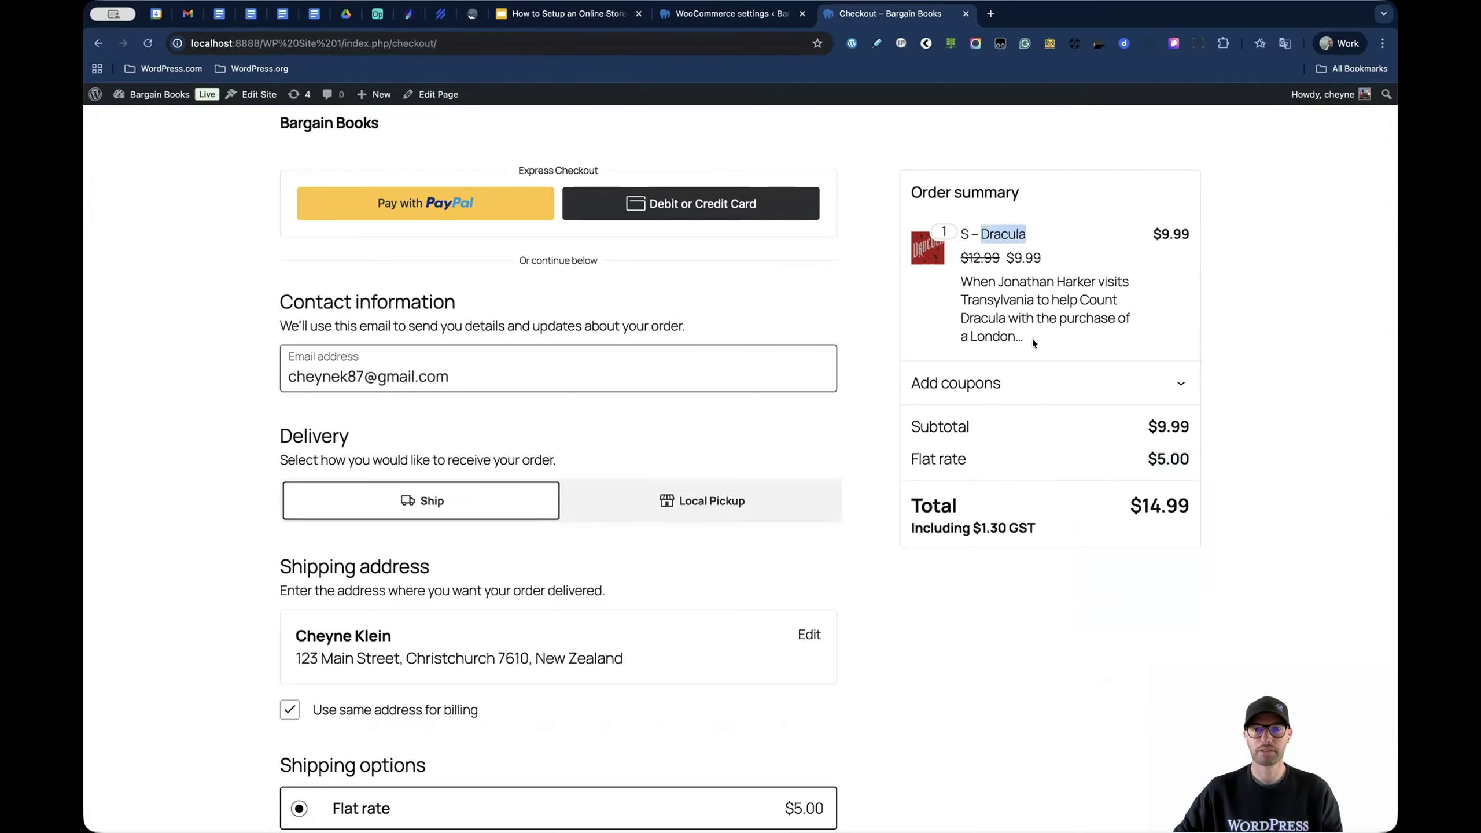
pyautogui.click(845, 401)
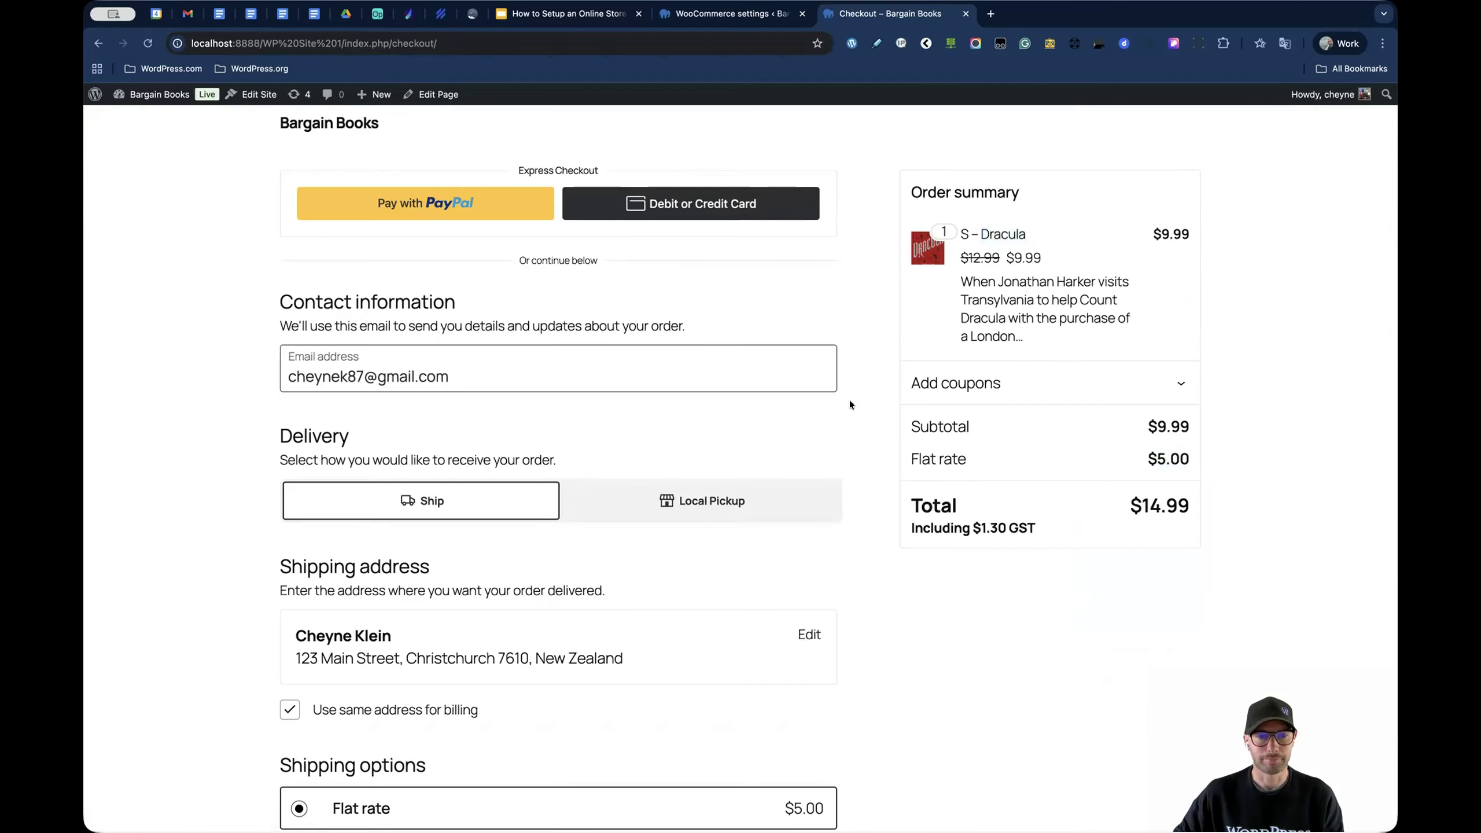
# - Change the shipping address region to Wellington and check the flat rate charge in the order summary
pyautogui.scroll(-5, 849, 401)
pyautogui.scroll(3, 849, 401)
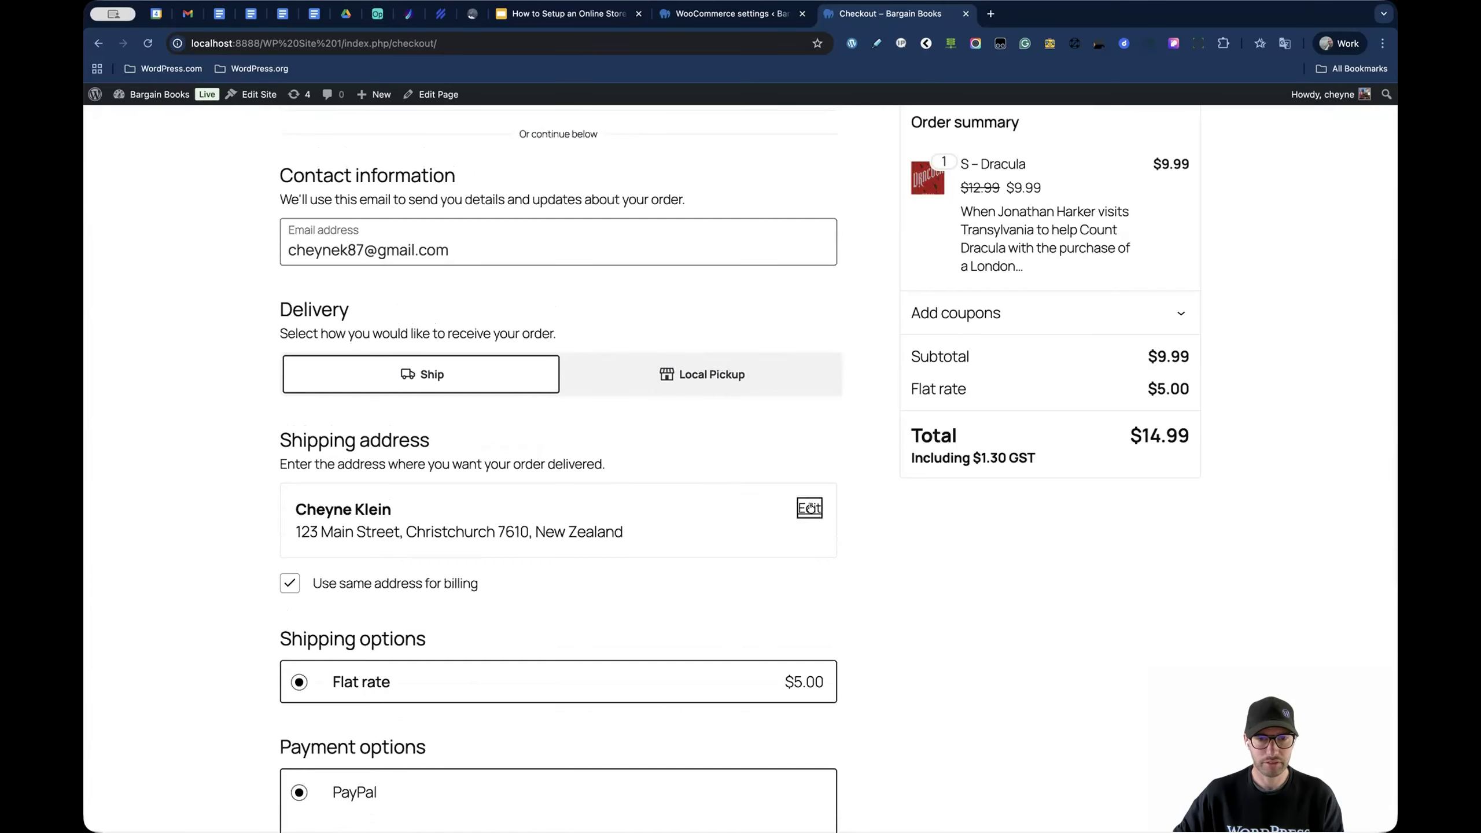
pyautogui.click(810, 507)
pyautogui.scroll(-2, 496, 511)
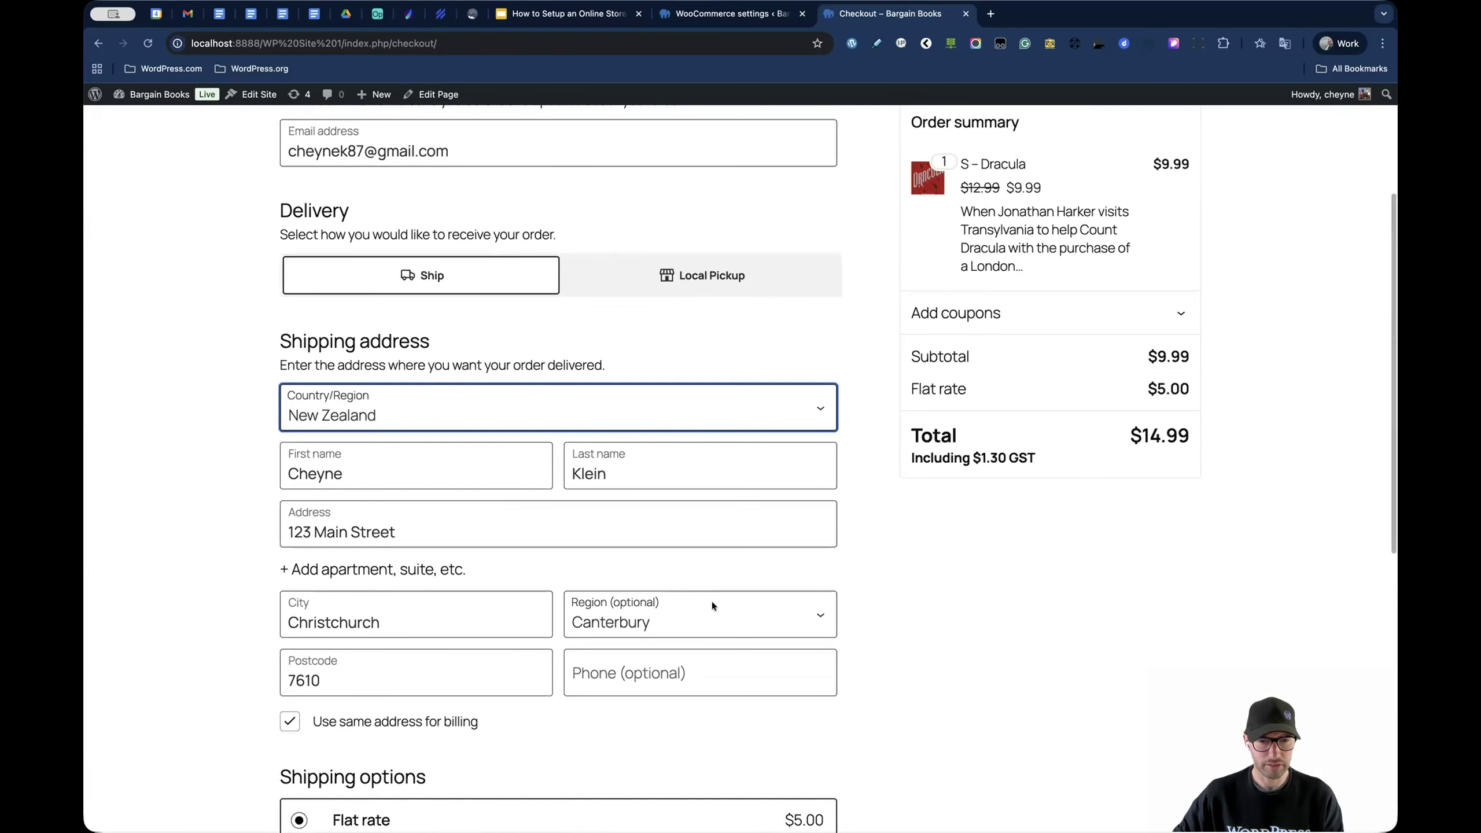
pyautogui.click(711, 604)
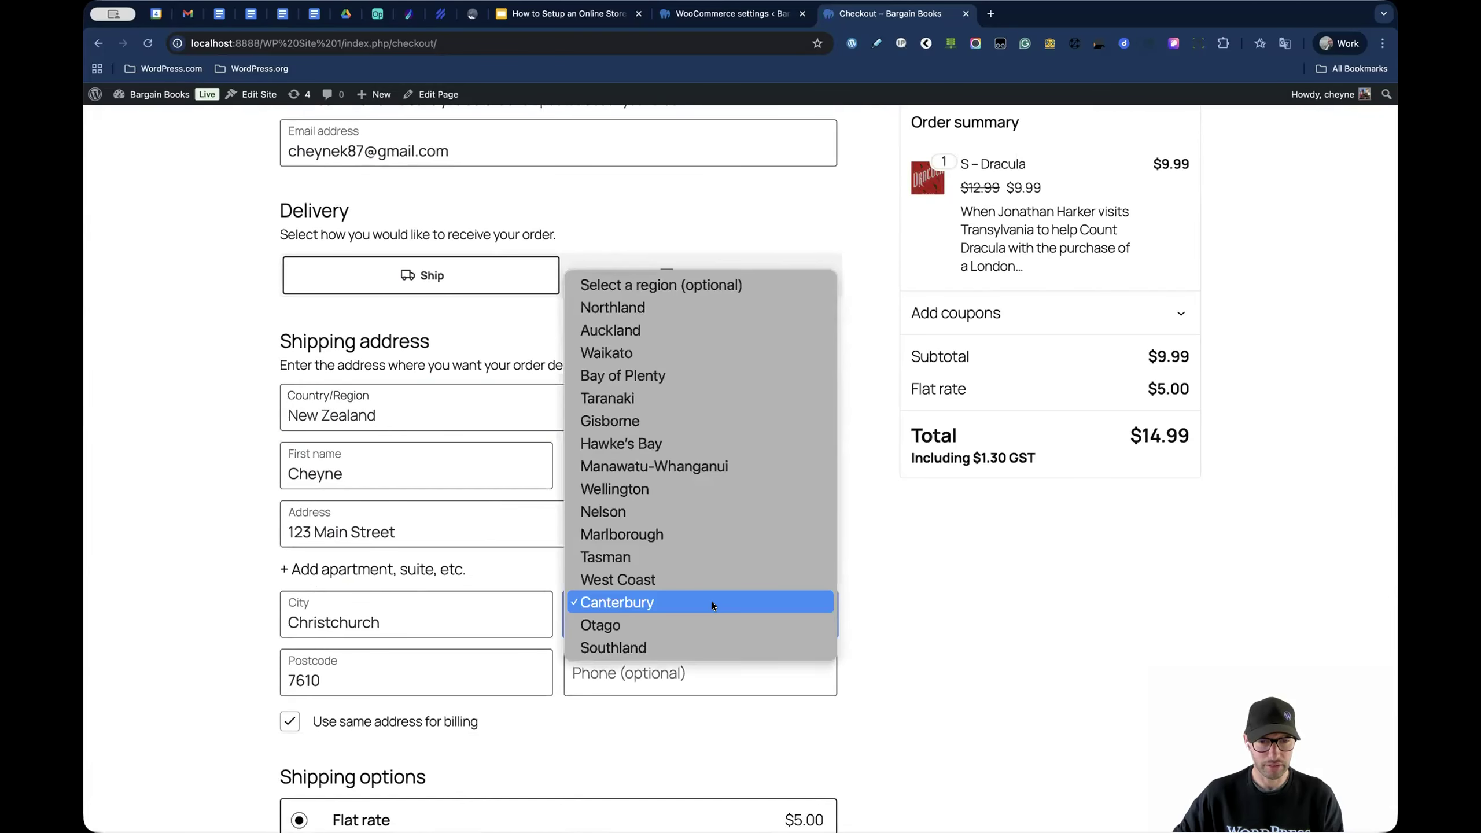
pyautogui.click(674, 488)
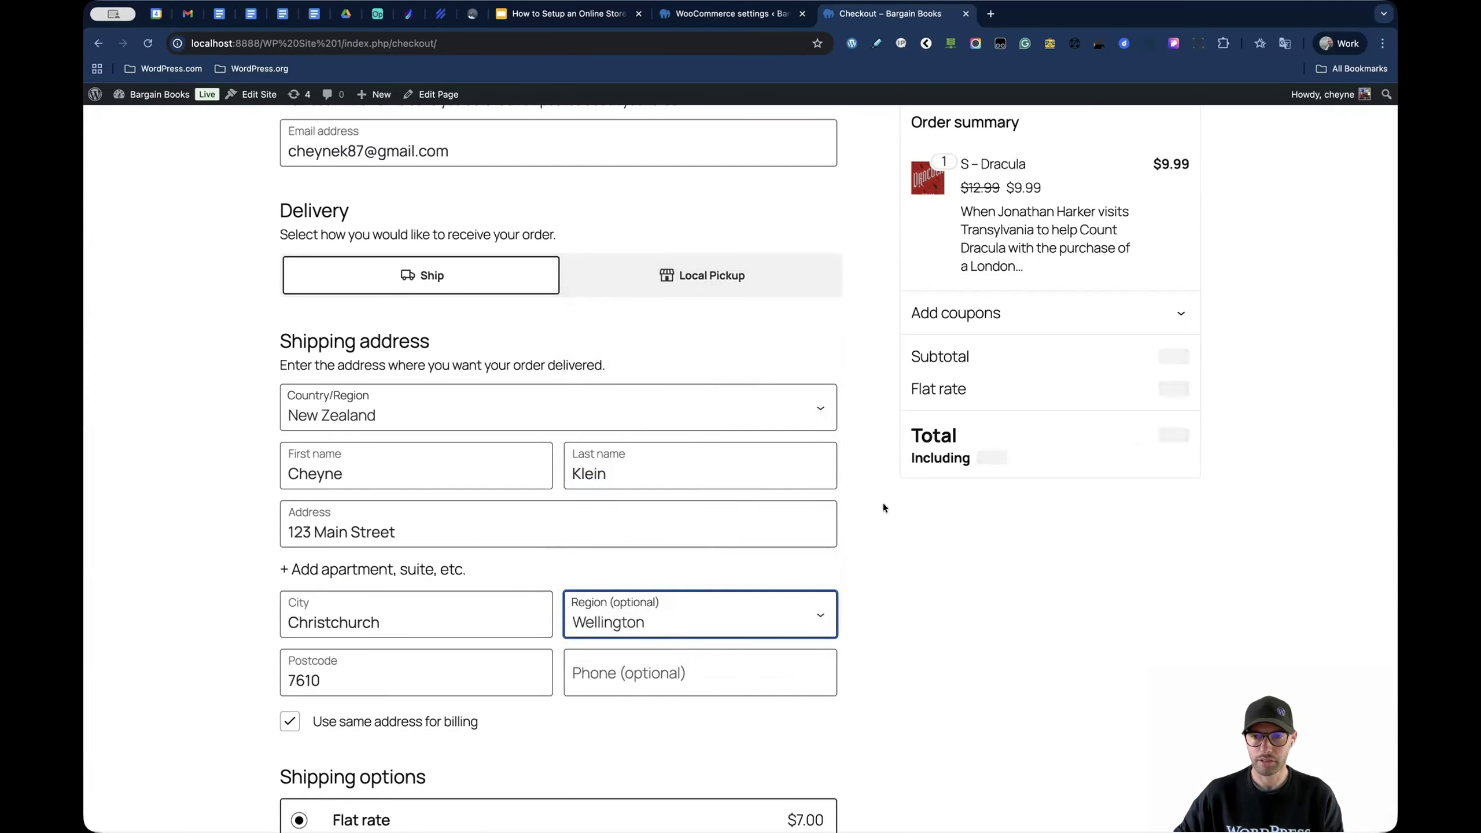
pyautogui.moveTo(1157, 390); pyautogui.dragTo(1173, 386)
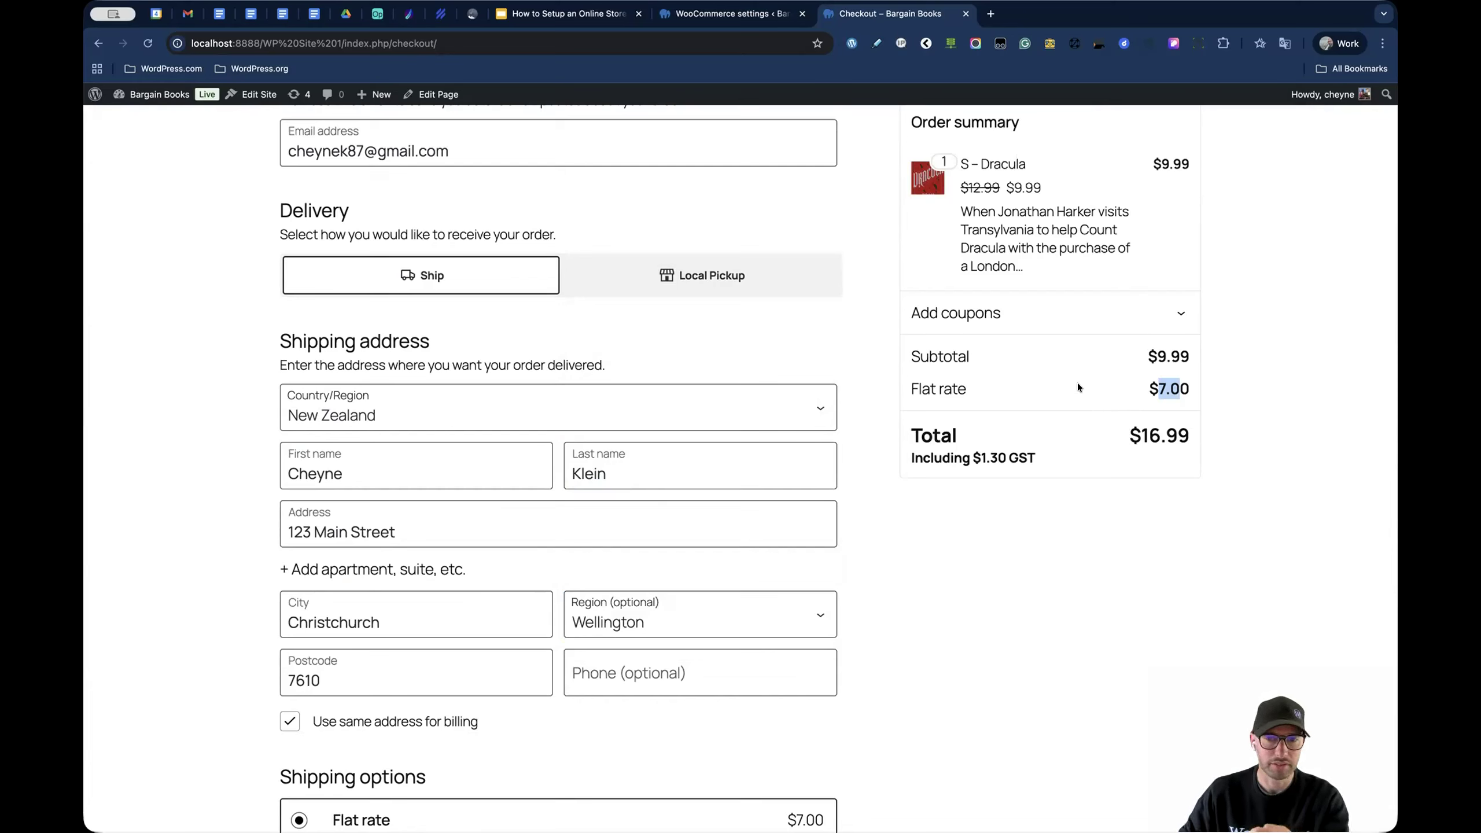
pyautogui.click(991, 511)
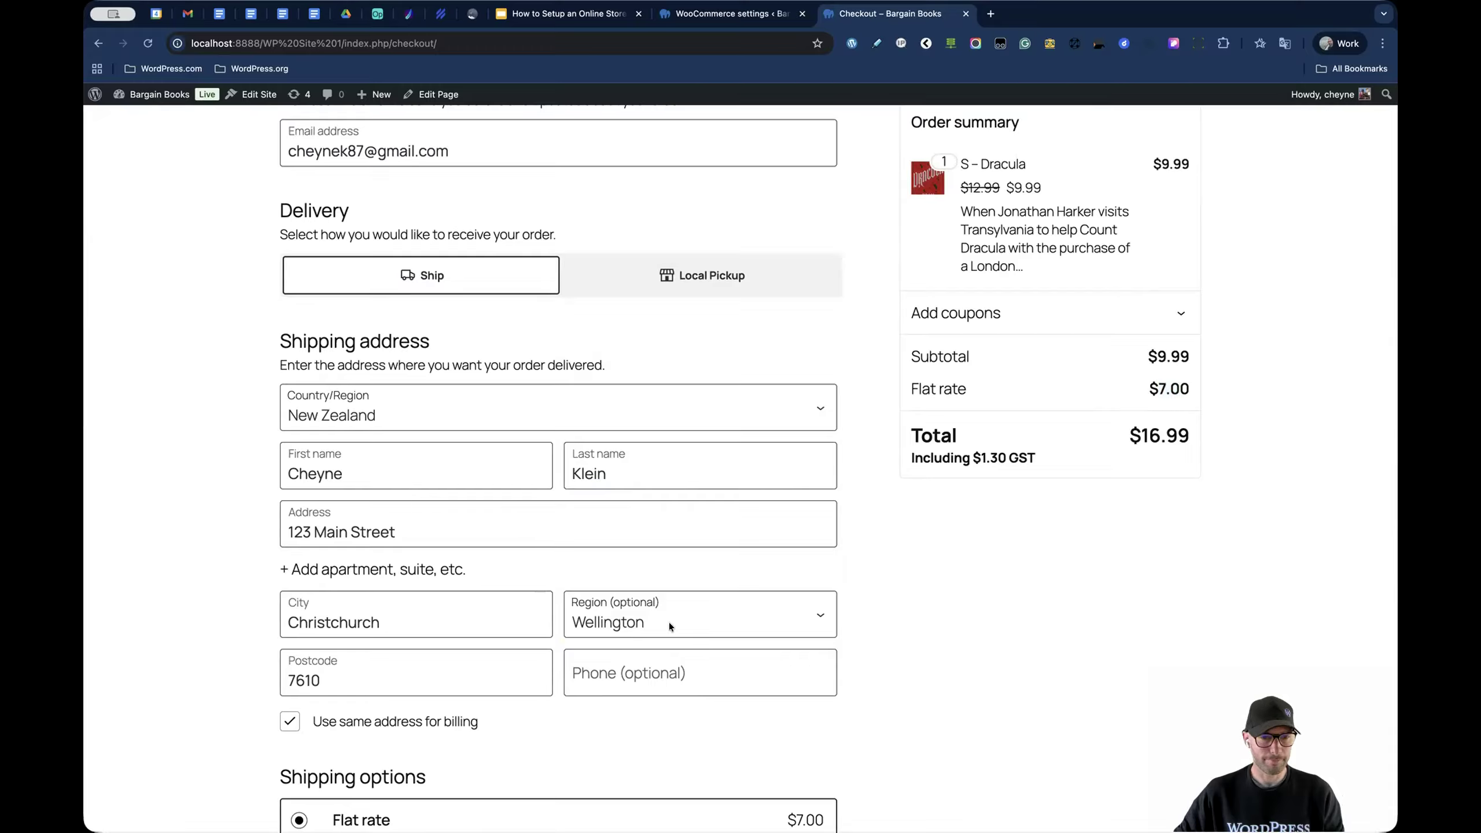
# - Change the checkout shipping address's country to Australia and its state to New South Wales
pyautogui.click(463, 400)
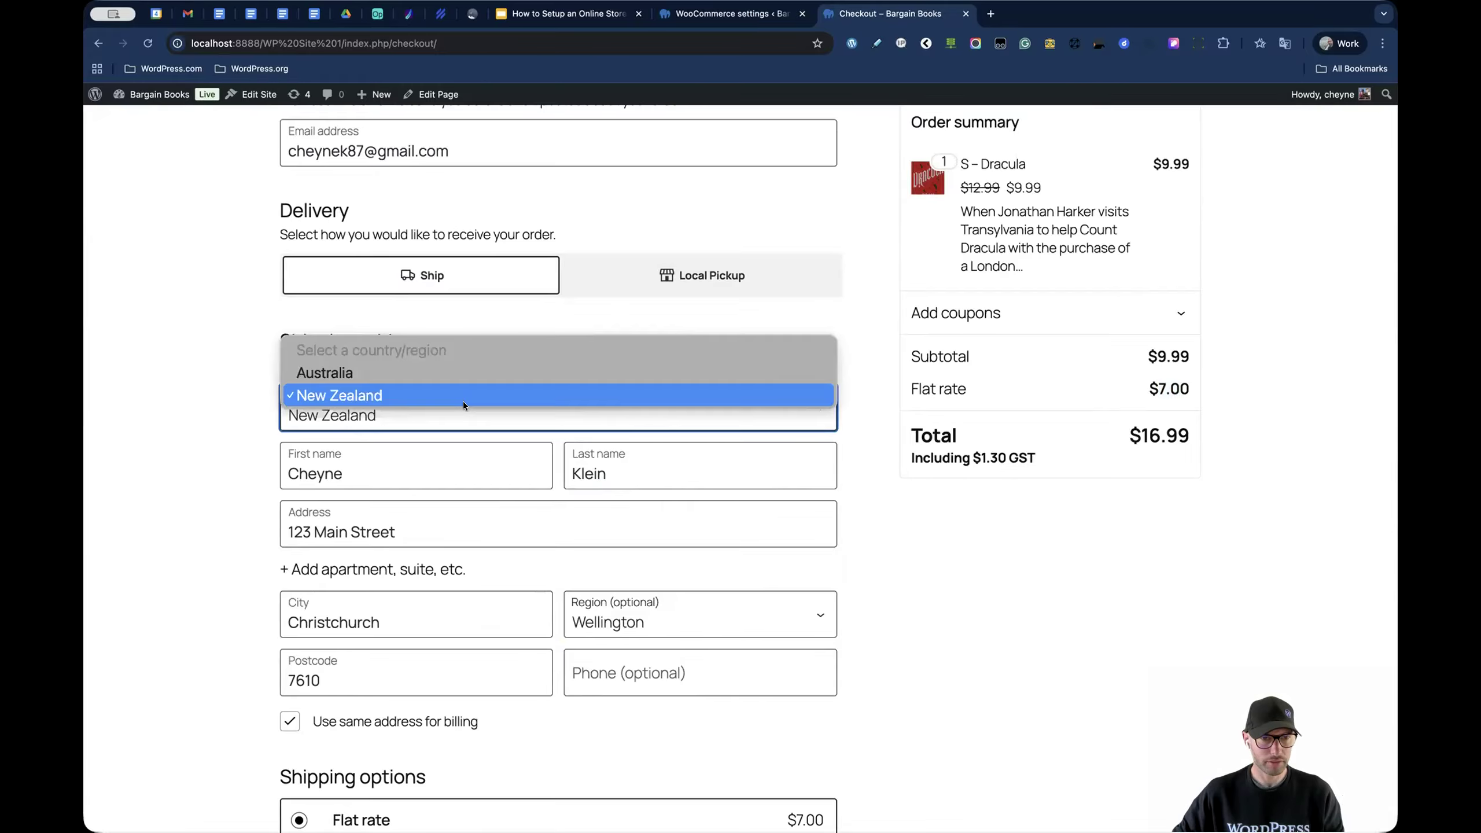
pyautogui.click(448, 372)
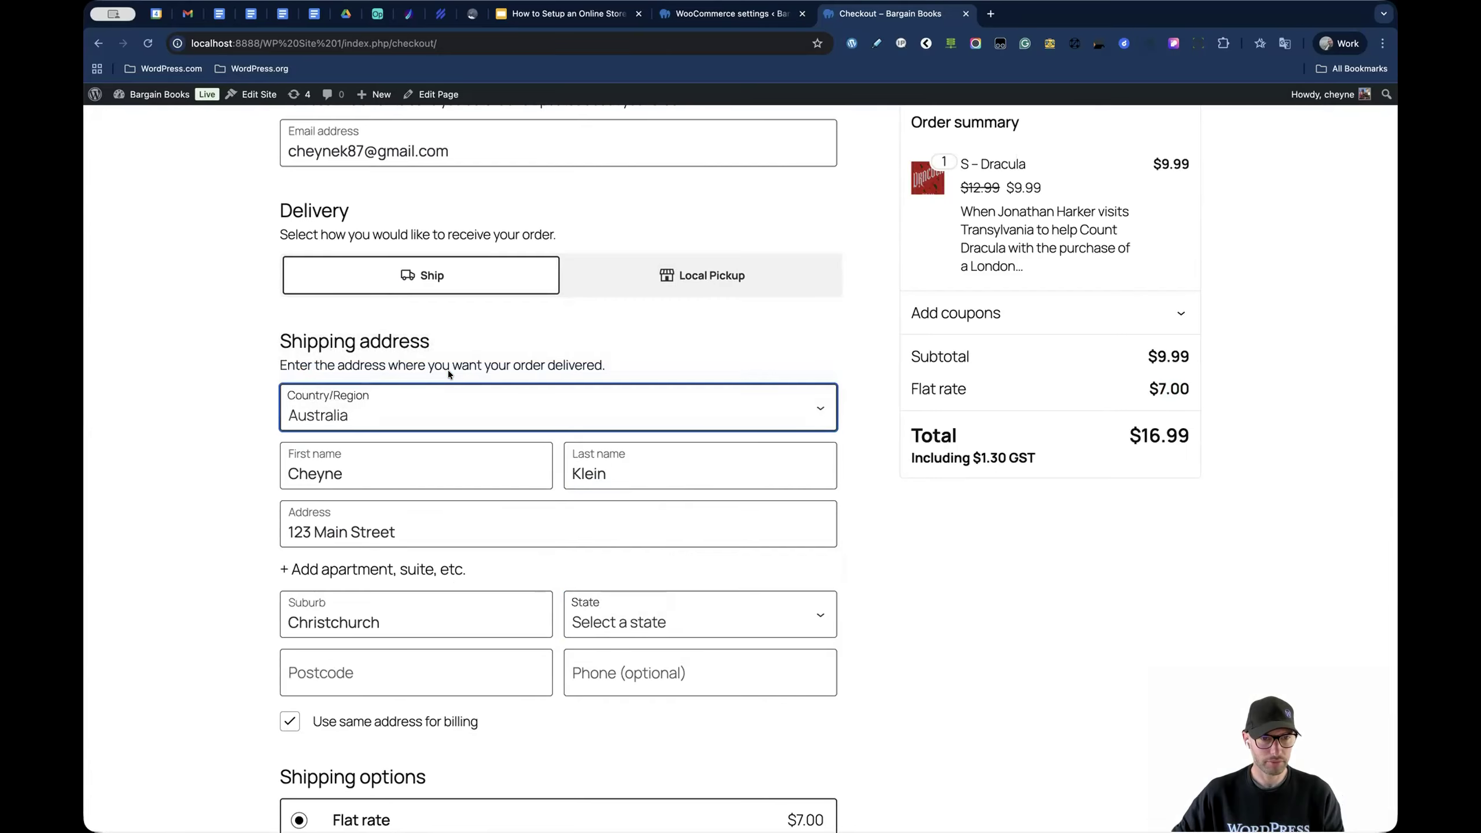
pyautogui.click(706, 623)
pyautogui.click(701, 640)
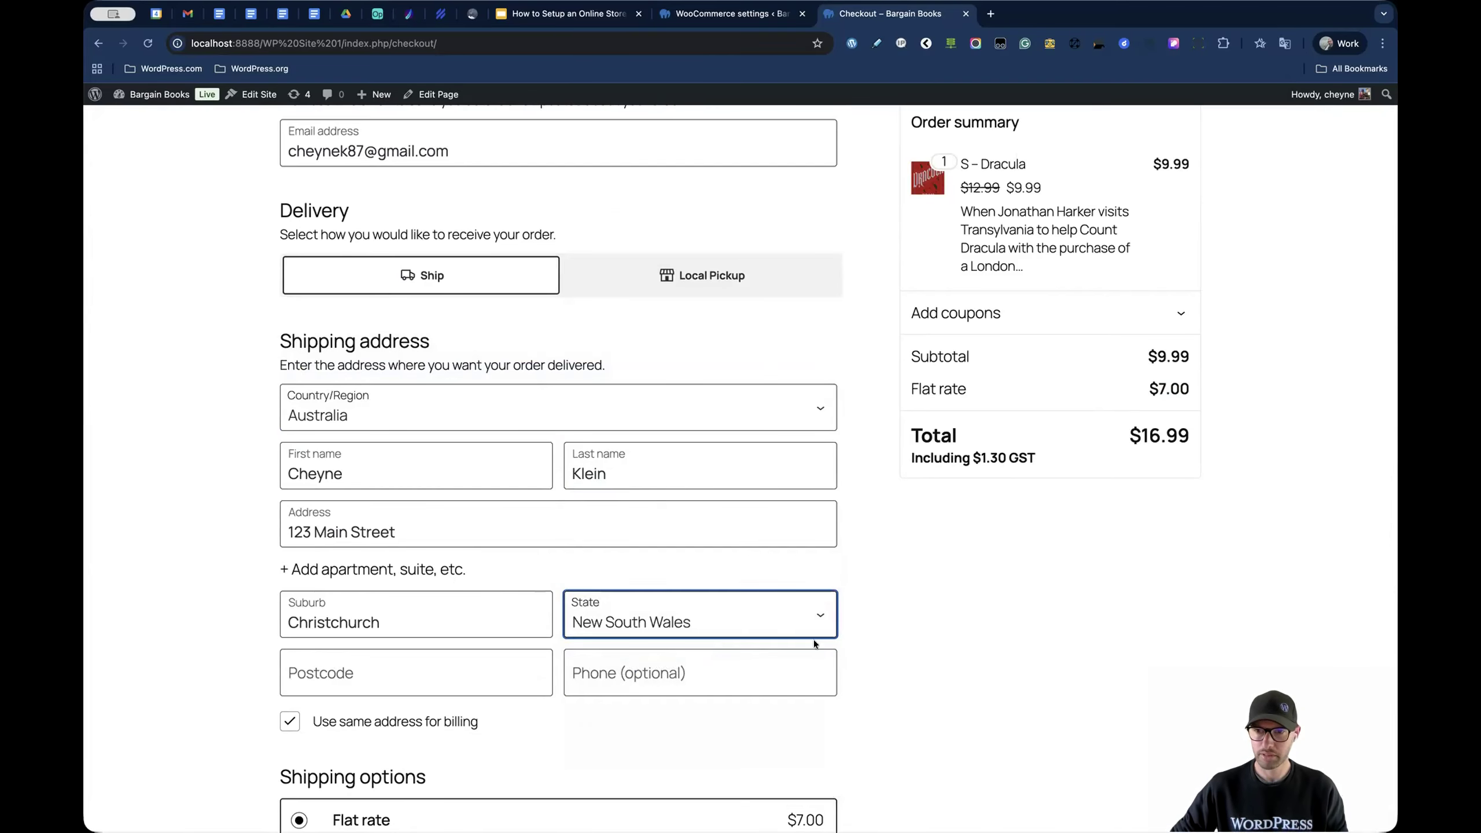
pyautogui.click(880, 631)
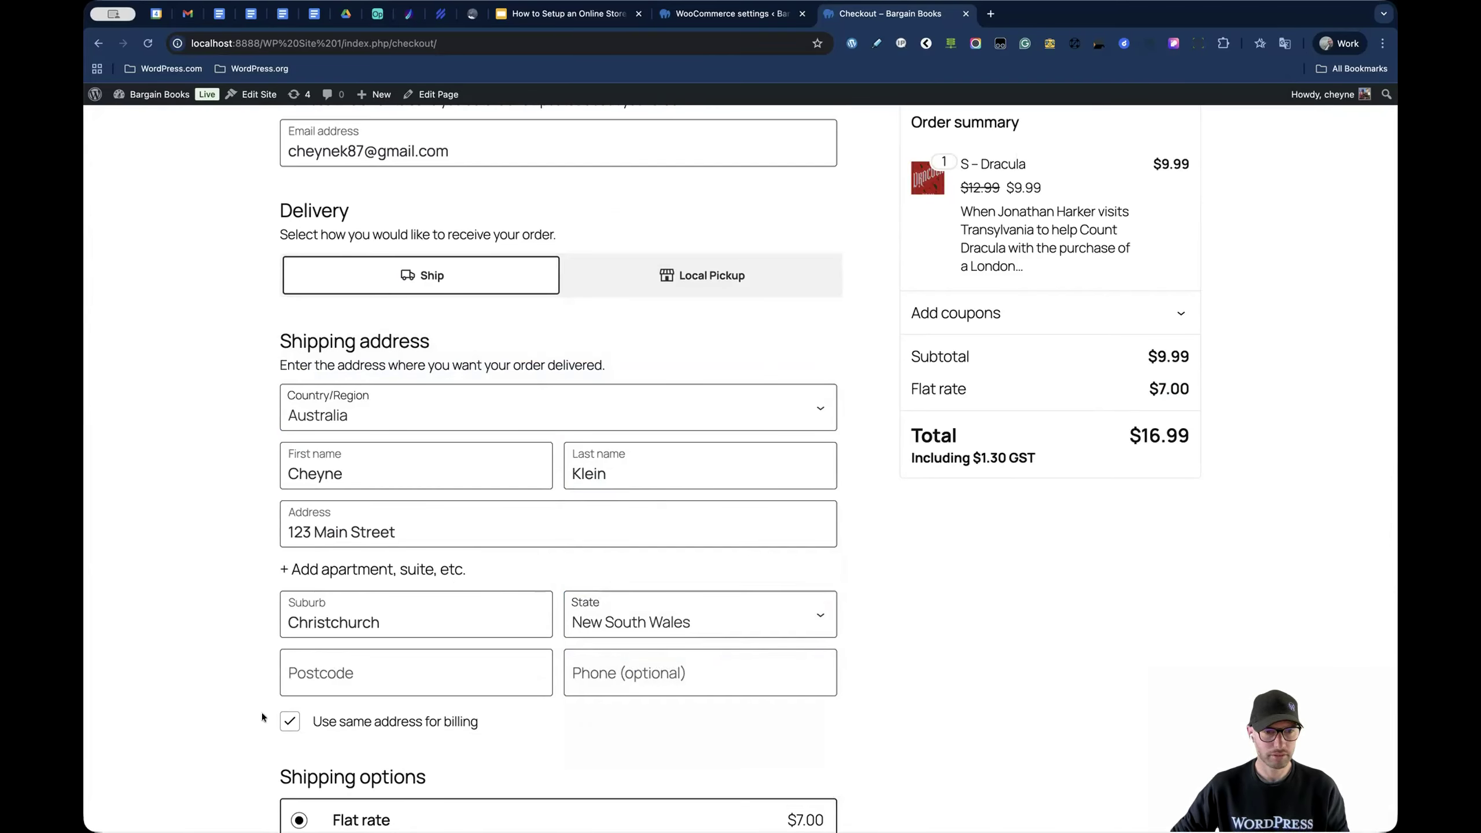
# - Enter a postcode for the Australian shipping address and check the flat rate charge in the order summary
pyautogui.click(310, 674)
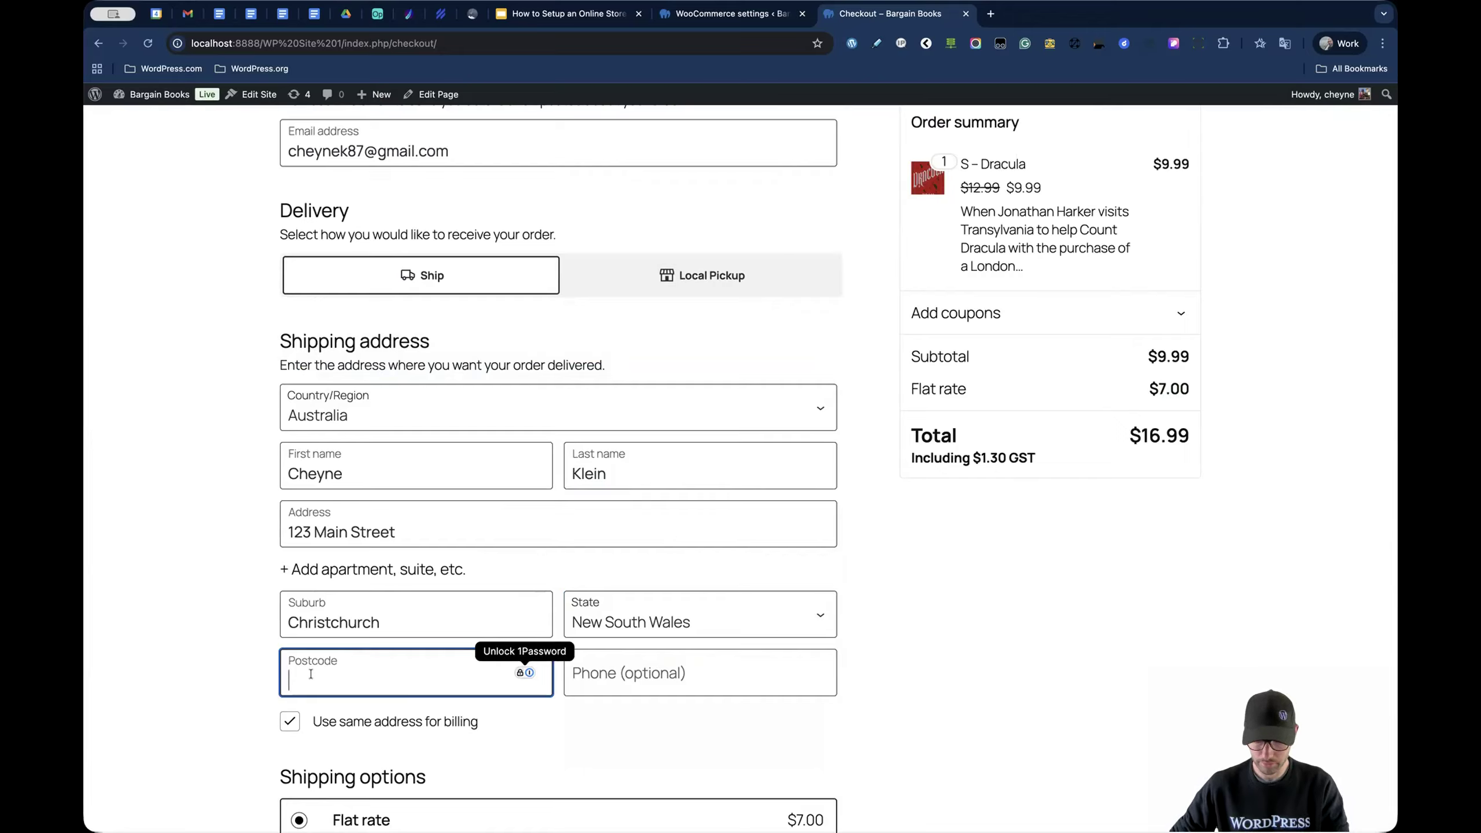
pyautogui.write('999')
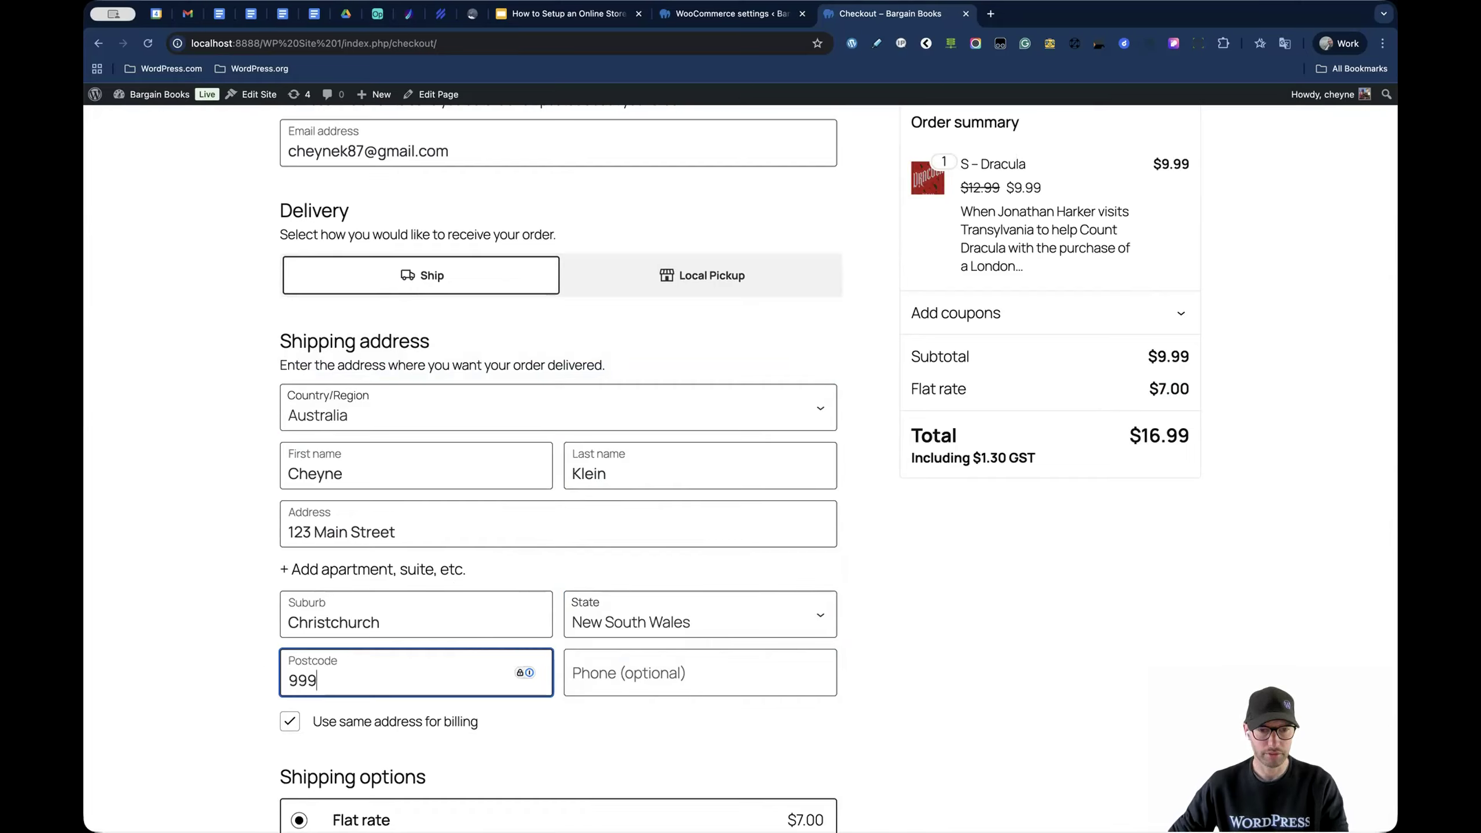
pyautogui.write('9')
pyautogui.click(214, 669)
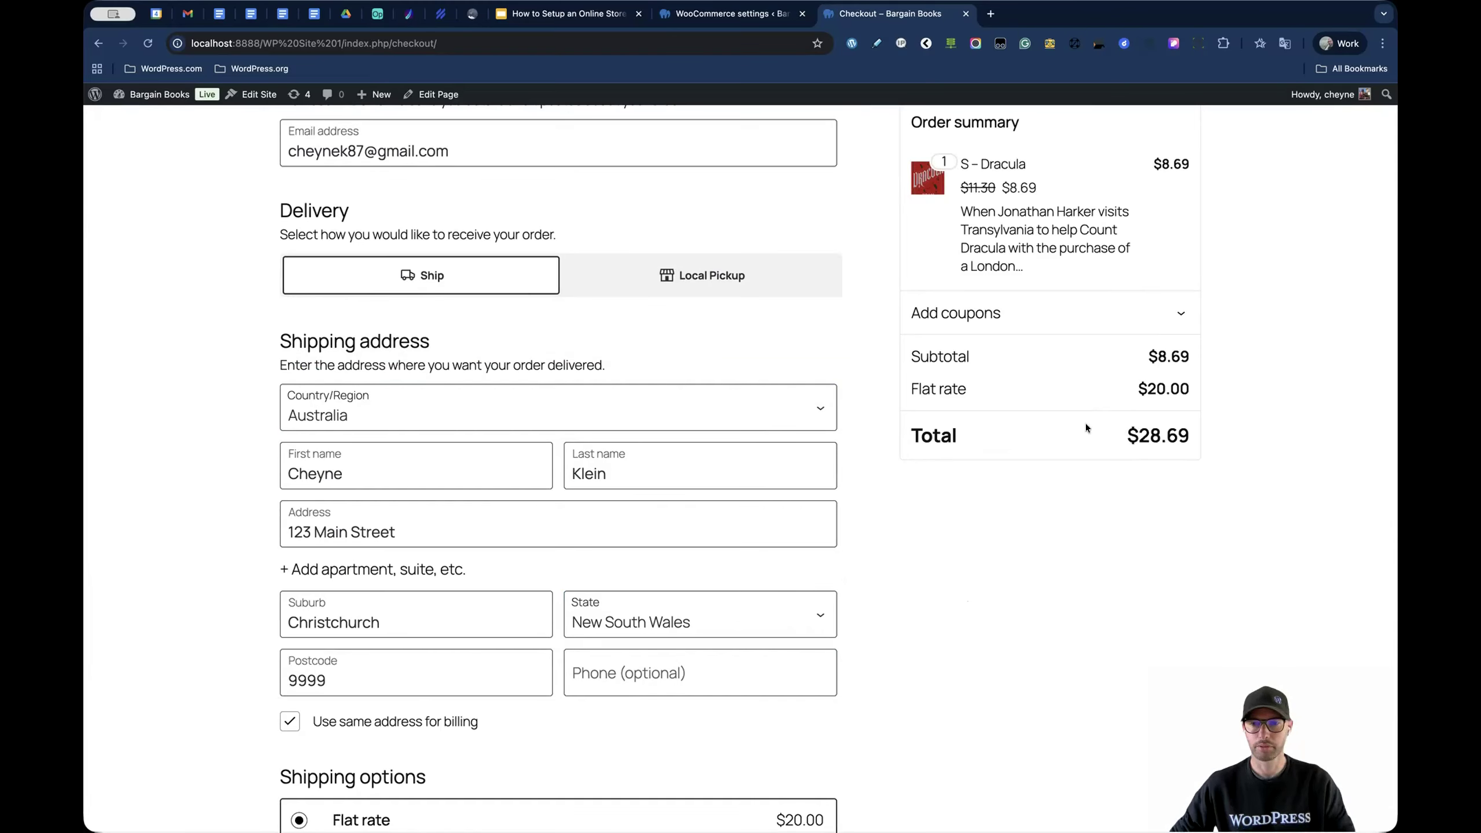
pyautogui.moveTo(1136, 387); pyautogui.dragTo(1189, 389)
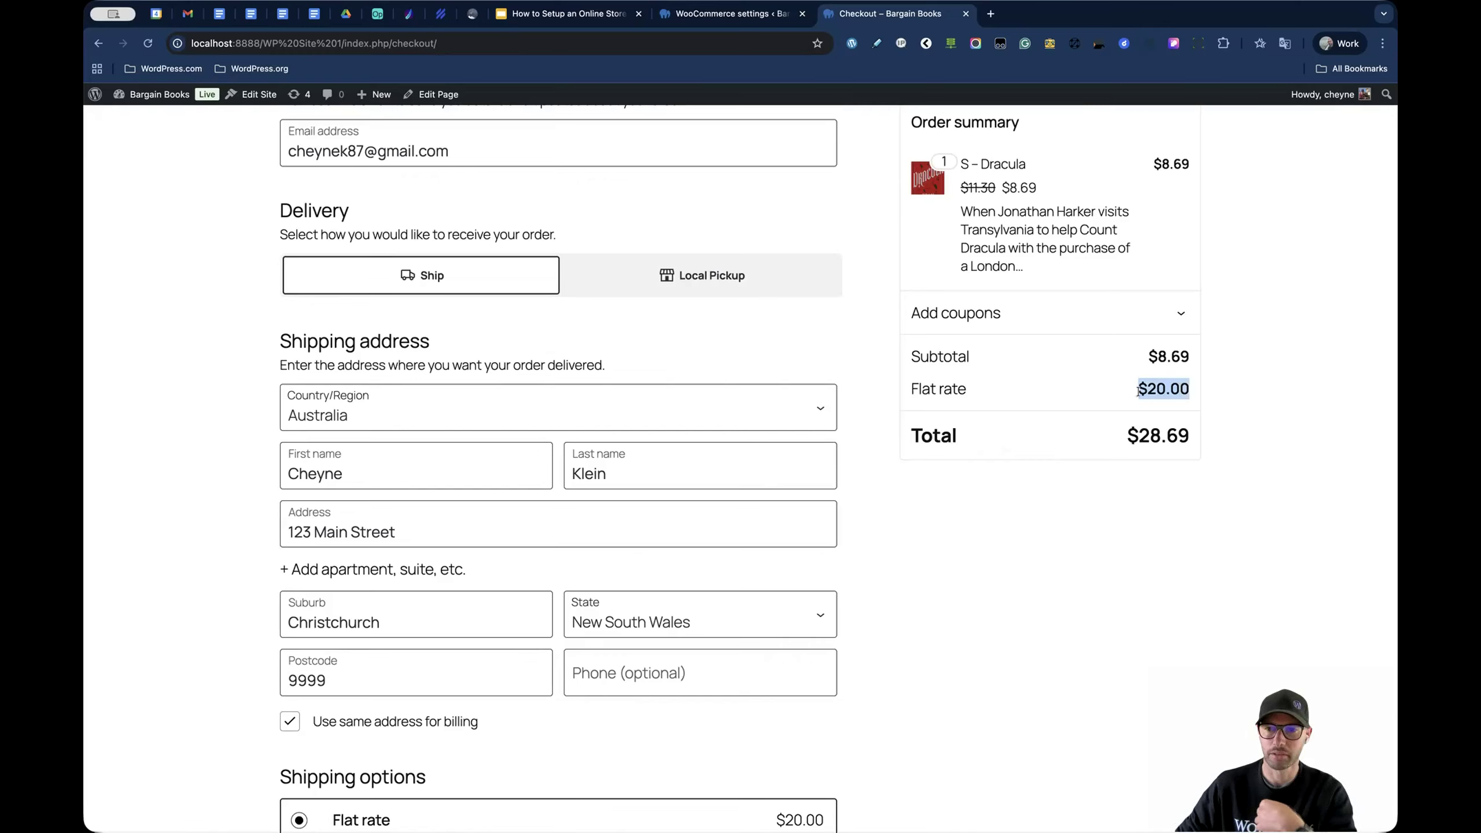
pyautogui.click(1076, 502)
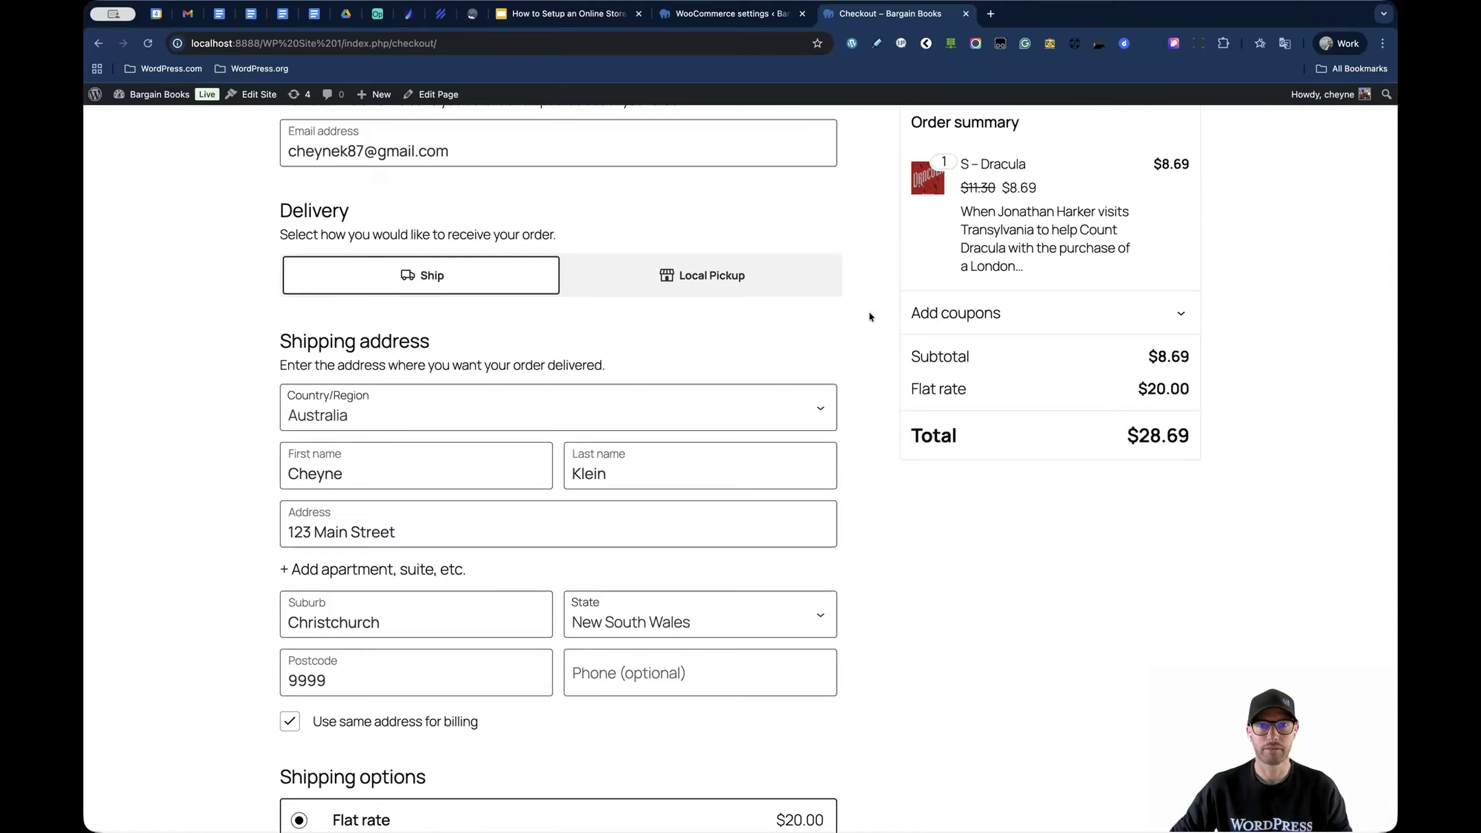
# - Open the store's product list in a new tab and view the shipping data of the Harry Potter Box Set
pyautogui.click(721, 15)
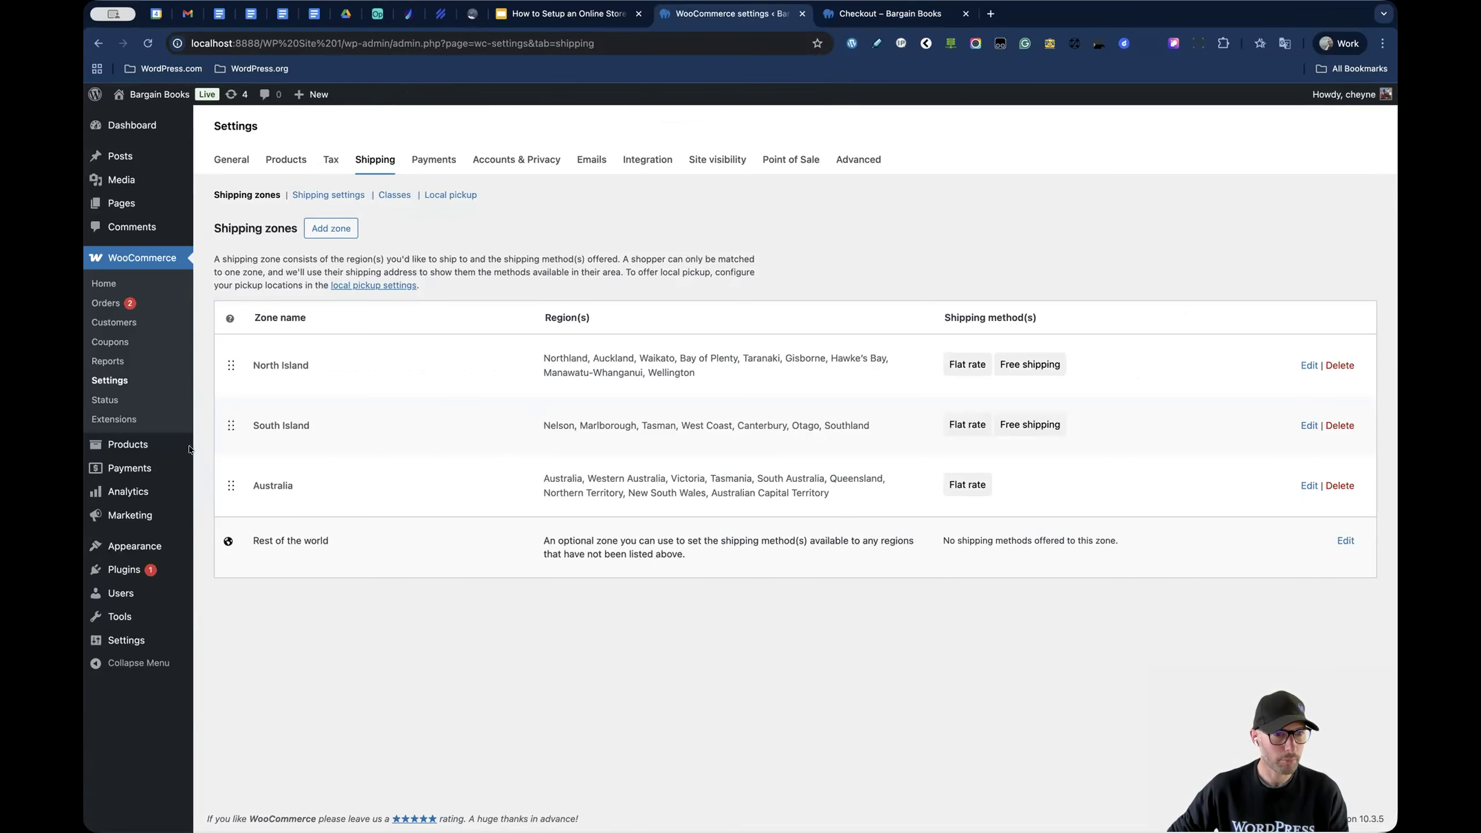
pyautogui.keyDown('super'); pyautogui.click(226, 445); pyautogui.keyUp('super')
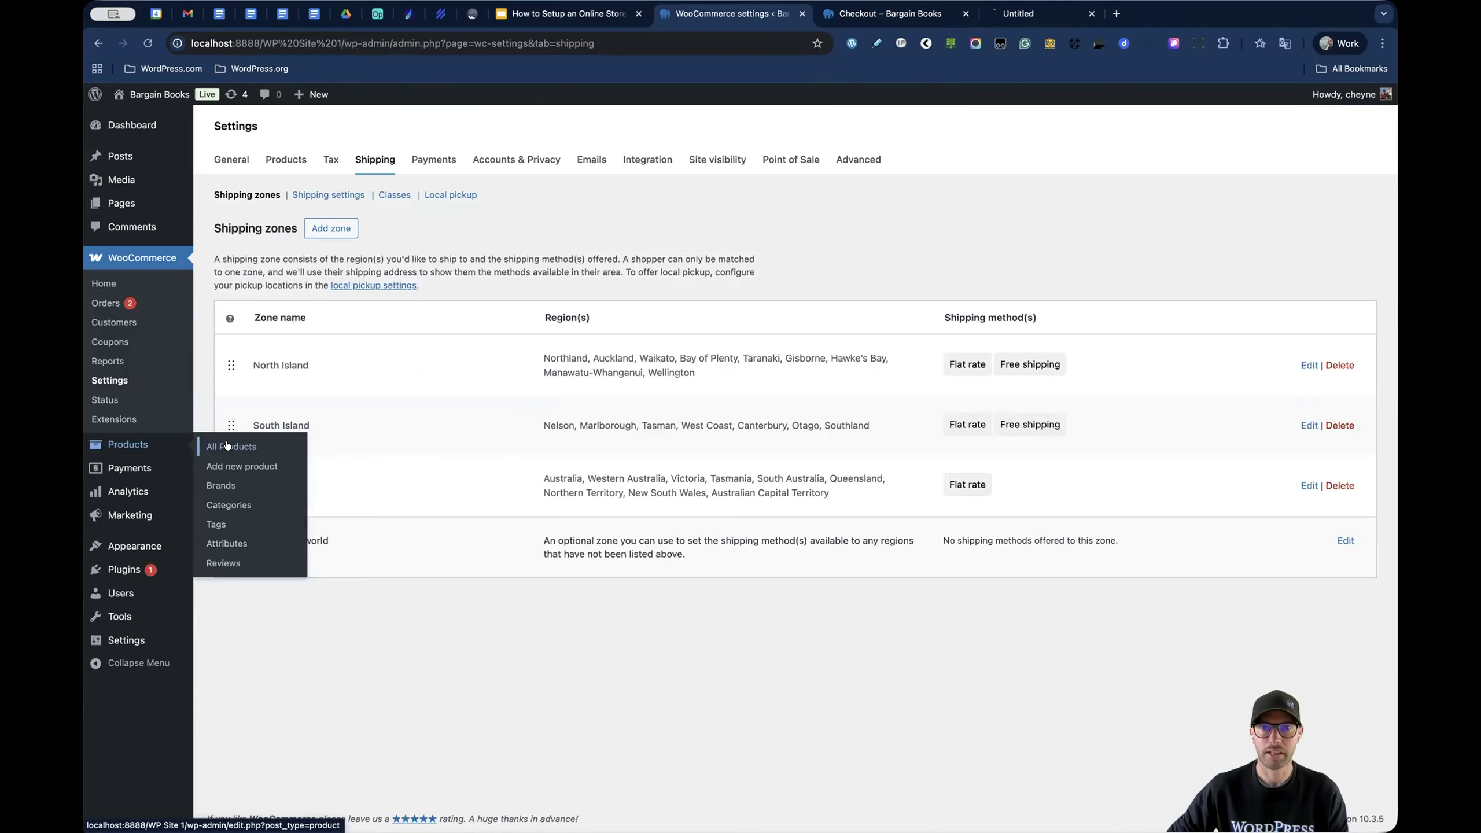
pyautogui.click(1025, 12)
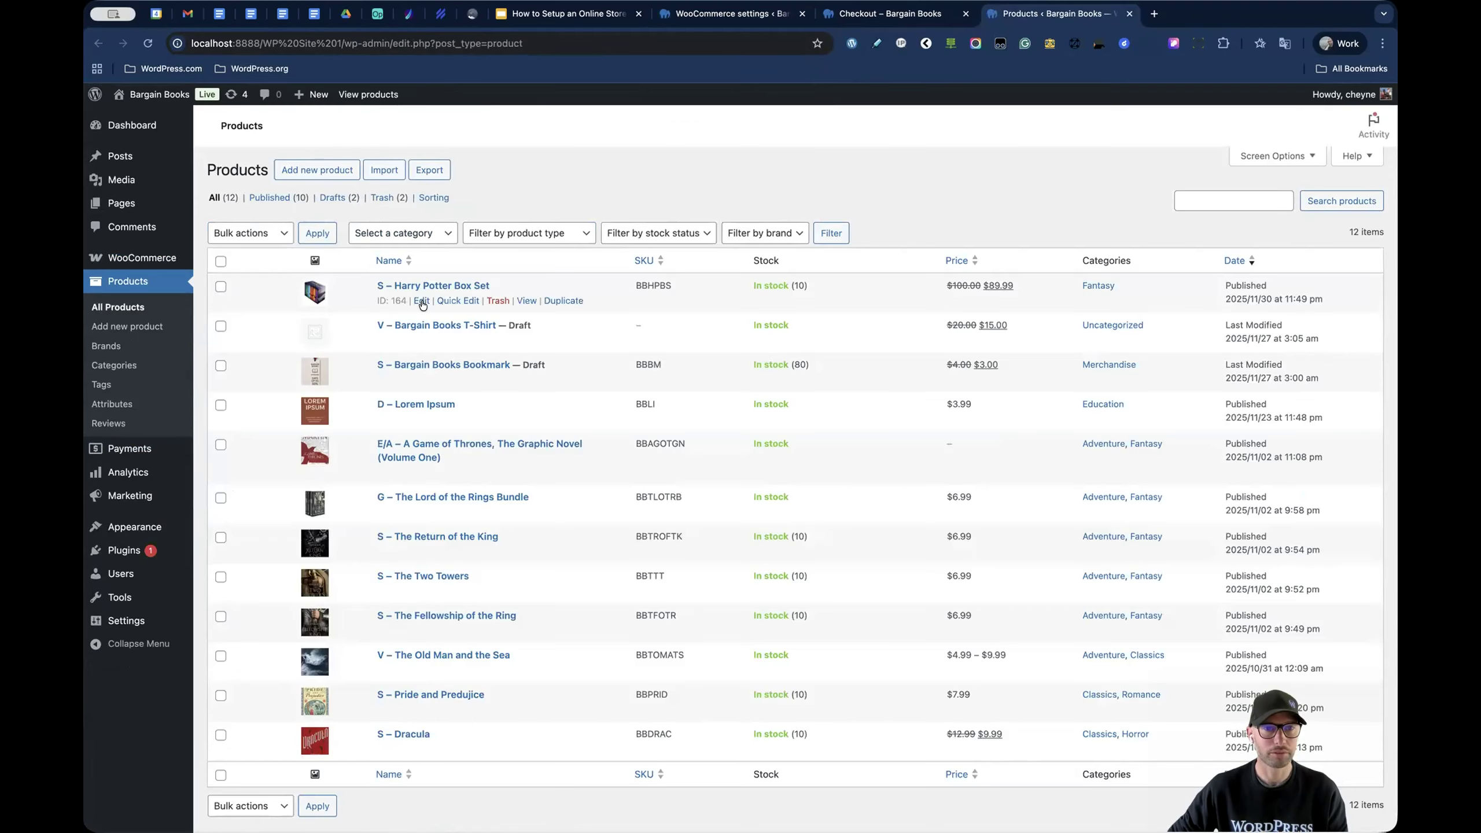
pyautogui.click(422, 301)
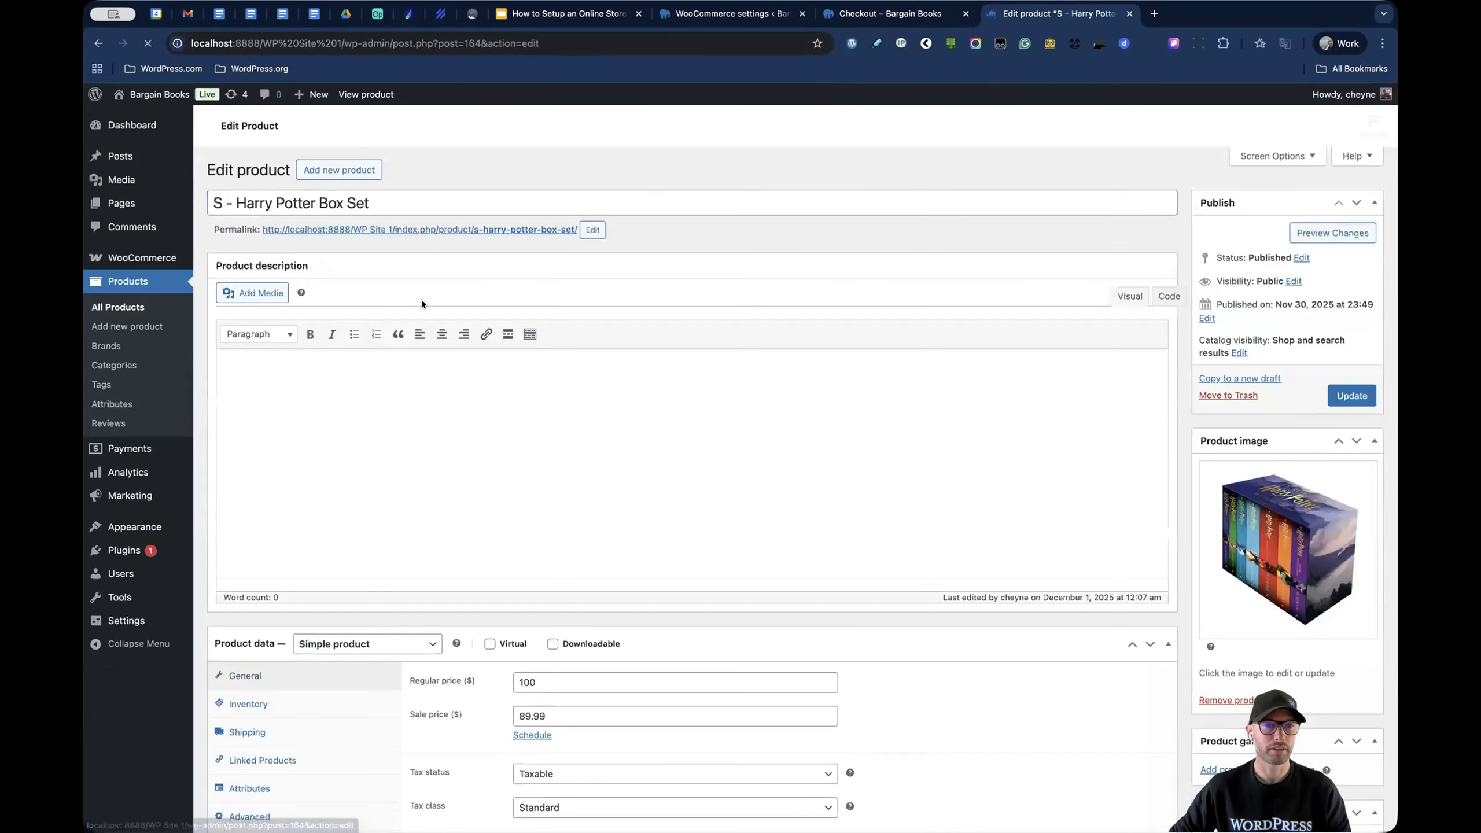
pyautogui.scroll(-3, 452, 294)
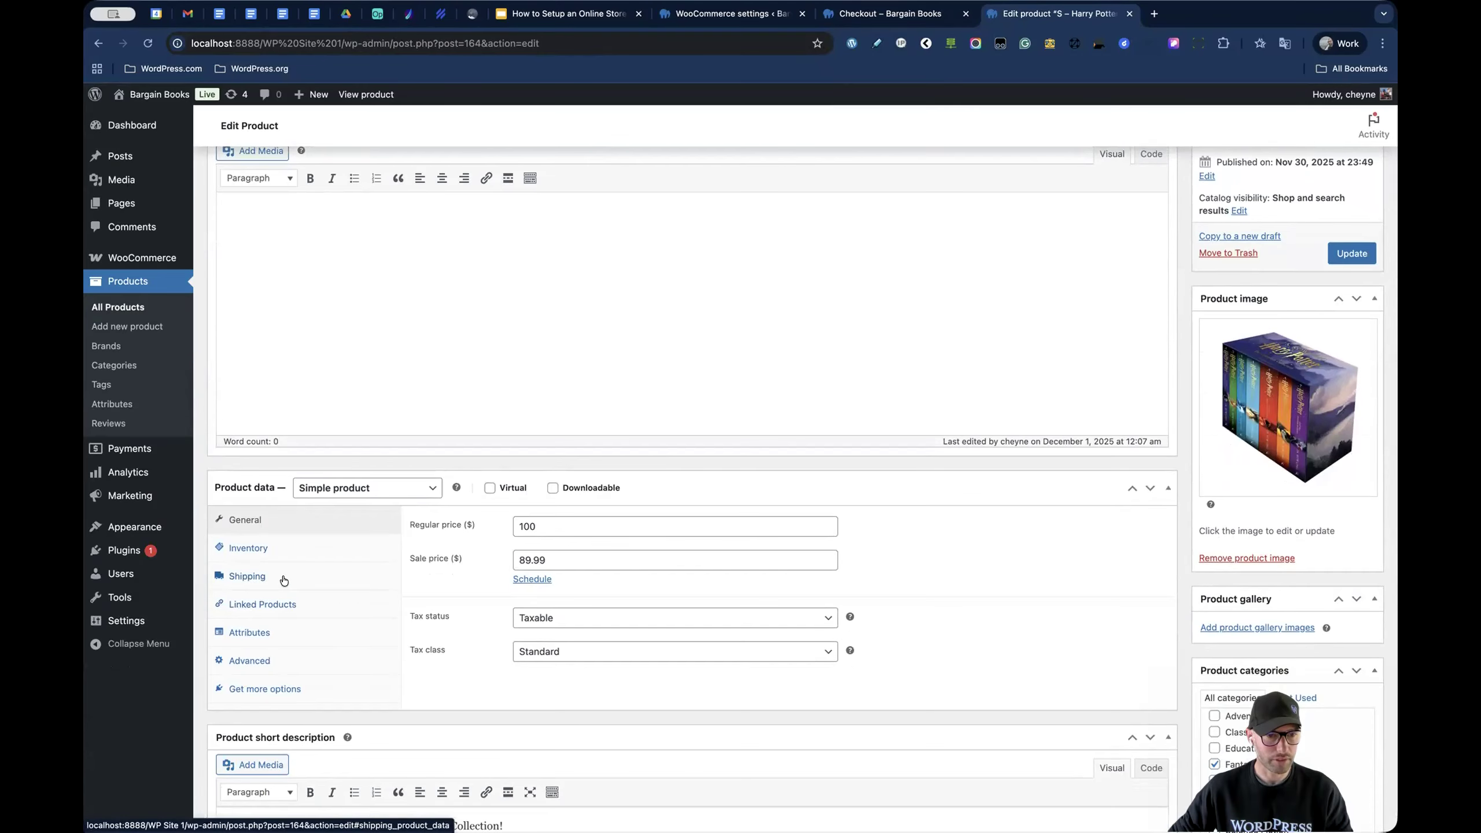
pyautogui.click(284, 580)
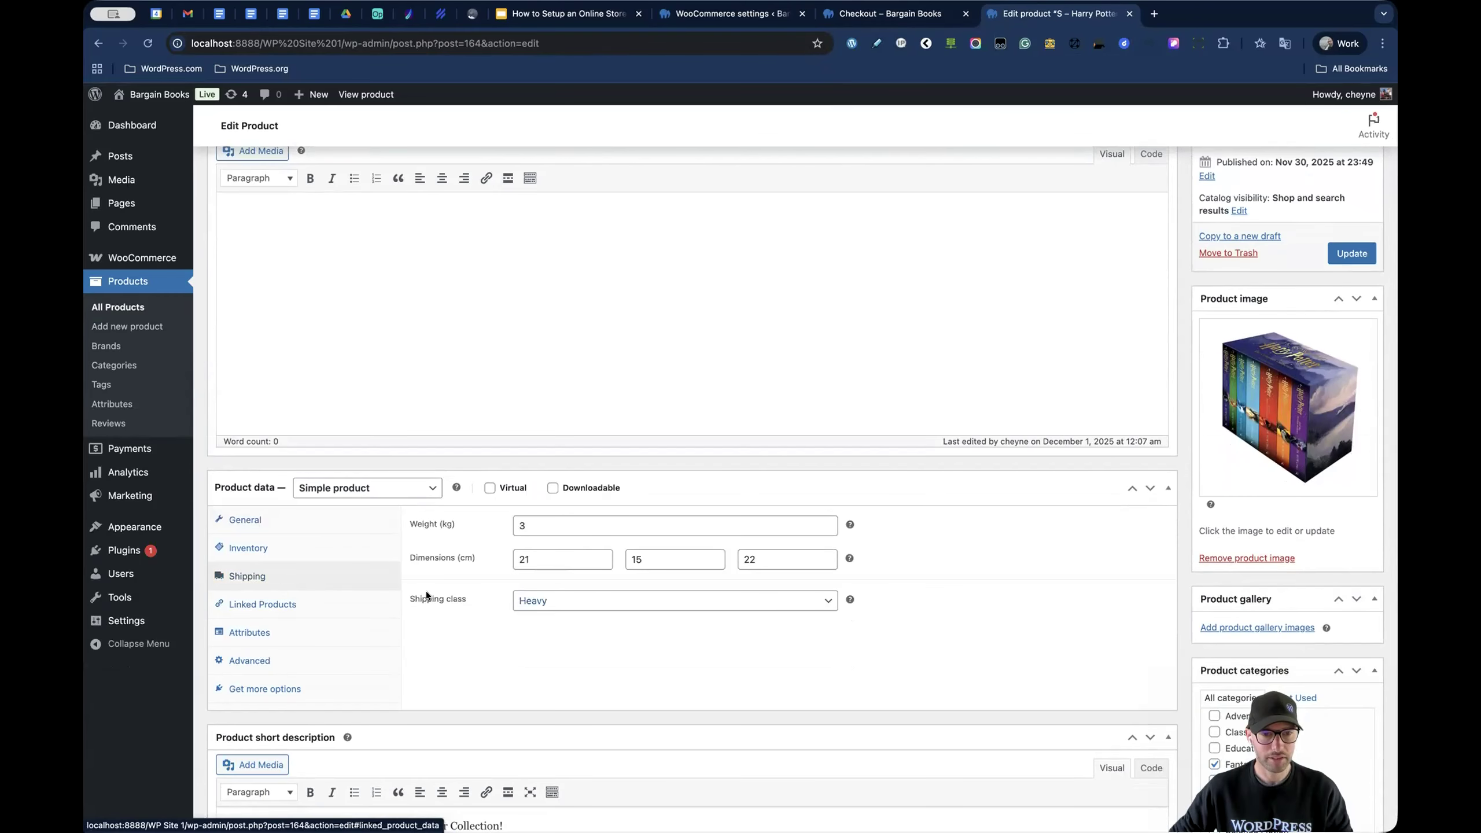
# - Switch the Harry Potter Box Set's shipping class to No shipping class and back to Heavy
pyautogui.click(443, 599)
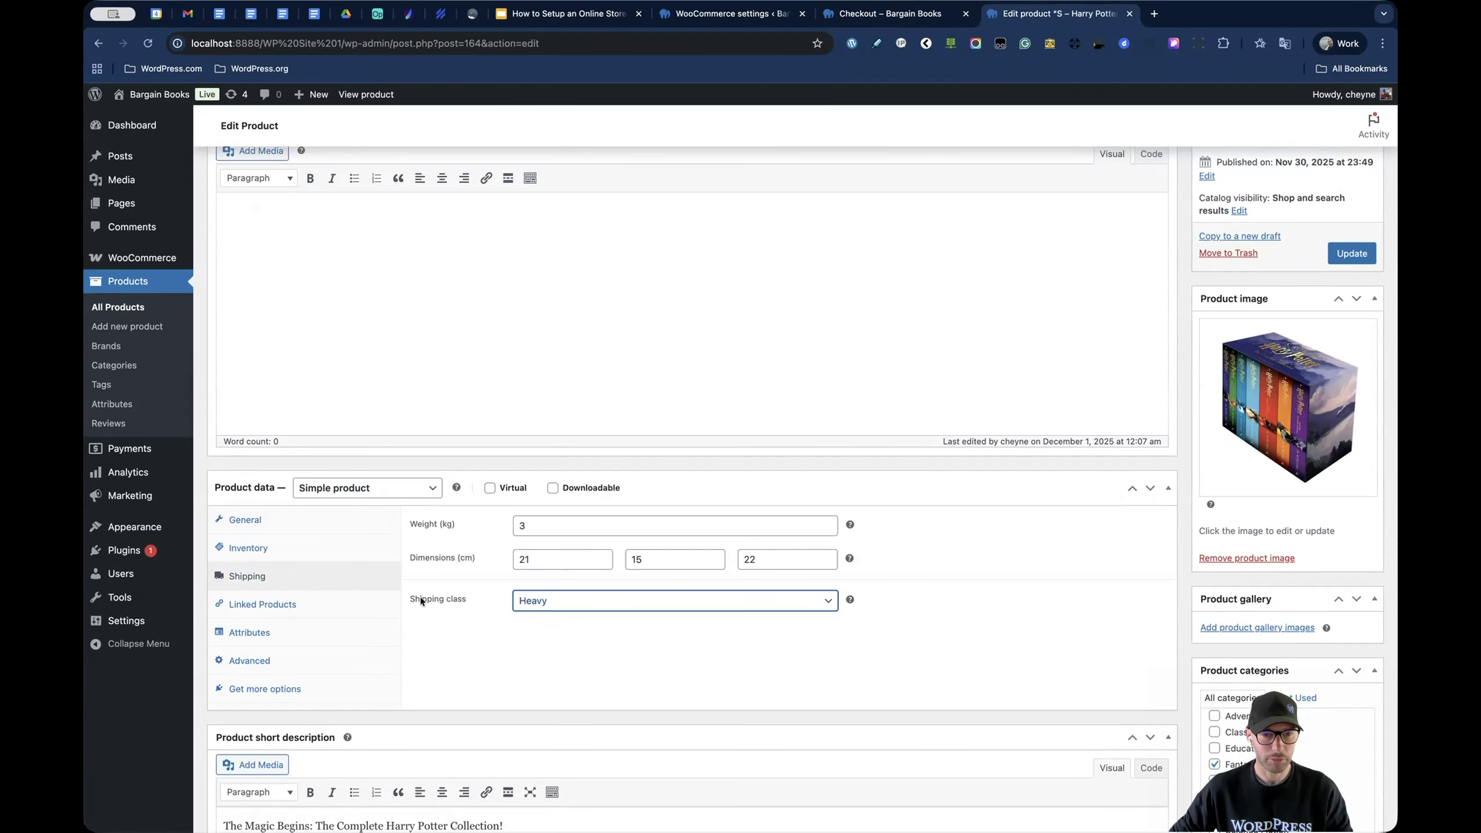
pyautogui.click(603, 599)
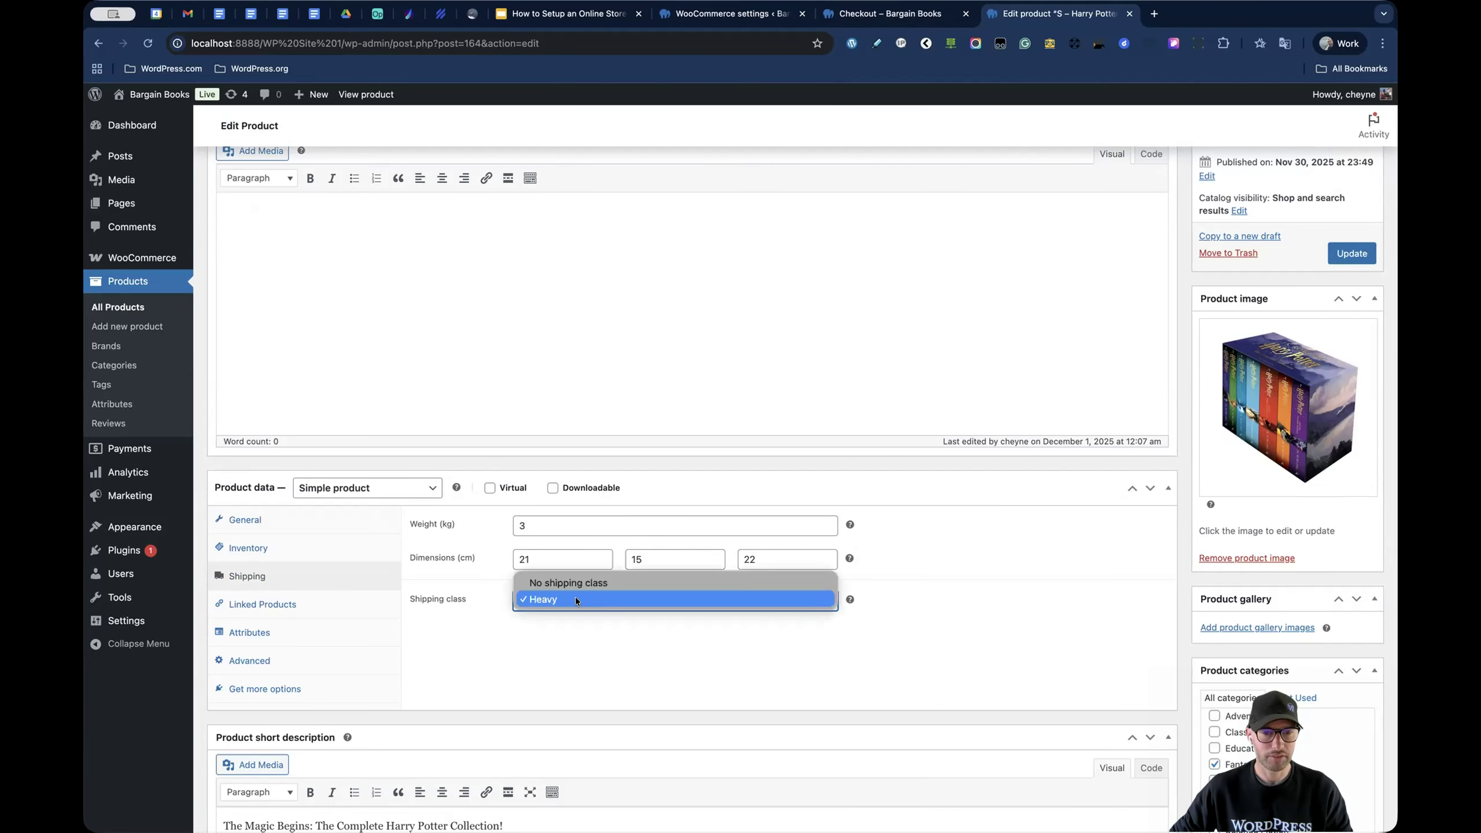
pyautogui.click(609, 582)
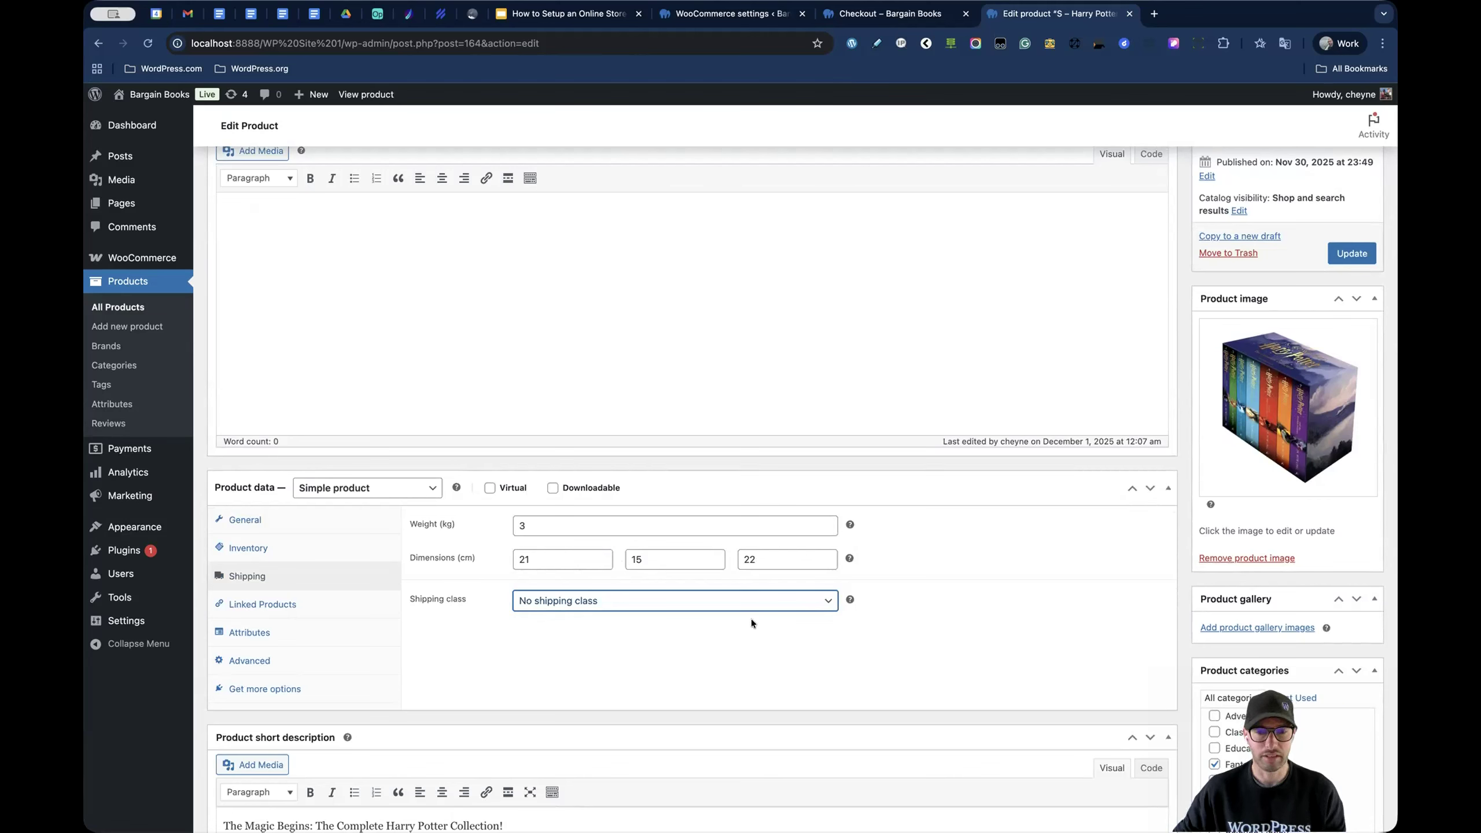
pyautogui.click(735, 595)
pyautogui.click(723, 614)
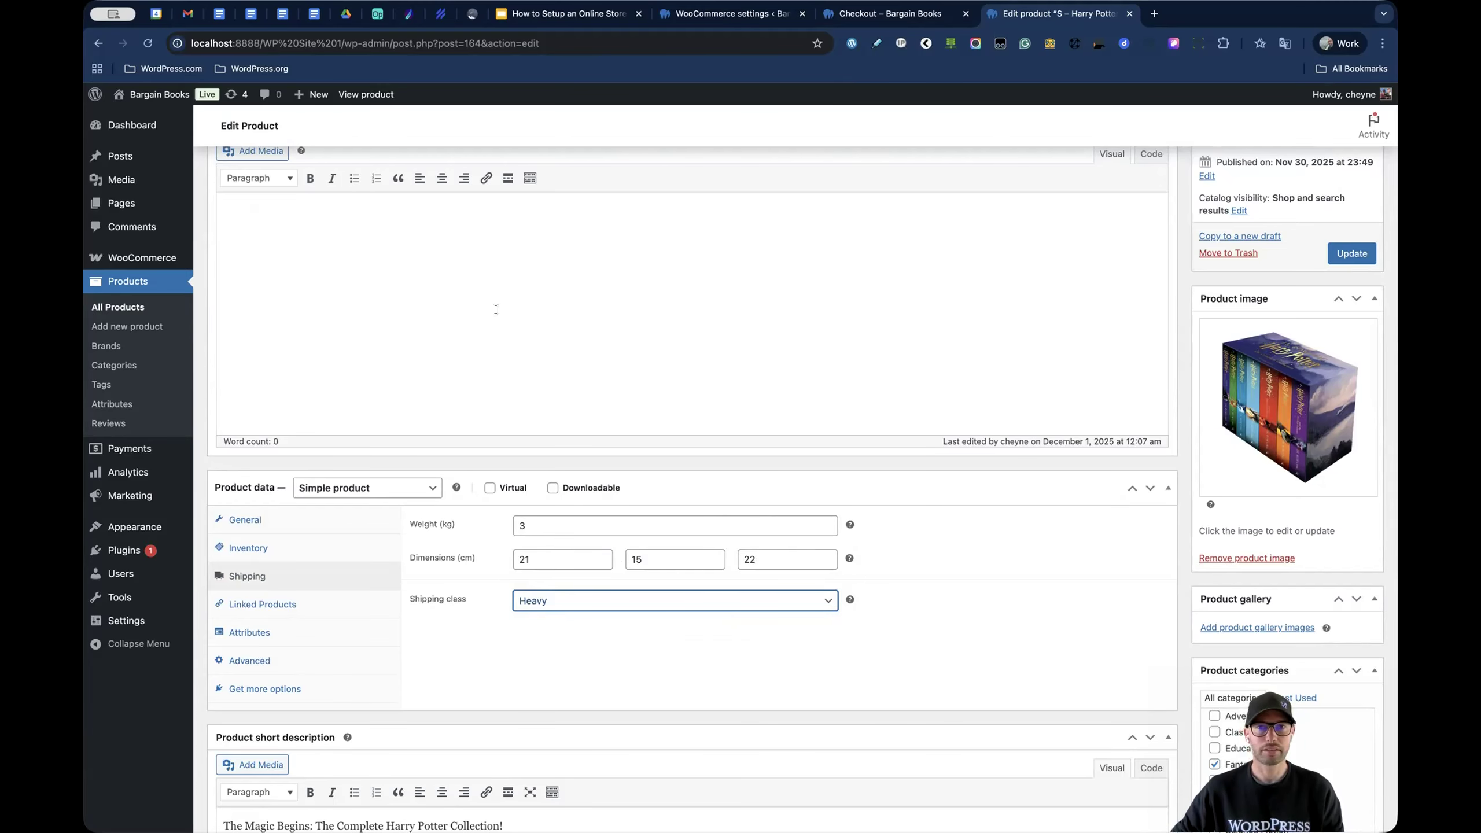
# - Close the product and checkout tabs and advance the Google Slides presentation to the Payment gateways slide
pyautogui.press('super+w')
pyautogui.press('super+w')
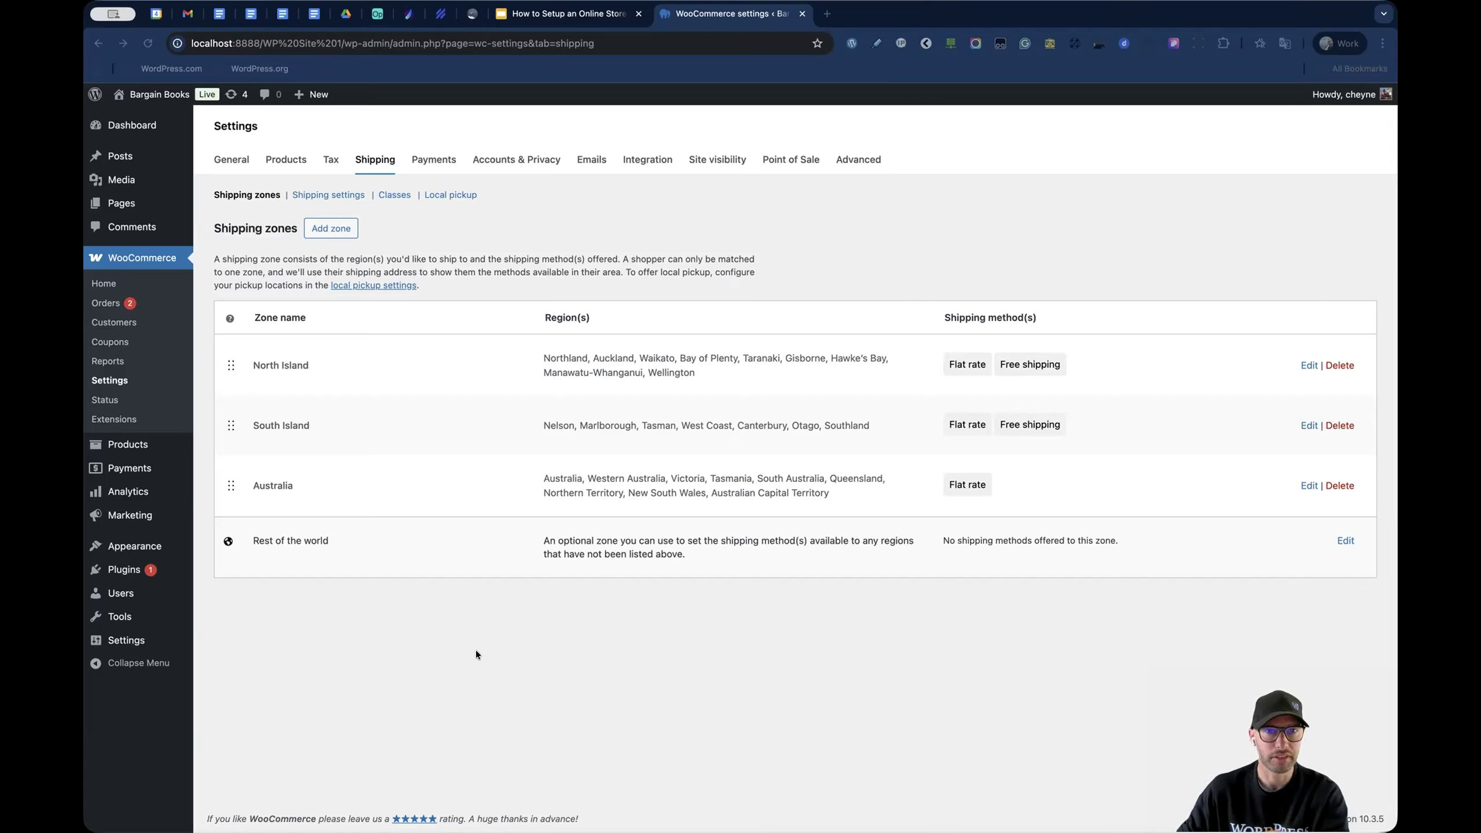
pyautogui.click(576, 17)
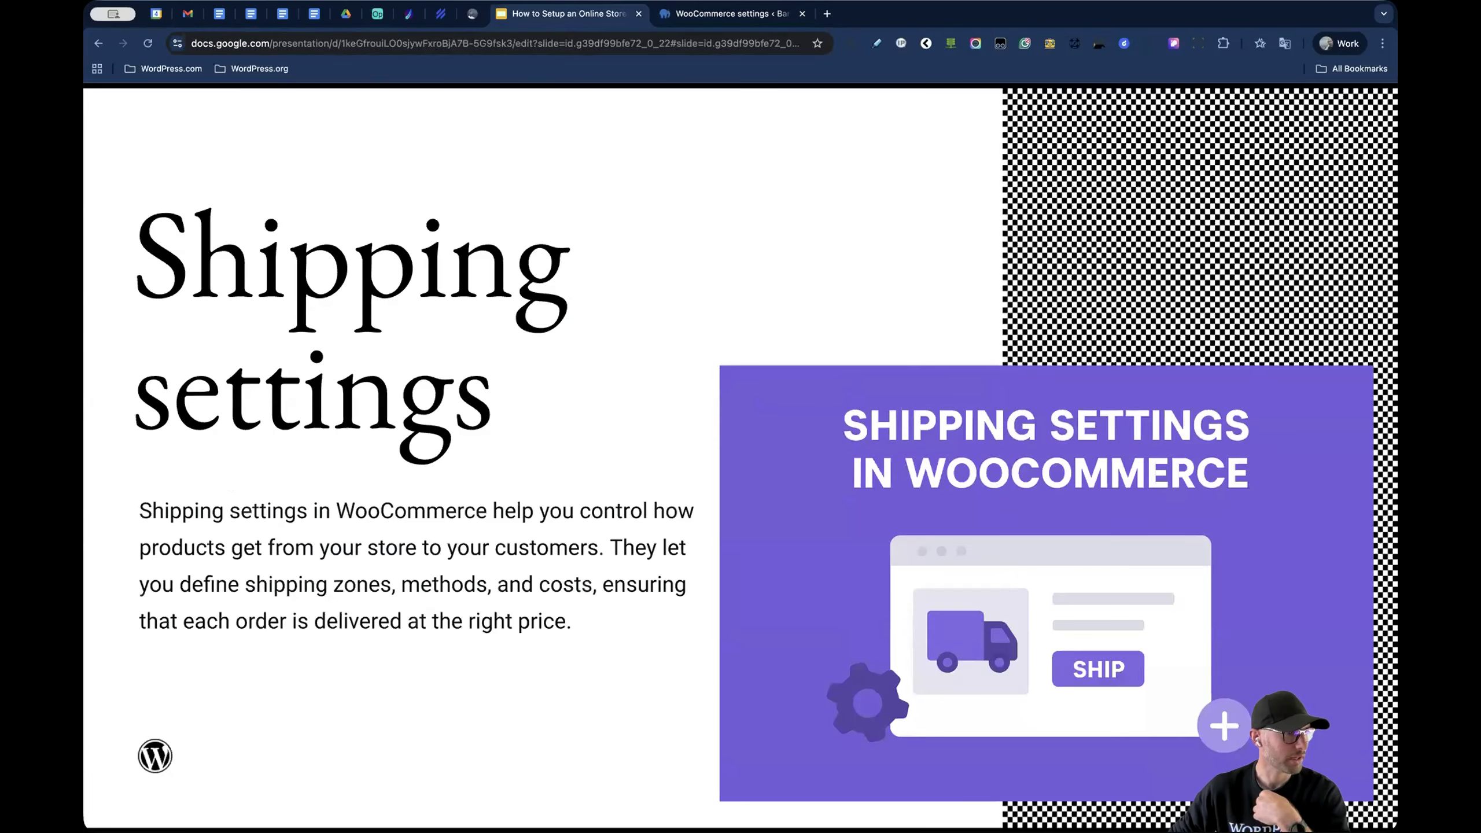
pyautogui.press('Right')
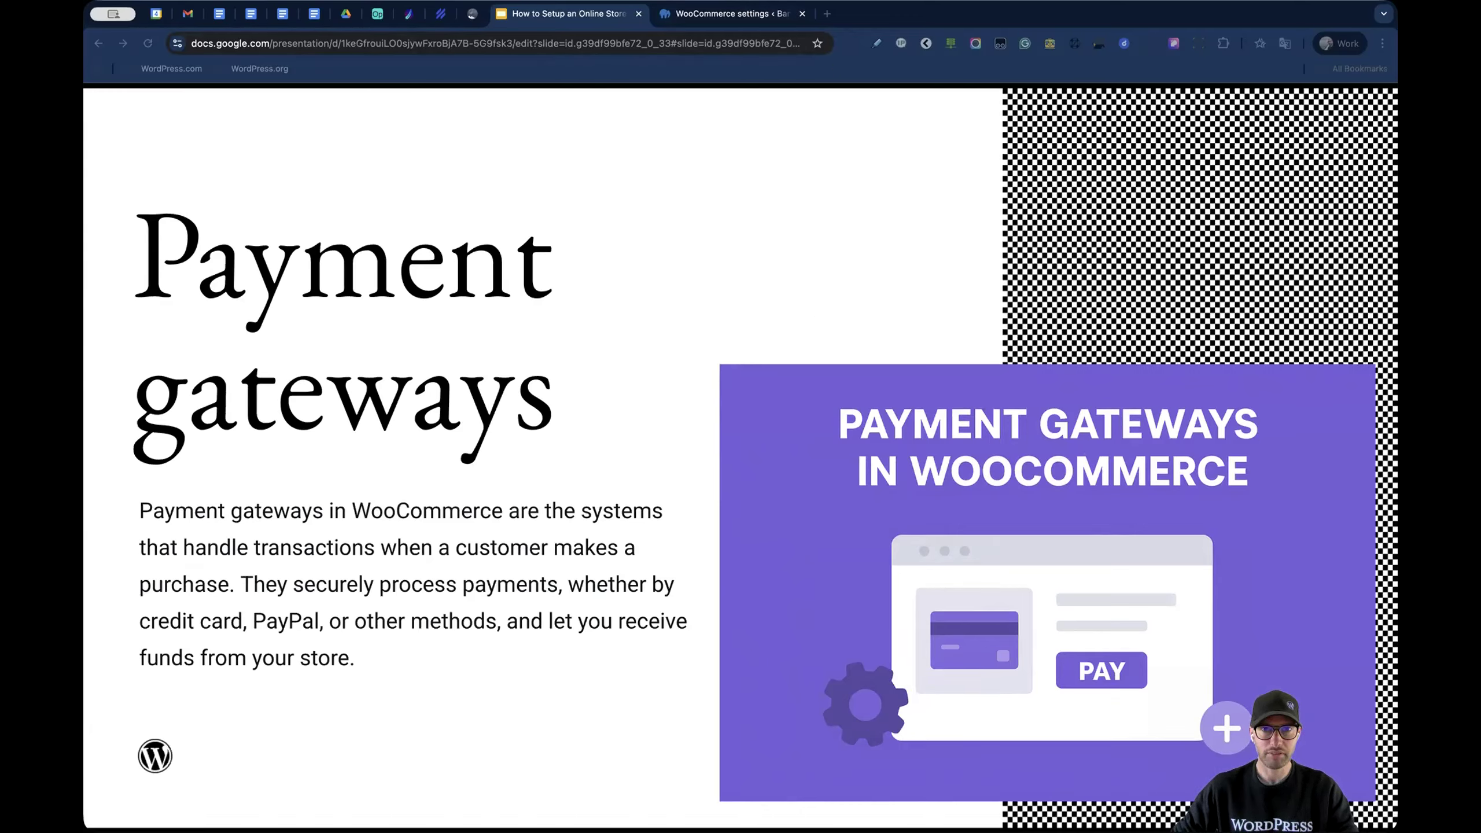
# - Open the store's WooCommerce payment settings and go from the additional payment options to the Woo marketplace's payment extensions
pyautogui.click(732, 16)
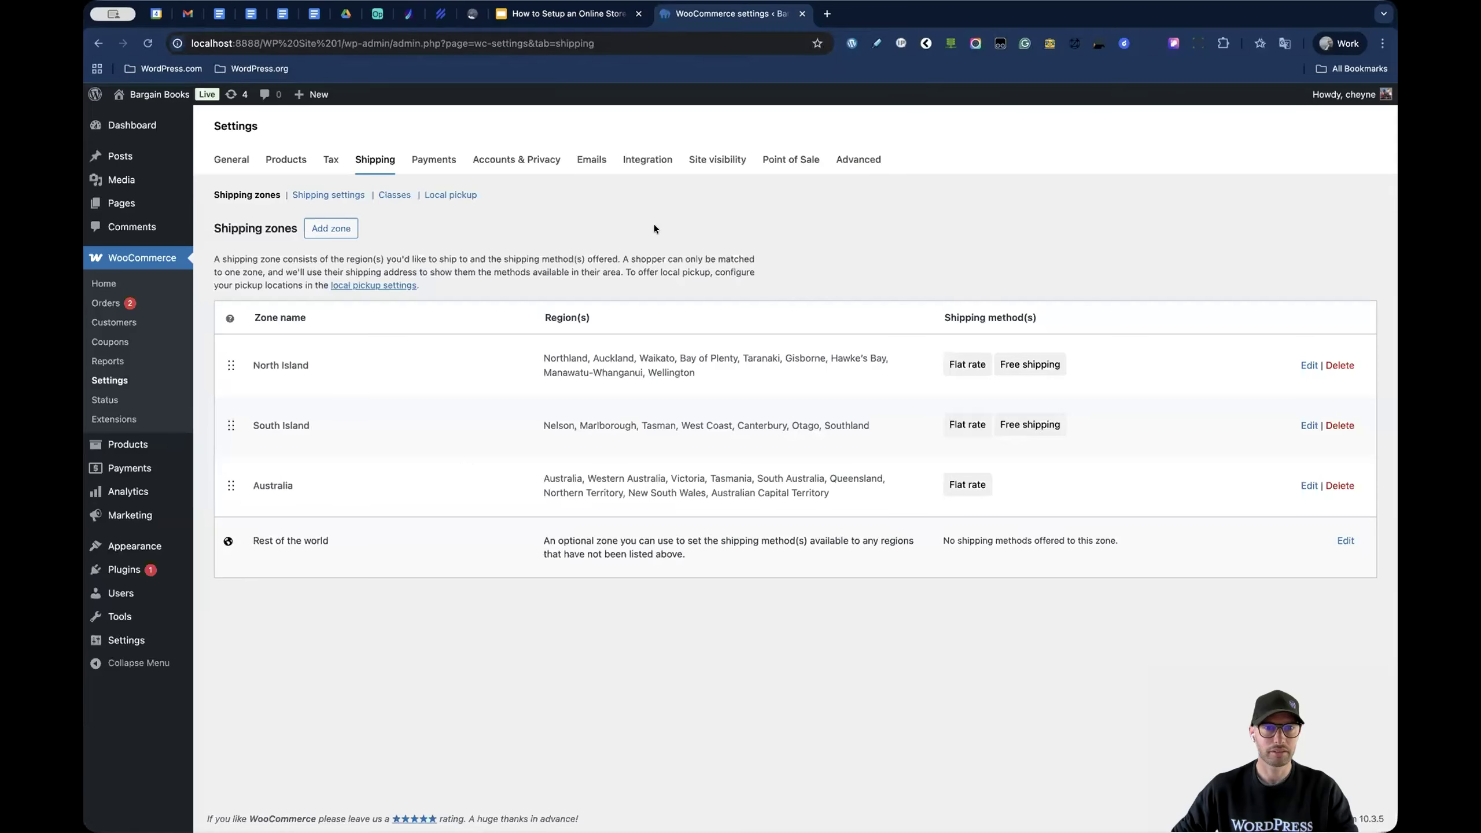
pyautogui.click(431, 160)
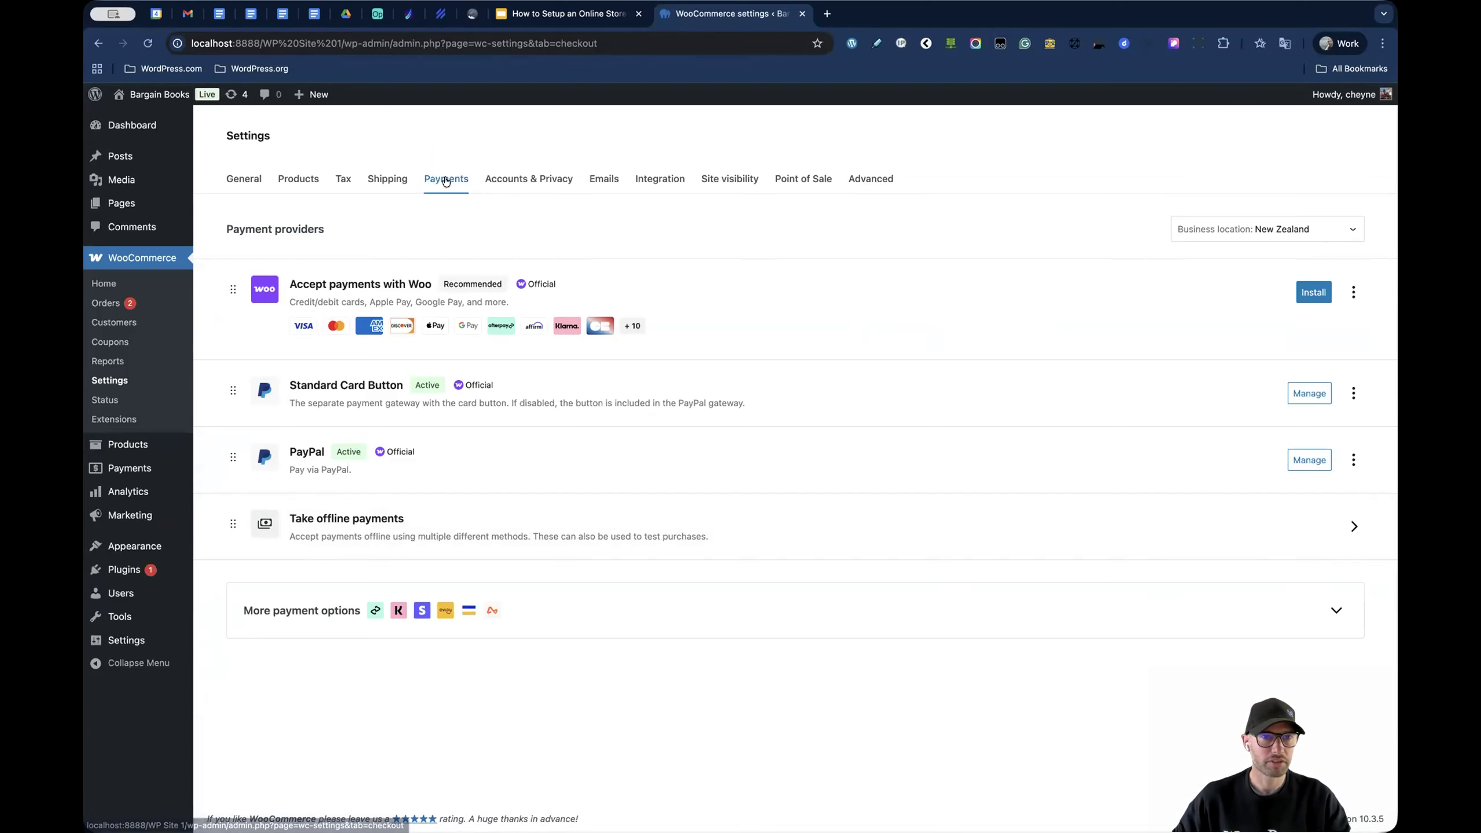
pyautogui.click(1331, 610)
pyautogui.scroll(-5, 1035, 598)
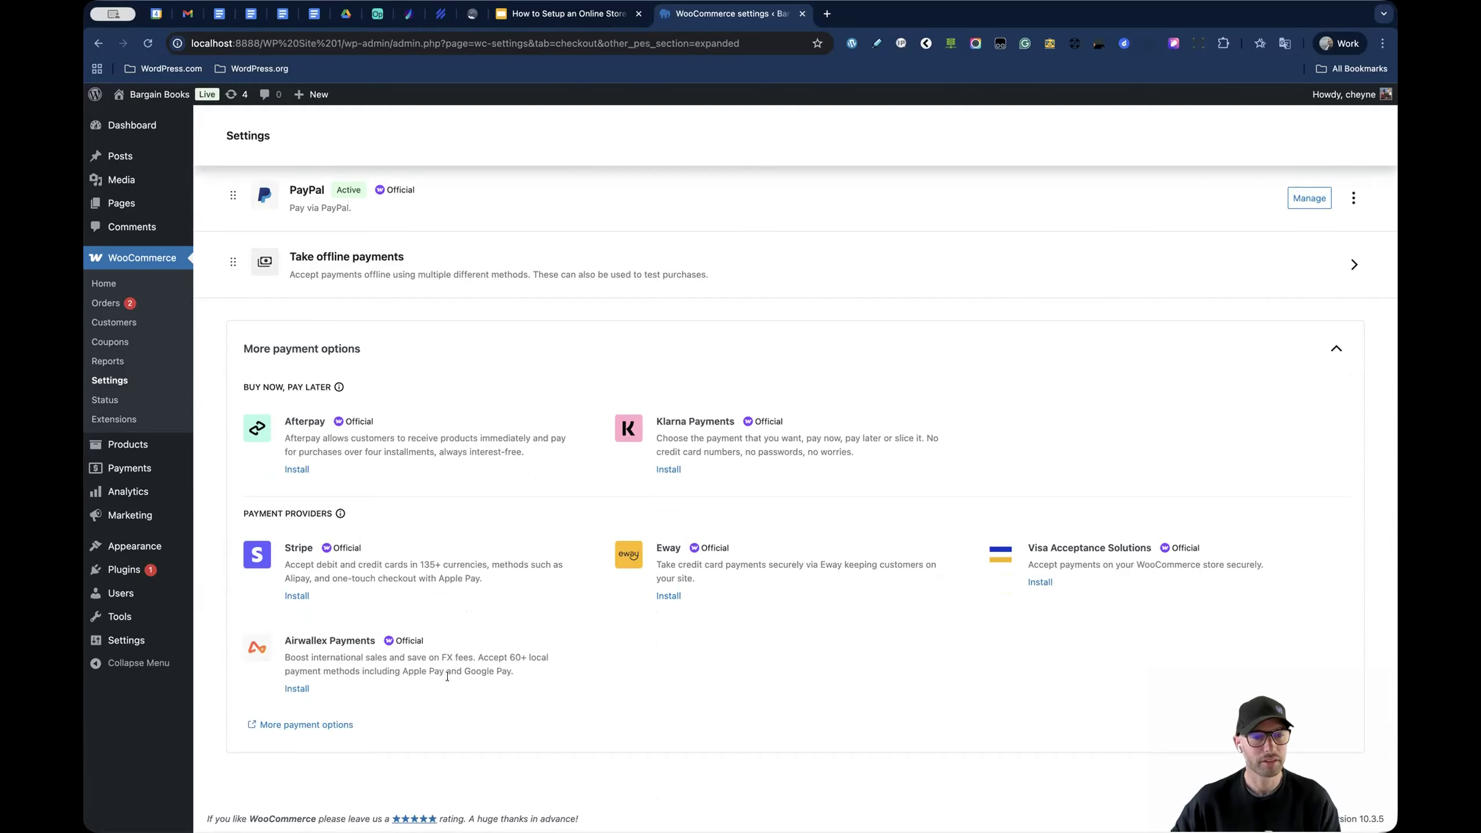
pyautogui.click(337, 725)
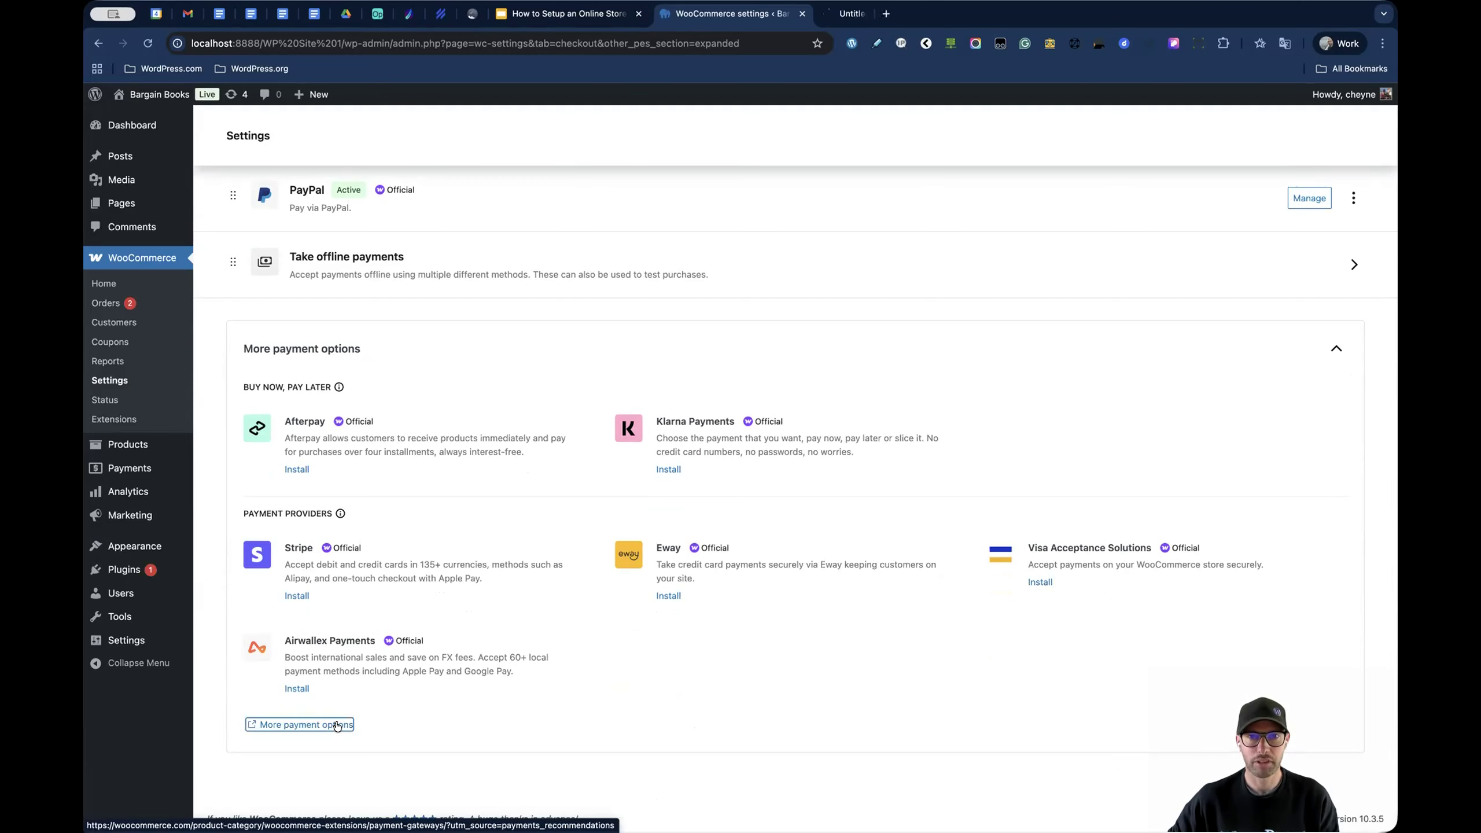
pyautogui.click(862, 13)
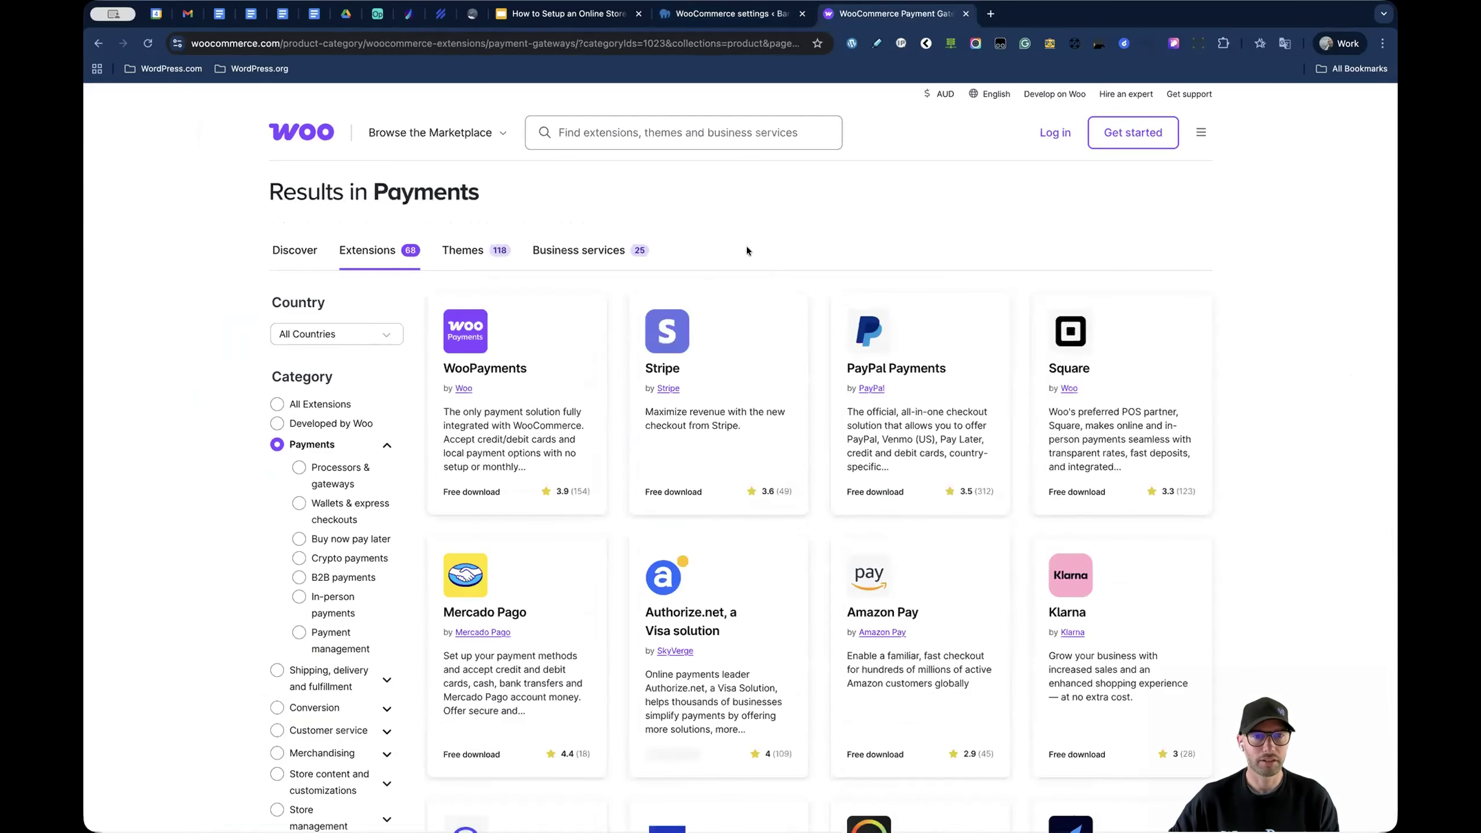
# - Filter the marketplace's payment extensions by New Zealand and browse the listed payment gateways
pyautogui.click(372, 333)
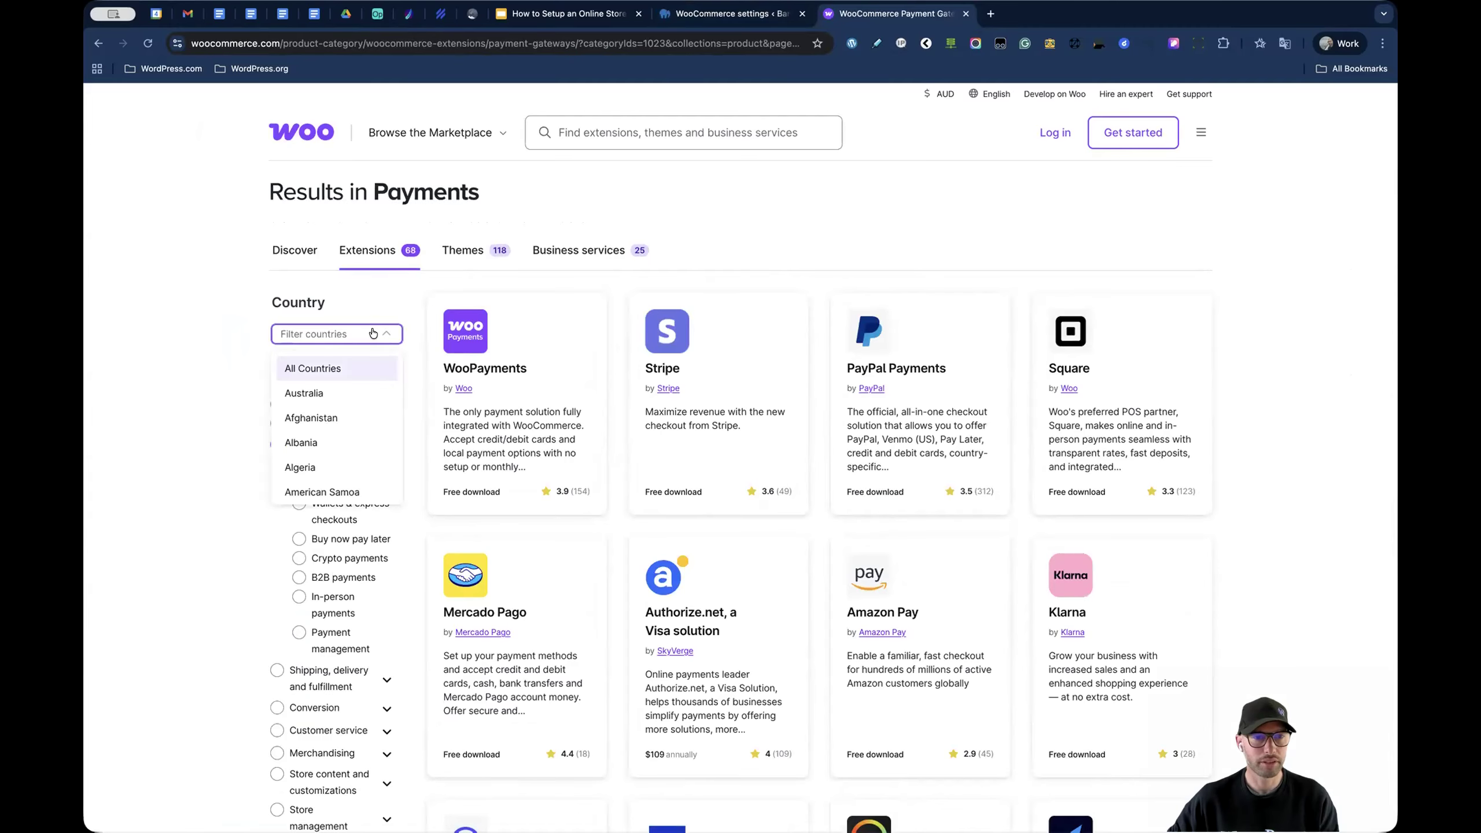
pyautogui.write('new')
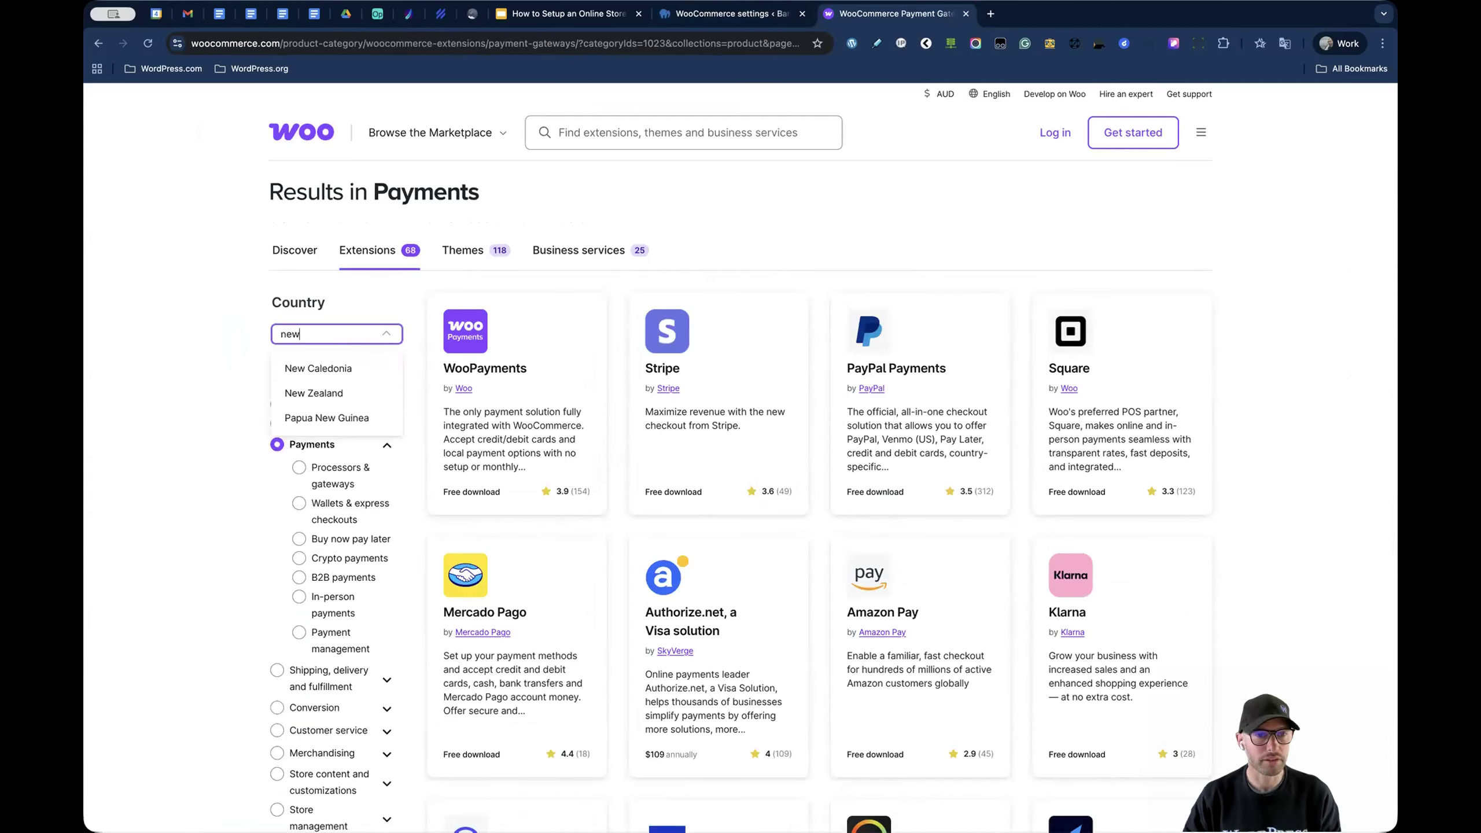
pyautogui.click(356, 393)
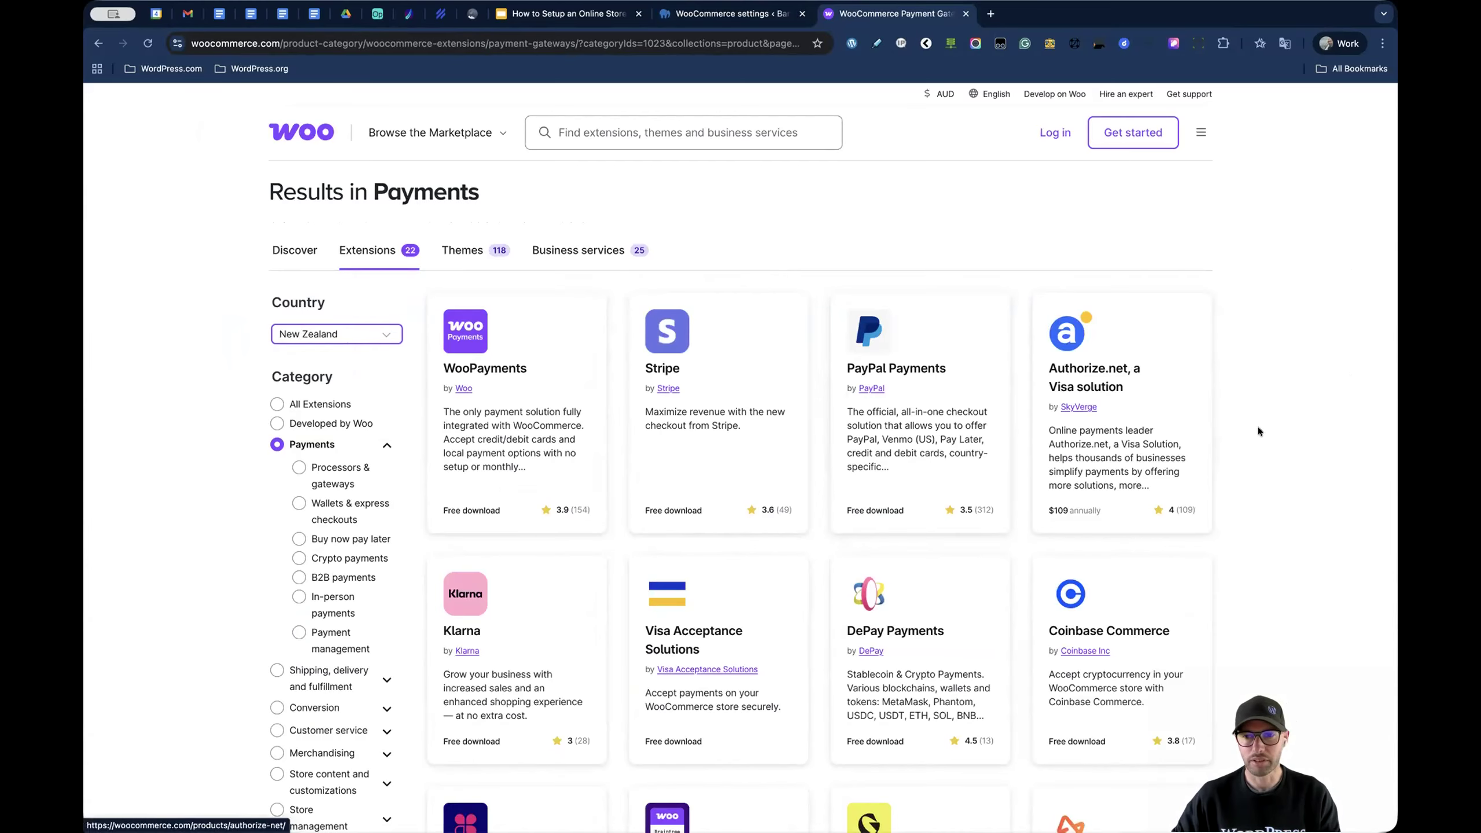
pyautogui.scroll(-3, 1247, 431)
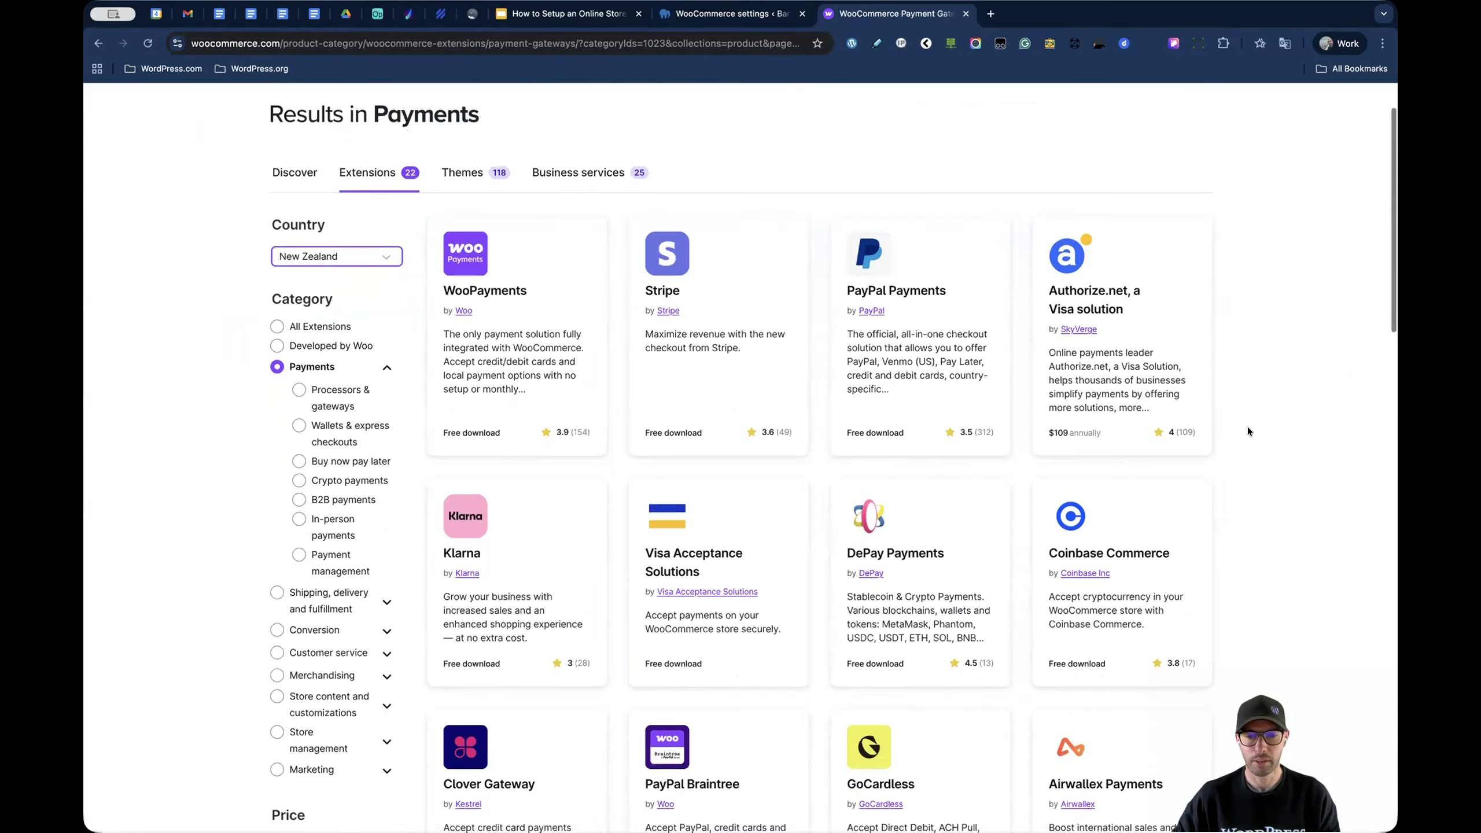
pyautogui.scroll(1, 1247, 432)
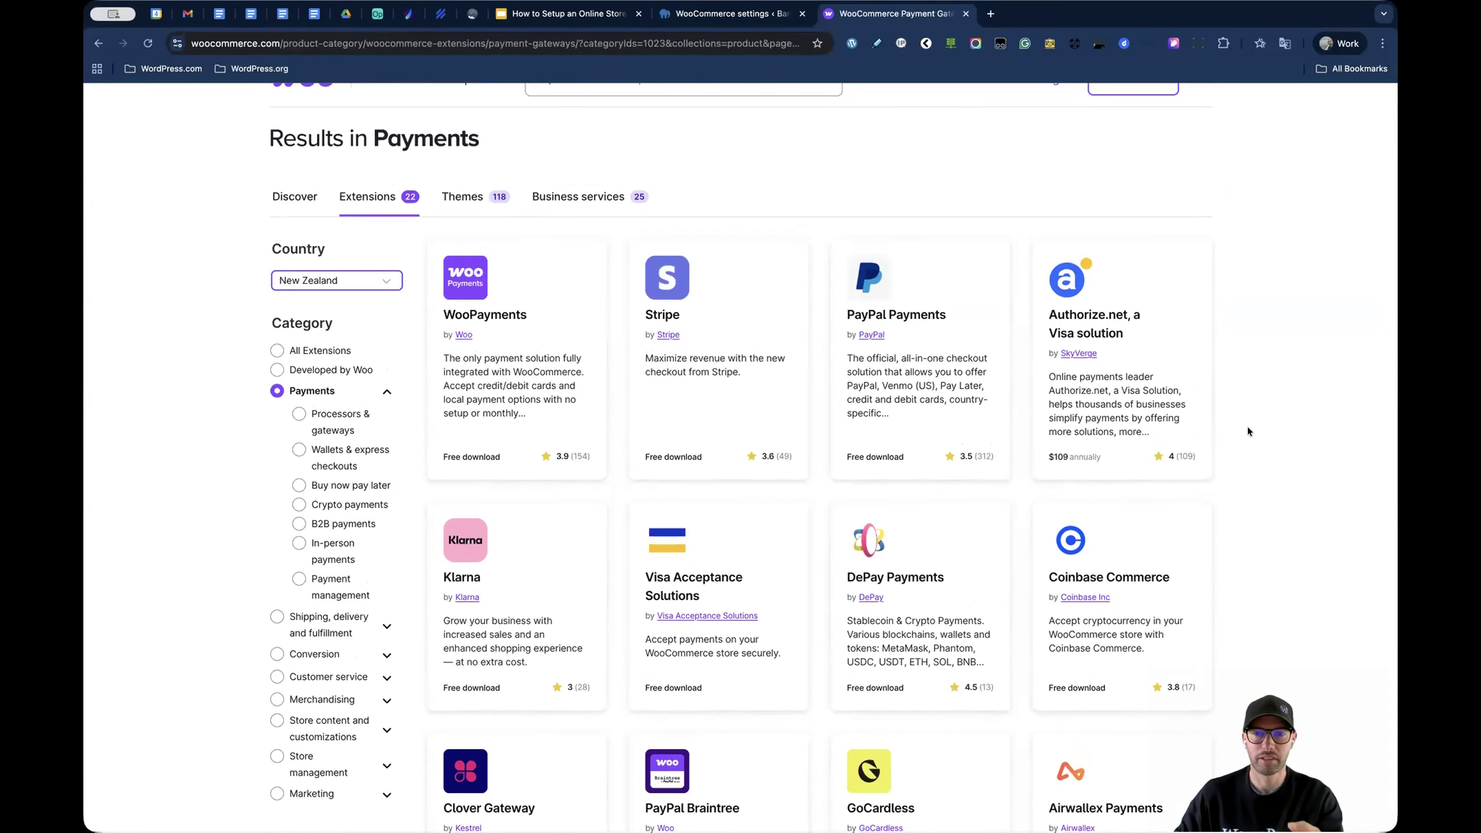
pyautogui.scroll(-1, 1247, 428)
pyautogui.scroll(-3, 1247, 430)
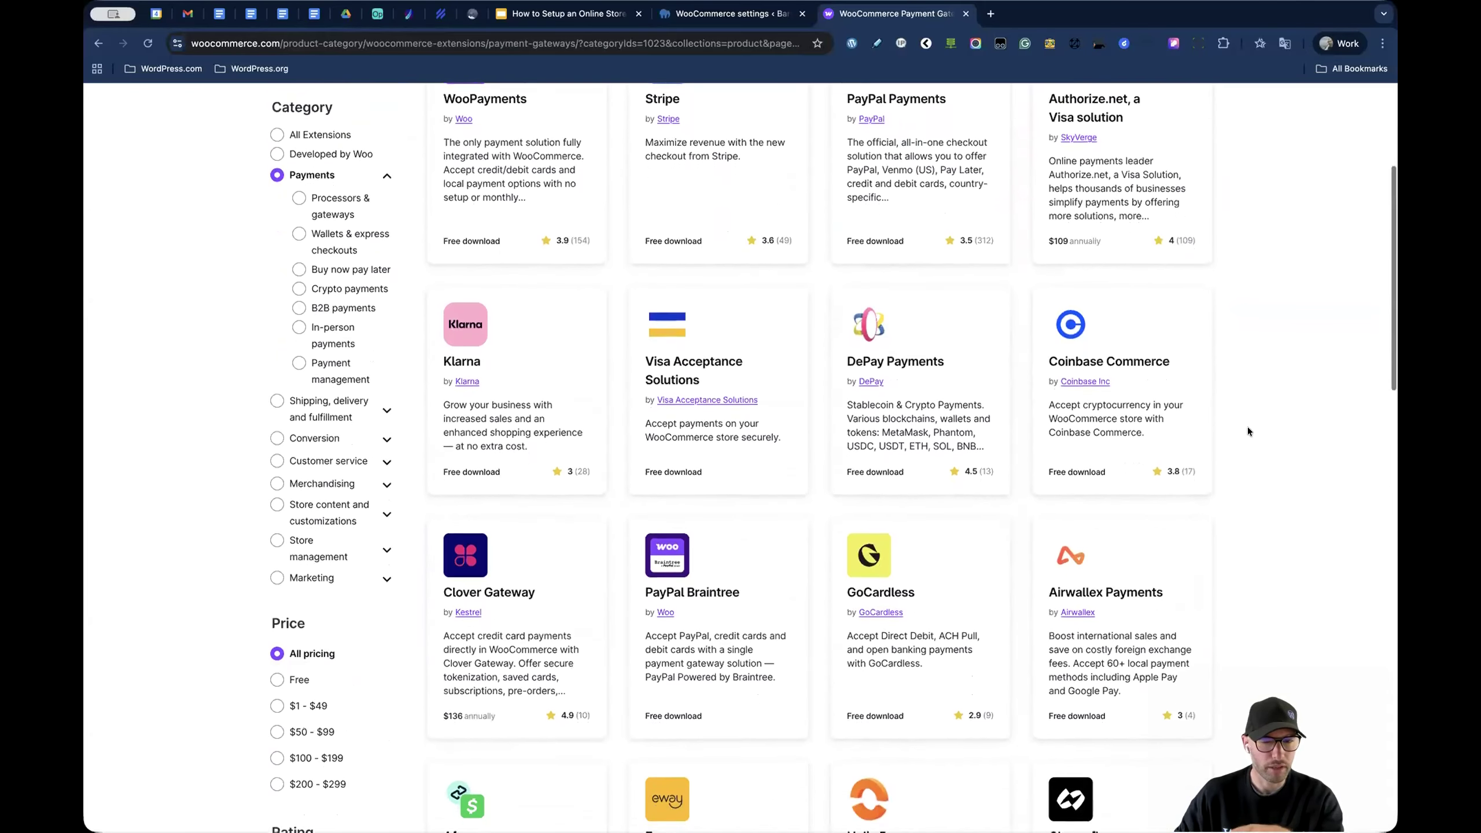
pyautogui.scroll(-5, 1247, 430)
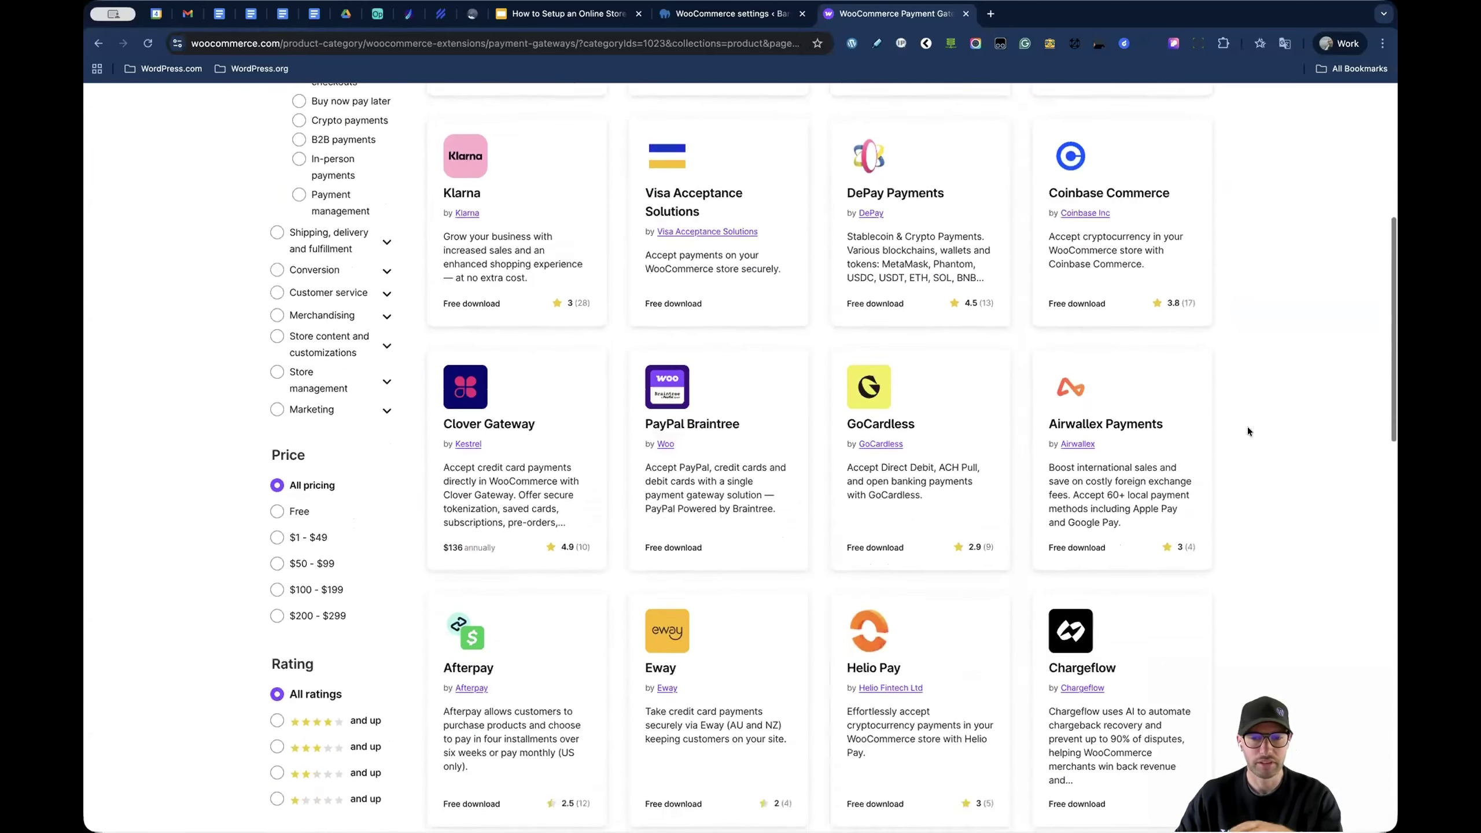
pyautogui.scroll(10, 1247, 430)
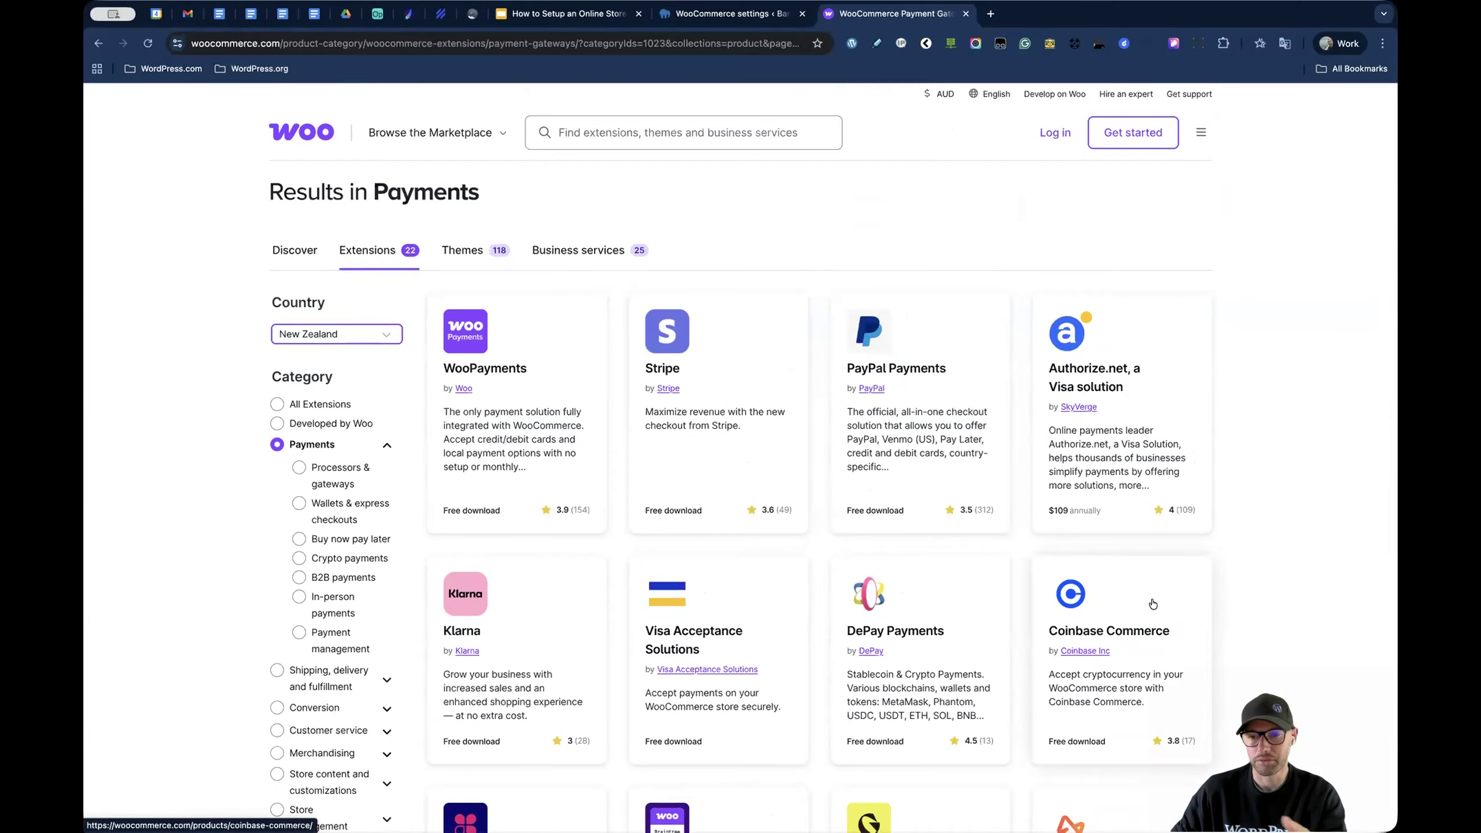
# - Look through the rest of the New Zealand payment gateways in the Woo marketplace and close the marketplace page
pyautogui.scroll(-4, 1154, 604)
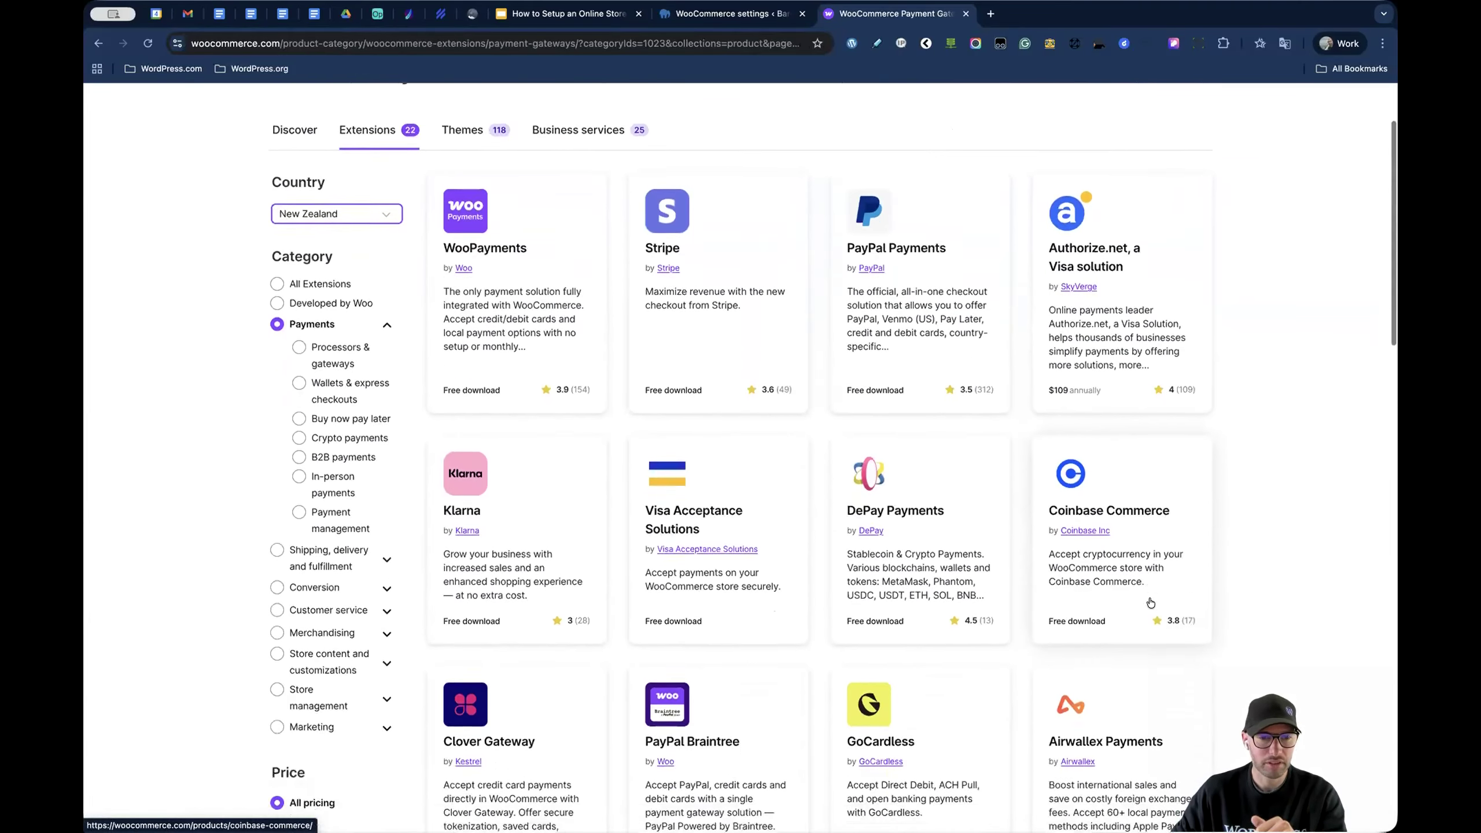
pyautogui.scroll(-6, 571, 491)
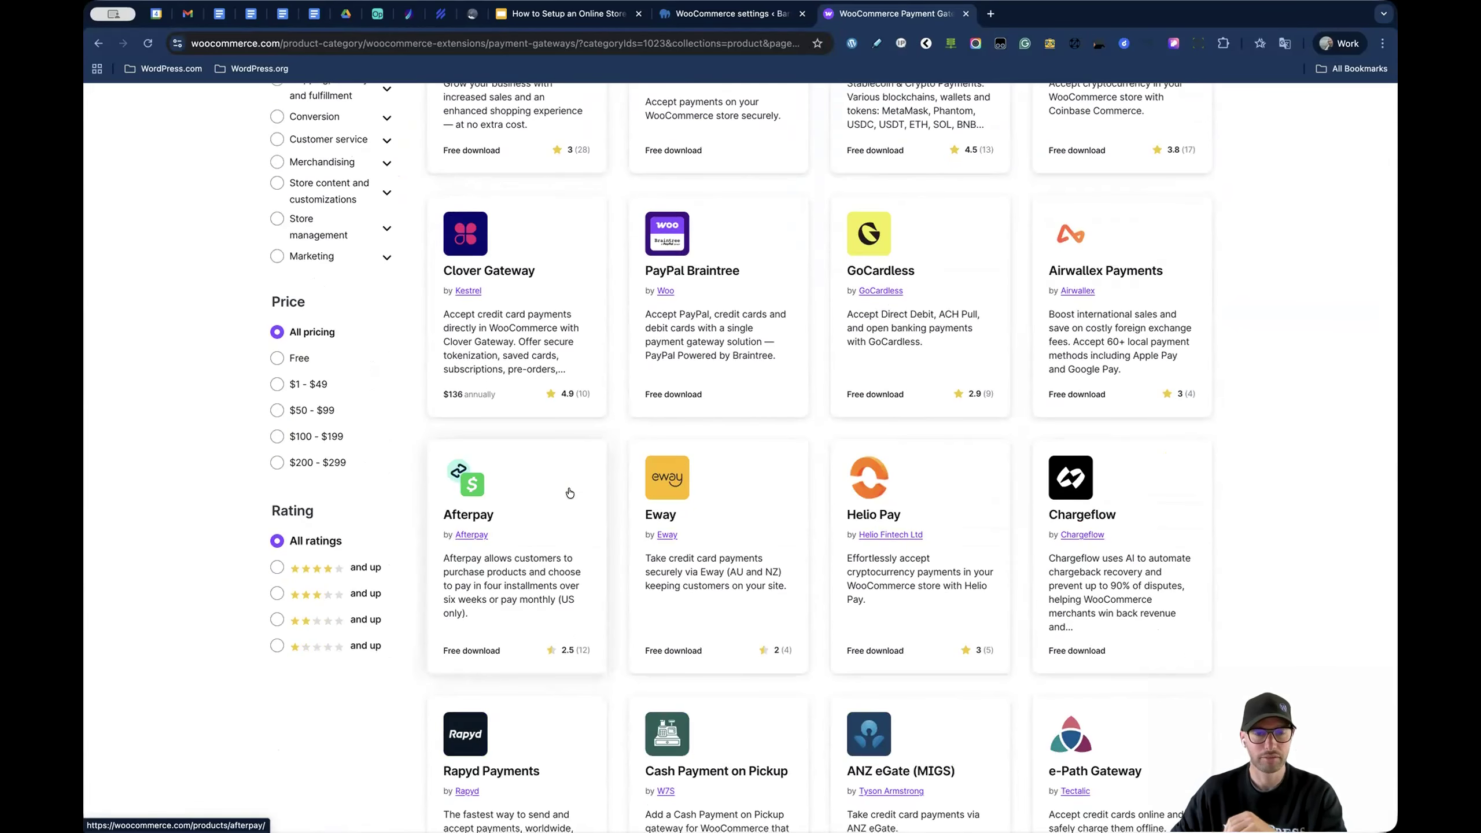
pyautogui.scroll(-3, 569, 493)
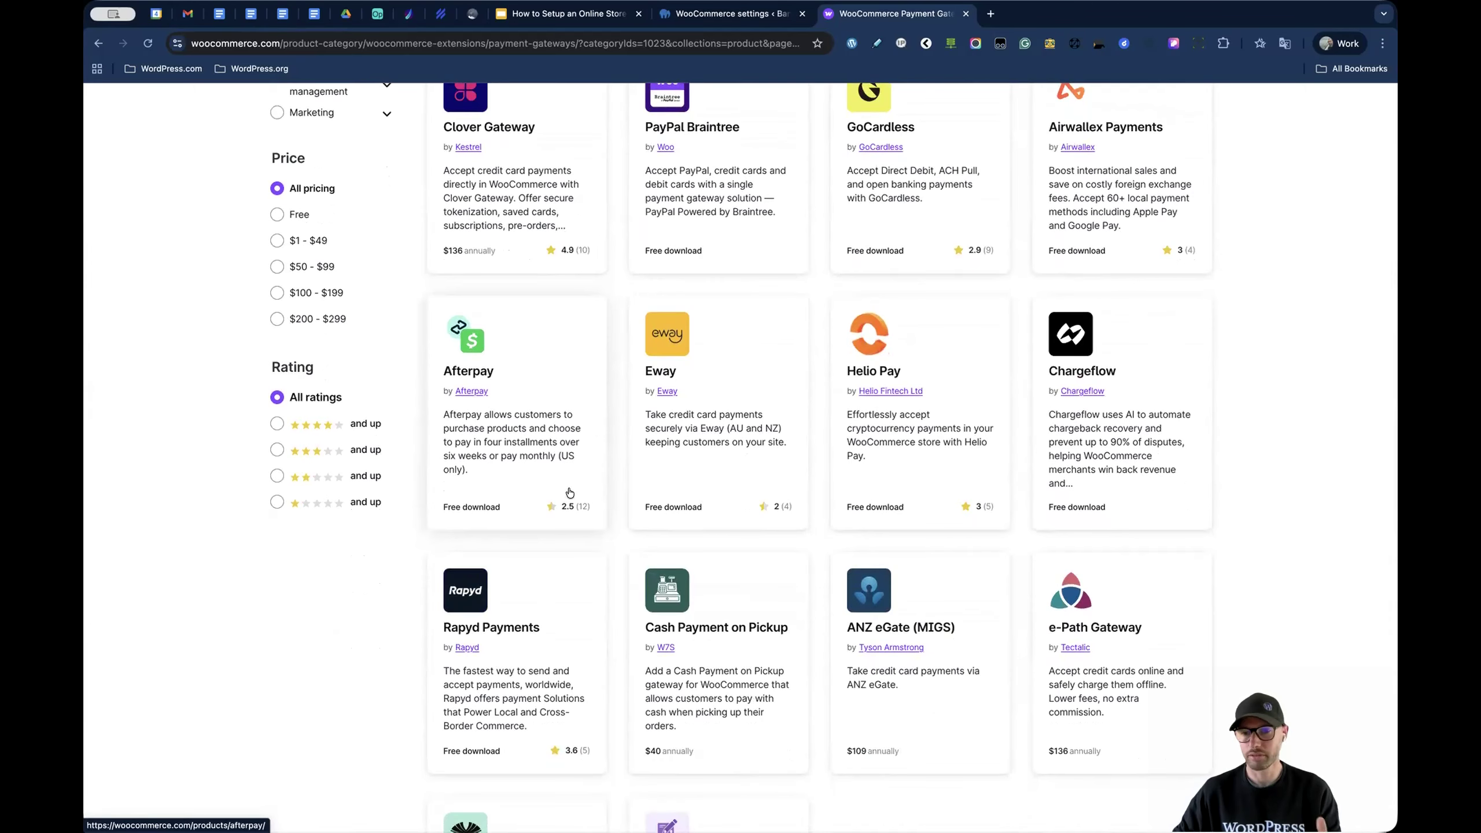
pyautogui.scroll(-3, 751, 496)
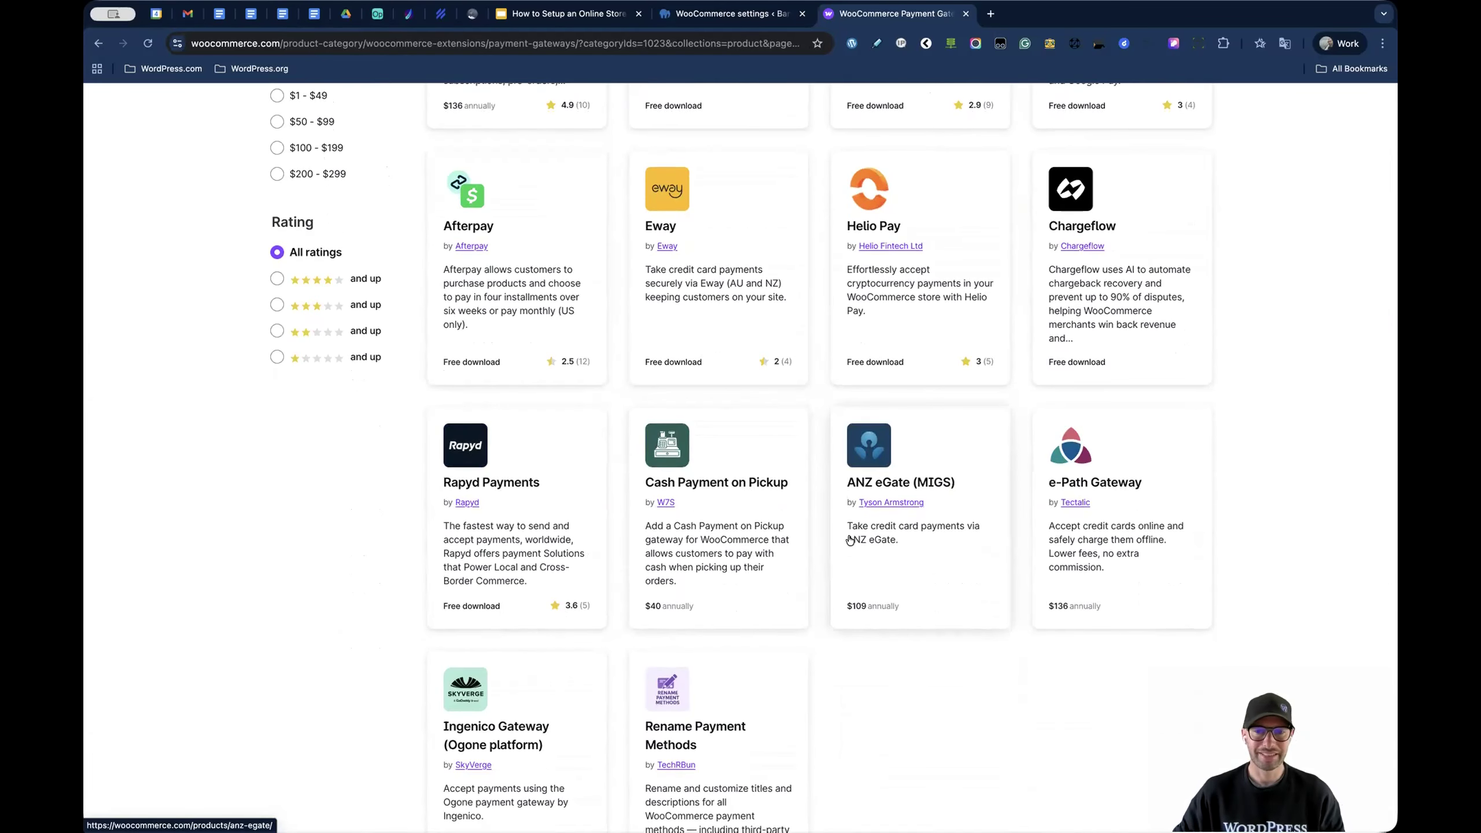
pyautogui.scroll(12, 849, 549)
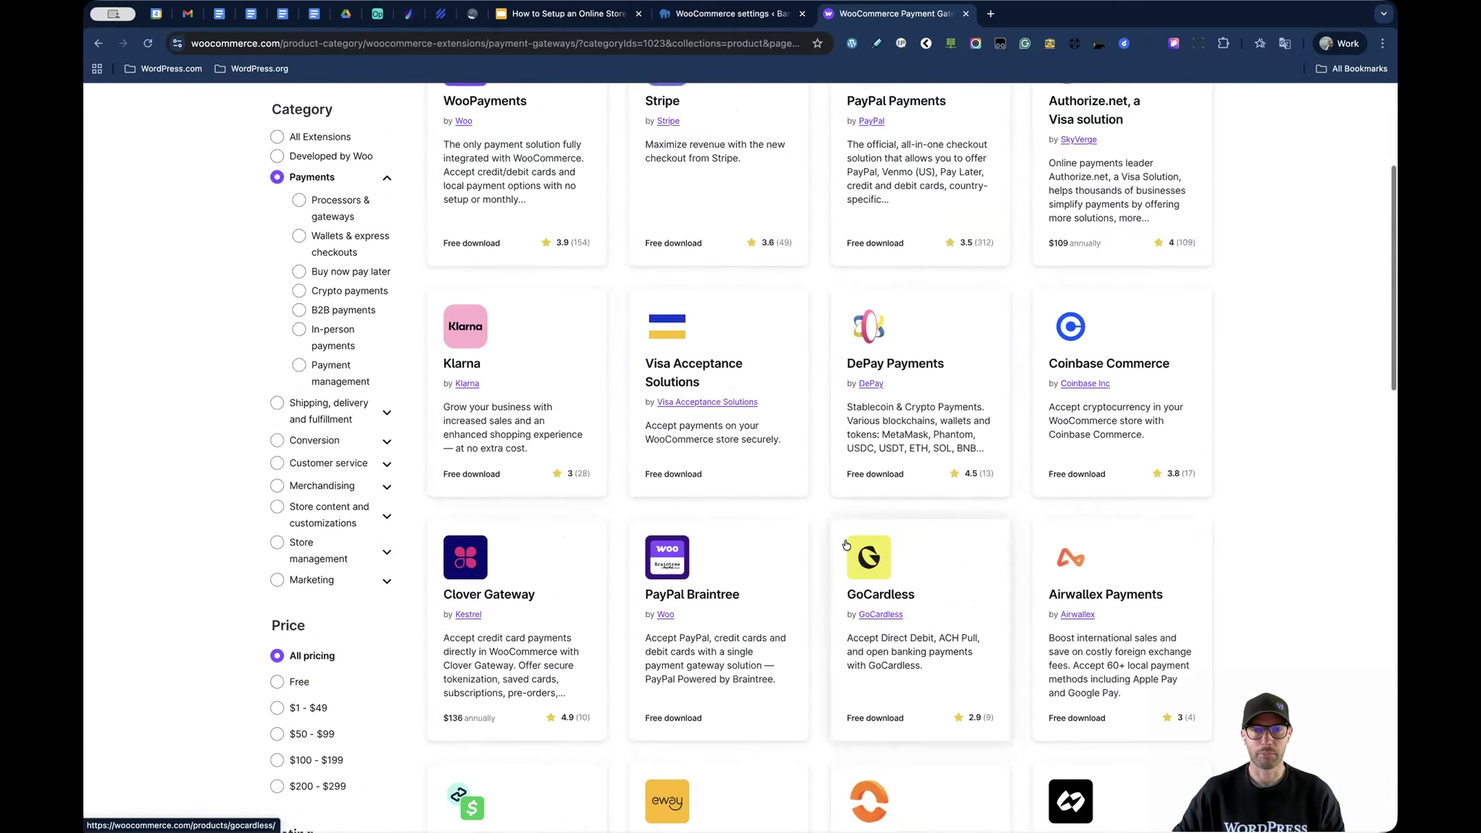
pyautogui.scroll(3, 828, 545)
pyautogui.scroll(1, 826, 545)
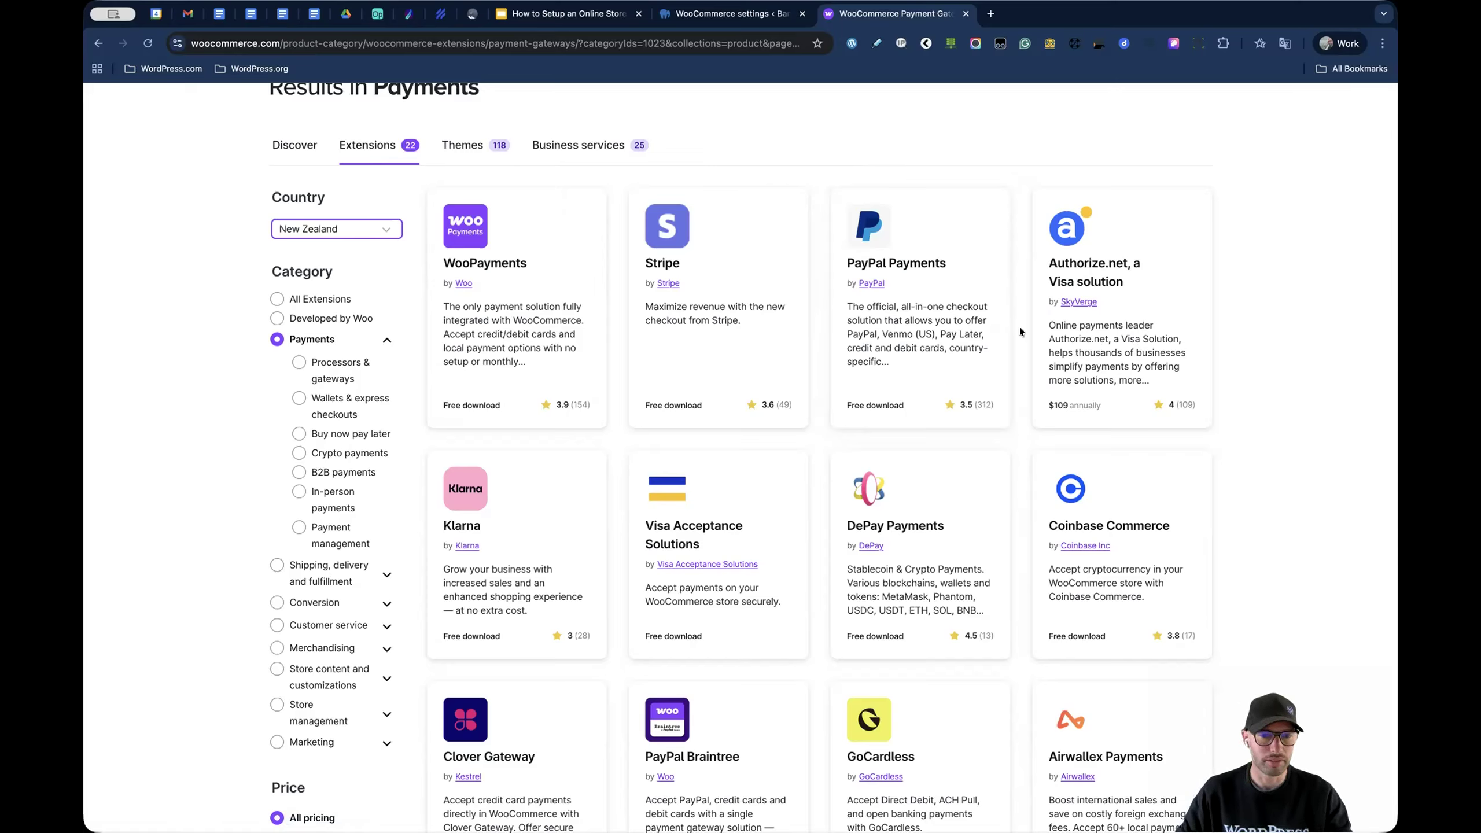
pyautogui.click(965, 14)
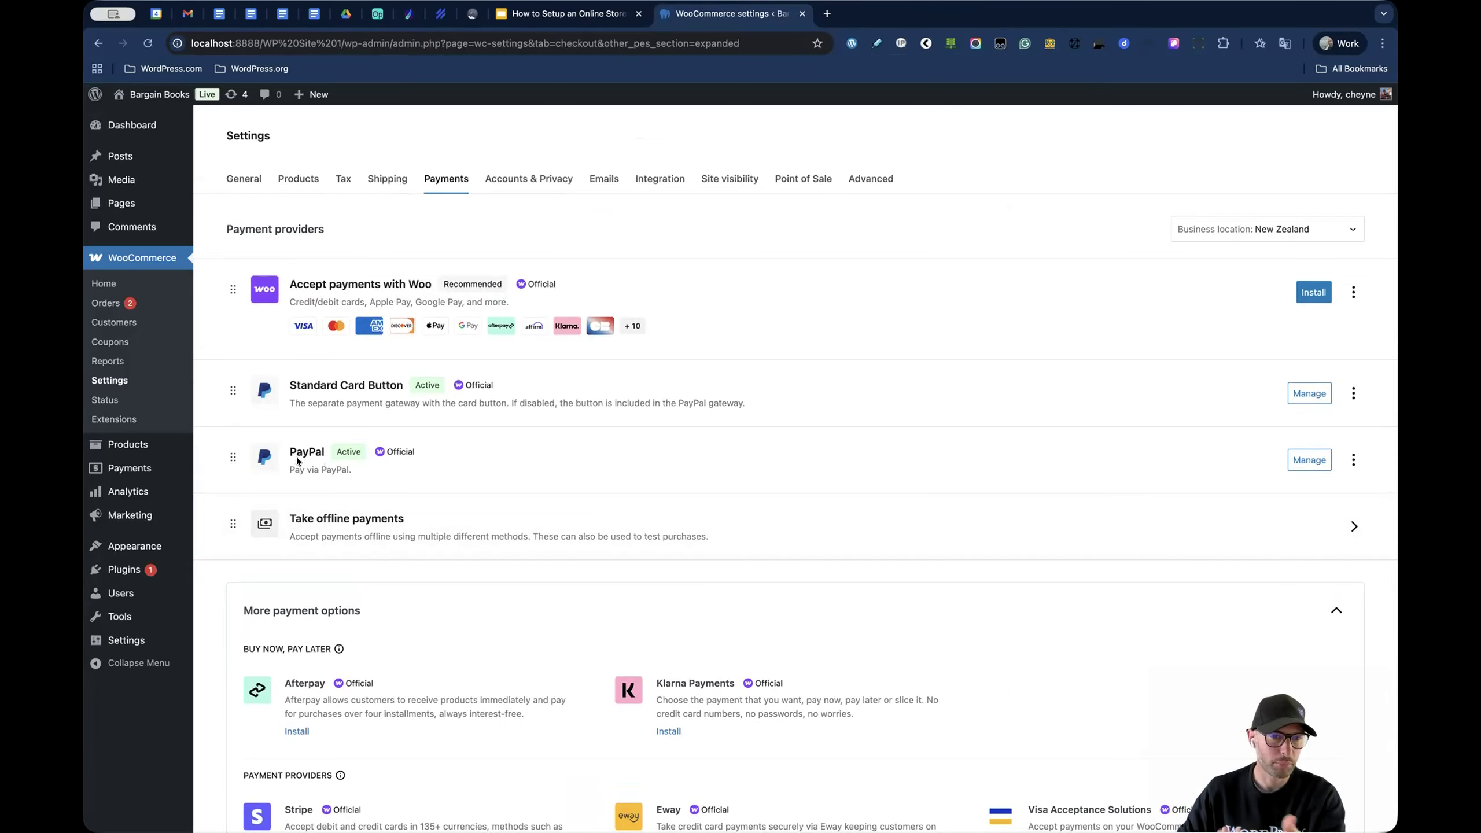
# - Check the WooCommerce PayPal Payments plugin among the site's installed plugins and return to the WooCommerce payment settings
pyautogui.moveTo(291, 453); pyautogui.dragTo(316, 449)
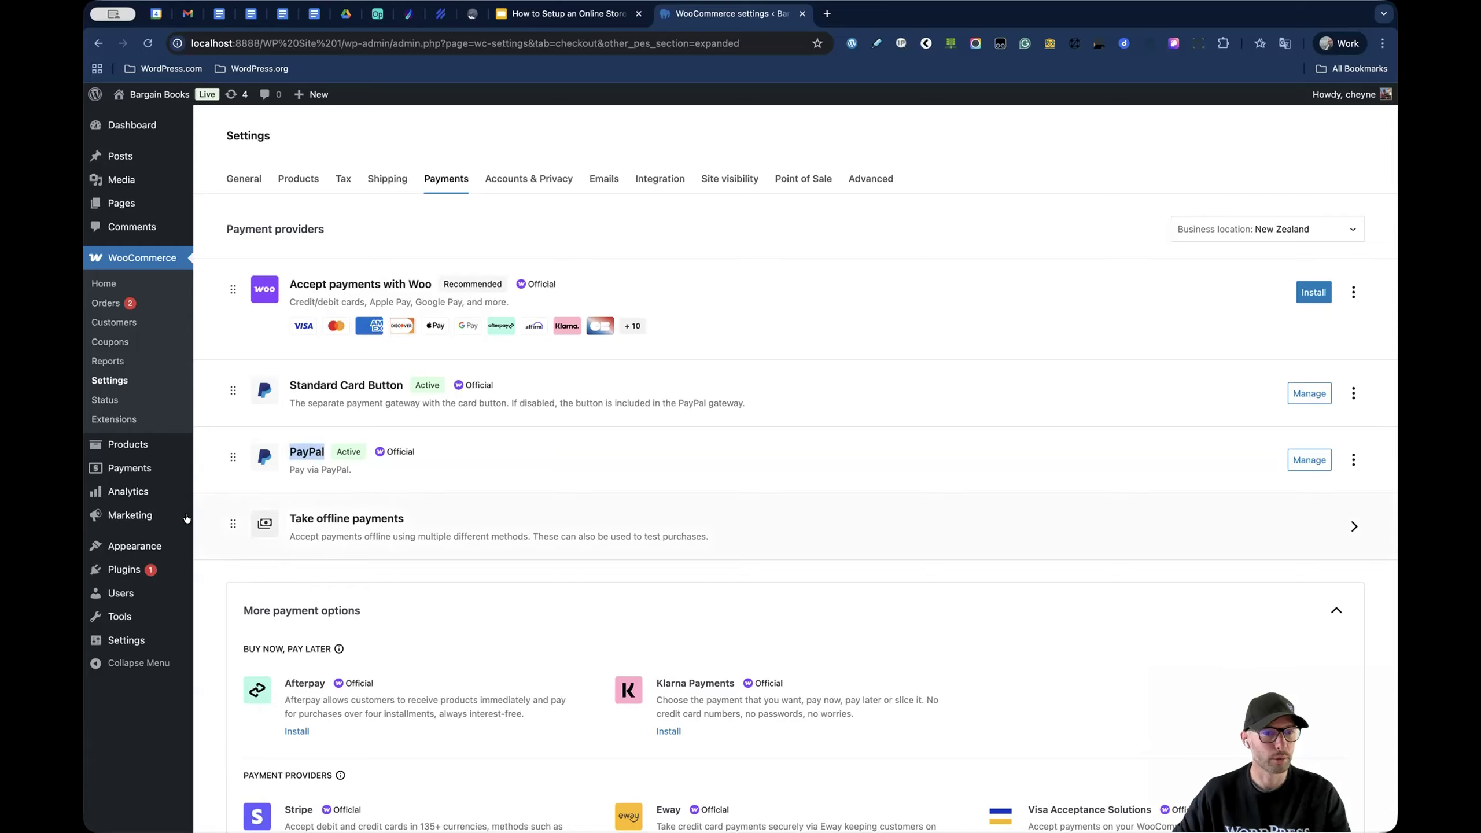
pyautogui.click(217, 572)
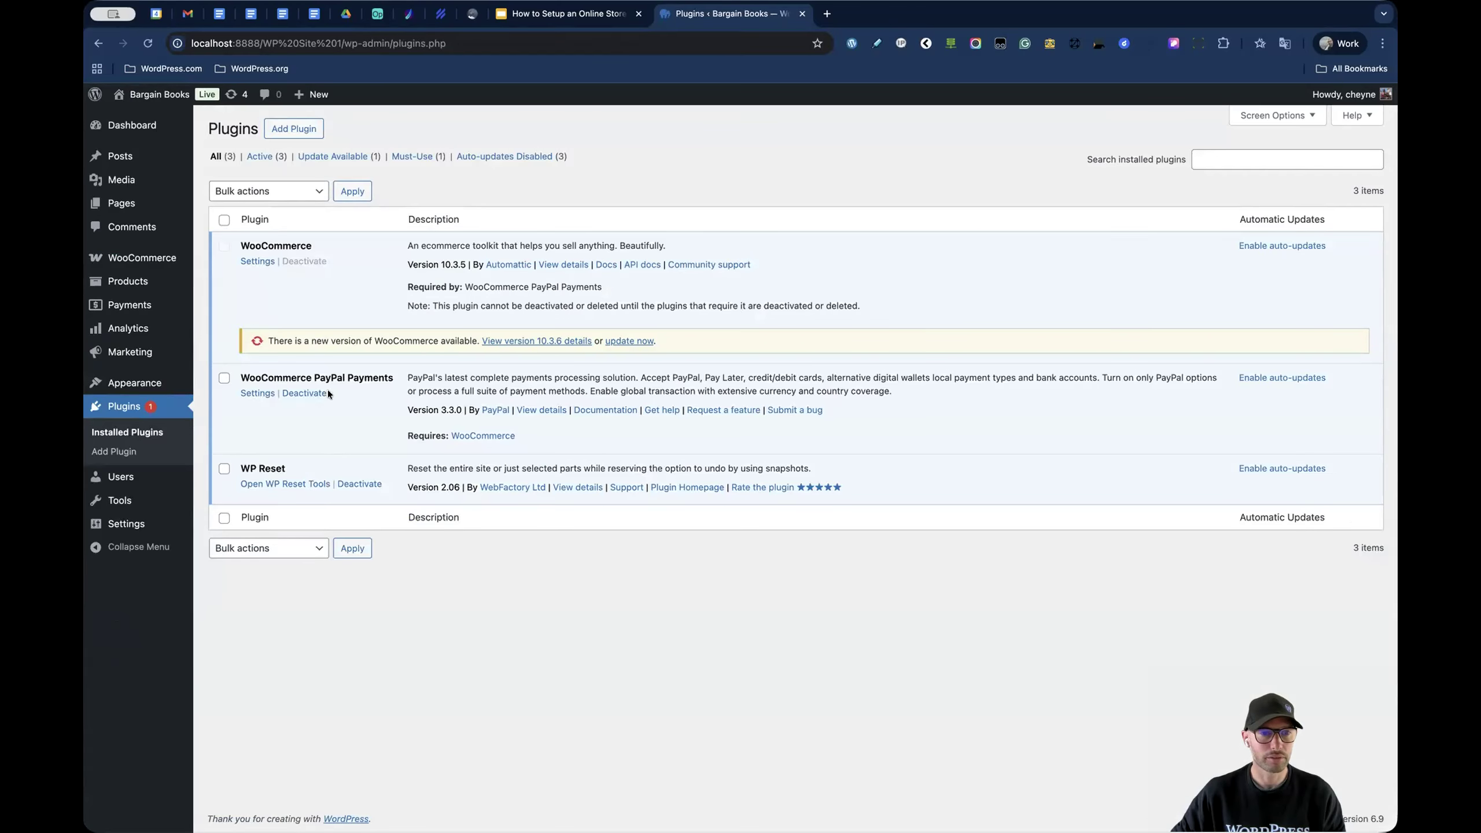
pyautogui.tripleClick(272, 376)
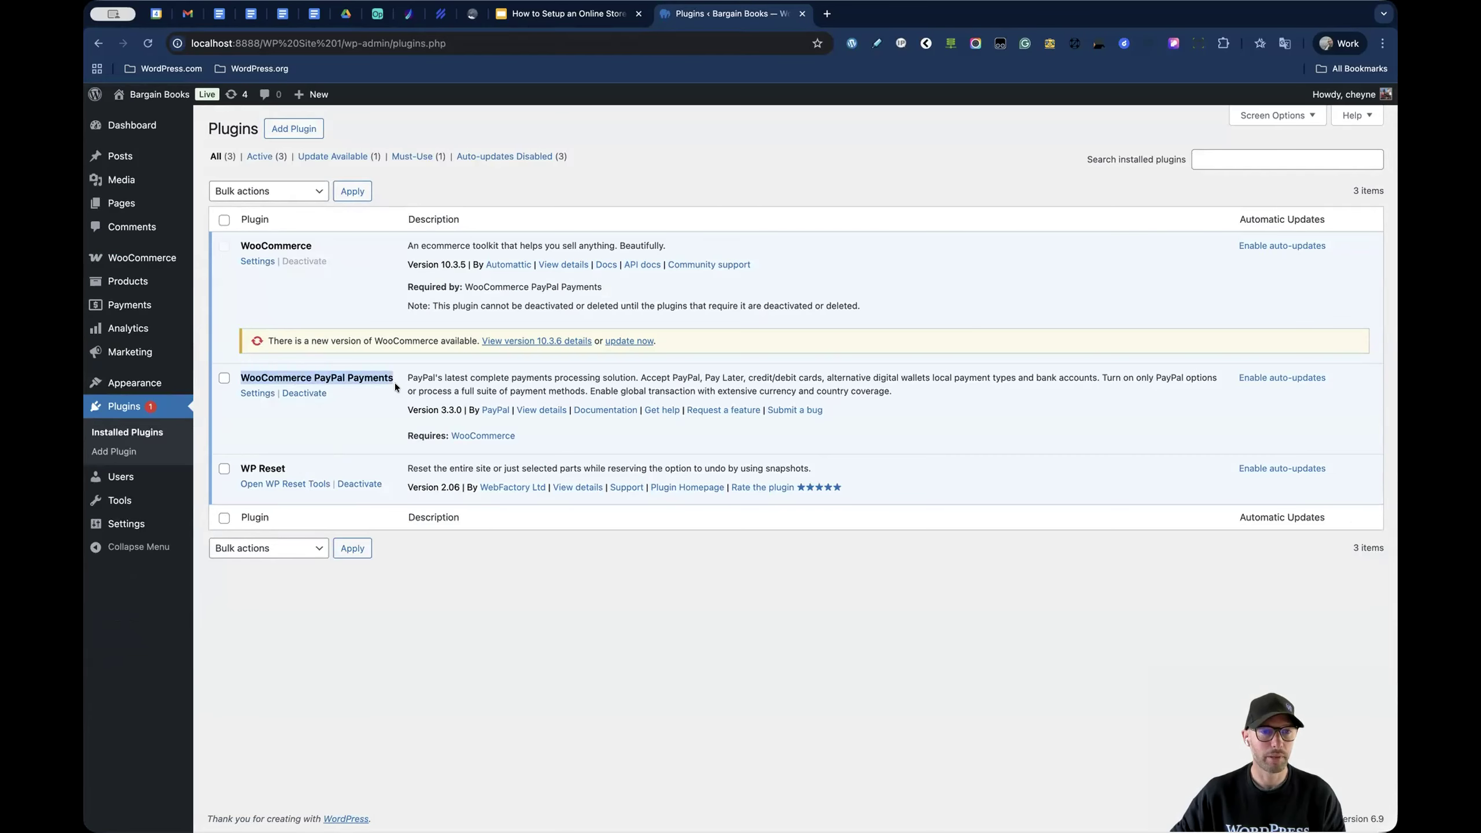
pyautogui.click(734, 634)
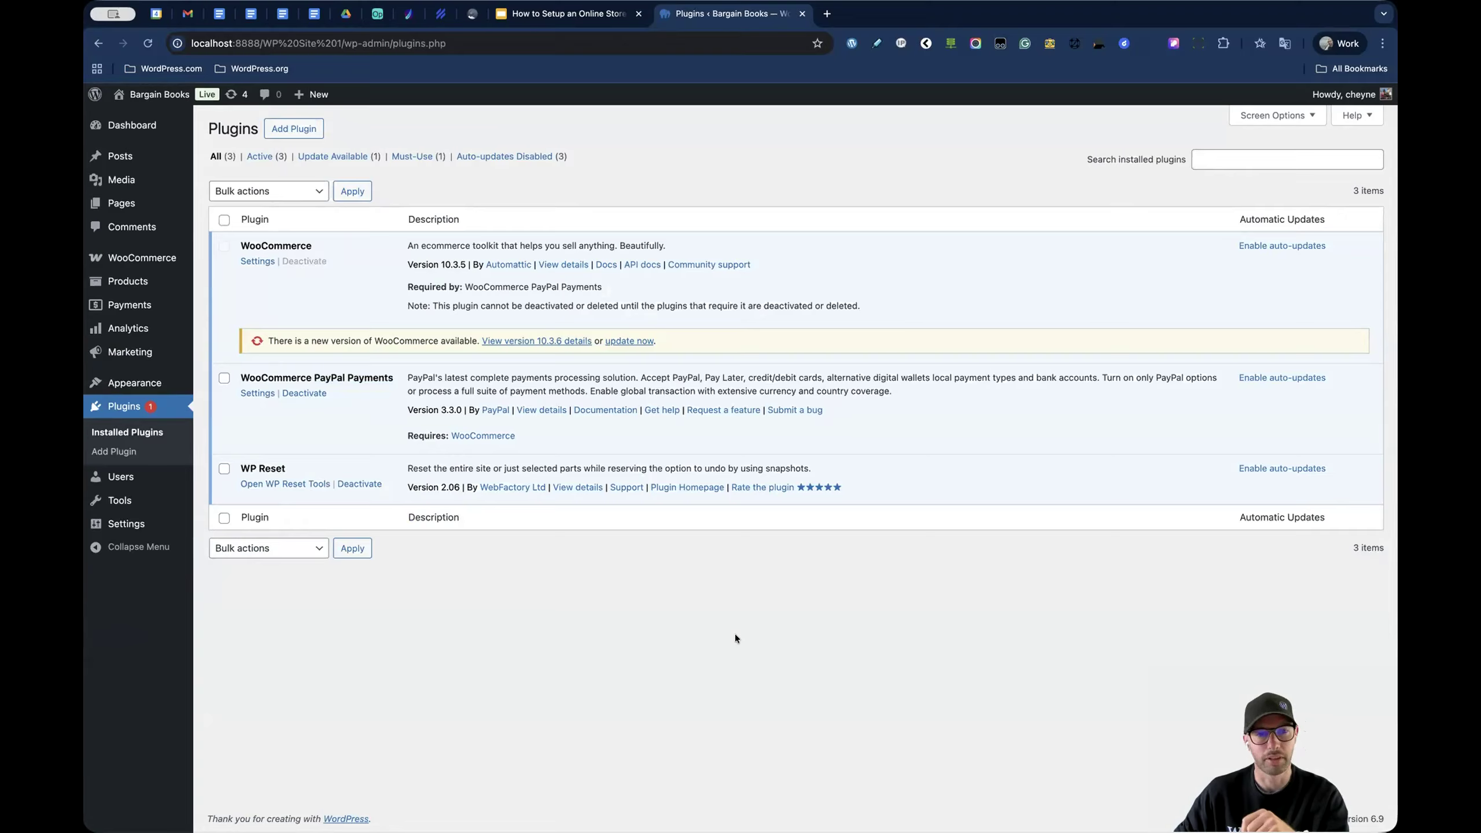
pyautogui.click(98, 46)
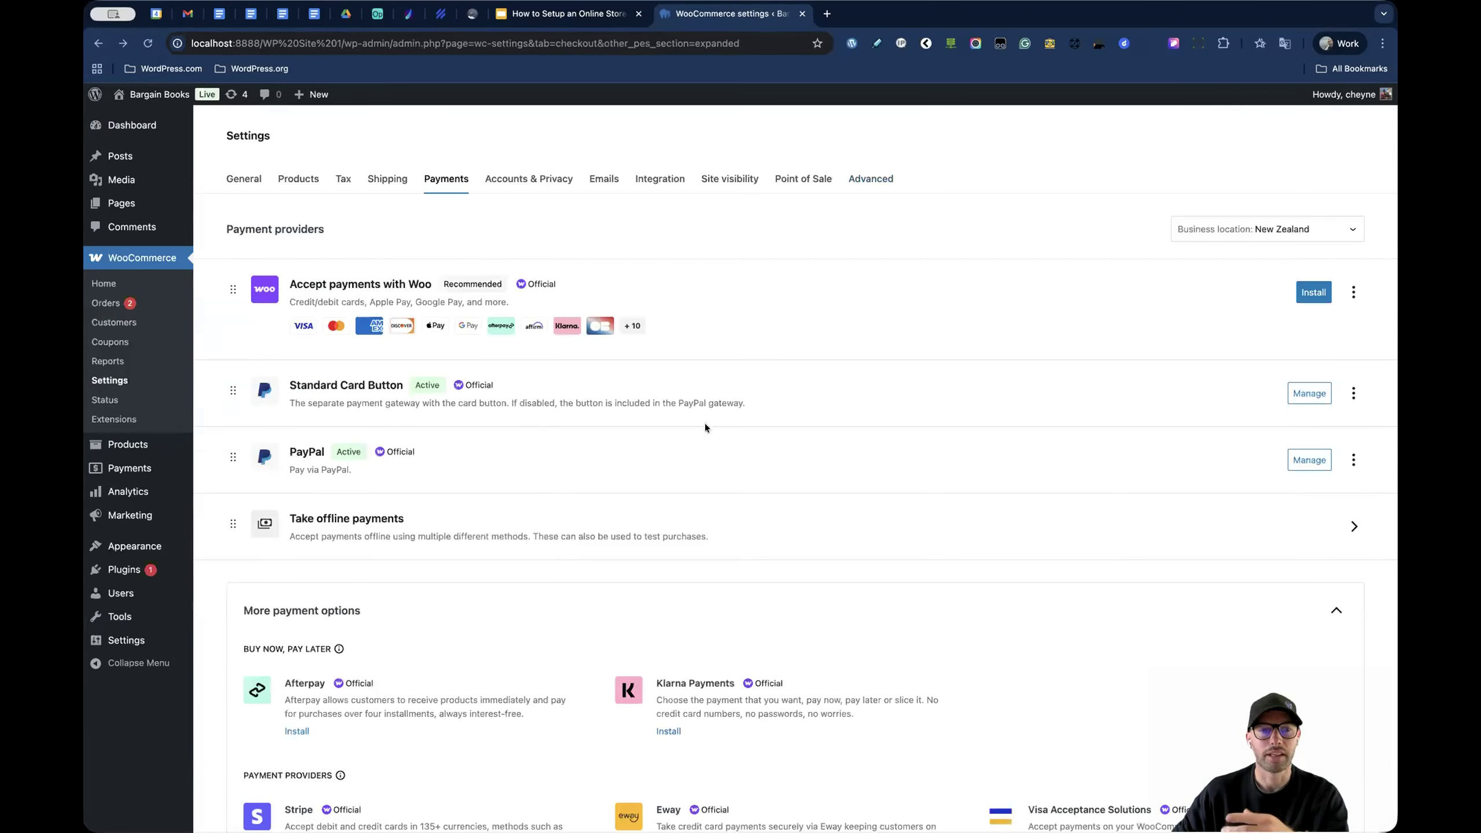
# - Open the PayPal provider's configuration and review its payment methods, including credit and debit card payments
pyautogui.moveTo(289, 450); pyautogui.dragTo(324, 456)
pyautogui.click(1304, 461)
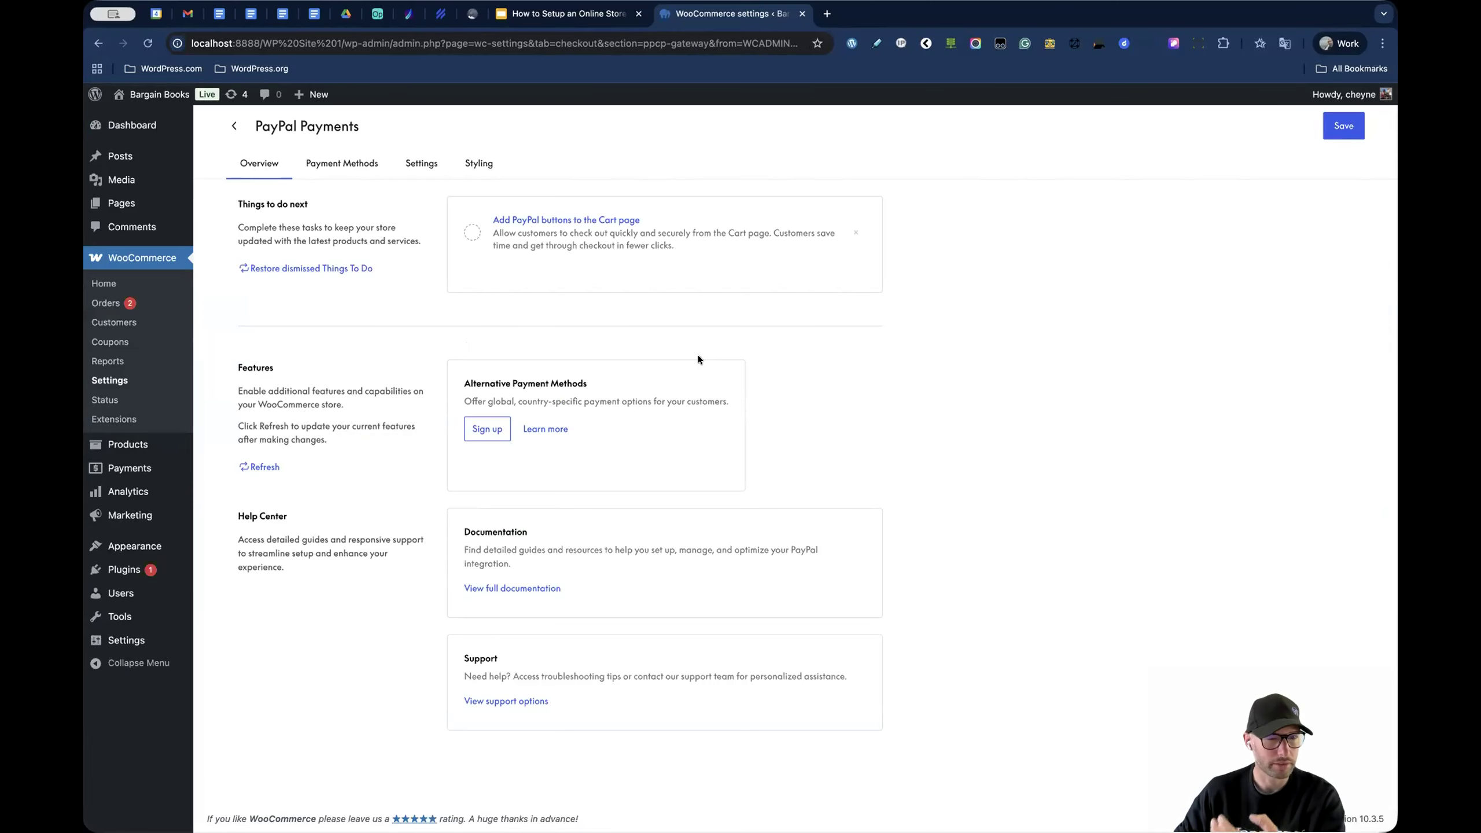
pyautogui.click(336, 165)
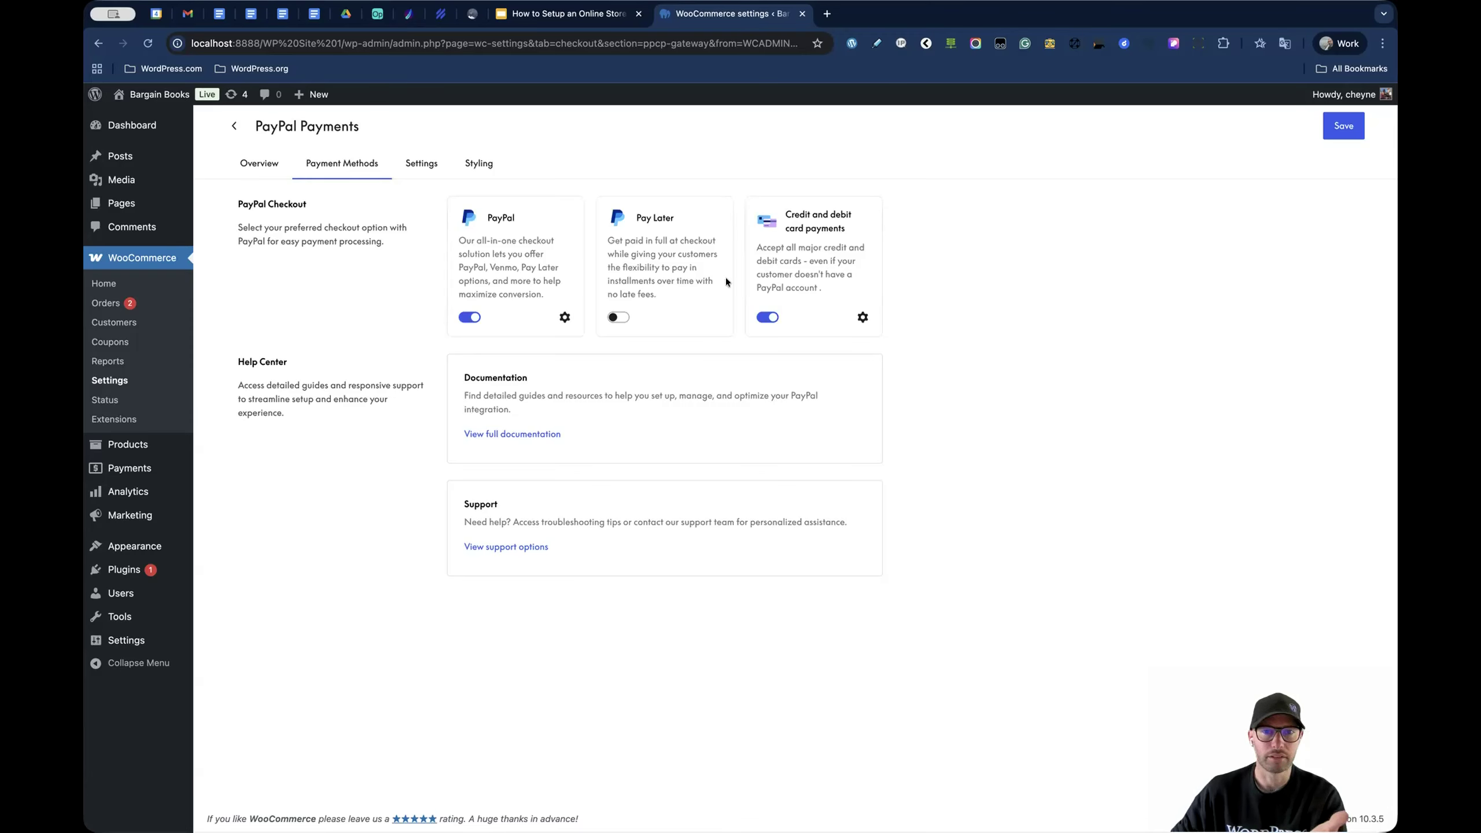
pyautogui.moveTo(784, 212); pyautogui.dragTo(857, 229)
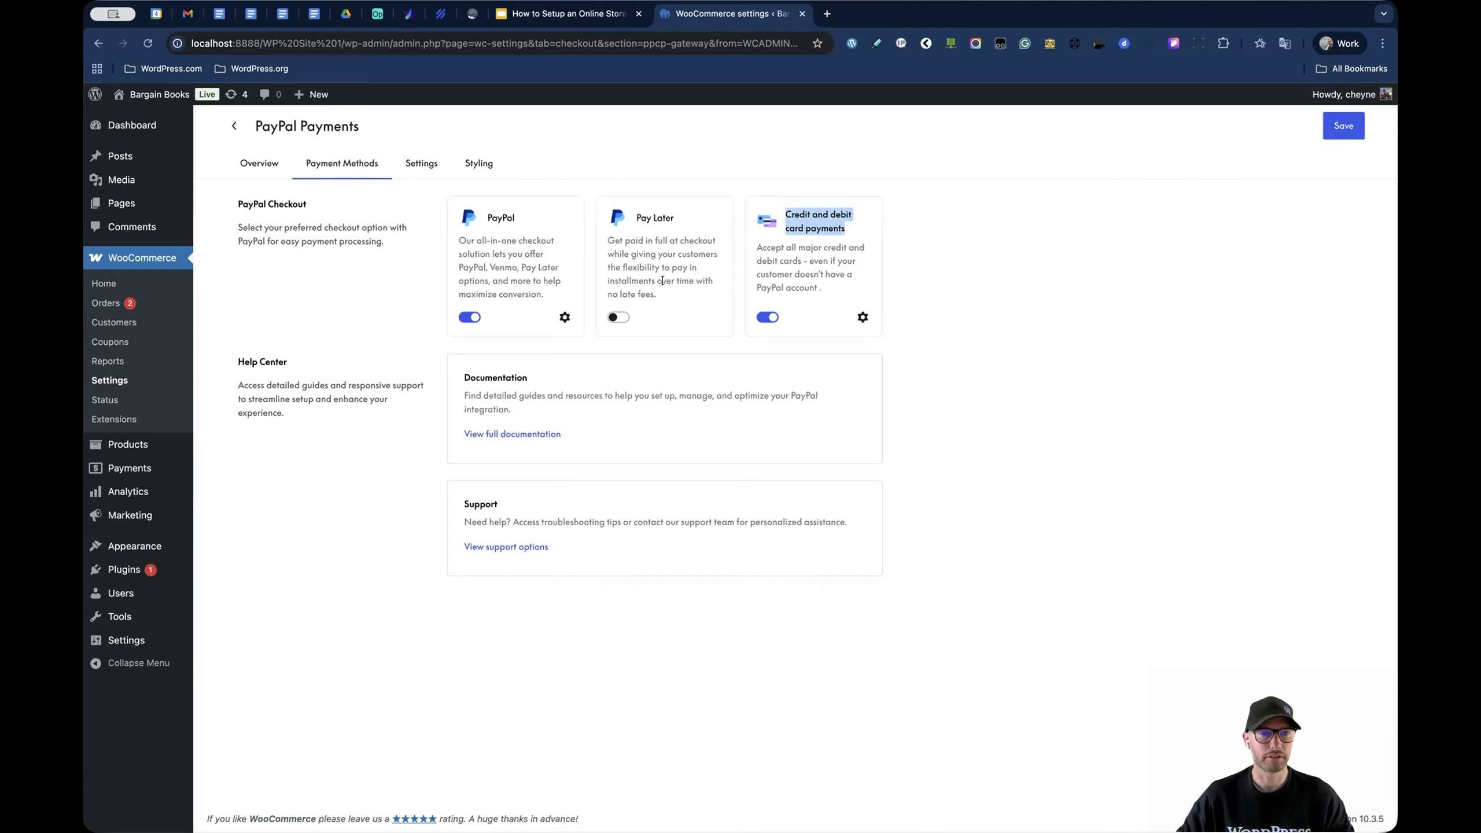
# - Review the PayPal Payments connection status, common settings and expert settings
pyautogui.click(415, 165)
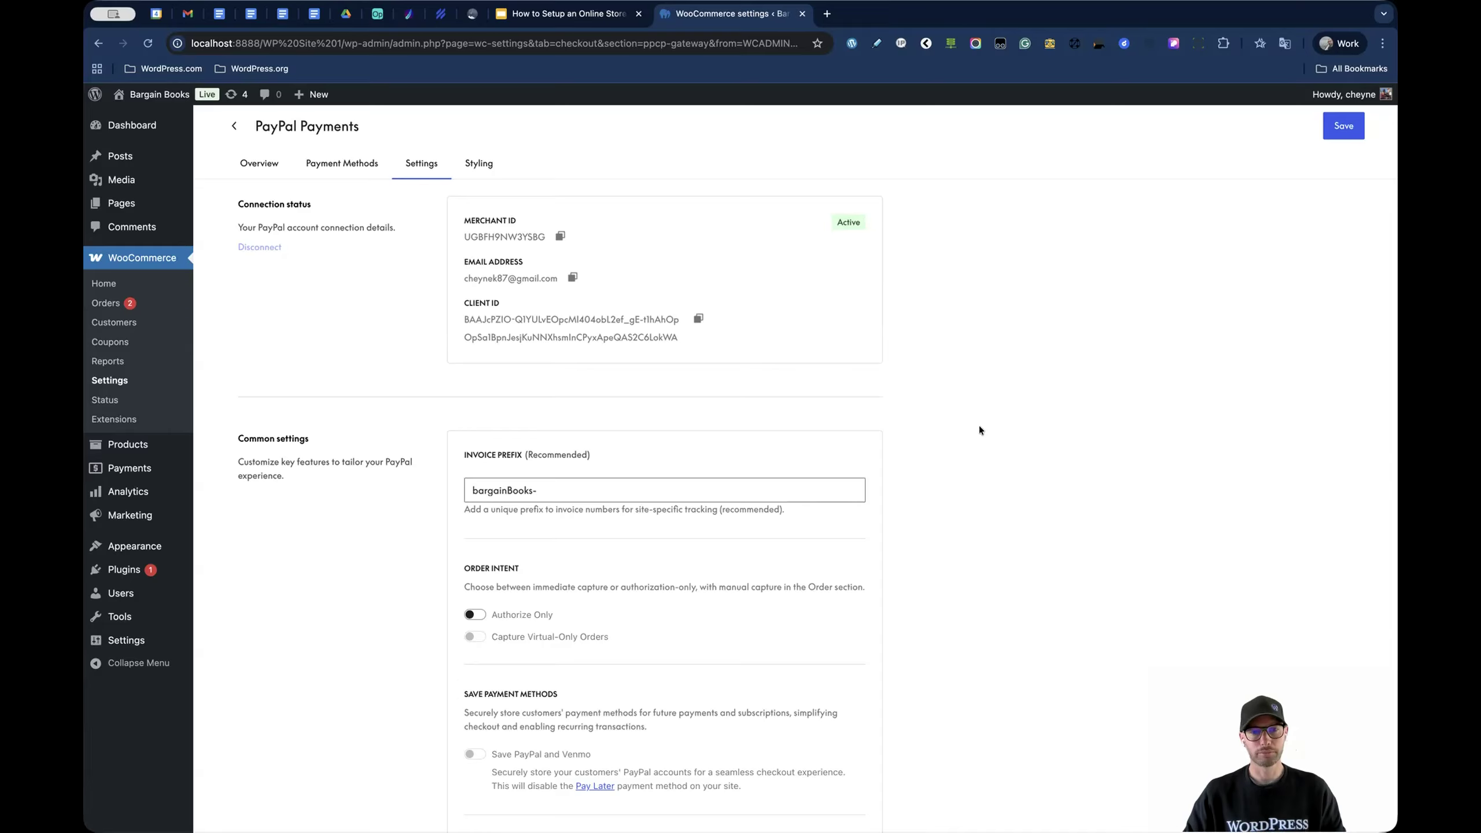
pyautogui.scroll(-6, 981, 430)
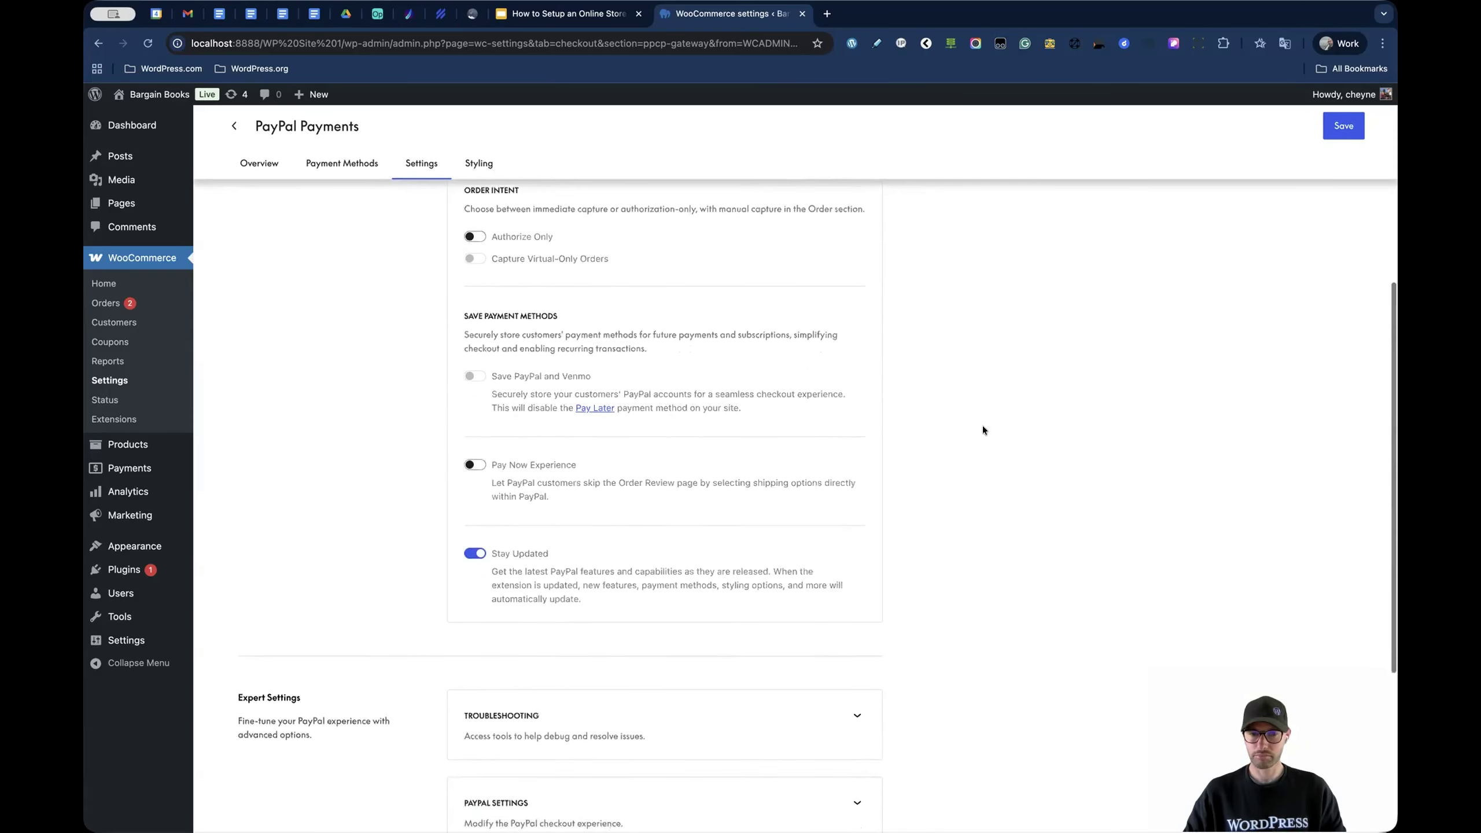
pyautogui.scroll(-2, 982, 429)
pyautogui.scroll(8, 980, 429)
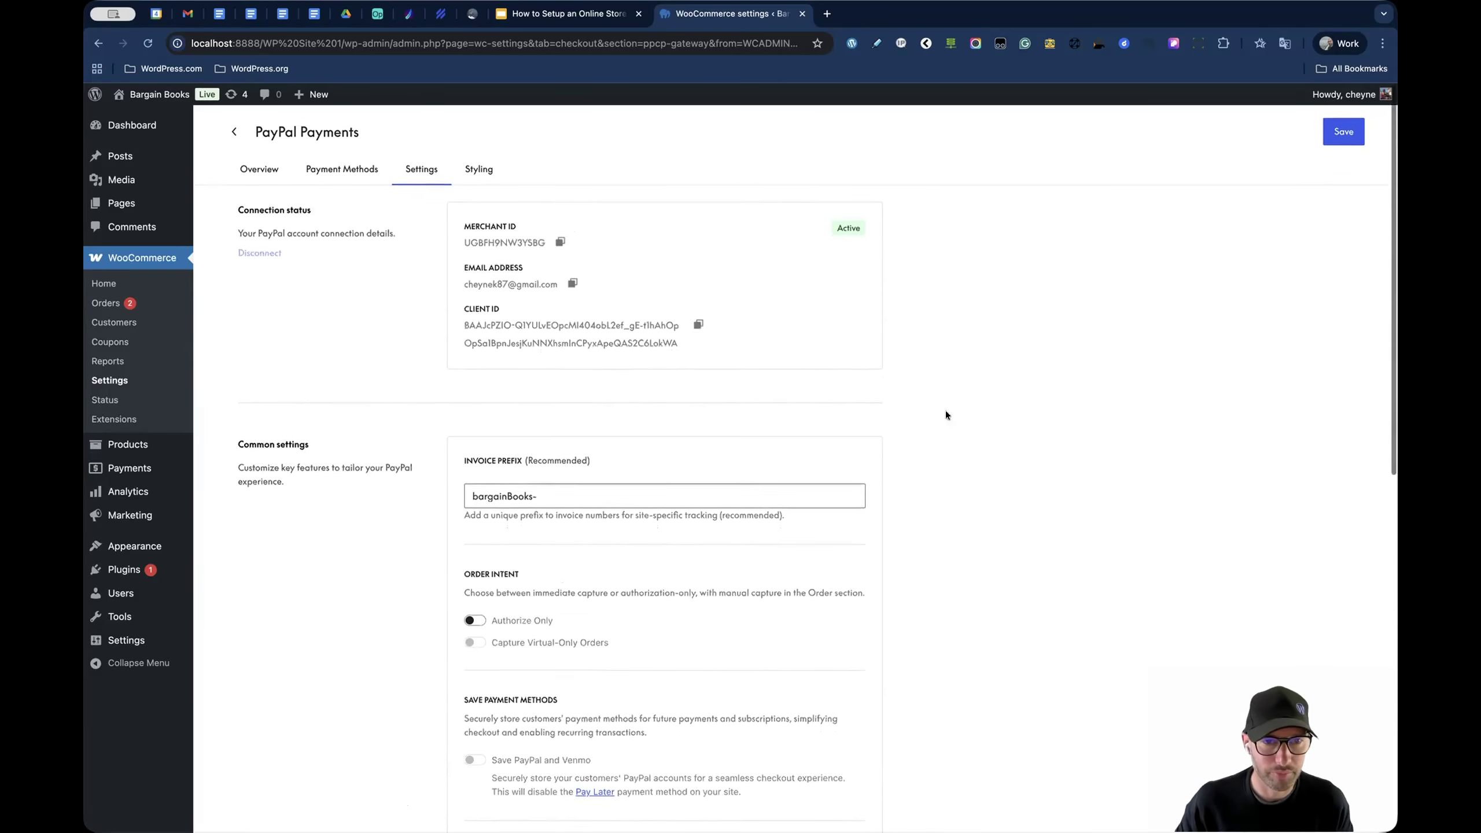
# - Review the PayPal button styling, including the available button locations and the Cart preview
pyautogui.click(476, 165)
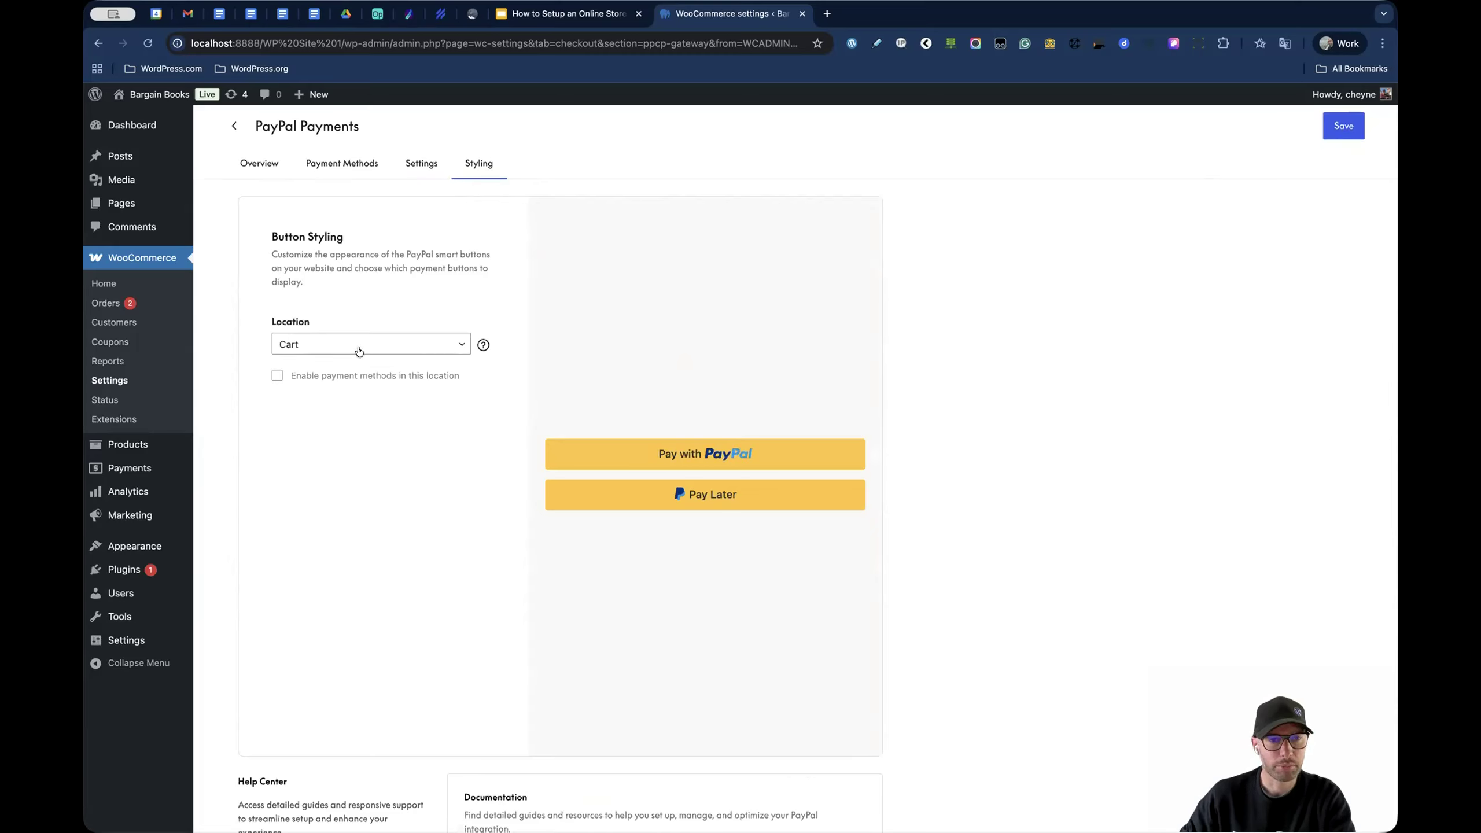
pyautogui.click(419, 343)
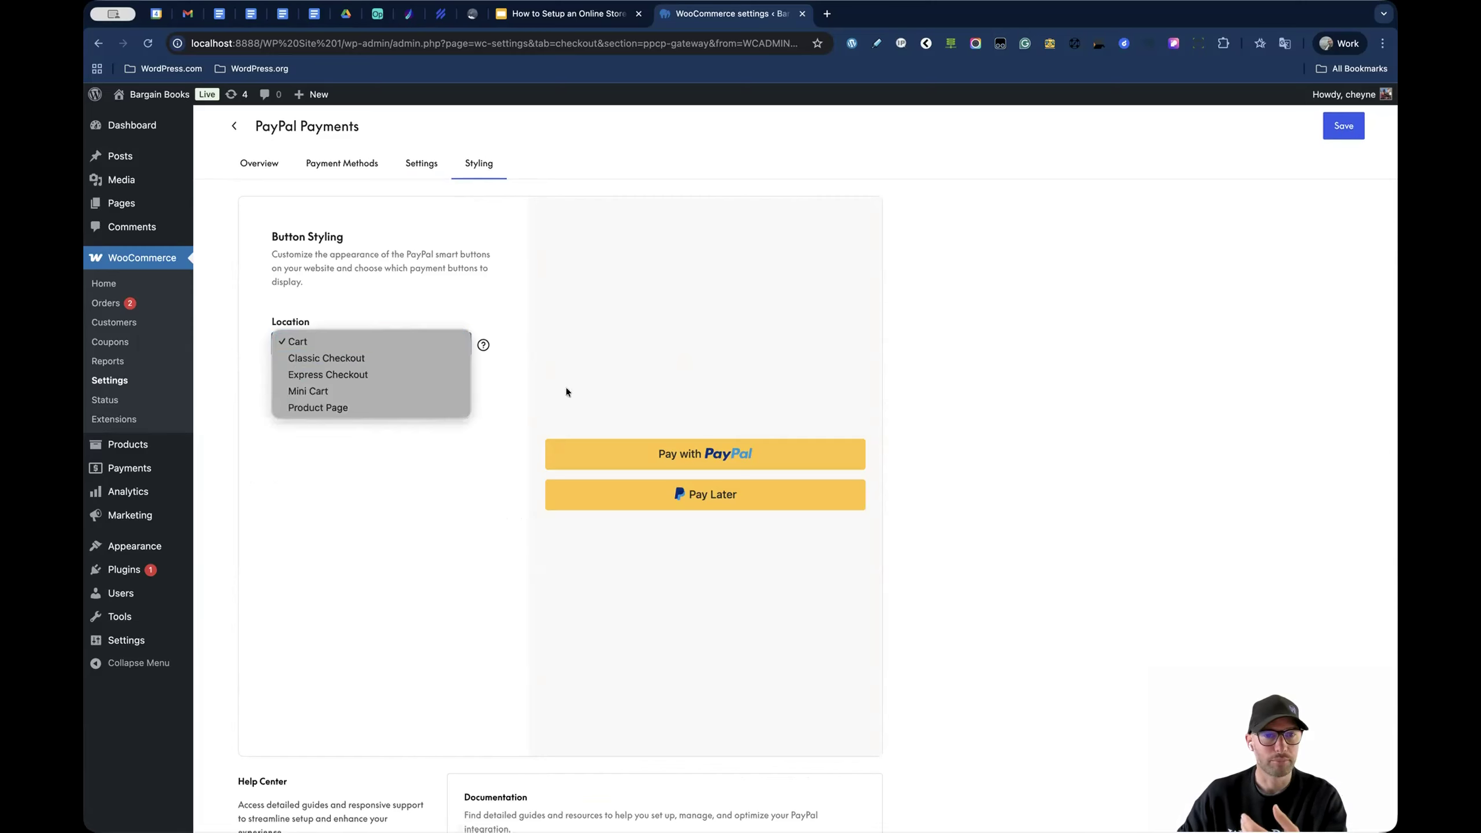
pyautogui.click(1034, 391)
pyautogui.scroll(-5, 1034, 392)
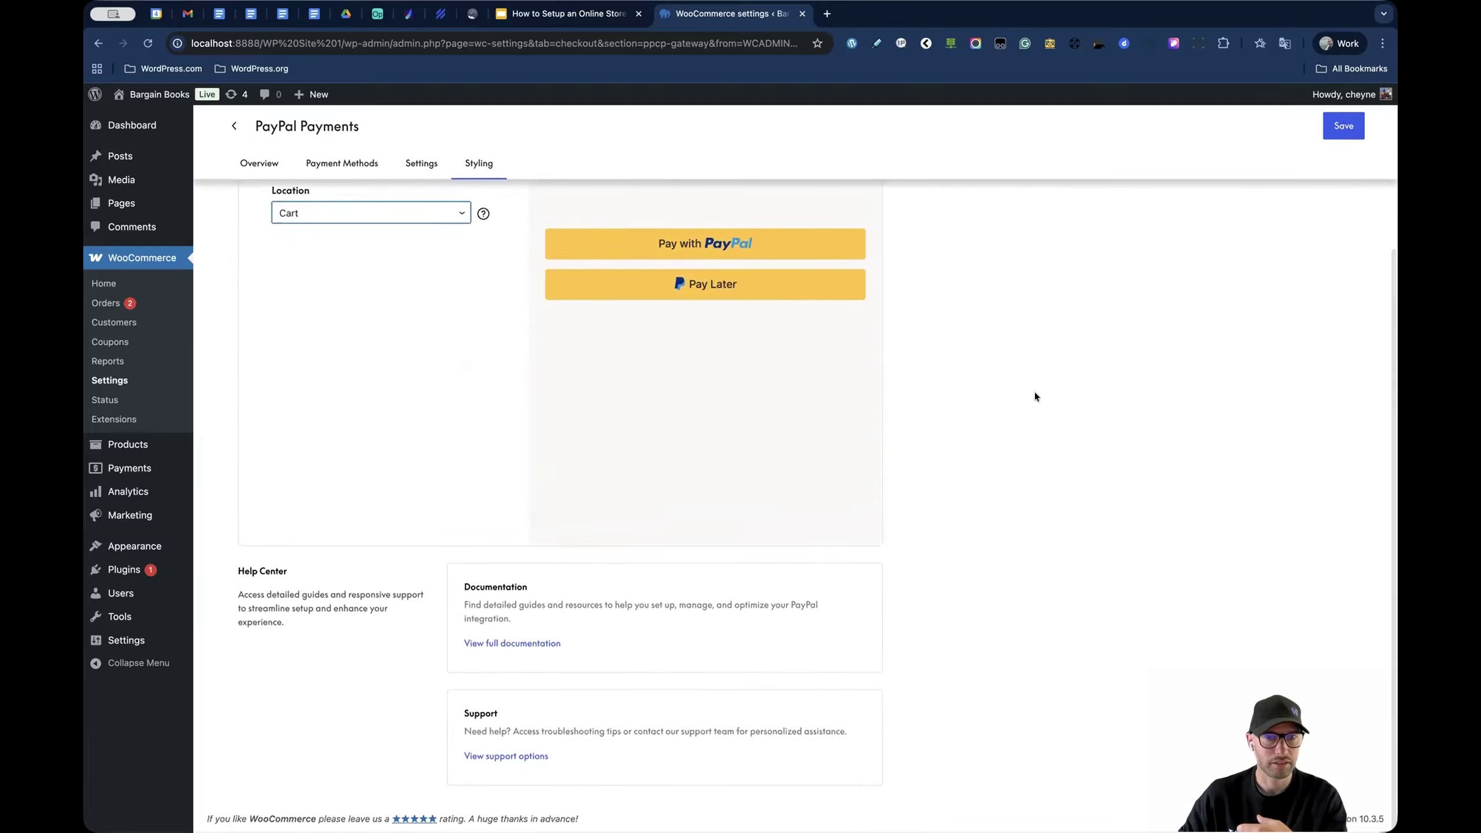
pyautogui.scroll(3, 1034, 392)
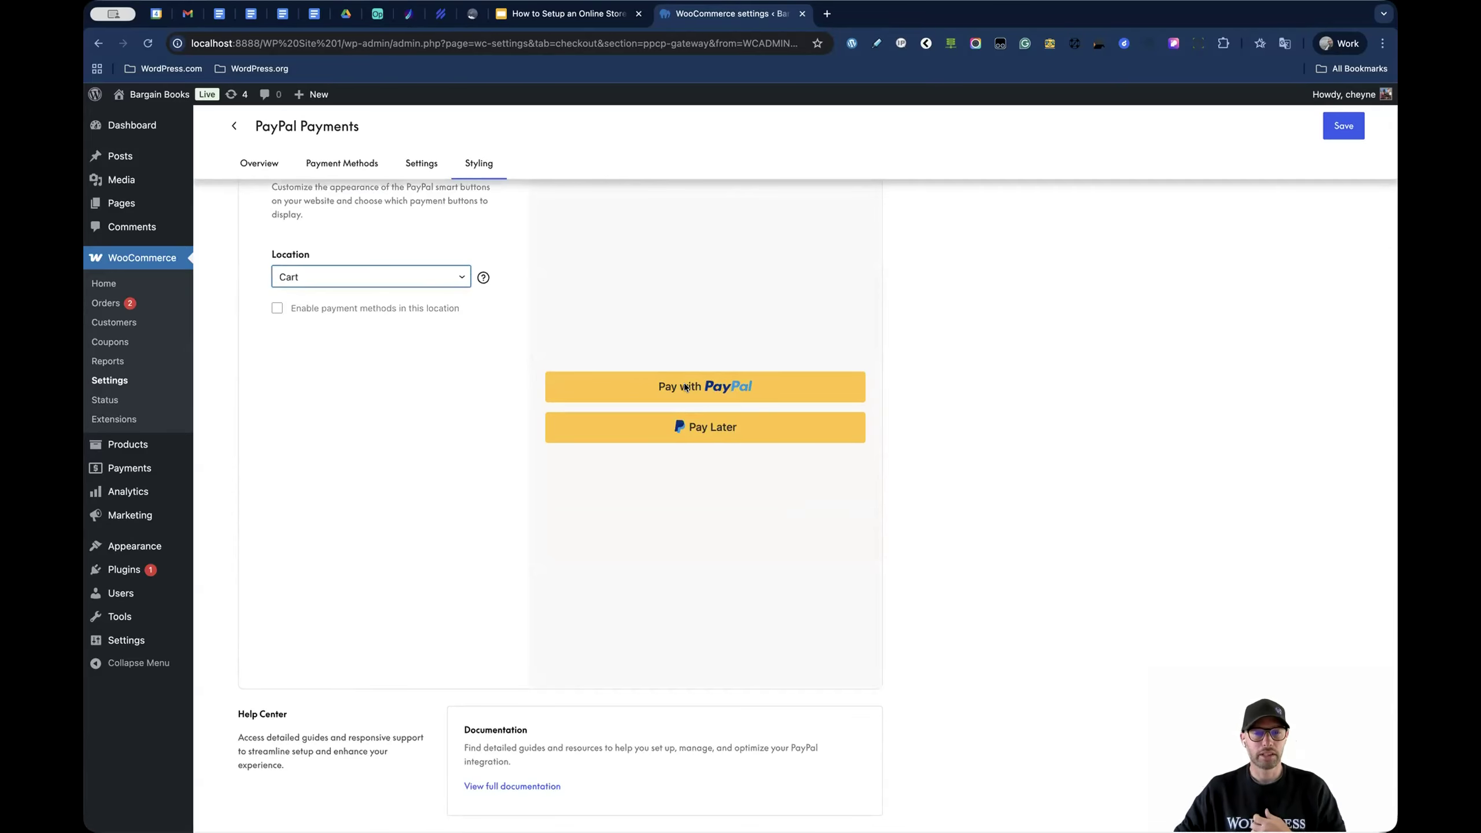
pyautogui.scroll(2, 685, 386)
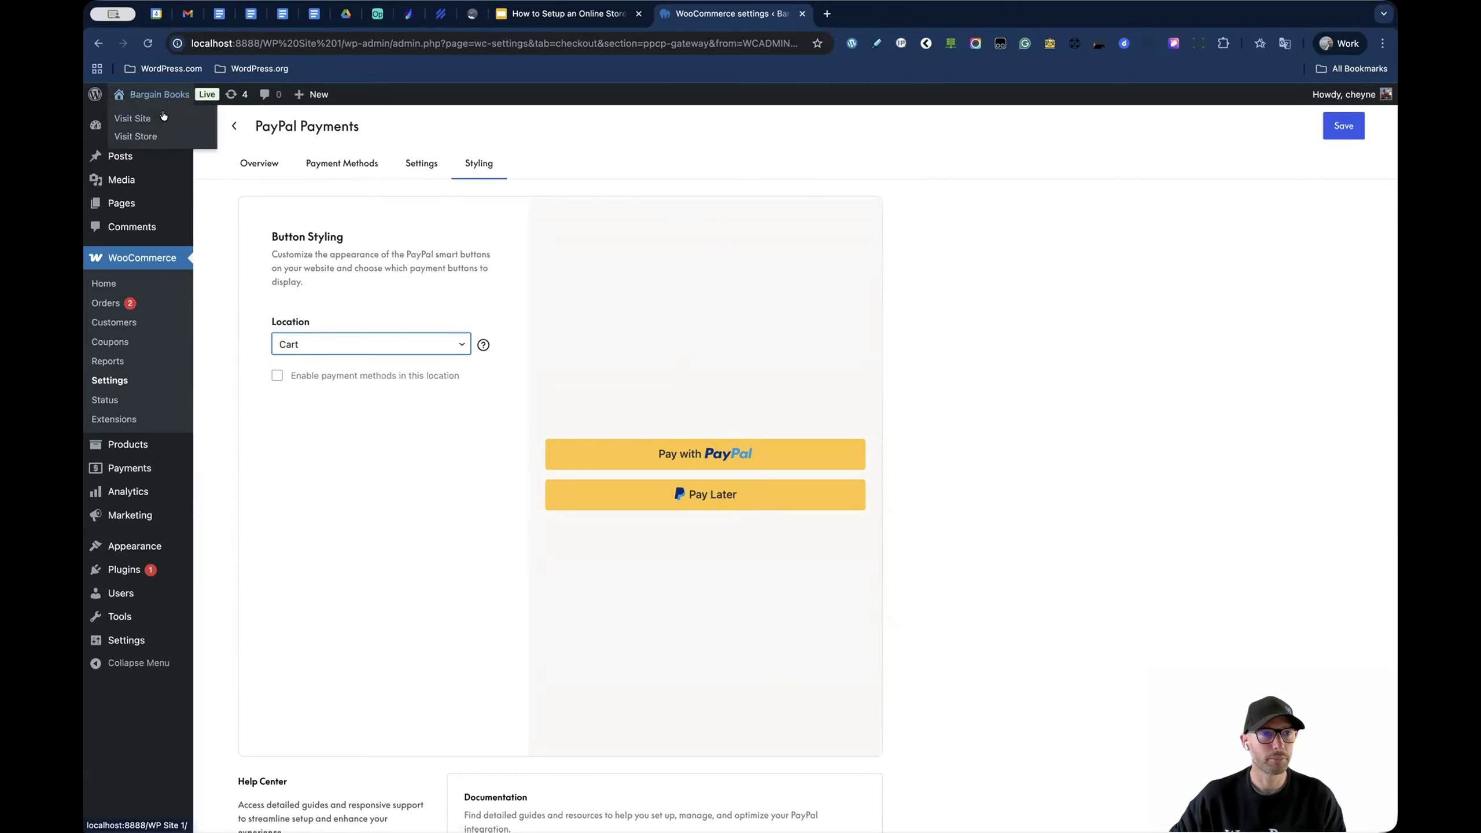
# - Visit the store in a separate tab, proceed from the cart to checkout and compare the PayPal and Direct bank transfer payment options
pyautogui.keyDown('super'); pyautogui.click(163, 119); pyautogui.keyUp('super')
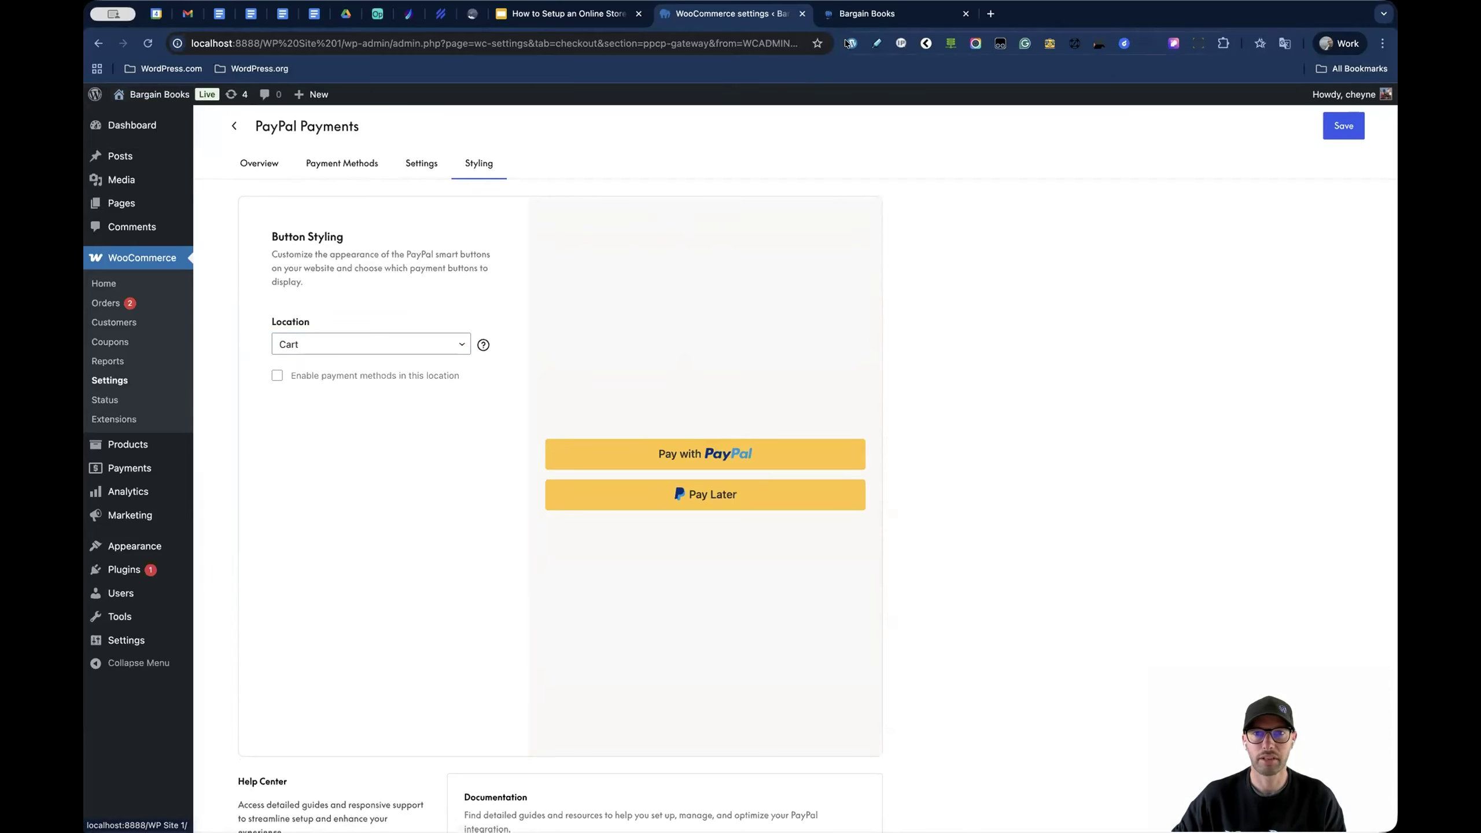
pyautogui.click(879, 14)
pyautogui.click(1208, 135)
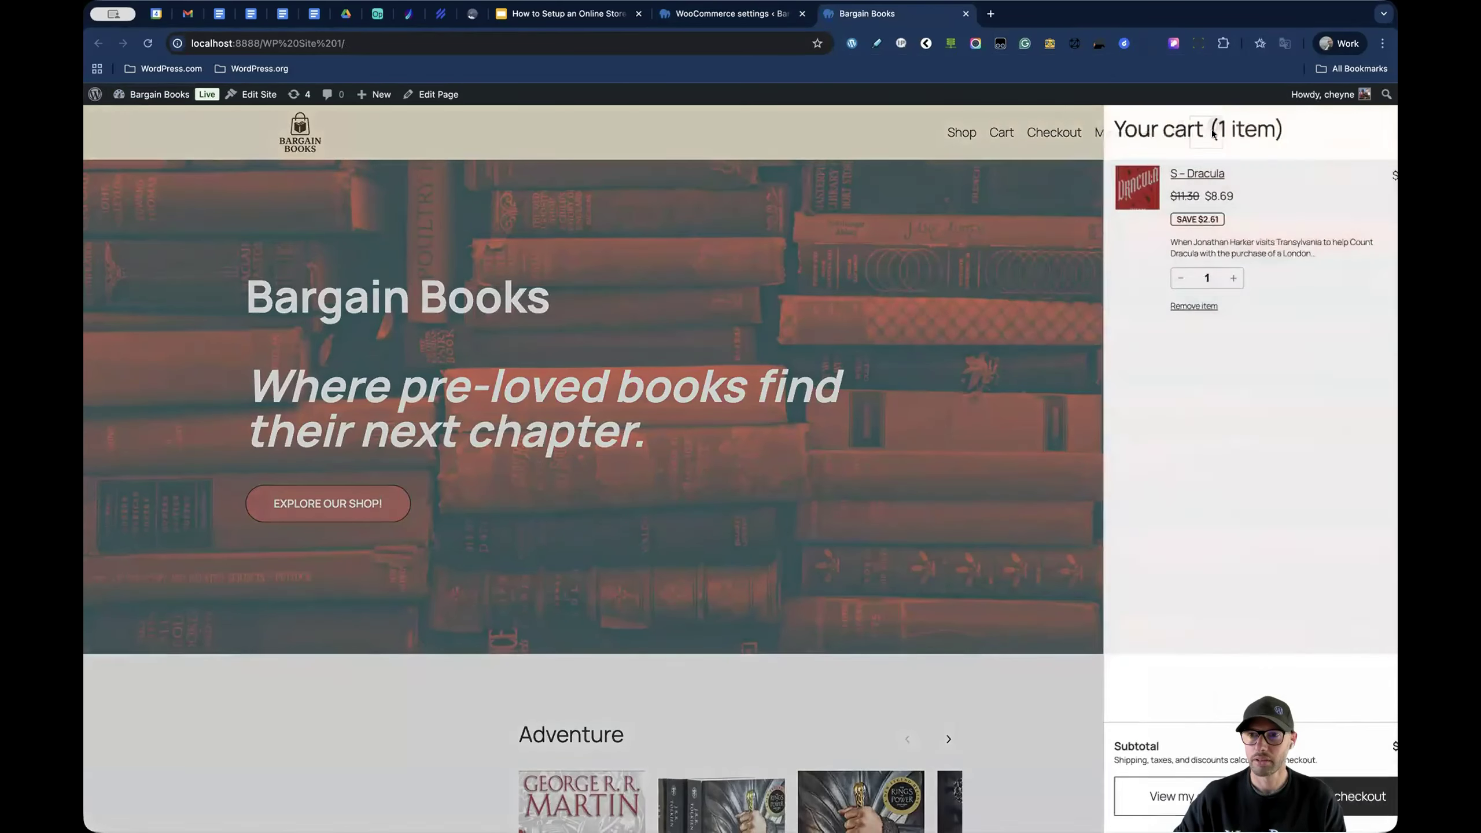
pyautogui.click(1307, 789)
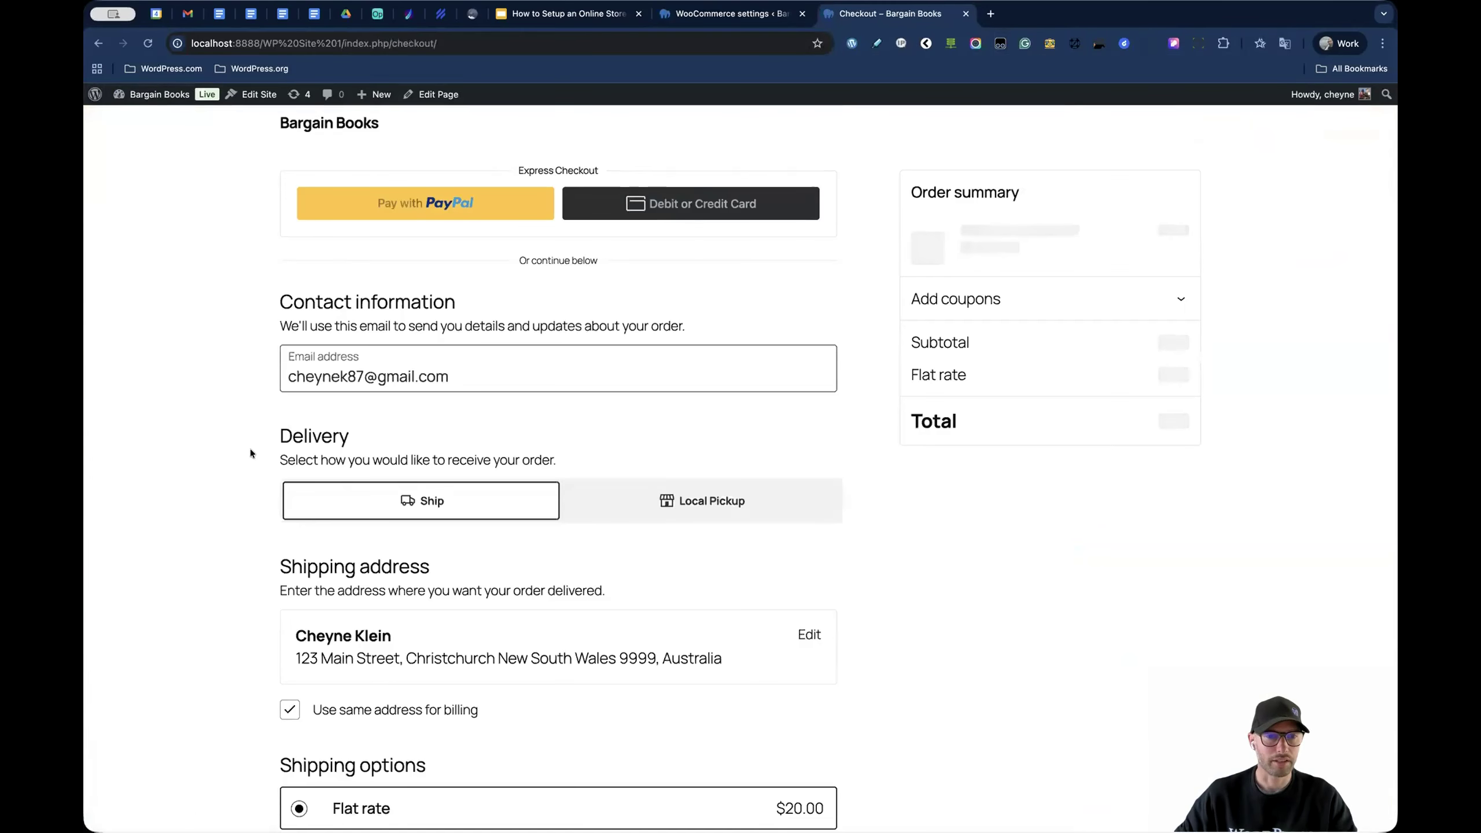
pyautogui.scroll(-8, 252, 456)
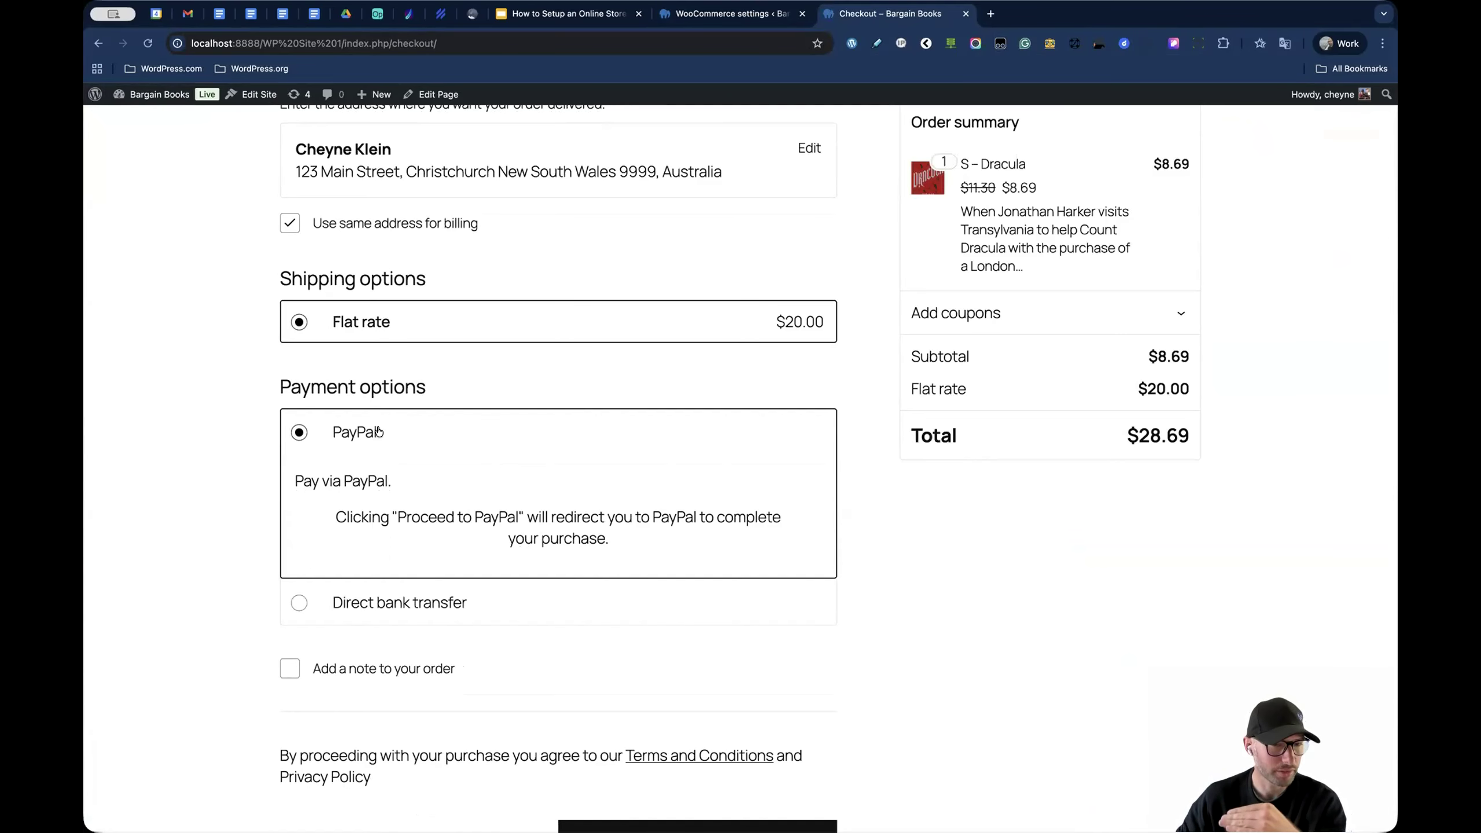
pyautogui.click(432, 606)
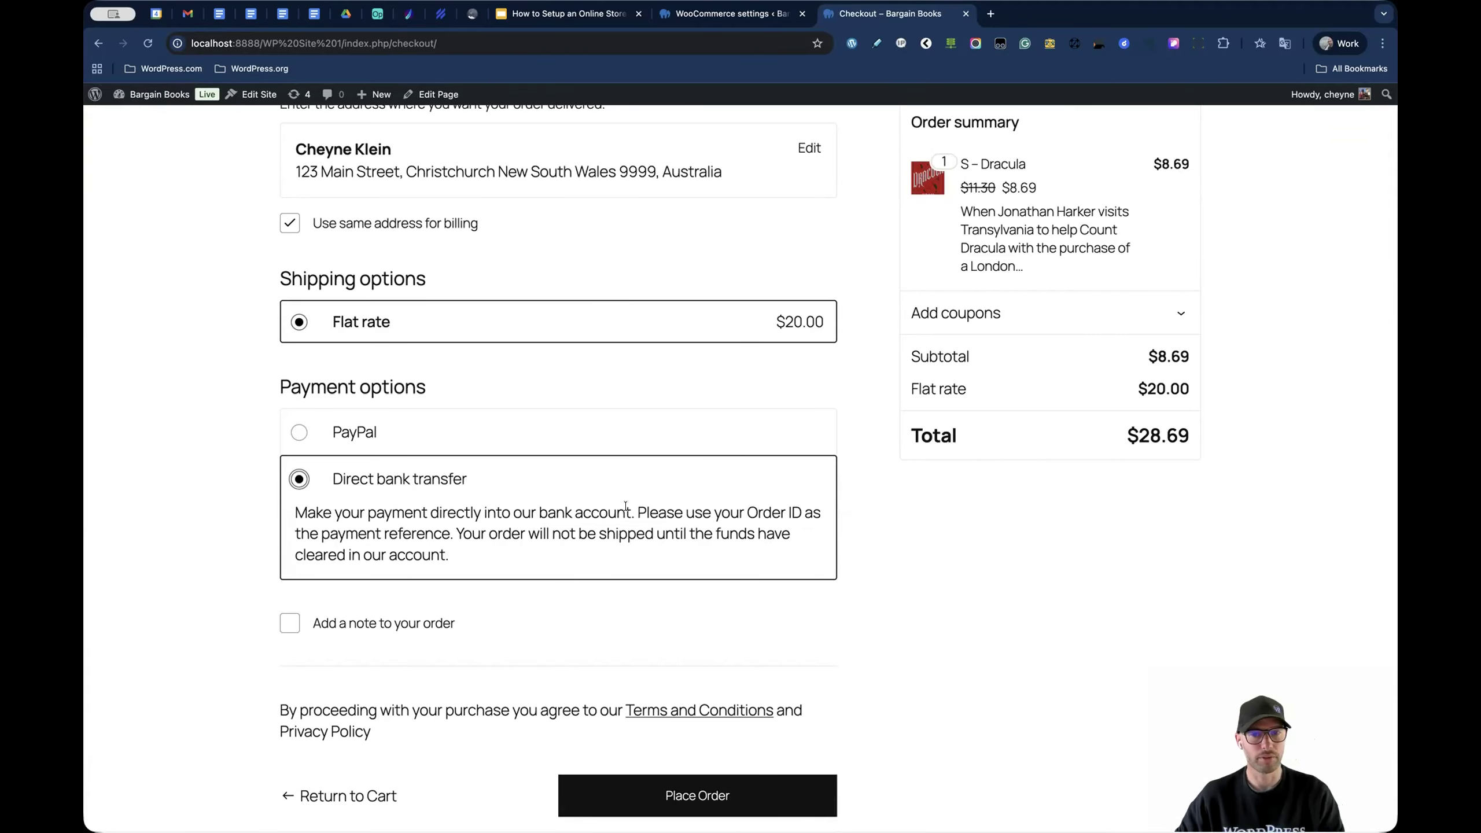
pyautogui.click(455, 429)
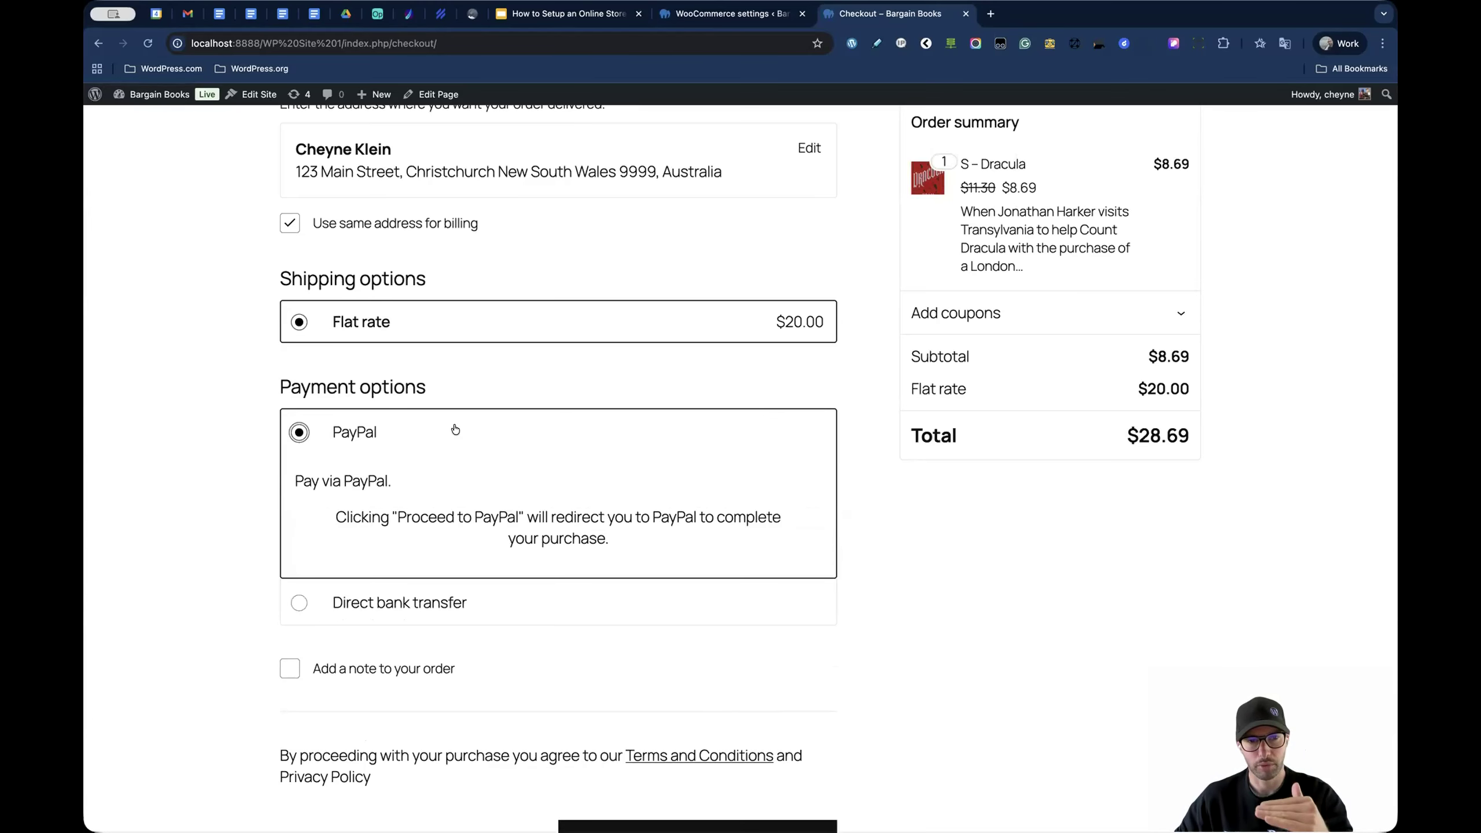
# - Return to the store's payment providers, move Take offline payments above PayPal and restore PayPal above it
pyautogui.click(753, 13)
pyautogui.click(234, 126)
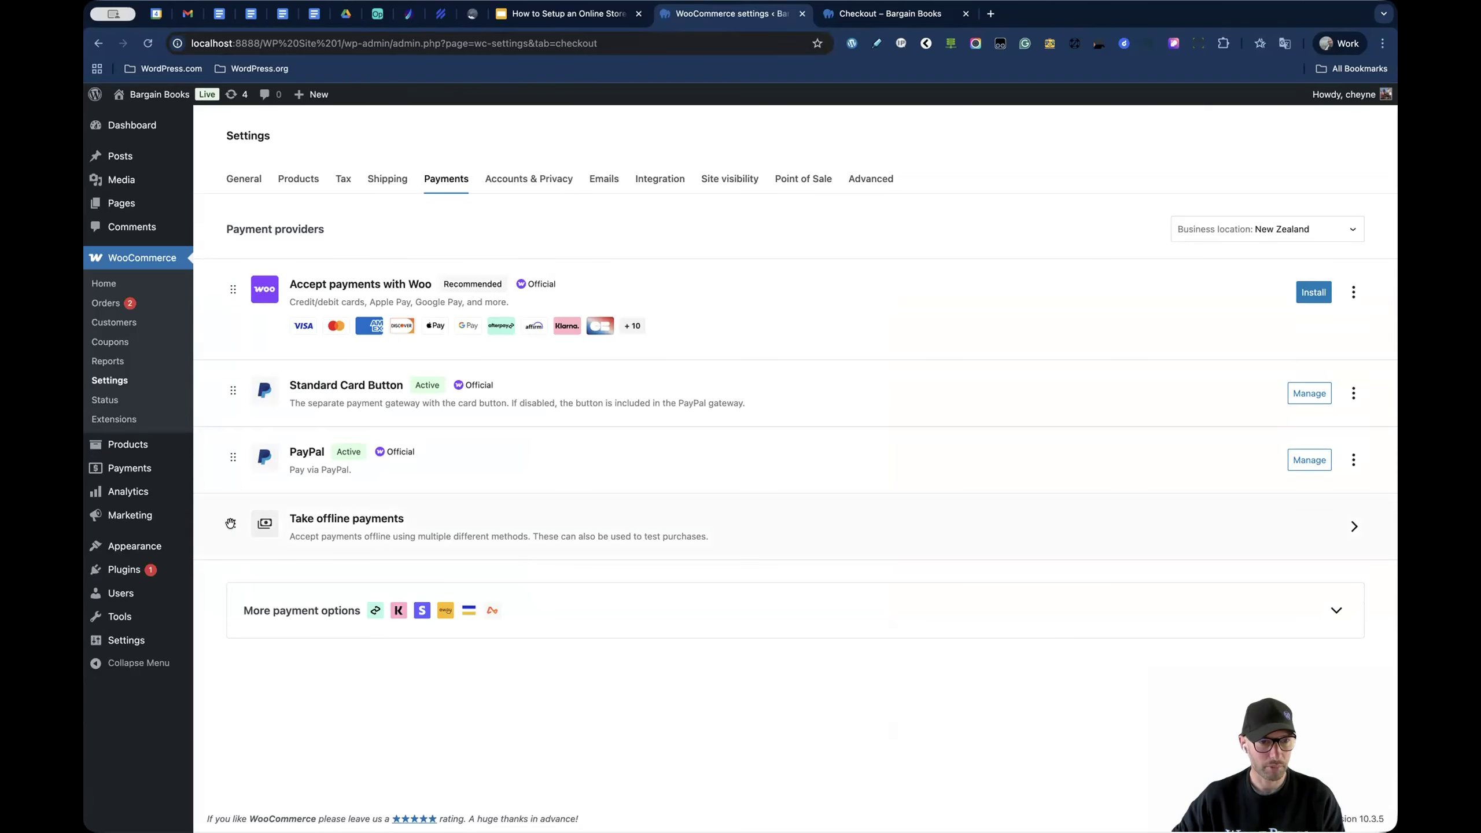
pyautogui.moveTo(230, 523); pyautogui.dragTo(232, 504)
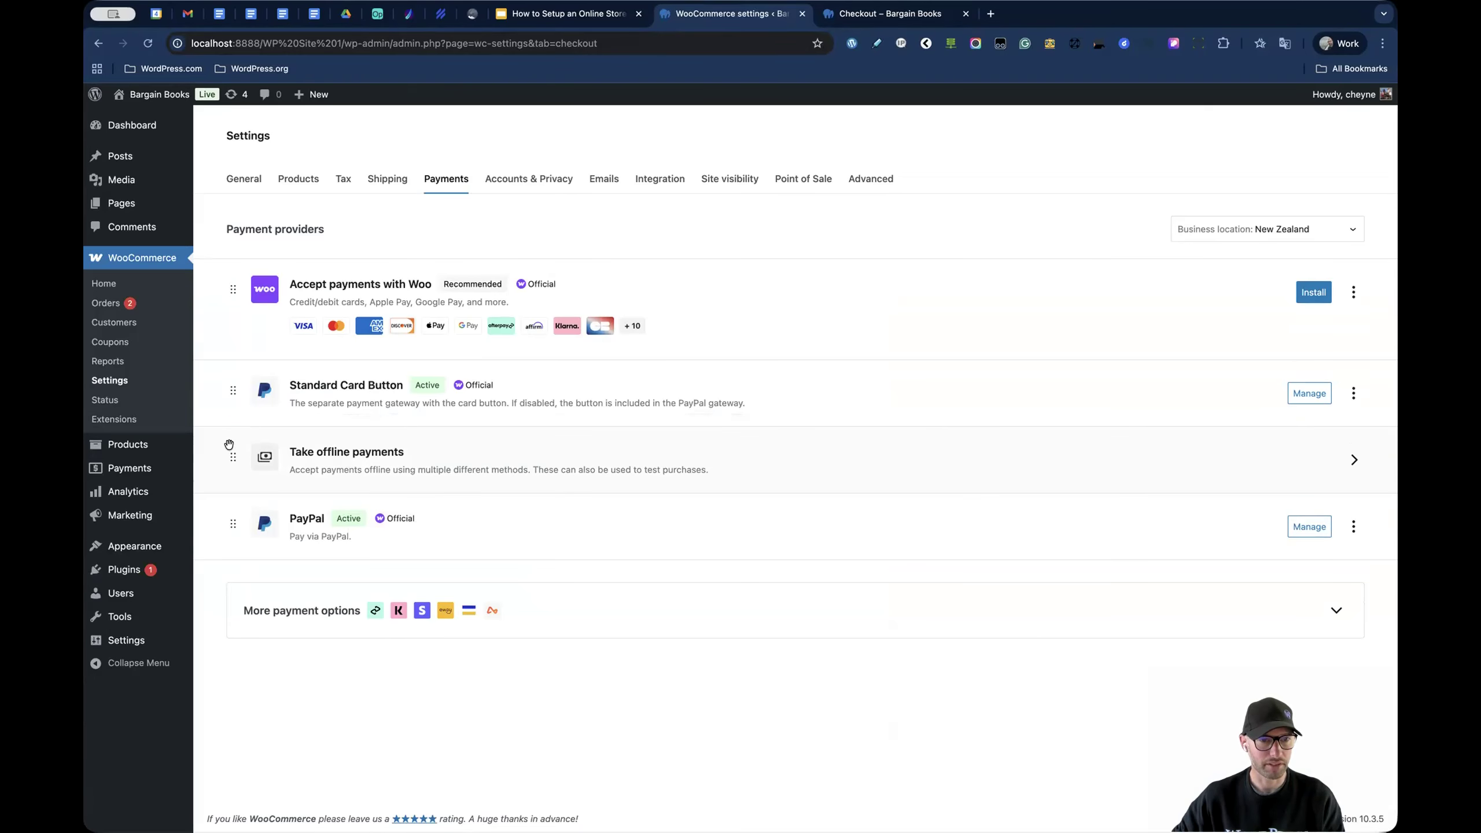
pyautogui.moveTo(229, 518); pyautogui.dragTo(230, 445)
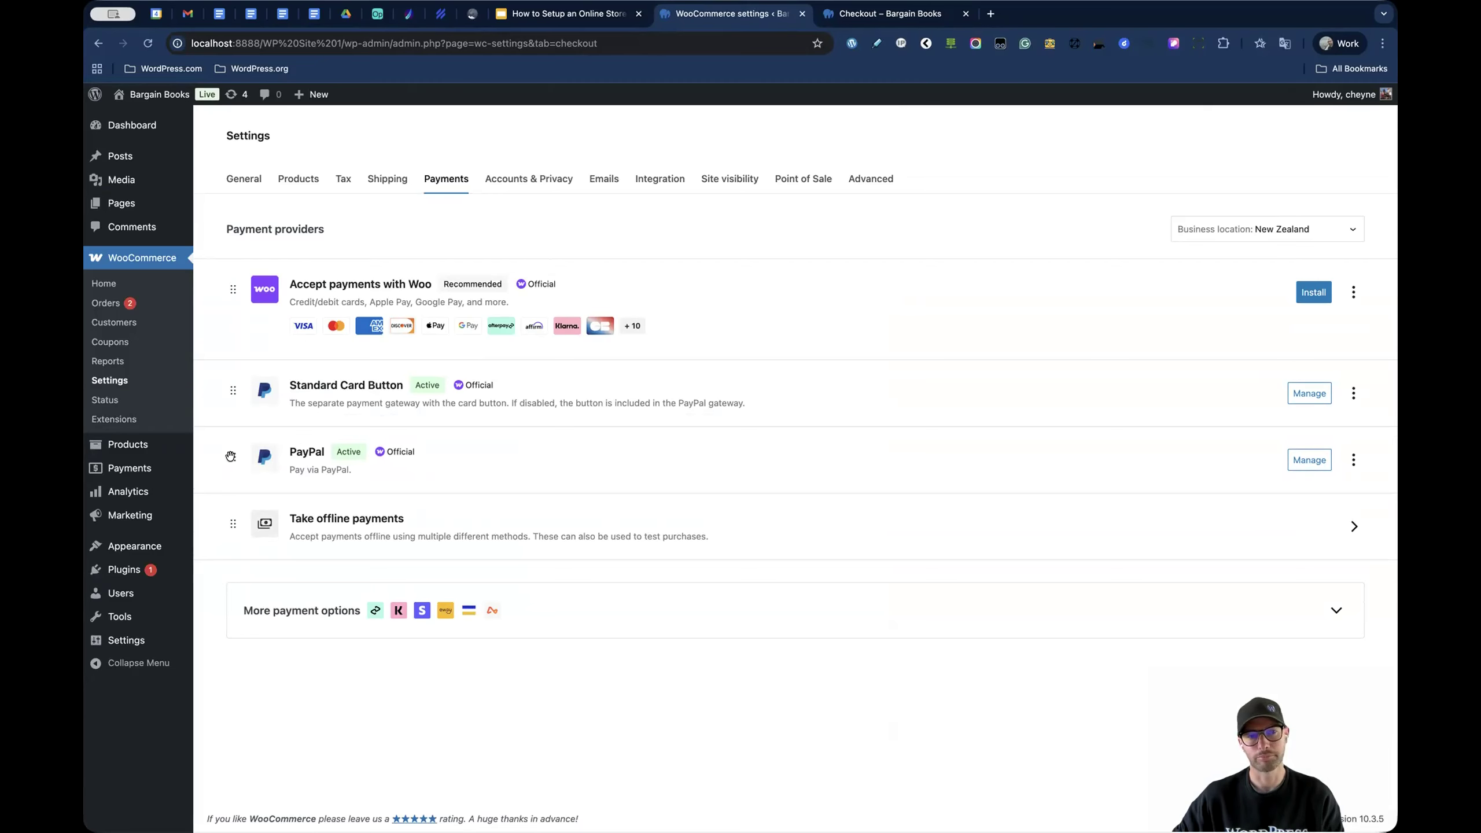
pyautogui.moveTo(230, 456)
pyautogui.mouseDown()
pyautogui.moveTo(230, 298)
pyautogui.moveTo(230, 458)
pyautogui.mouseUp()
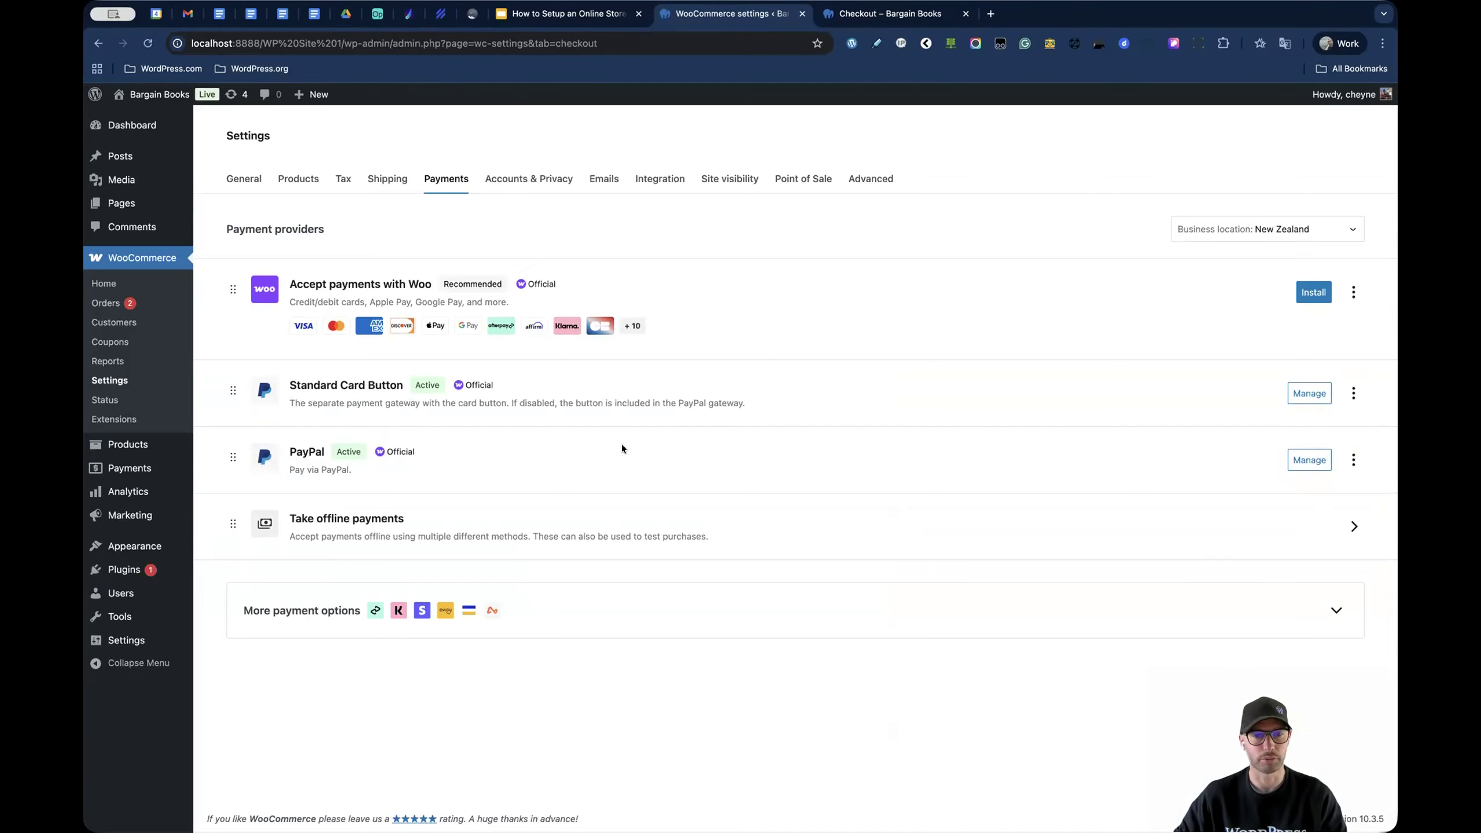
# - Review the Direct bank transfer settings under offline payments, including the stored bank account's details, and close the account details without changing them
pyautogui.click(1350, 527)
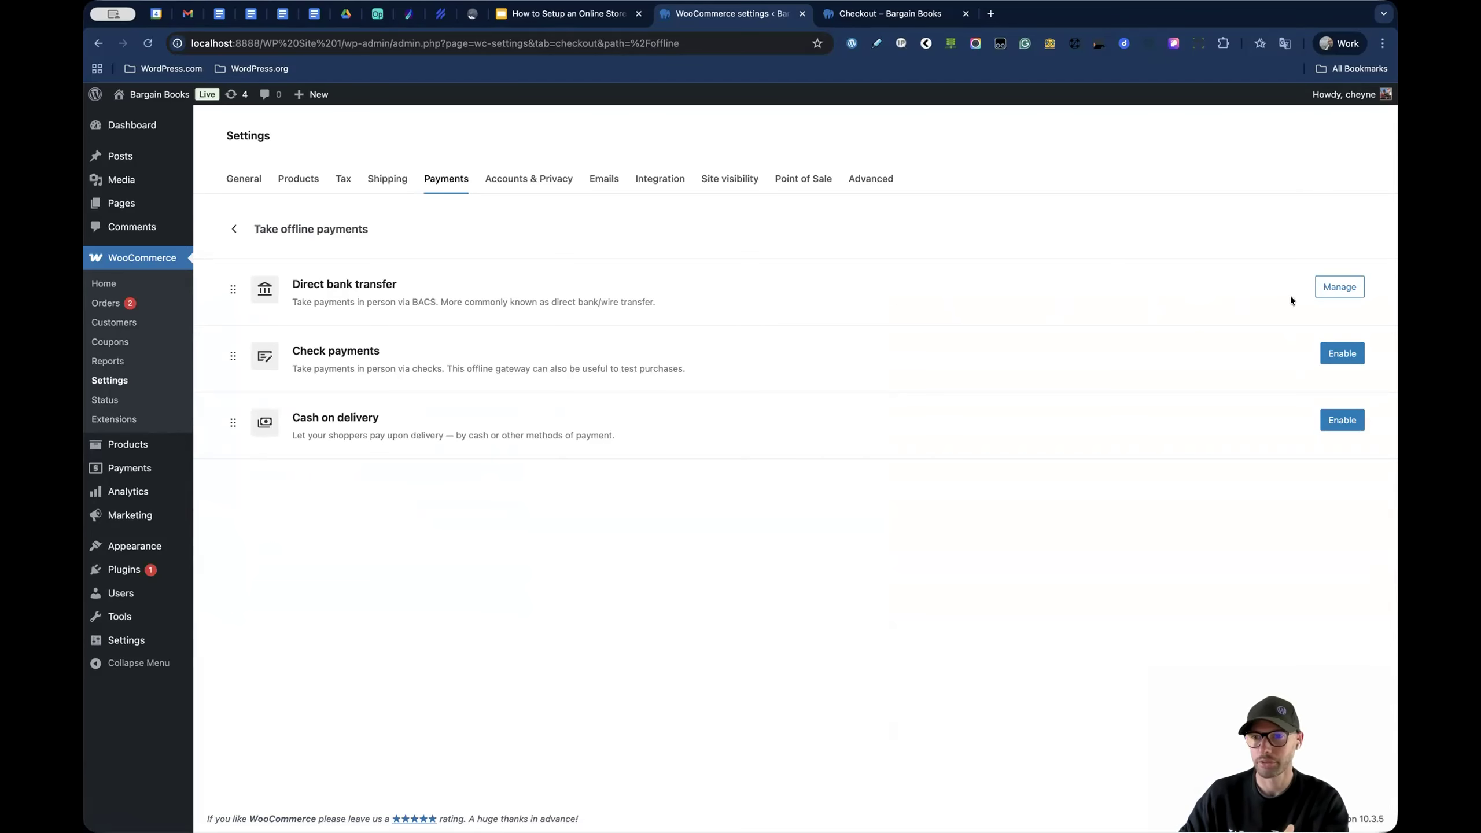
pyautogui.click(1336, 286)
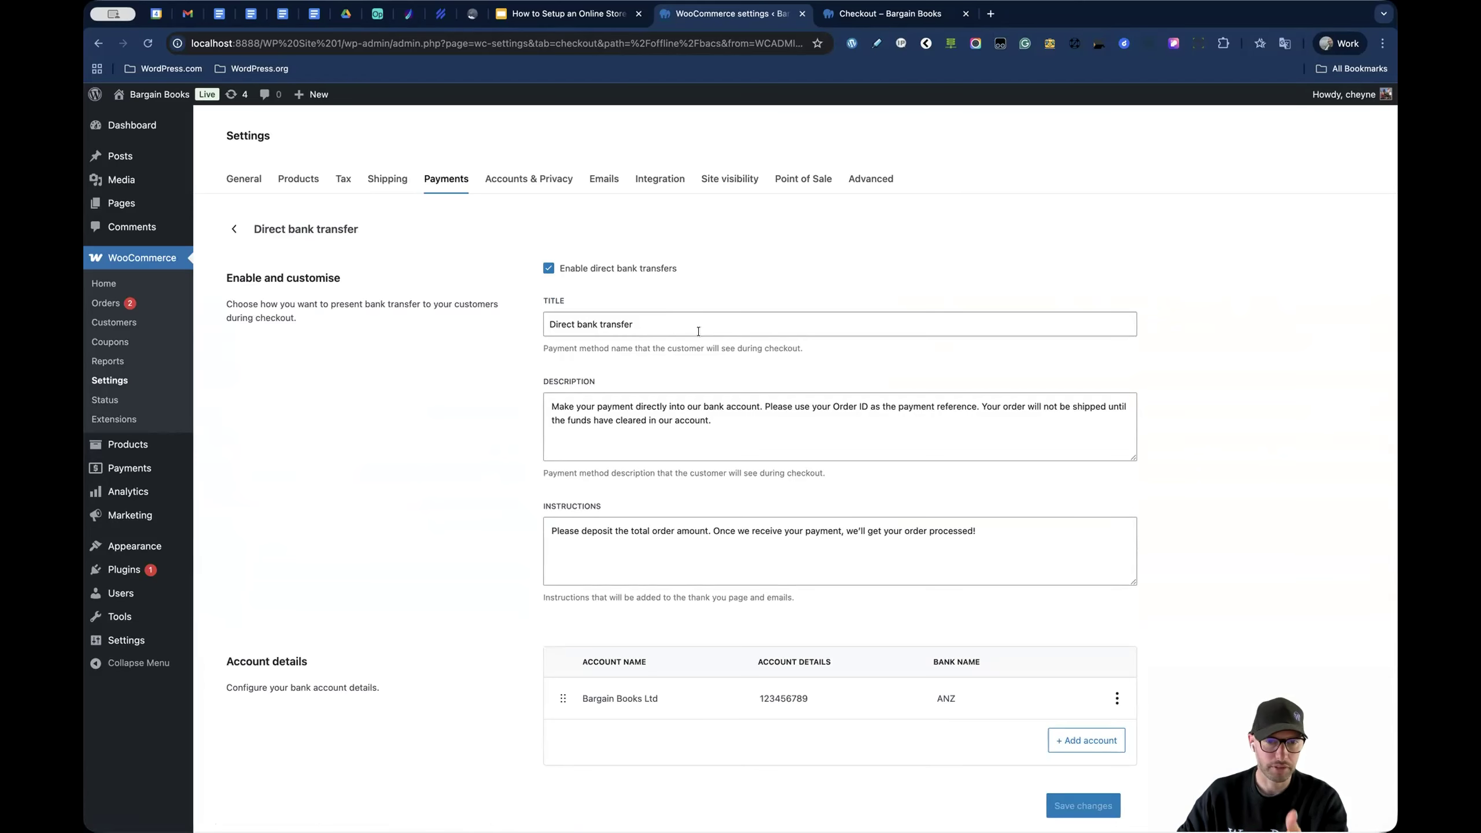
pyautogui.scroll(-2, 759, 394)
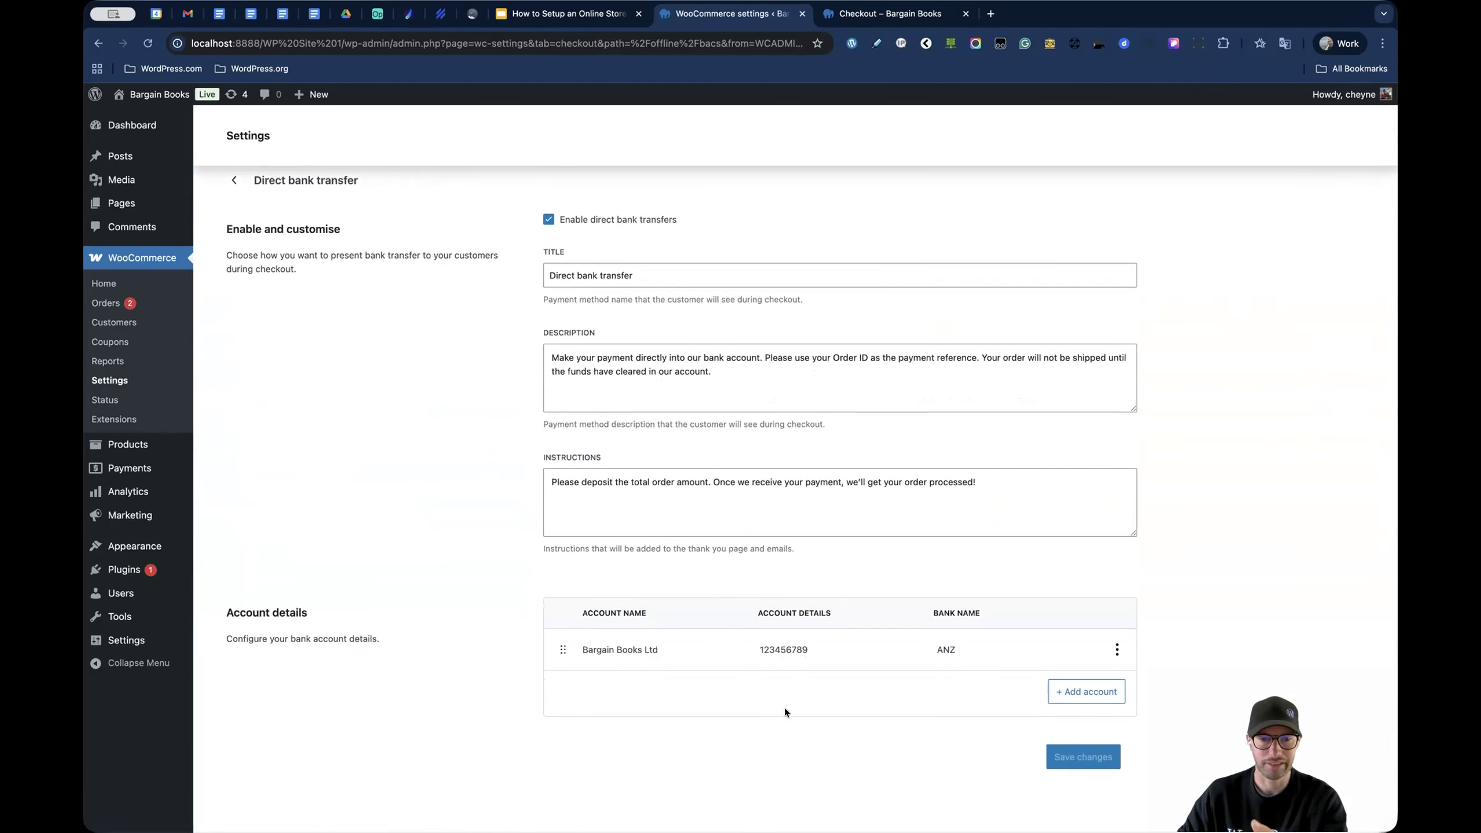
pyautogui.click(1115, 650)
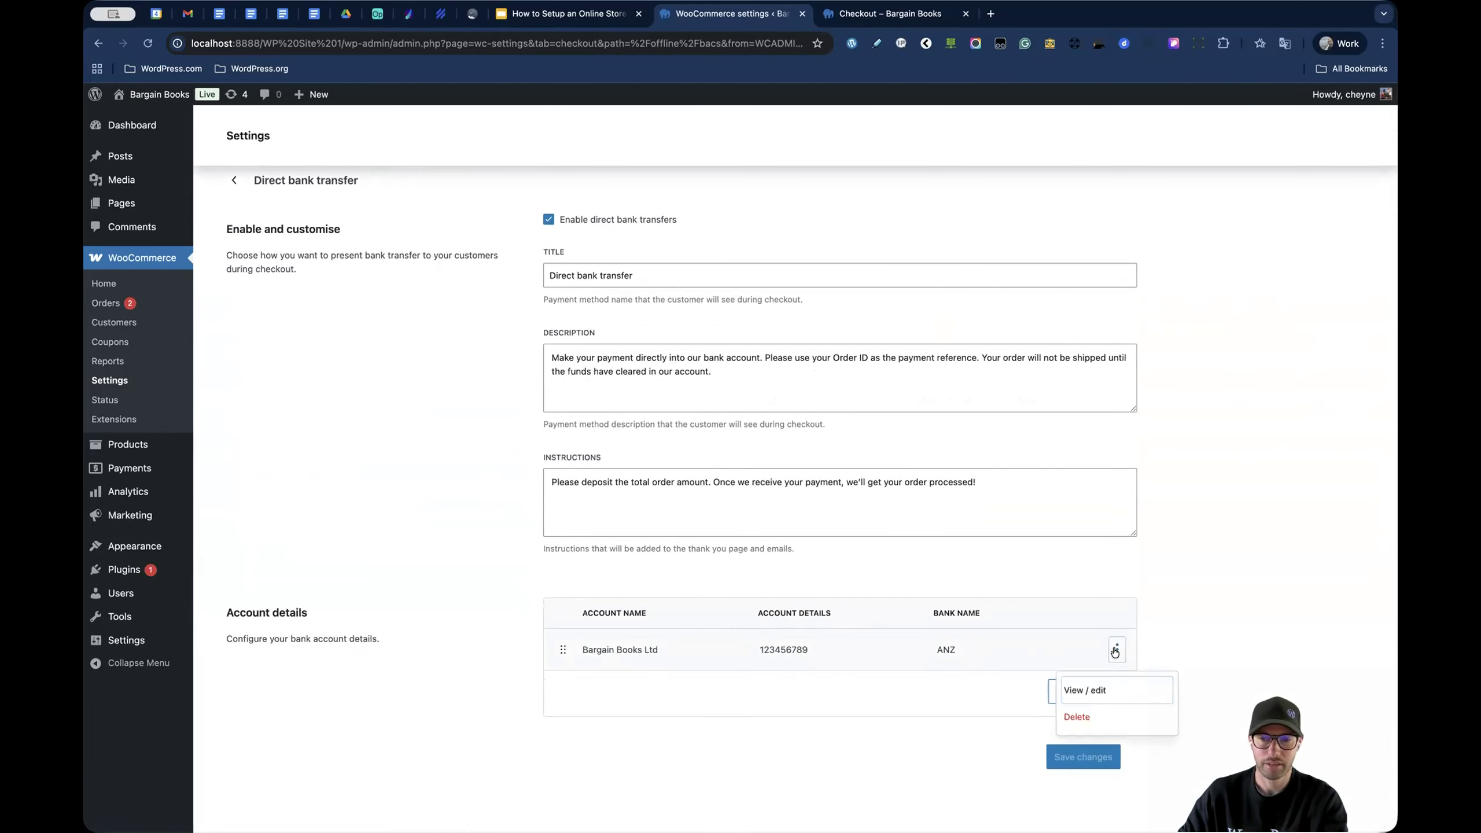
pyautogui.click(1104, 690)
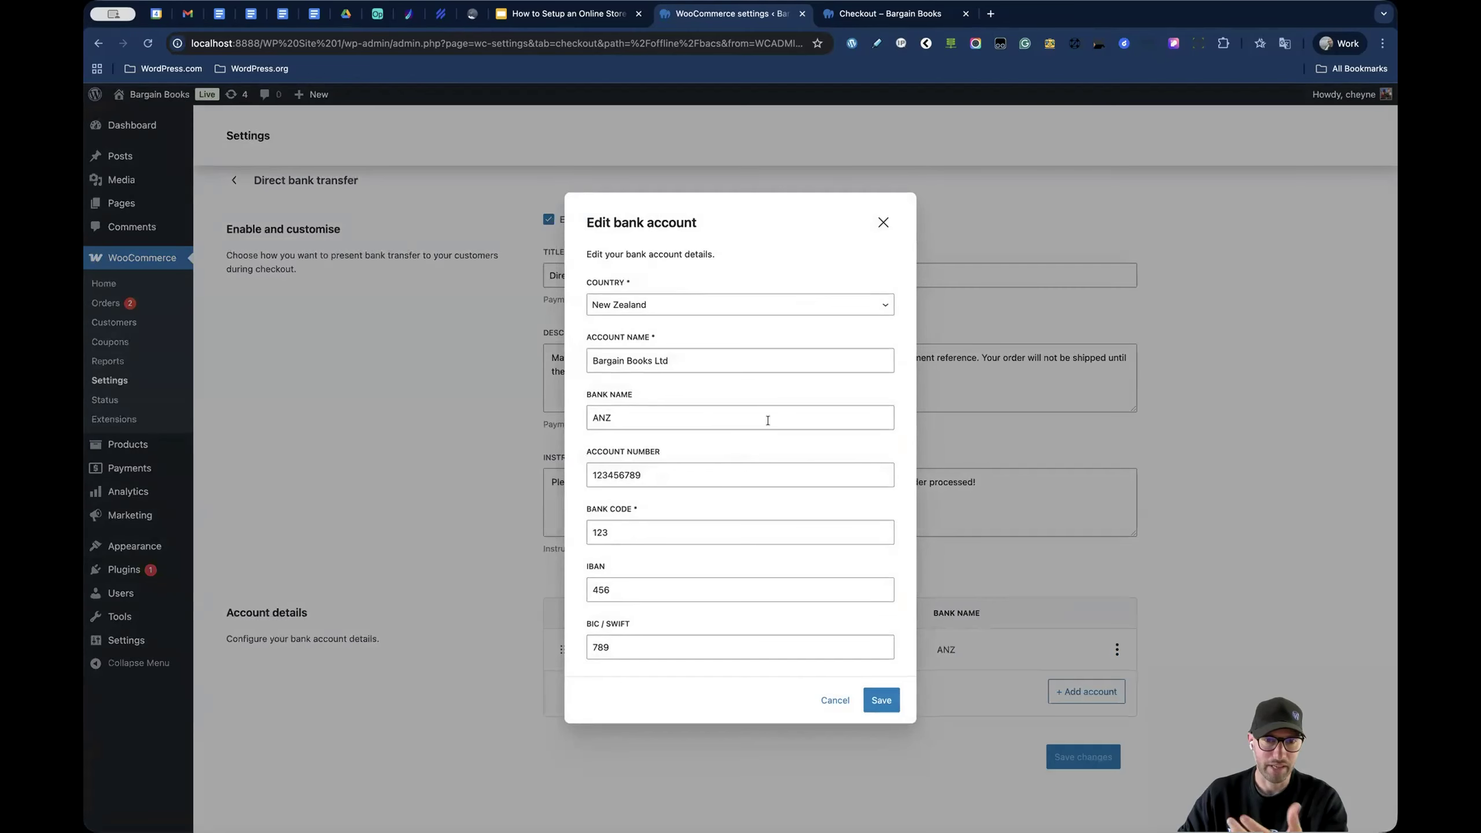
pyautogui.doubleClick(726, 470)
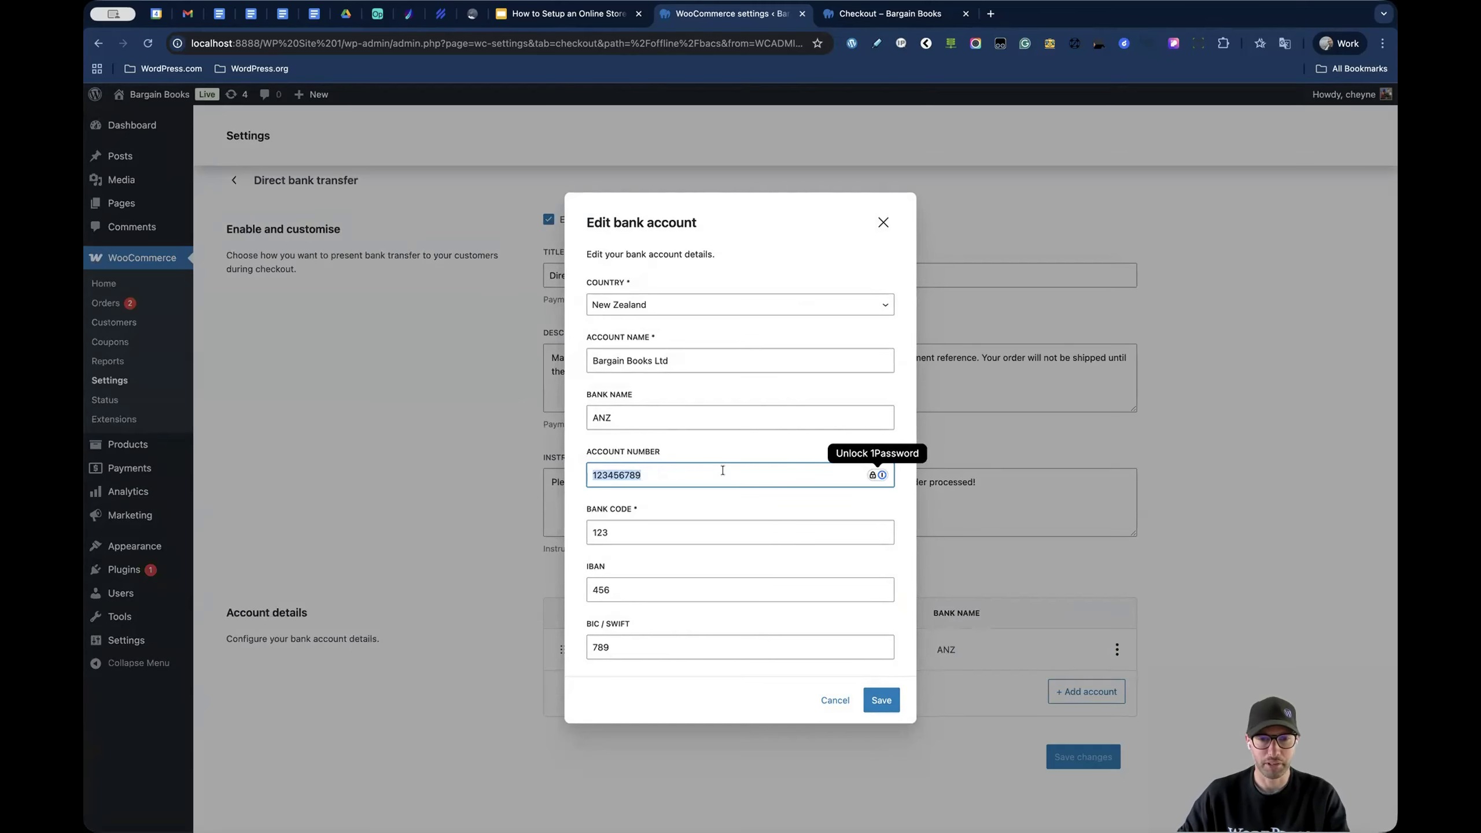
pyautogui.click(882, 222)
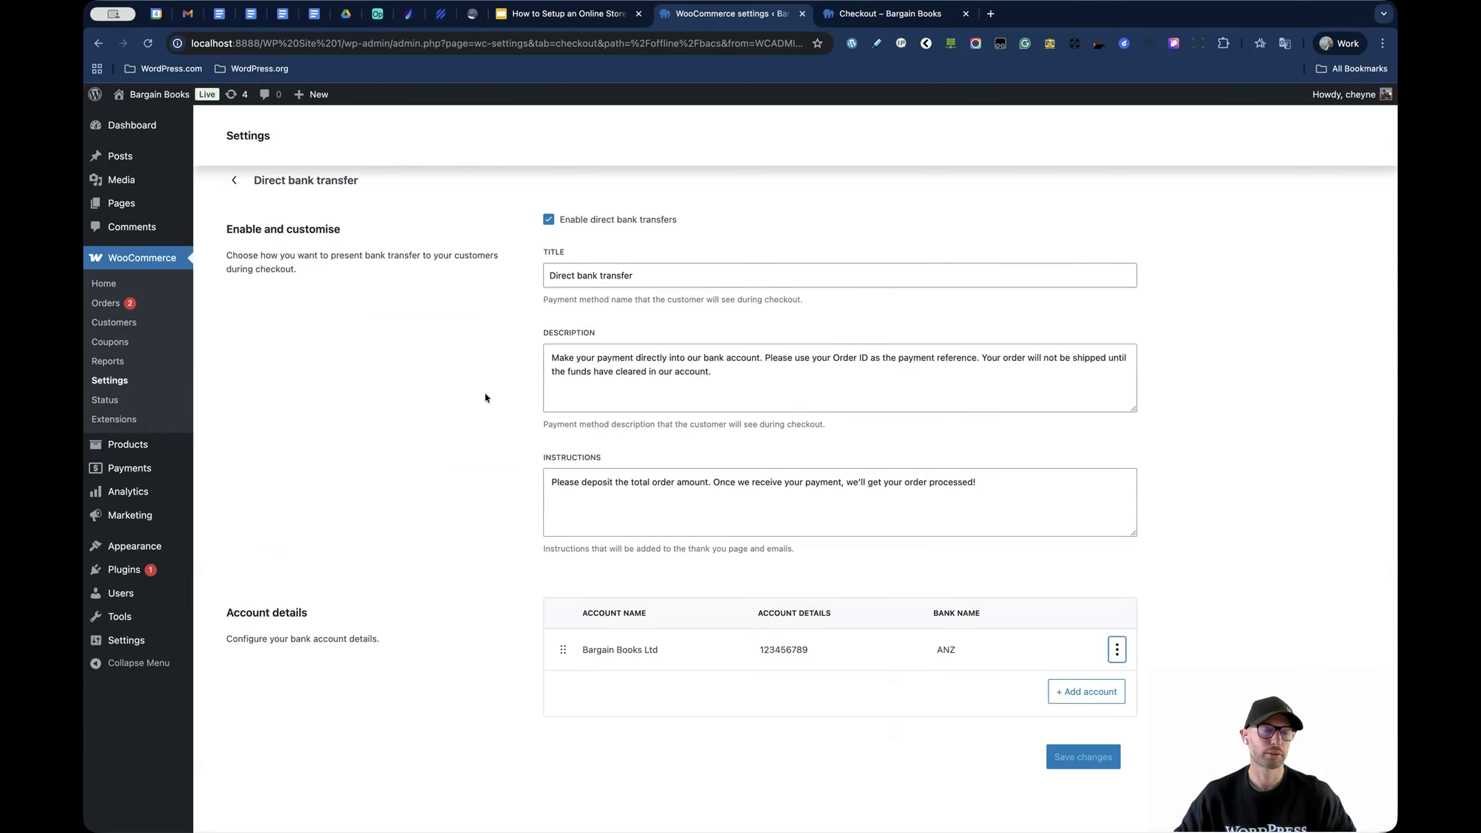
# - Return to the payment providers, expand More payment options and view the full list of payment extensions in the WooCommerce Marketplace
pyautogui.click(439, 186)
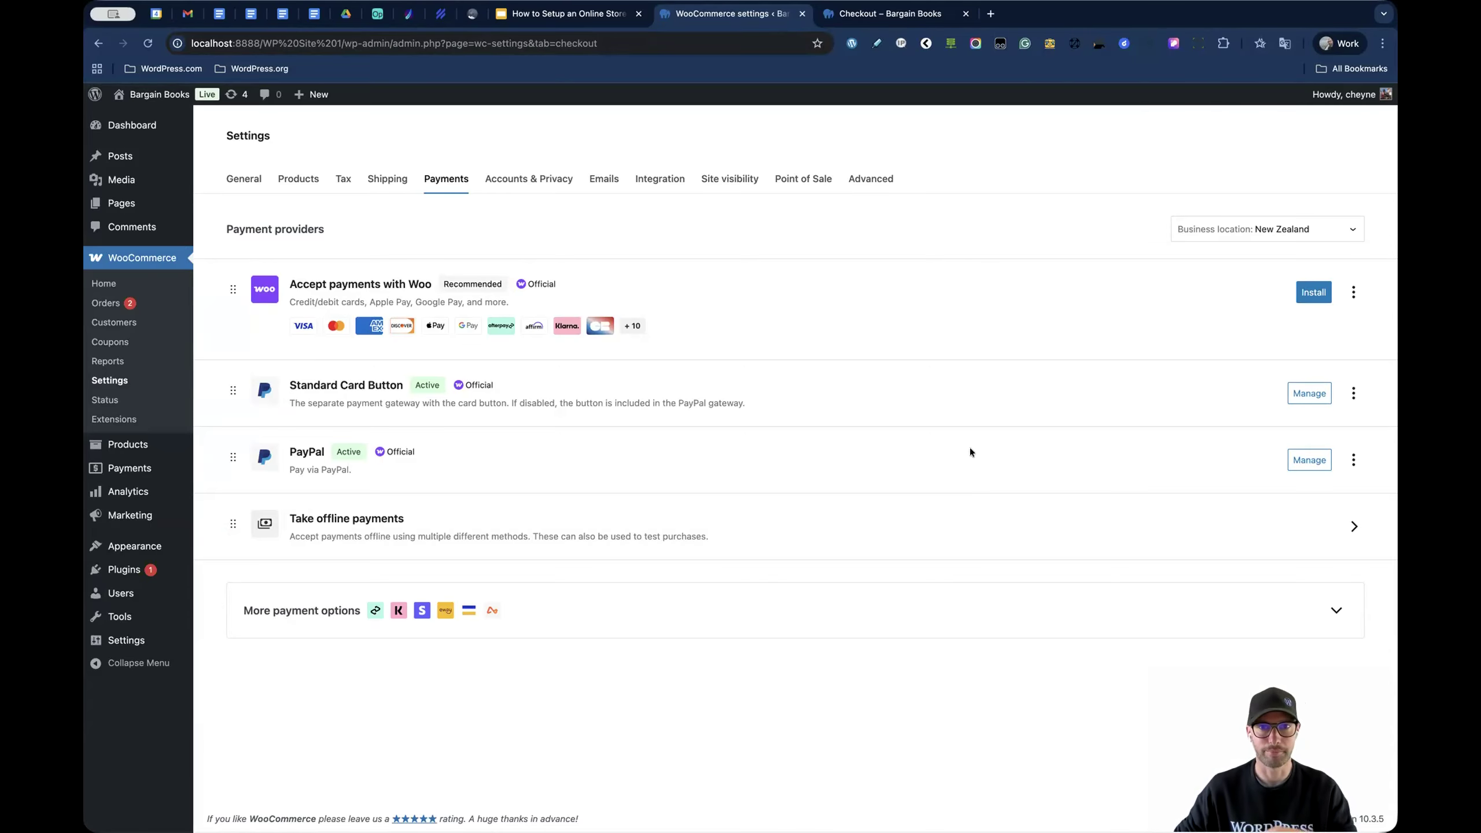
pyautogui.click(711, 612)
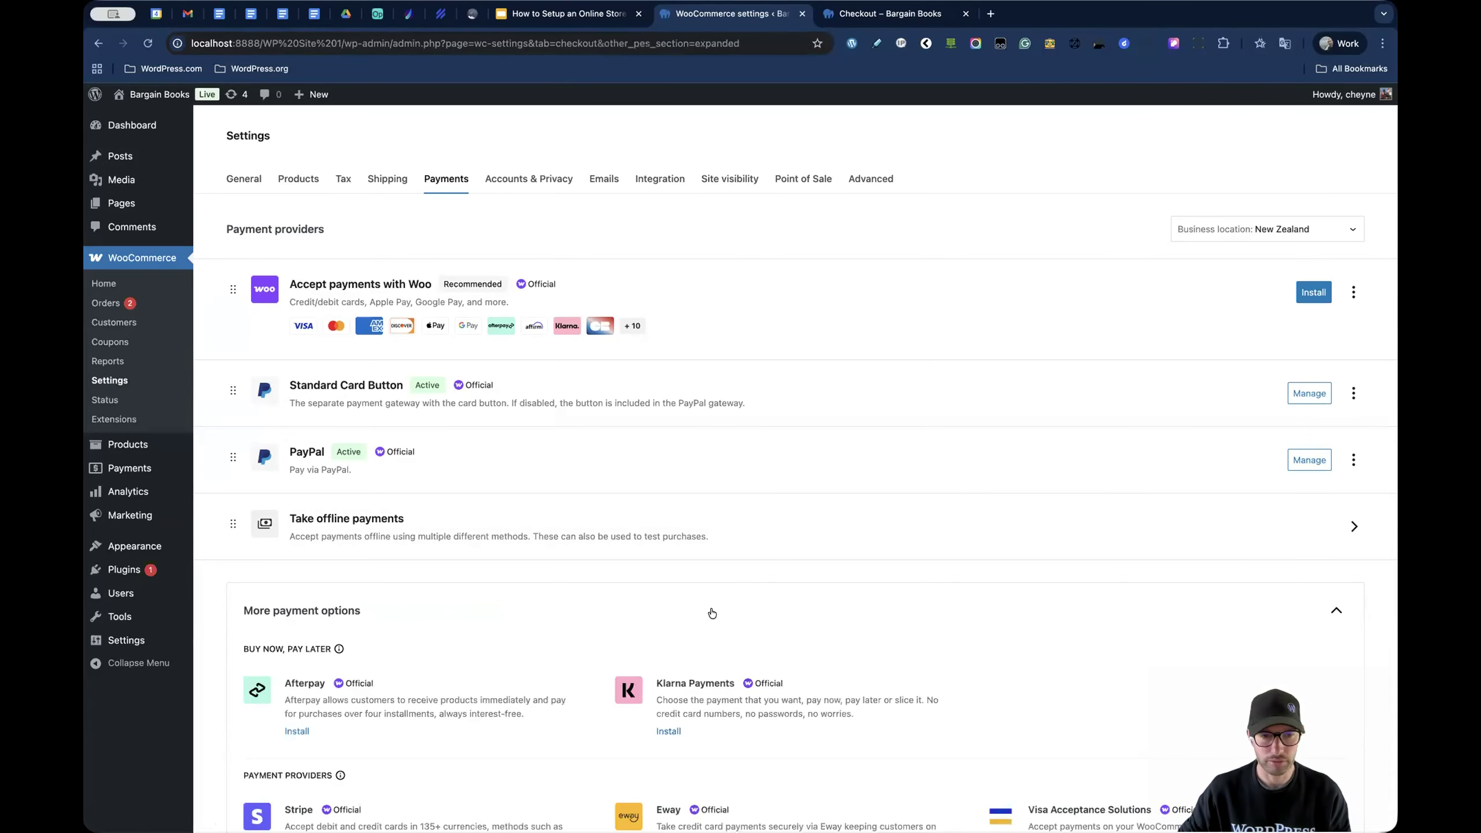
pyautogui.scroll(-5, 712, 612)
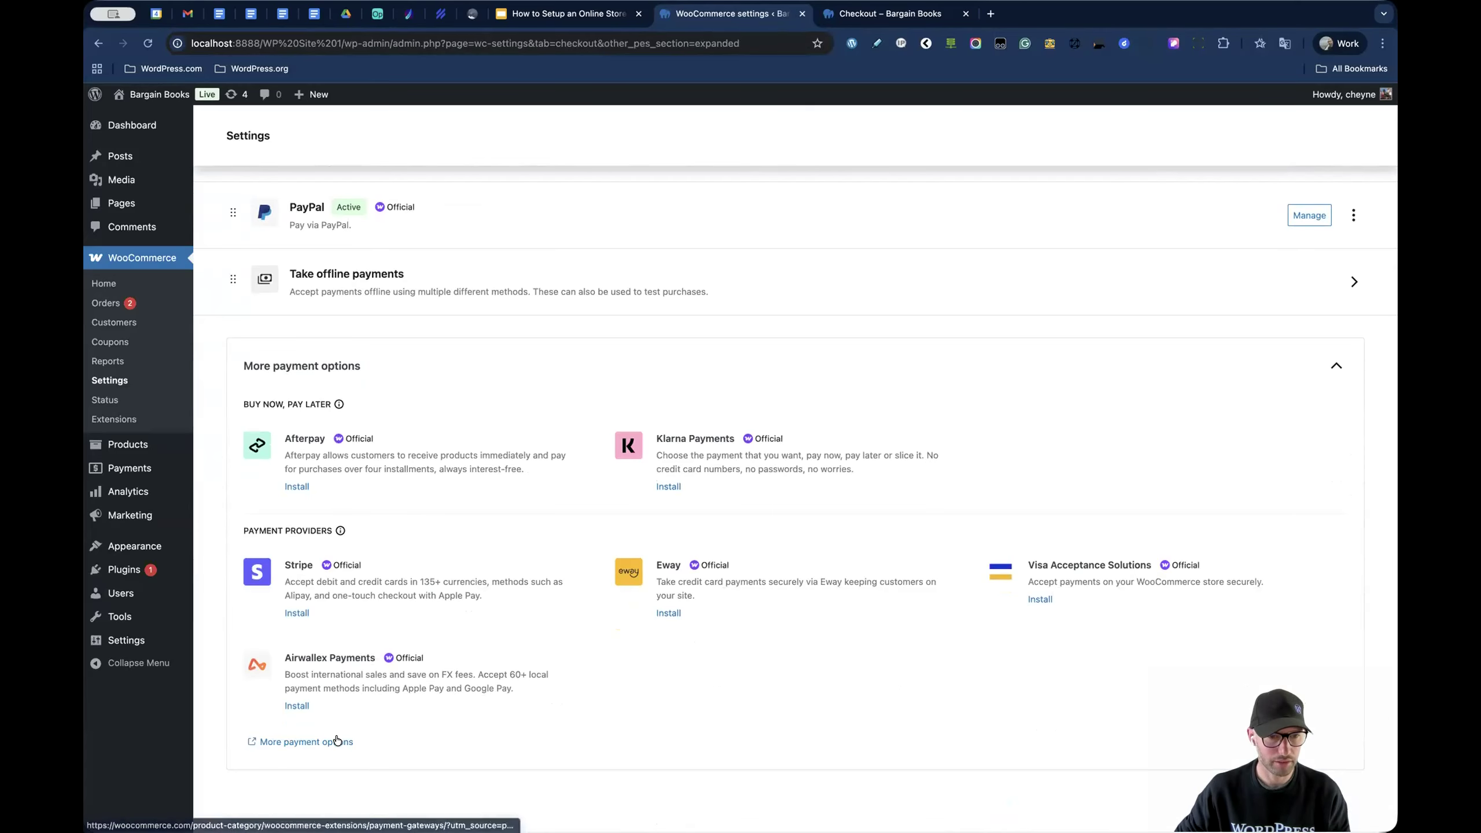
pyautogui.click(337, 740)
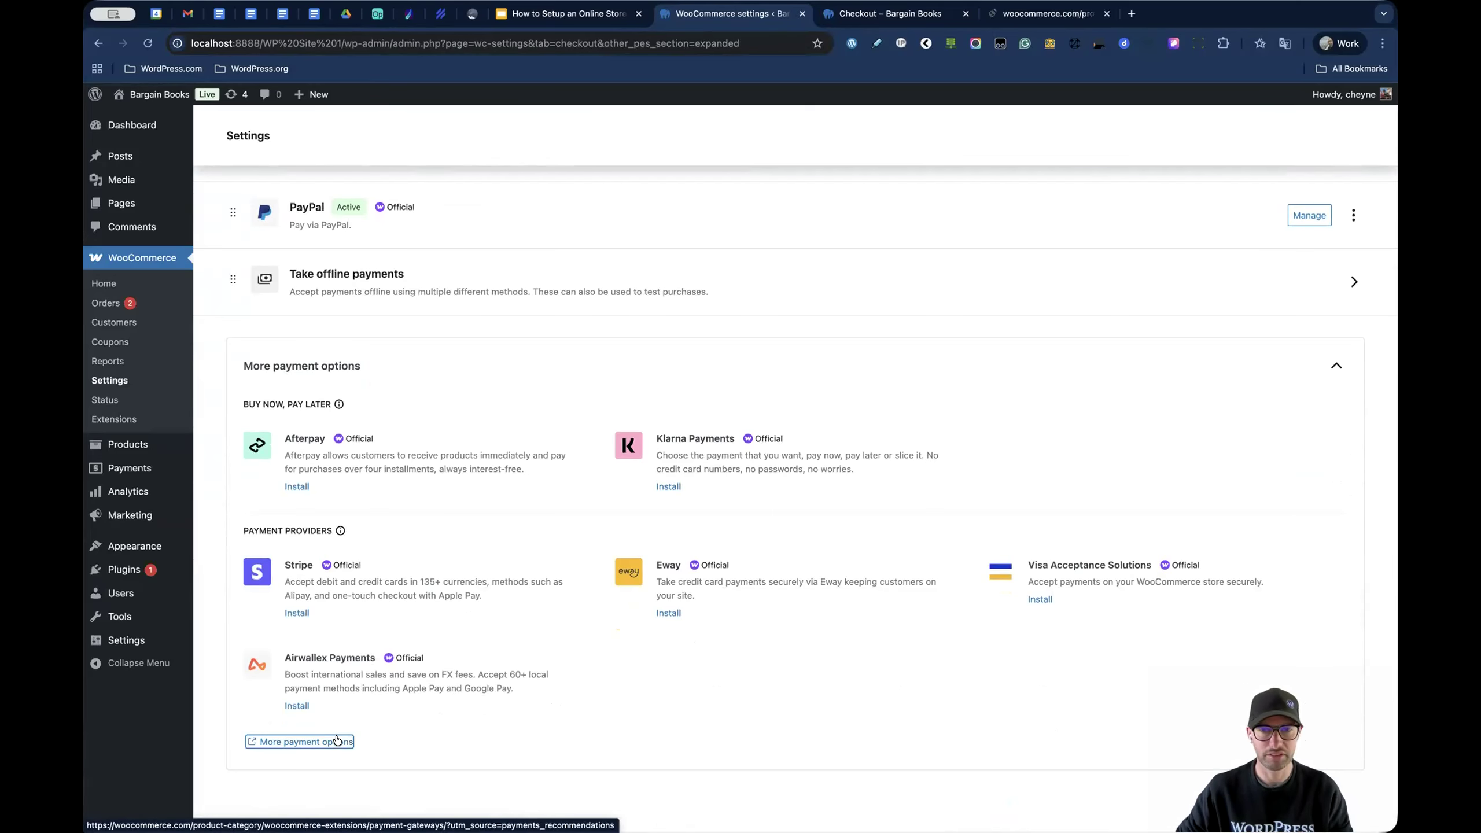
pyautogui.click(1048, 13)
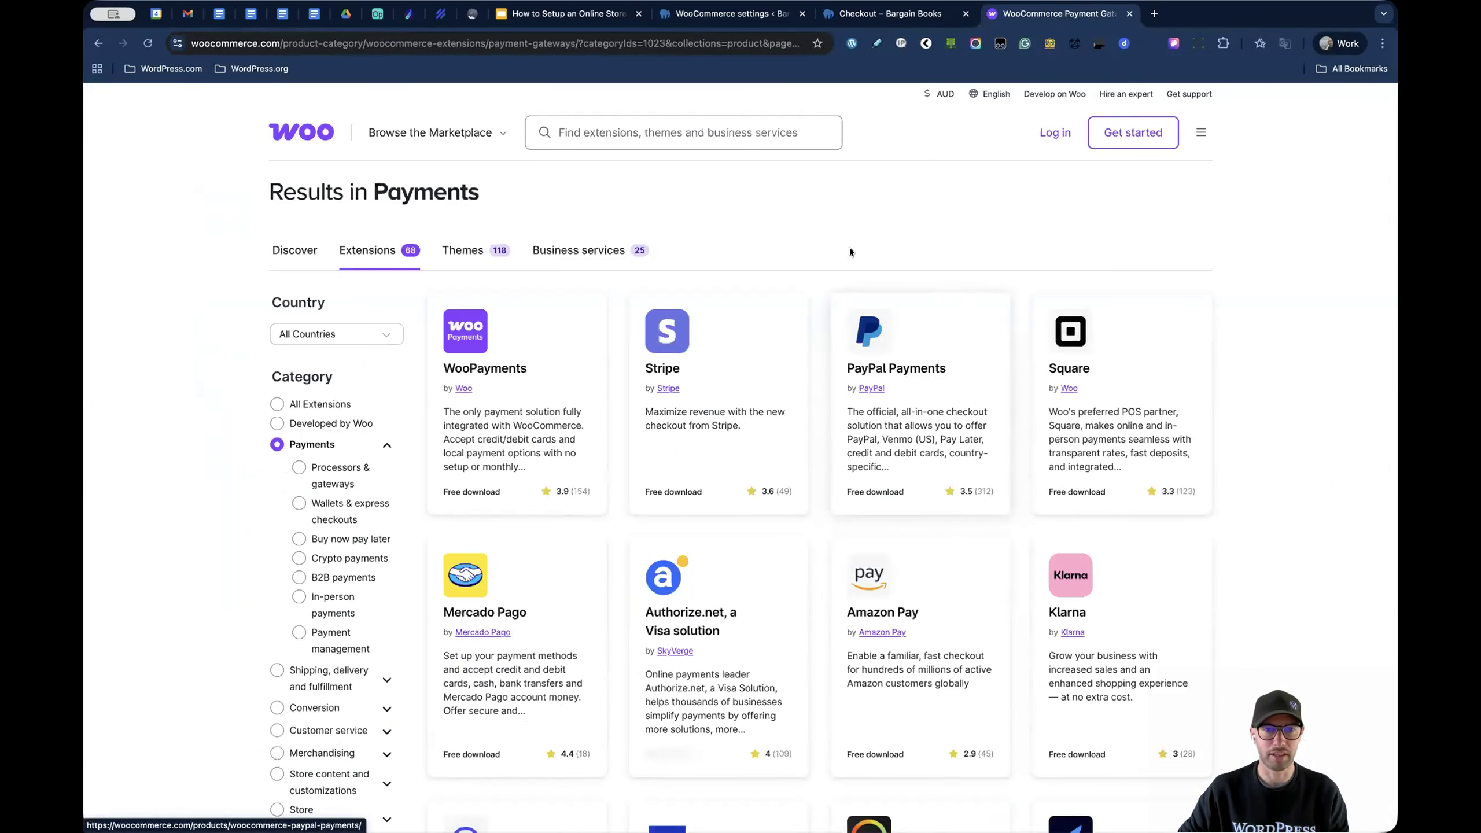
# - Search the marketplace for "subscri" and view the WooCommerce Subscriptions product page
pyautogui.click(644, 133)
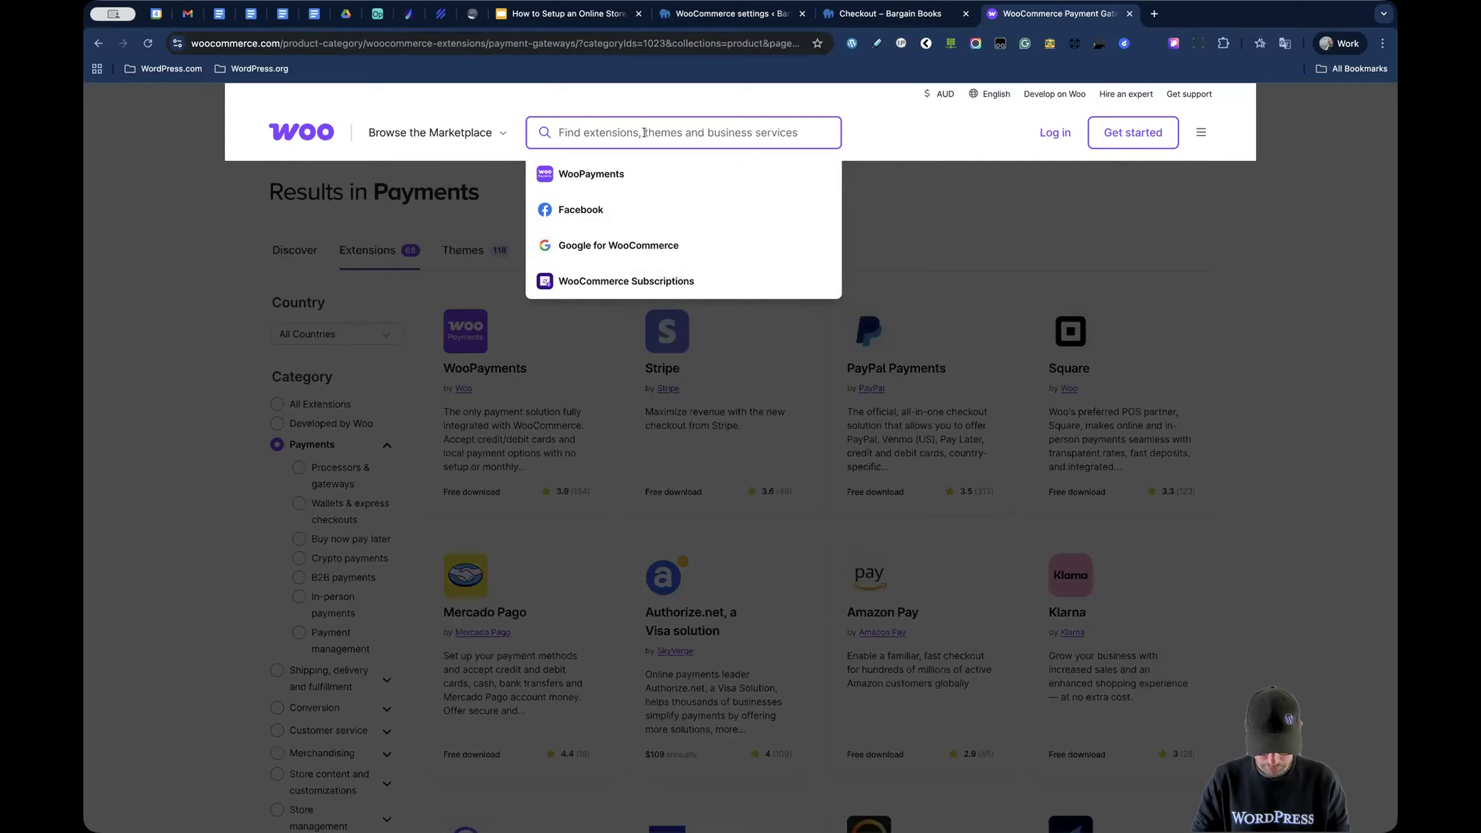
pyautogui.write('subscri')
pyautogui.click(610, 195)
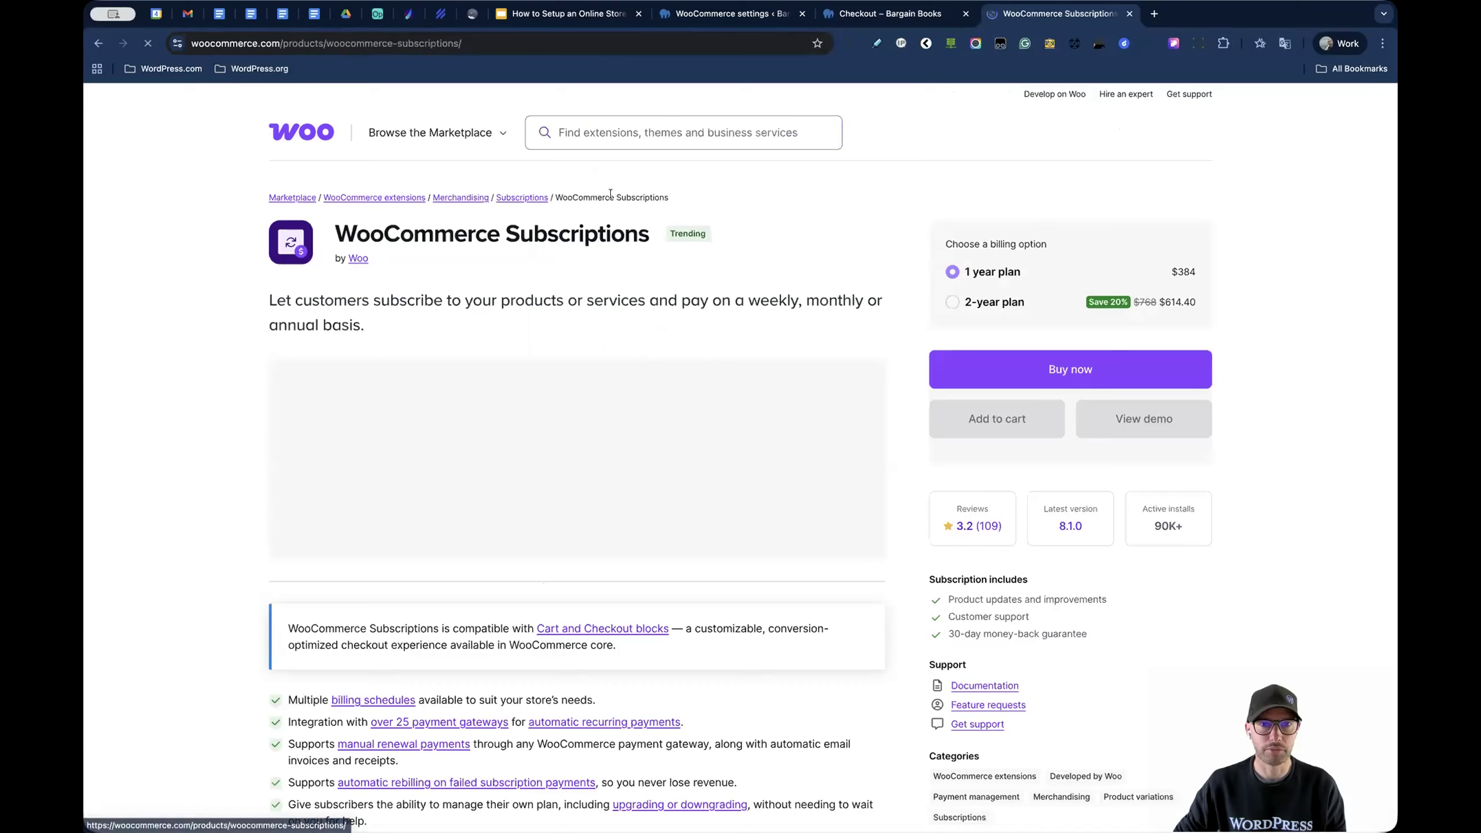
pyautogui.scroll(-2, 875, 408)
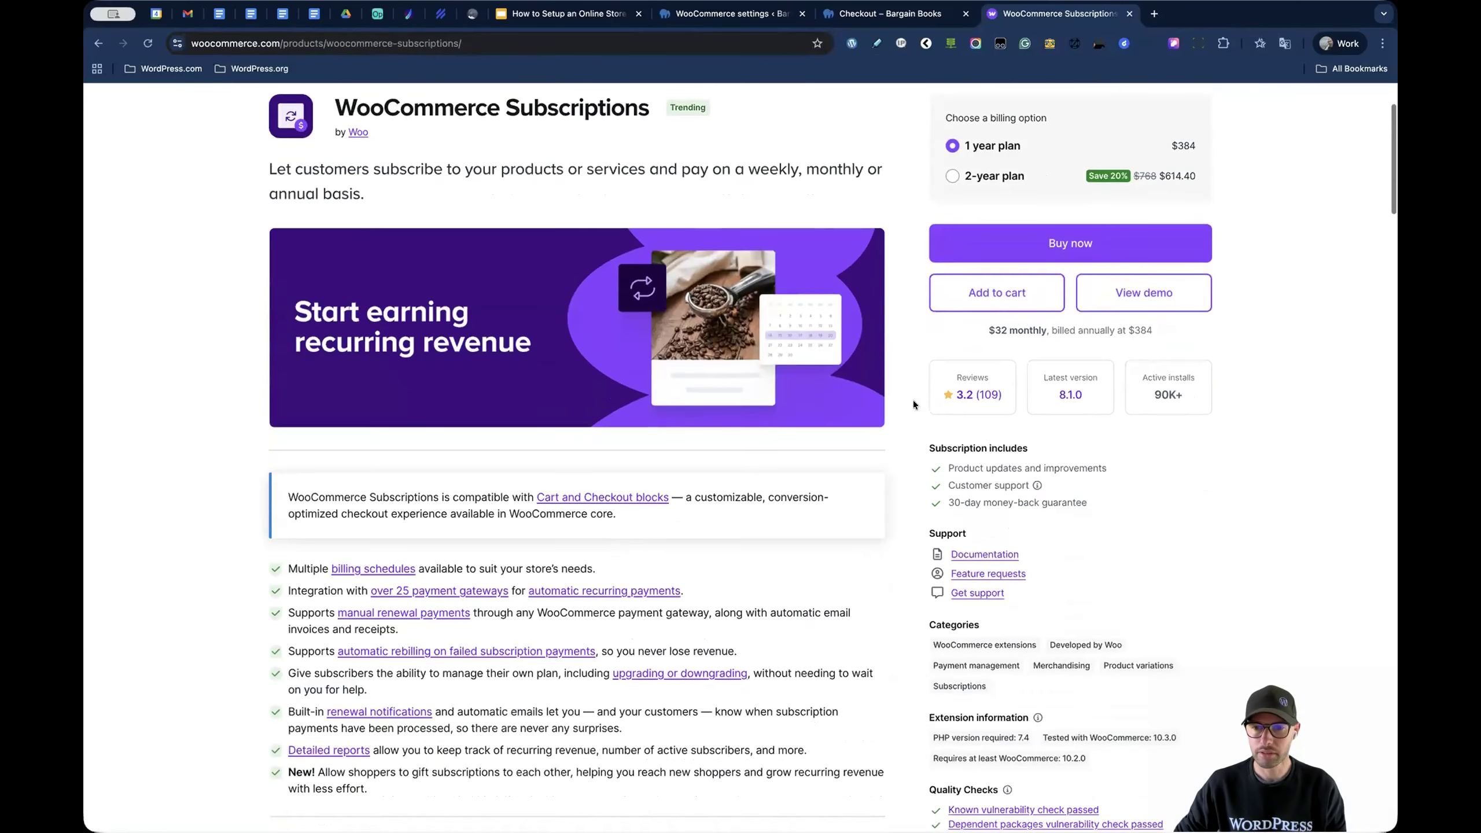
# - Open the WooCommerce Subscriptions documentation and go to the Subscription Payment Gateway Guide among its payment guides
pyautogui.click(989, 553)
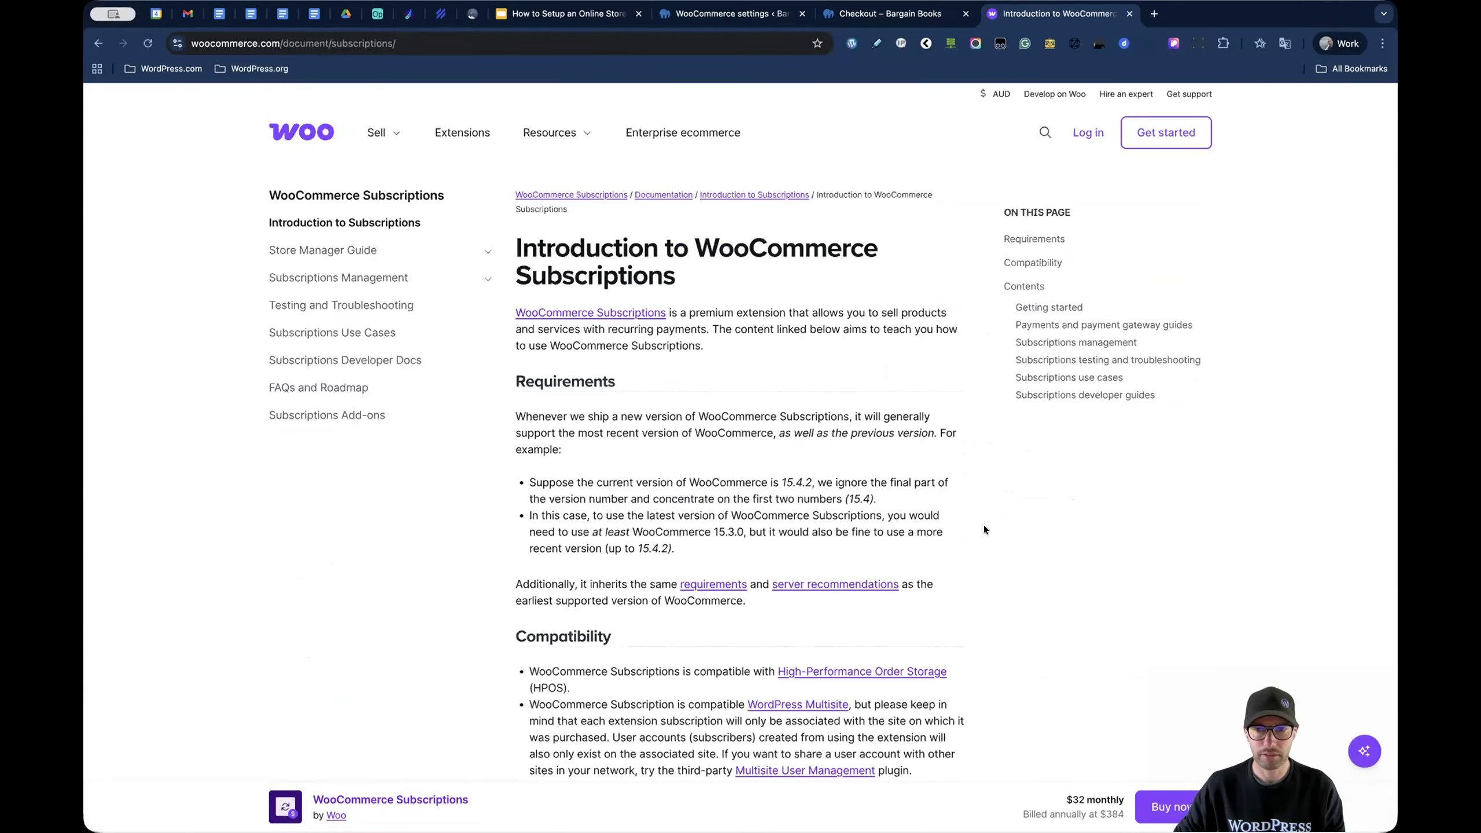
pyautogui.click(1047, 325)
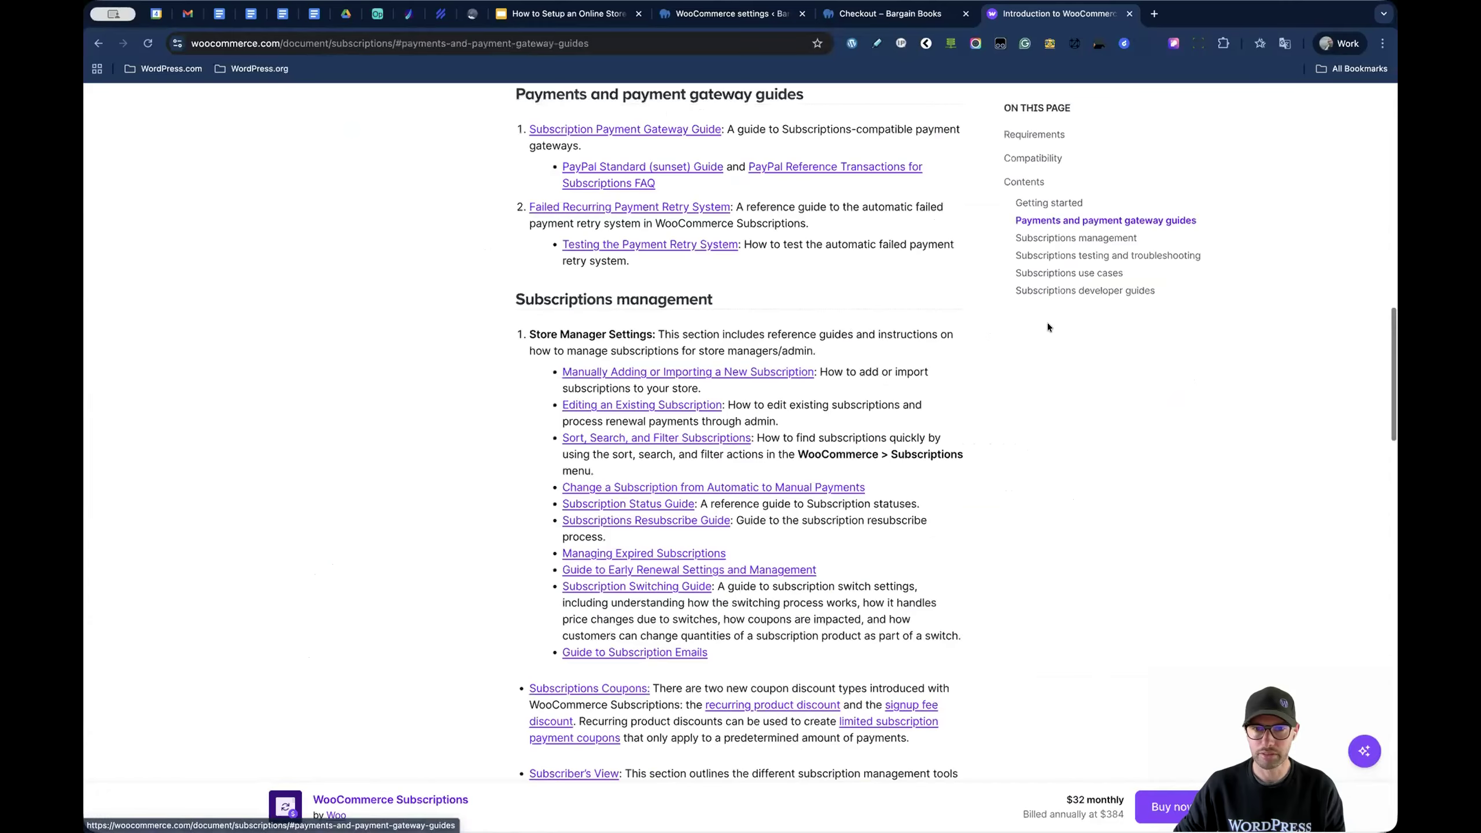
pyautogui.click(648, 133)
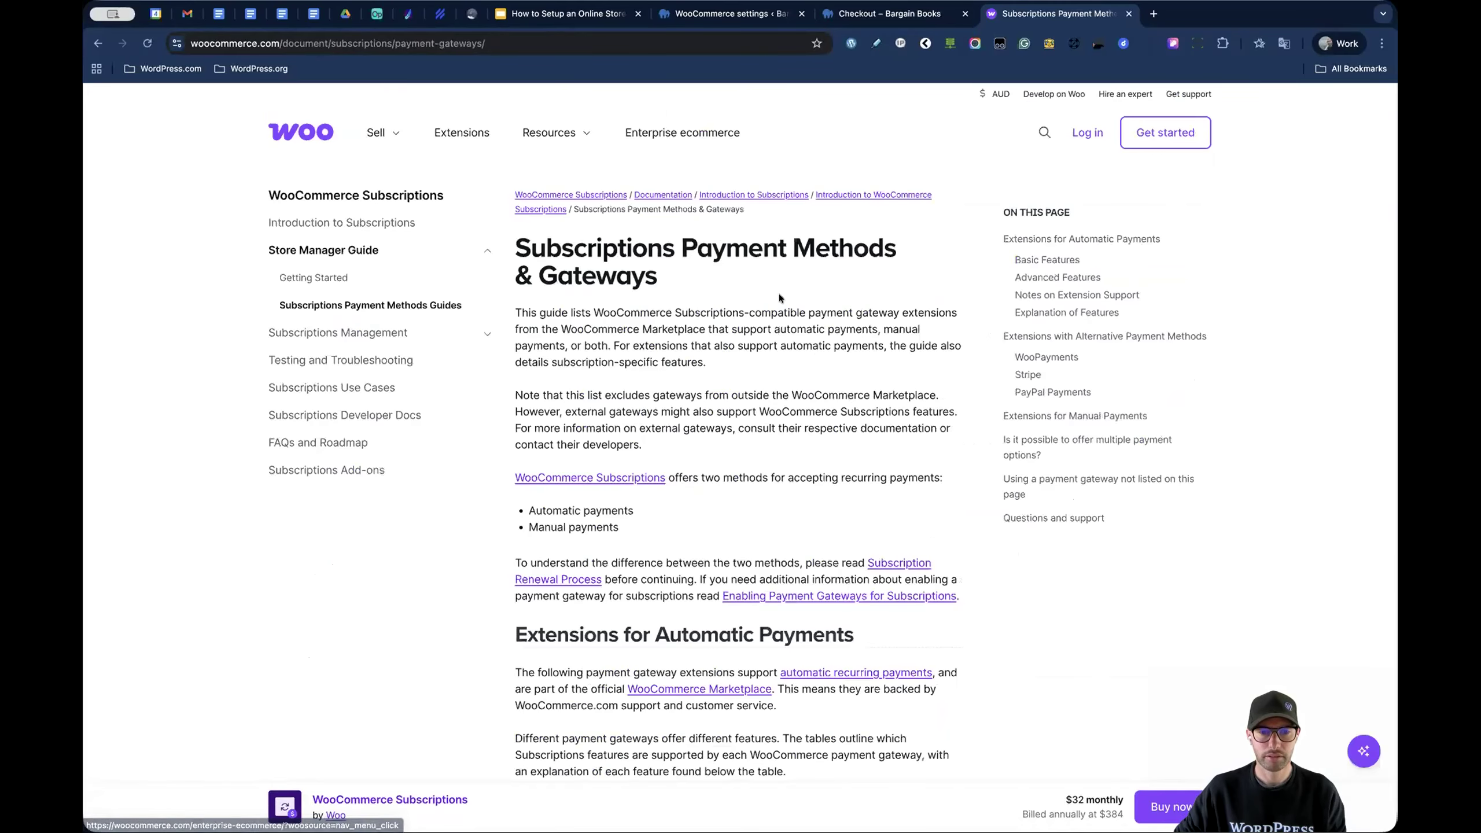
# - Examine the Basic Features table for which payment gateways support subscription suspension, cancellation and reactivation
pyautogui.scroll(-10, 778, 294)
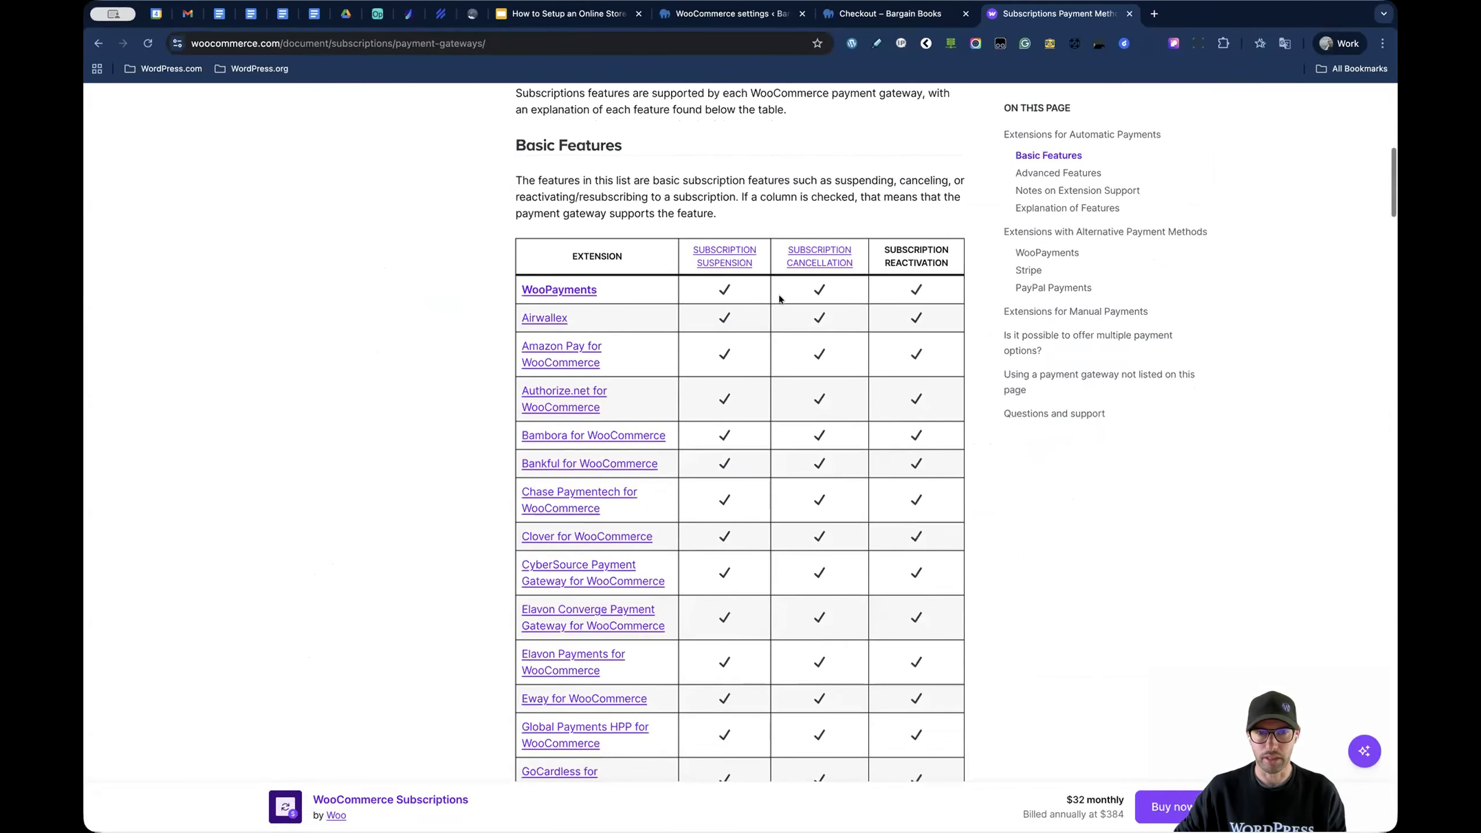
pyautogui.scroll(-2, 653, 220)
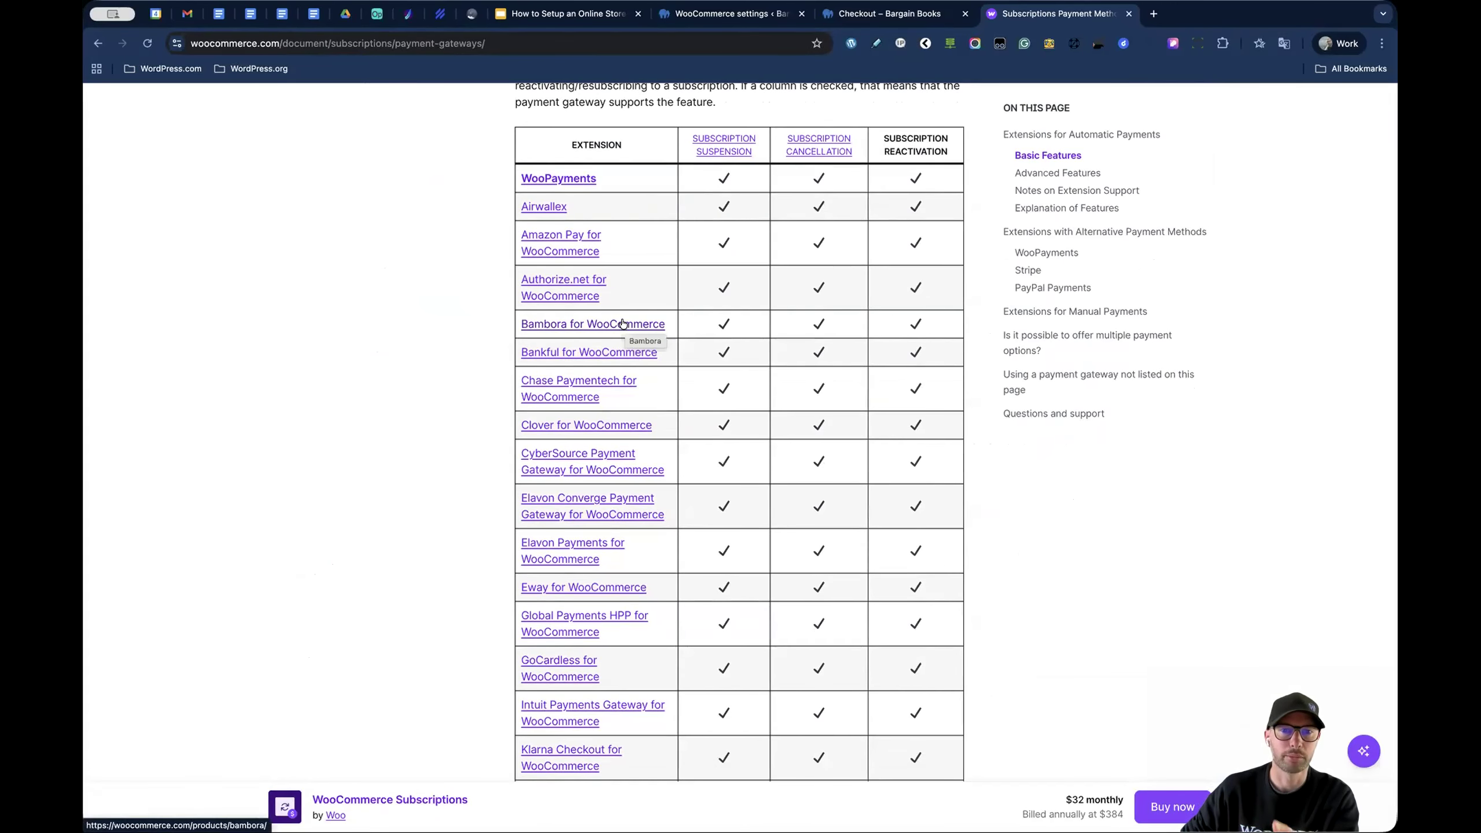
pyautogui.scroll(-5, 978, 310)
pyautogui.scroll(-10, 977, 313)
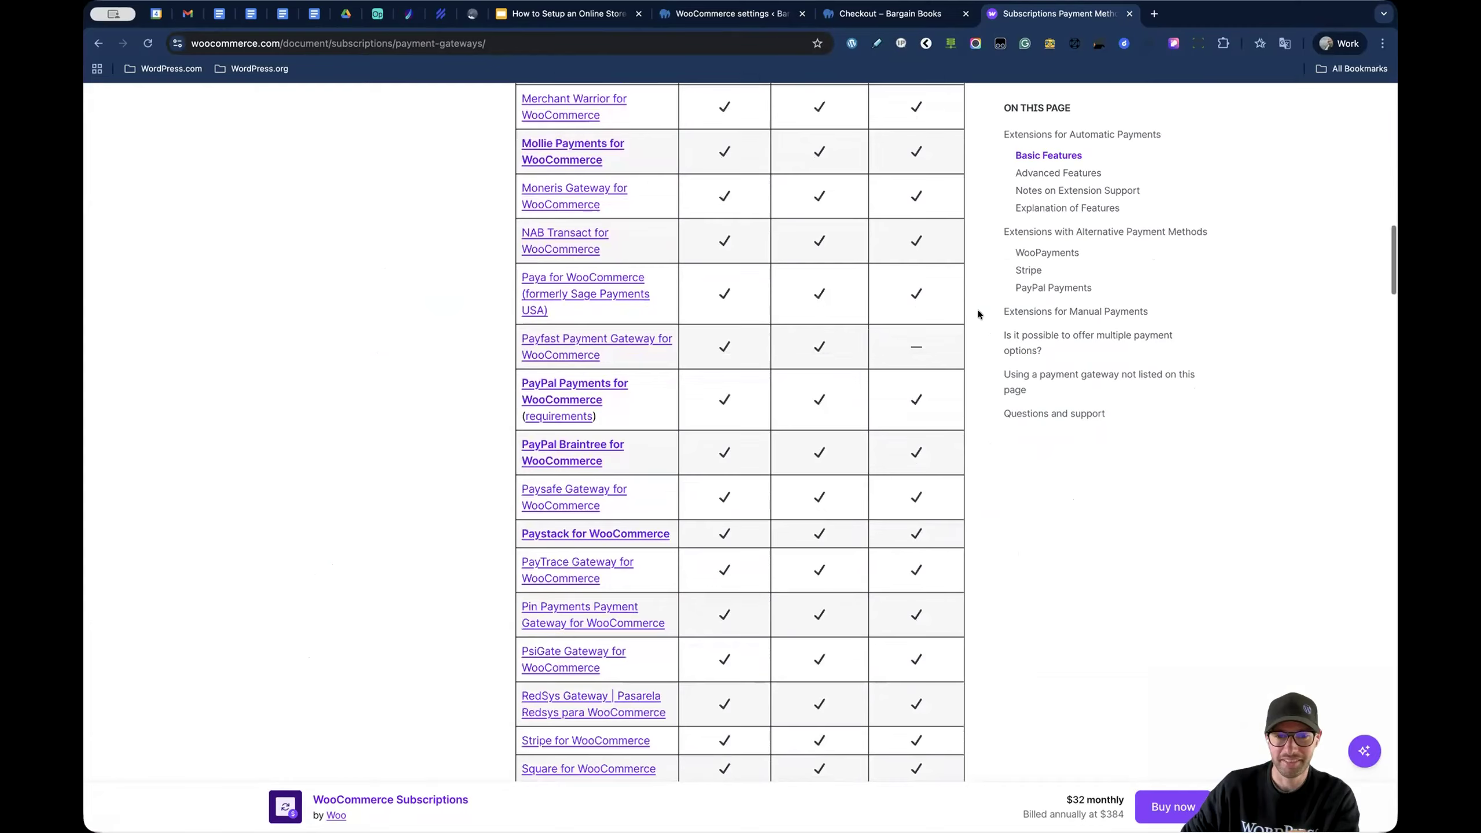
pyautogui.scroll(-5, 977, 313)
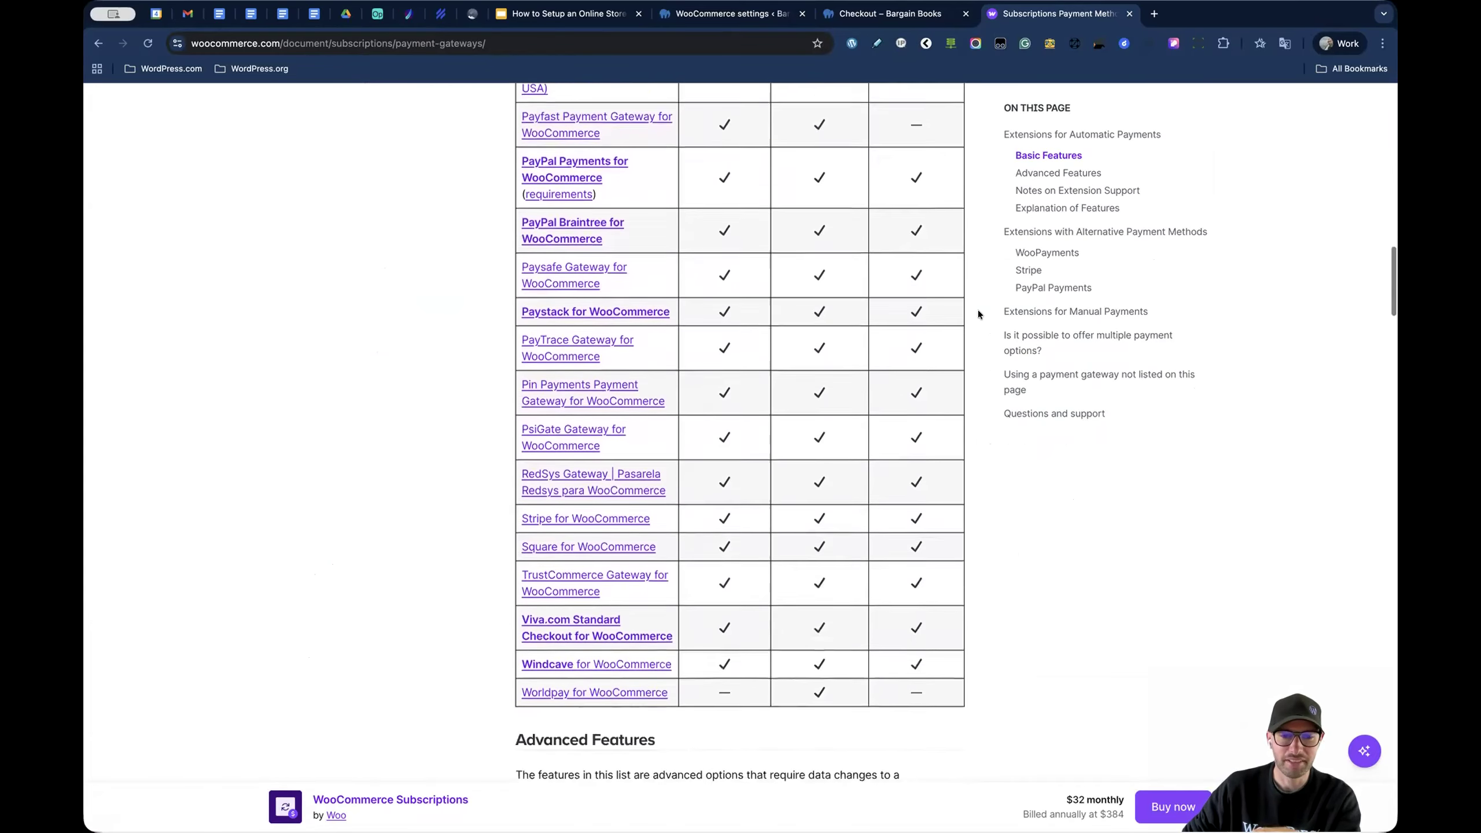
pyautogui.scroll(-1, 978, 314)
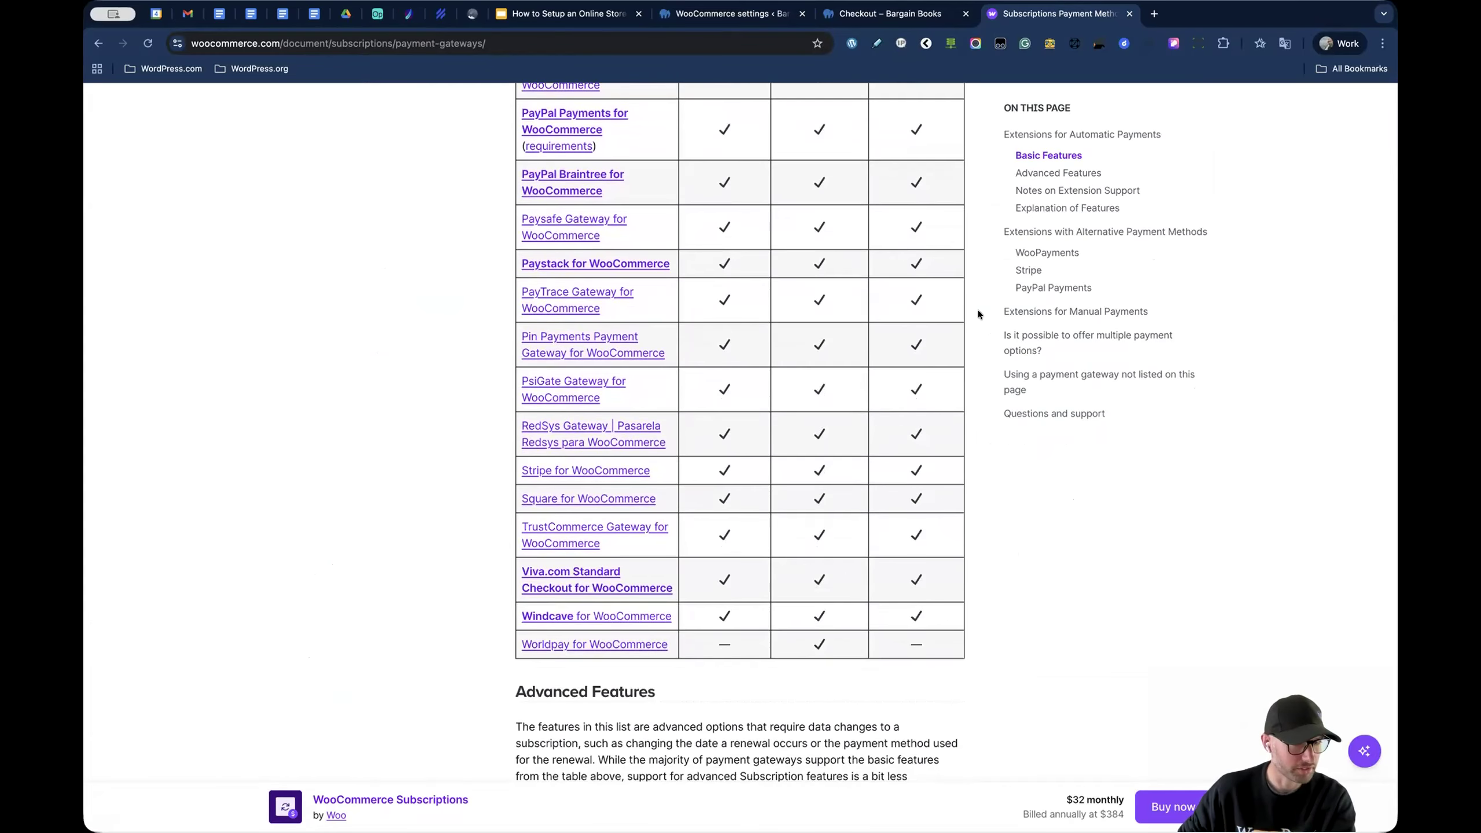
pyautogui.scroll(9, 978, 314)
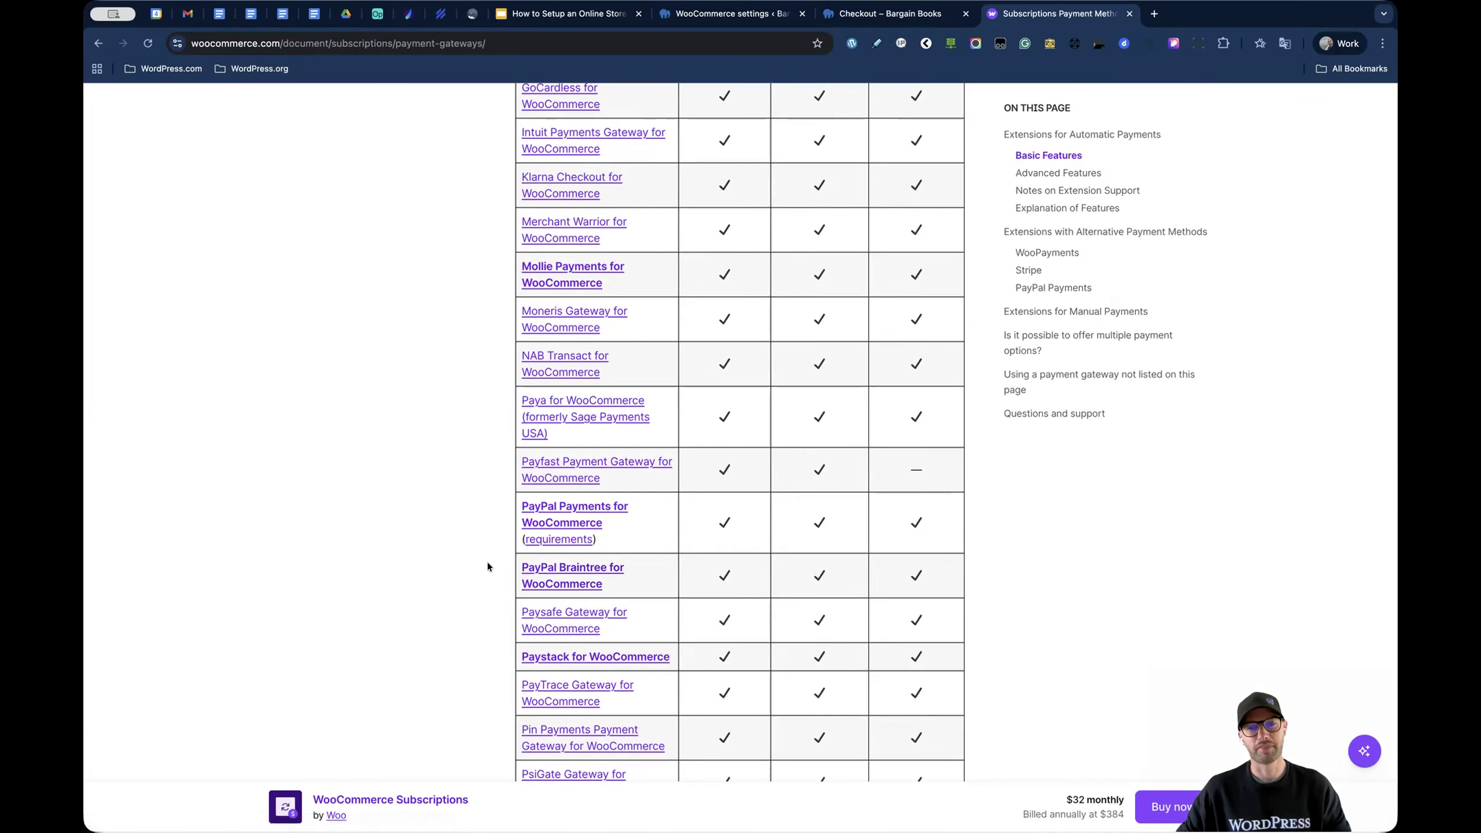
pyautogui.scroll(5, 487, 566)
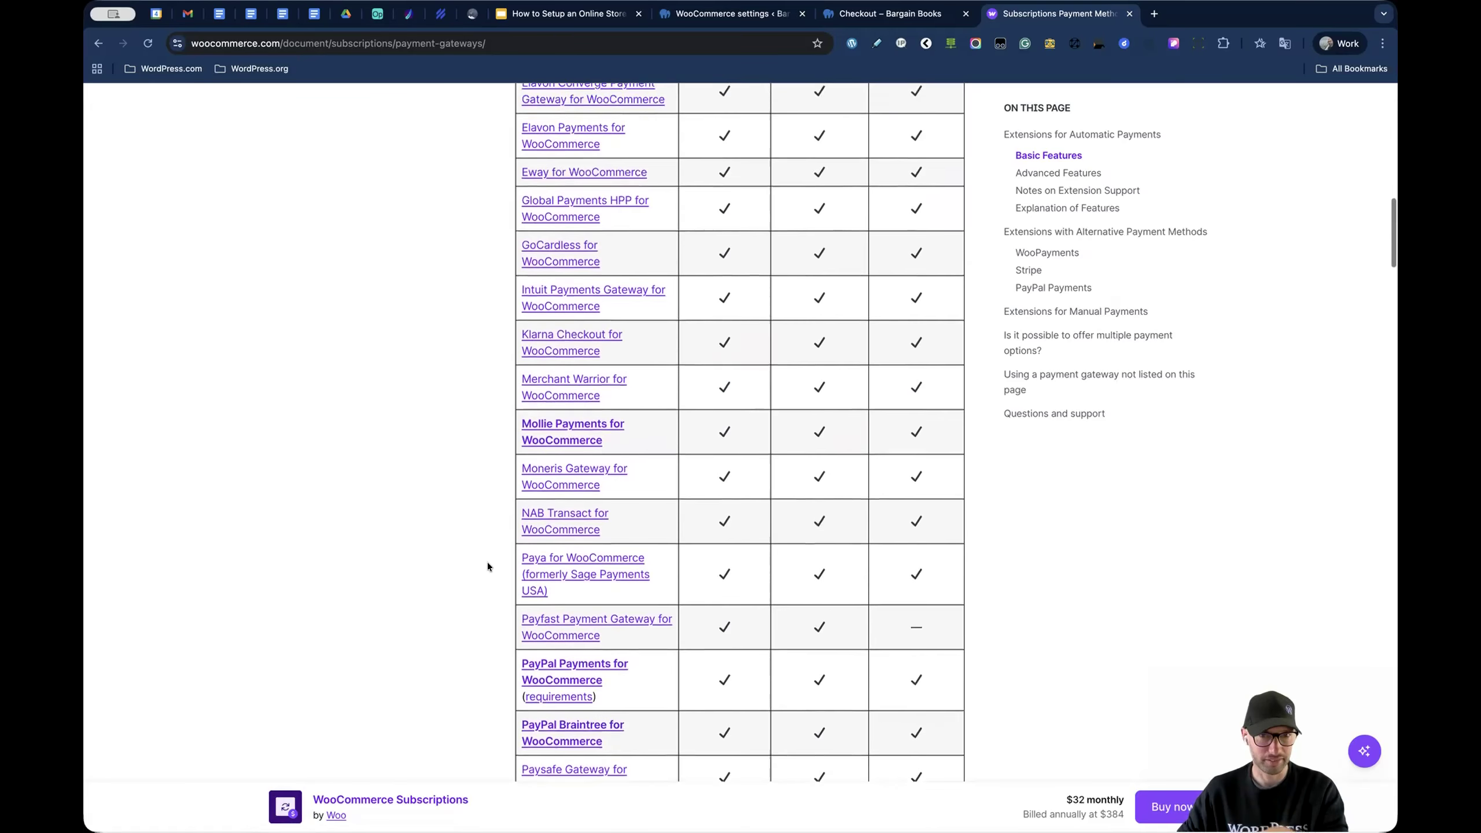
pyautogui.scroll(8, 488, 566)
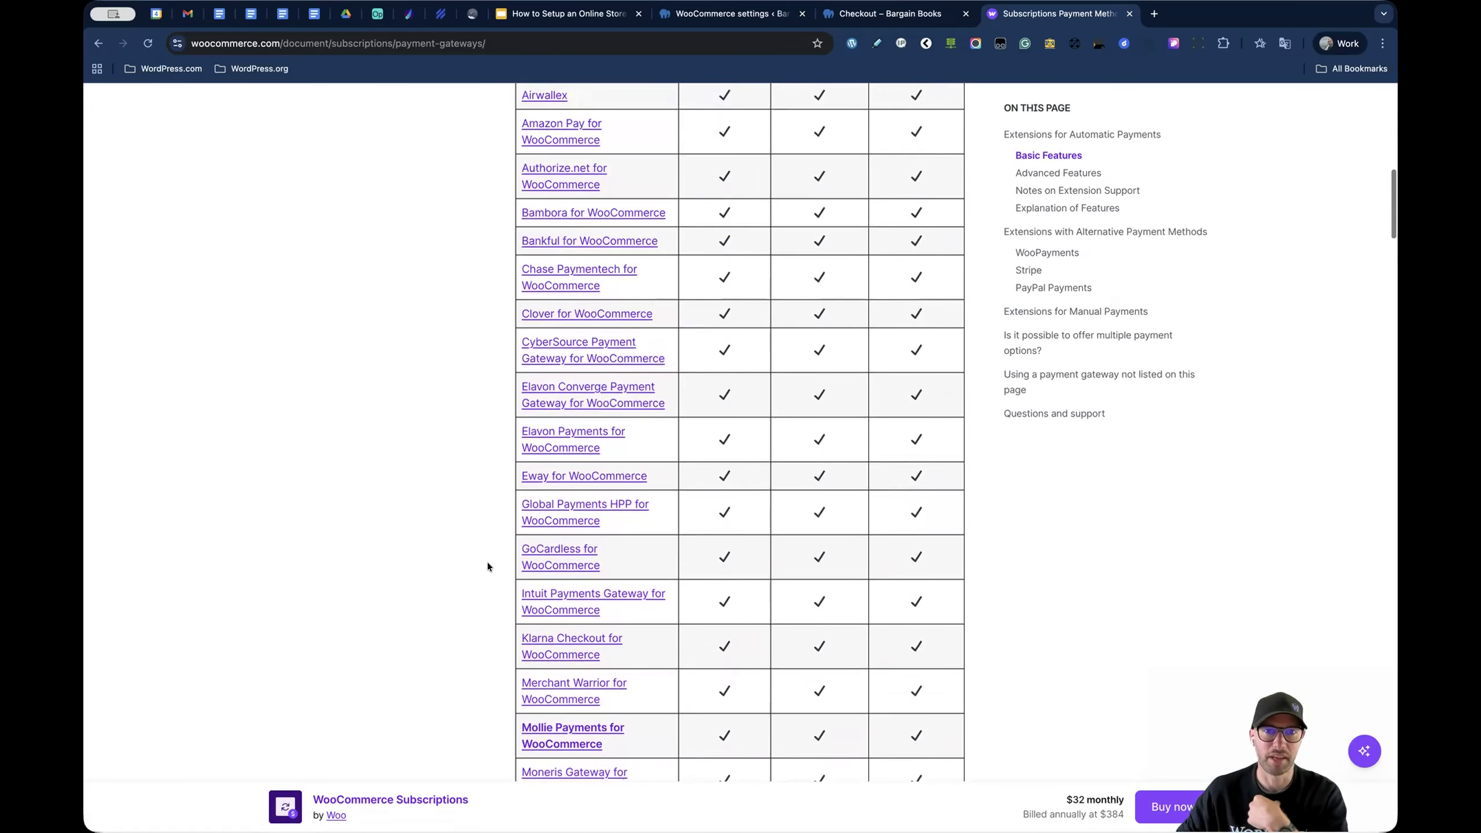
pyautogui.scroll(-3, 488, 566)
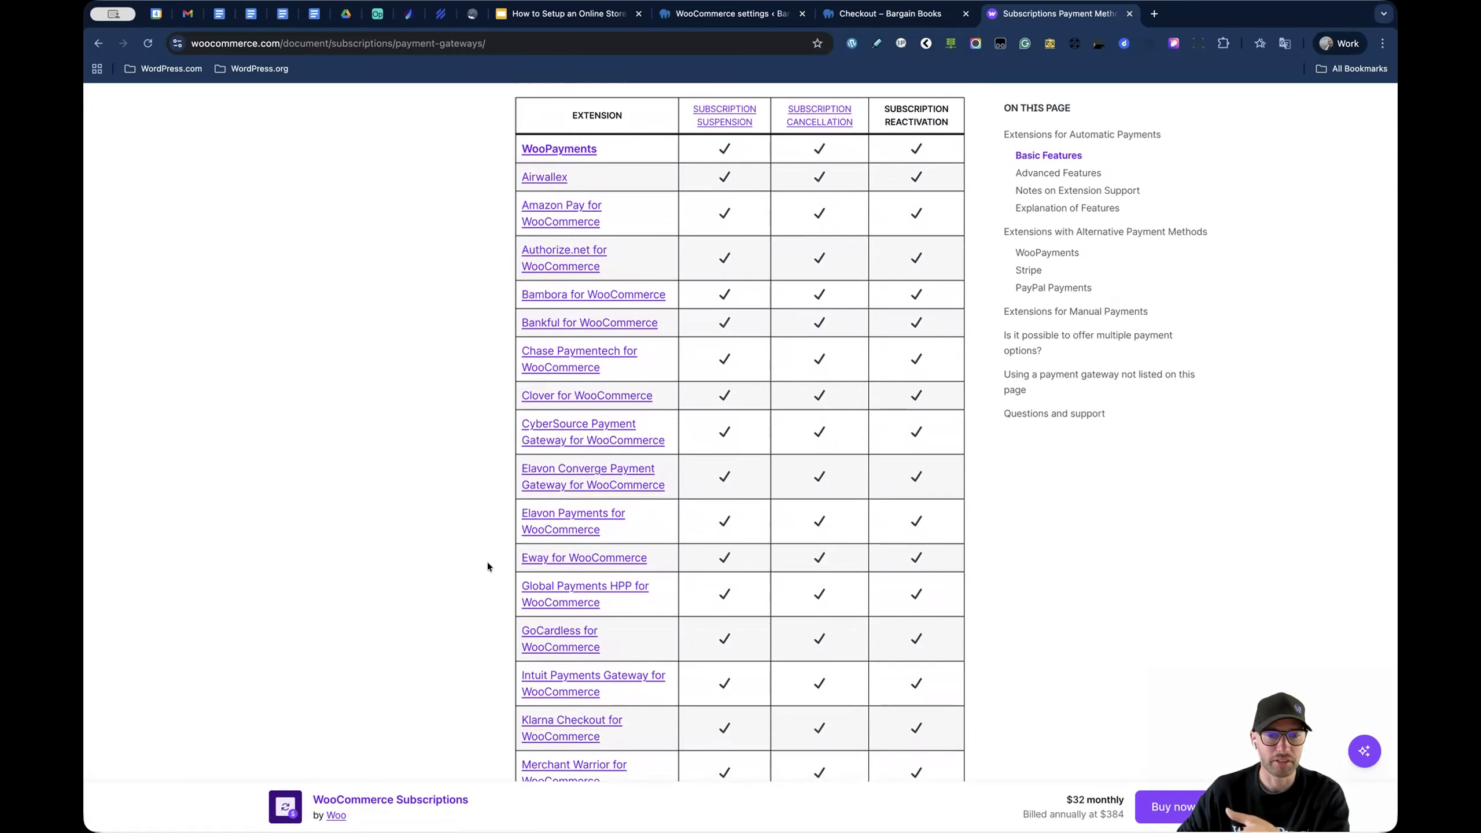
pyautogui.scroll(-7, 488, 565)
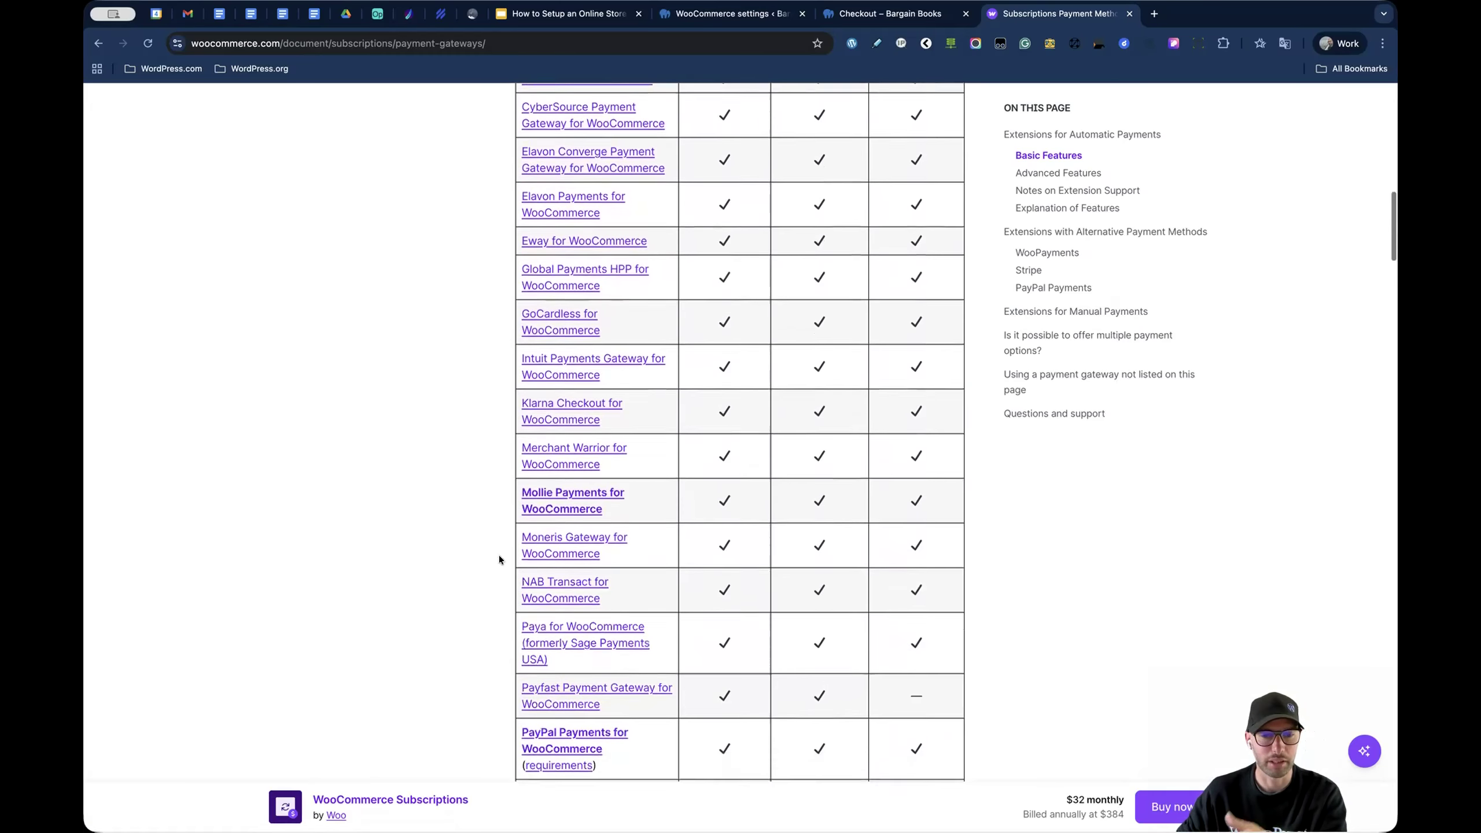
pyautogui.scroll(-4, 531, 700)
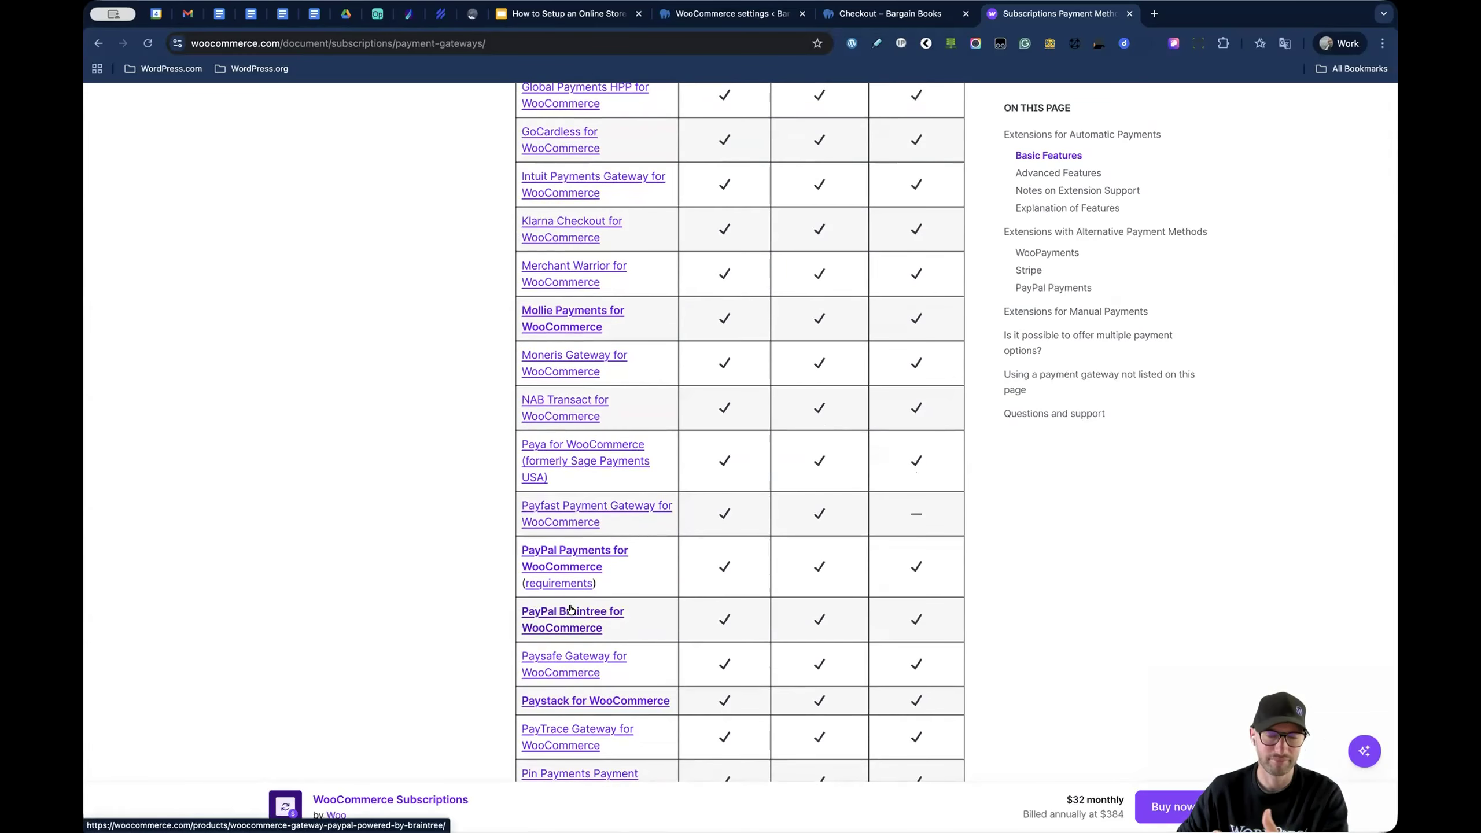
# - Switch to the Google Slides presentation and advance from the Payment gateways slide to the WooCommerce pages slide
pyautogui.click(738, 20)
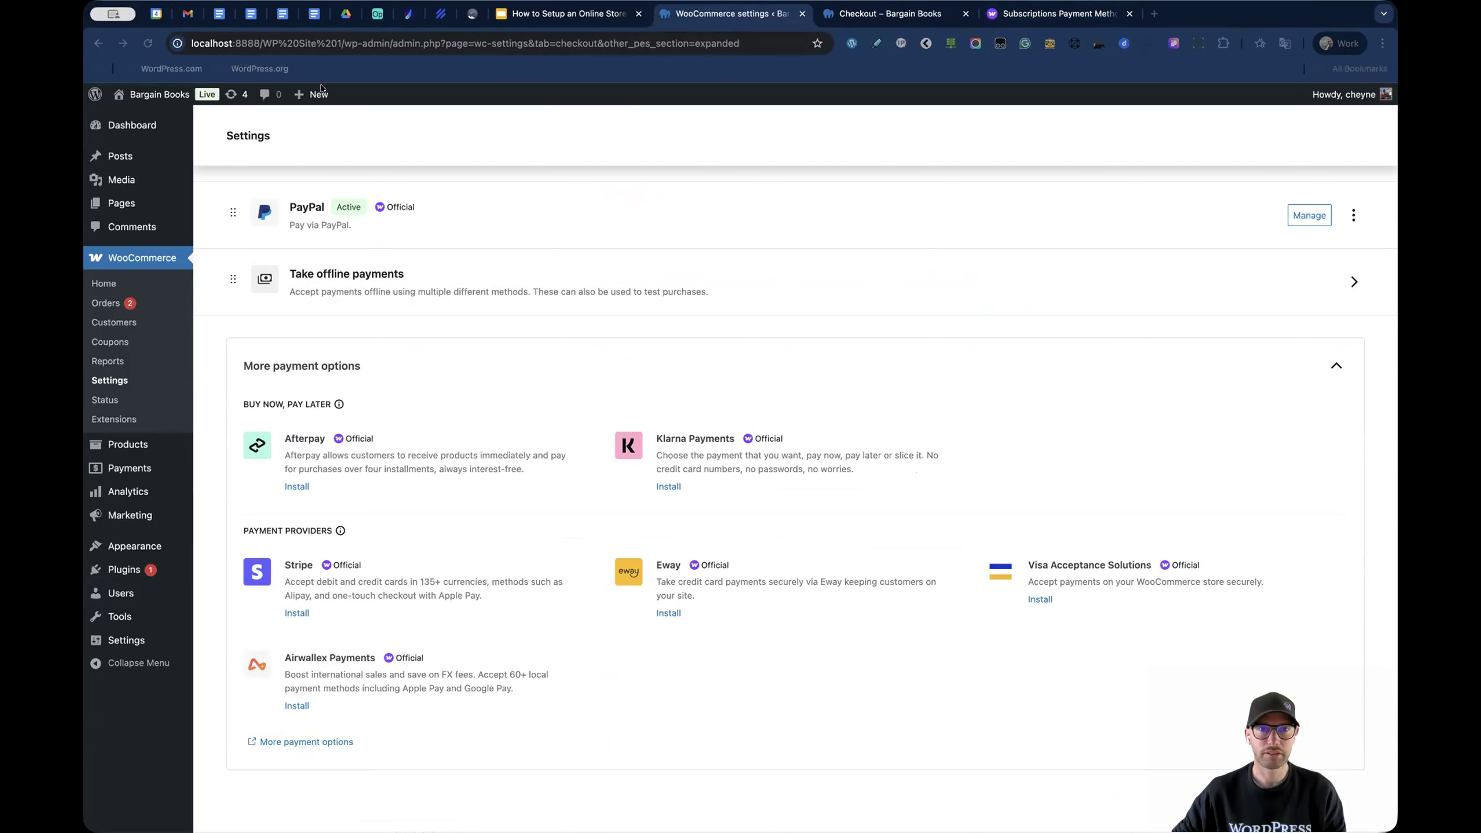
pyautogui.click(544, 13)
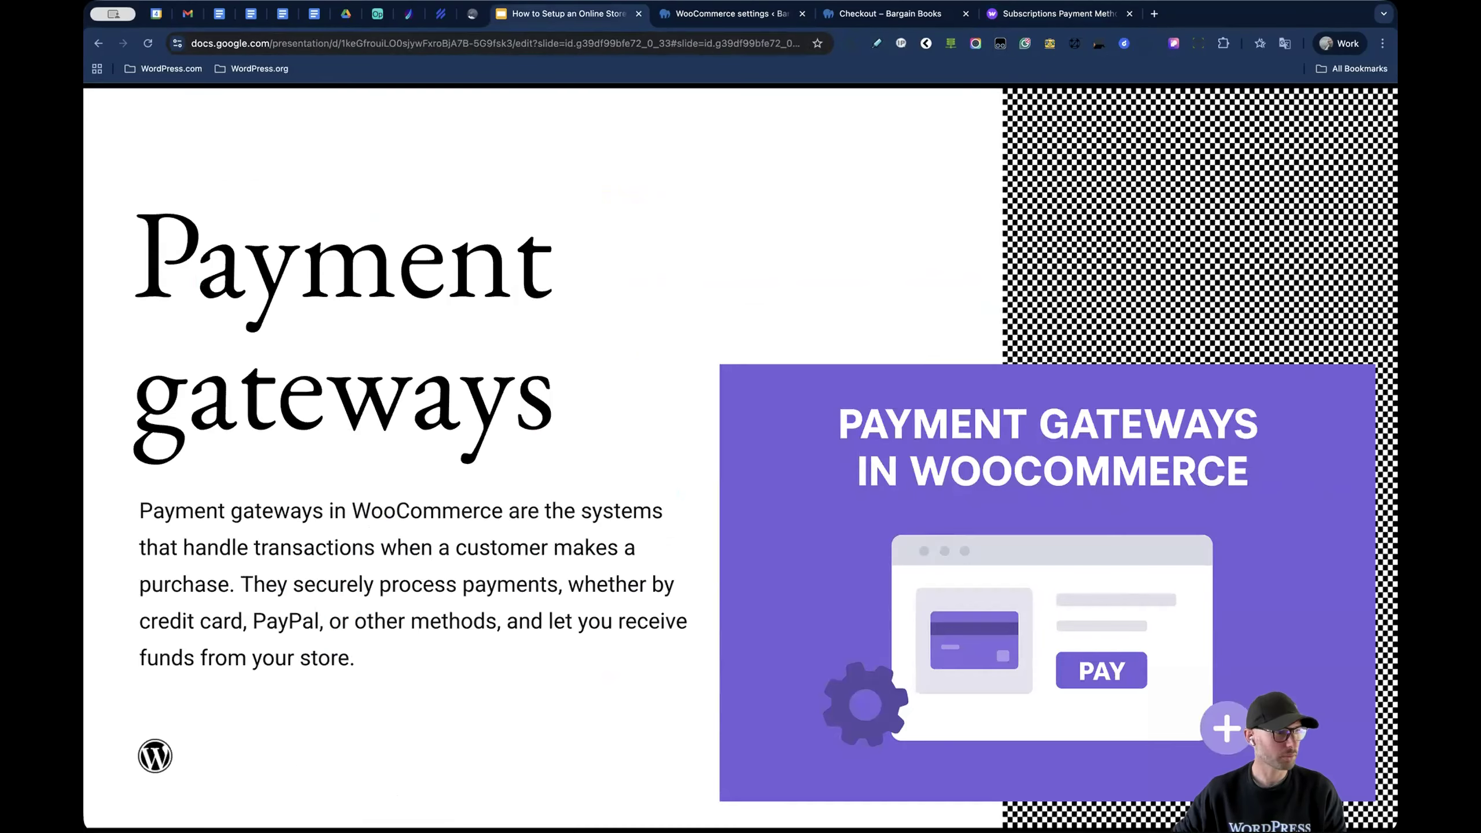
pyautogui.press('Right')
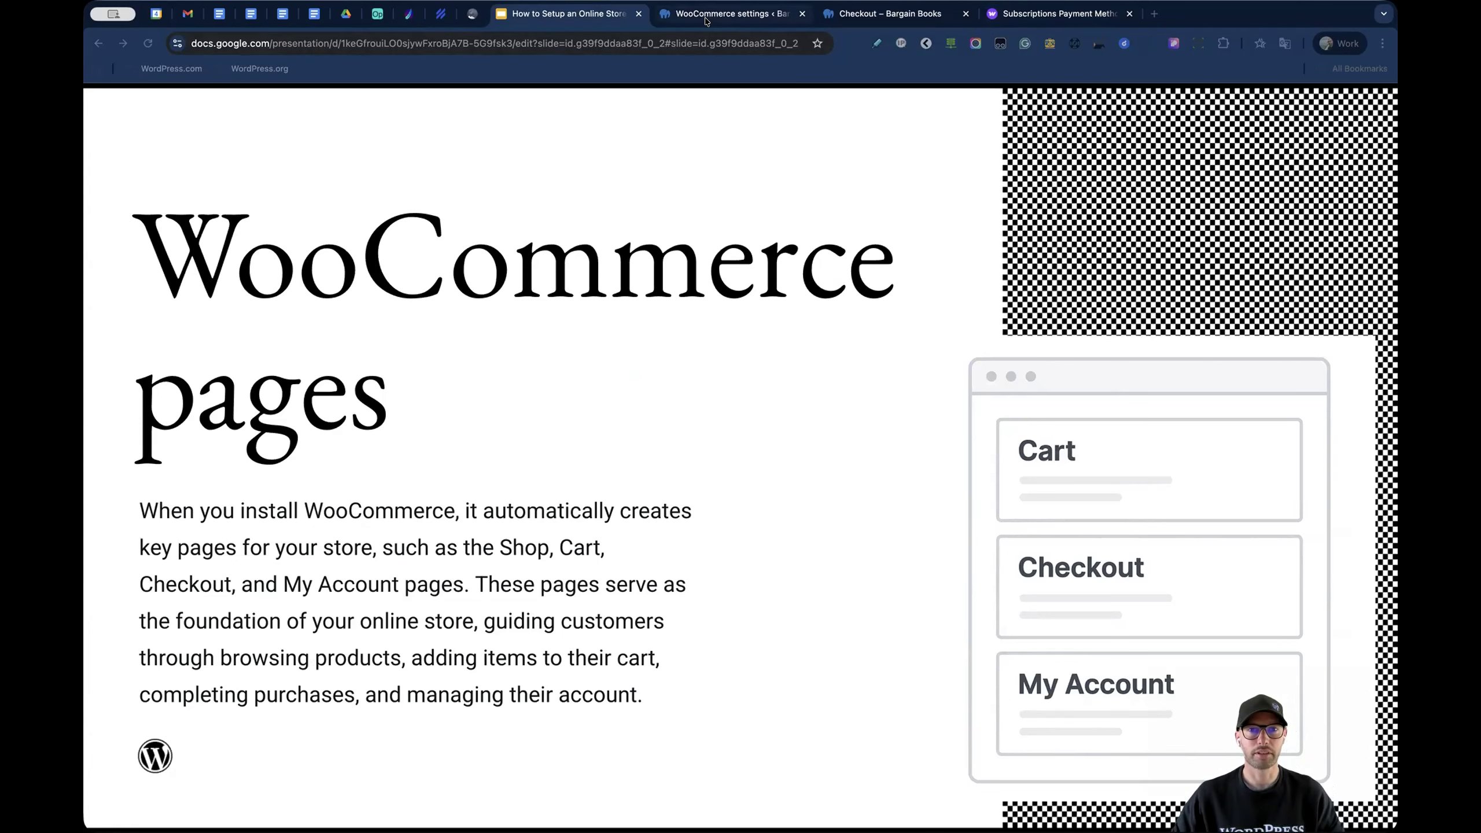
# - Return to the store admin, close the Checkout and Subscriptions tabs, and review the site's page list, including the Refund and Returns Policy draft
pyautogui.click(779, 22)
pyautogui.click(965, 13)
pyautogui.click(965, 13)
pyautogui.click(119, 204)
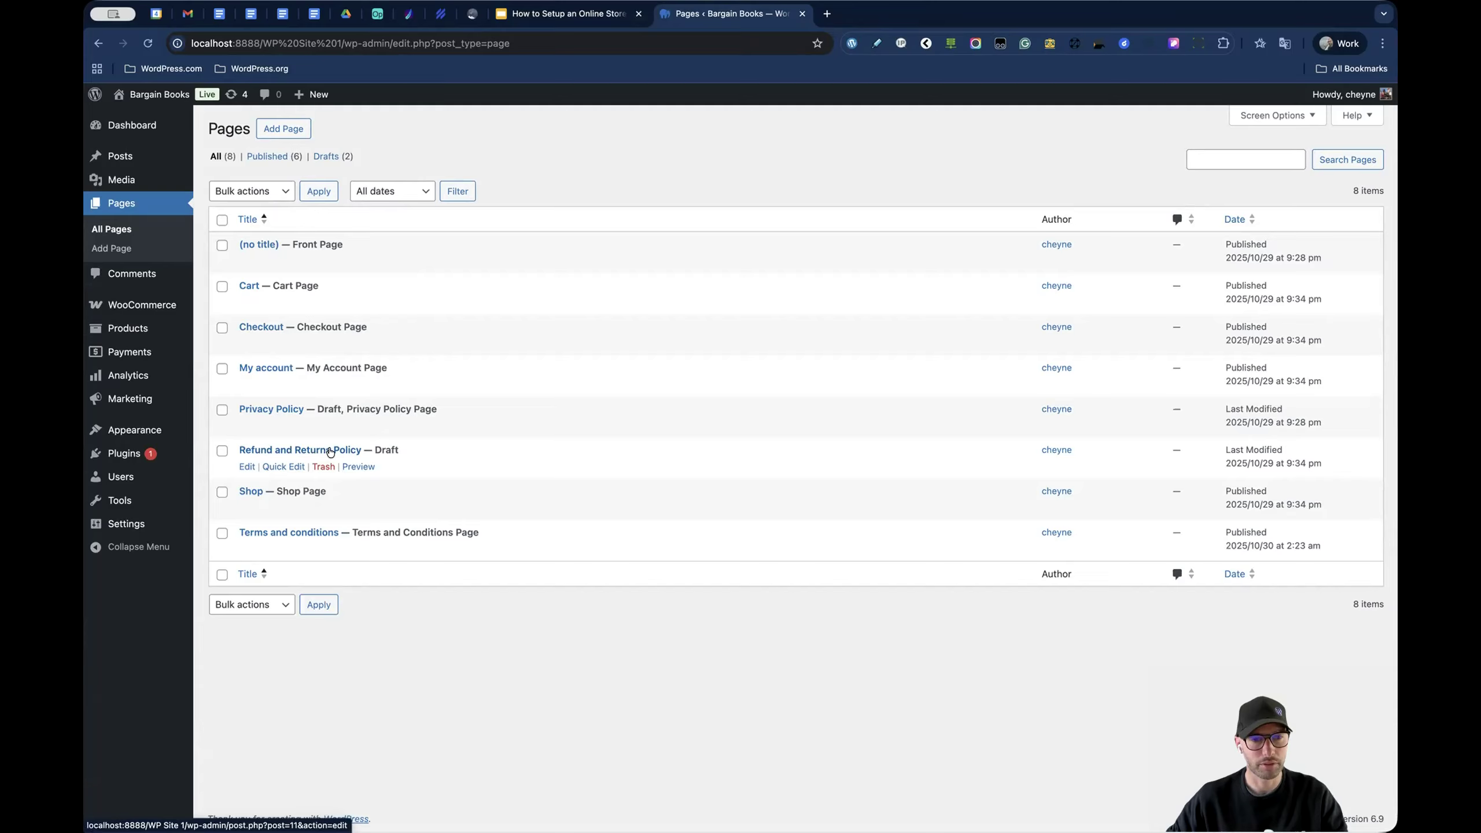
pyautogui.doubleClick(382, 448)
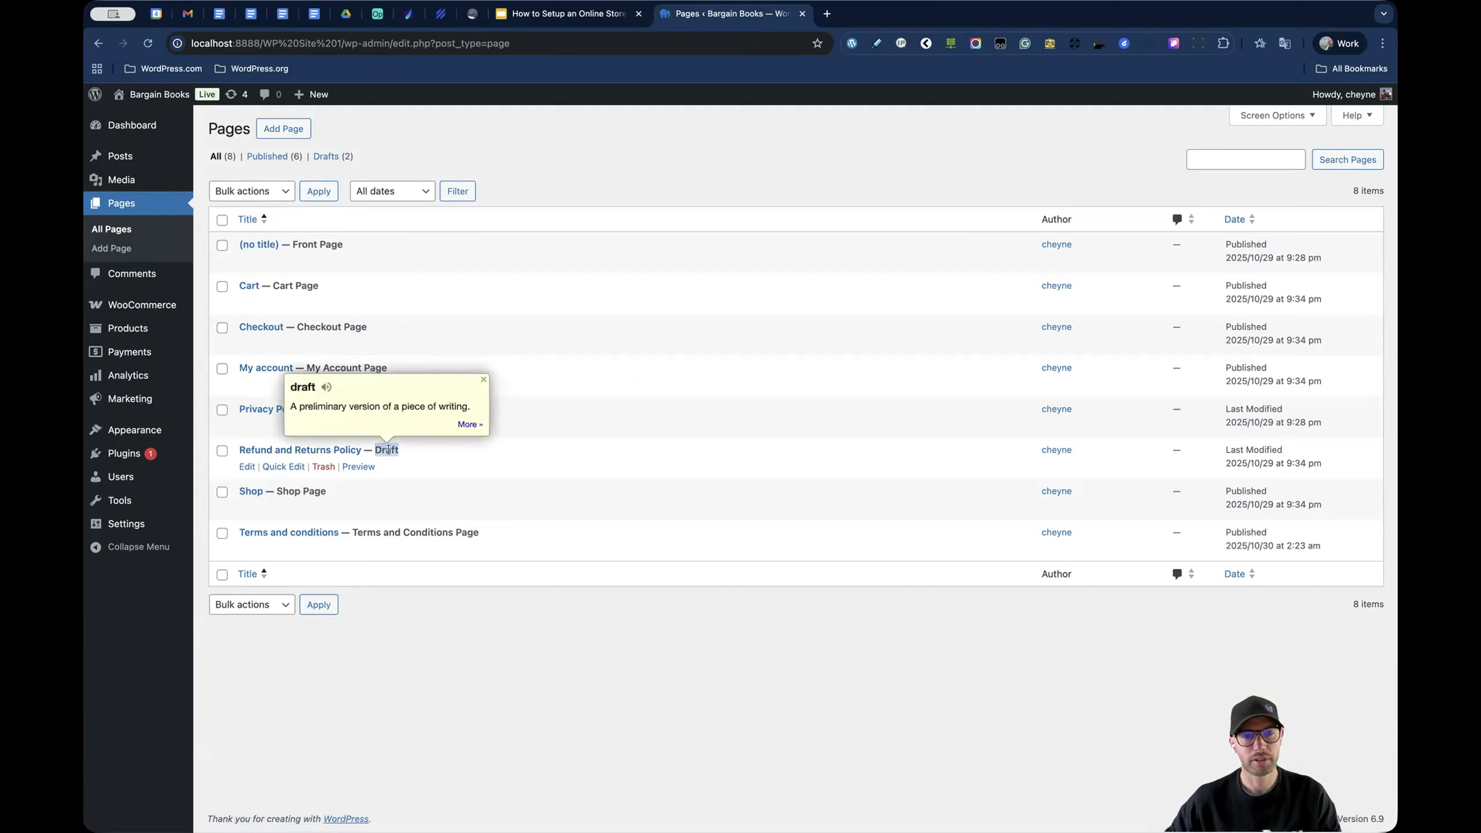
pyautogui.click(630, 591)
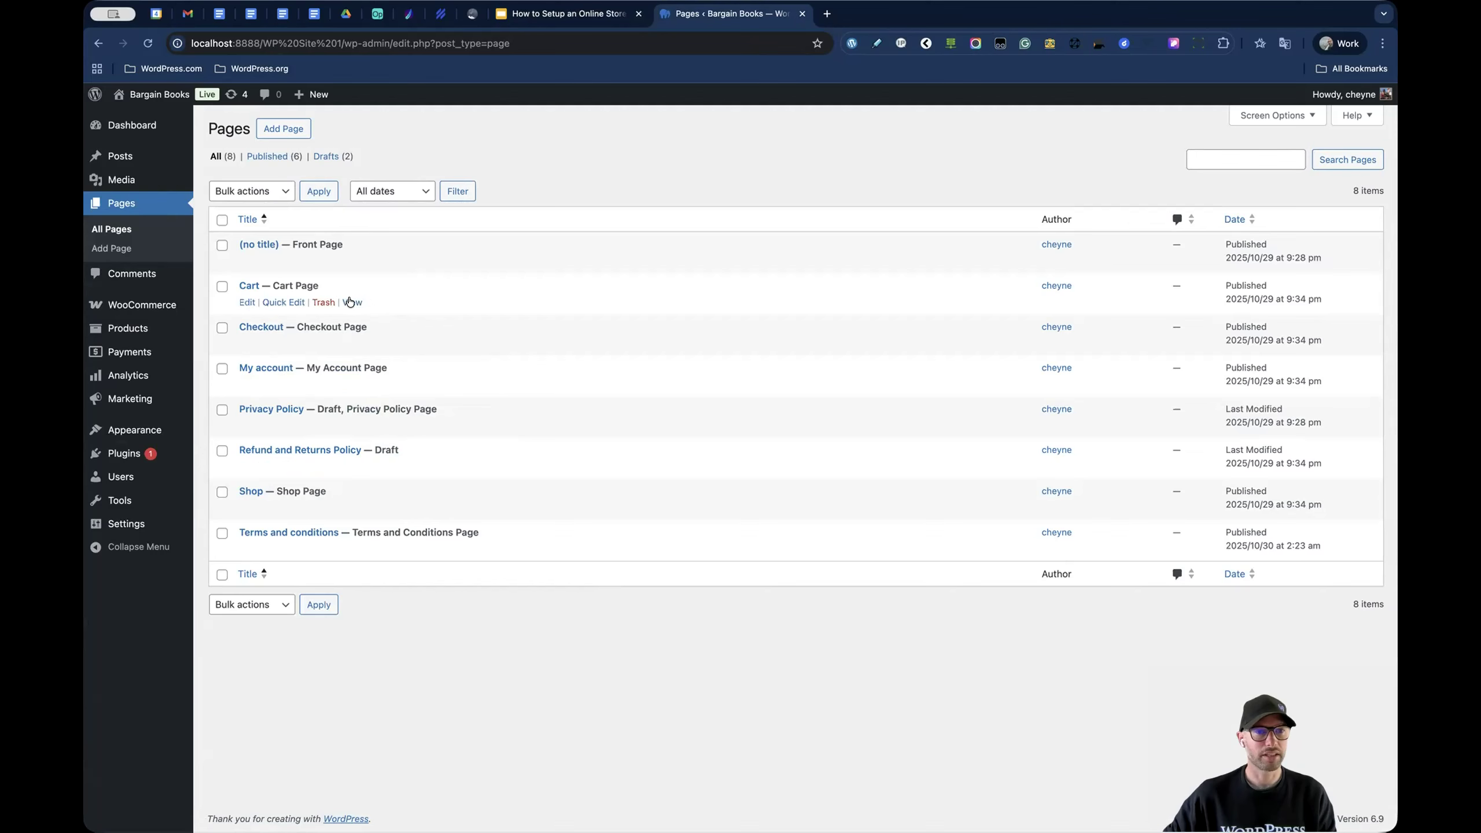
# - Open the storefront Cart page in a separate tab and try the S – Dracula quantity at 2 before returning it to 1
pyautogui.keyDown('super'); pyautogui.click(351, 301); pyautogui.keyUp('super')
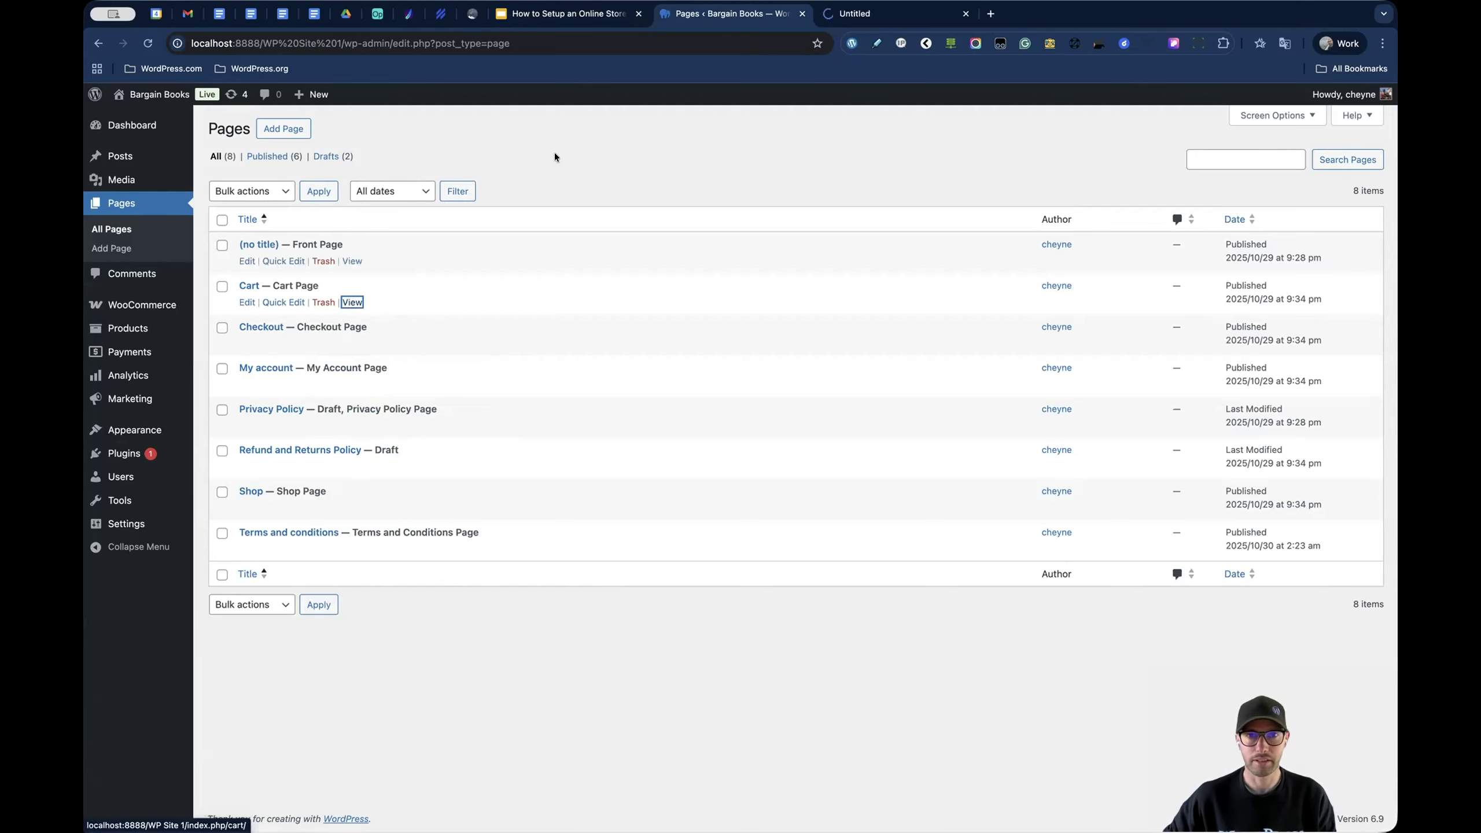
pyautogui.click(892, 12)
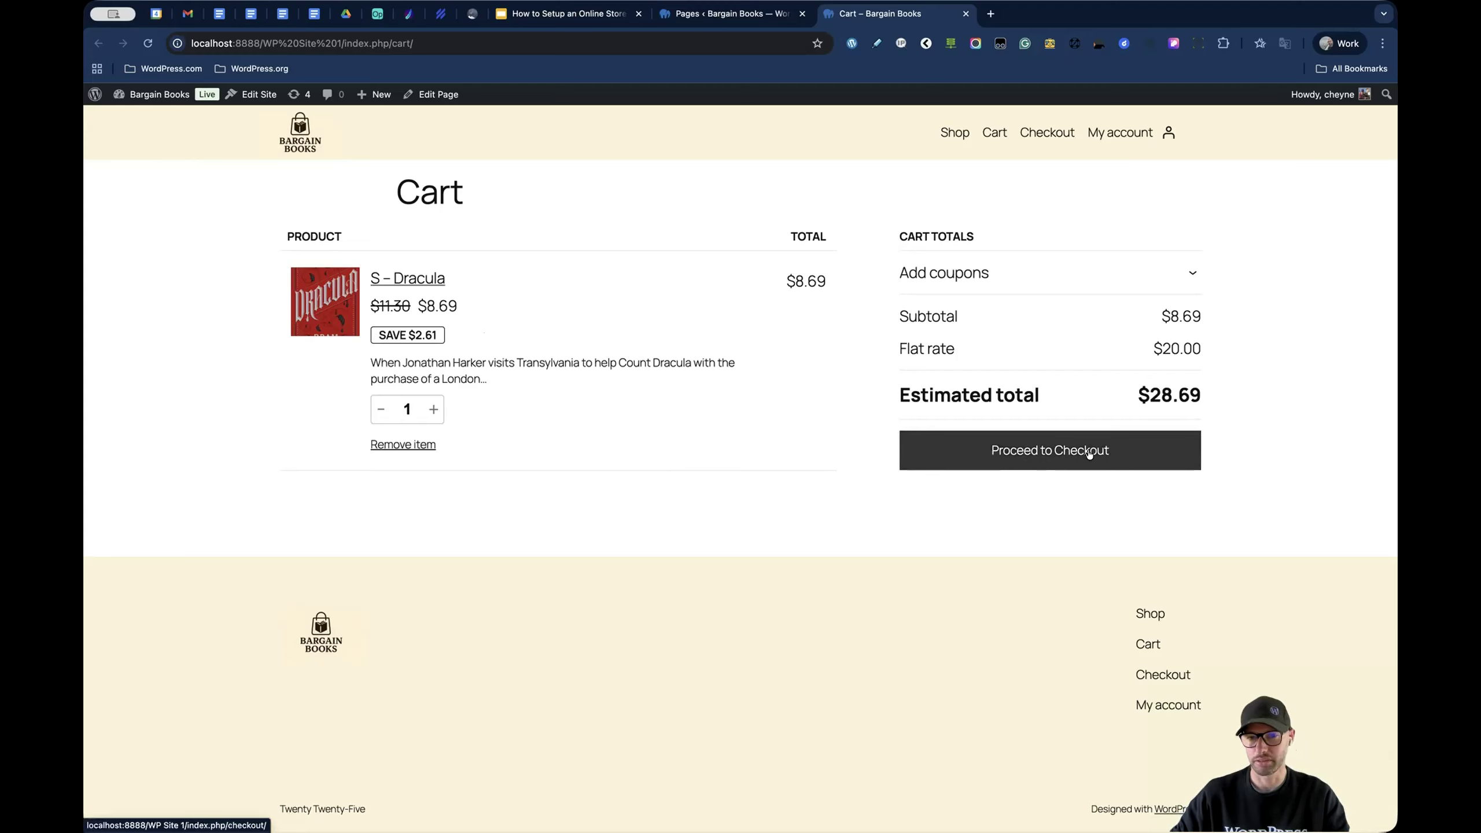
pyautogui.click(432, 409)
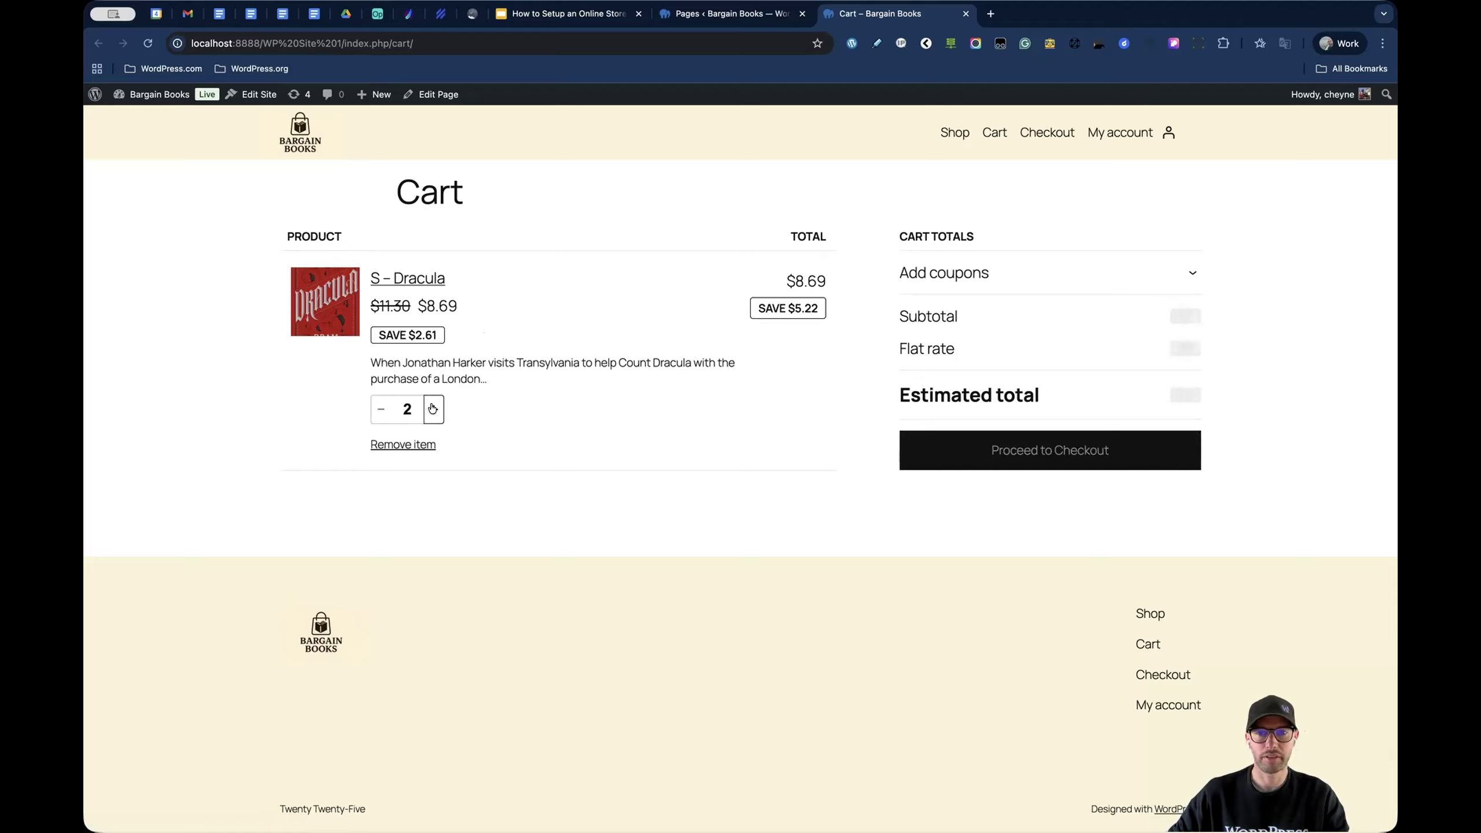
pyautogui.click(380, 409)
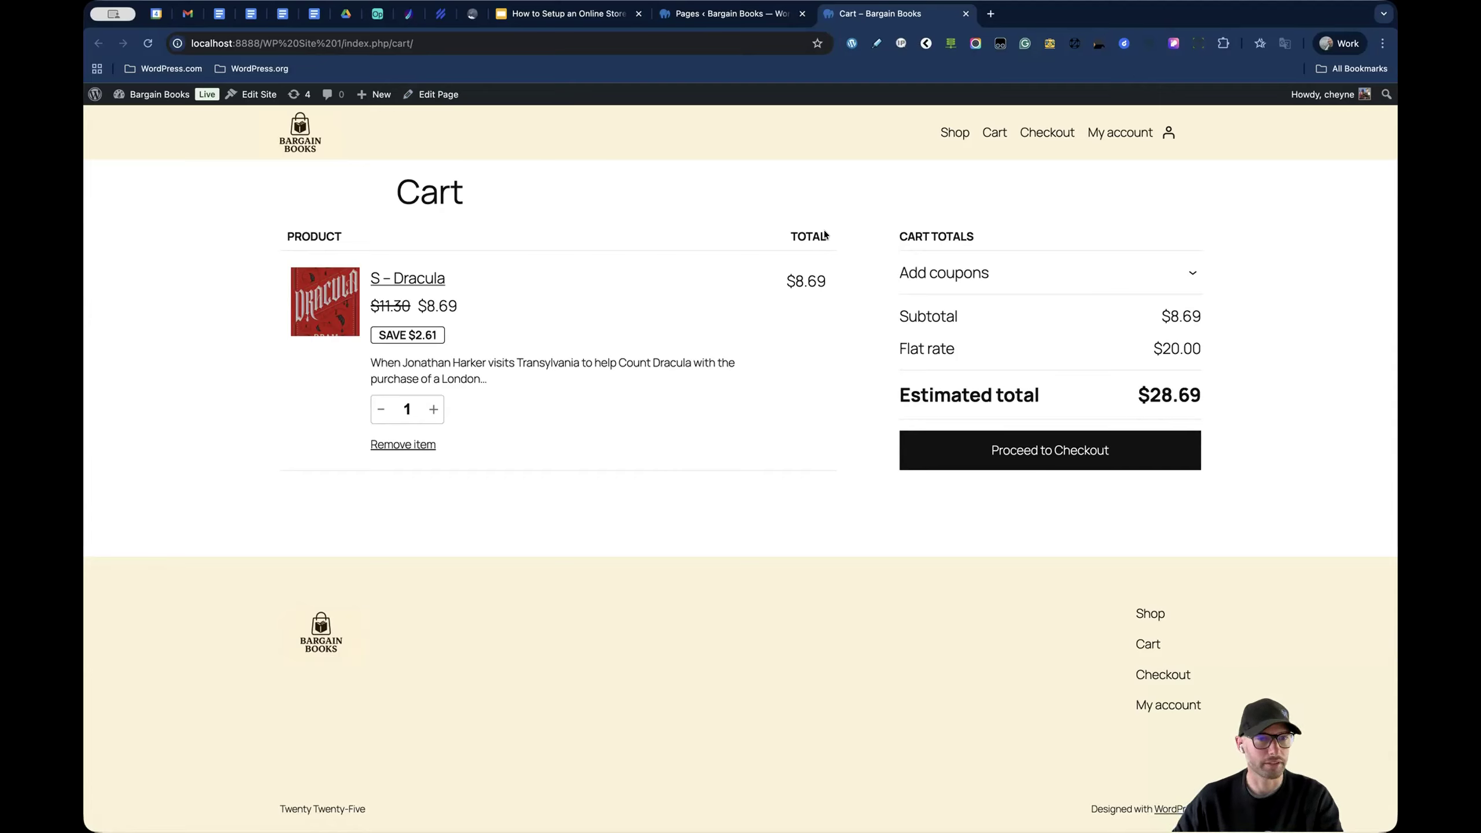
pyautogui.doubleClick(421, 188)
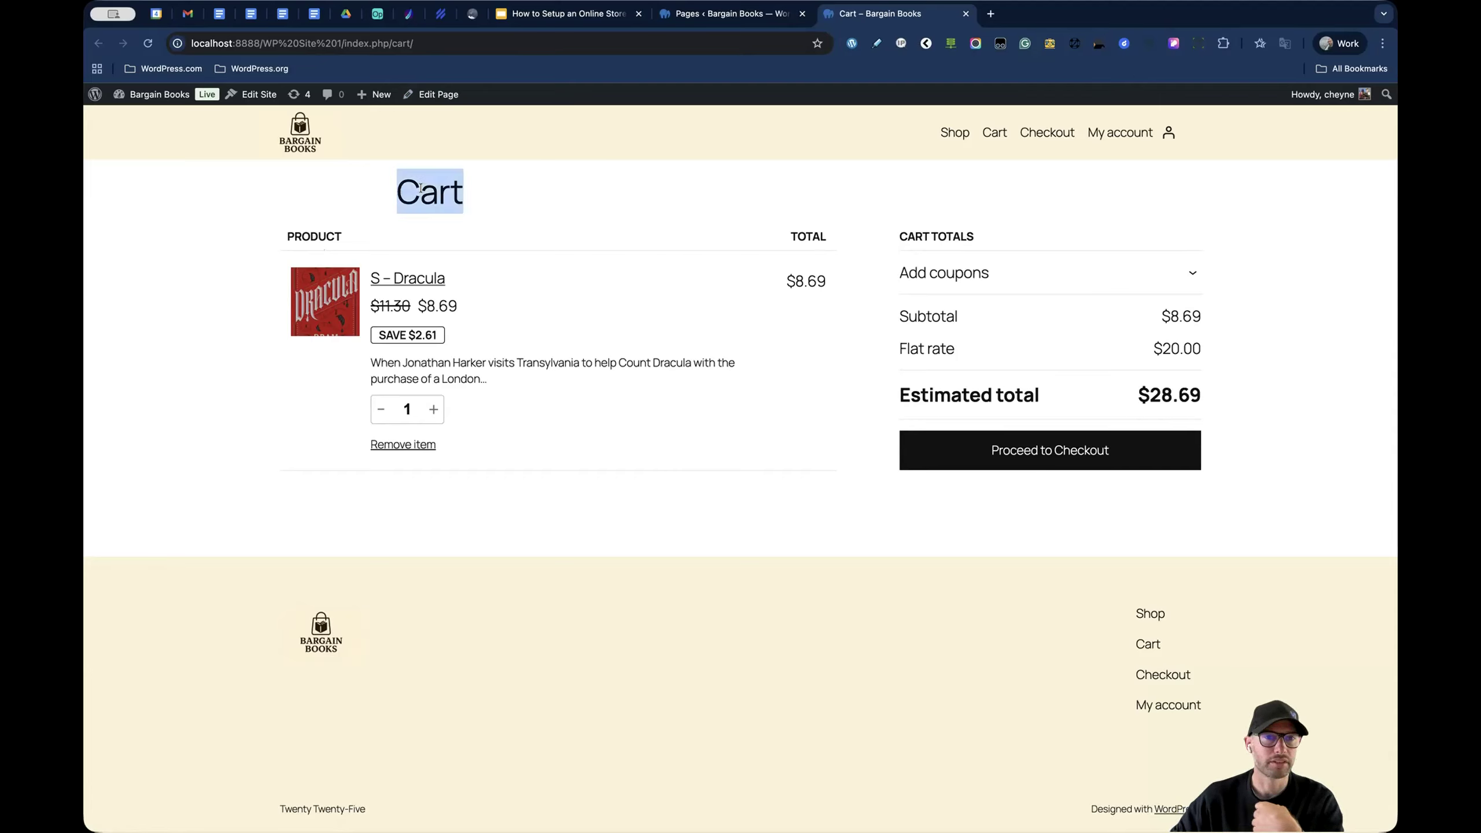
pyautogui.click(549, 194)
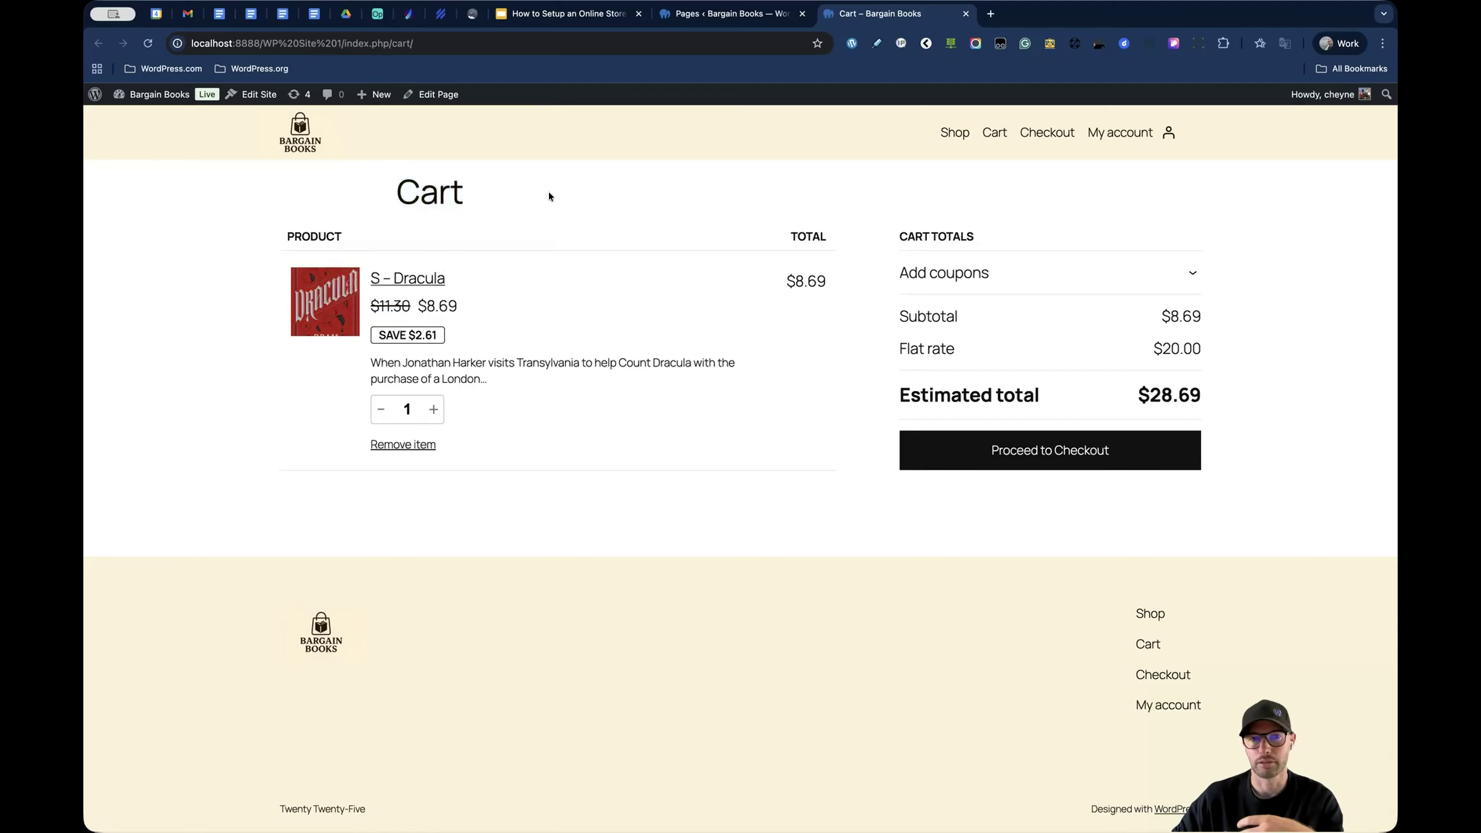
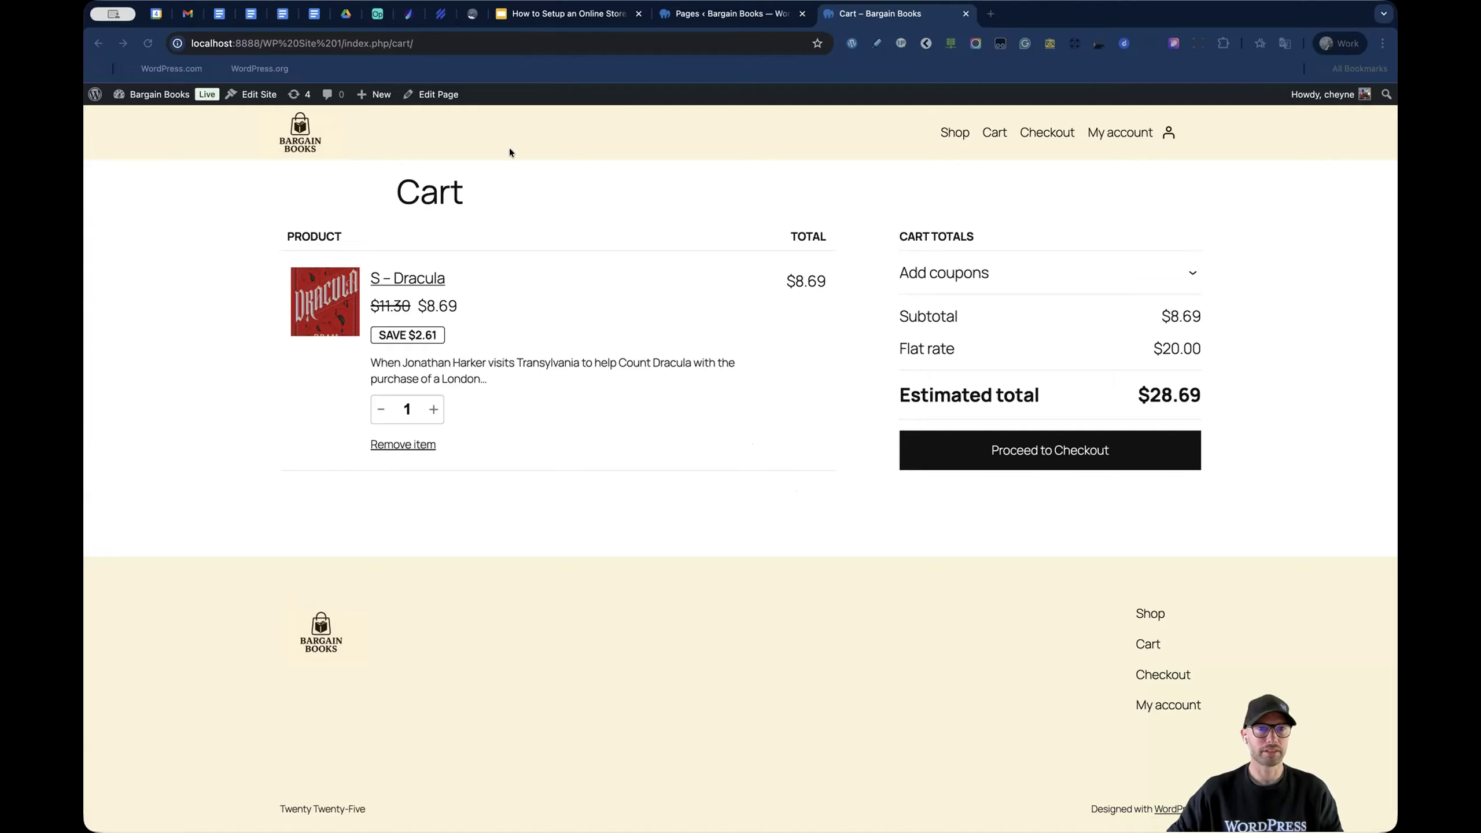
# - Open the Cart page in the editor, expand its block structure down to the Cross-Sells Product Template, and close the page
pyautogui.click(434, 96)
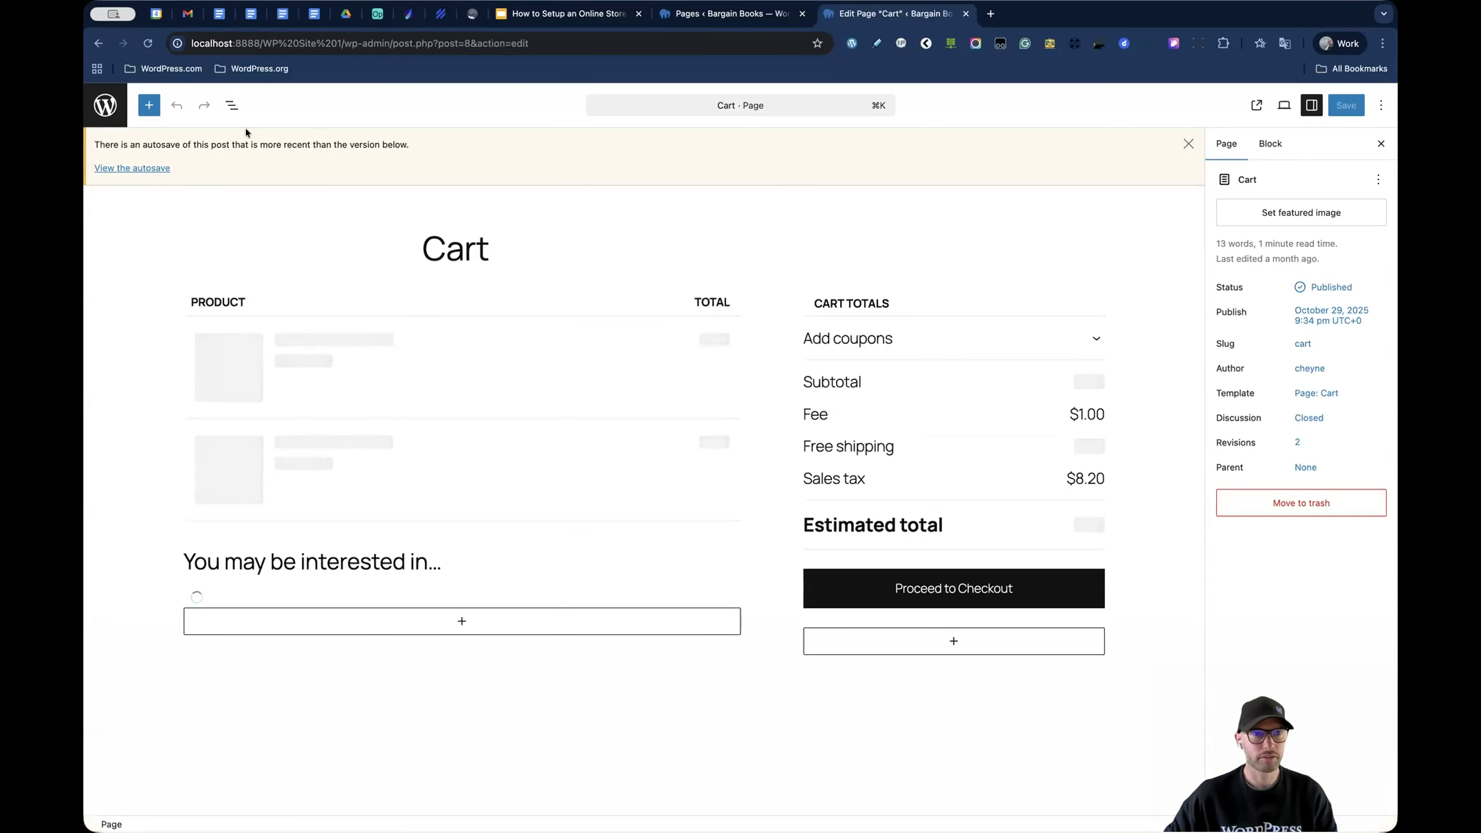
pyautogui.click(232, 105)
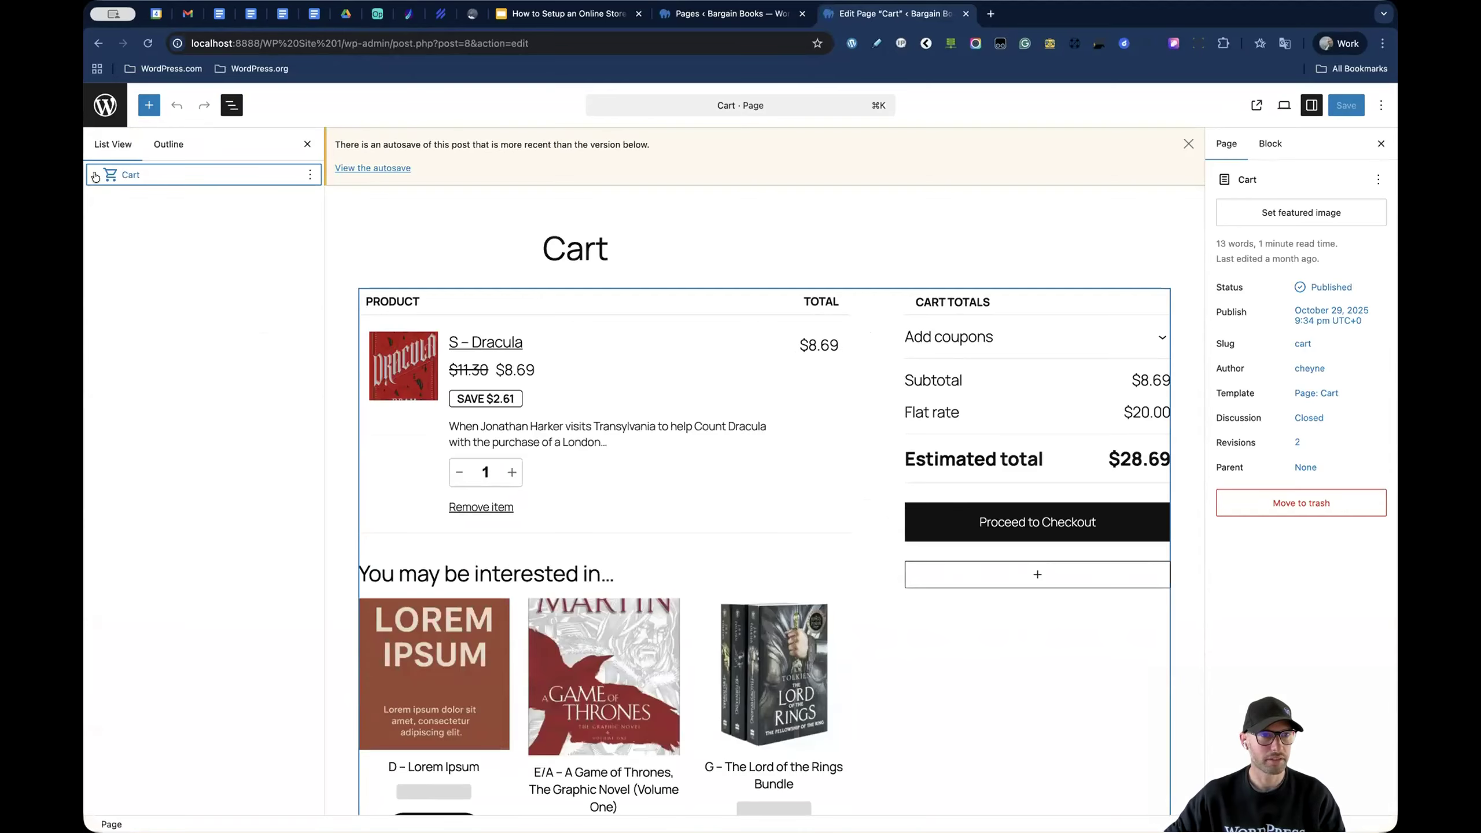
pyautogui.click(95, 175)
pyautogui.click(107, 197)
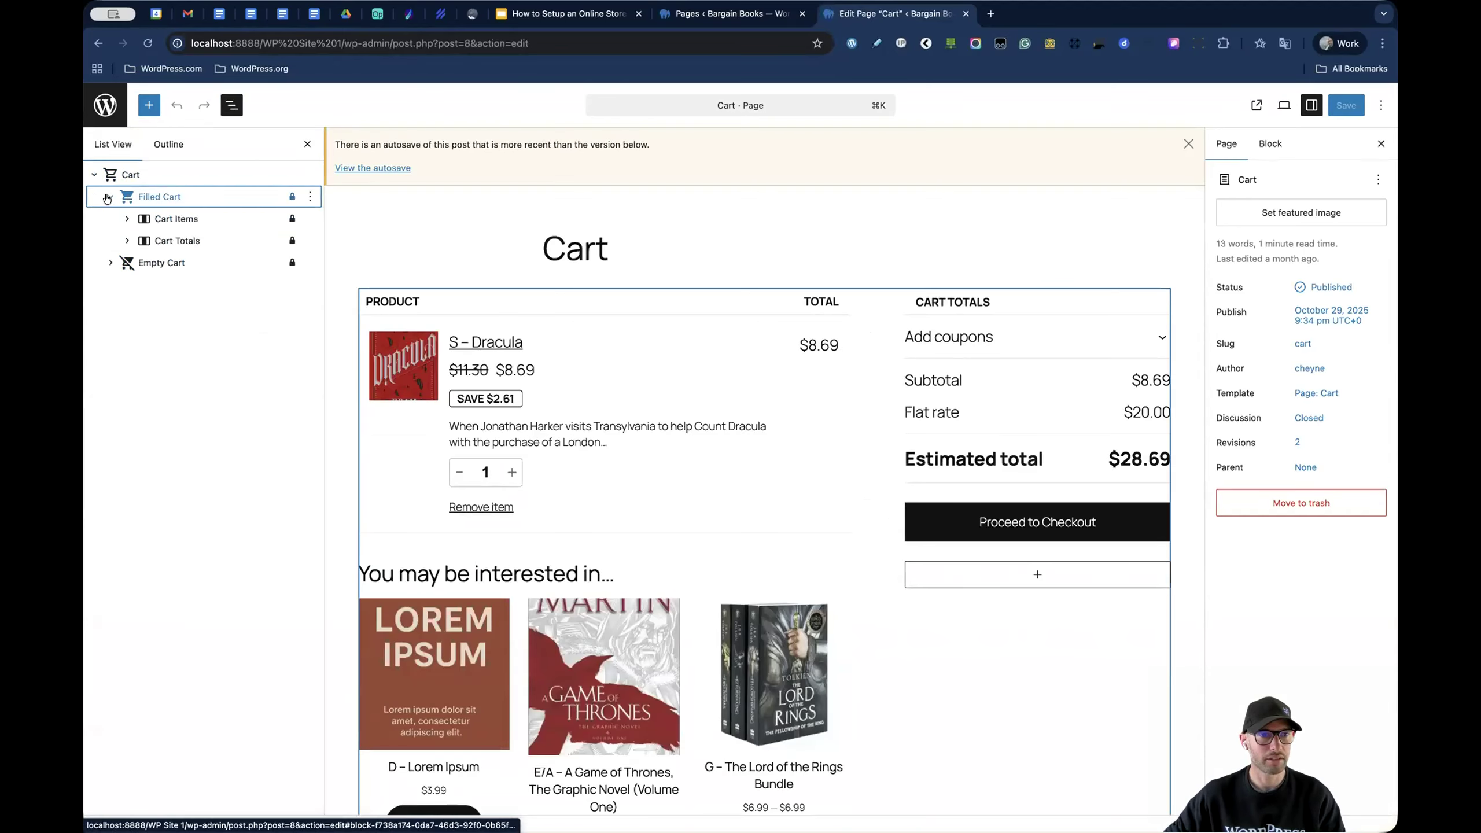
pyautogui.click(127, 219)
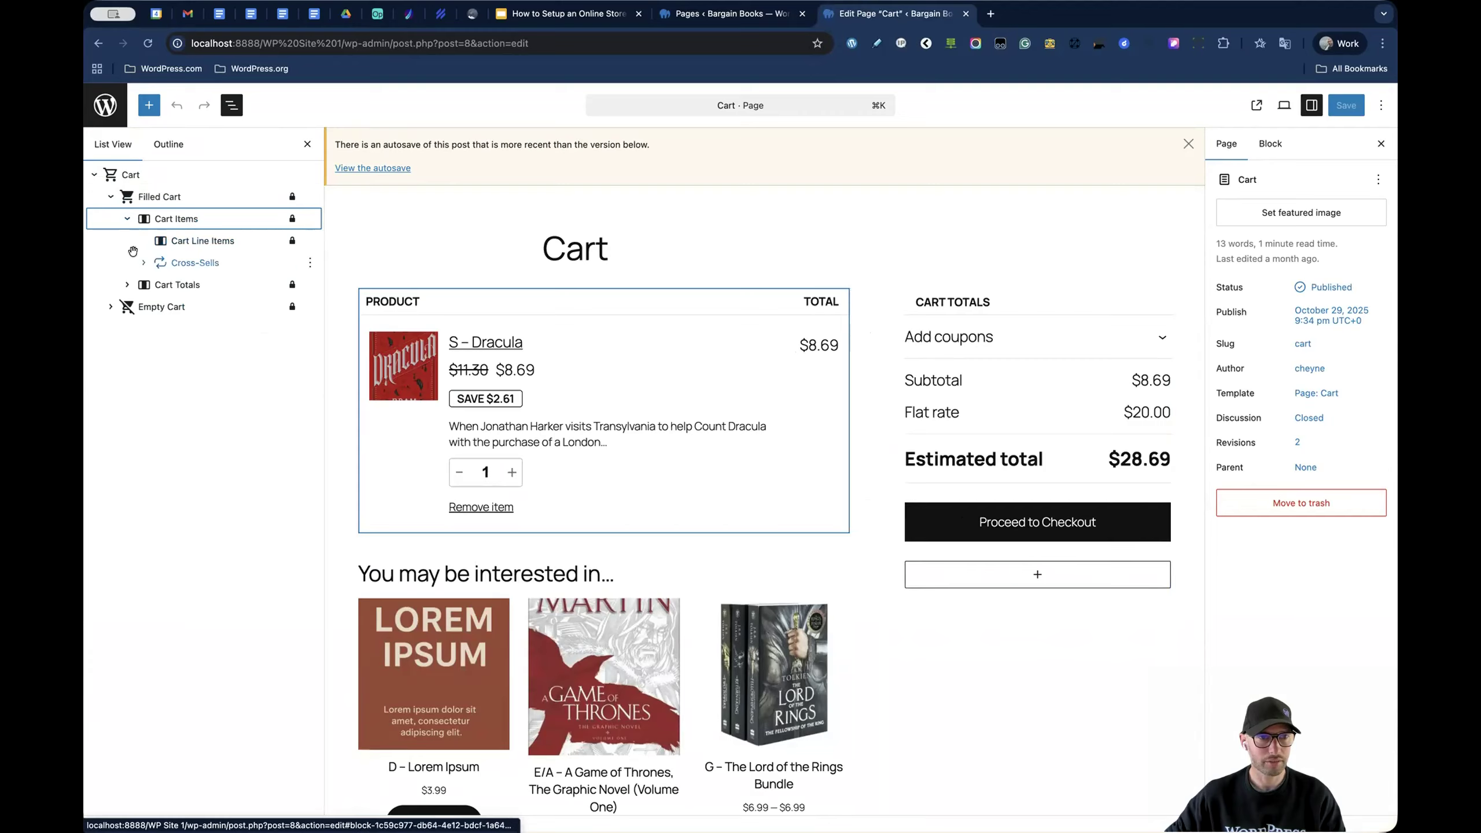
pyautogui.click(135, 258)
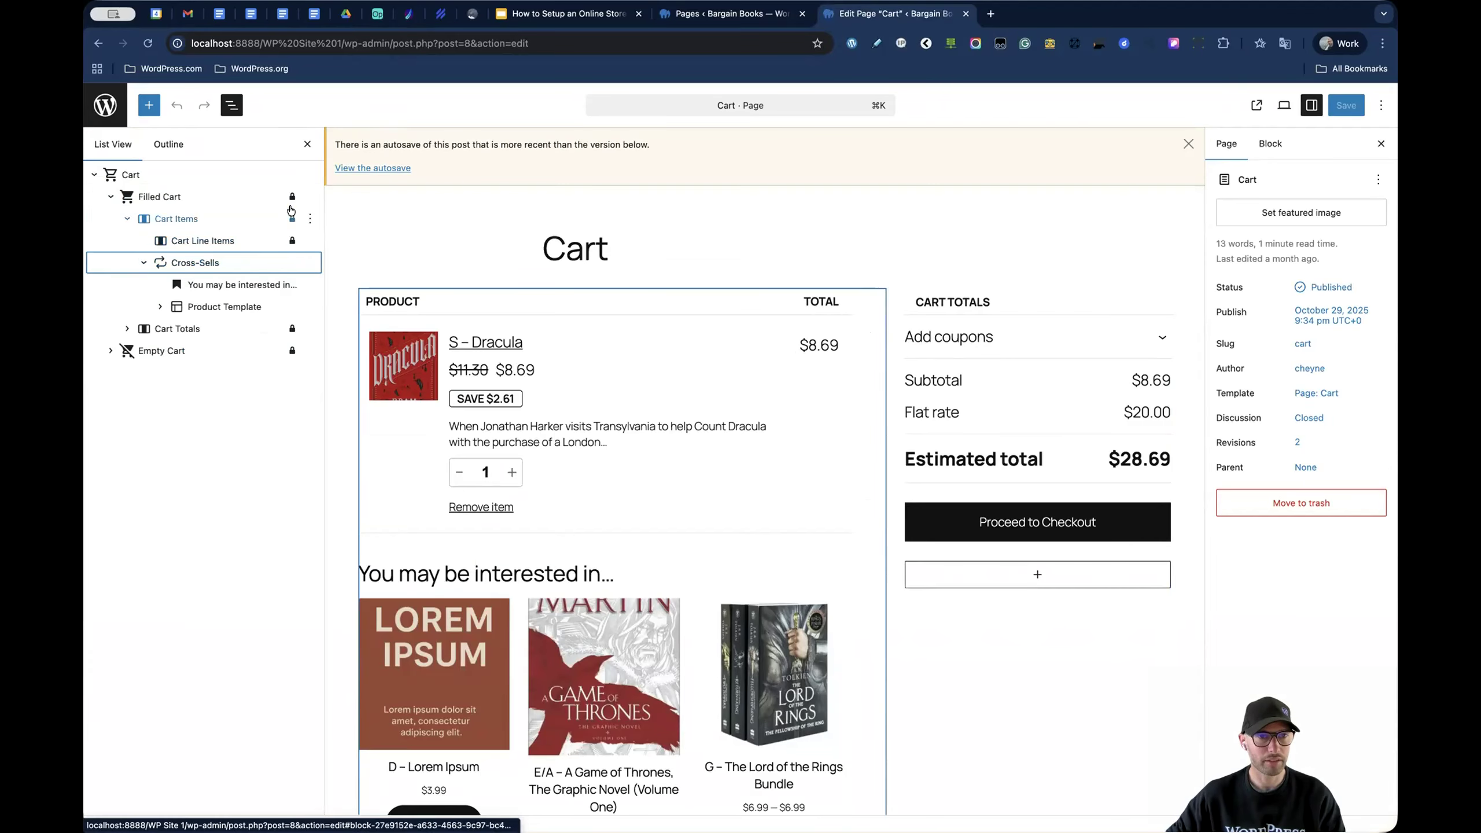
pyautogui.click(161, 309)
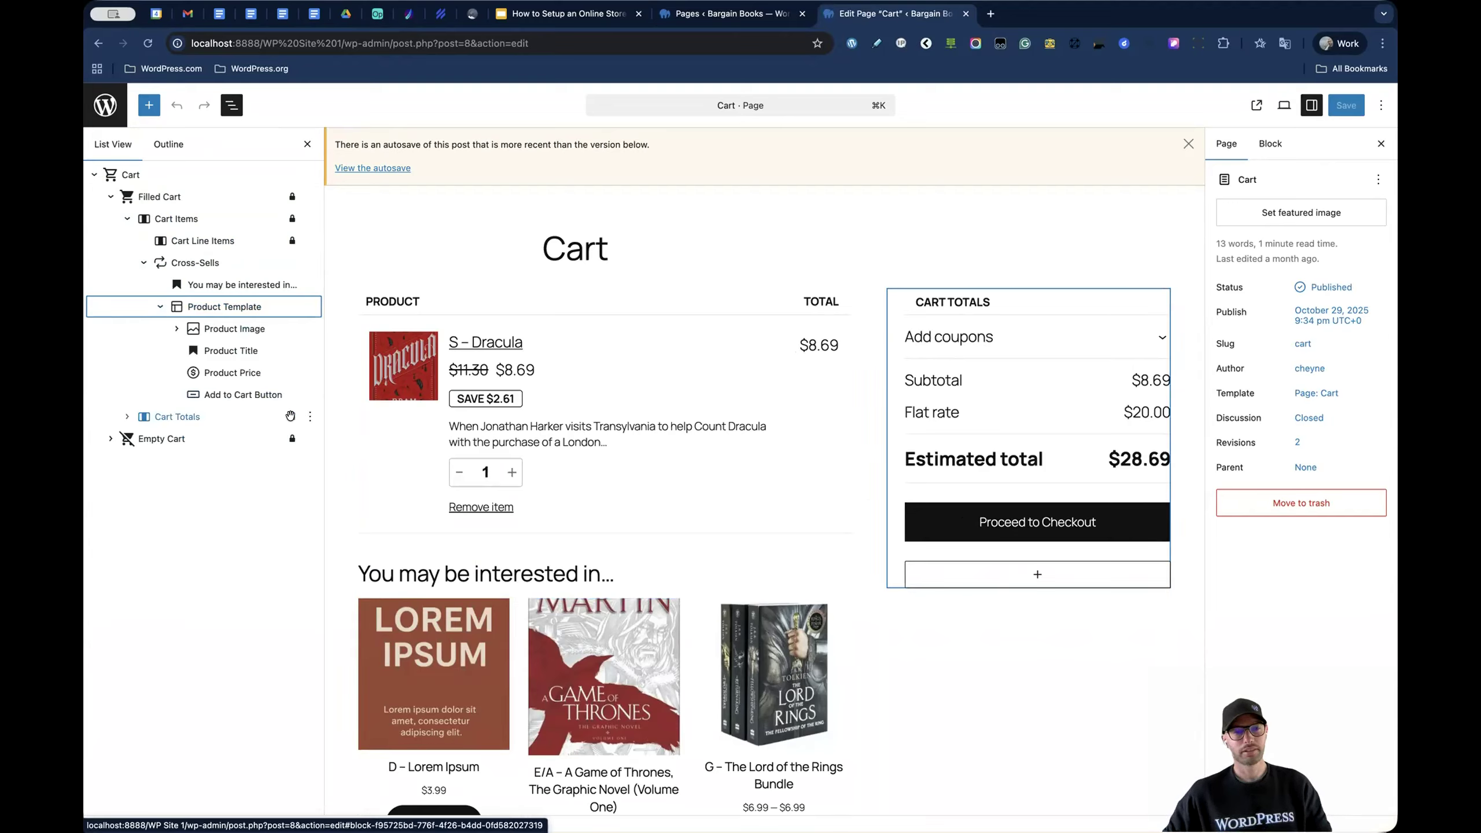
pyautogui.click(965, 15)
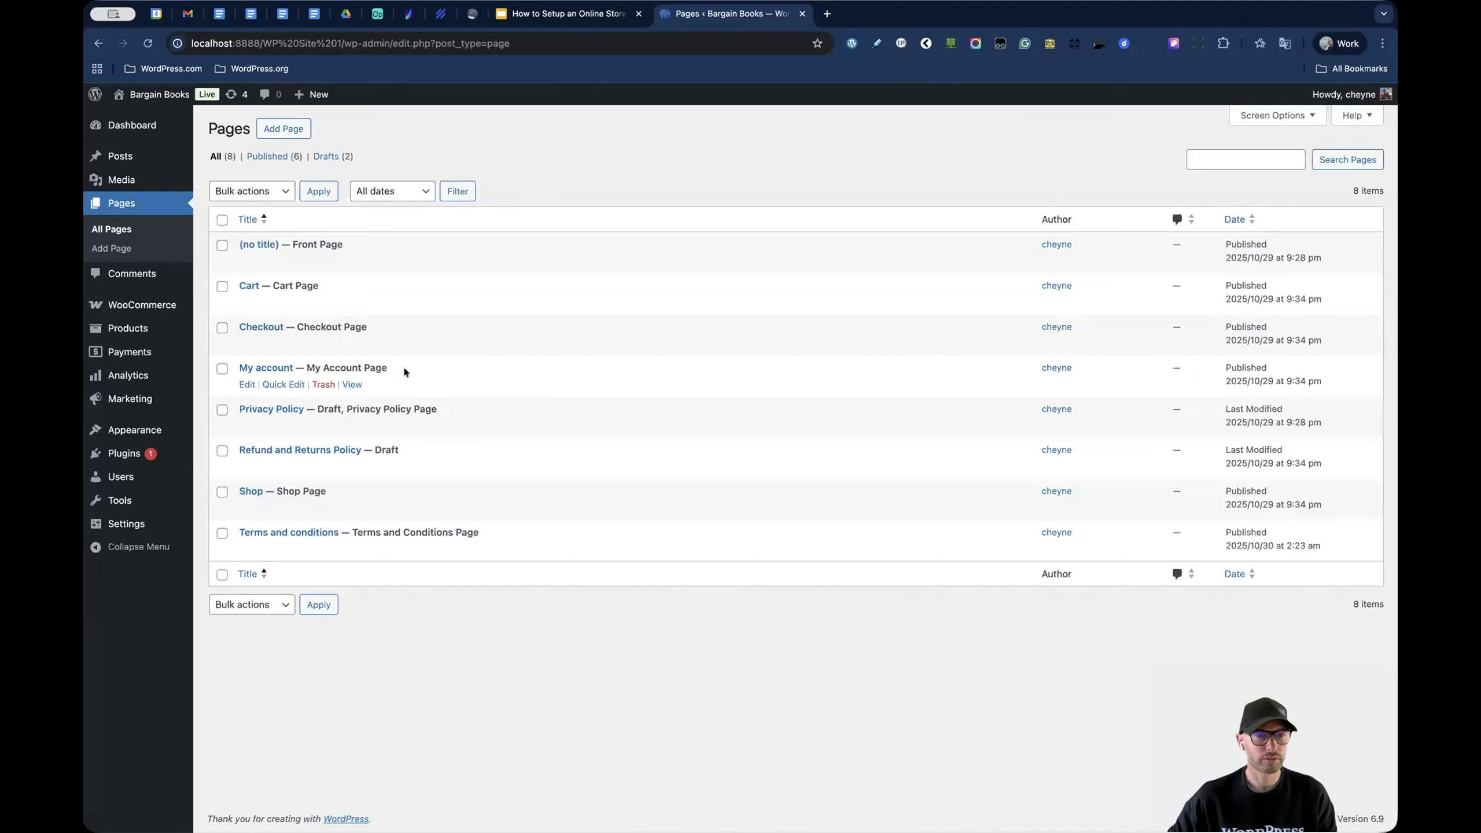
# - Open the storefront Checkout page in a separate tab and review its express checkout, contact information and delivery sections
pyautogui.keyDown('super'); pyautogui.click(352, 343); pyautogui.keyUp('super')
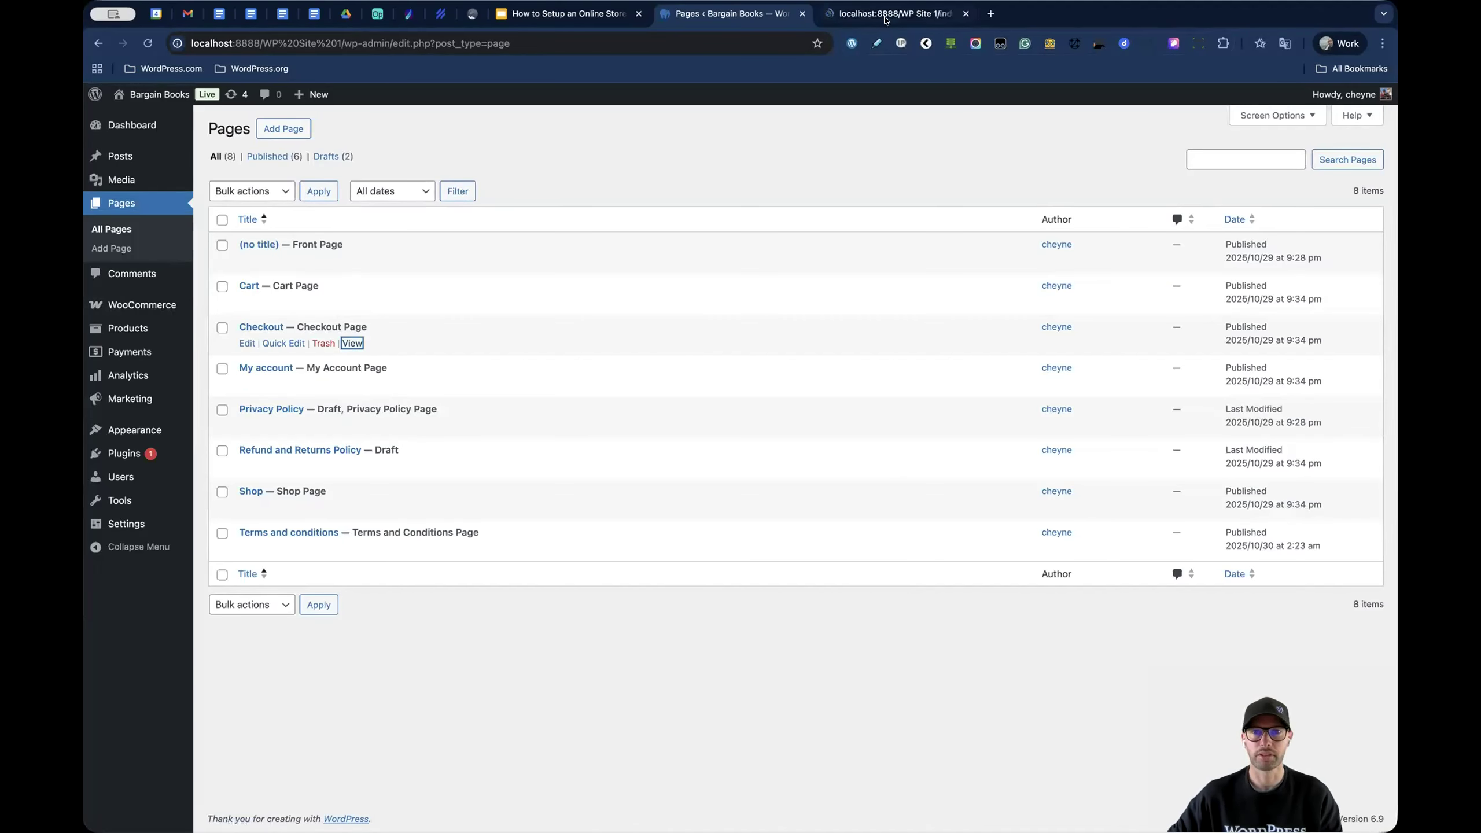
pyautogui.hotkey('ctrl', 'Tab')
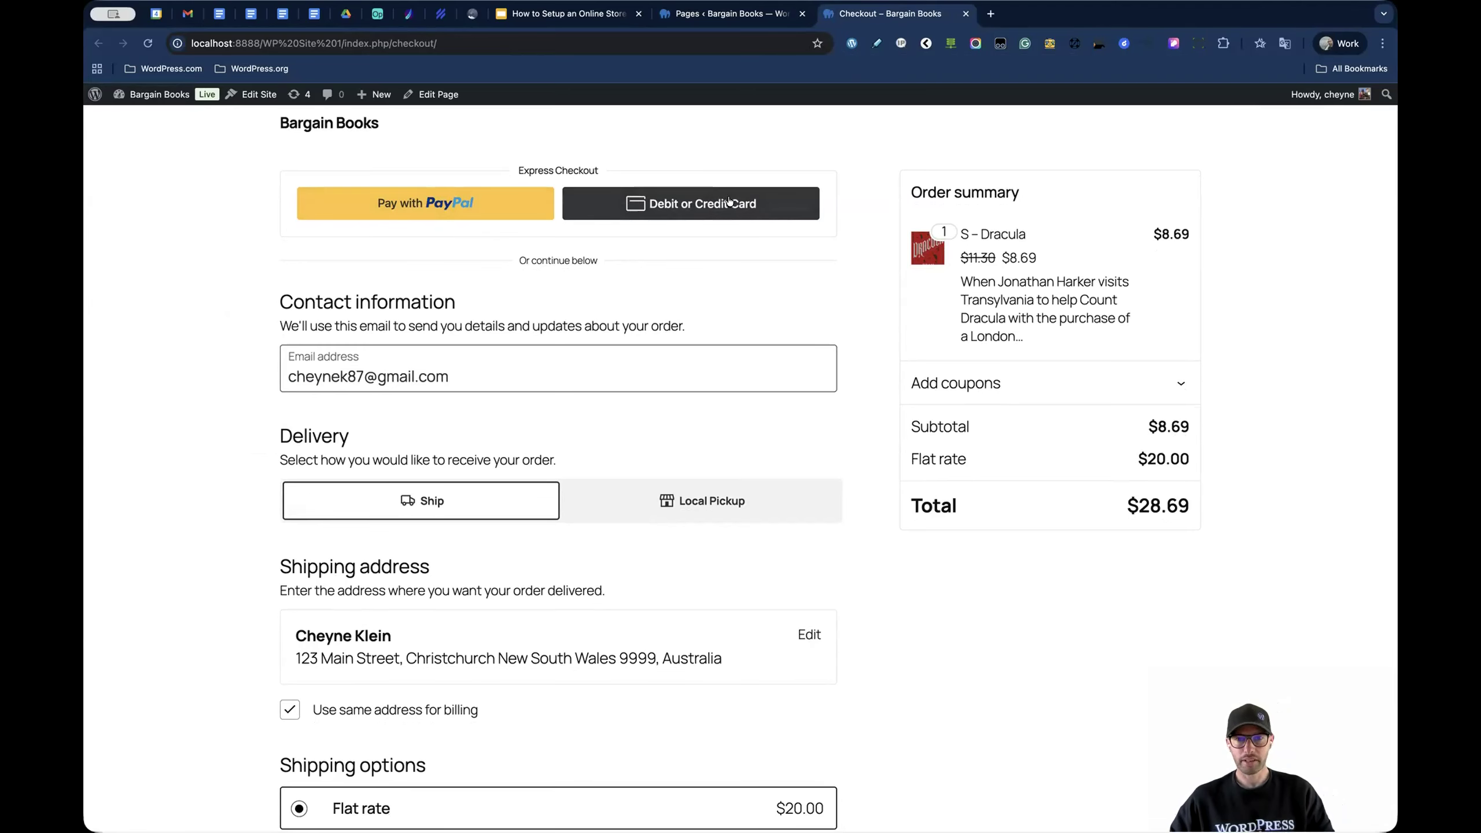
pyautogui.scroll(-2, 310, 298)
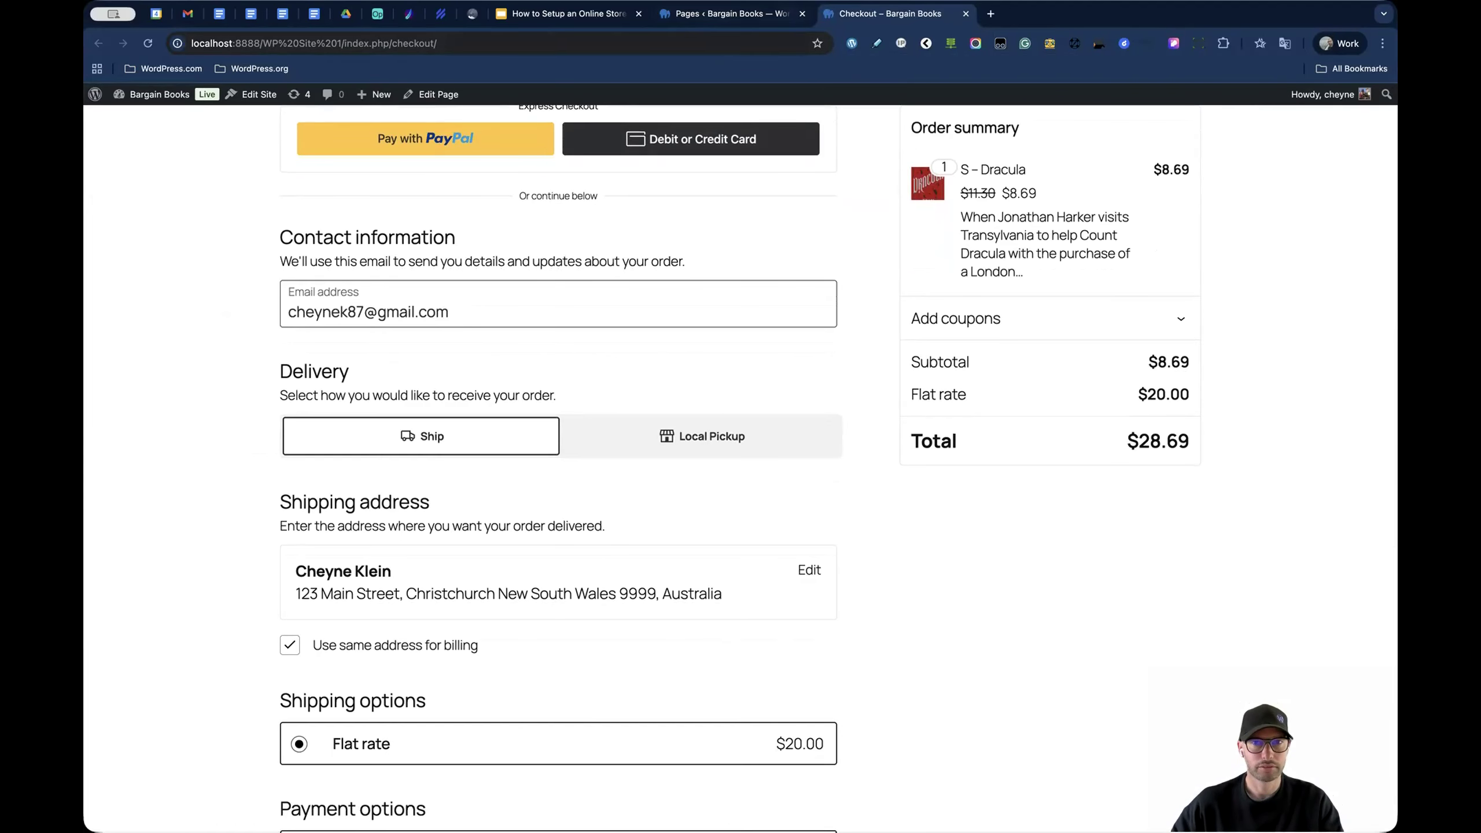
pyautogui.scroll(-3, 332, 376)
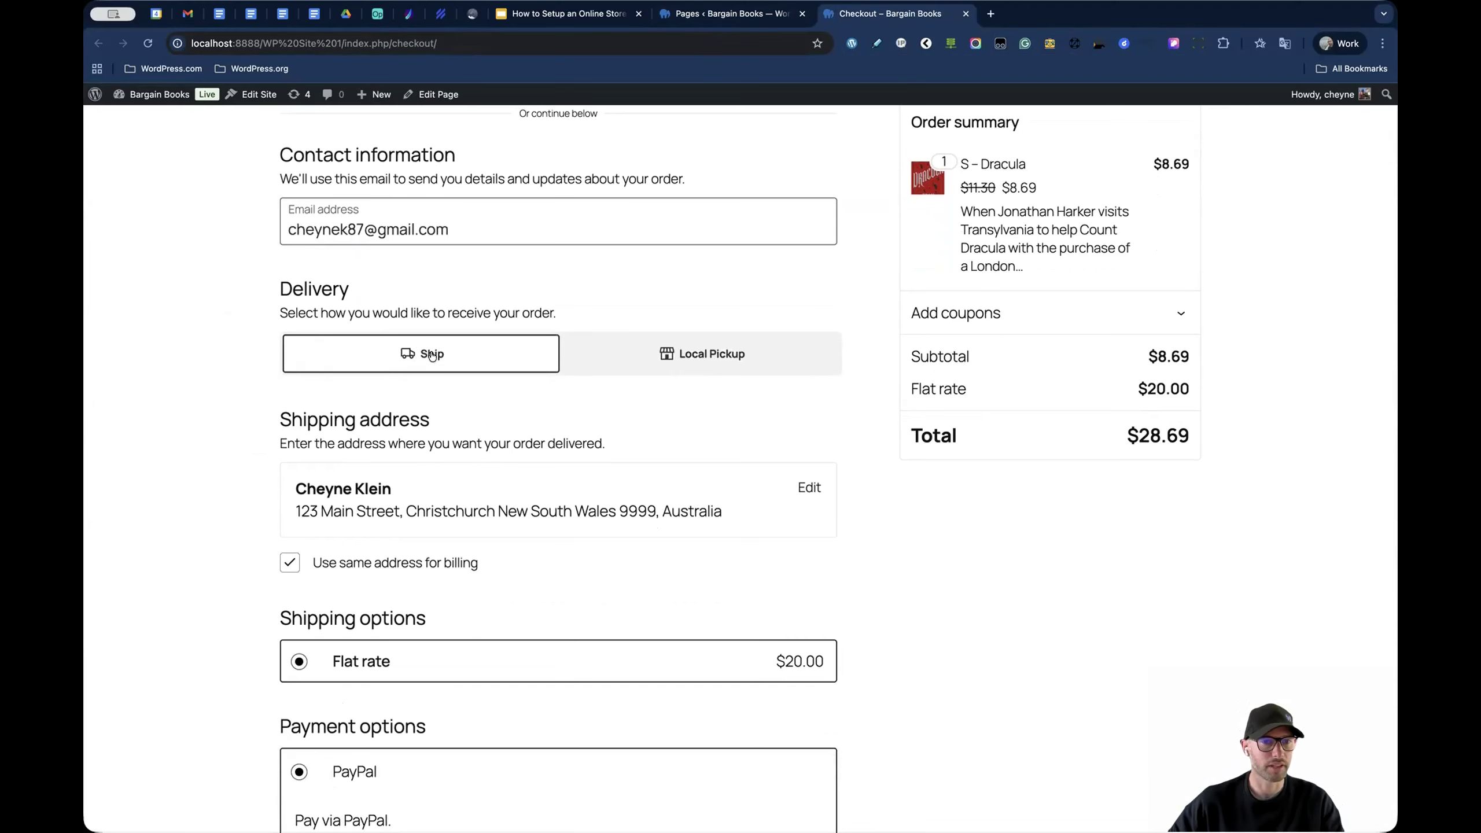
# - Switch the checkout delivery method to Local Pickup, review the pickup location and billing sections, and switch back to Ship
pyautogui.click(681, 351)
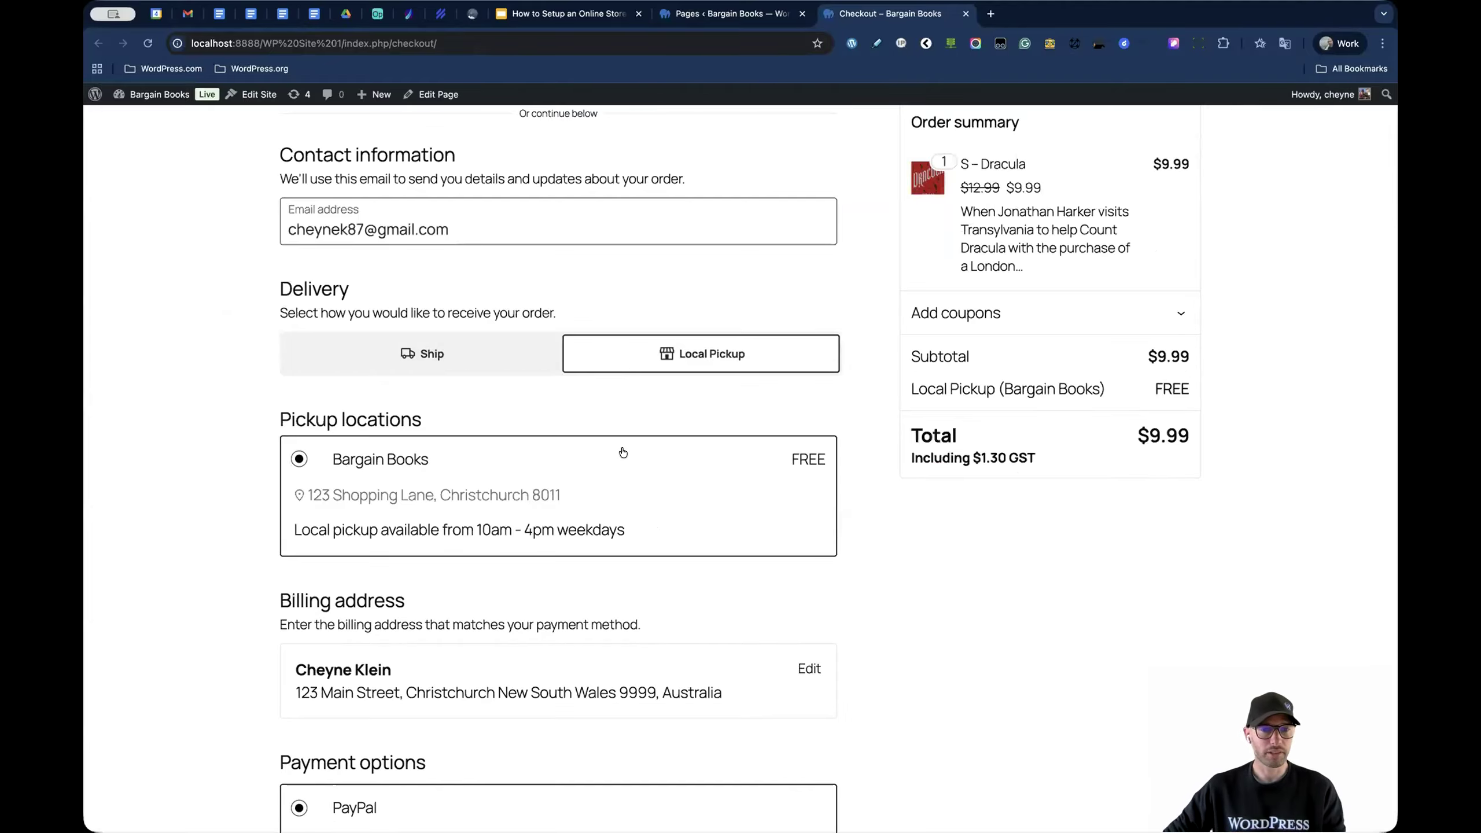
pyautogui.scroll(-2, 619, 453)
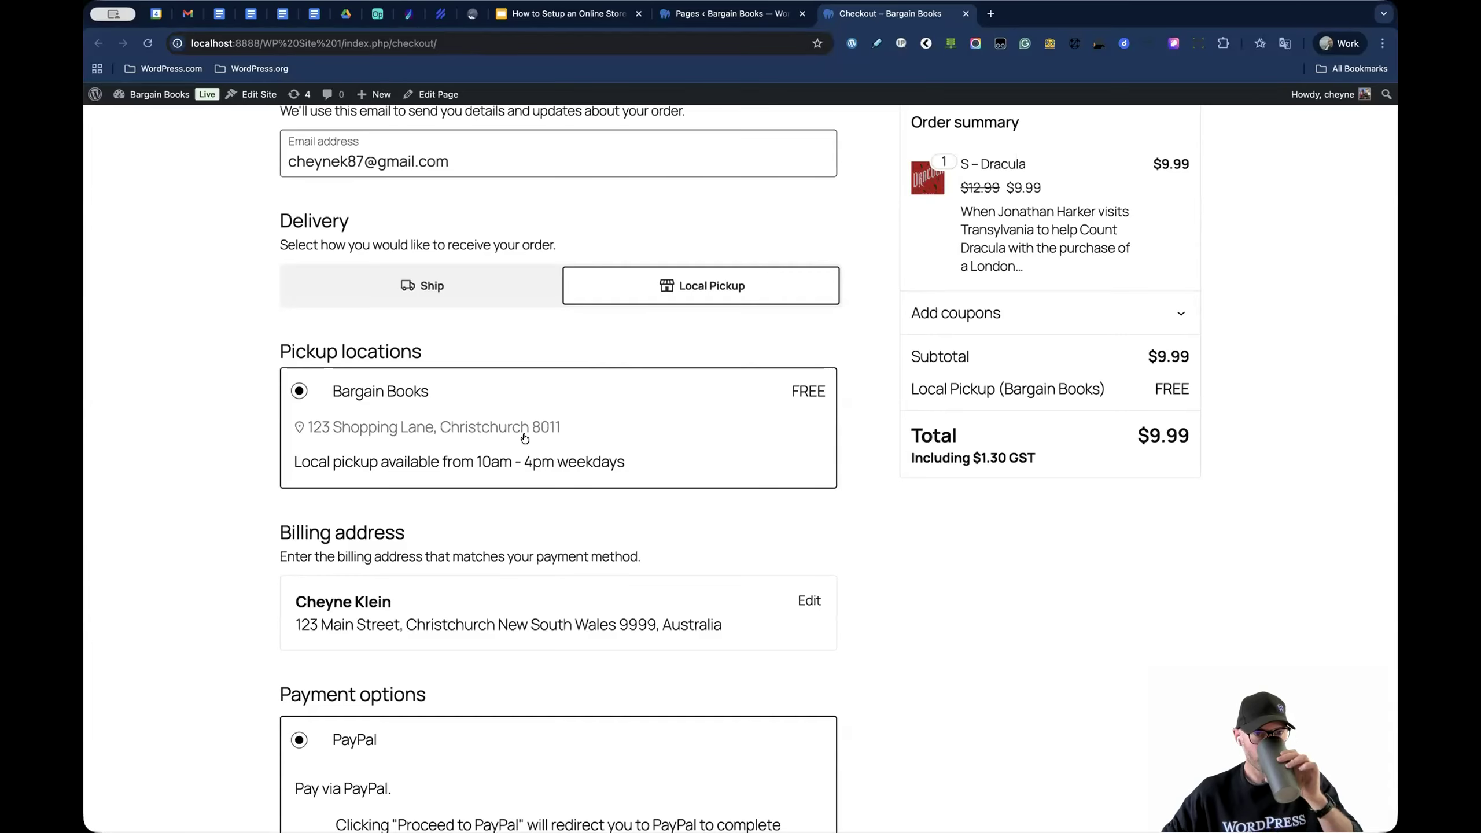
pyautogui.scroll(-1, 524, 436)
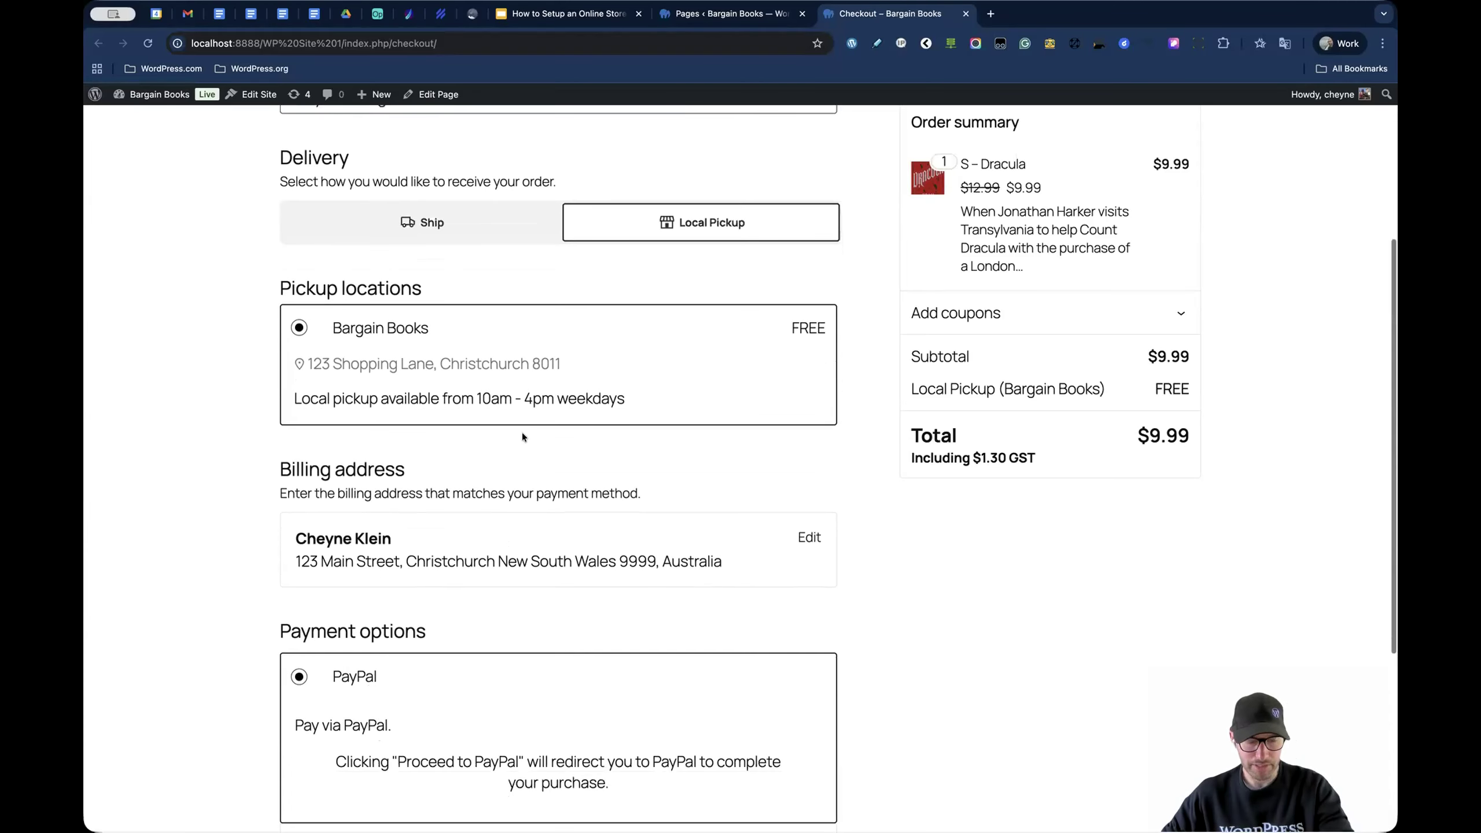
pyautogui.click(440, 248)
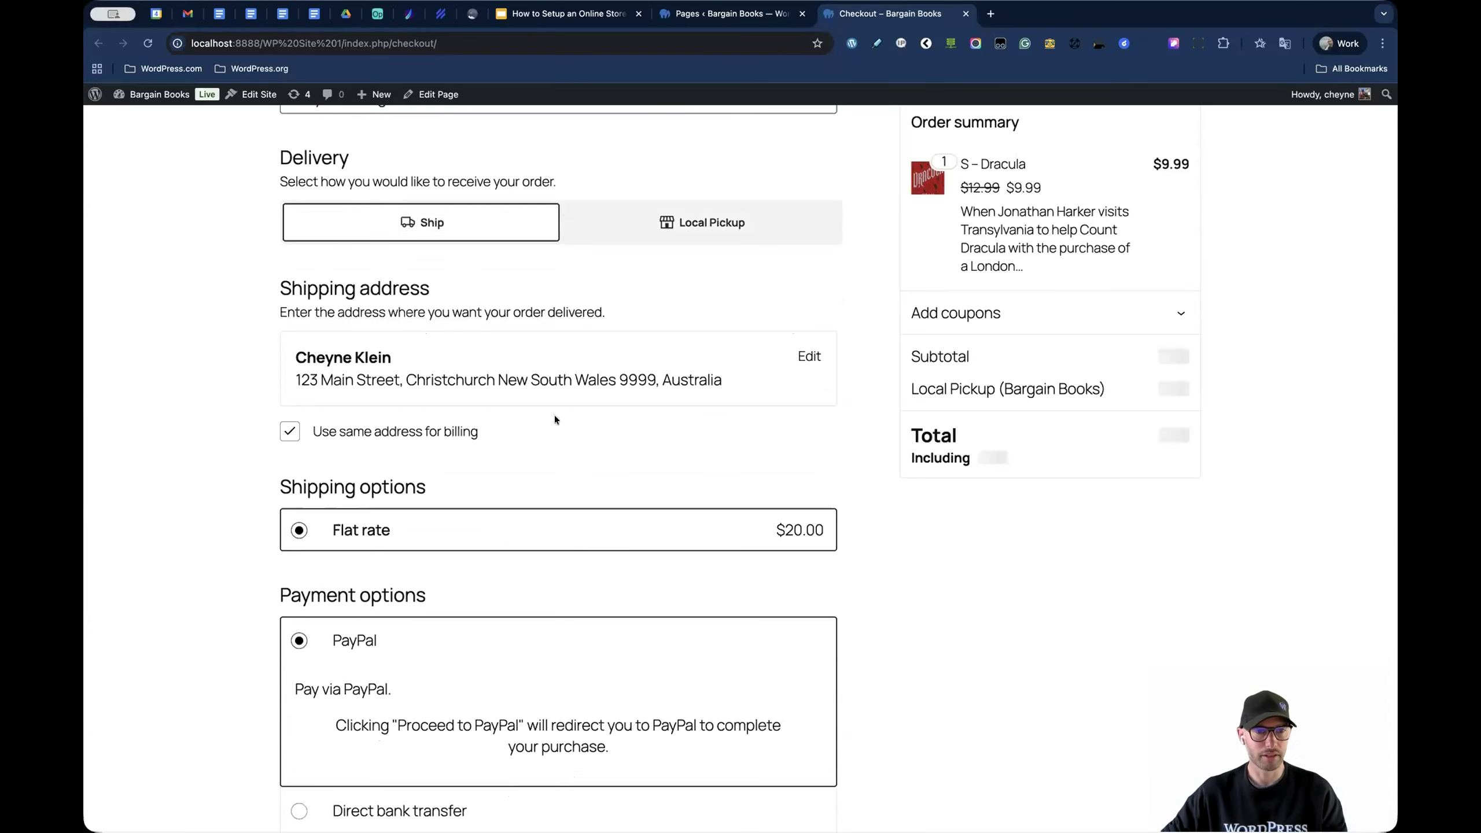
# - Open the shipping address for editing, turn off using the same address for billing to inspect the billing fields, and re-enable it
pyautogui.scroll(-1, 577, 436)
pyautogui.click(809, 323)
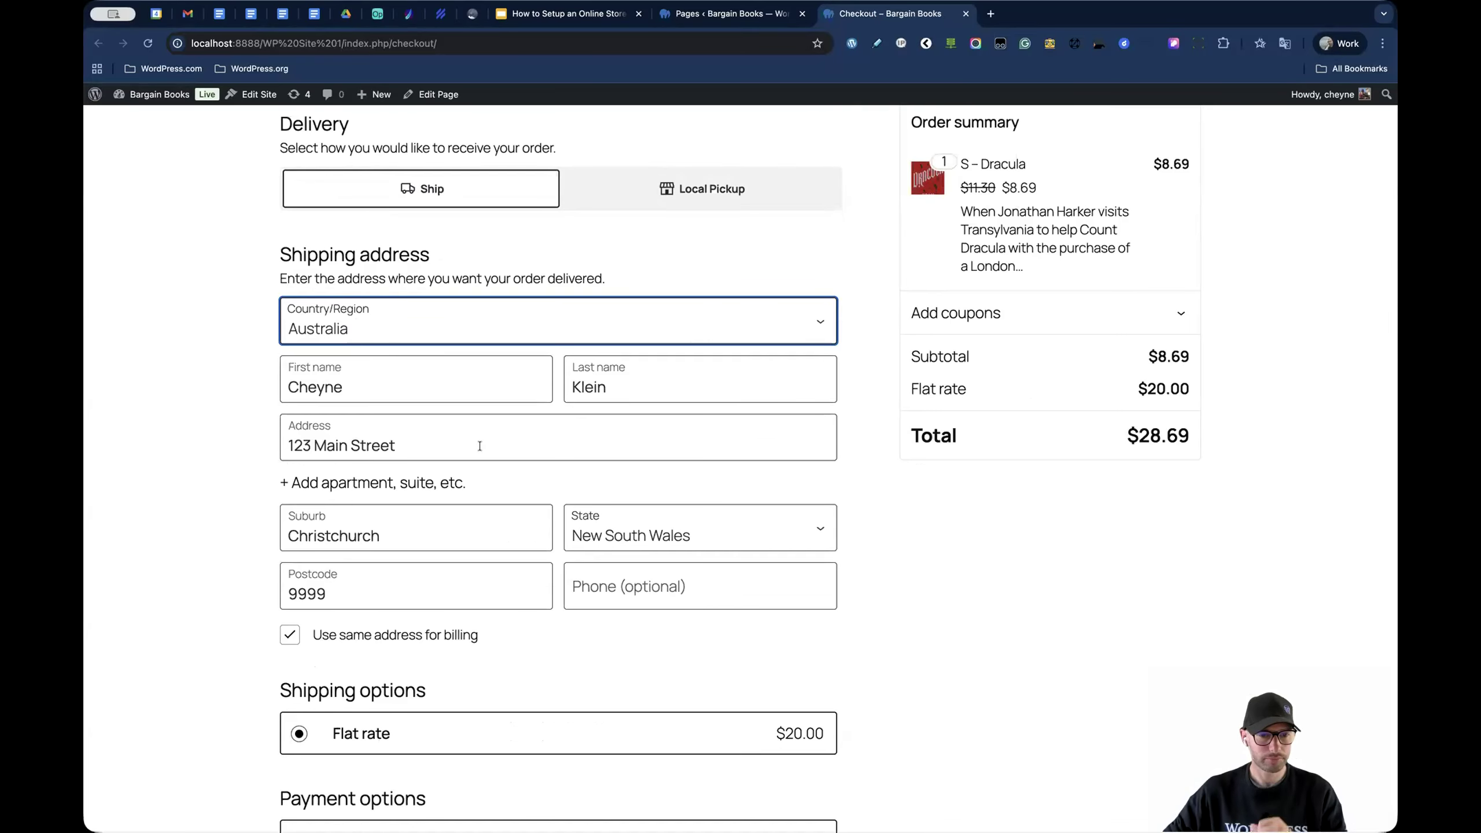
pyautogui.click(290, 636)
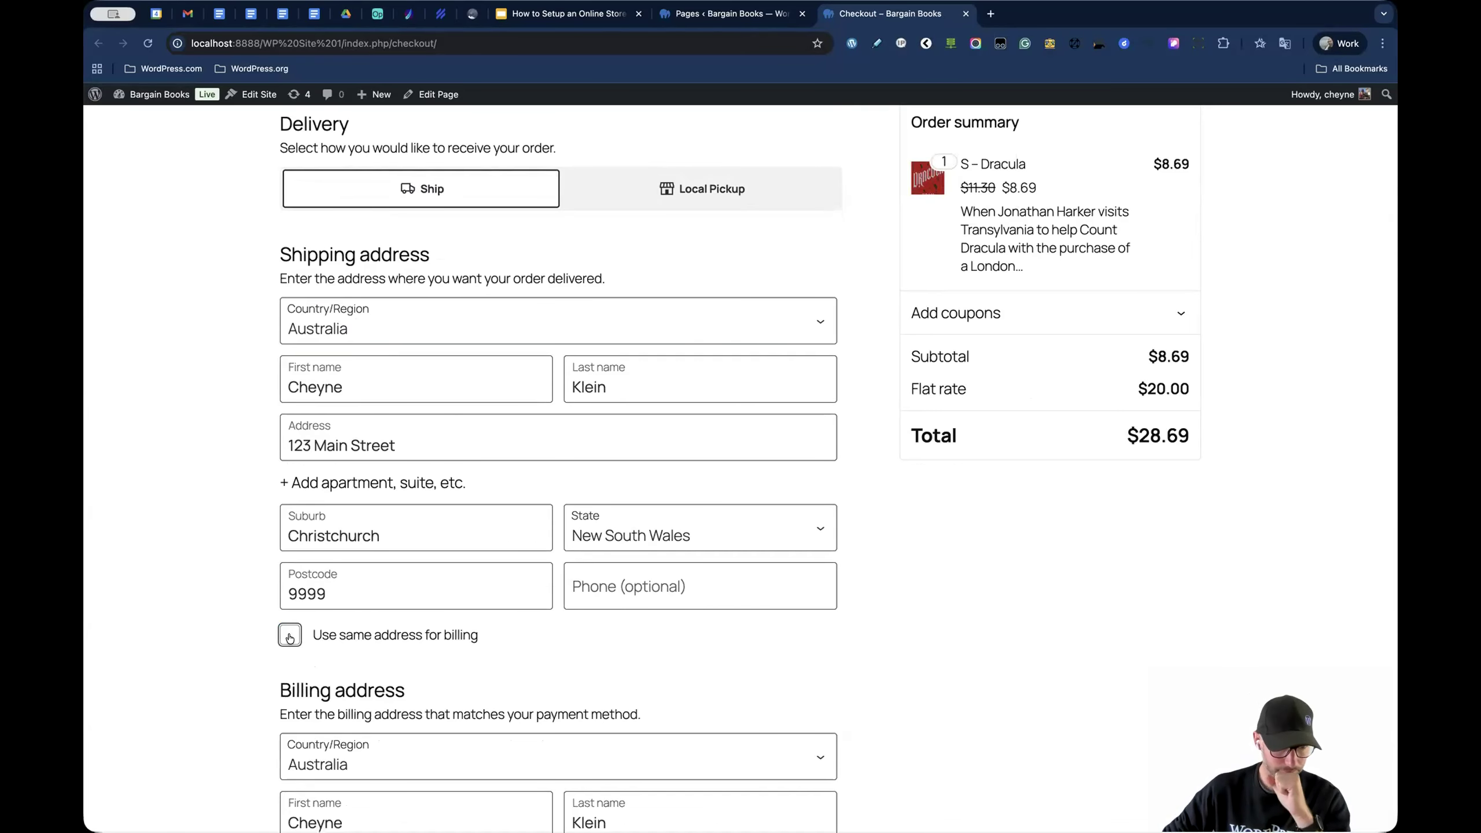
pyautogui.scroll(-3, 258, 634)
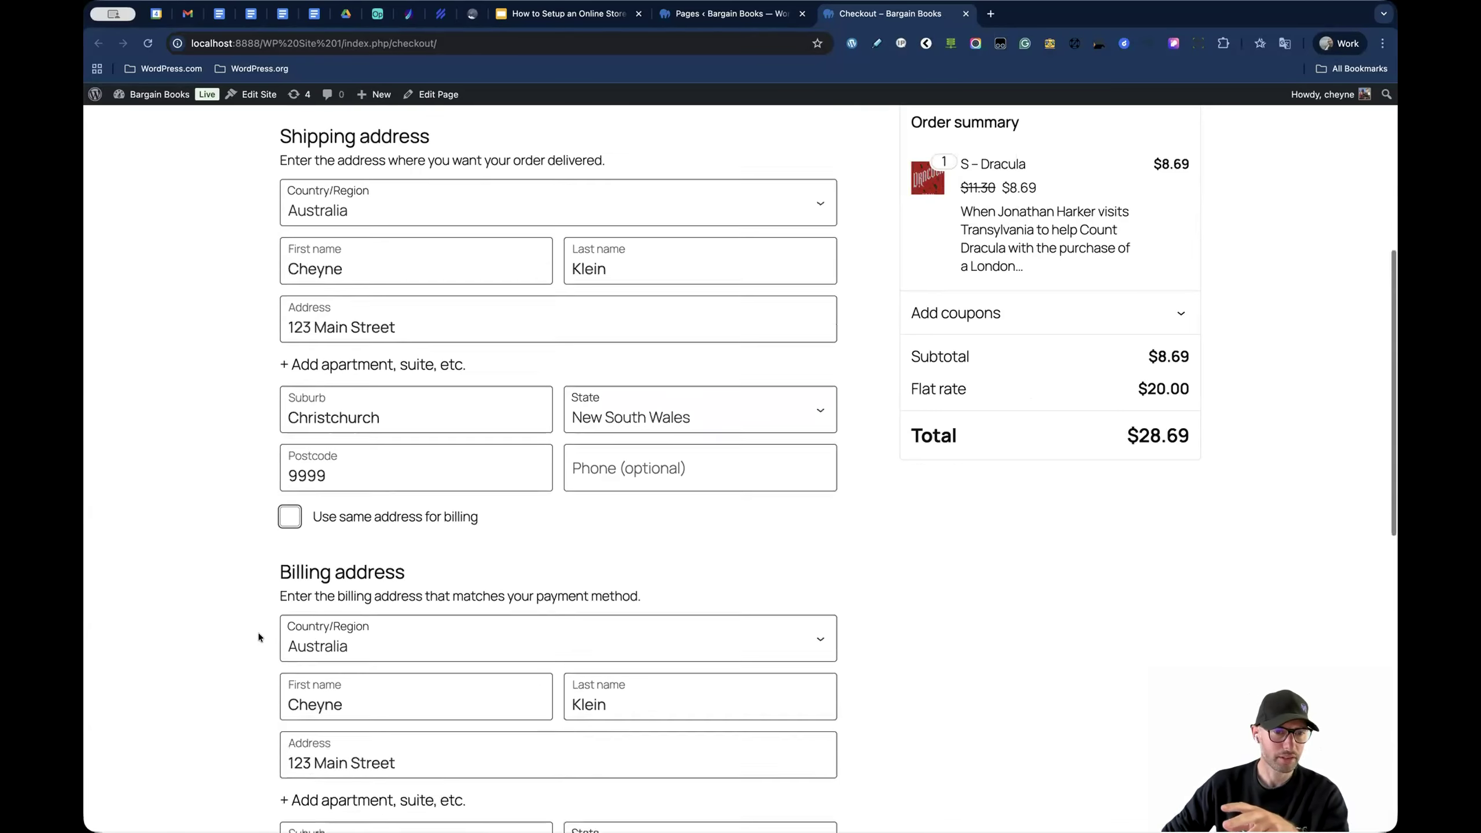
pyautogui.scroll(-1, 258, 636)
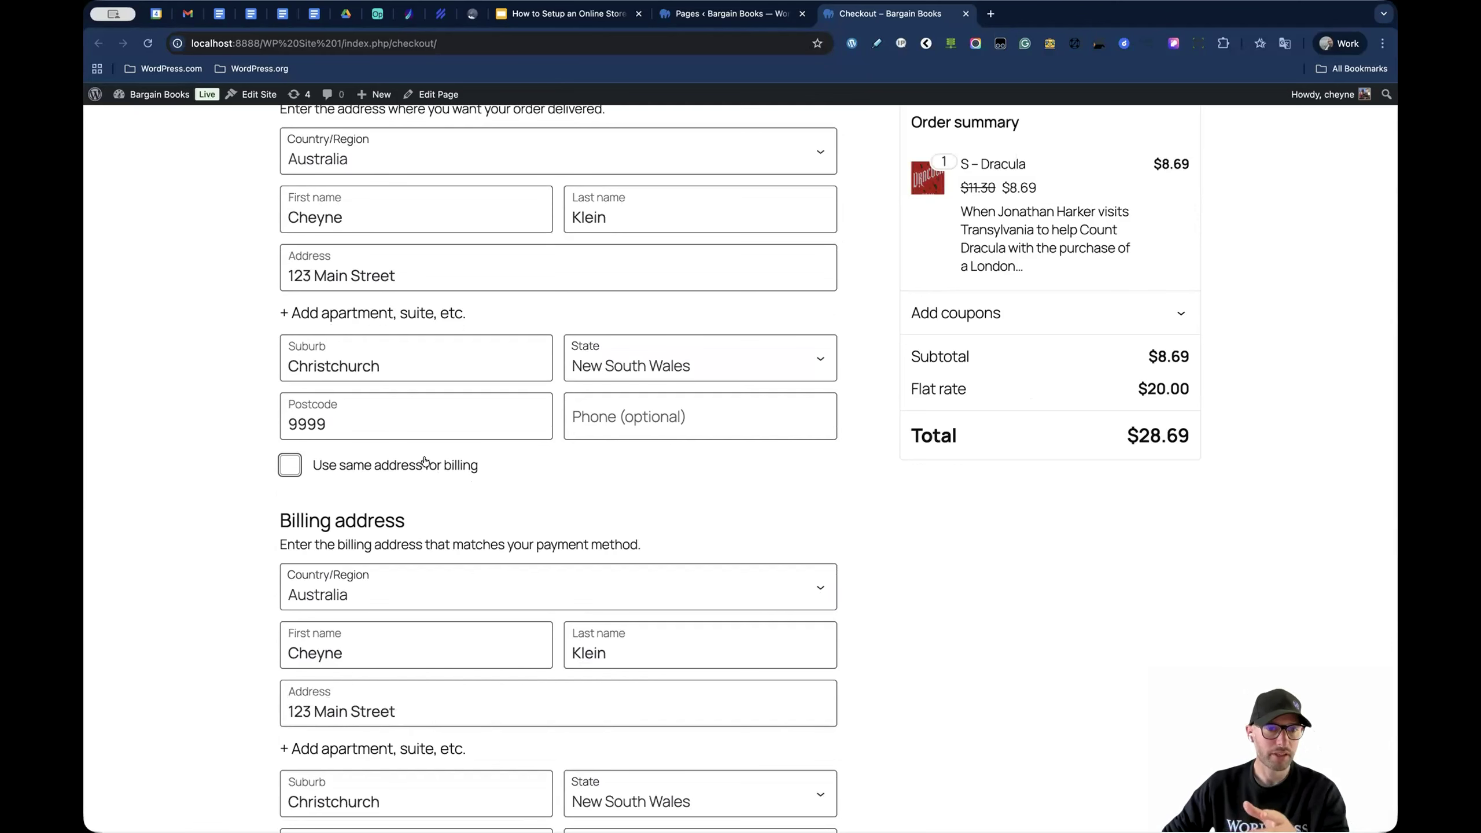
pyautogui.scroll(4, 435, 470)
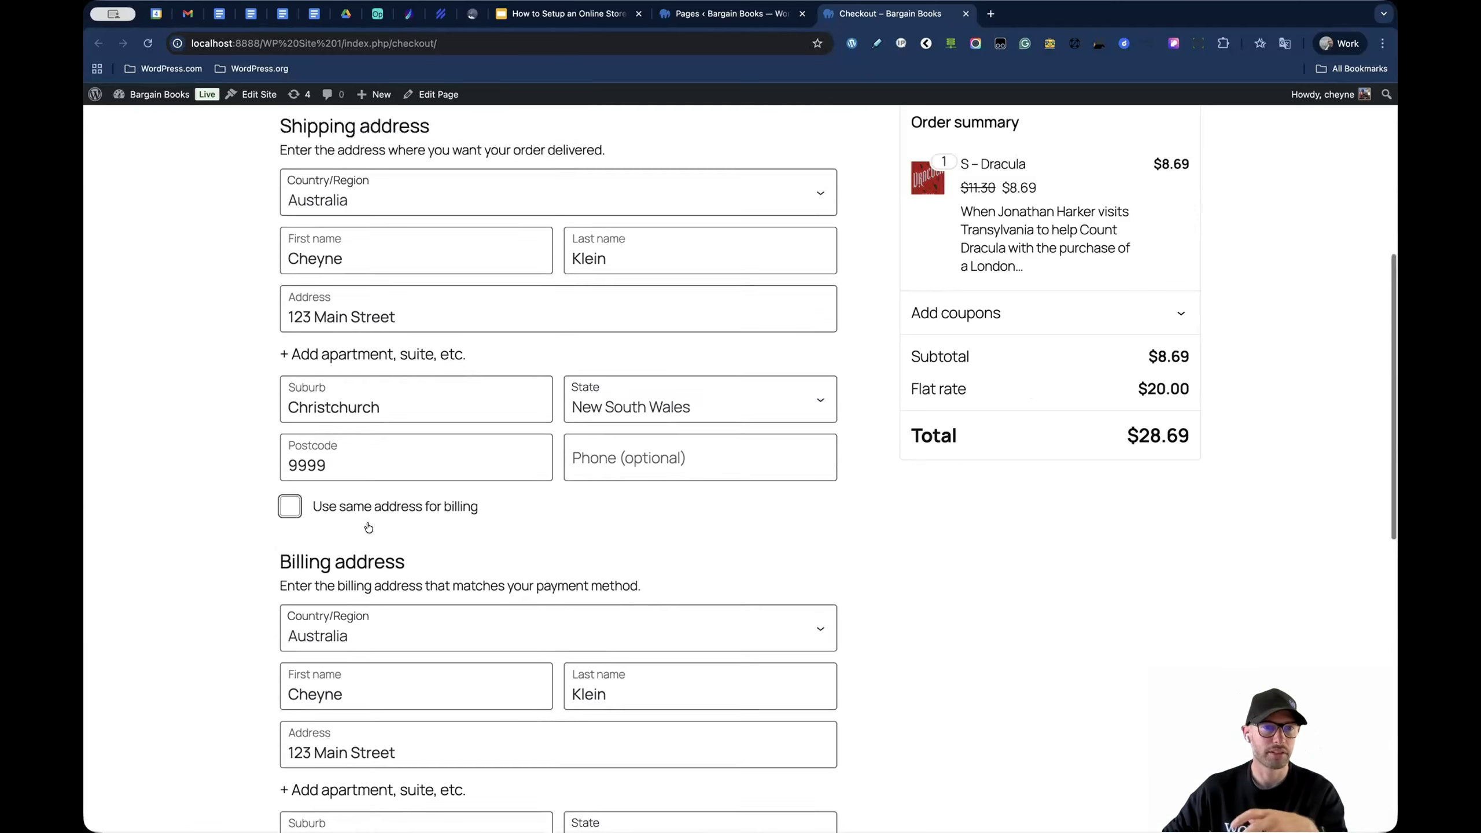
pyautogui.scroll(-7, 453, 483)
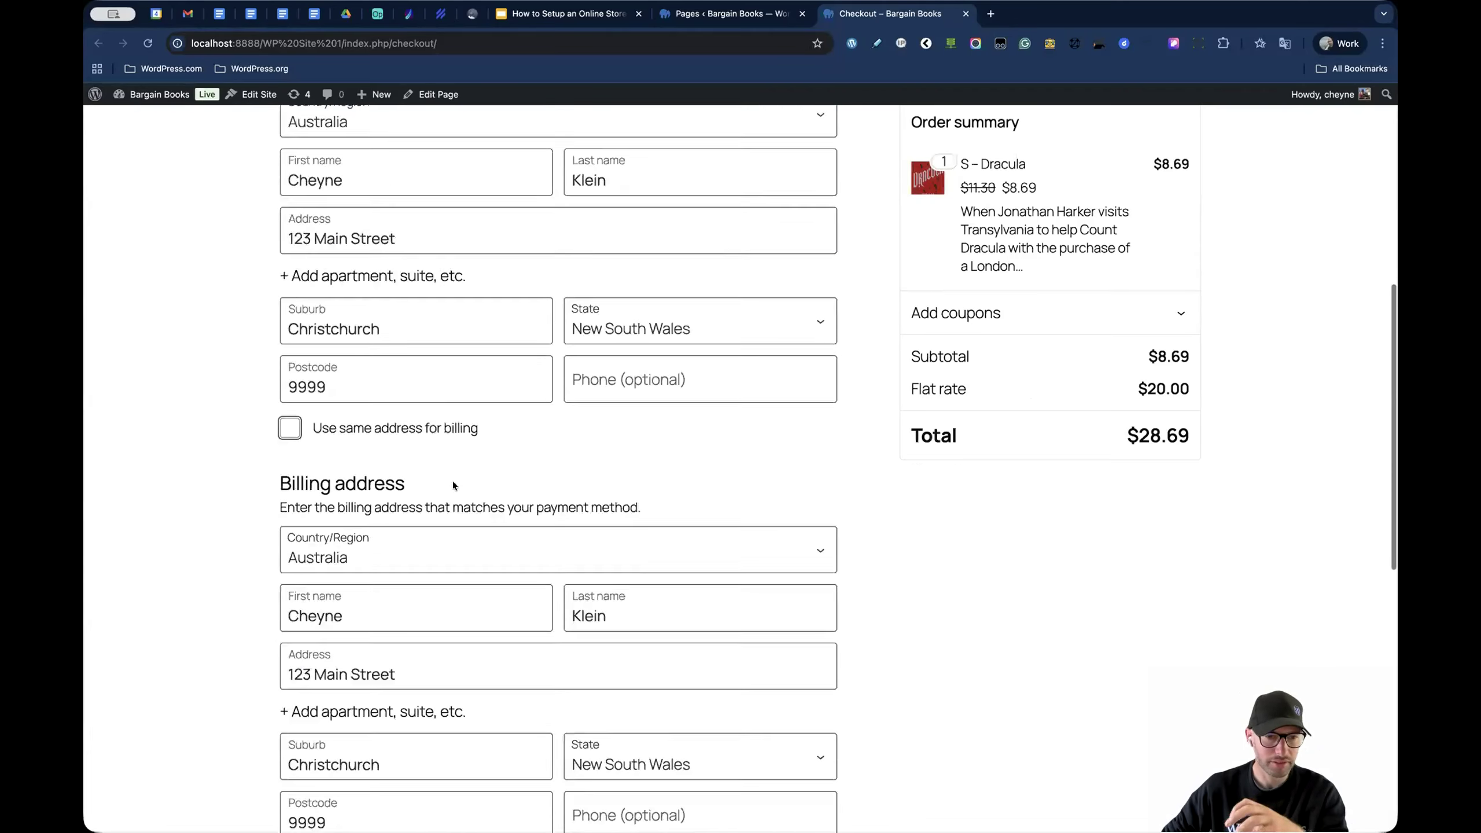
pyautogui.click(291, 309)
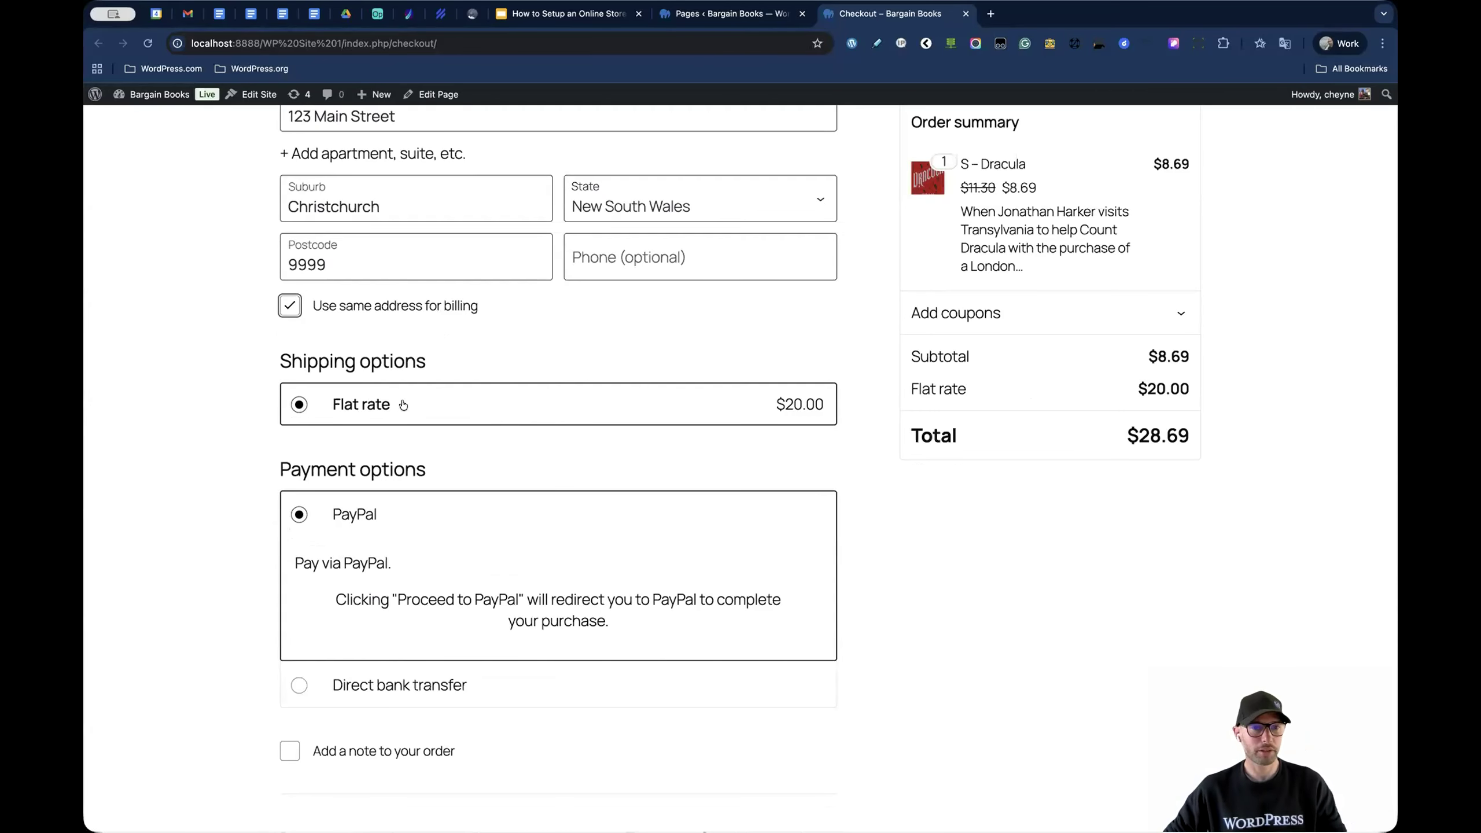
# - Review the shipping and payment options, enable adding a note to the order, and review the rest of the checkout form
pyautogui.scroll(3, 489, 399)
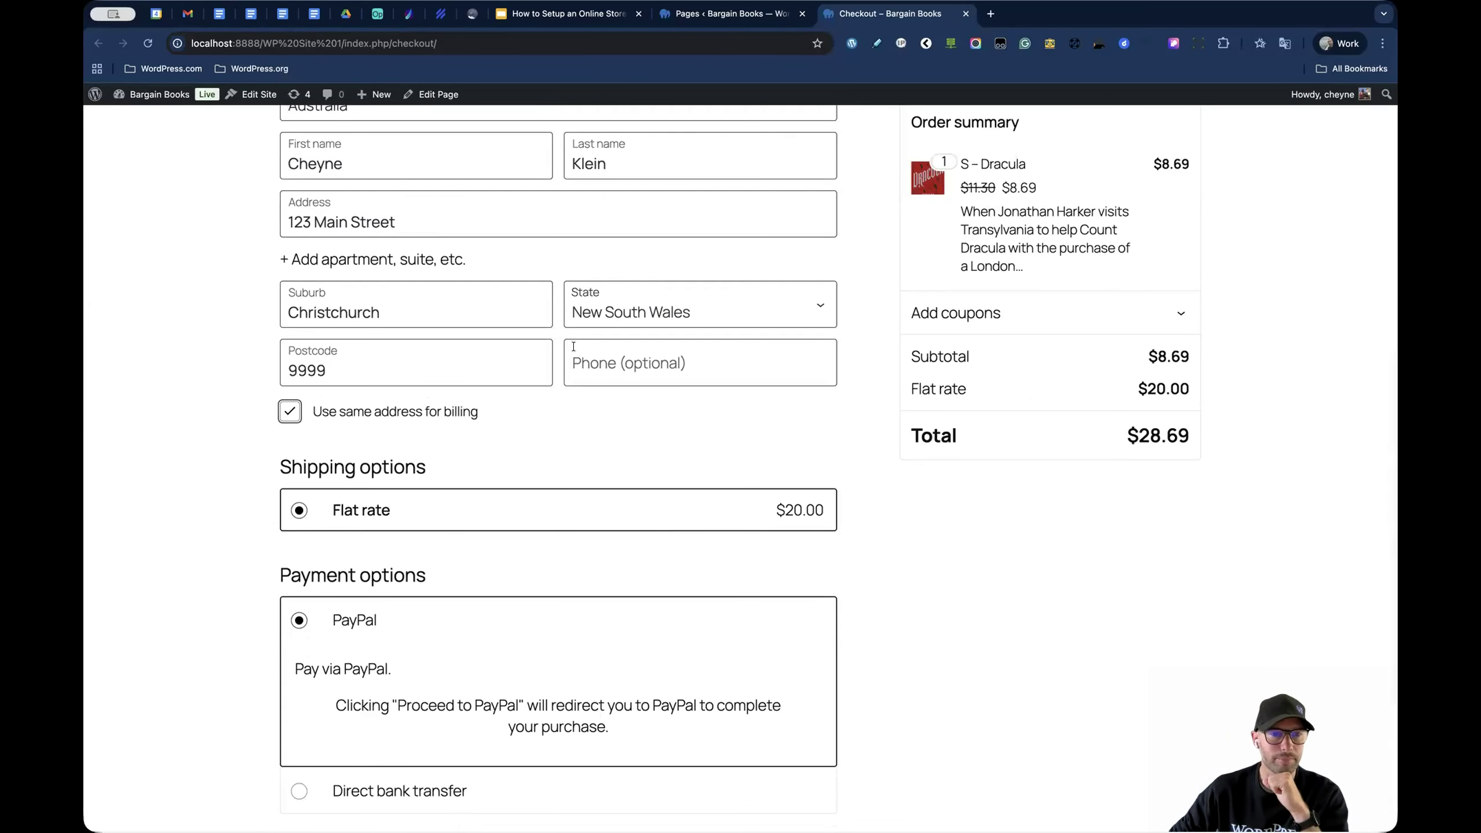
pyautogui.scroll(-5, 495, 465)
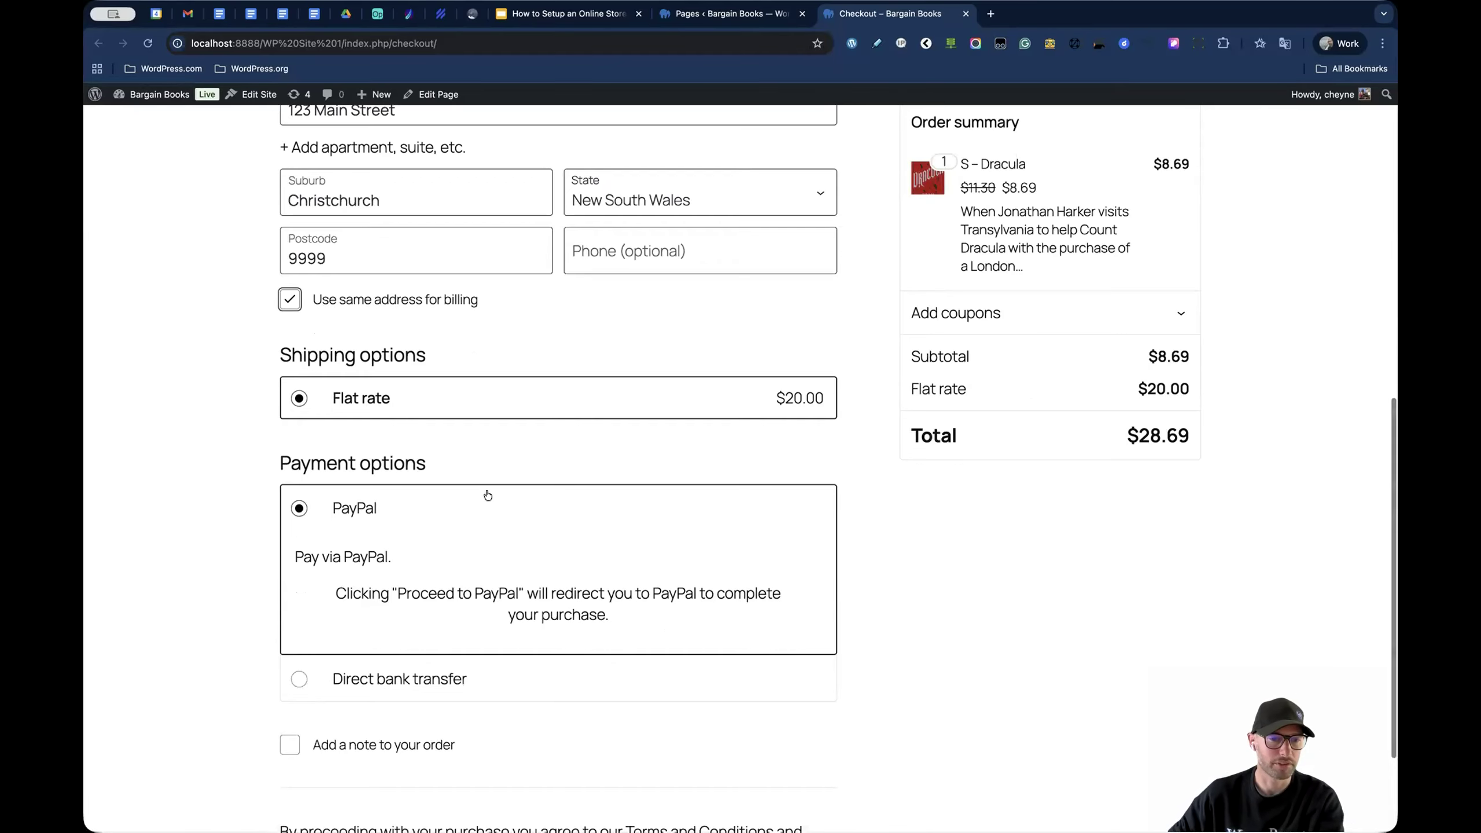
pyautogui.scroll(-2, 487, 494)
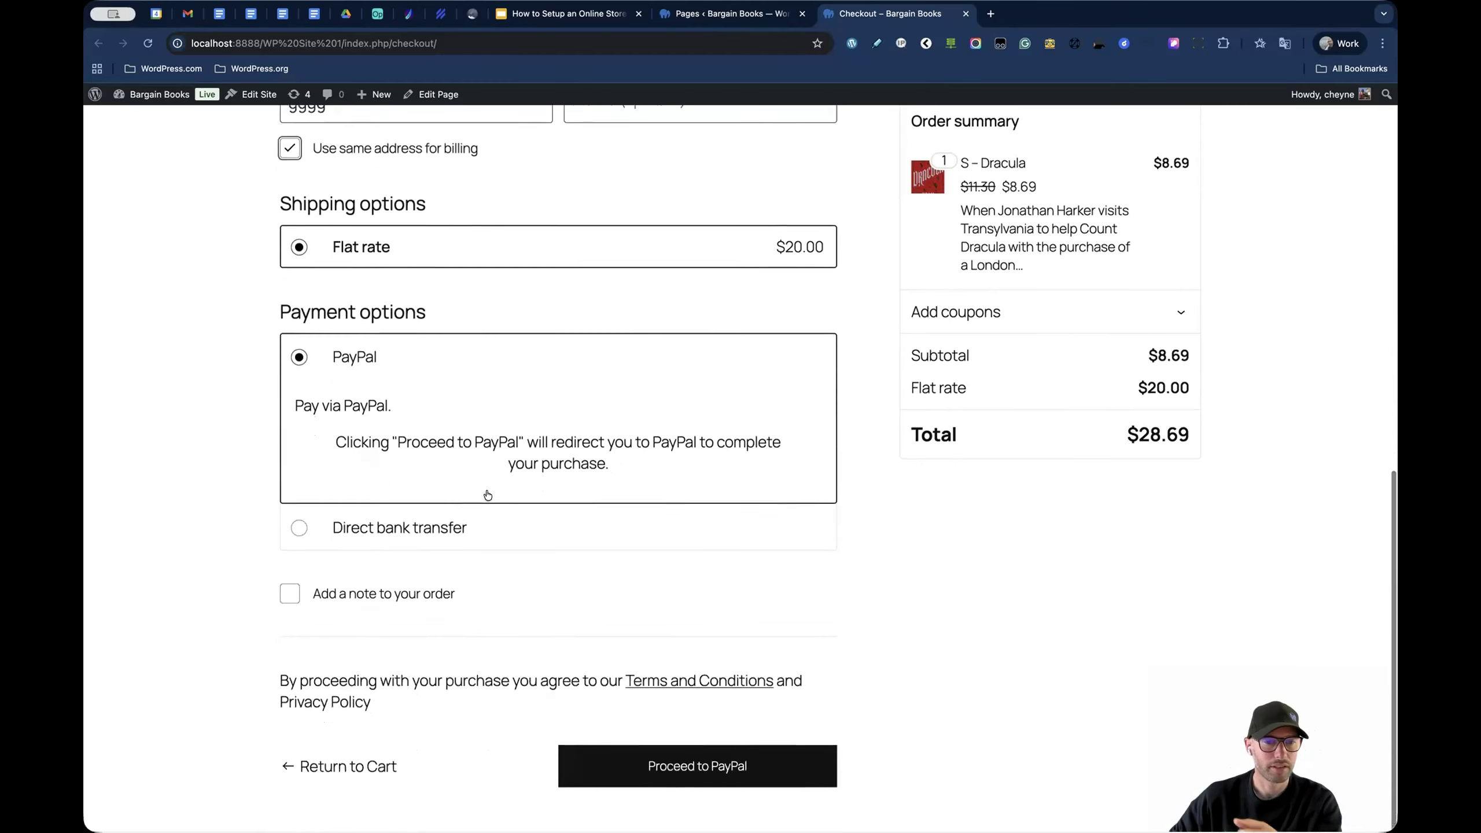
pyautogui.click(289, 594)
pyautogui.click(553, 637)
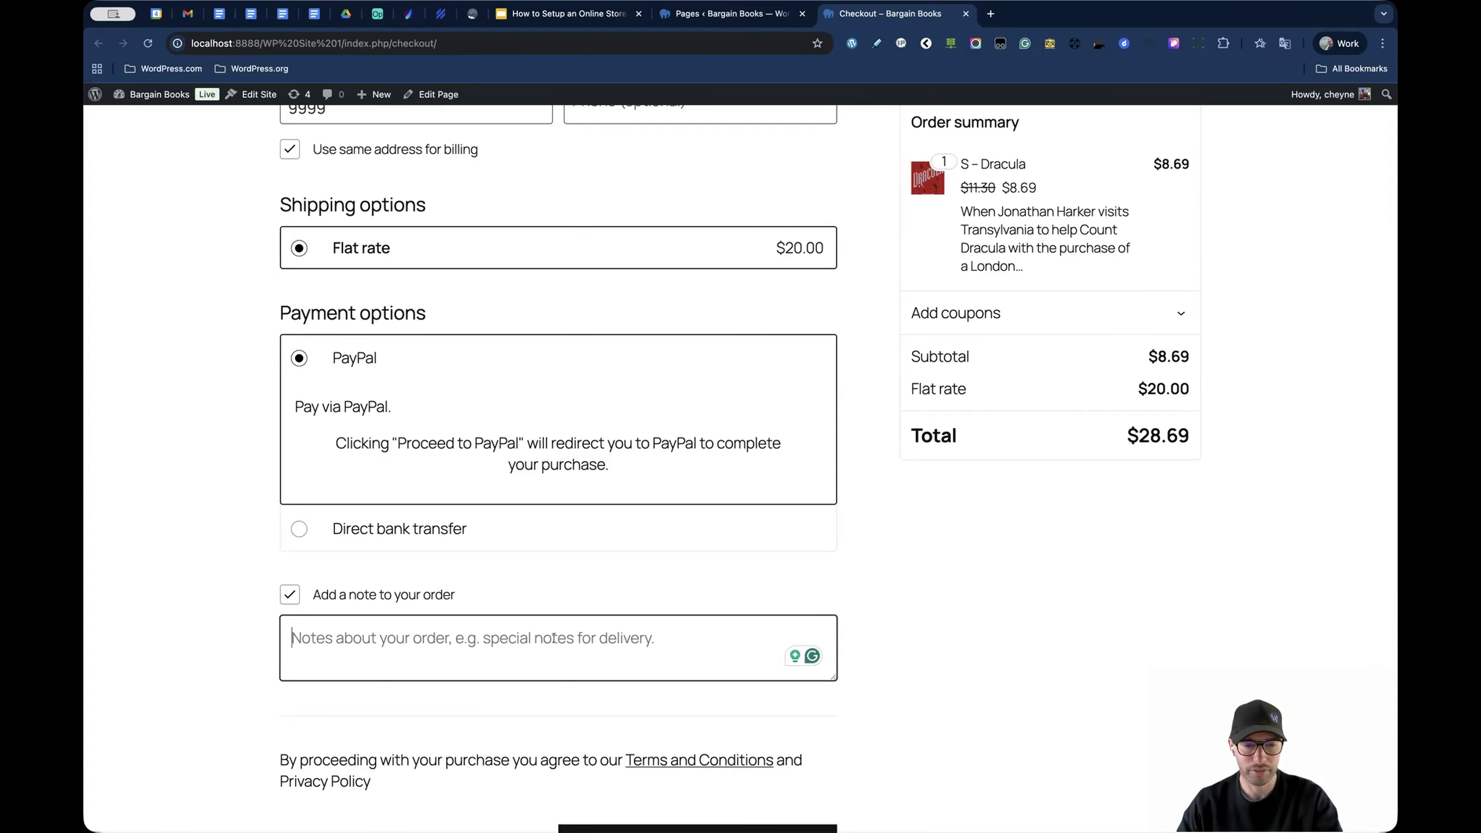
pyautogui.scroll(-3, 553, 637)
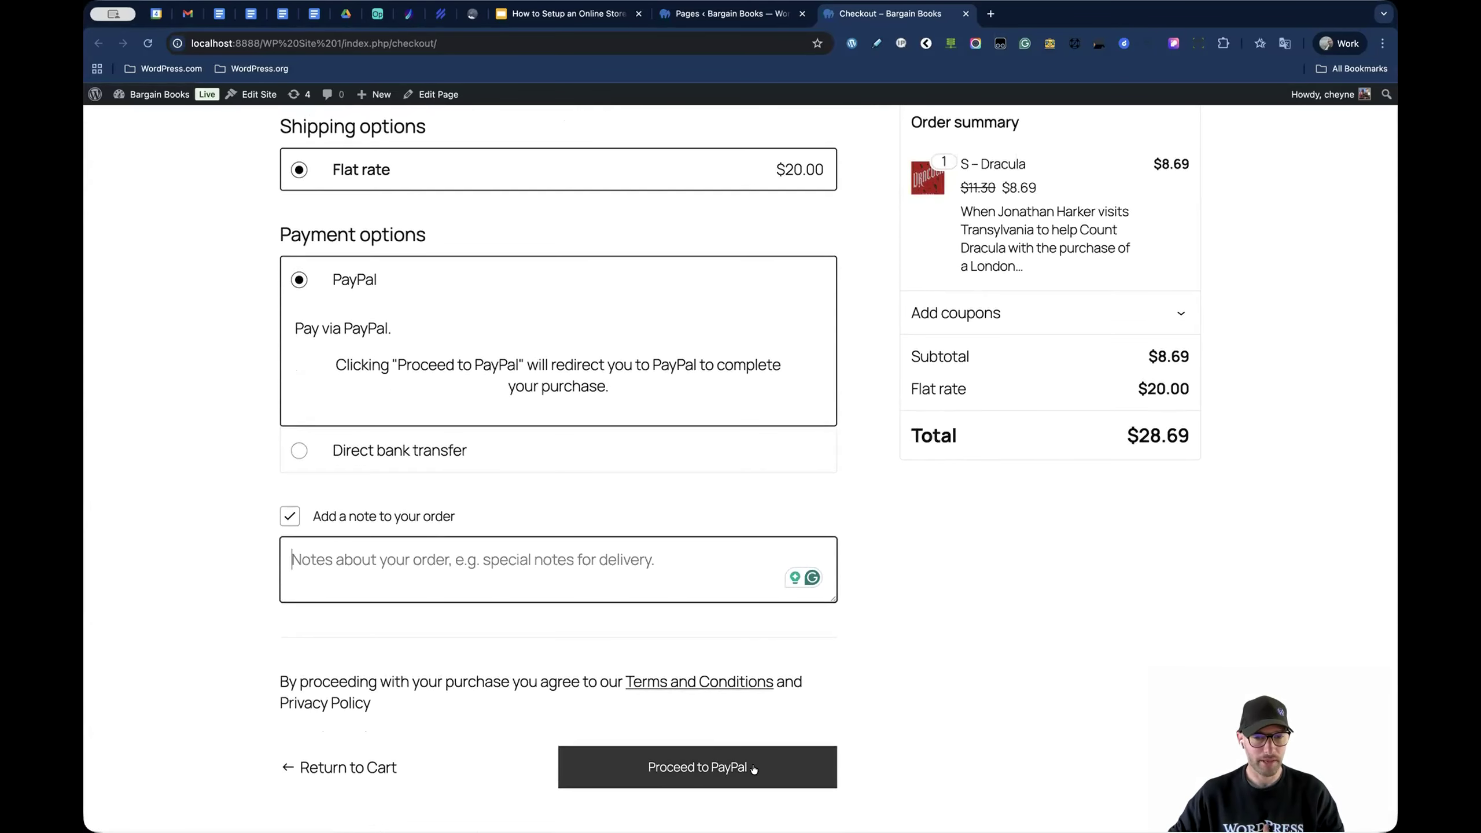
pyautogui.scroll(15, 906, 717)
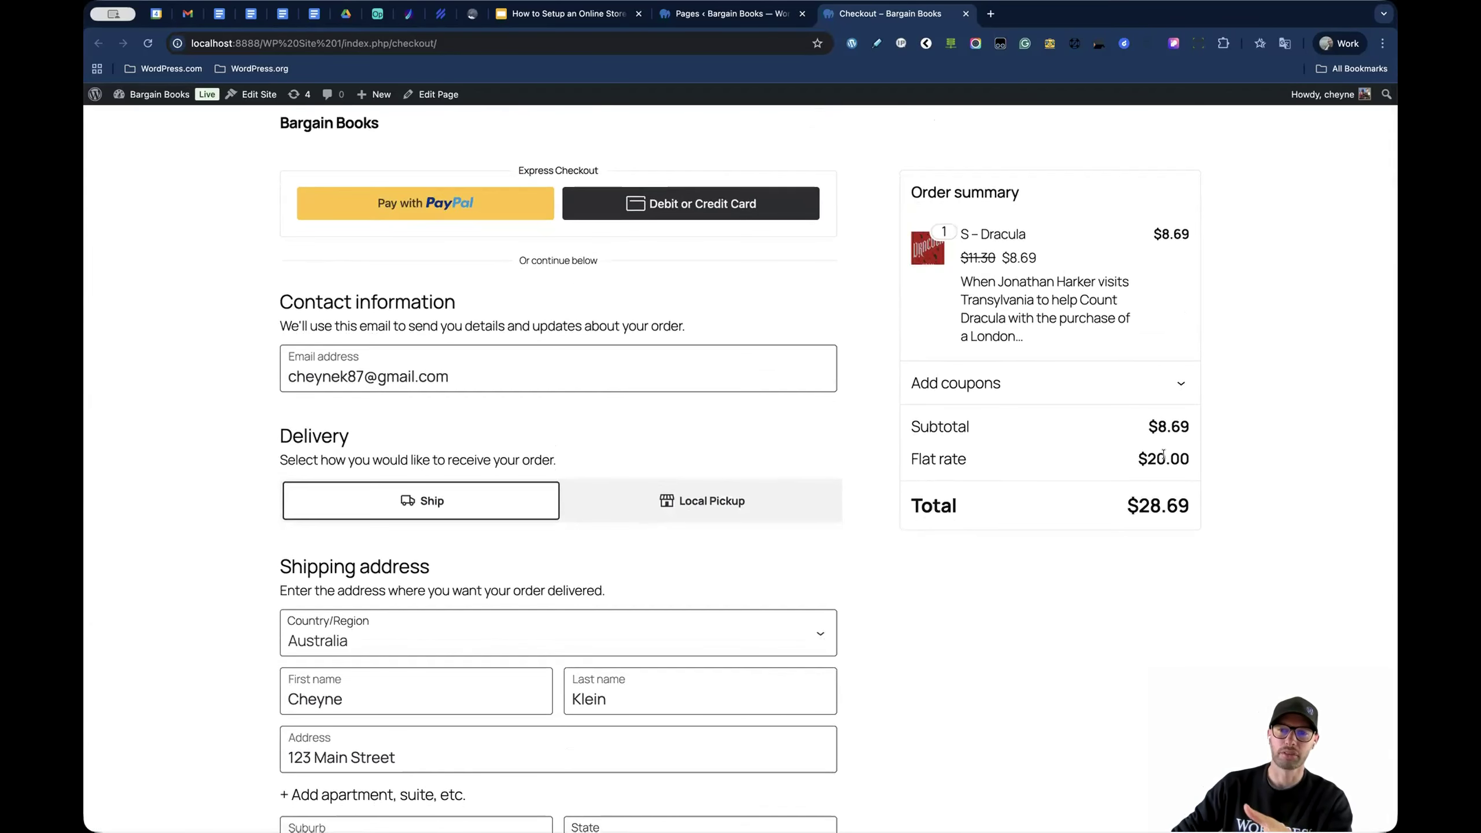
# - Expand the coupon code entry in the checkout order summary to inspect it, and close the Checkout page
pyautogui.click(1179, 384)
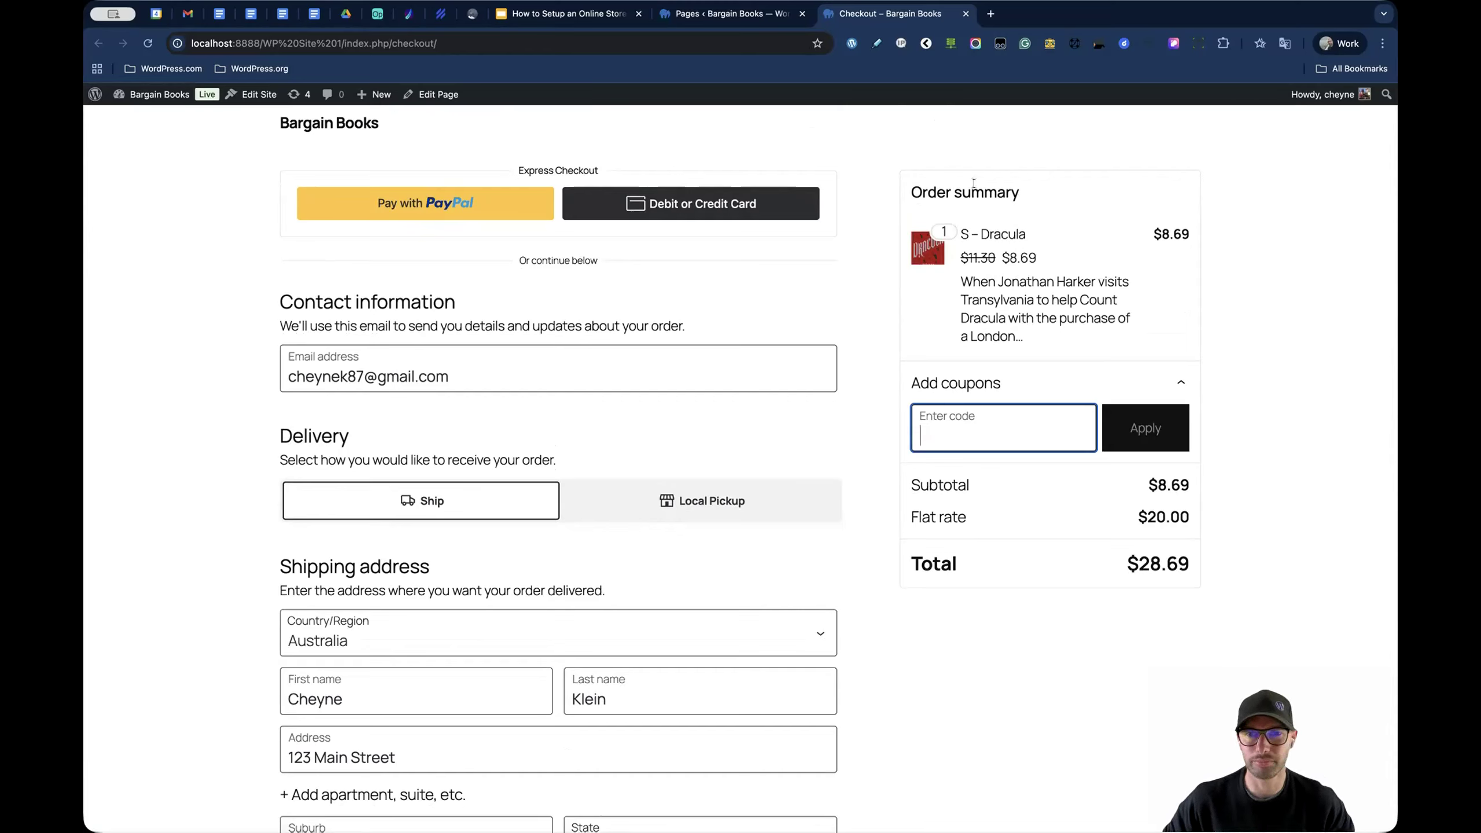
pyautogui.click(965, 13)
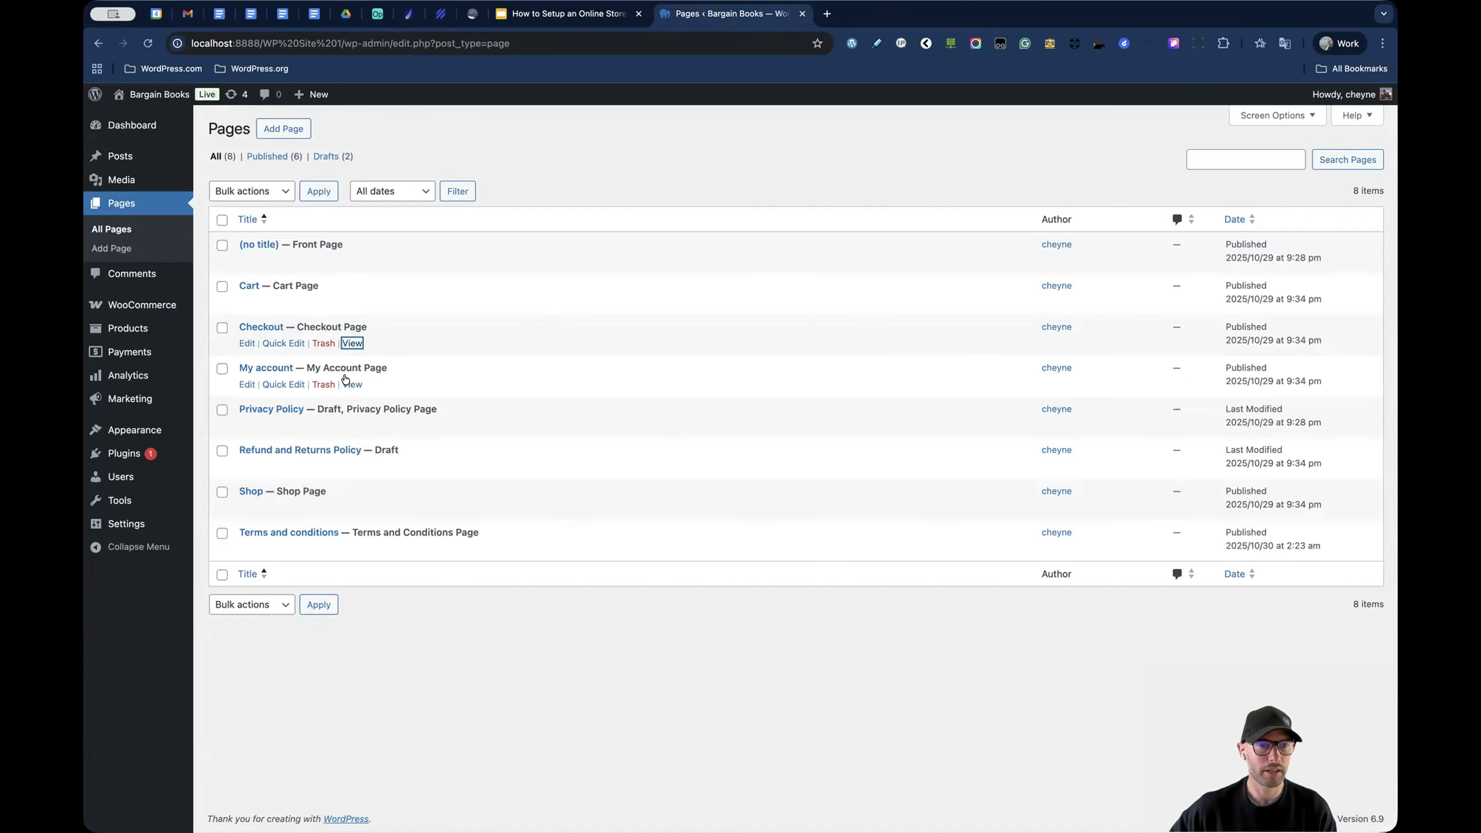
# - Open the storefront My account page in a separate tab and review its dashboard and Orders list
pyautogui.keyDown('super'); pyautogui.click(349, 384); pyautogui.keyUp('super')
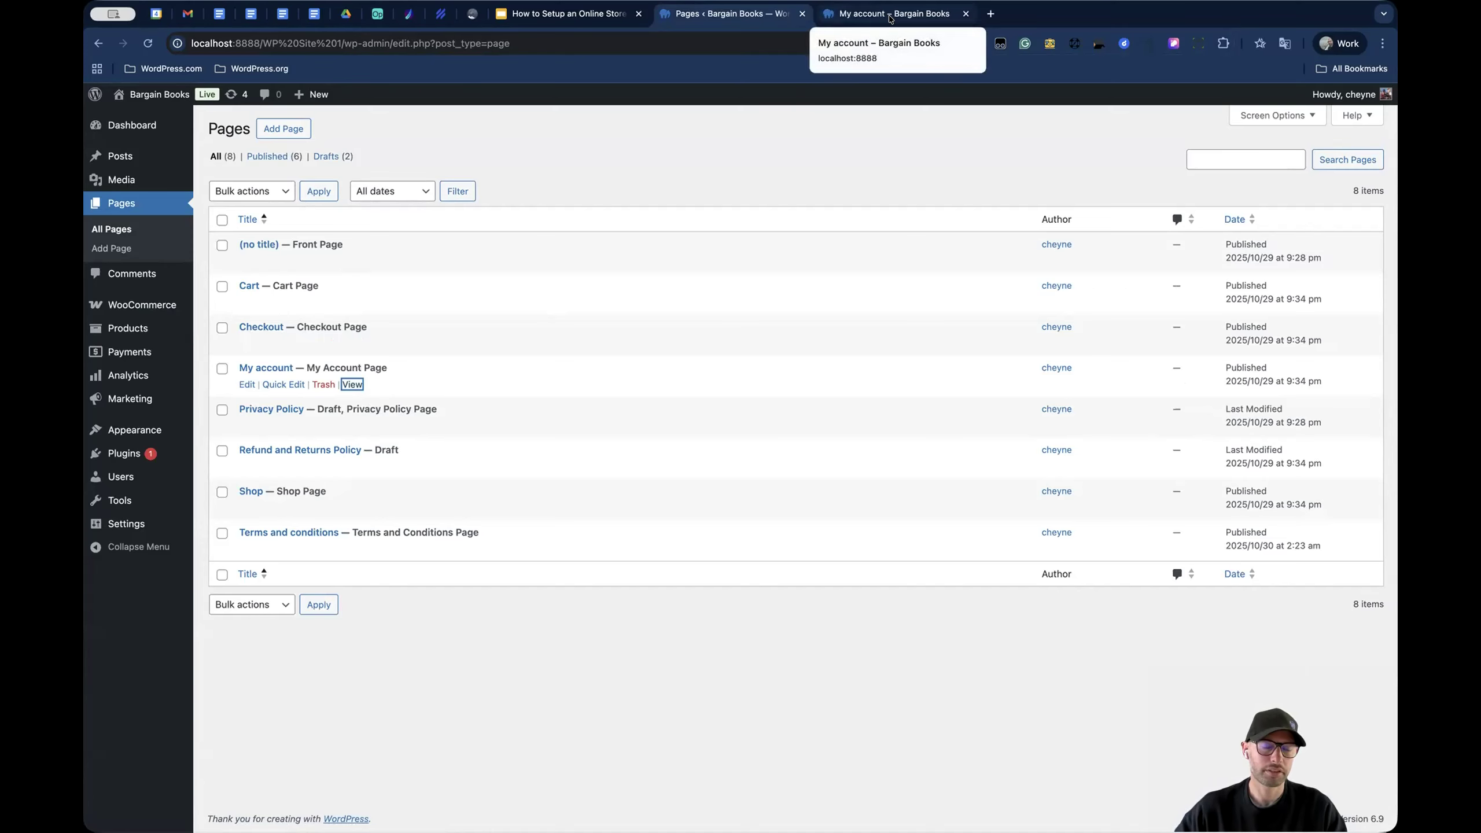
pyautogui.click(890, 19)
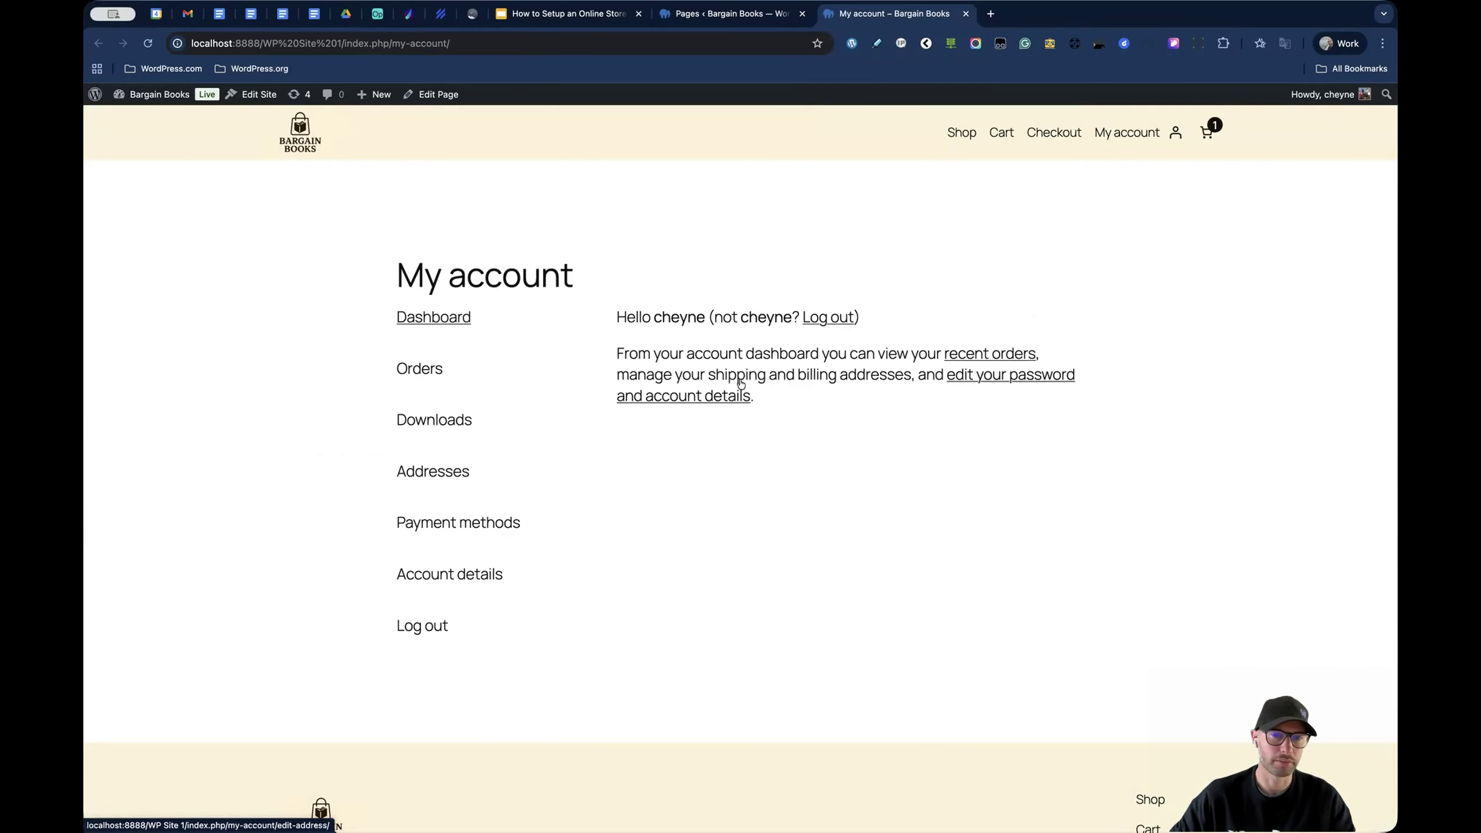
pyautogui.click(426, 369)
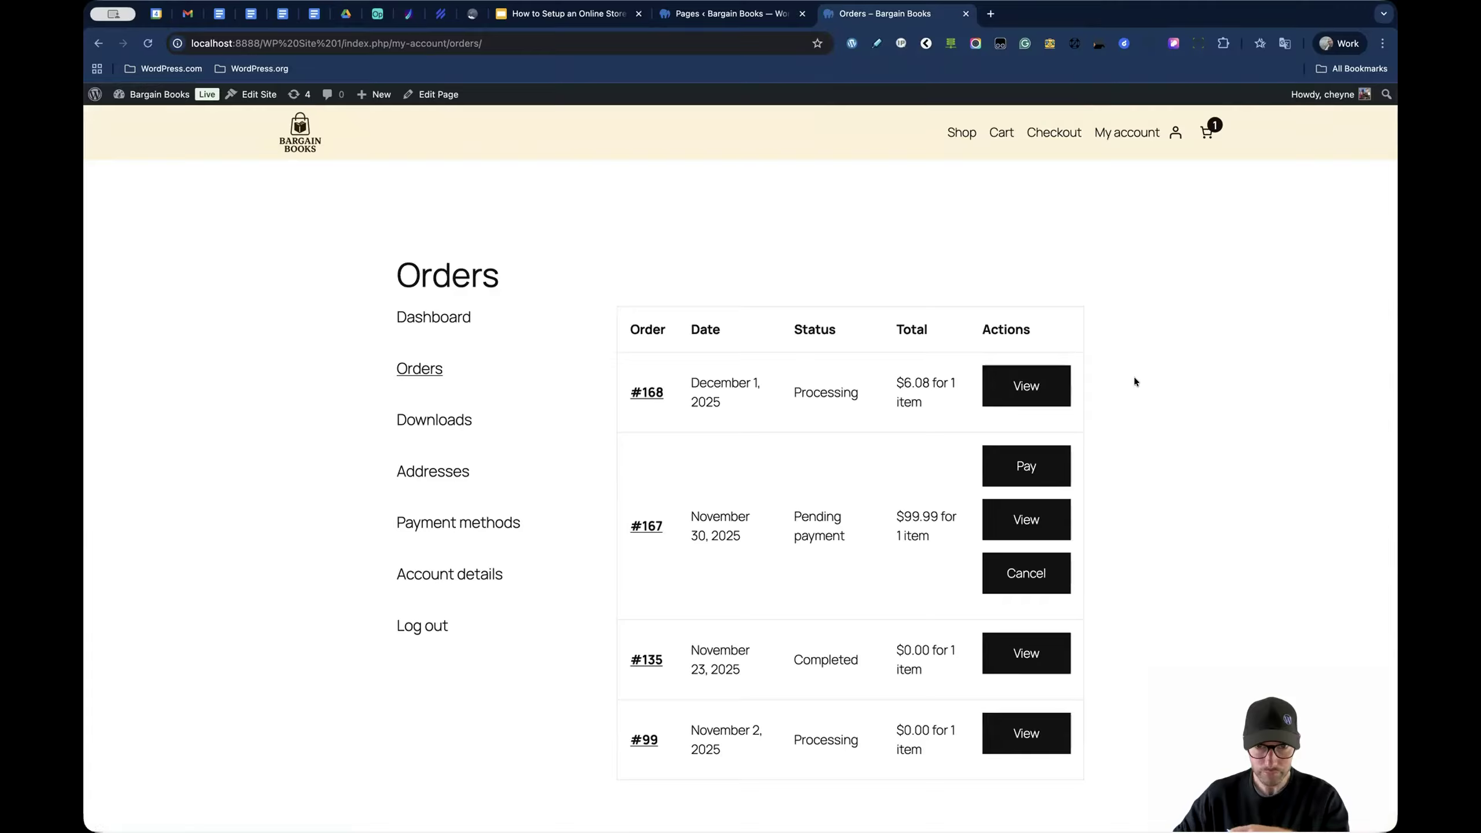
pyautogui.scroll(-1, 1134, 379)
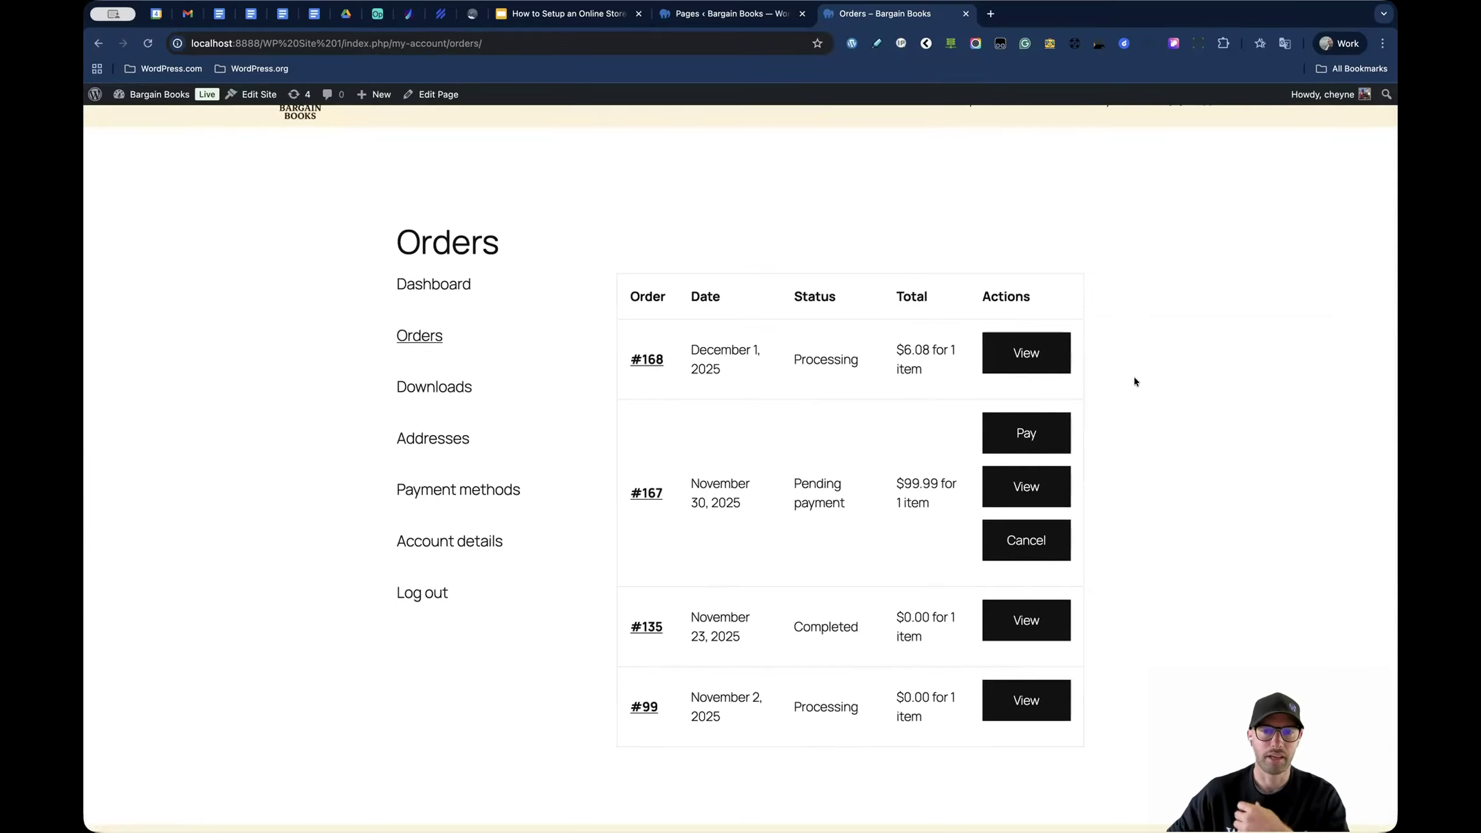
# - View the details and status of the December 1, 2025 order, and return to the Orders list
pyautogui.click(1020, 356)
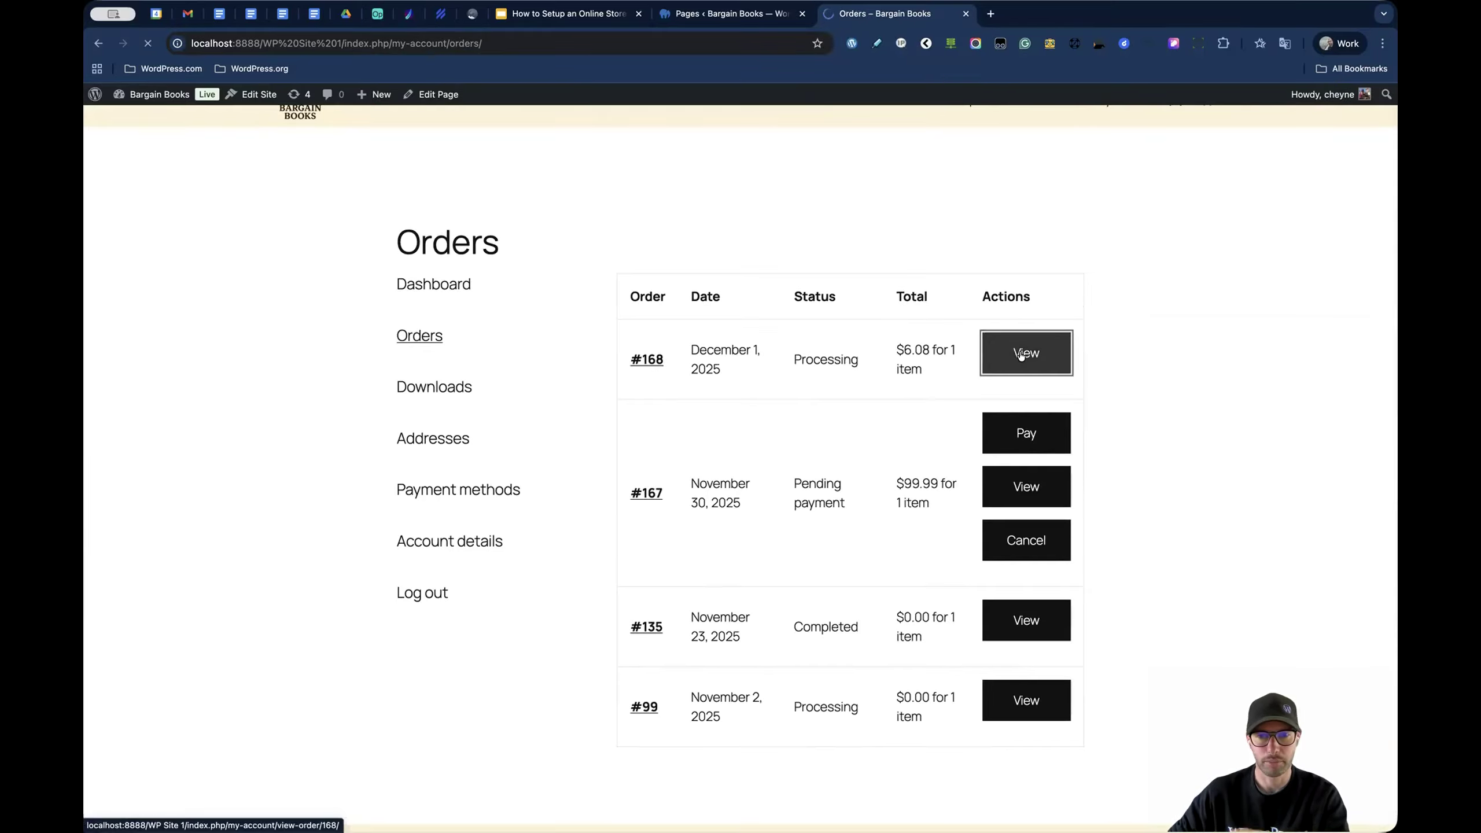
pyautogui.scroll(-5, 940, 359)
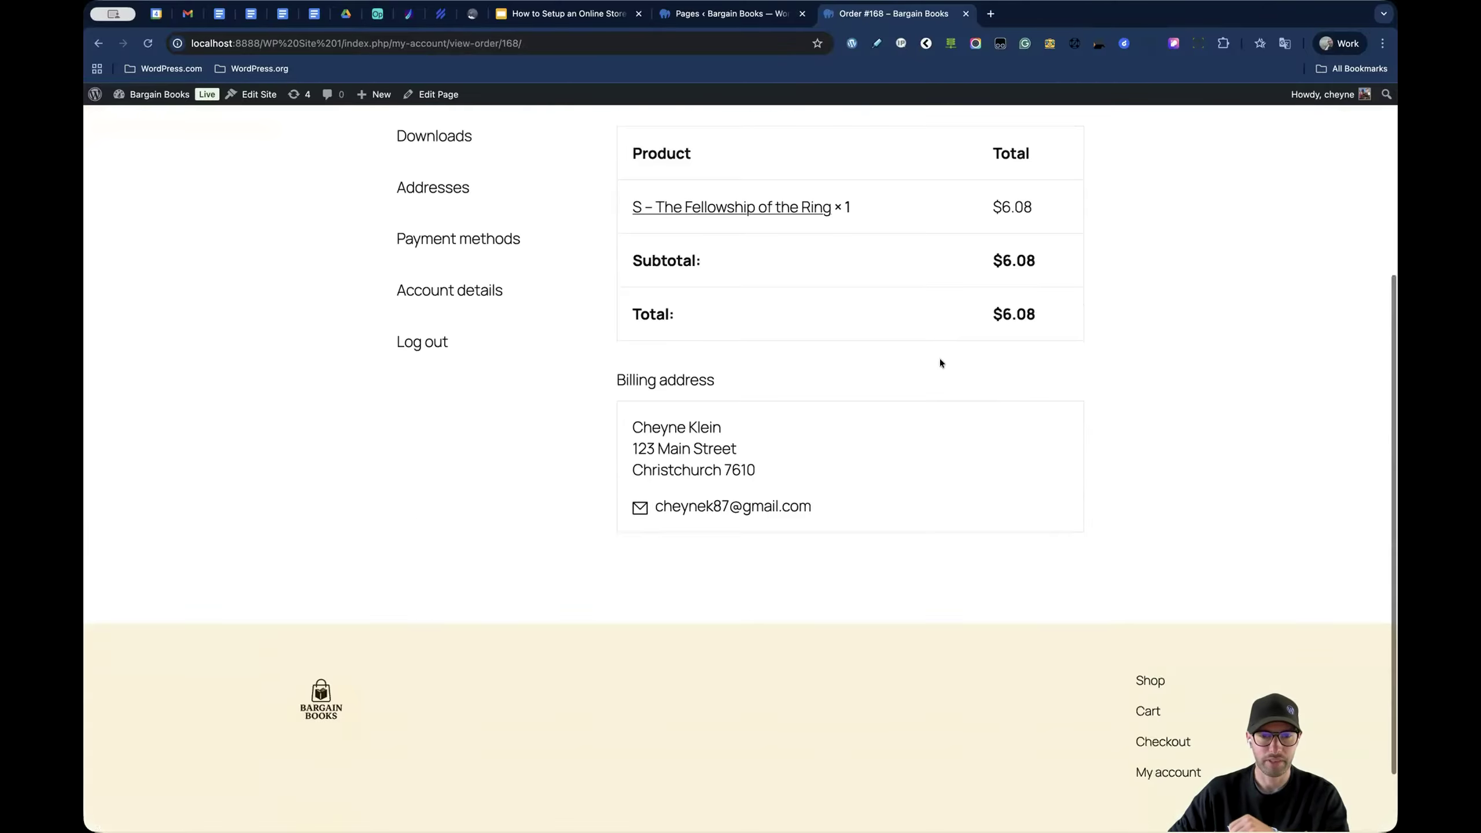
pyautogui.scroll(5, 939, 362)
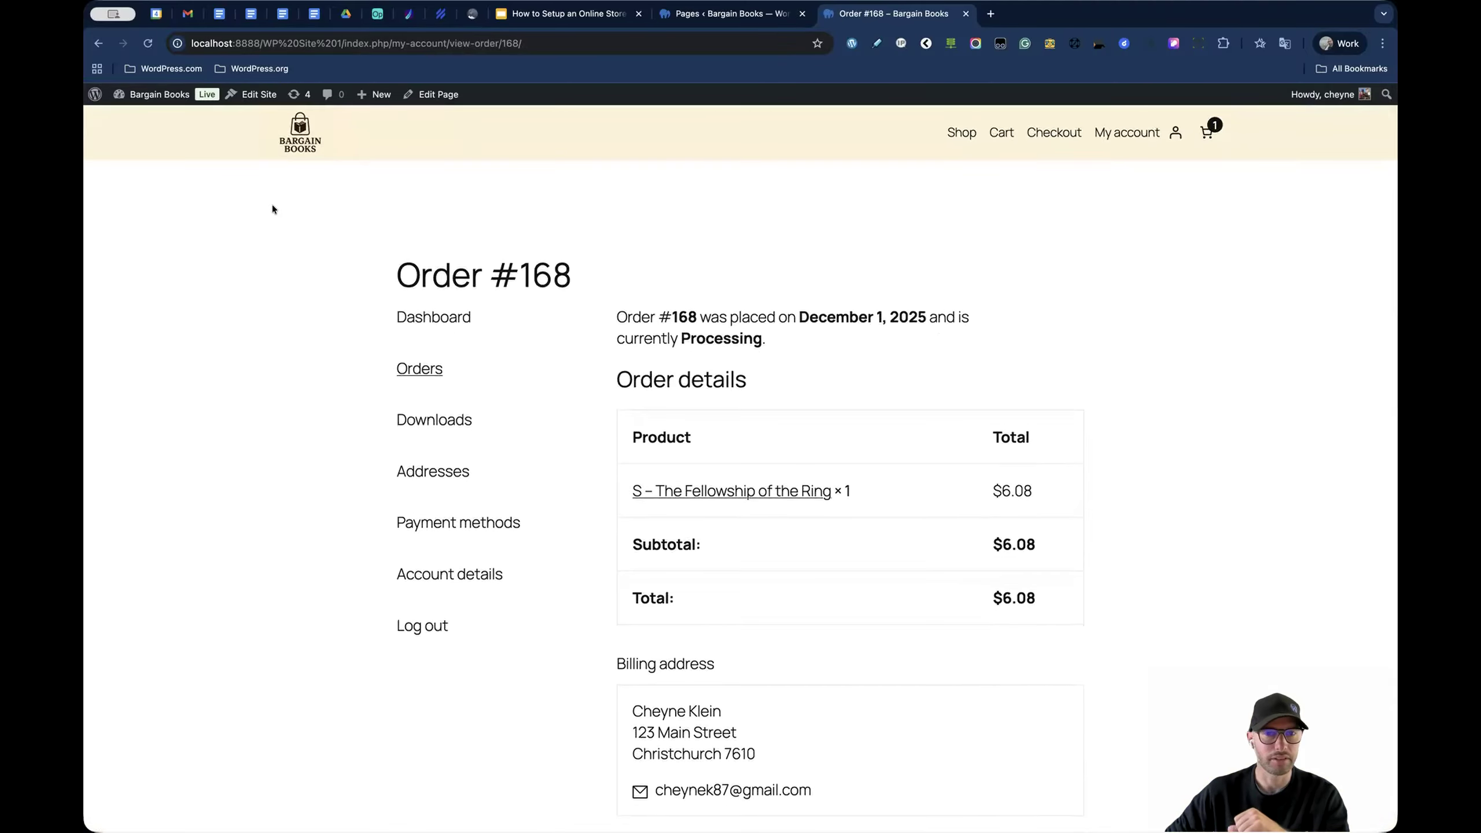
pyautogui.click(706, 340)
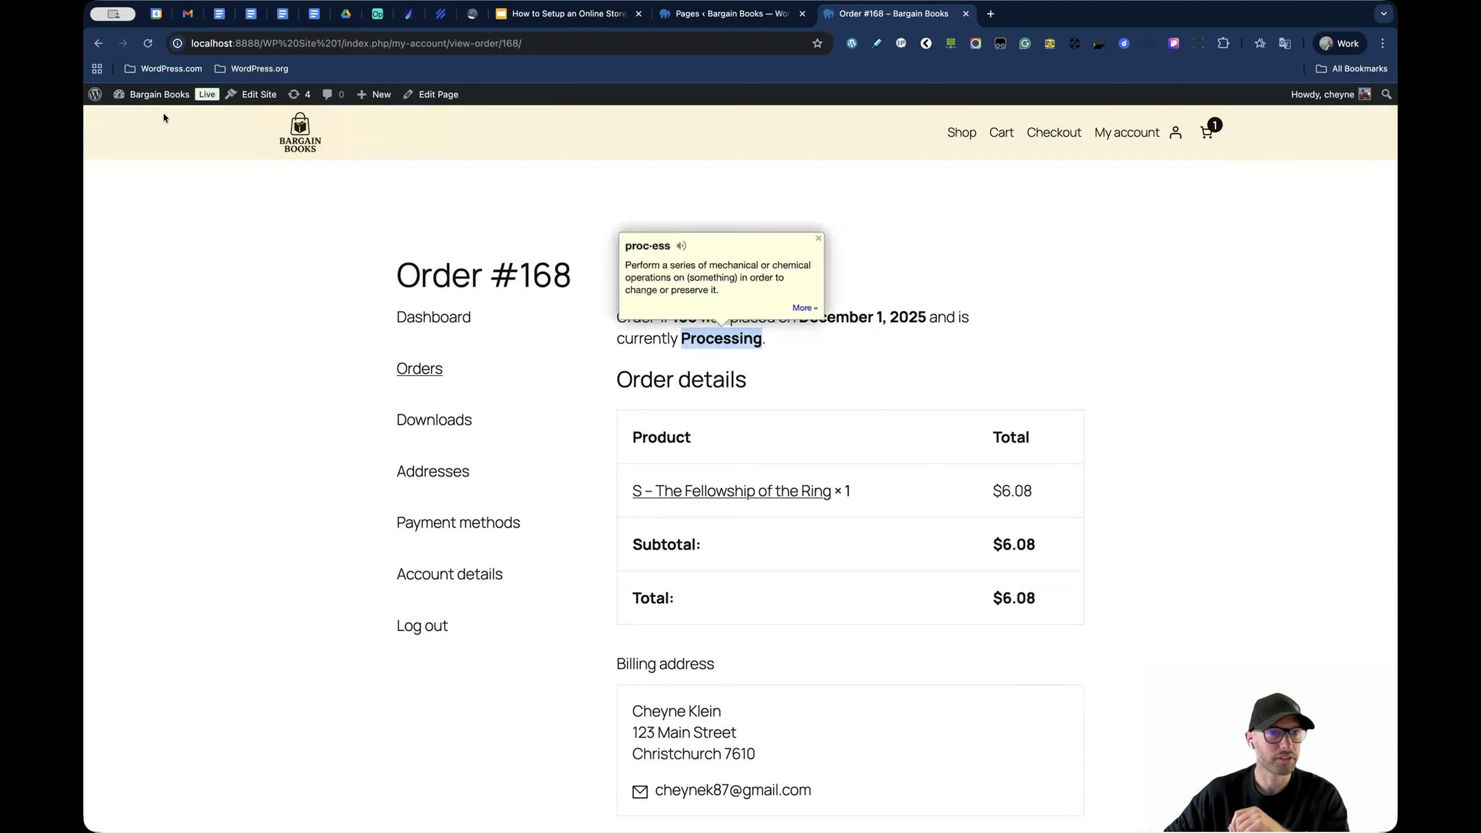
pyautogui.click(99, 44)
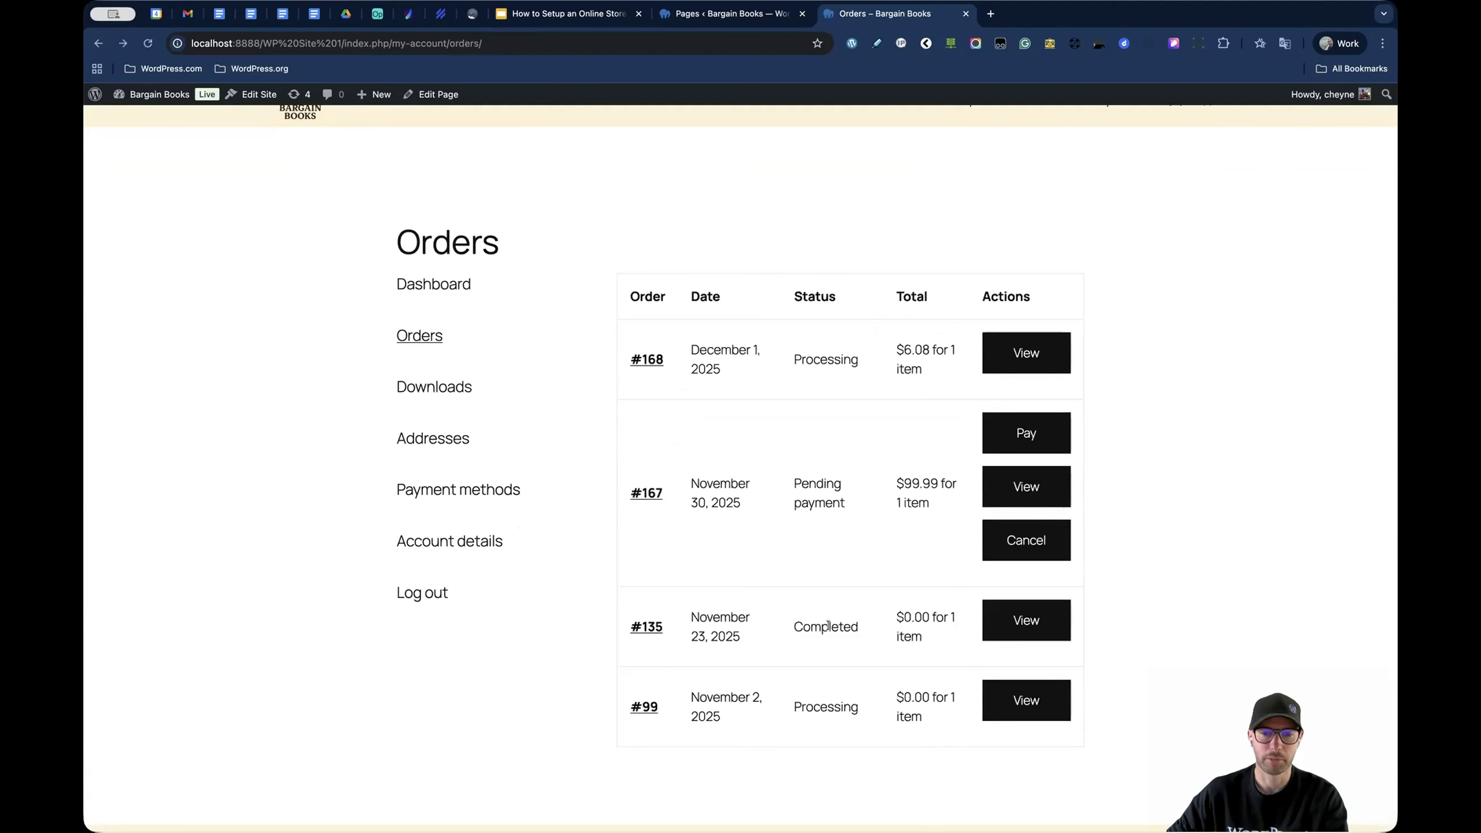
# - Review the Downloads, Addresses, Payment methods and Account details sections of the My account area
pyautogui.click(445, 387)
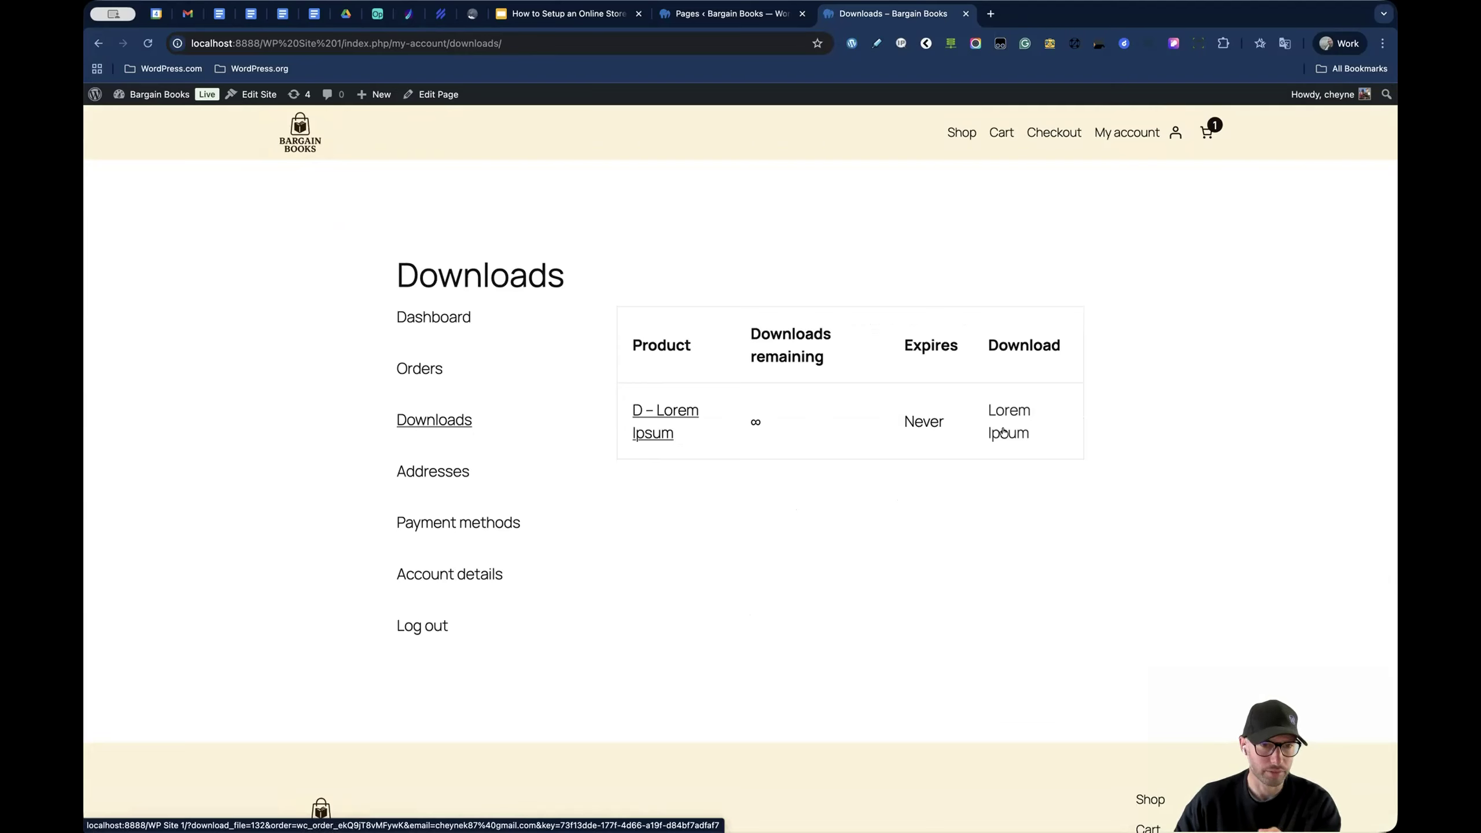
pyautogui.click(458, 472)
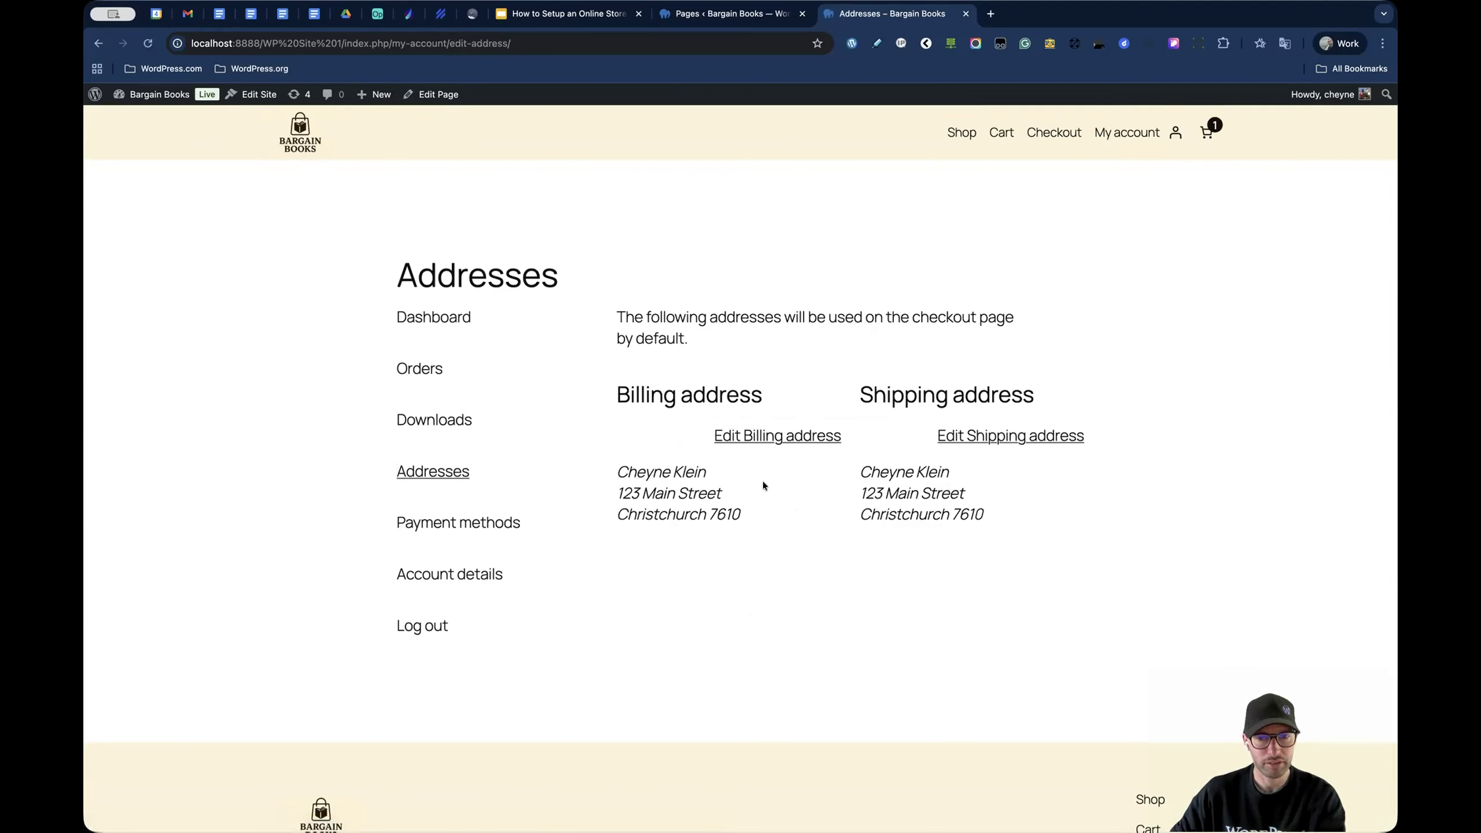
pyautogui.click(445, 523)
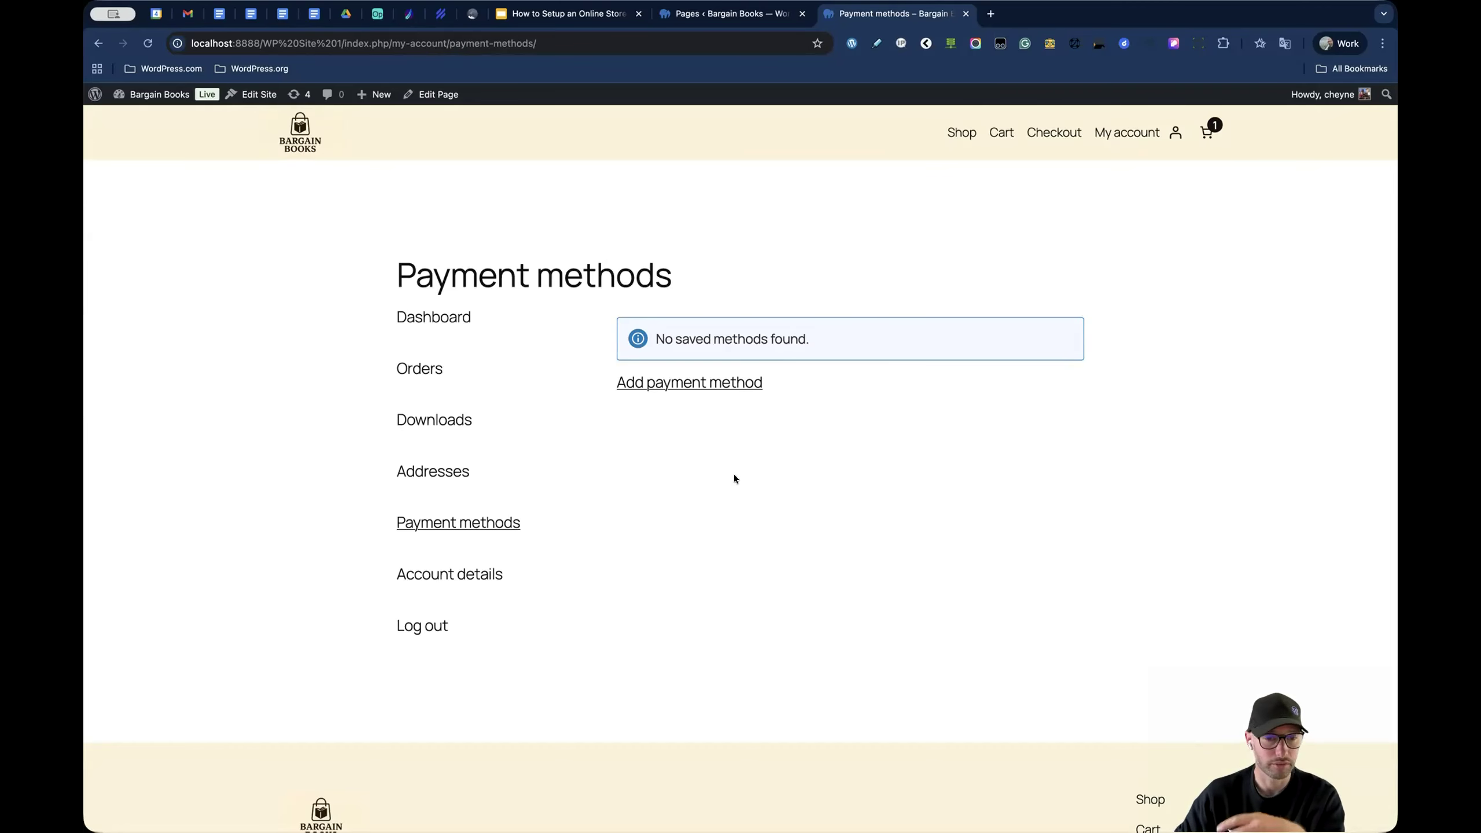
pyautogui.click(499, 575)
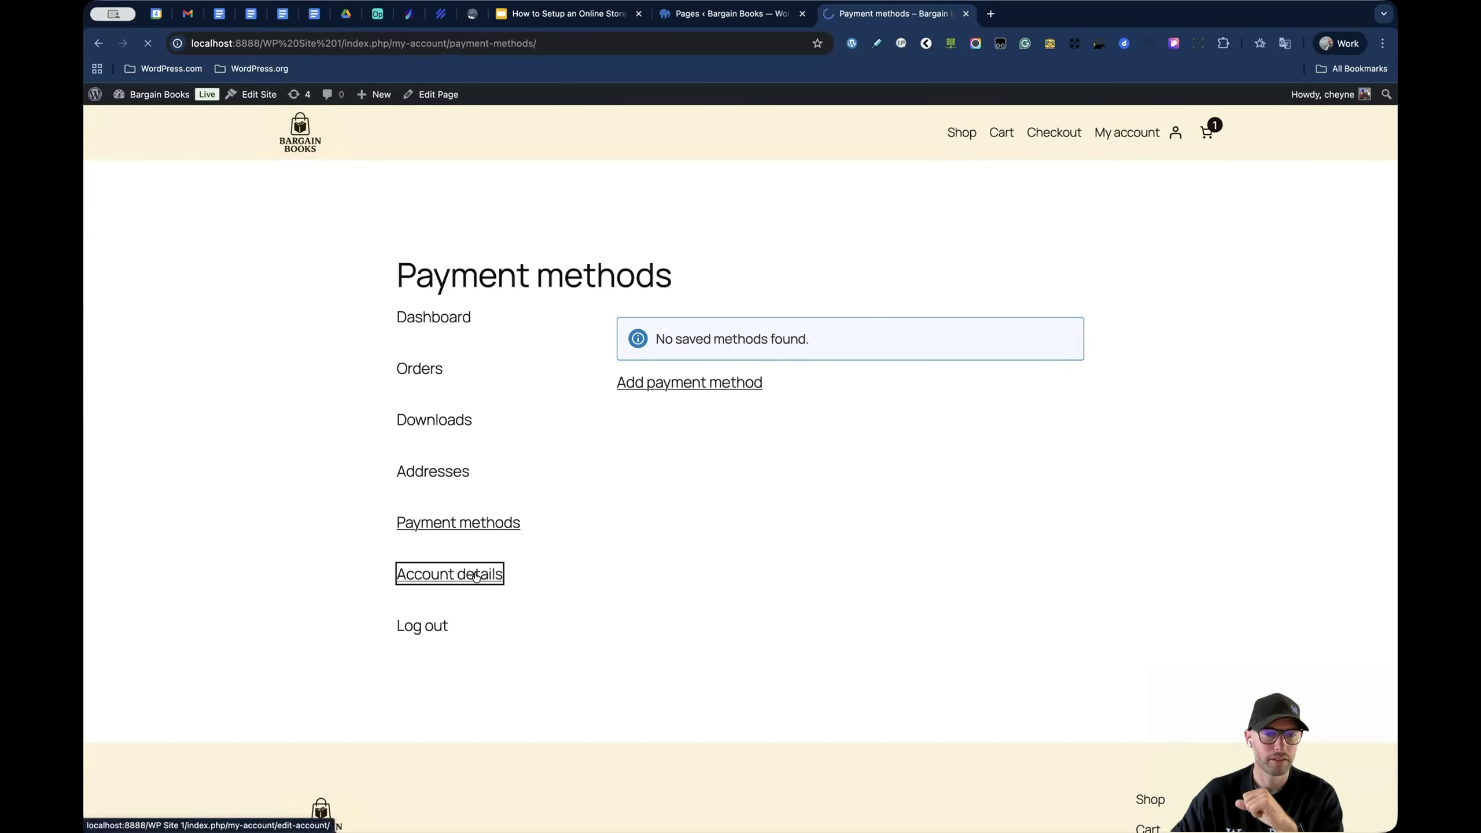
pyautogui.scroll(-5, 890, 518)
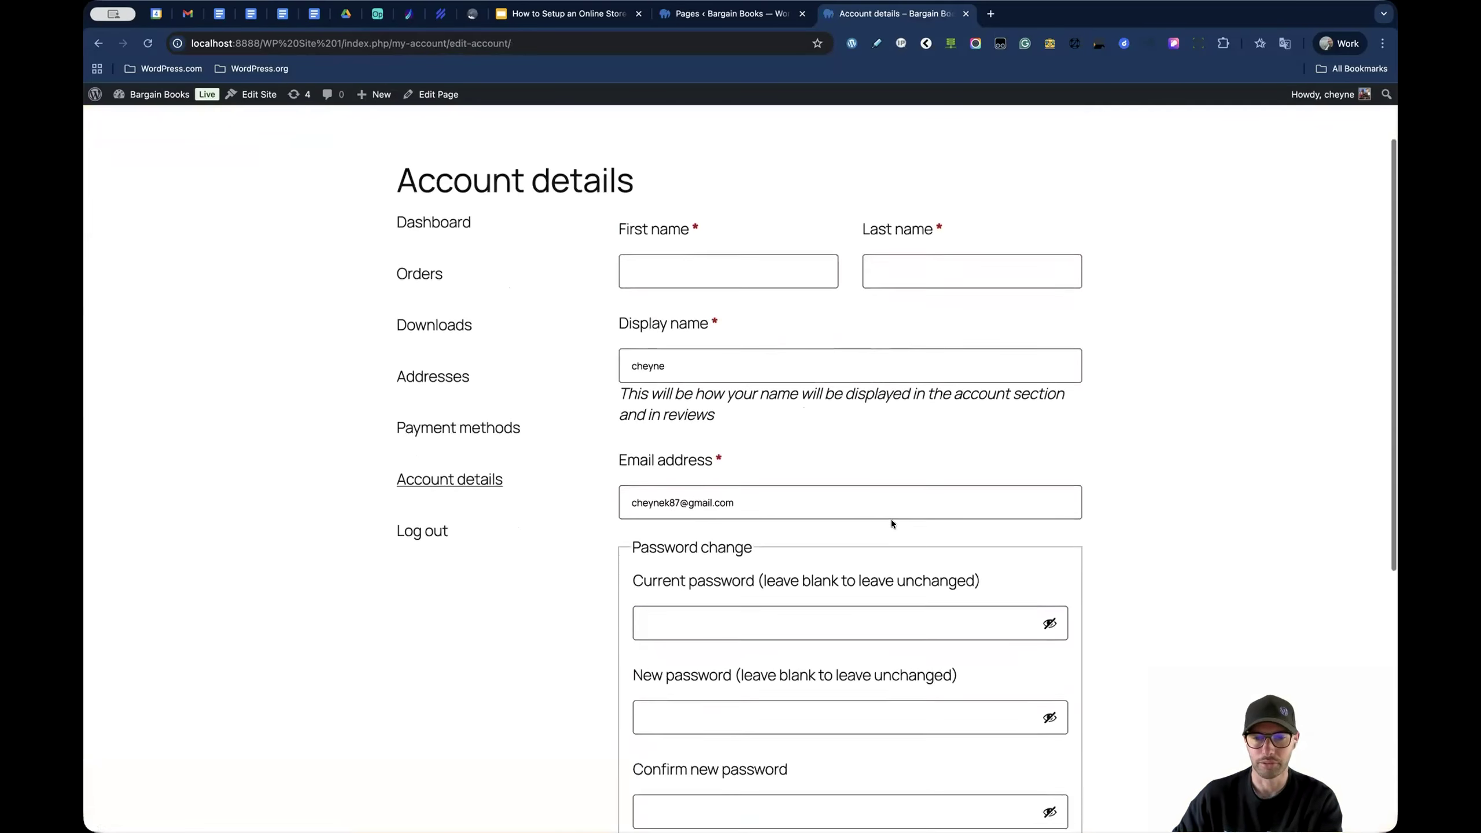
pyautogui.scroll(5, 891, 518)
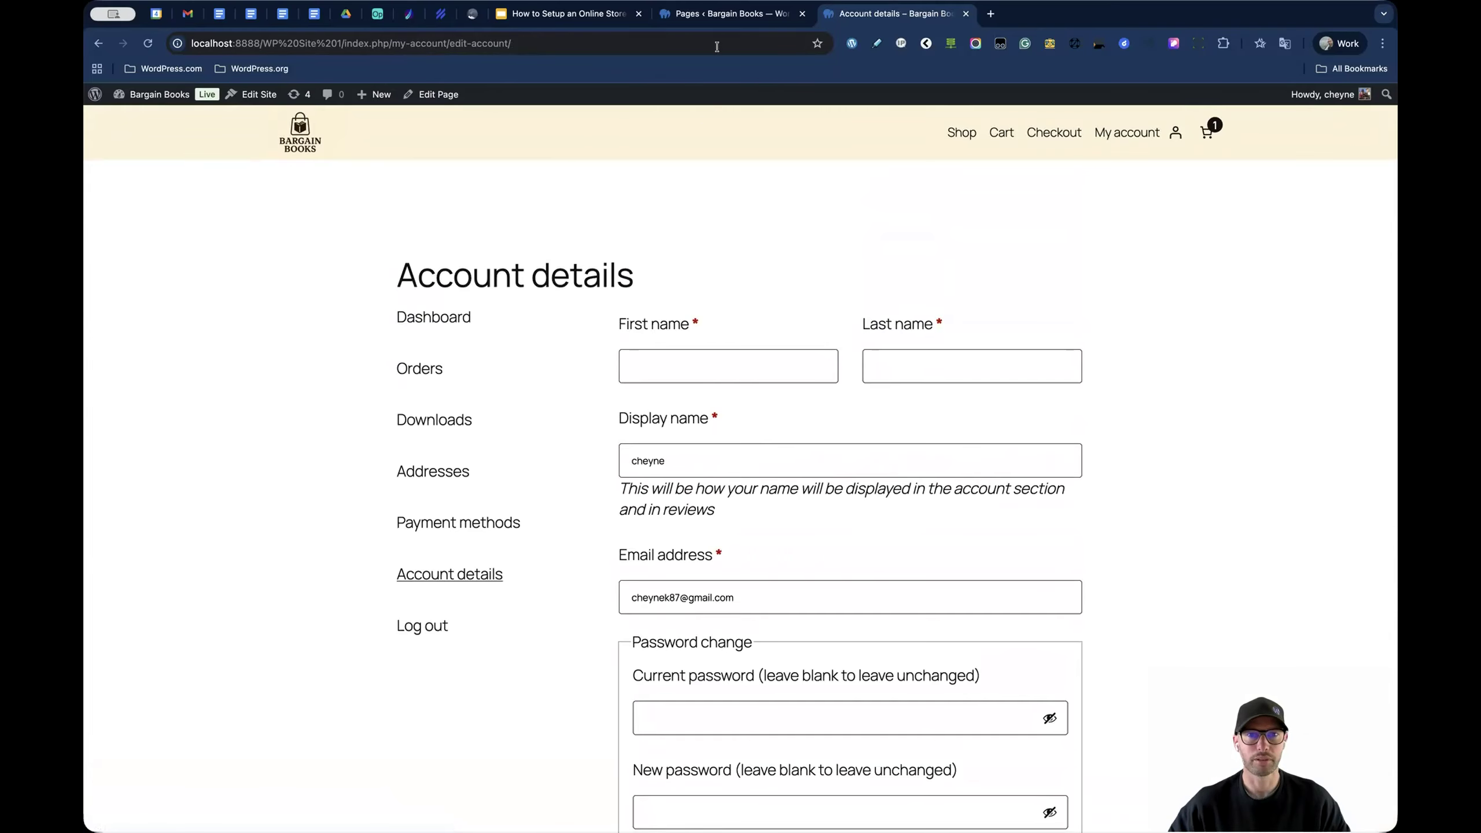
# - Preview the draft Refund and Returns Policy page from the Pages list and highlight its sample page notice
pyautogui.click(718, 18)
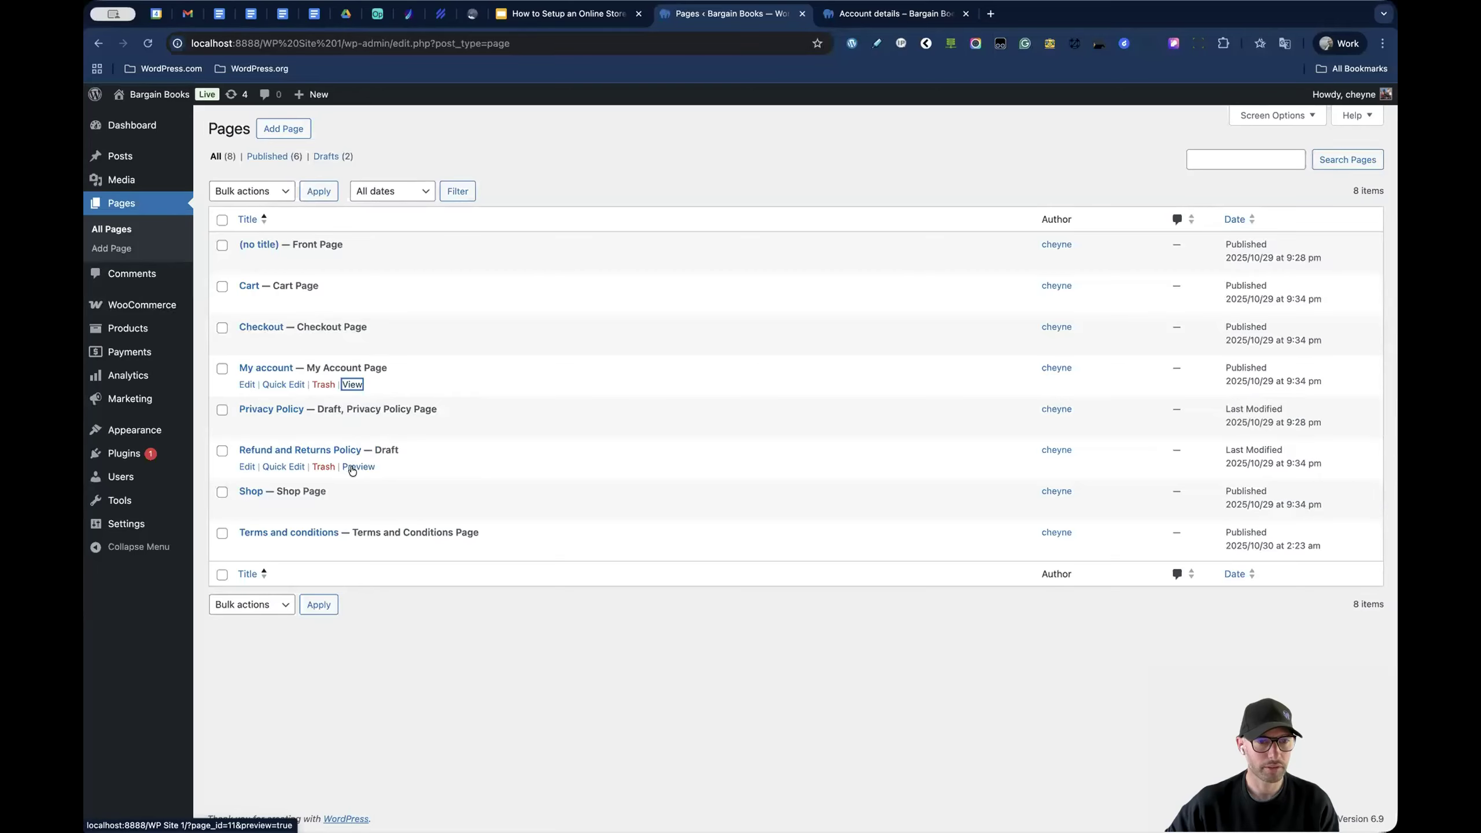
pyautogui.click(352, 467)
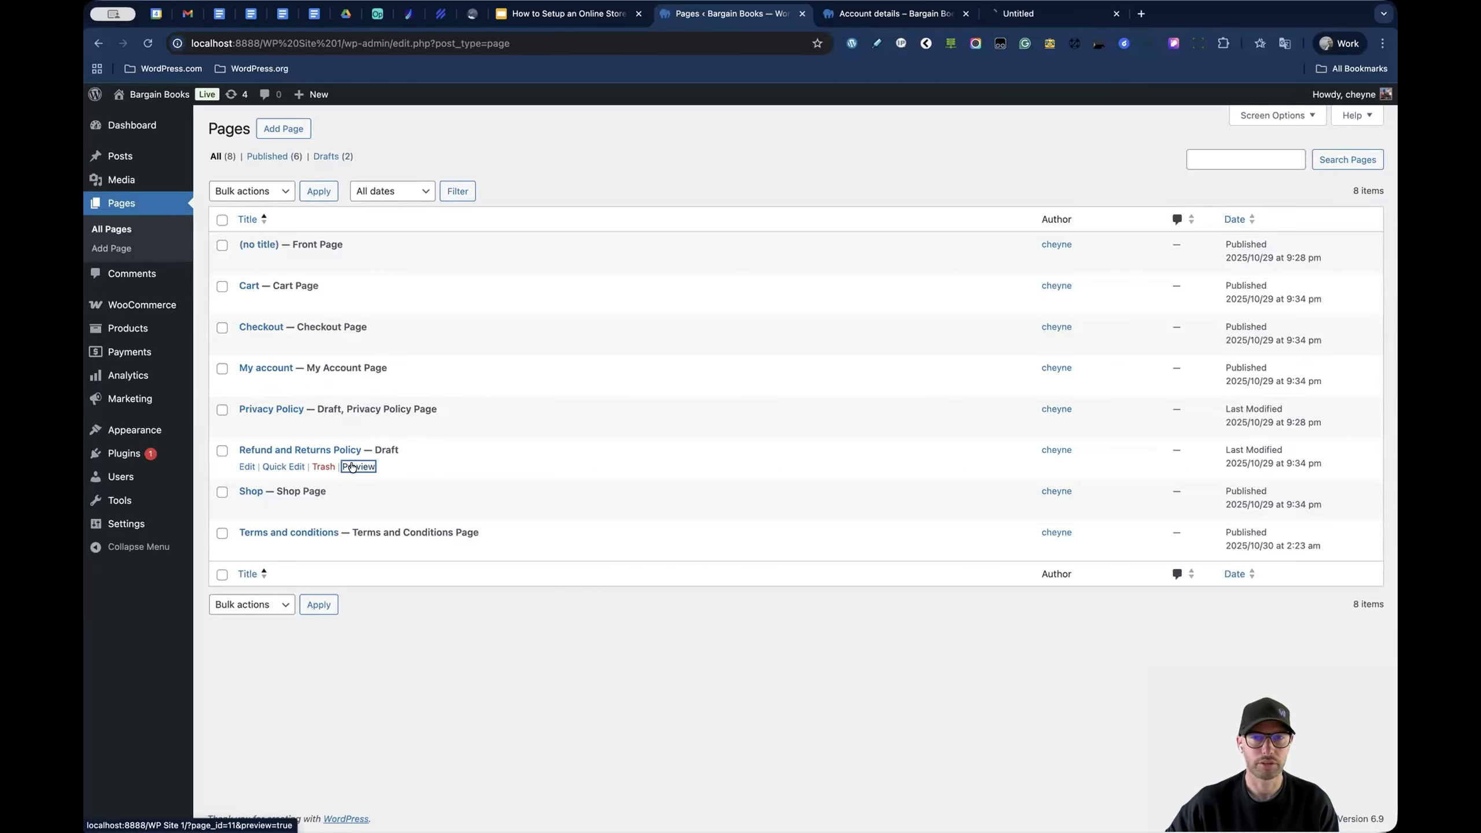
pyautogui.click(1039, 14)
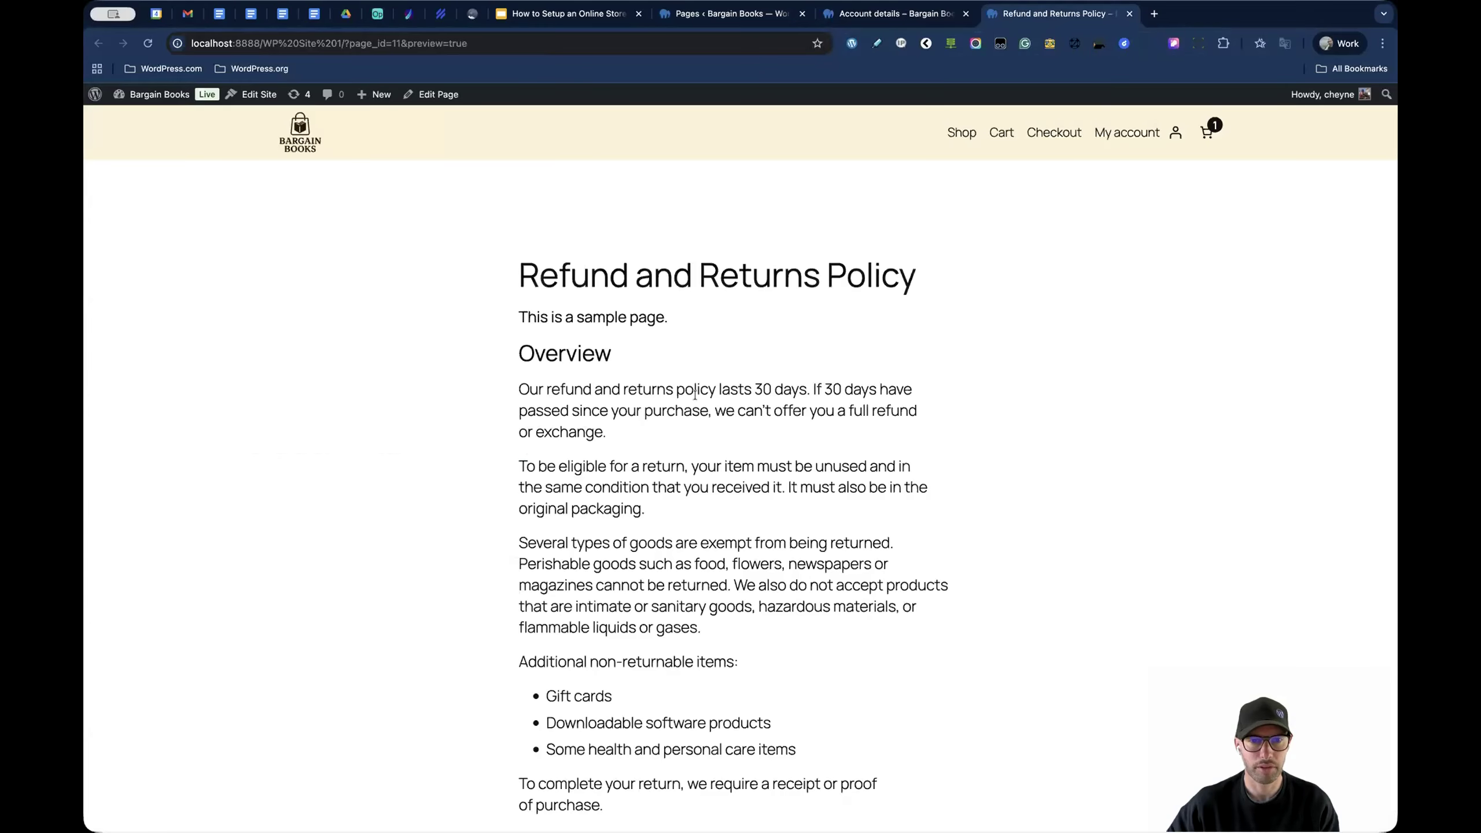
pyautogui.moveTo(540, 317); pyautogui.dragTo(673, 318)
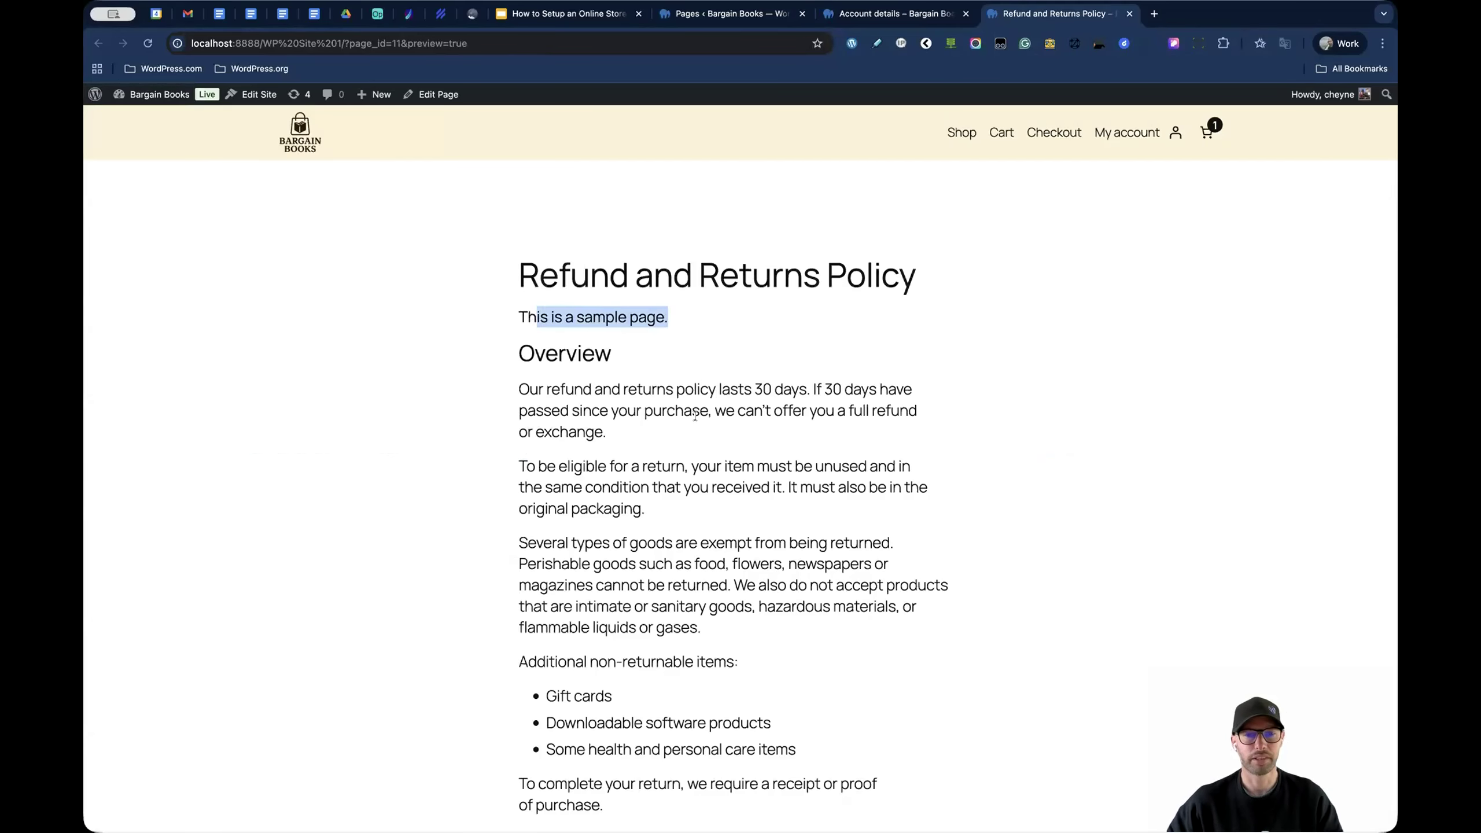
# - Read through the refund, exchange and returns sections of the policy, and highlight the overview sentence about the 30-day period
pyautogui.scroll(-5, 694, 414)
pyautogui.scroll(-5, 697, 413)
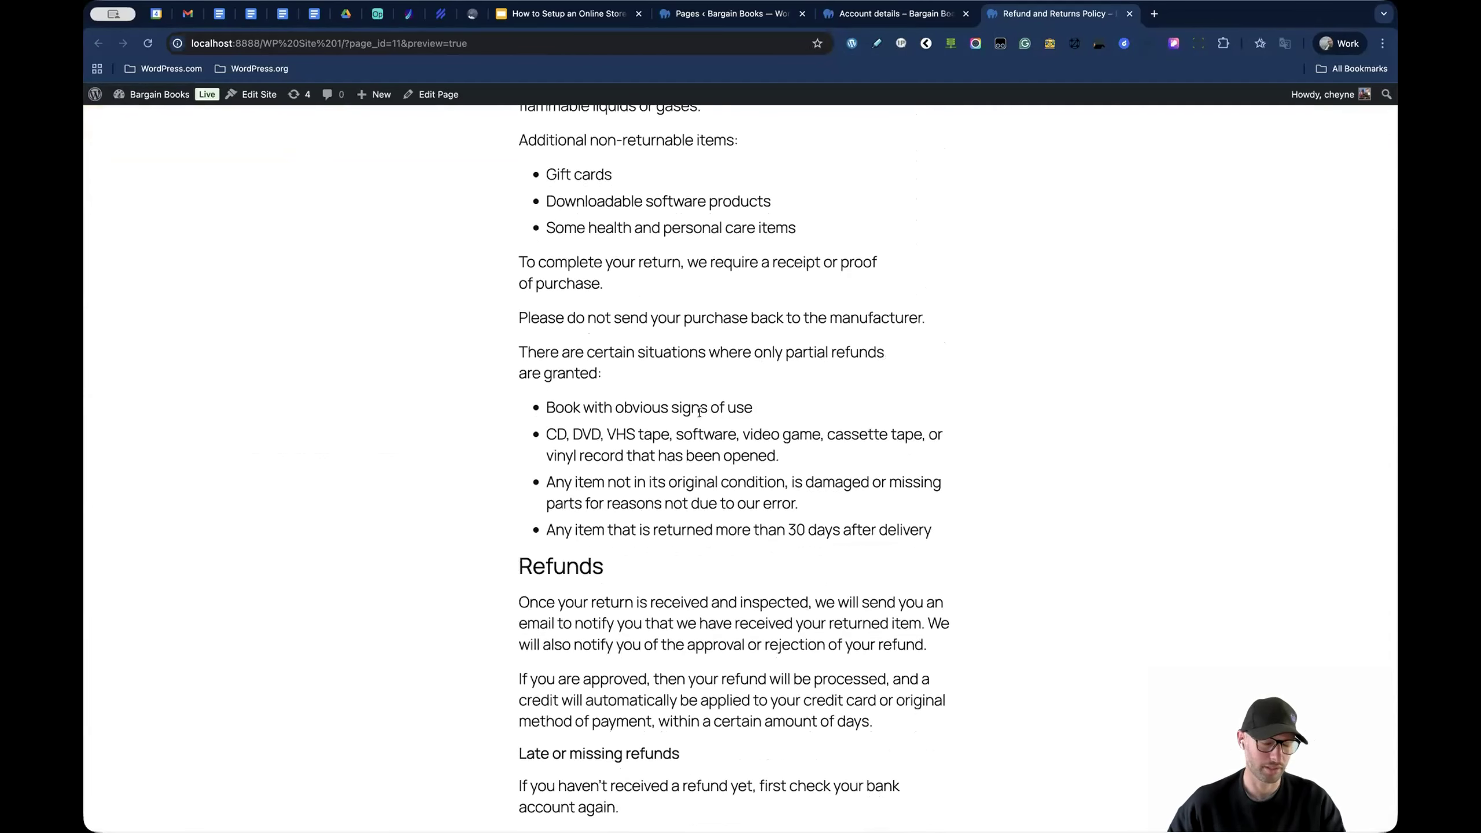
pyautogui.scroll(-5, 698, 411)
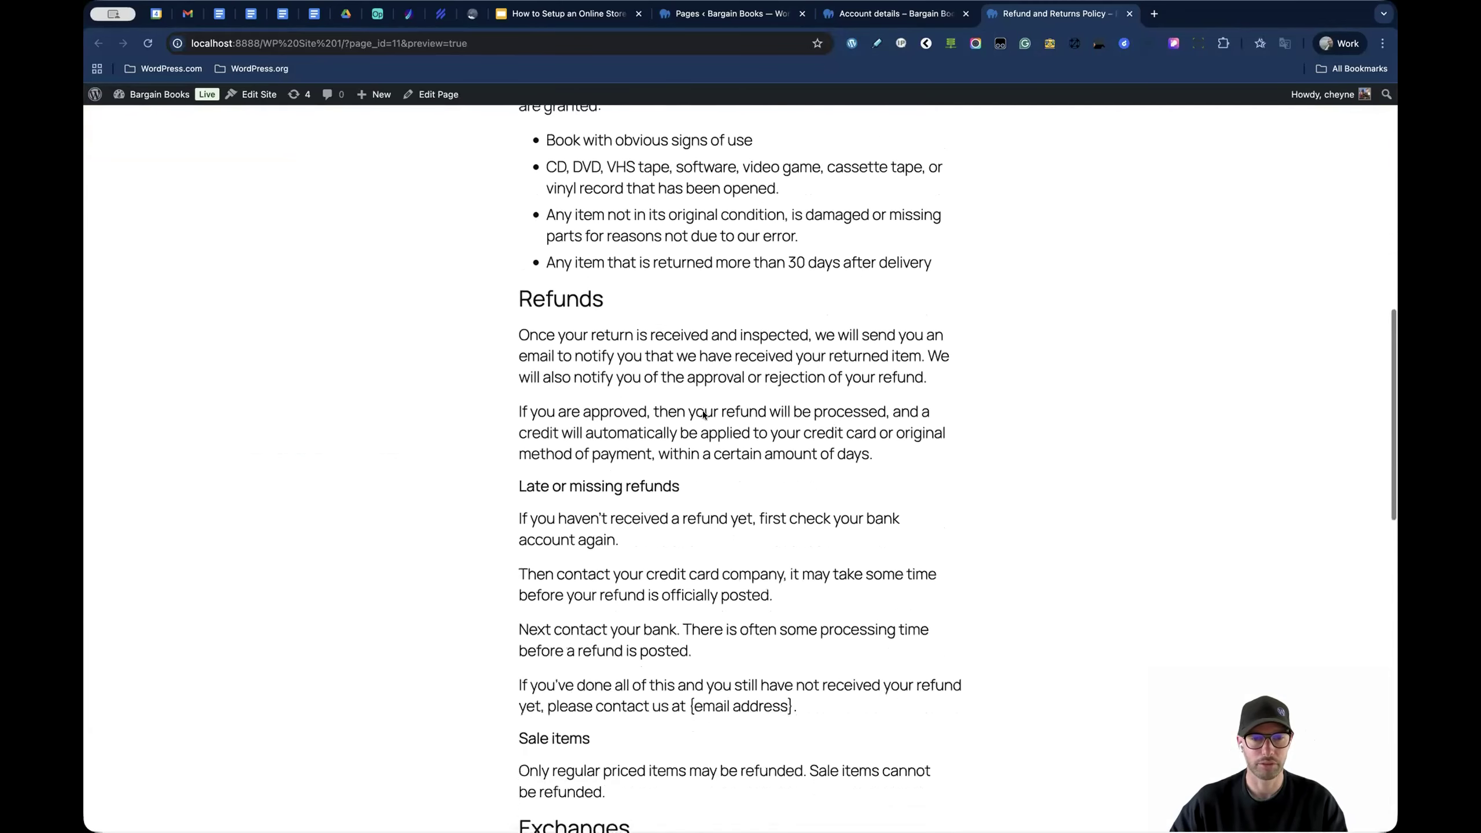
pyautogui.scroll(-5, 699, 408)
pyautogui.scroll(5, 702, 410)
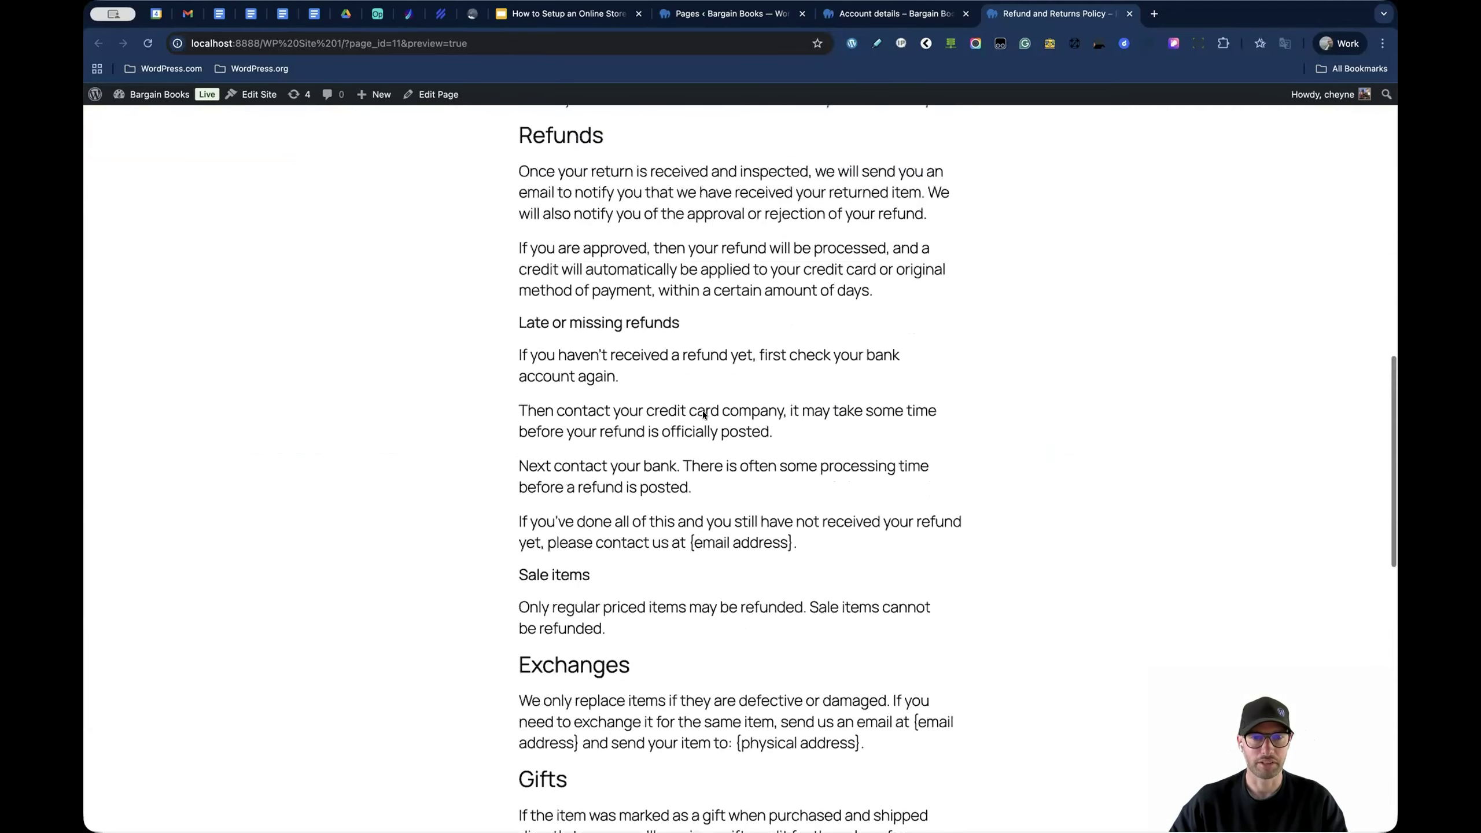
pyautogui.scroll(12, 702, 413)
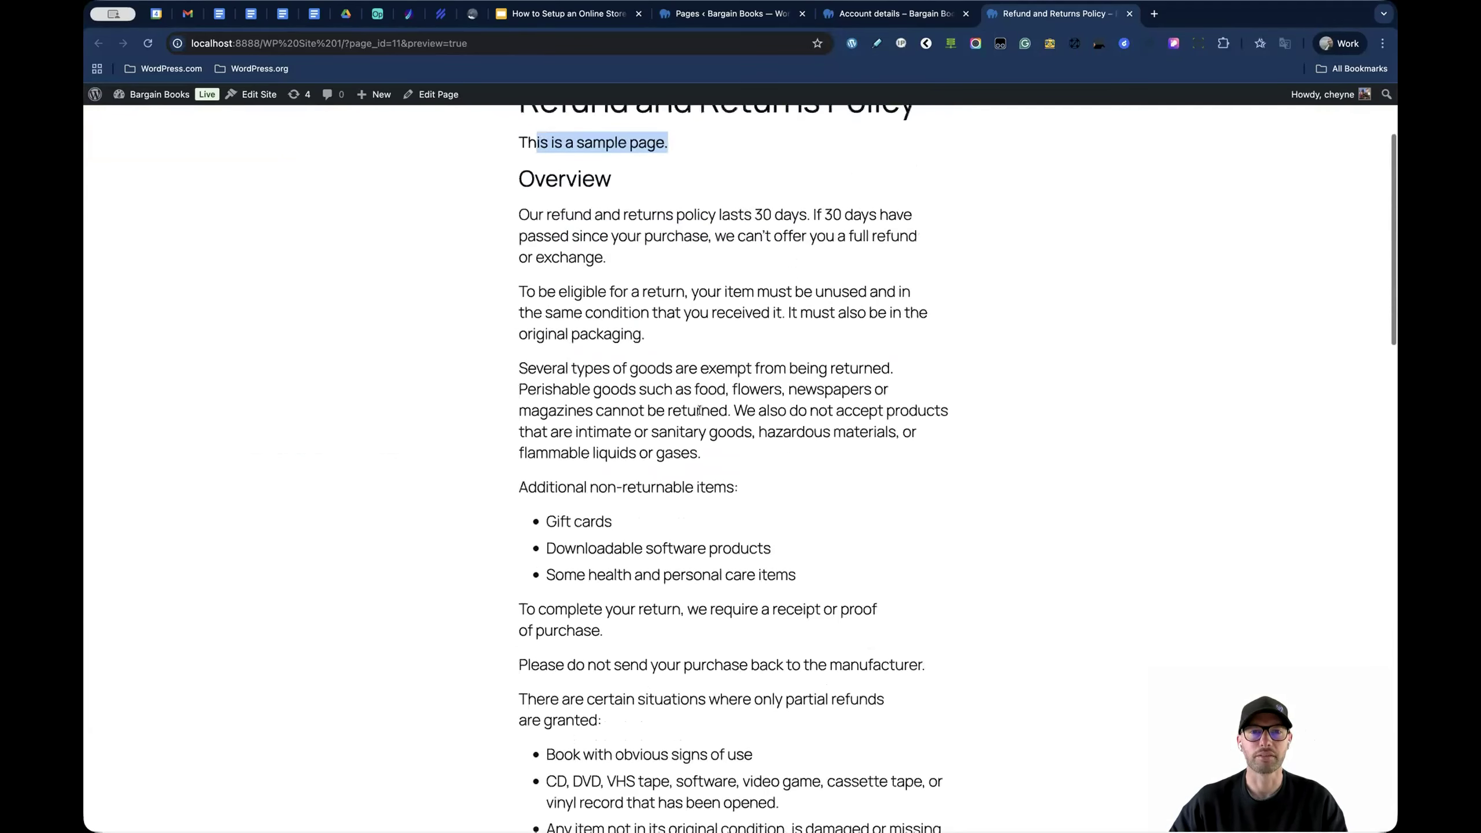
pyautogui.moveTo(651, 264); pyautogui.dragTo(808, 262)
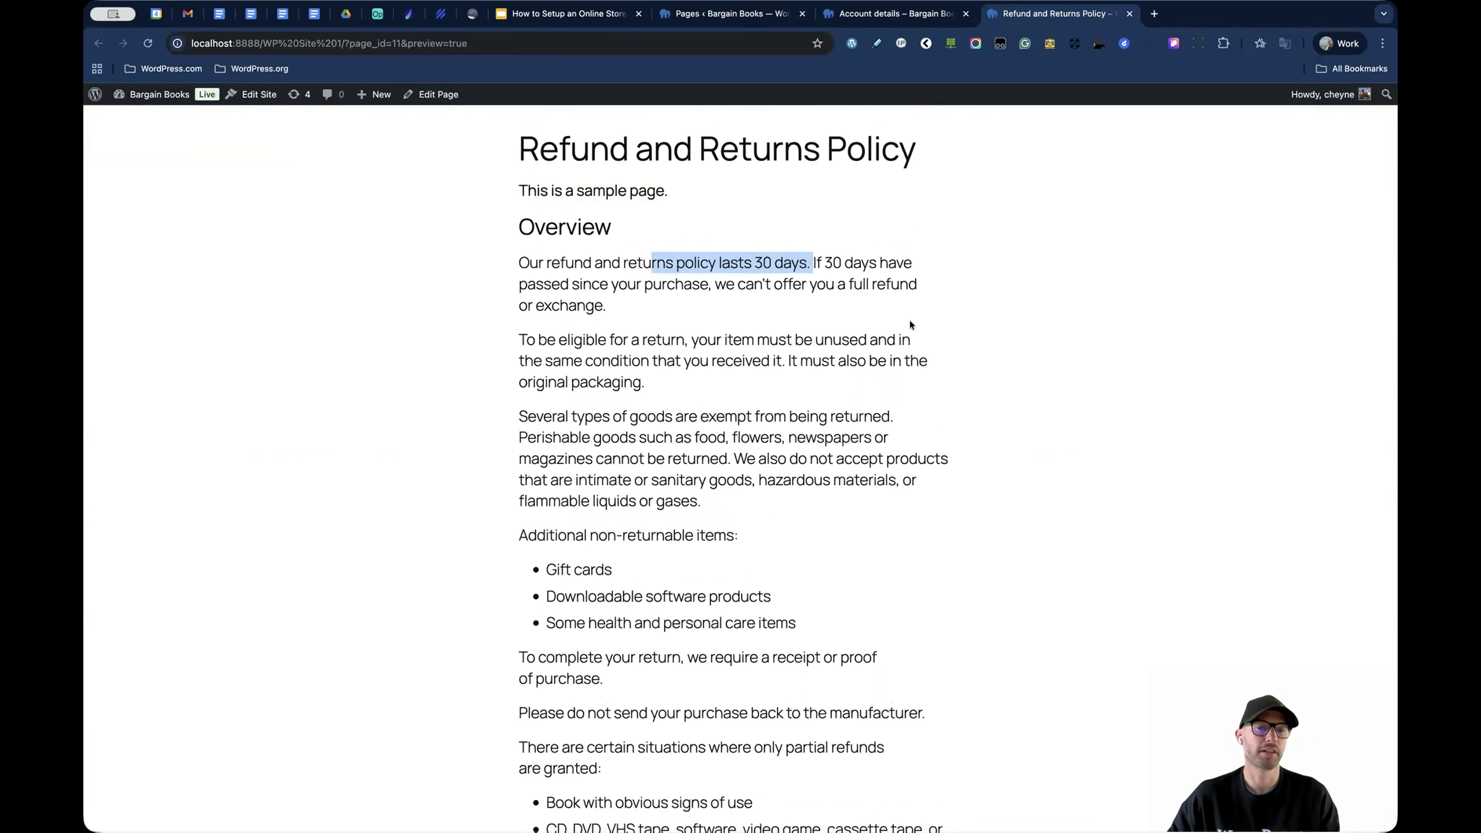
pyautogui.scroll(-1, 910, 322)
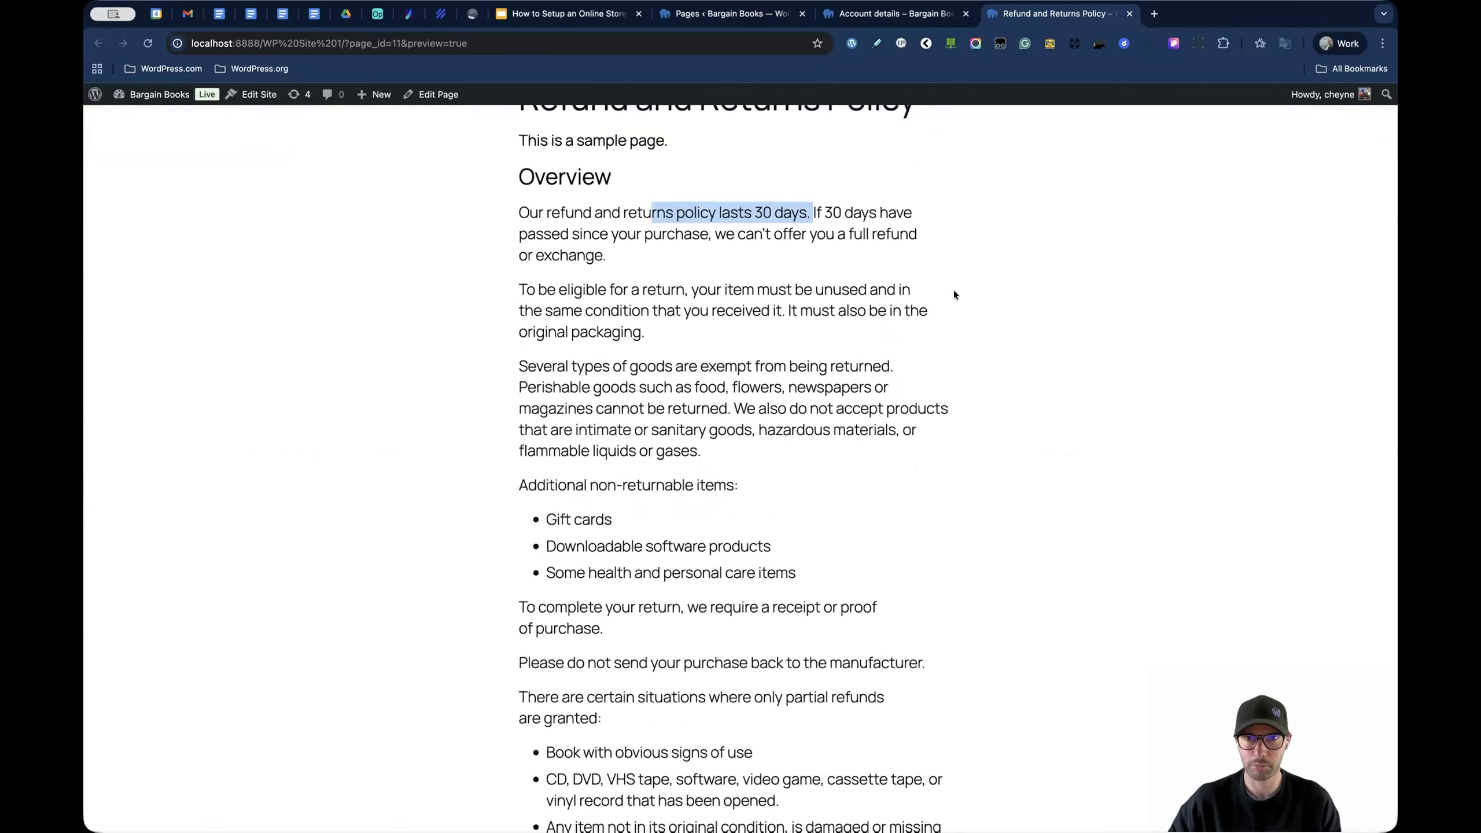
# - Open the storefront Shop page from the Pages list in a separate tab and place that tab directly after the Pages tab
pyautogui.click(724, 14)
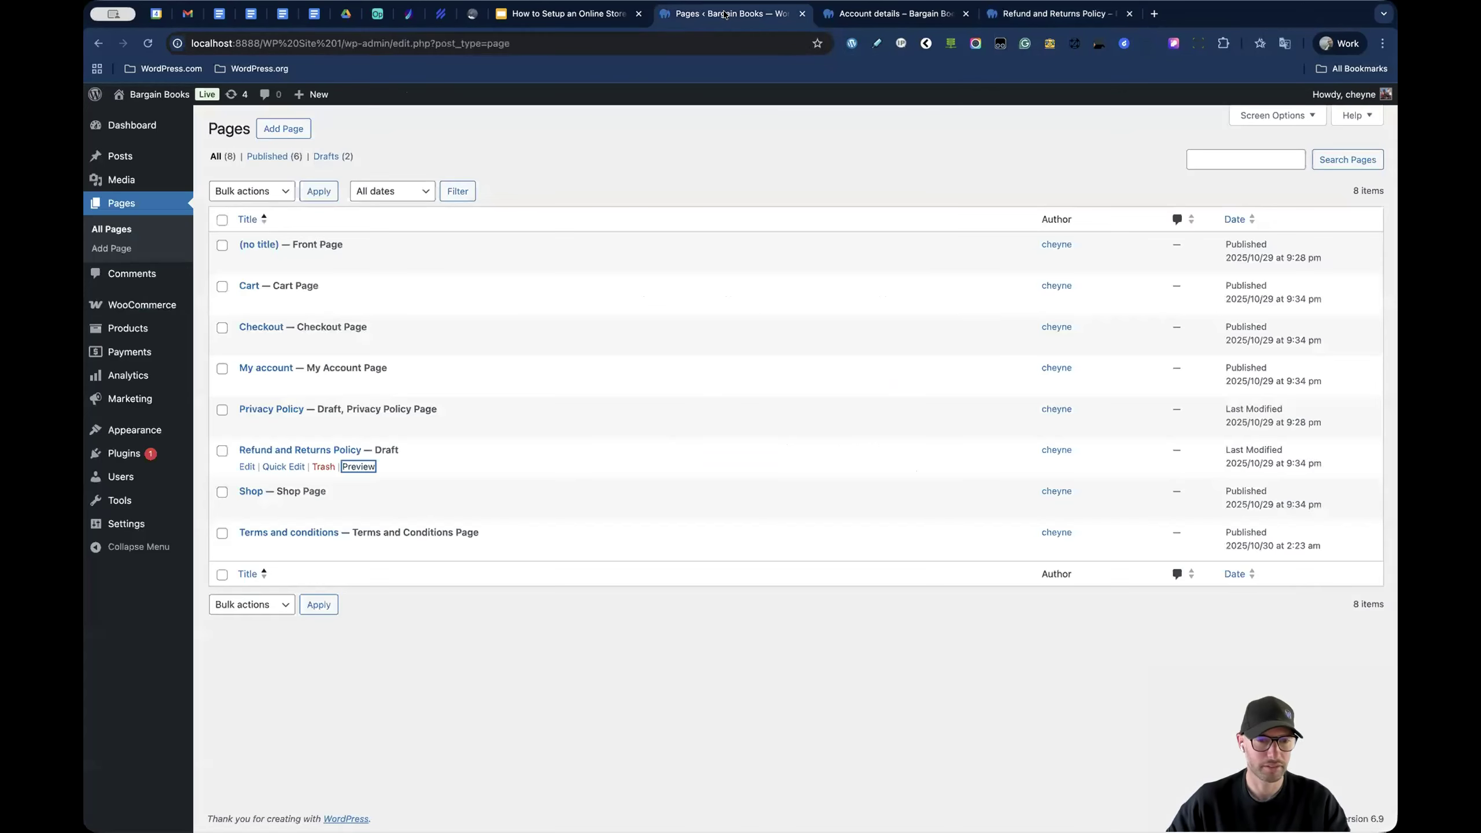
pyautogui.keyDown('super'); pyautogui.click(350, 508); pyautogui.keyUp('super')
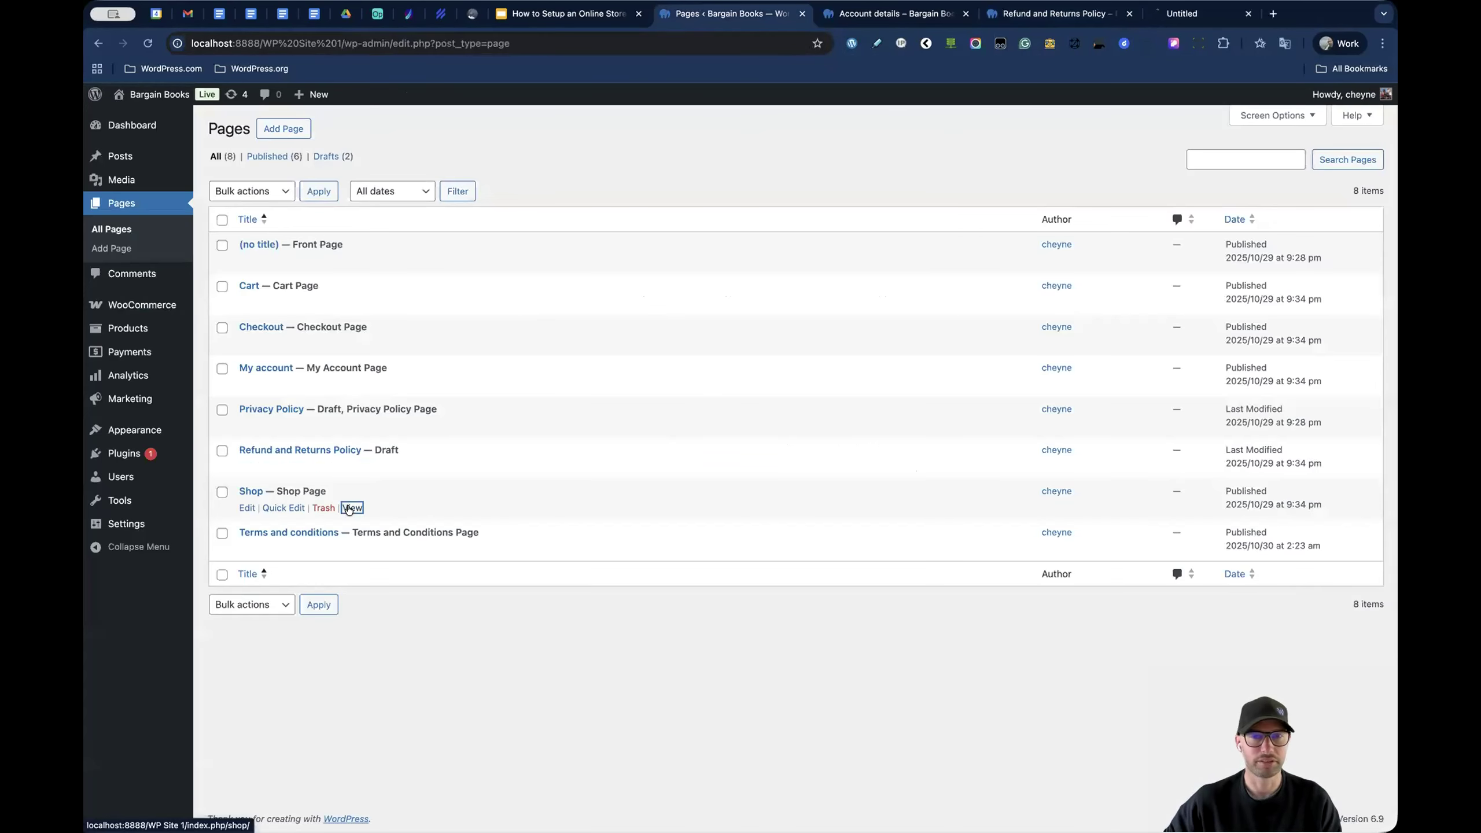
pyautogui.click(931, 15)
pyautogui.moveTo(931, 14); pyautogui.dragTo(845, 13)
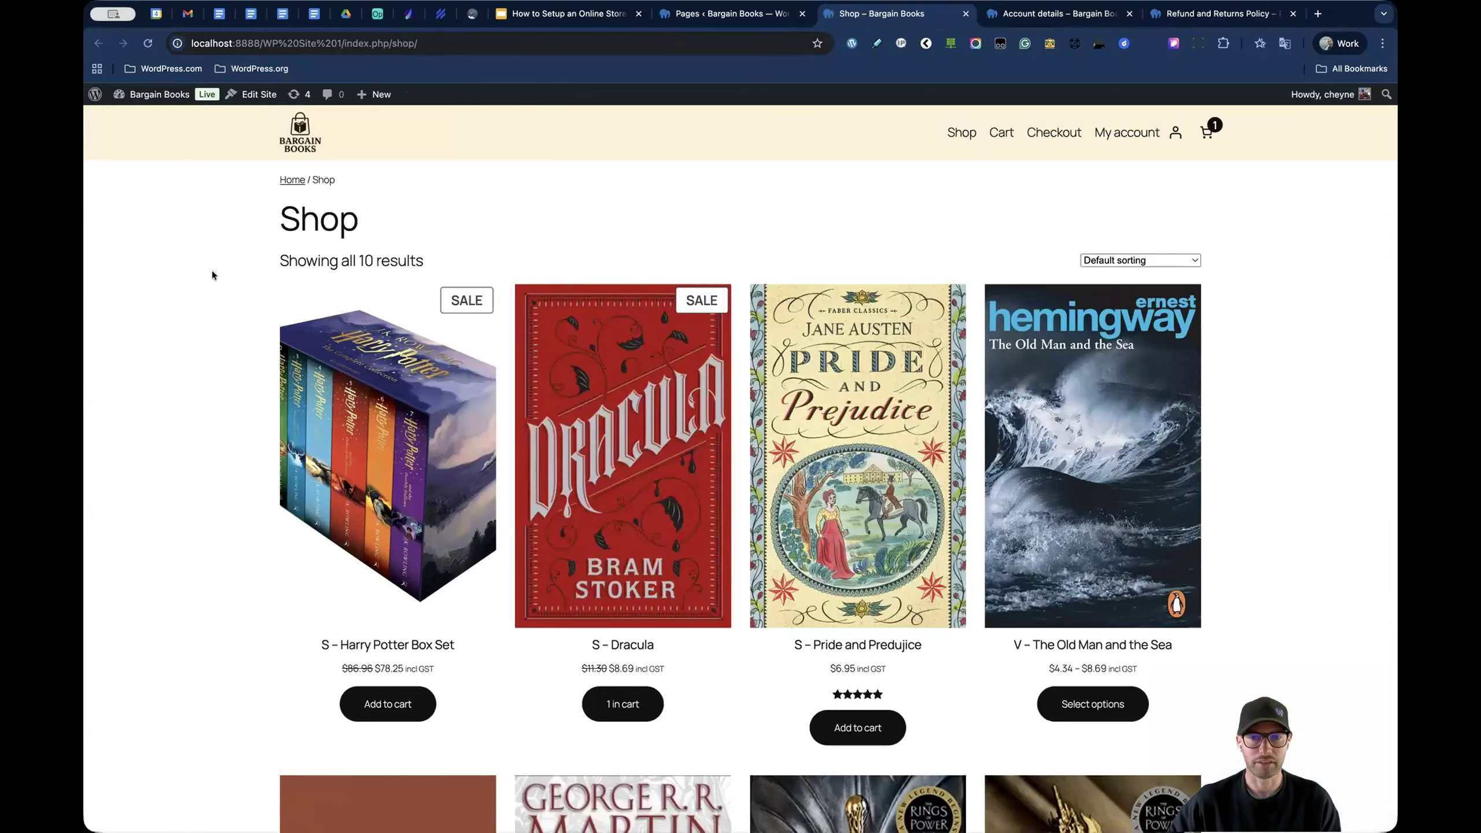
# - Browse the full product grid on the Shop page, checking product images, prices and cart options
pyautogui.scroll(-1, 212, 275)
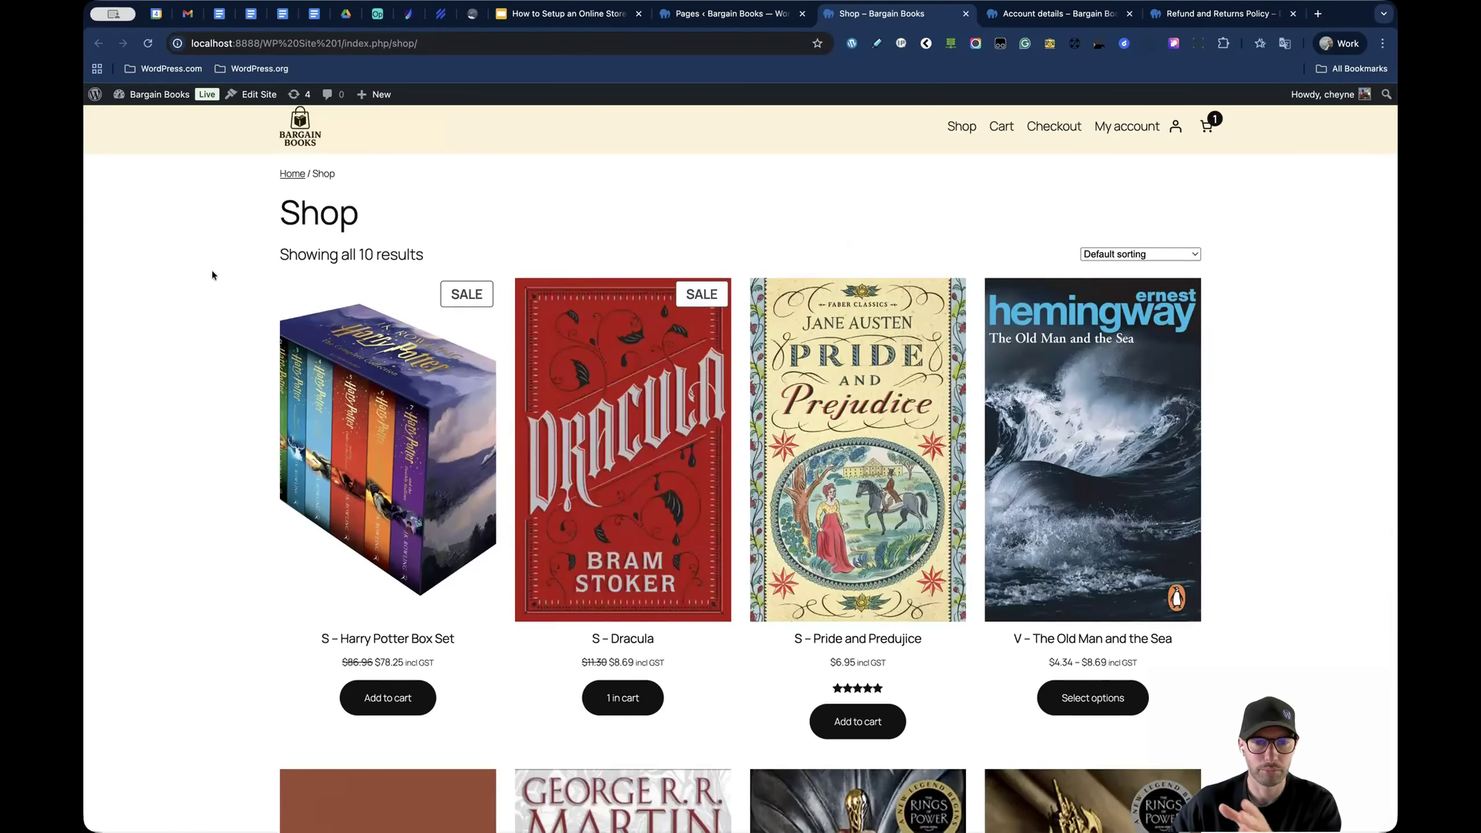
pyautogui.scroll(-8, 212, 275)
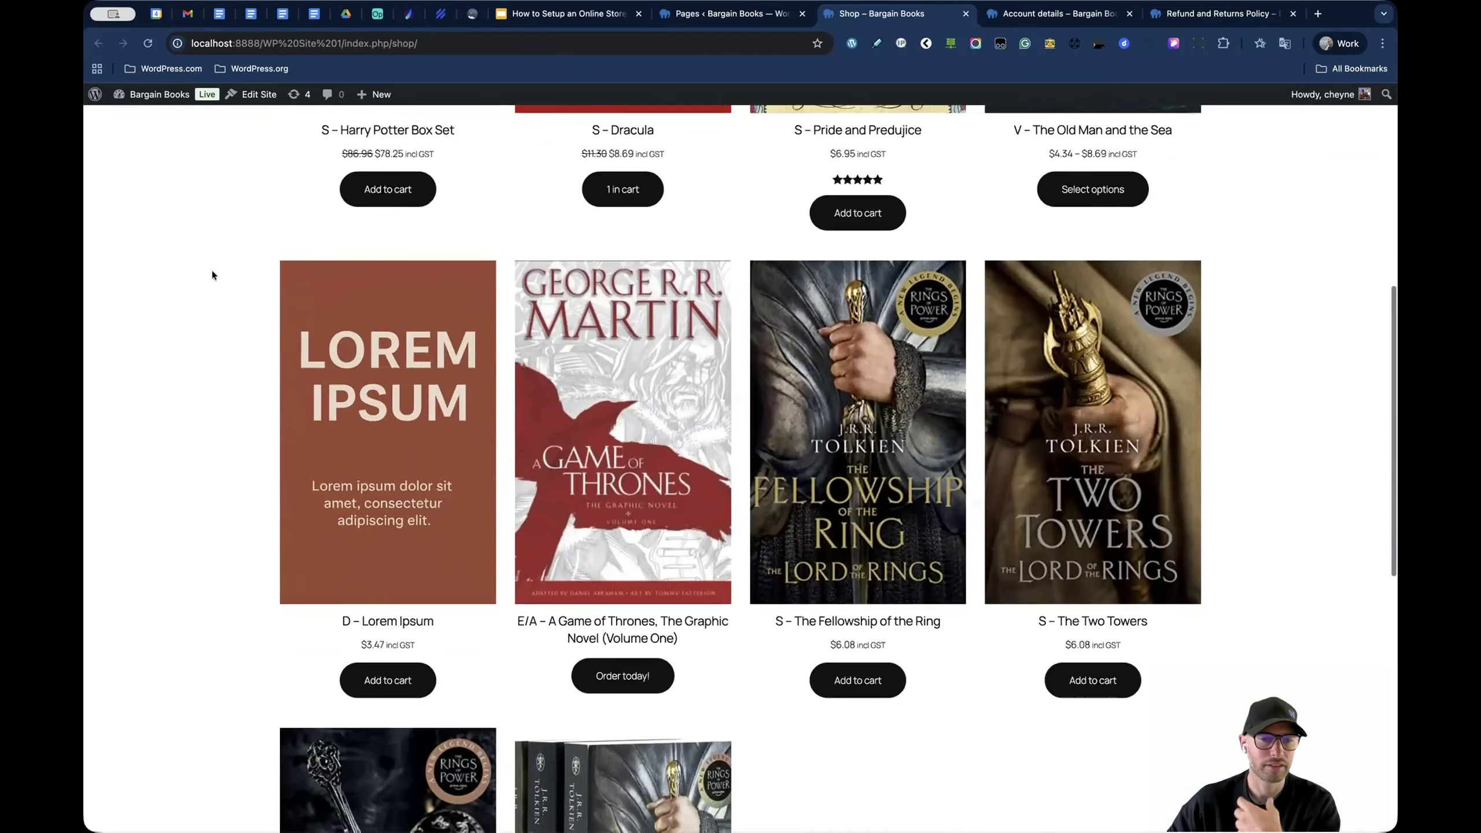
pyautogui.scroll(-7, 213, 275)
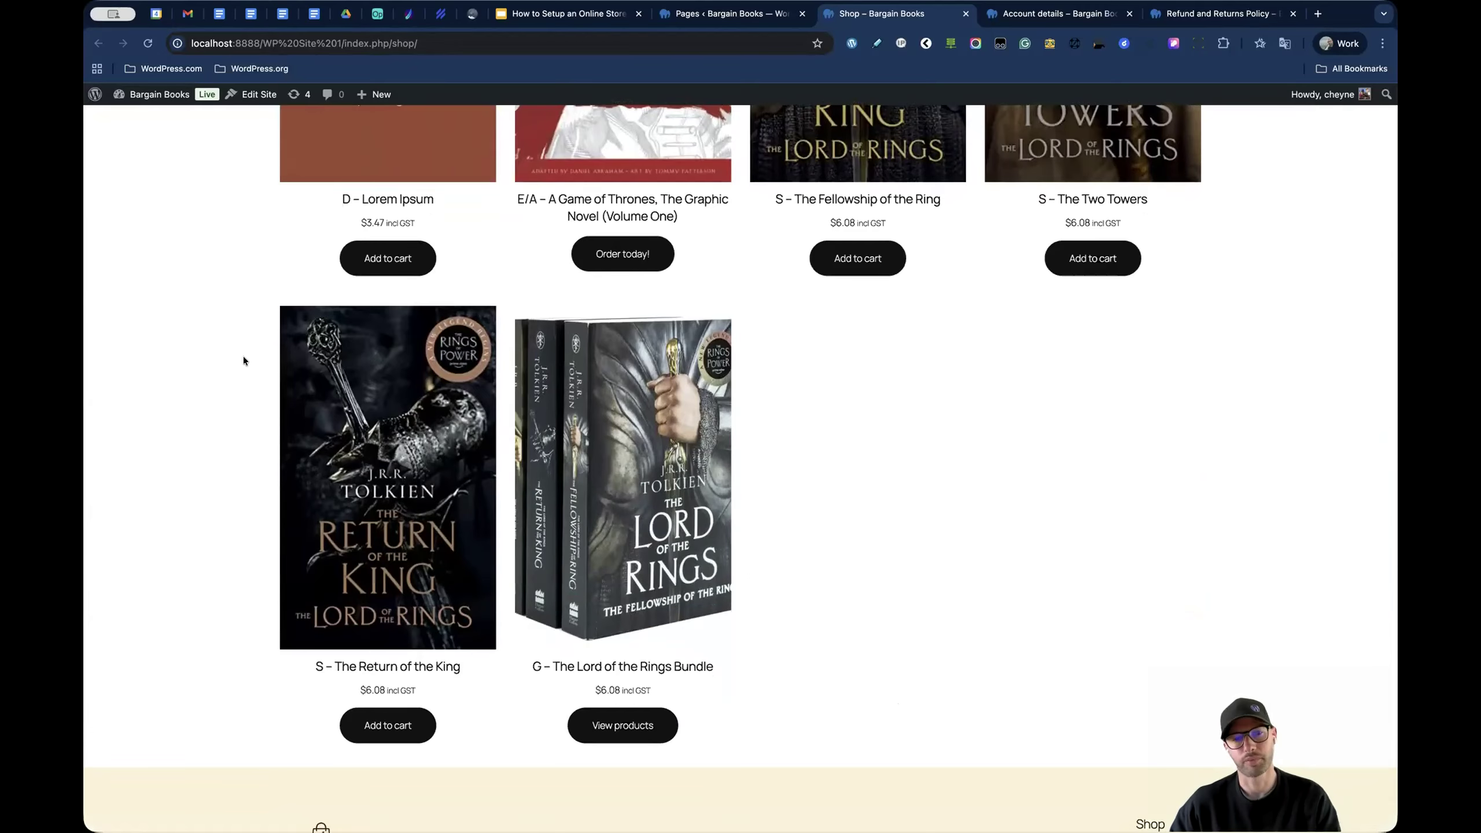
pyautogui.scroll(11, 243, 356)
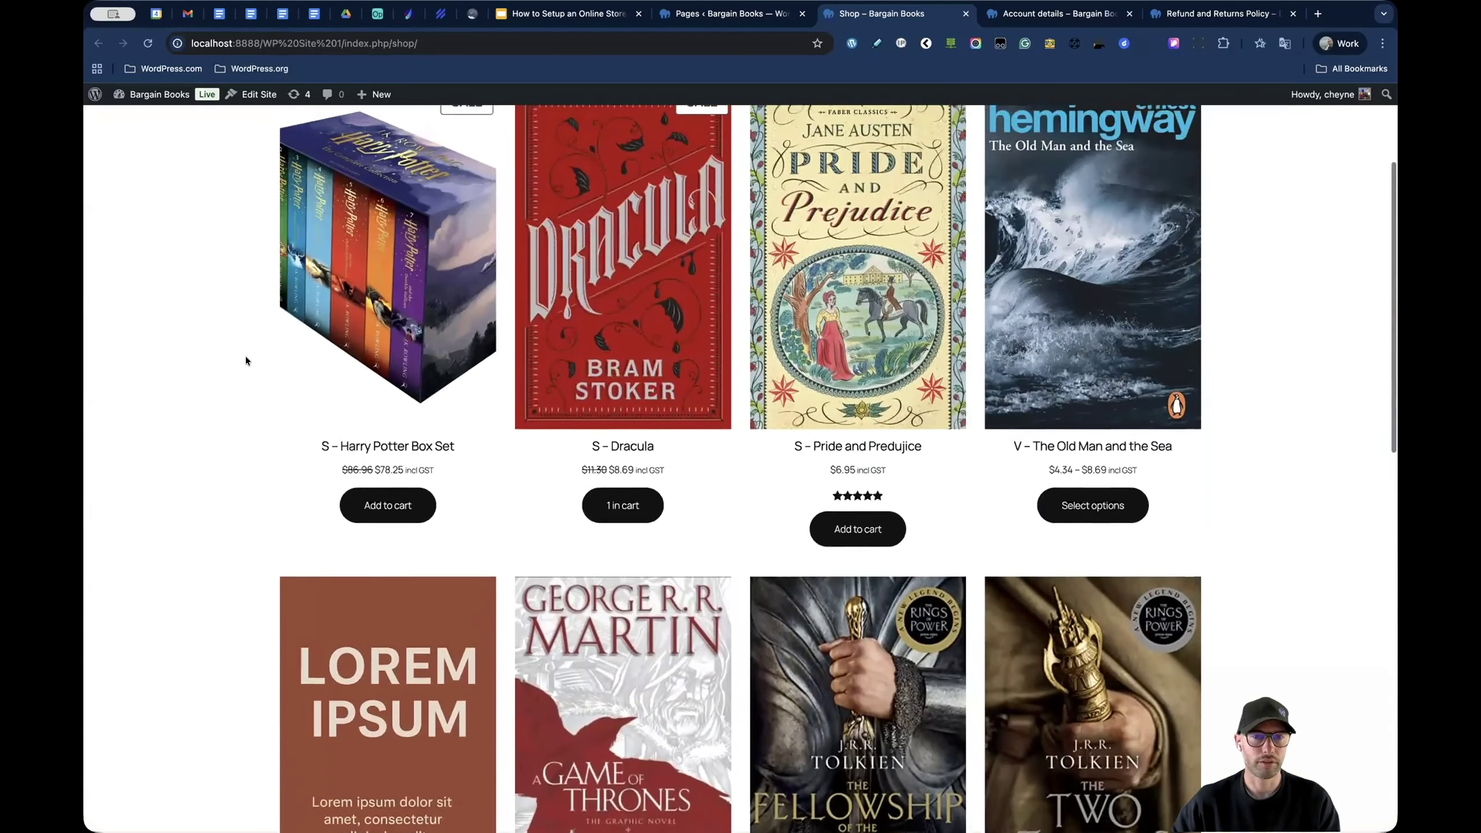
pyautogui.scroll(2, 245, 357)
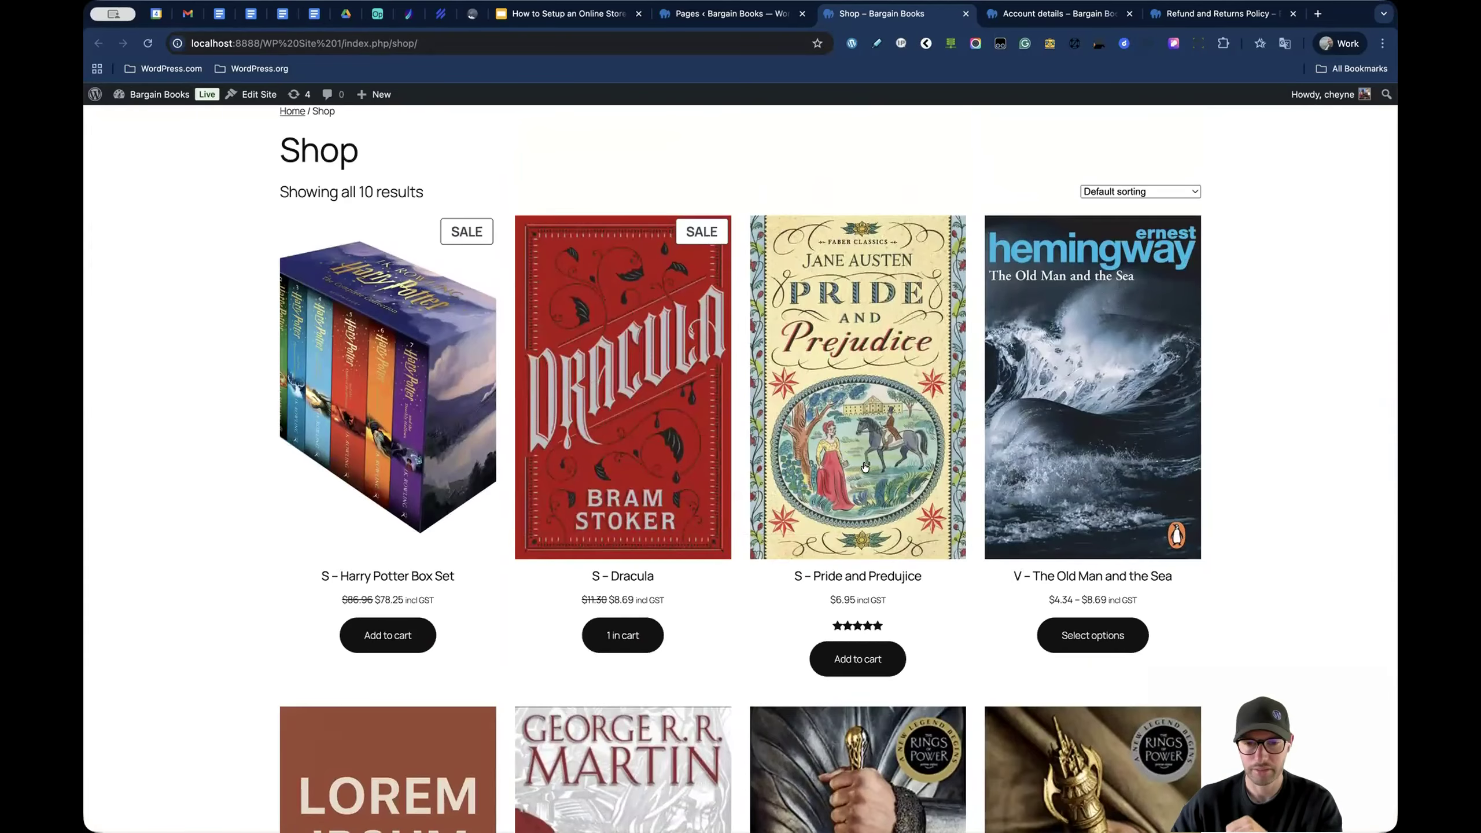
# - Look over the Shop page's product rows again, down to the Lord of the Rings bundle and back to the page heading
pyautogui.scroll(-1, 875, 478)
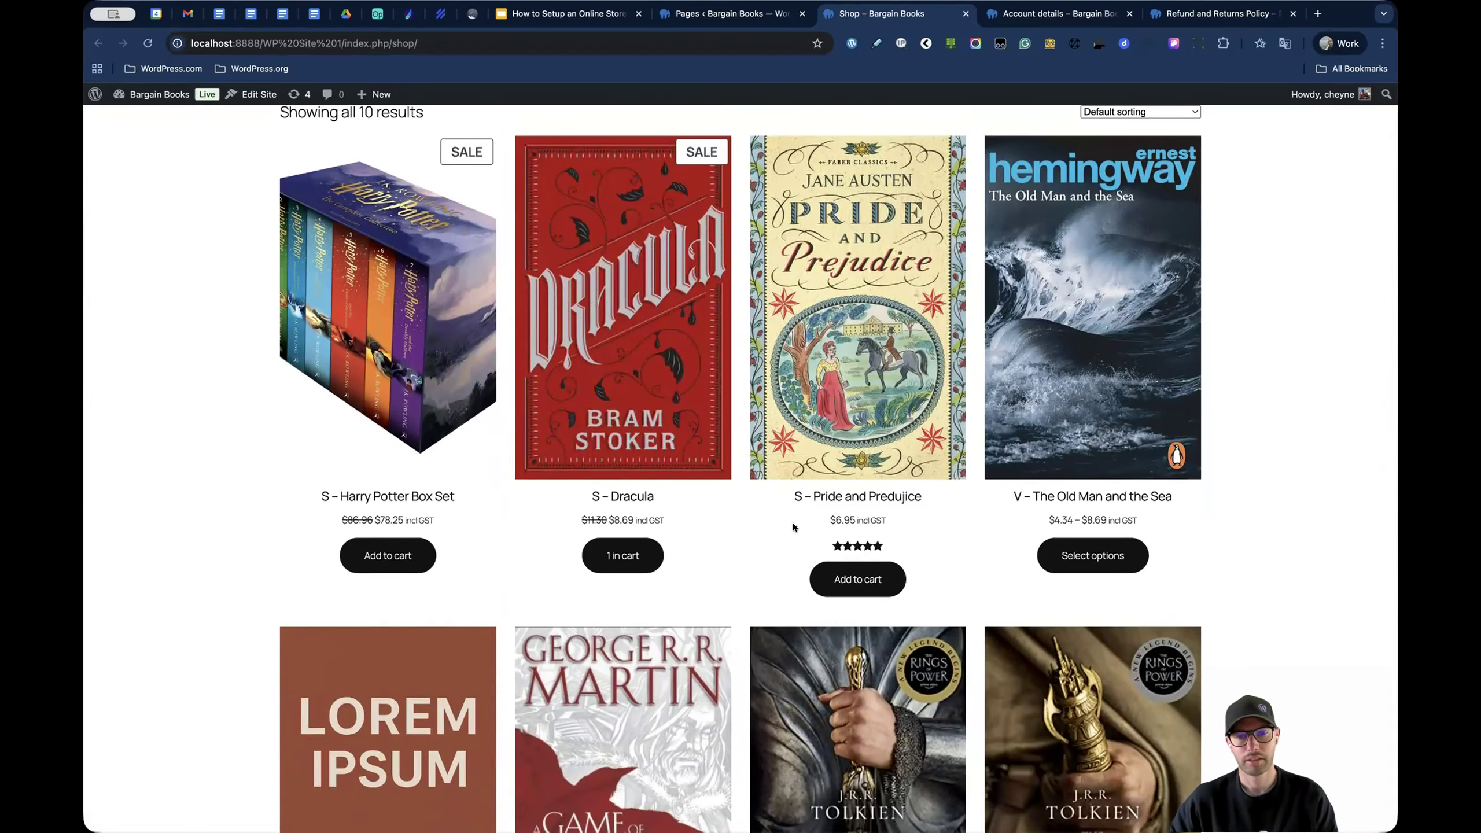
pyautogui.scroll(2, 670, 461)
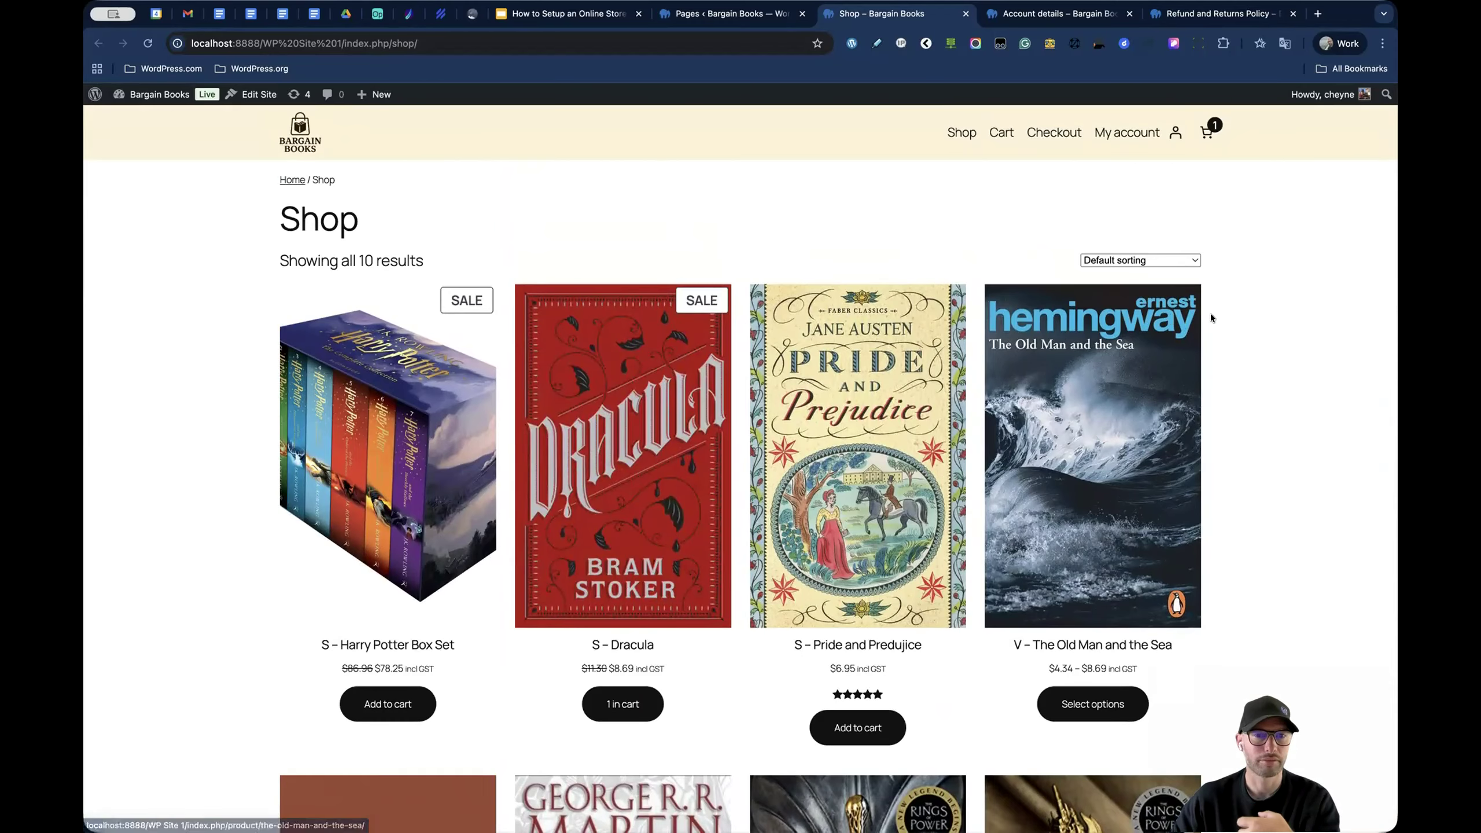
pyautogui.scroll(-9, 1209, 318)
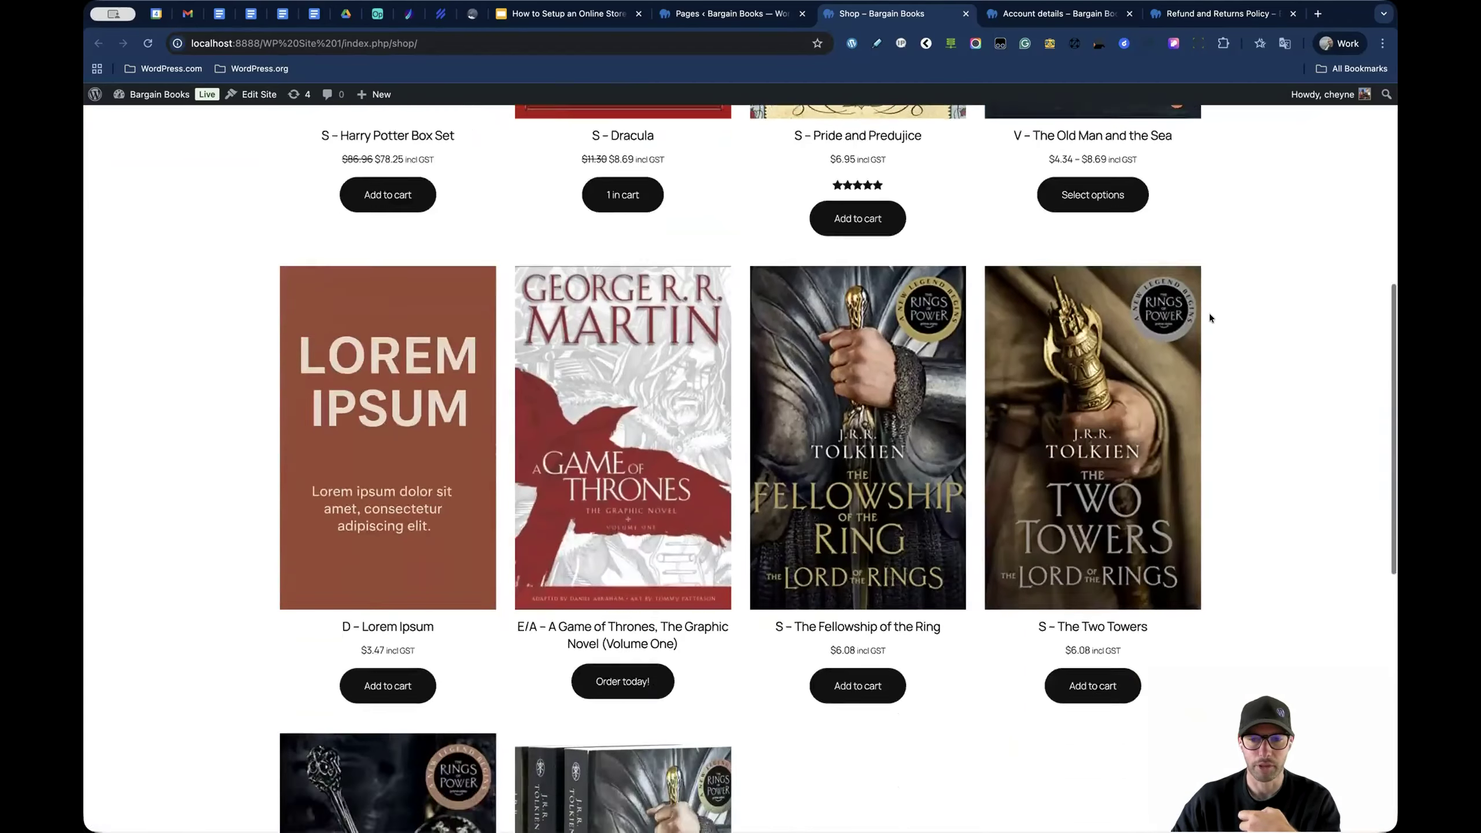
pyautogui.scroll(-8, 1209, 313)
pyautogui.scroll(3, 979, 317)
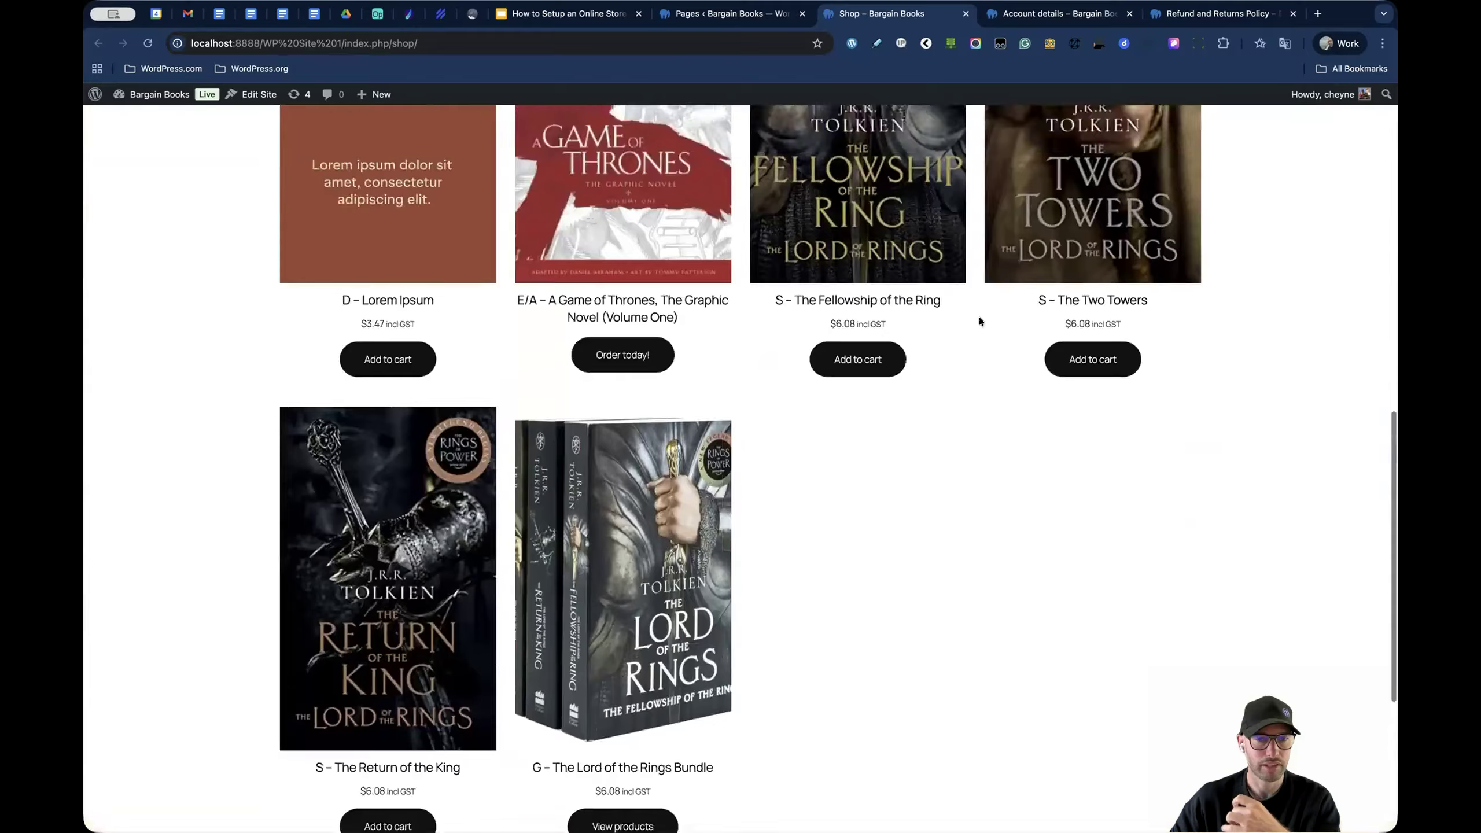
pyautogui.scroll(13, 979, 318)
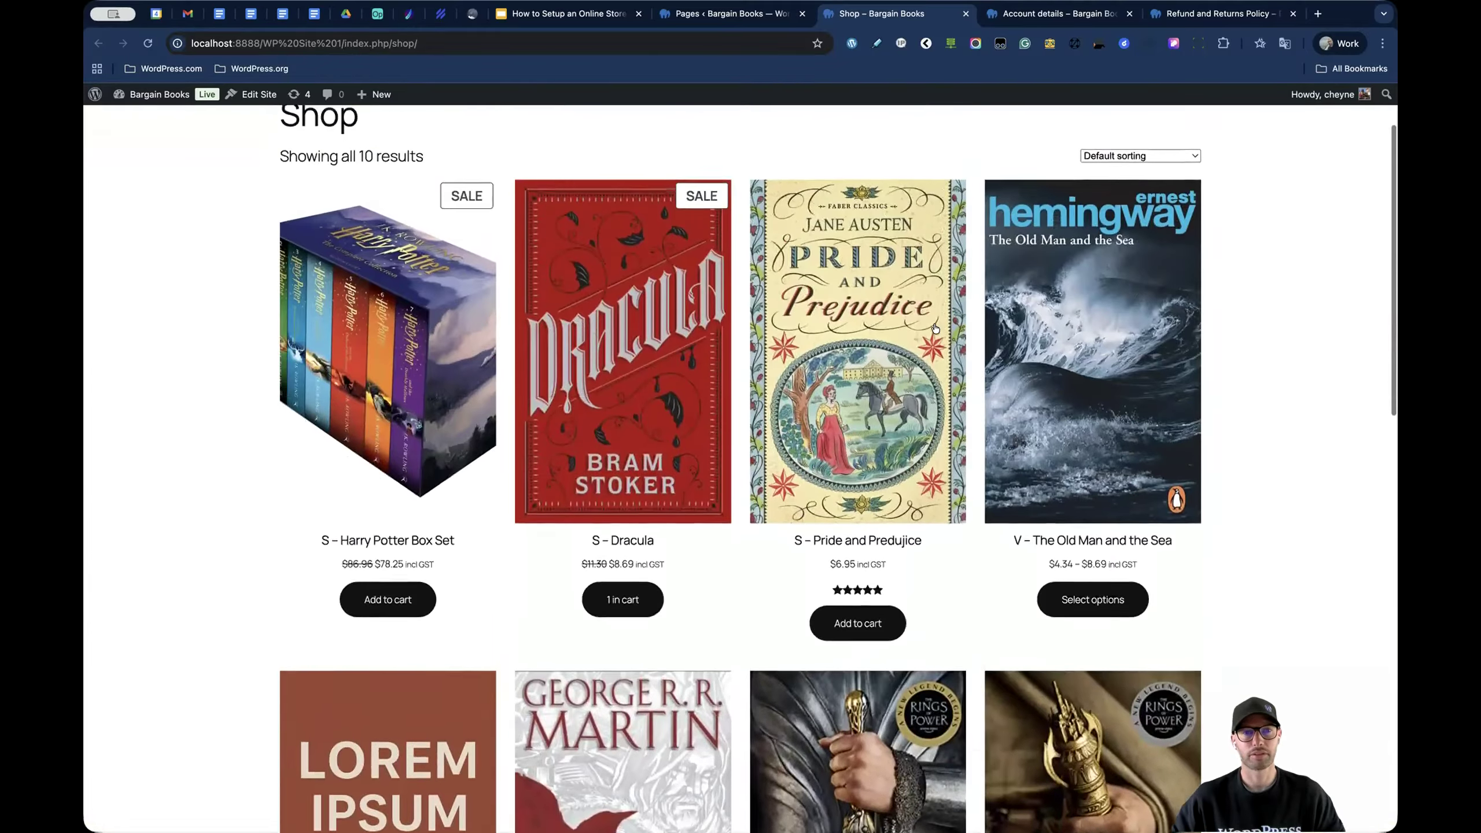
pyautogui.scroll(2, 935, 329)
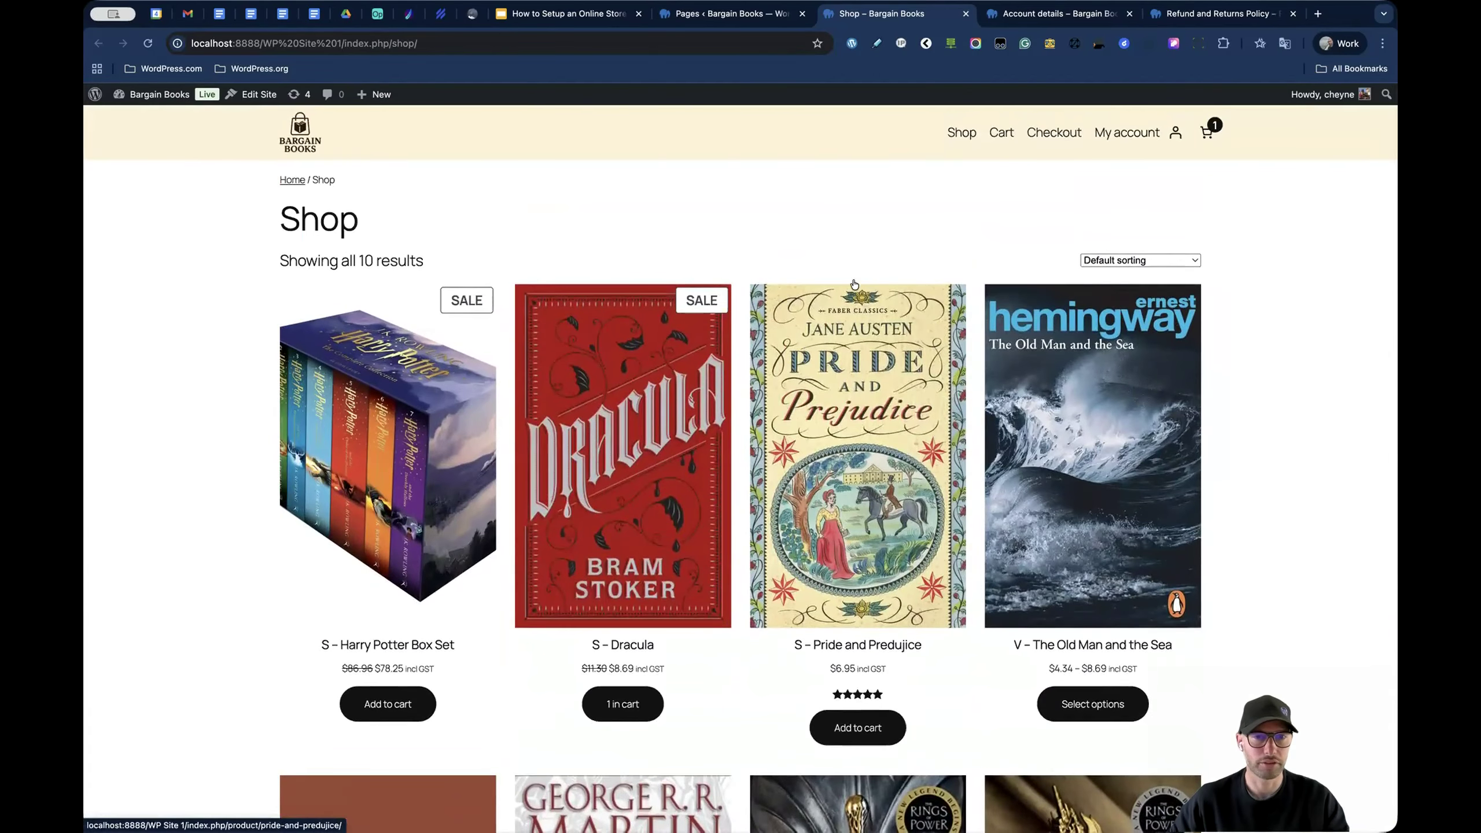
# - Switch to the Google Slides presentation and advance from the WooCommerce pages slide to the Orders slide
pyautogui.click(712, 18)
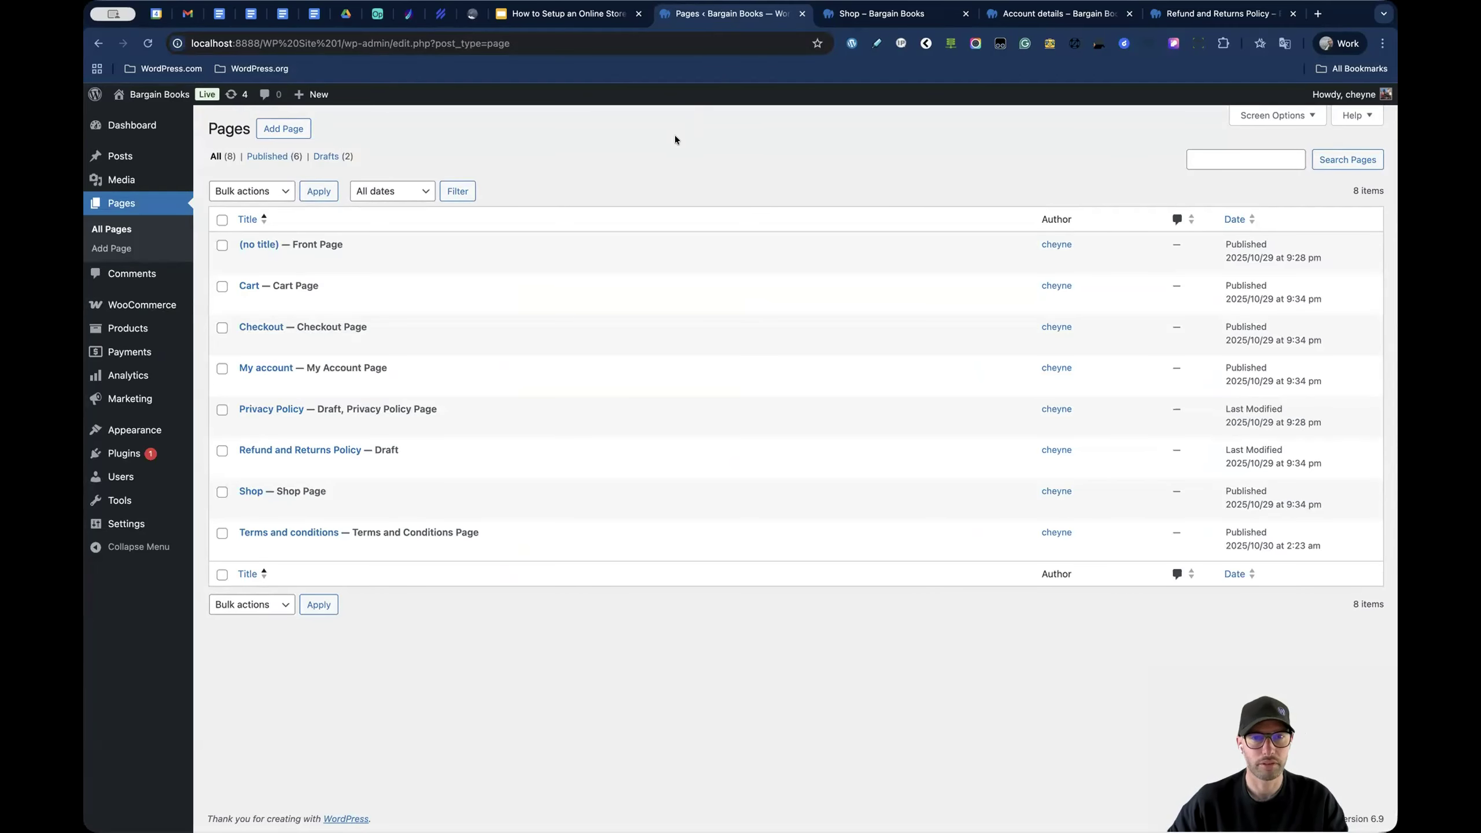
pyautogui.click(575, 16)
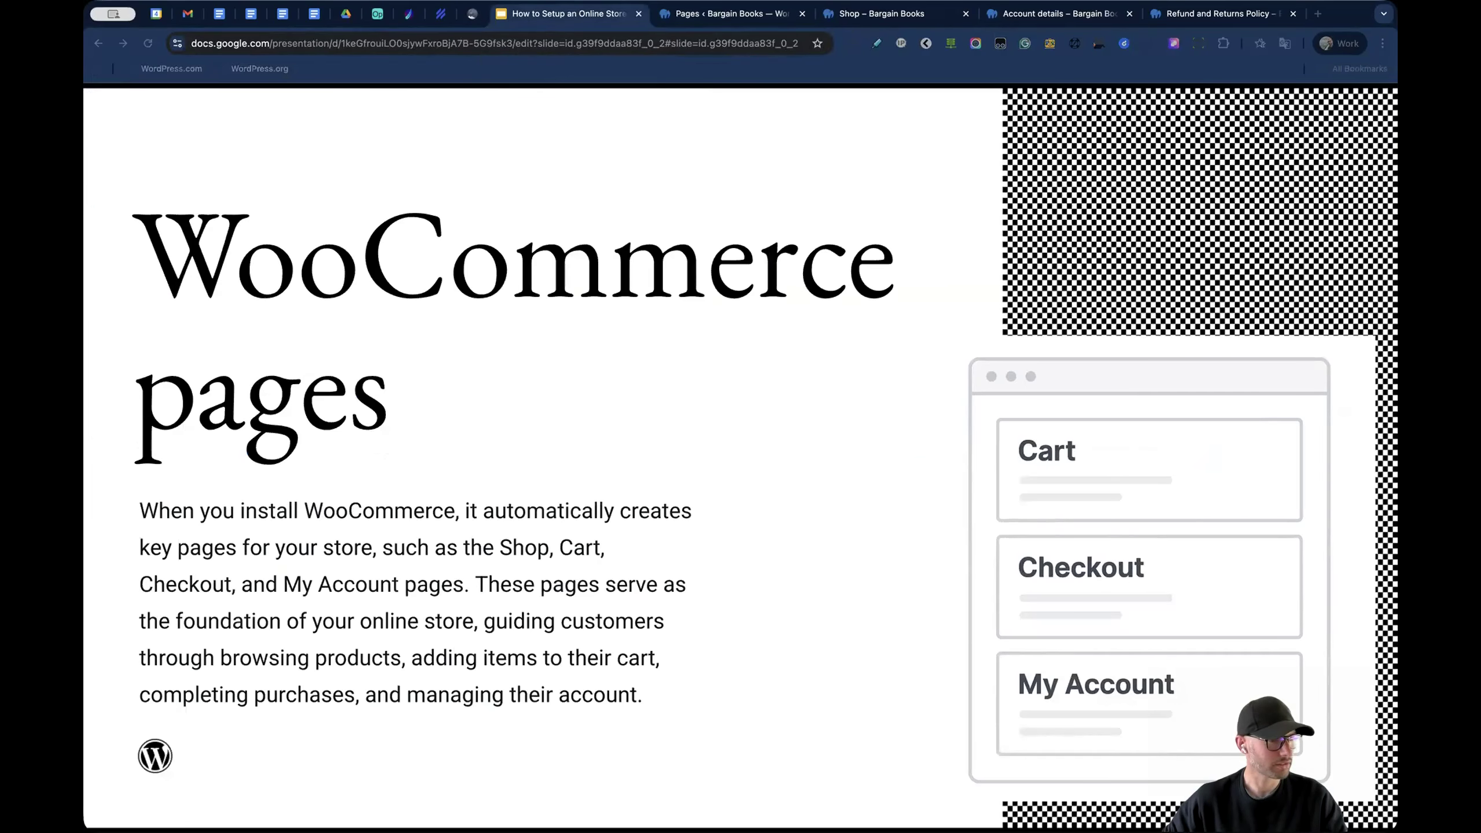
pyautogui.press('Right')
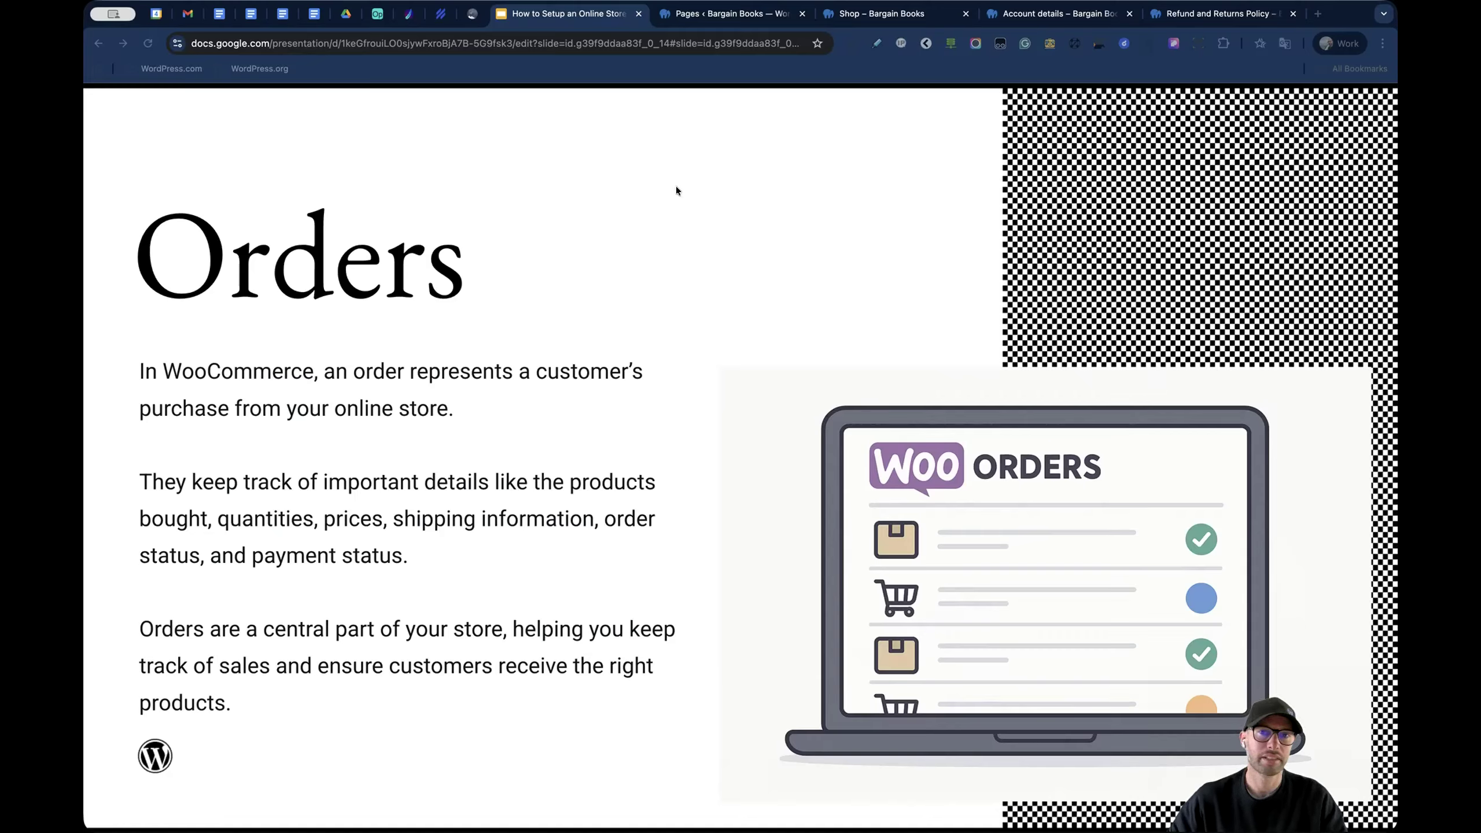
# - Return to the storefront and view the customer's order history in the Orders section of My account
pyautogui.click(744, 14)
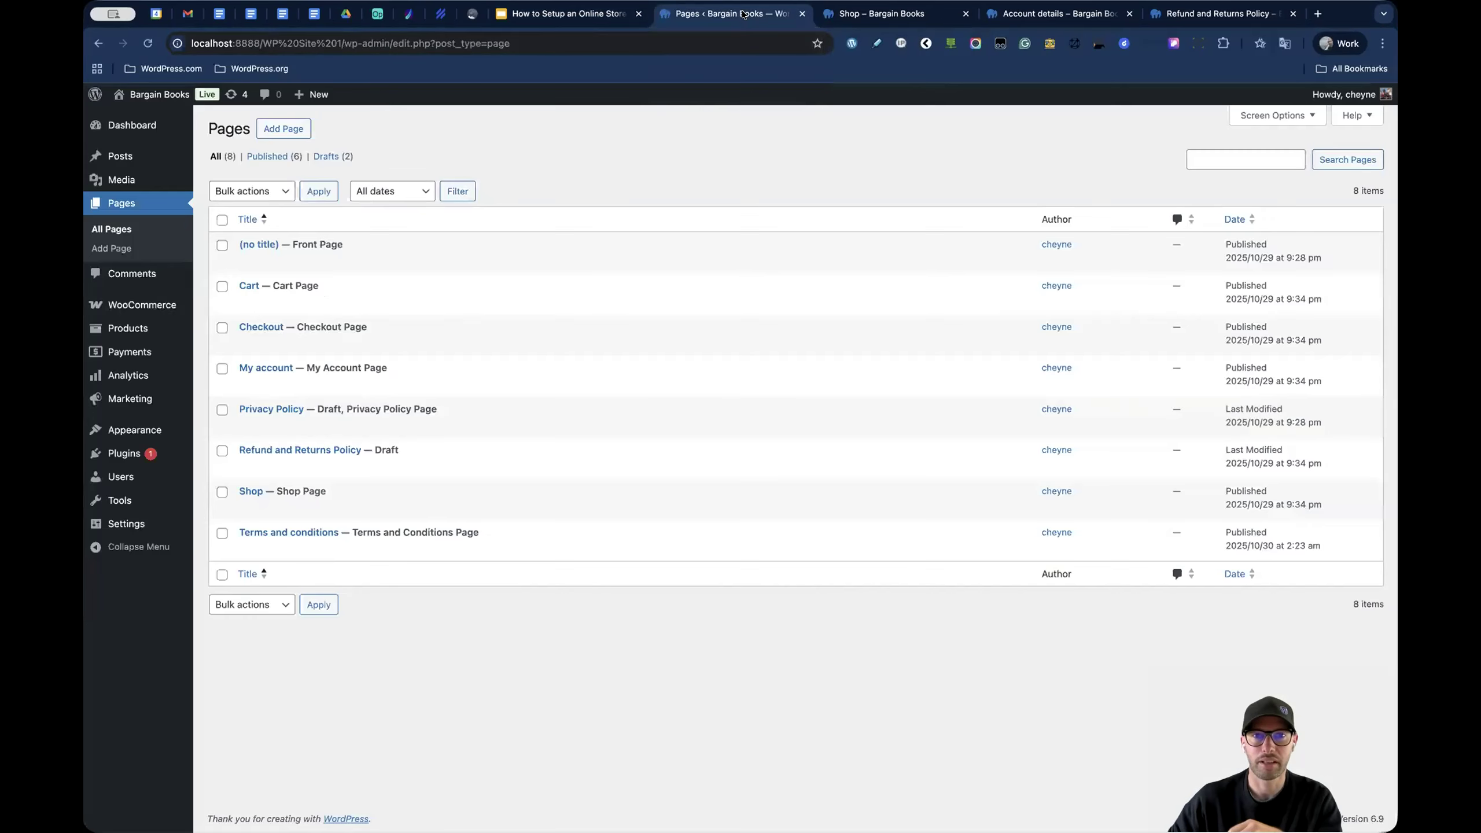
pyautogui.click(939, 14)
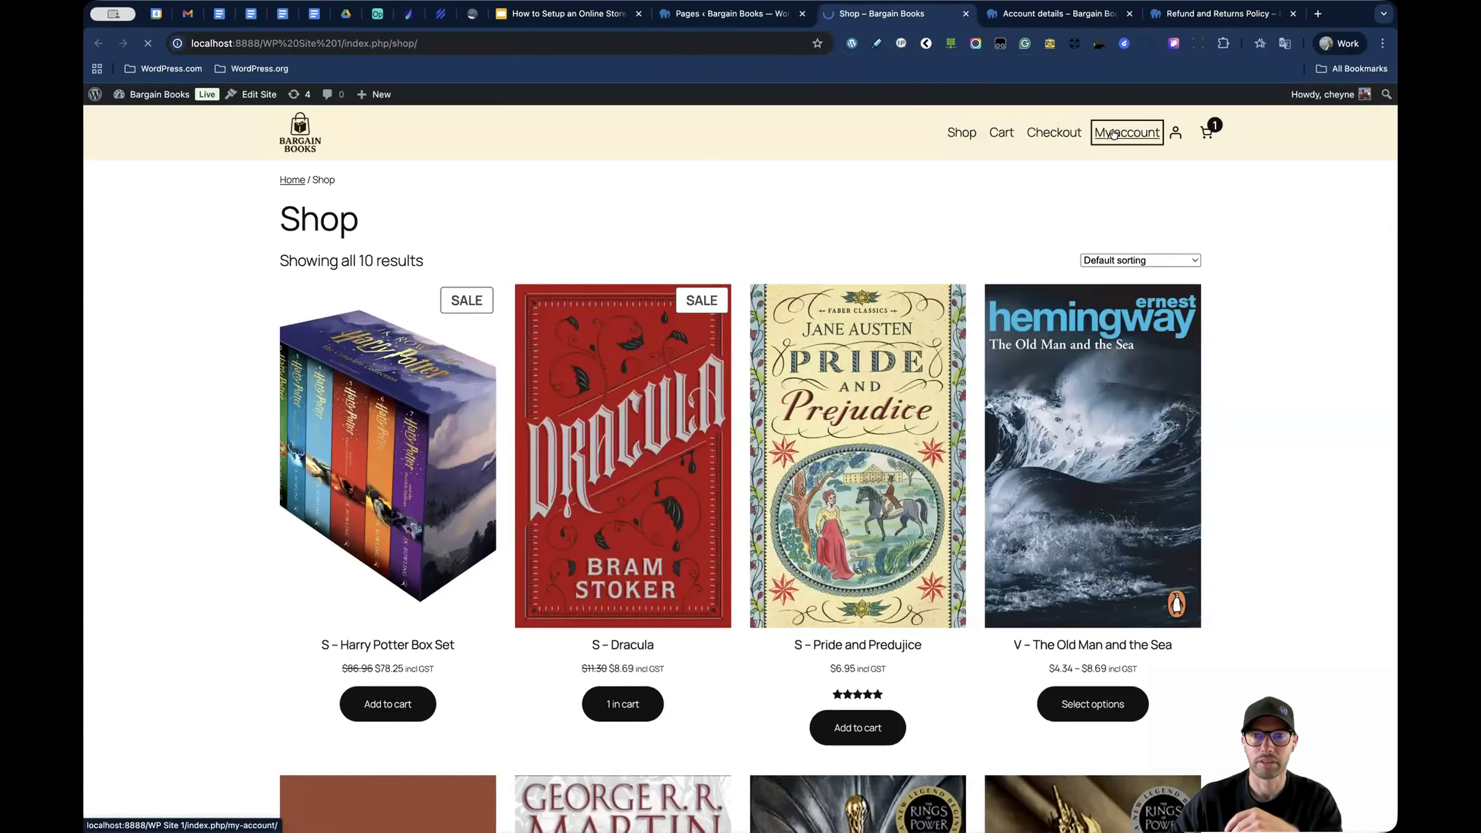
pyautogui.click(1126, 132)
pyautogui.click(438, 369)
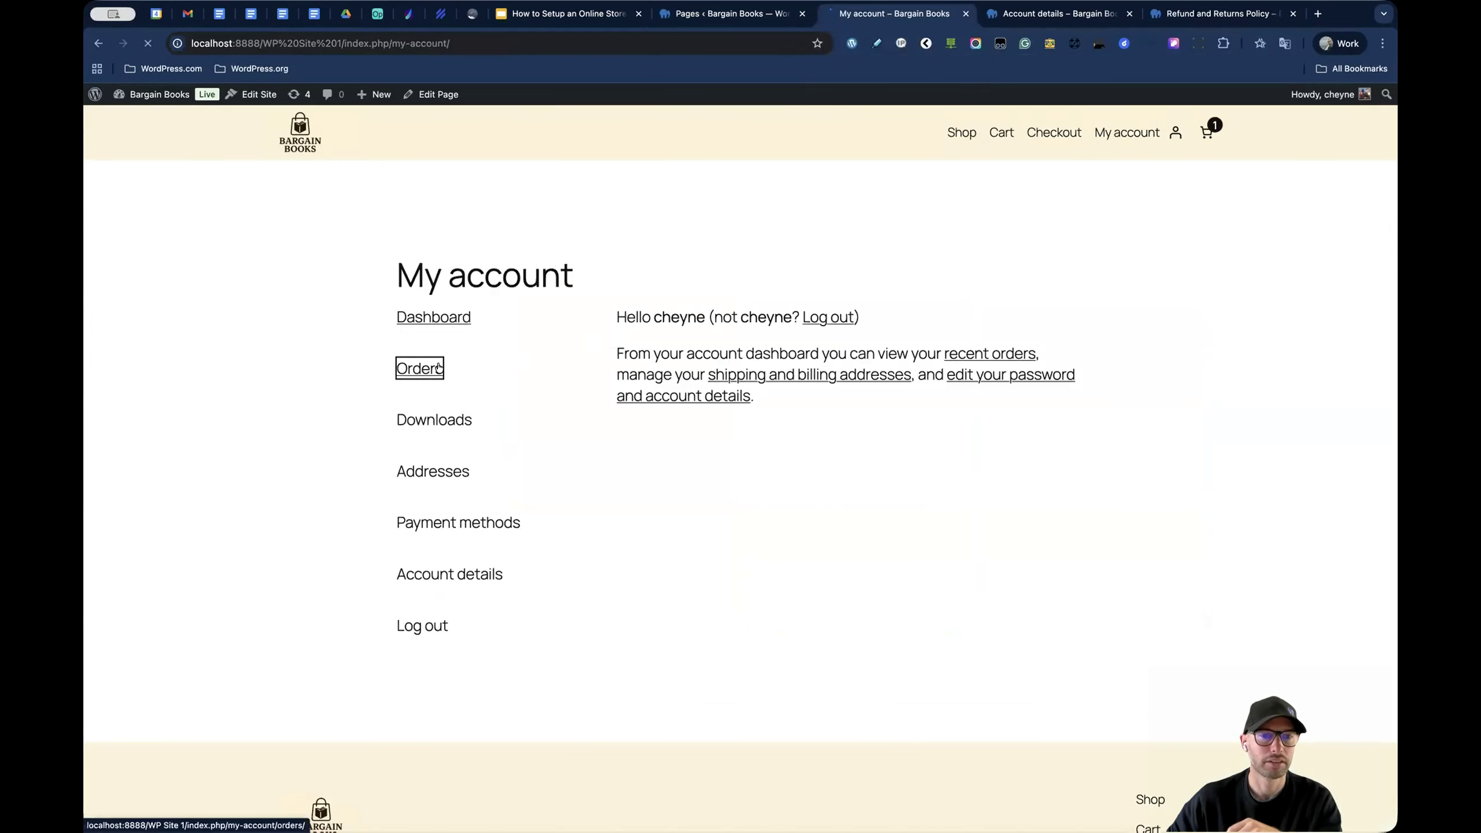
pyautogui.scroll(-2, 727, 379)
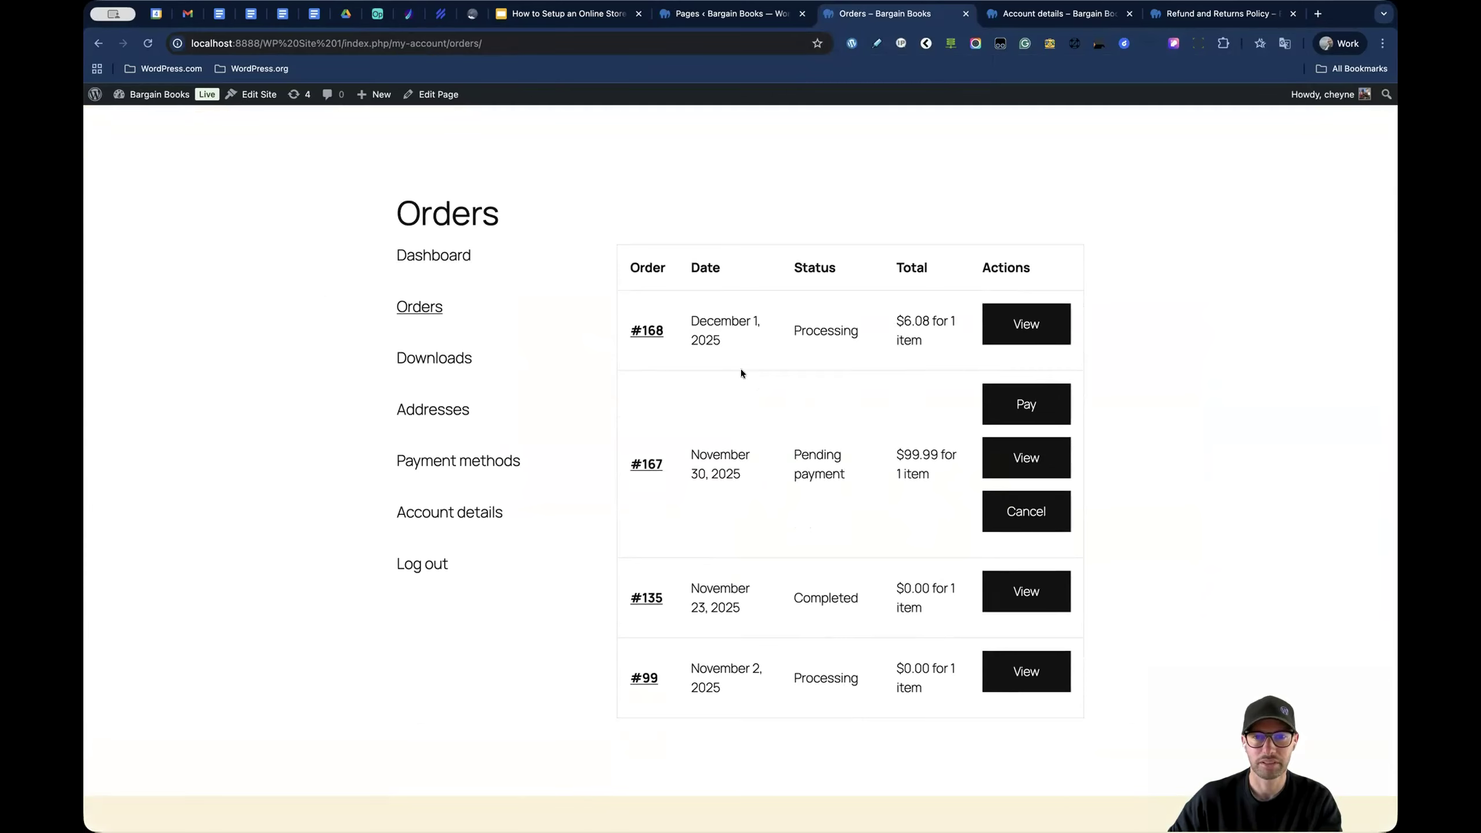
# - Switch back to the WordPress admin and open the WooCommerce Orders list
pyautogui.click(696, 16)
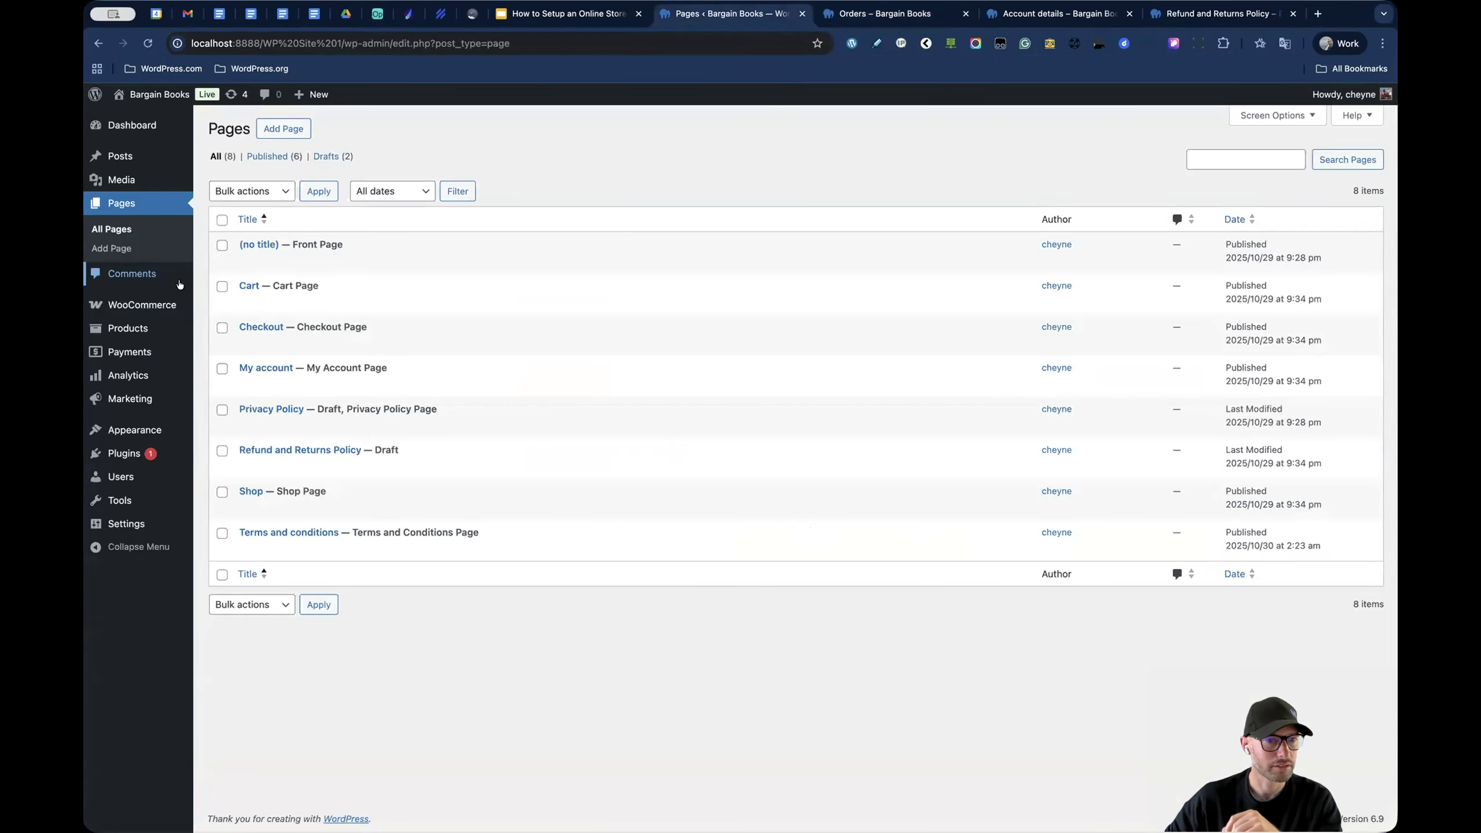
pyautogui.moveTo(162, 307)
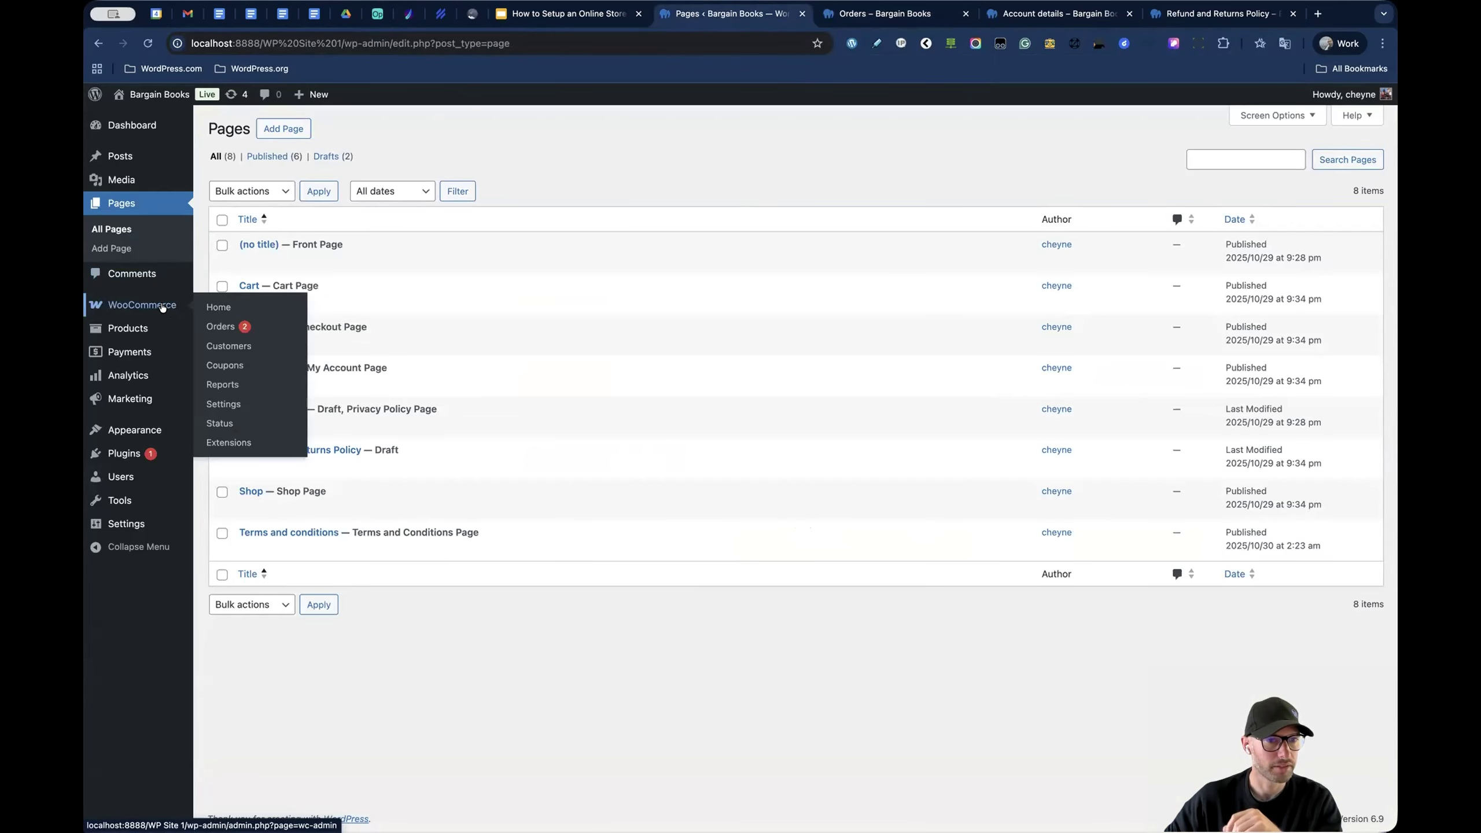
pyautogui.click(217, 326)
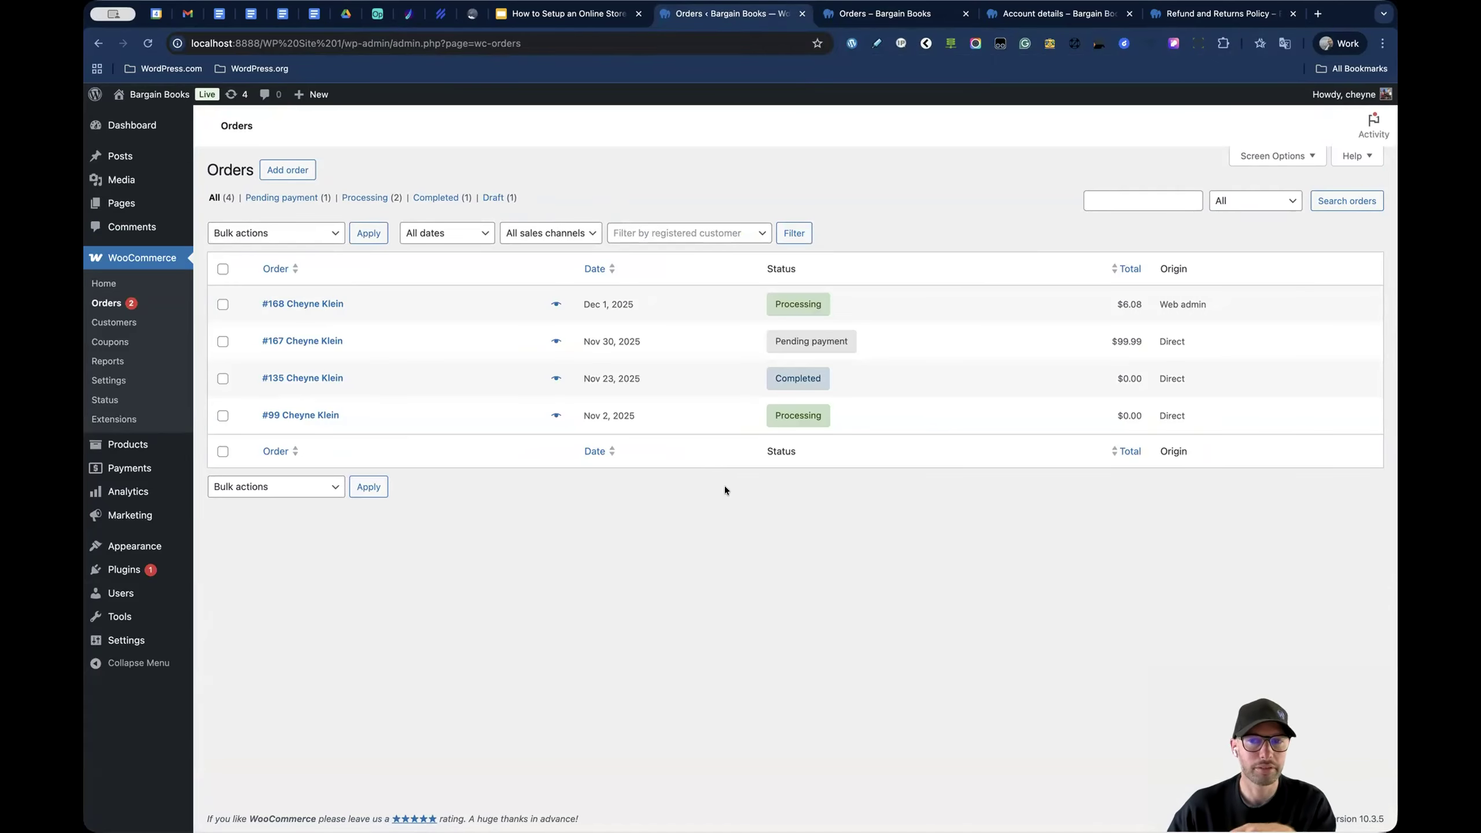
# - Open the Dec 1, 2025 order and review its customer details, purchased item, totals, custom fields and order notes
pyautogui.click(300, 302)
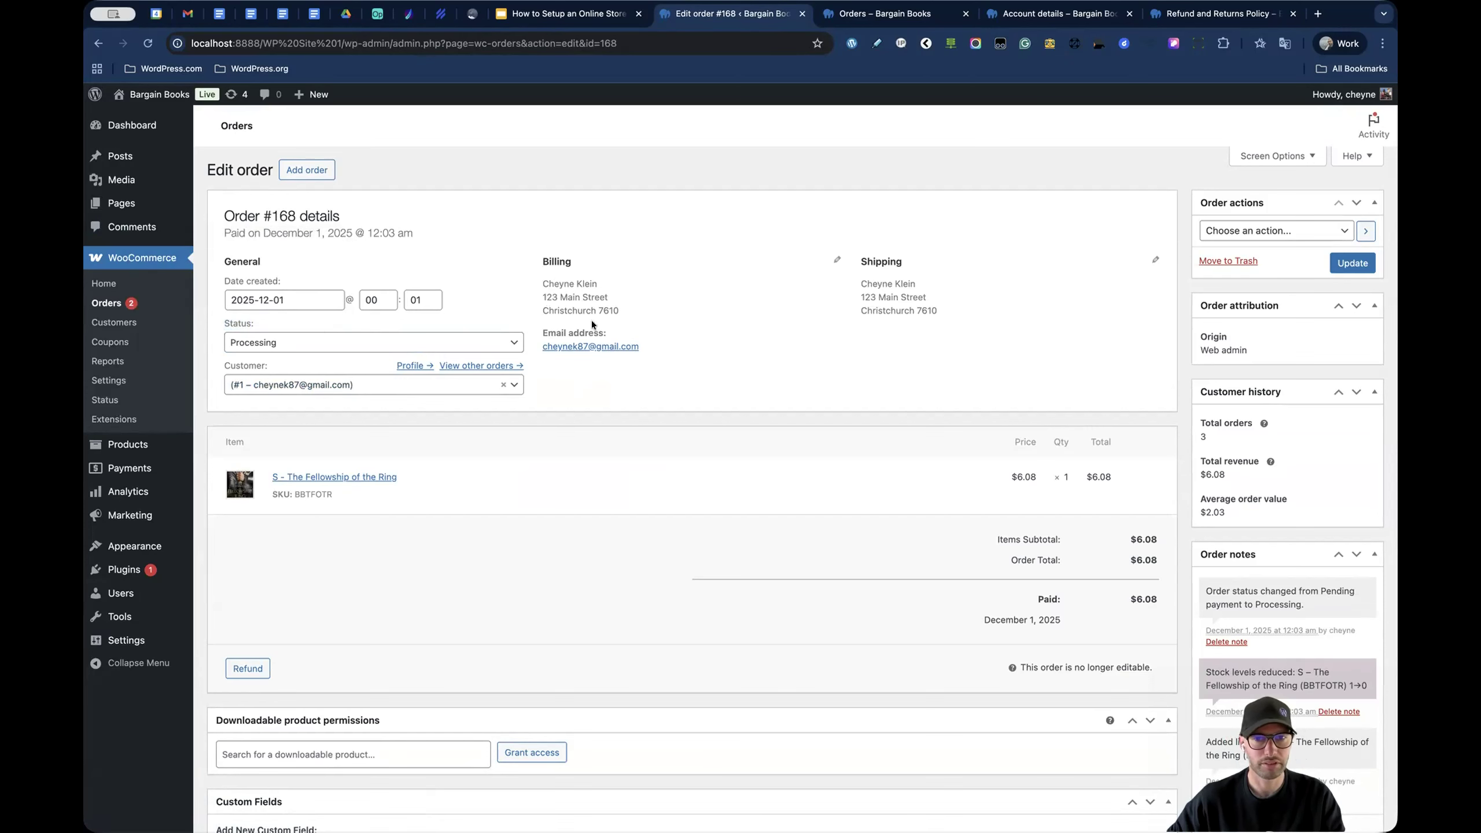
pyautogui.scroll(-3, 927, 303)
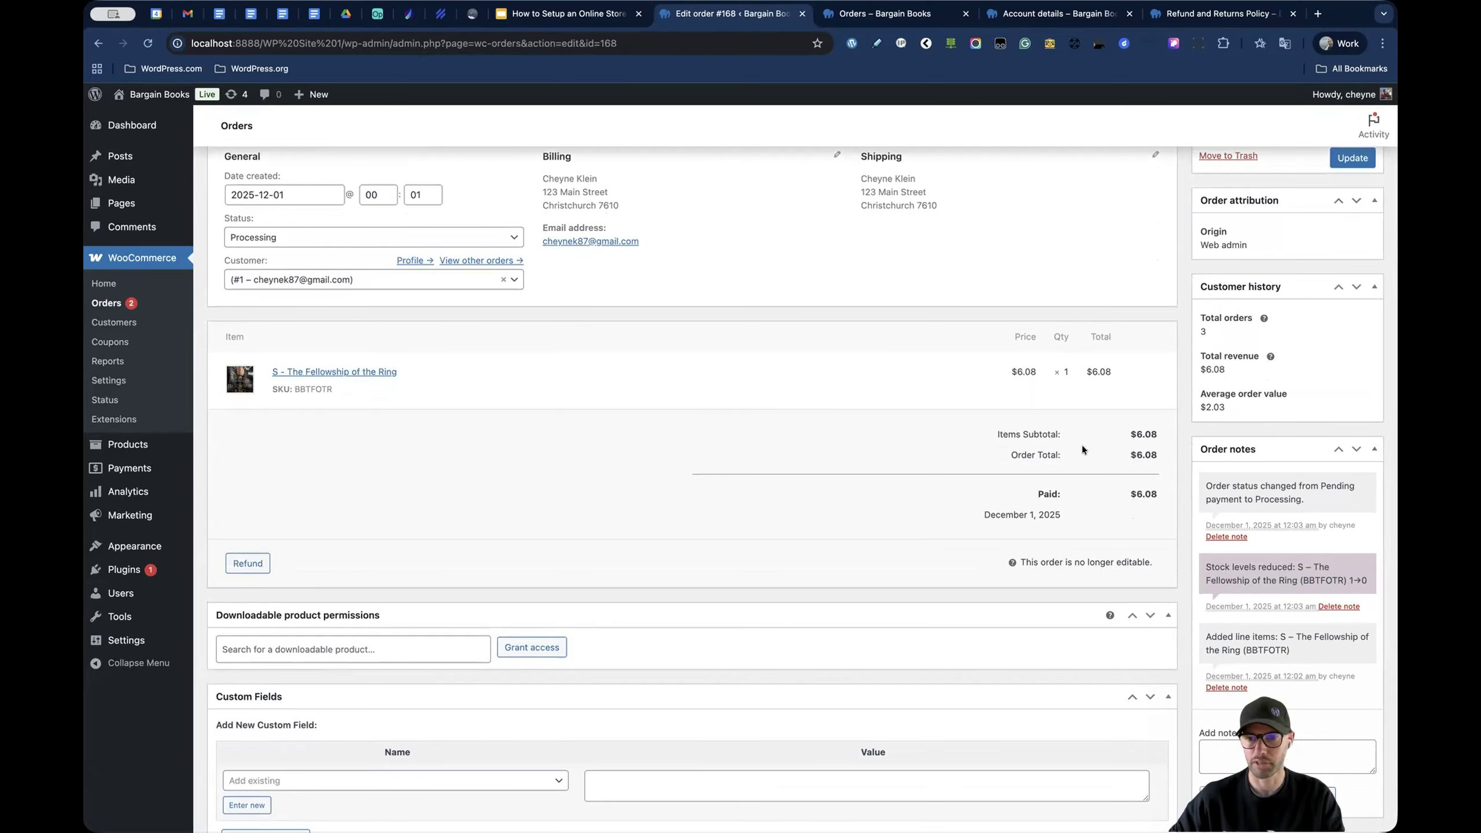
pyautogui.scroll(-3, 903, 458)
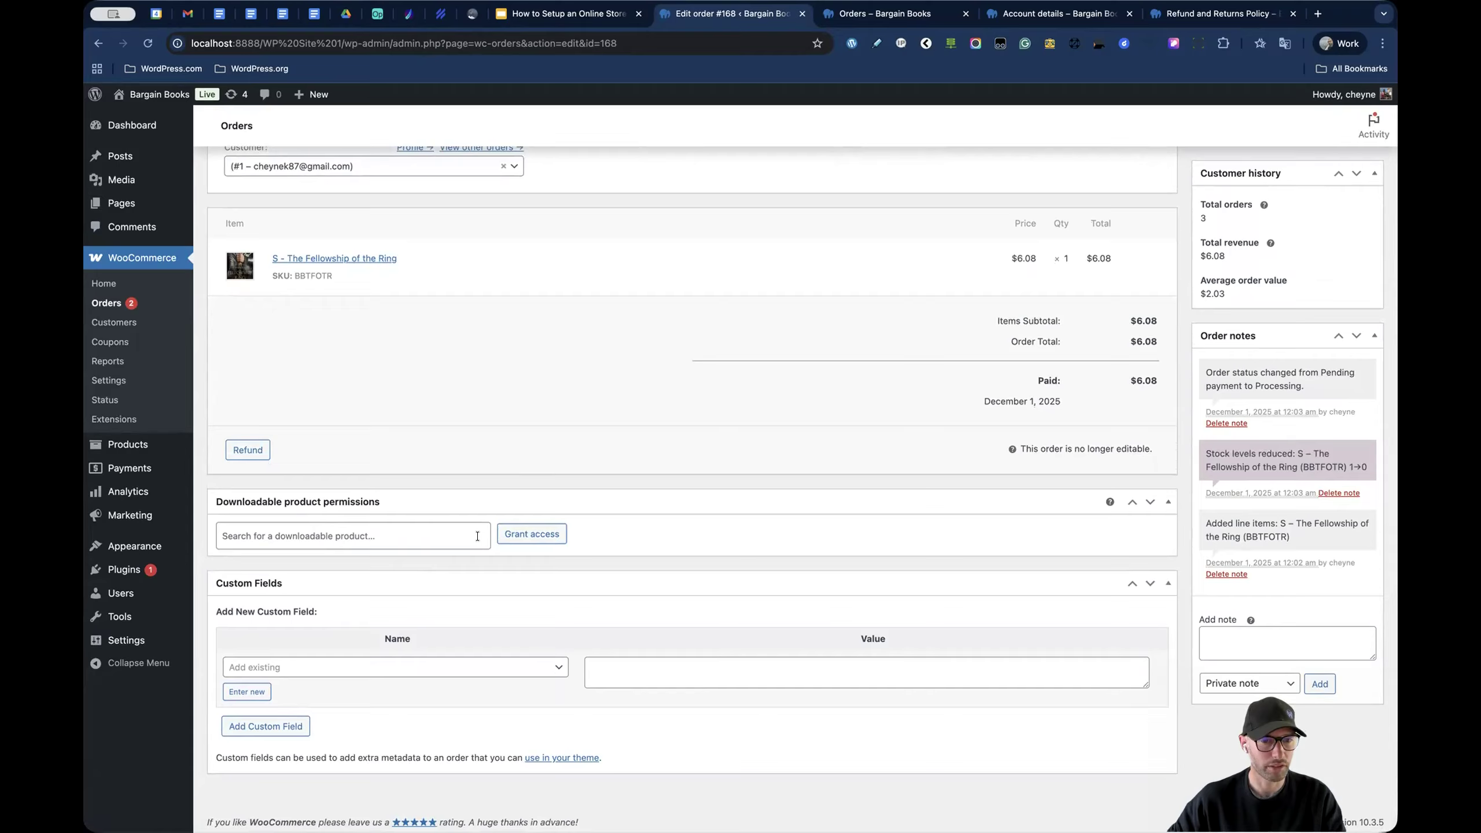
pyautogui.scroll(1, 878, 542)
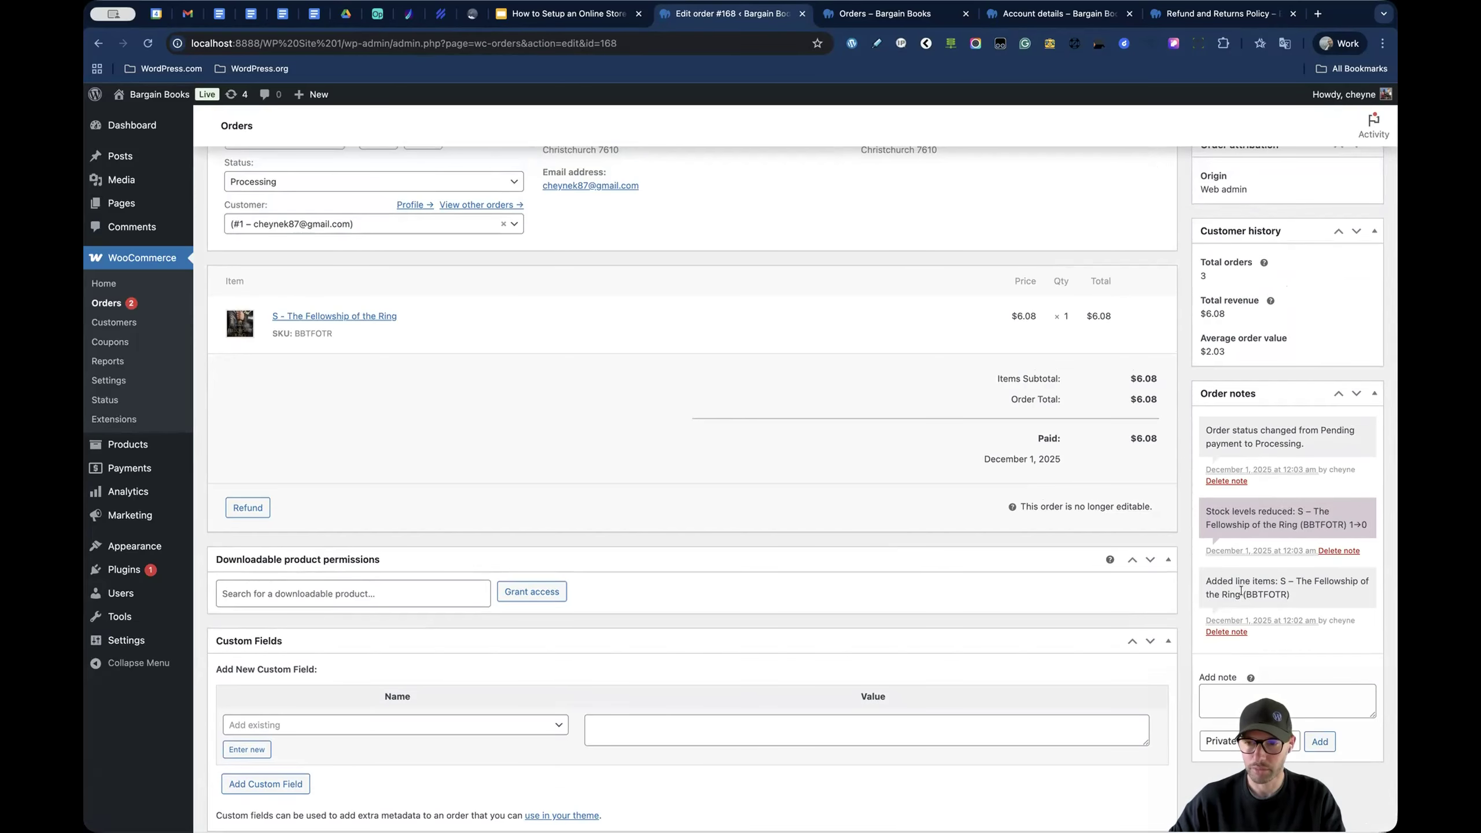
pyautogui.scroll(1, 1240, 591)
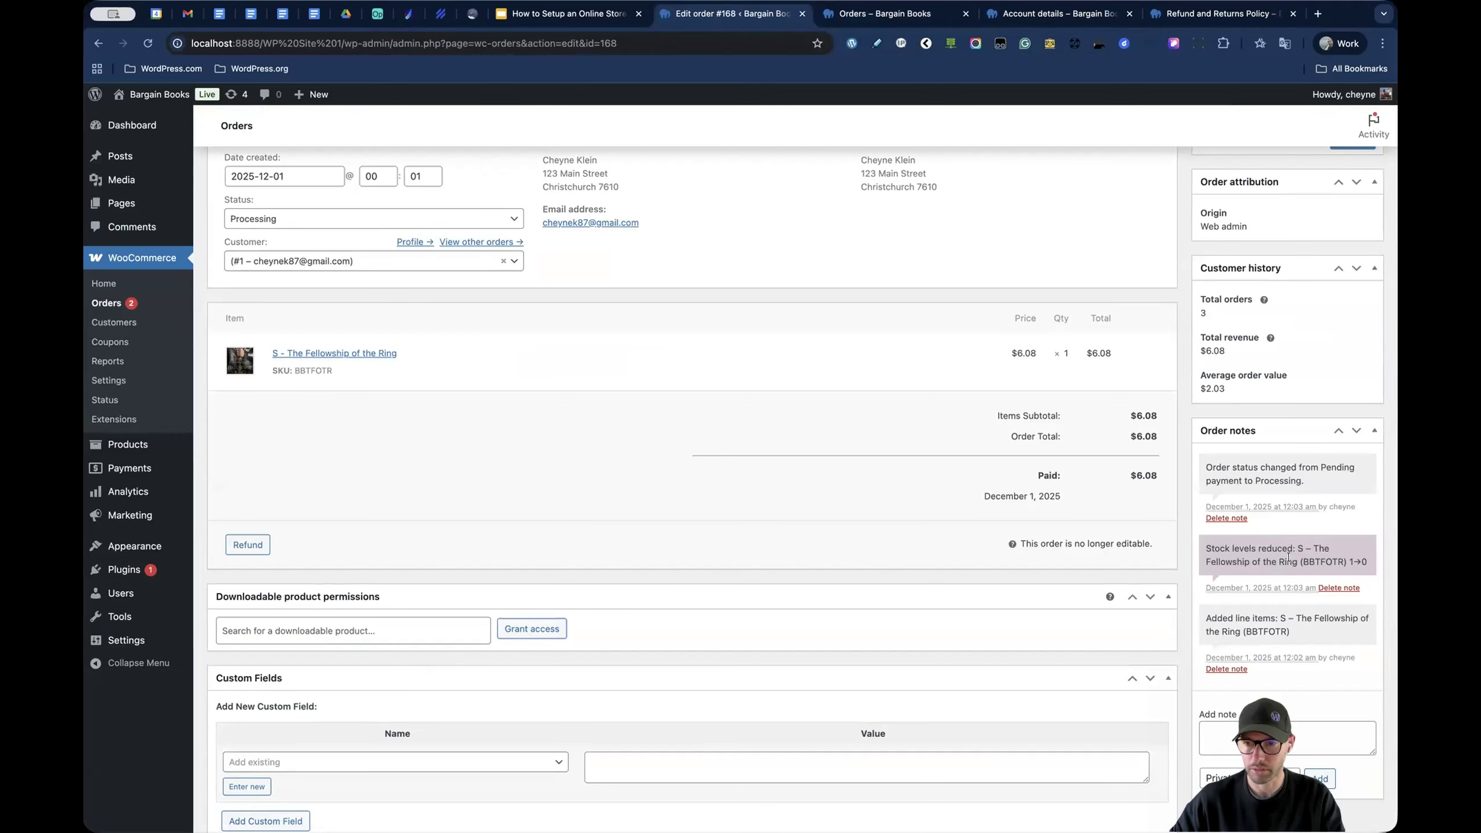
pyautogui.scroll(2, 1284, 559)
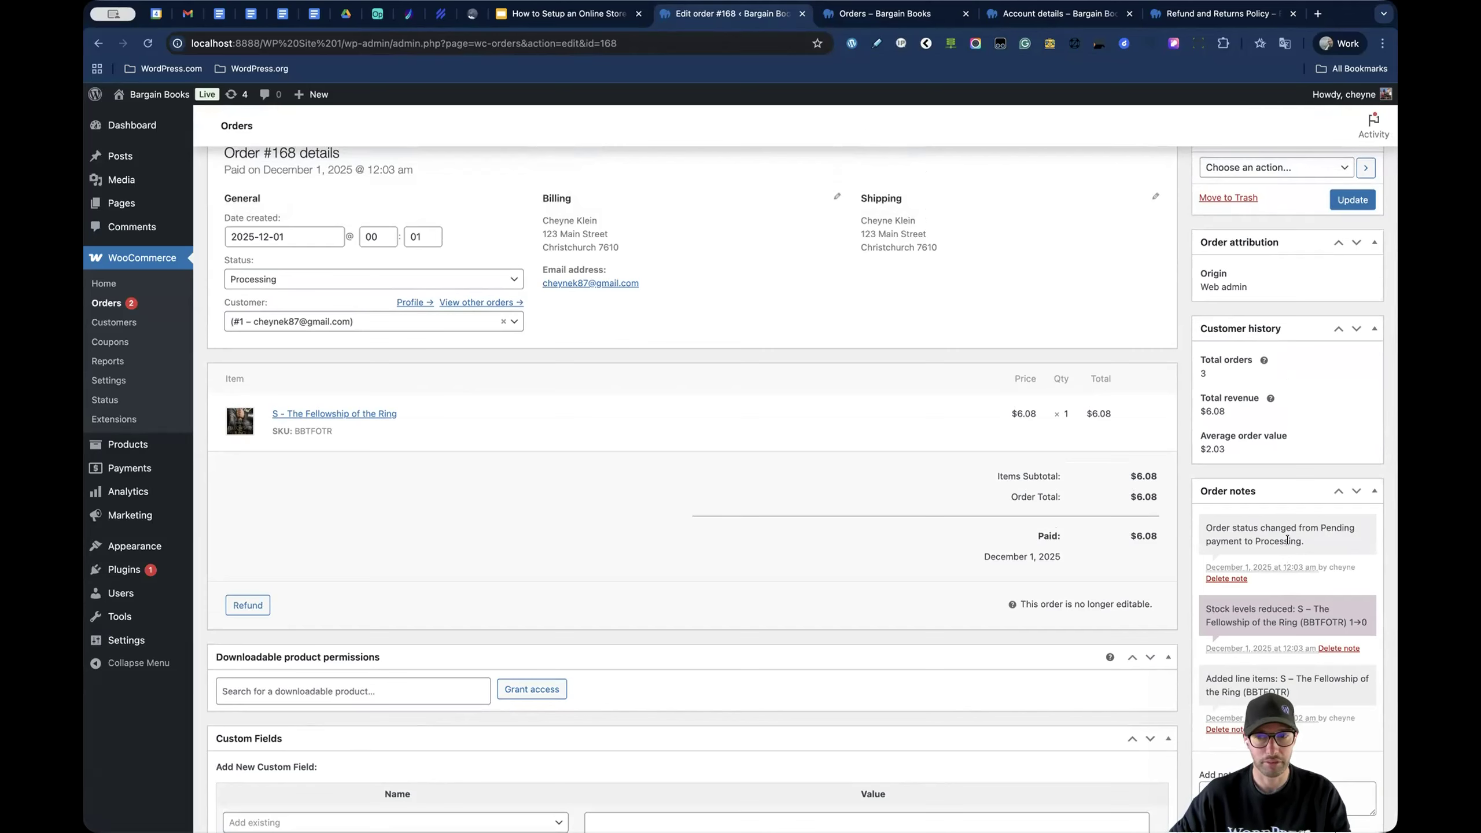
pyautogui.scroll(2, 1270, 525)
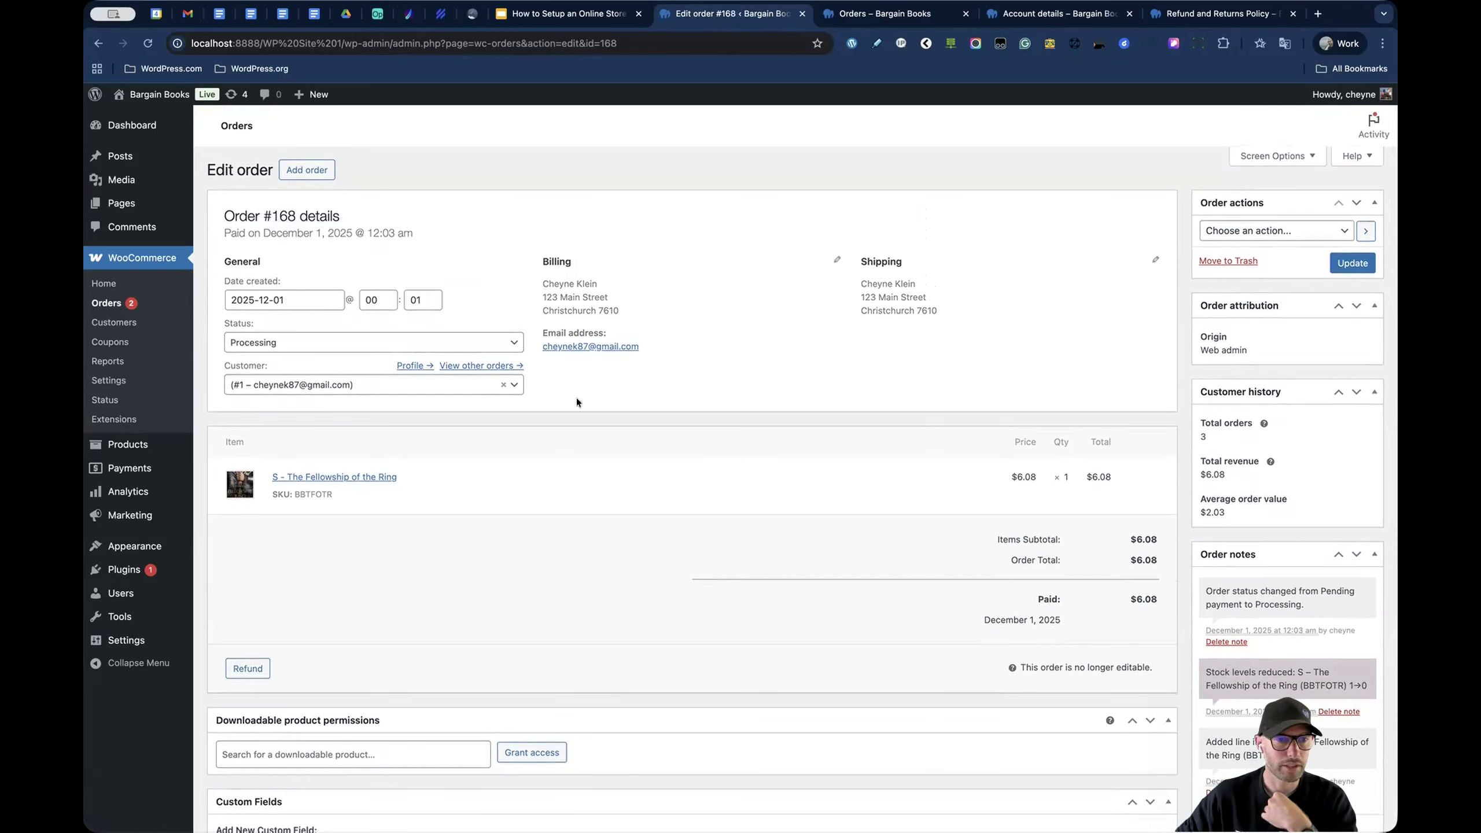
# - Set the order's status to Completed and update the order
pyautogui.click(491, 343)
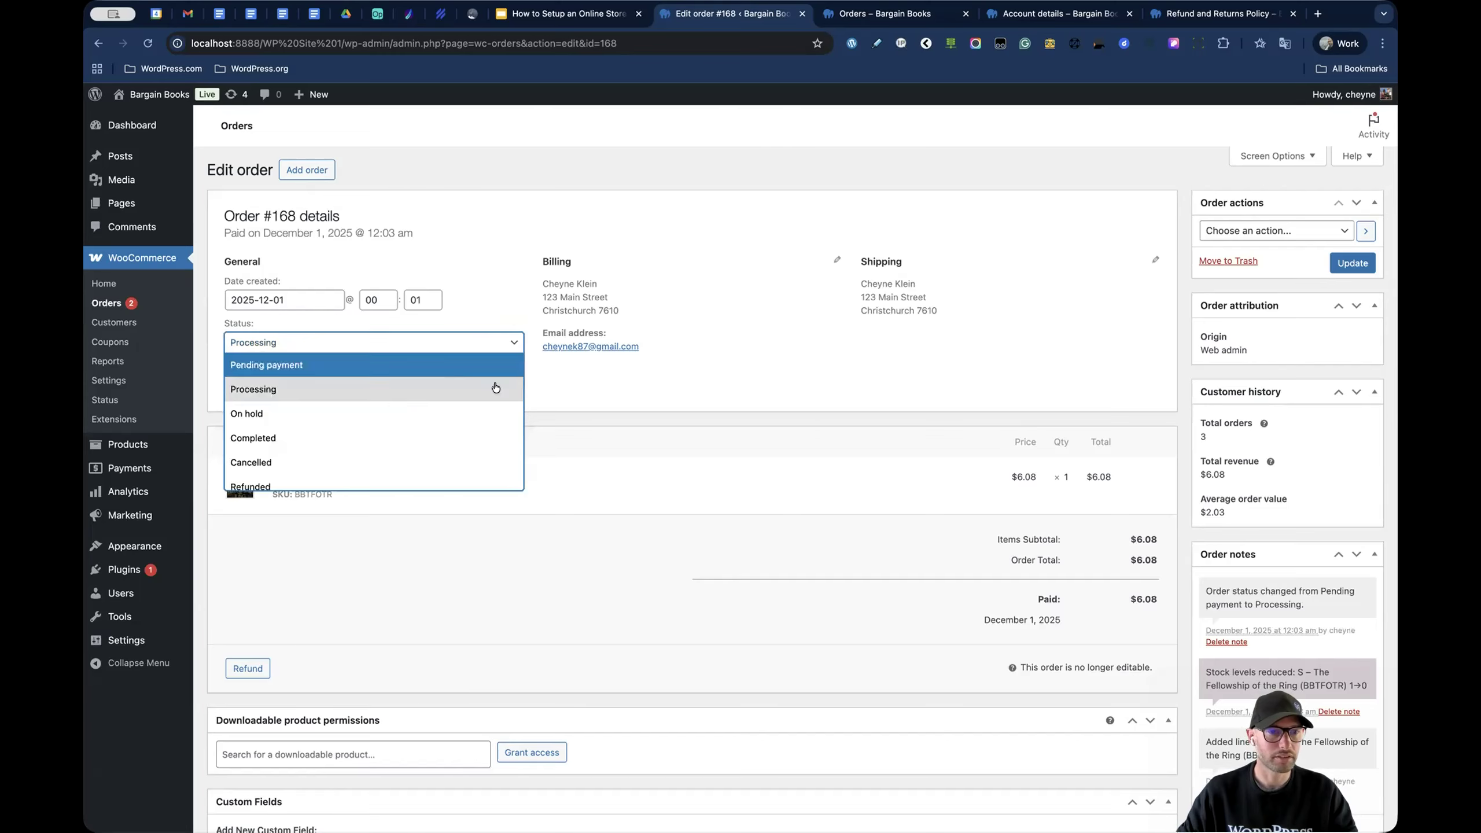
pyautogui.click(443, 441)
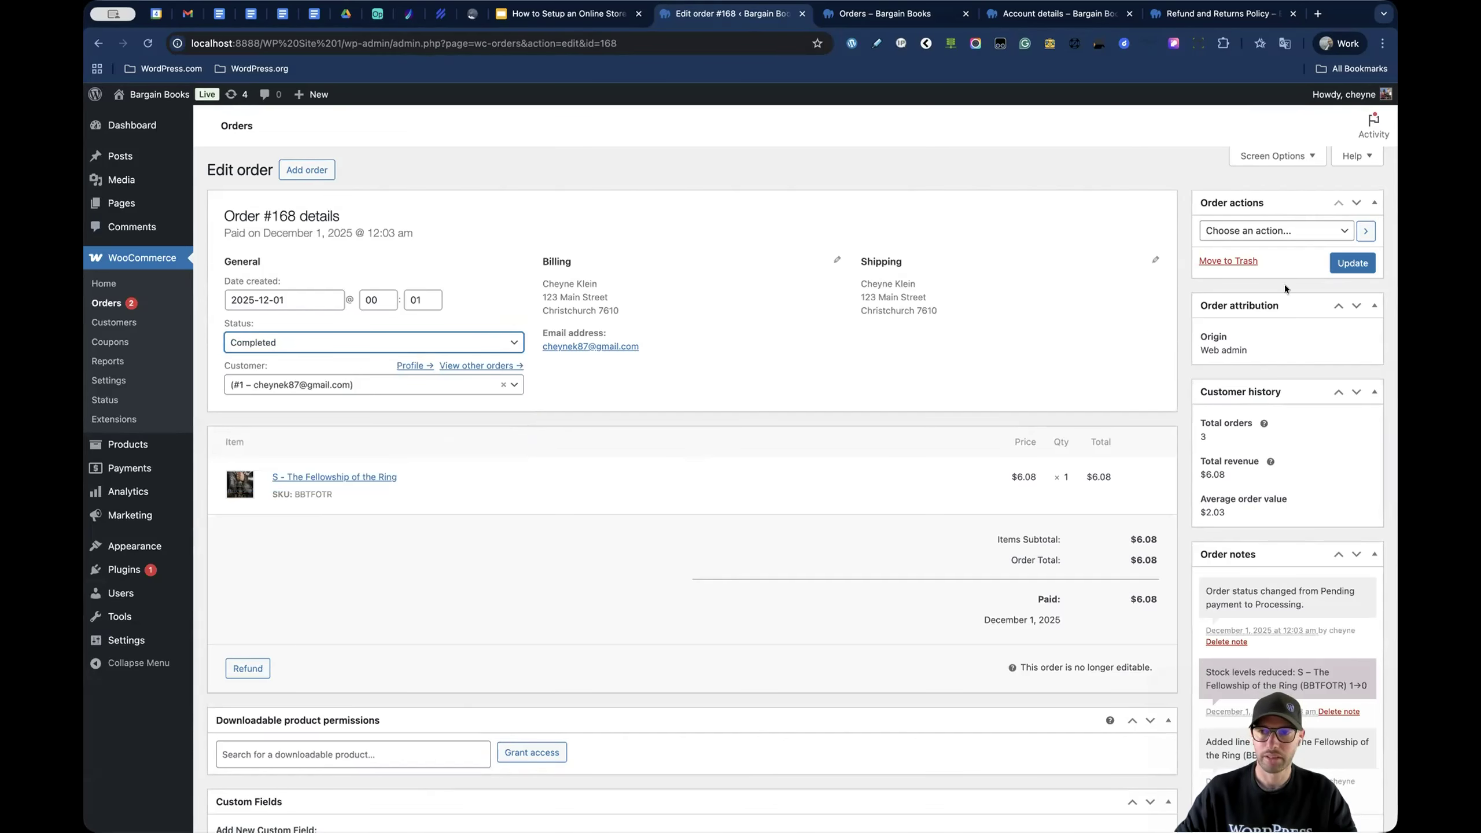
pyautogui.click(1348, 264)
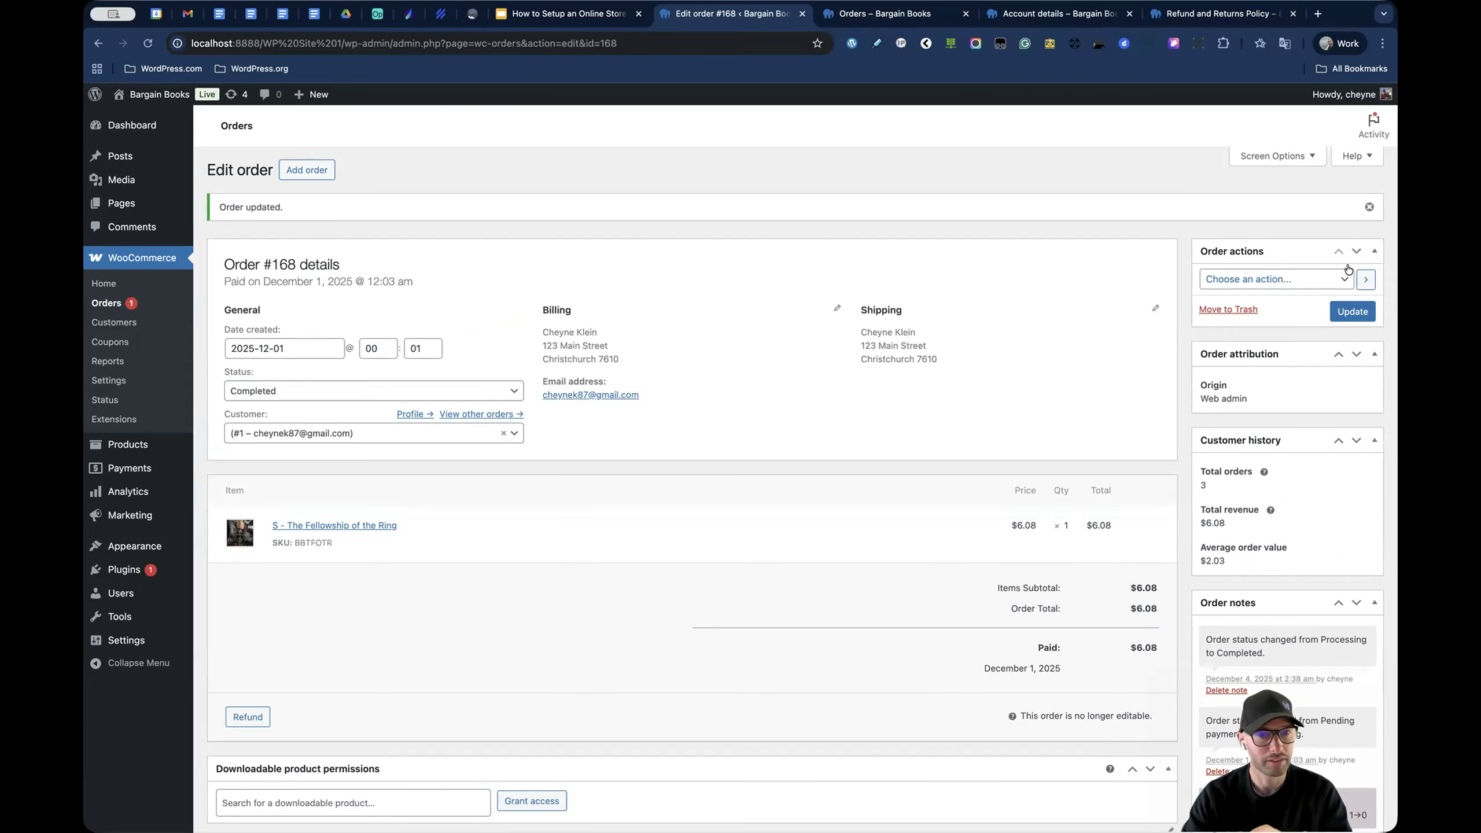
# - Begin a new order note with the text "Tracking ID:" and set its type to Note to customer
pyautogui.scroll(-5, 1184, 387)
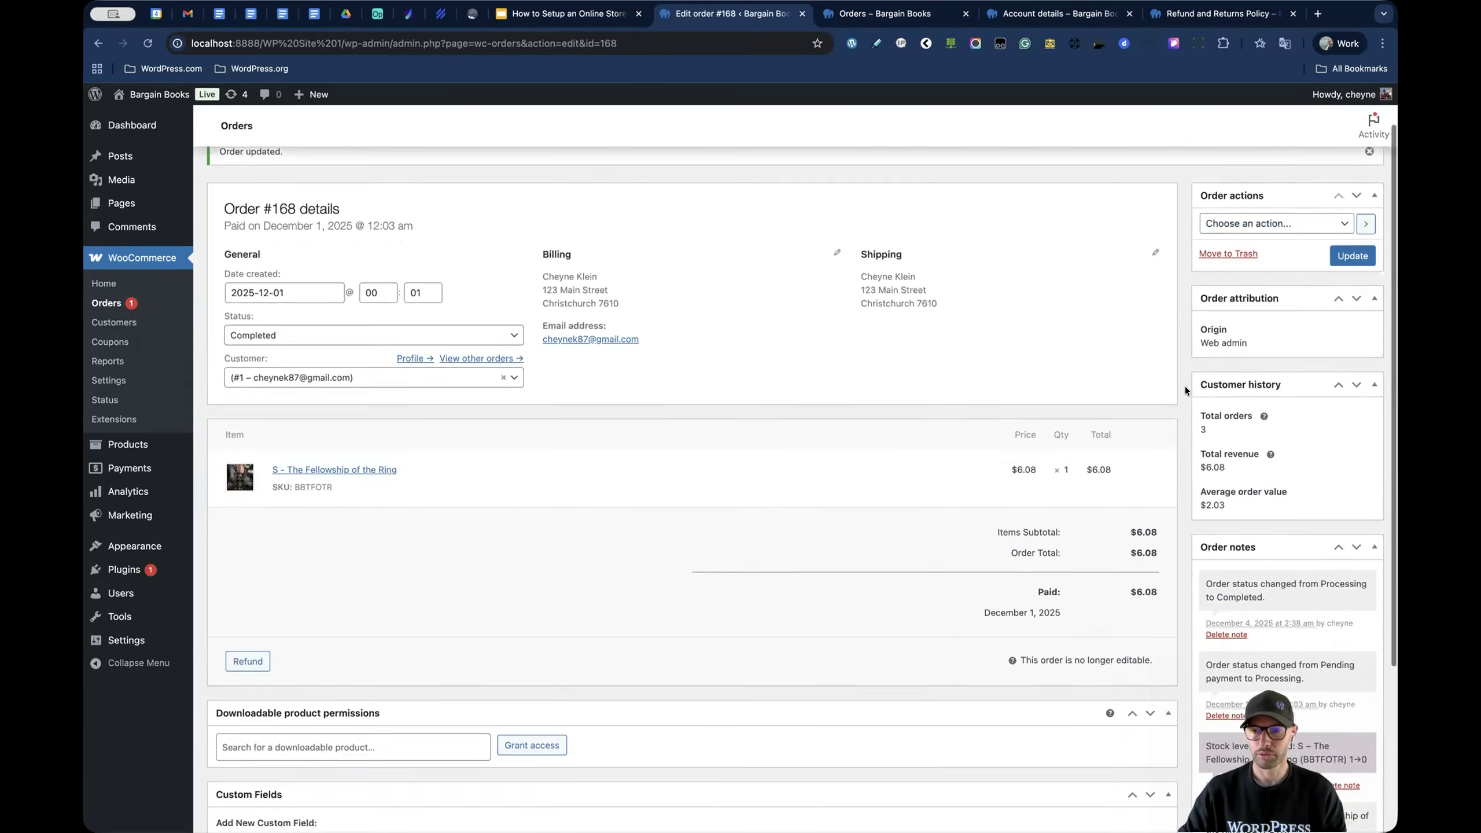
pyautogui.click(1257, 707)
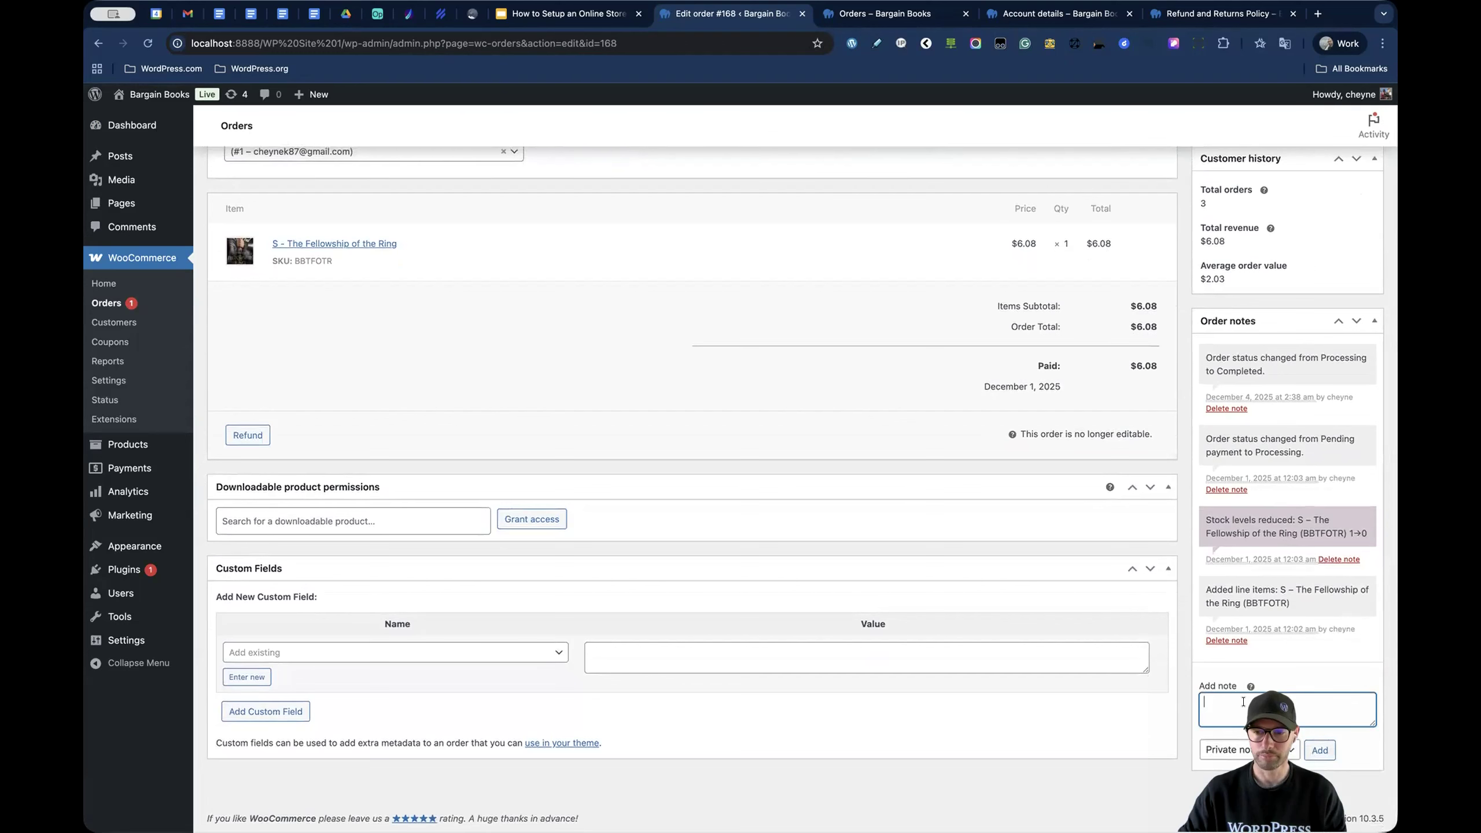
pyautogui.write('Tracking ')
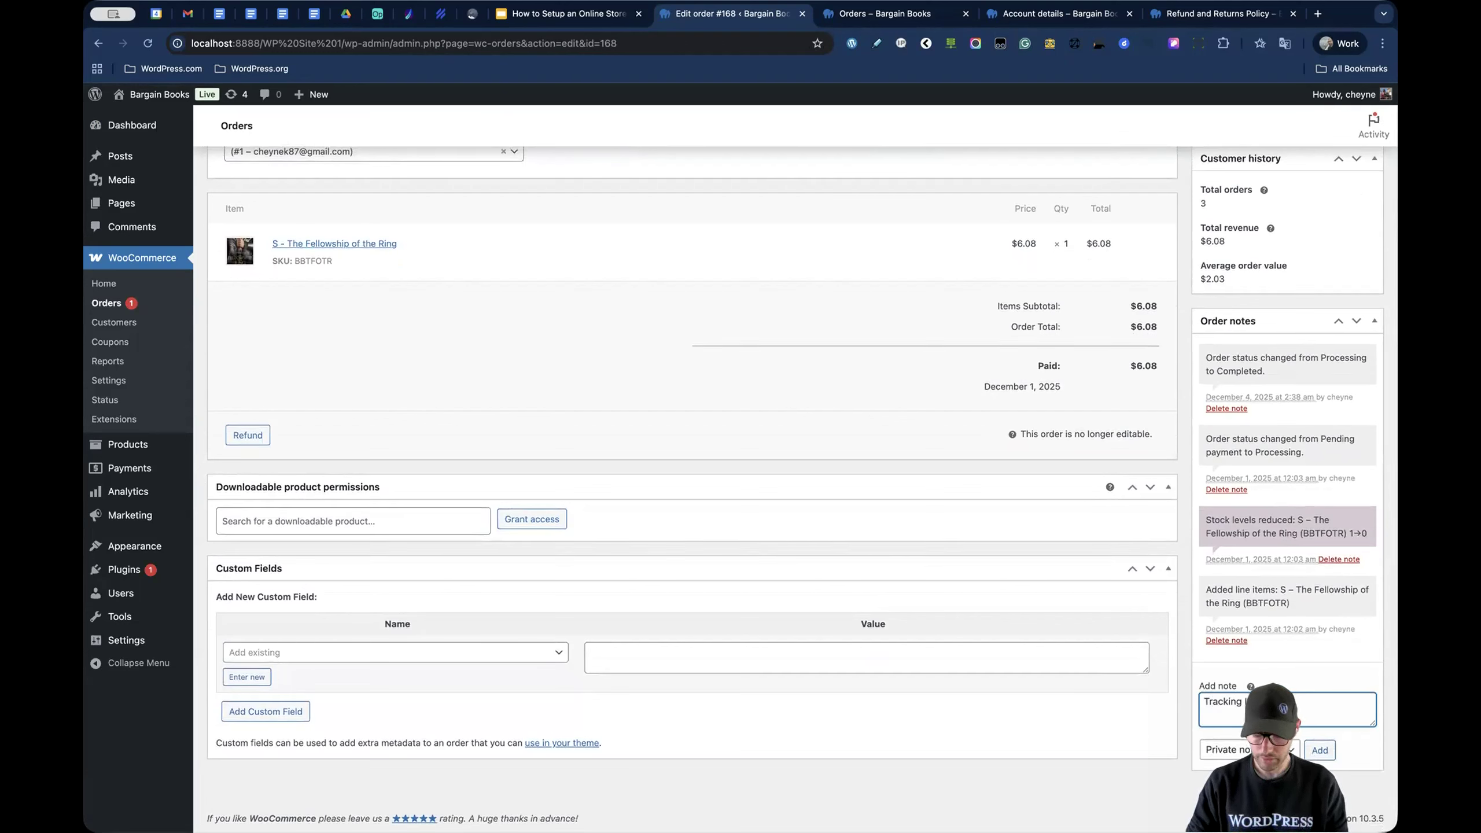
pyautogui.write('ID')
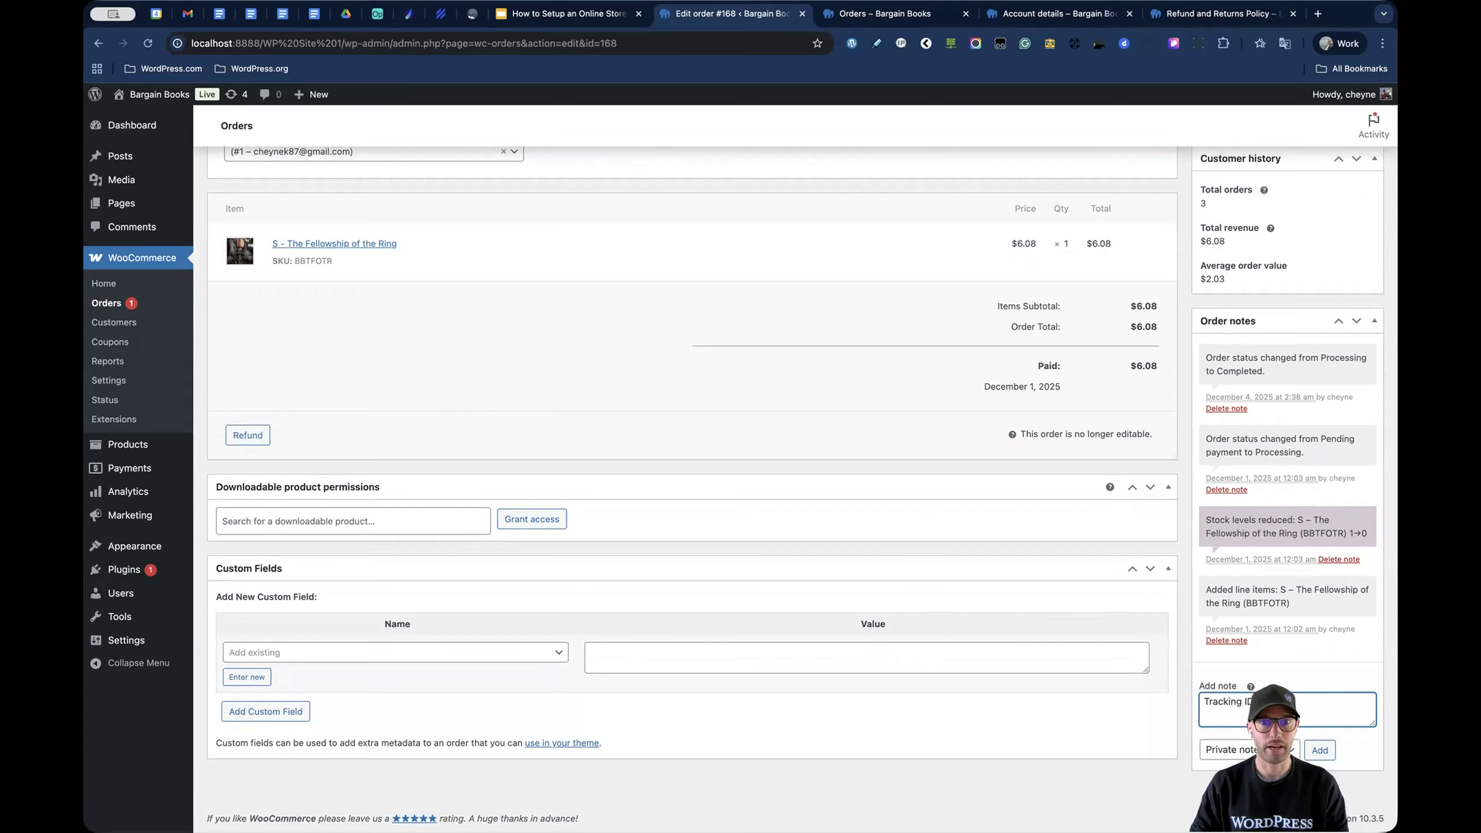
pyautogui.write(':')
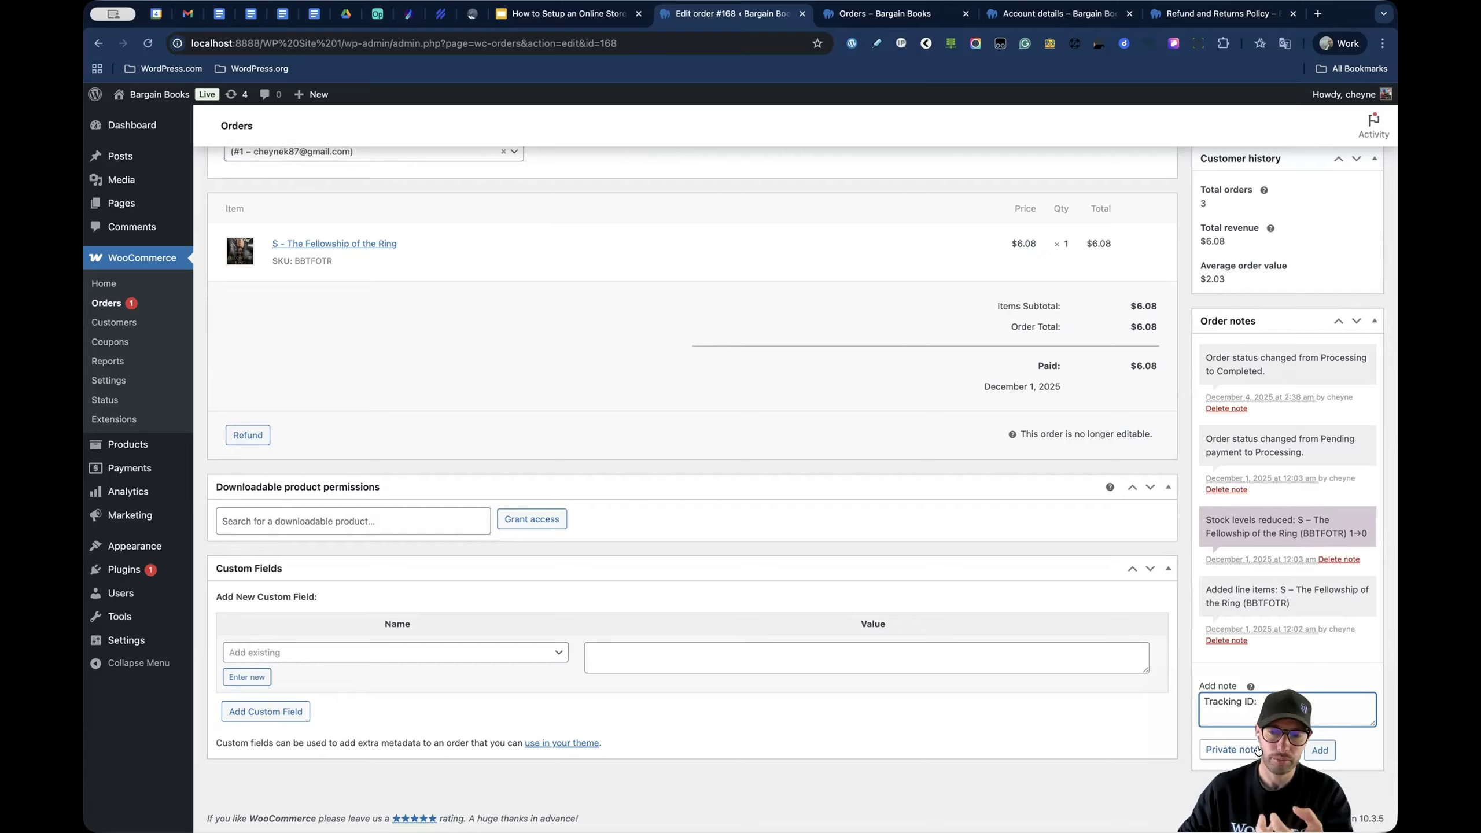
pyautogui.click(1253, 750)
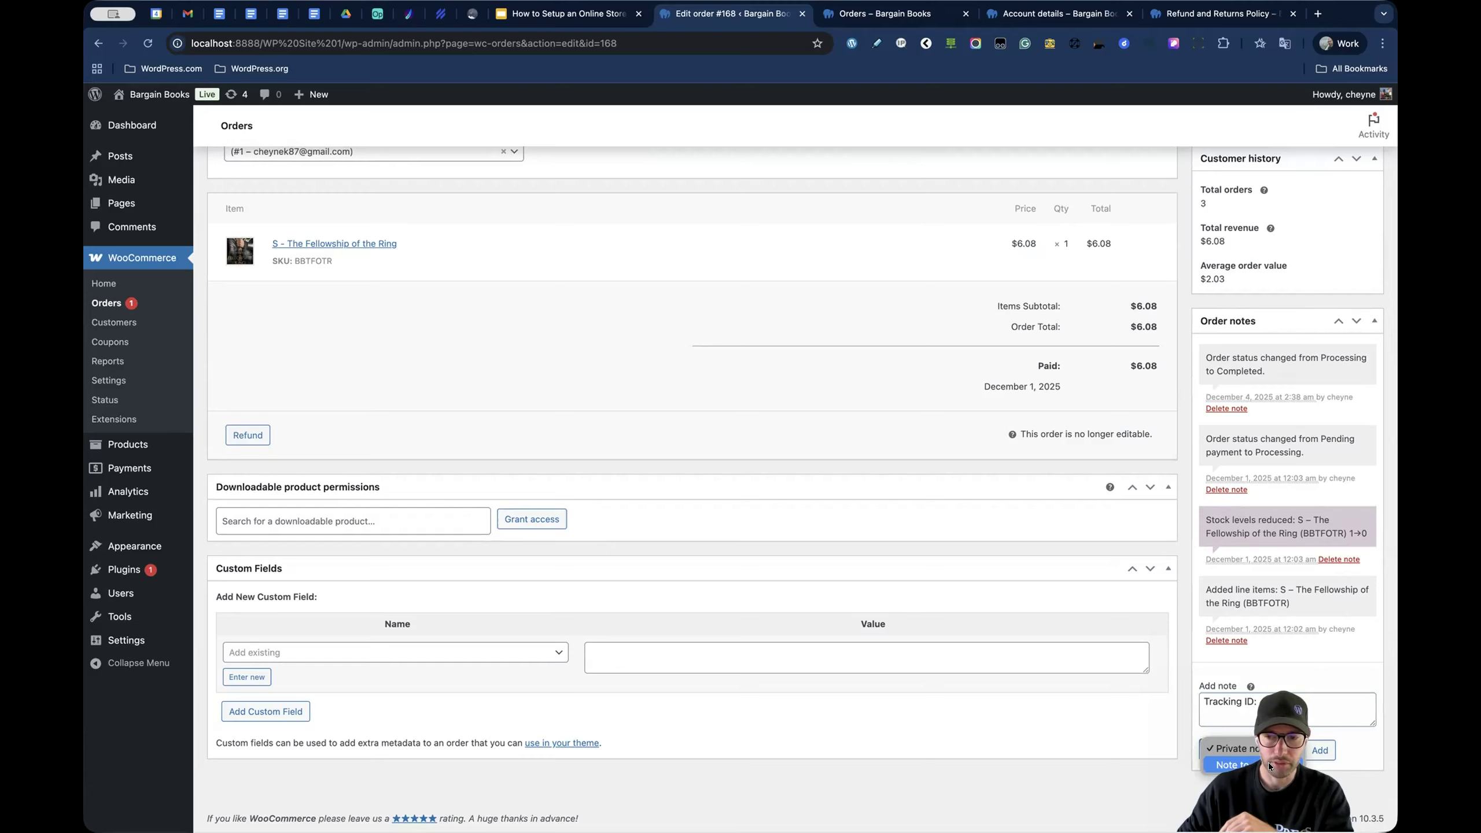
pyautogui.click(1228, 763)
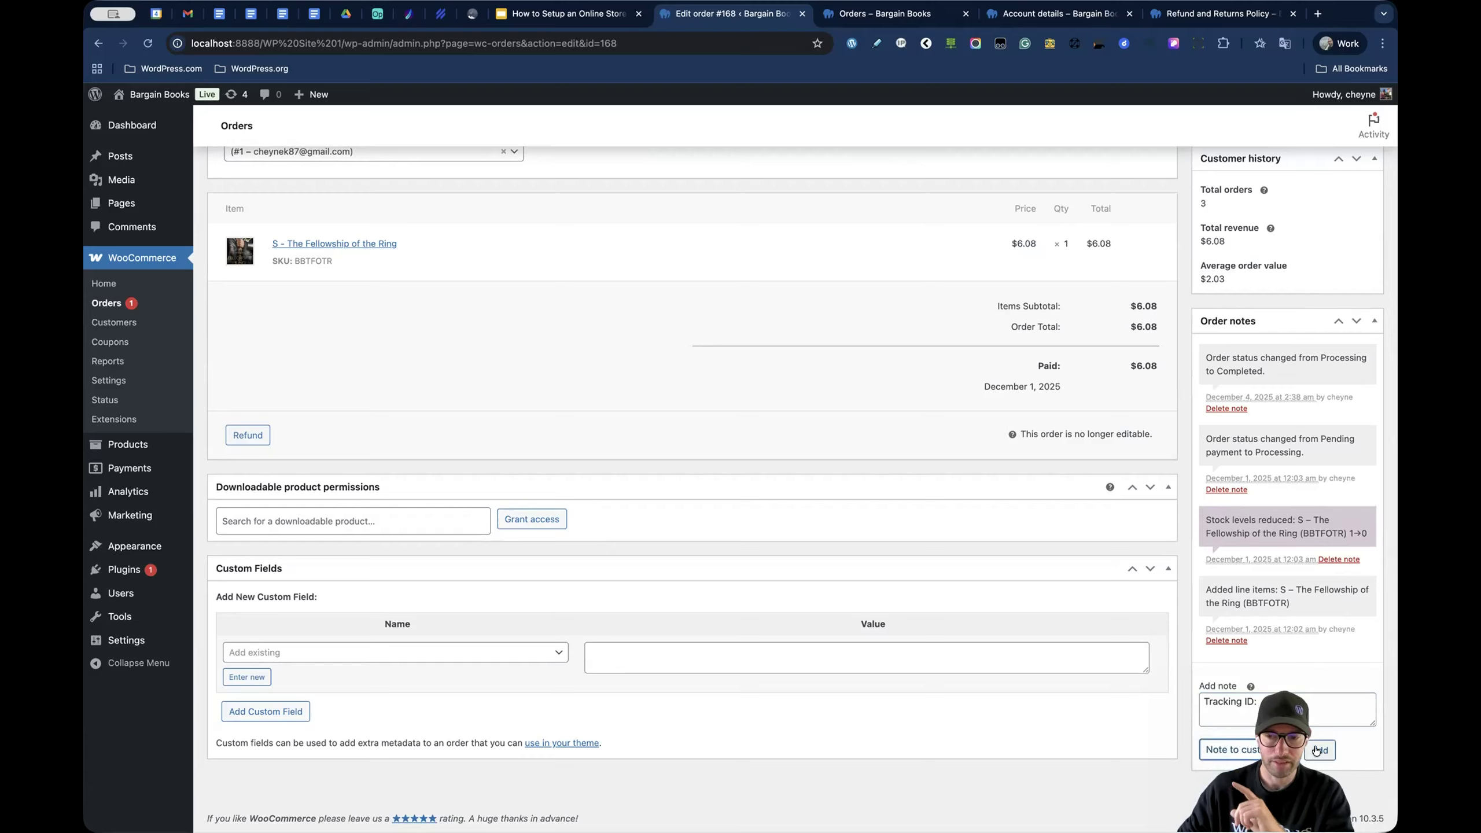
# - Complete the unsent customer note's text as "Tracking ID: 123456789" and select the whole line
pyautogui.click(1283, 702)
pyautogui.write('Tracking ID: 123456789')
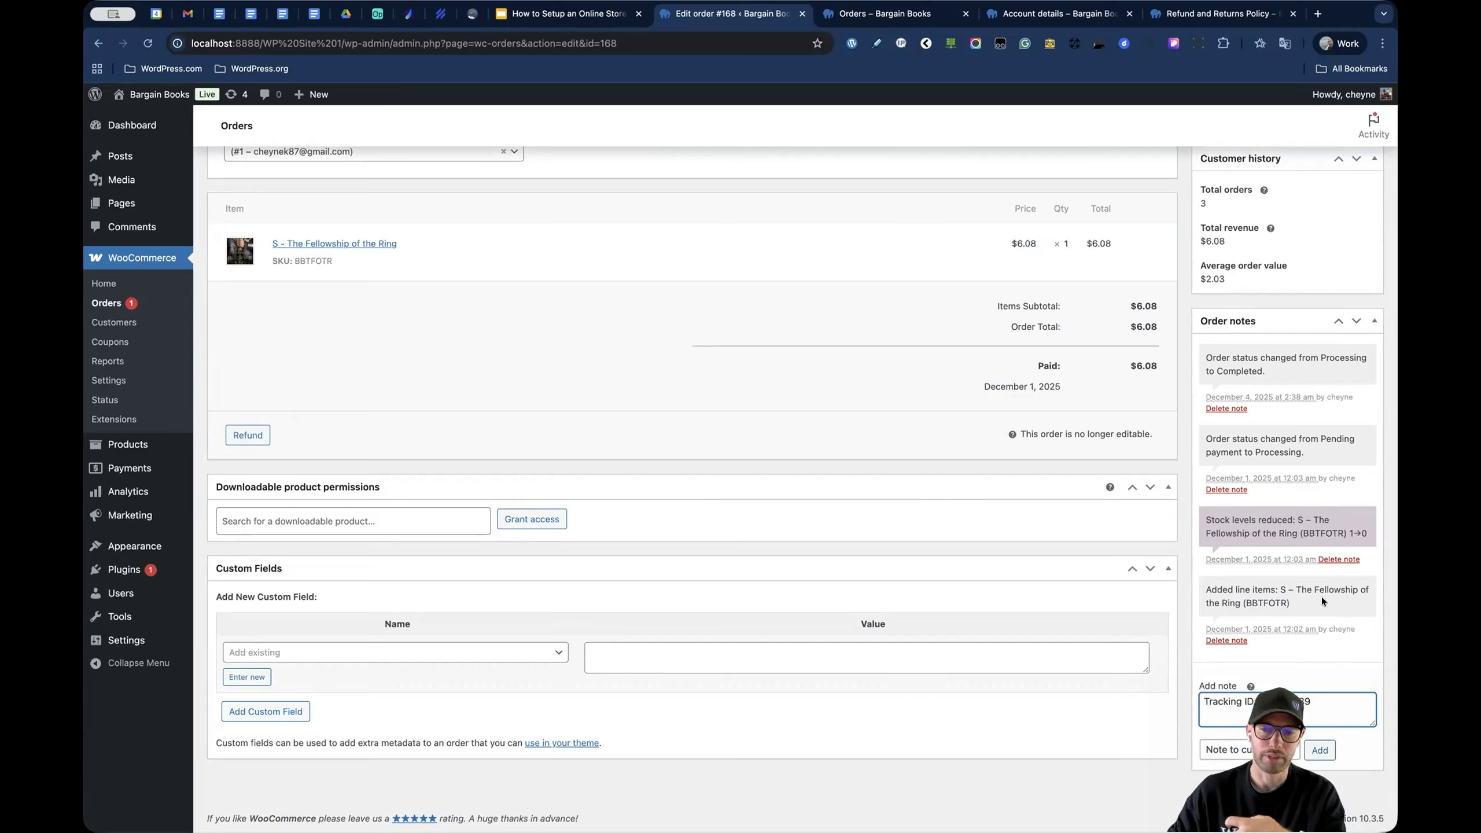
pyautogui.tripleClick(1321, 694)
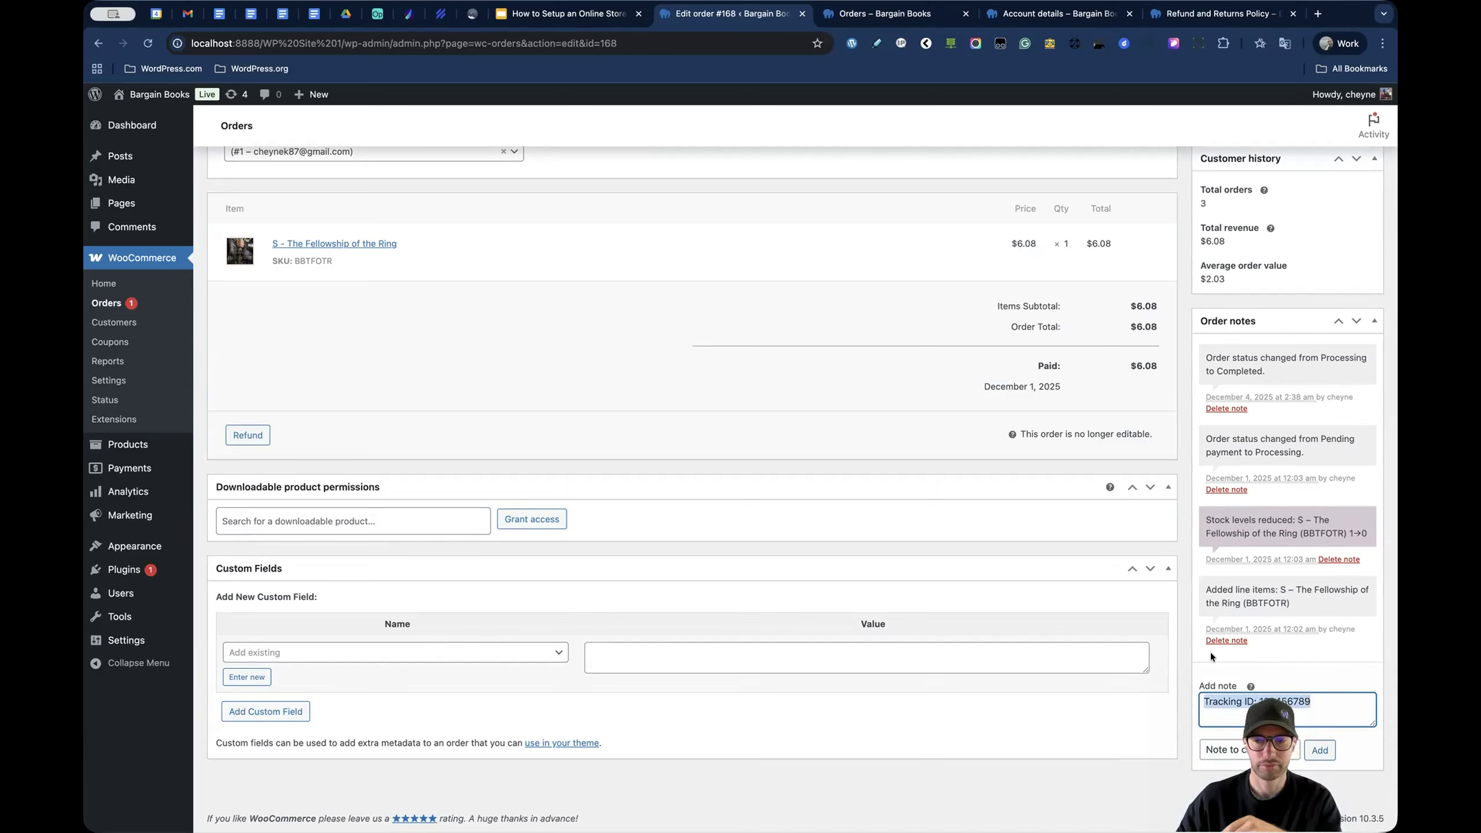
# - Choose Regenerate download permissions as the order action without running it
pyautogui.click(1185, 633)
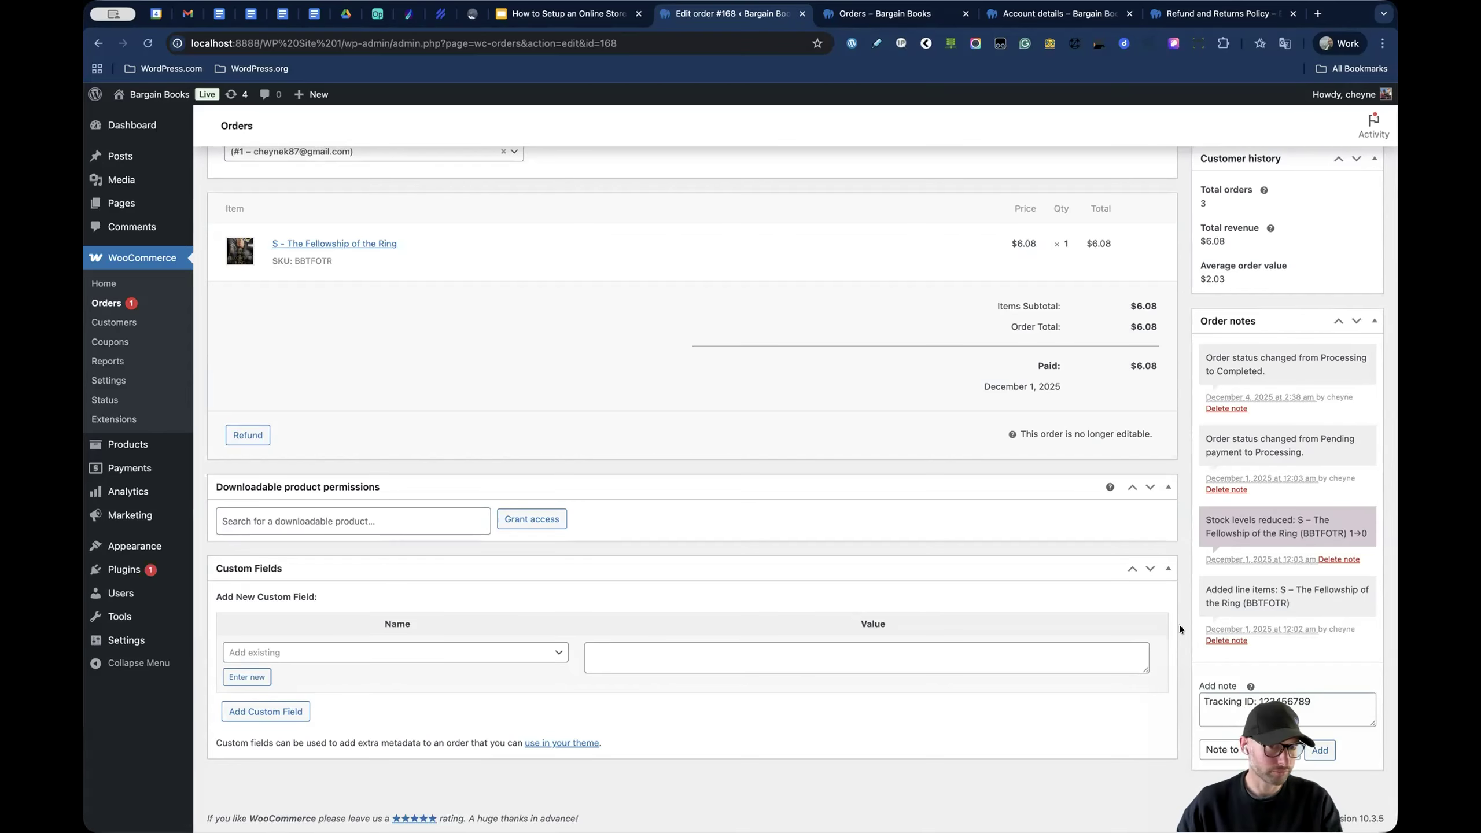
pyautogui.scroll(5, 1168, 604)
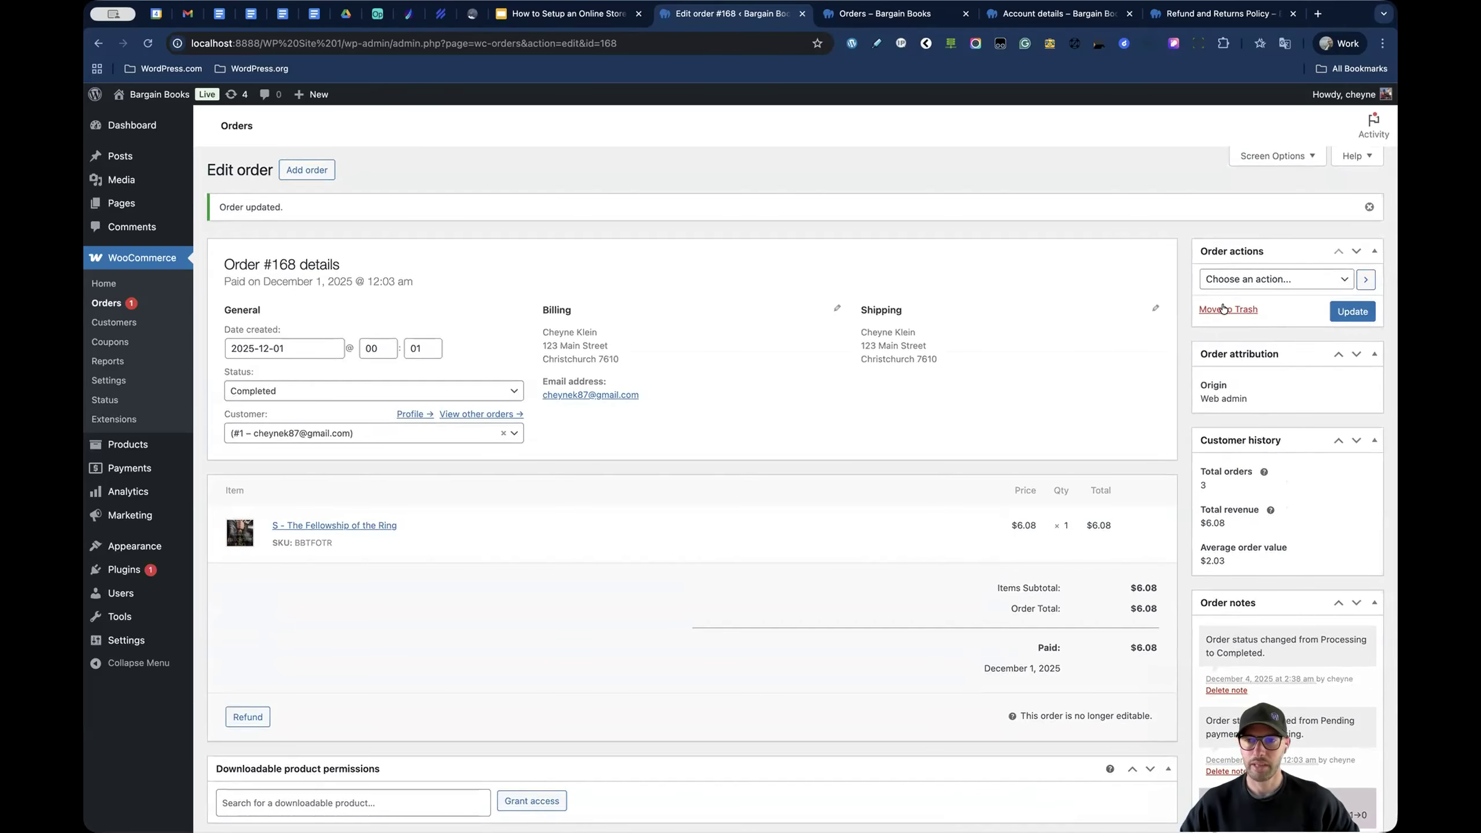
pyautogui.click(1264, 279)
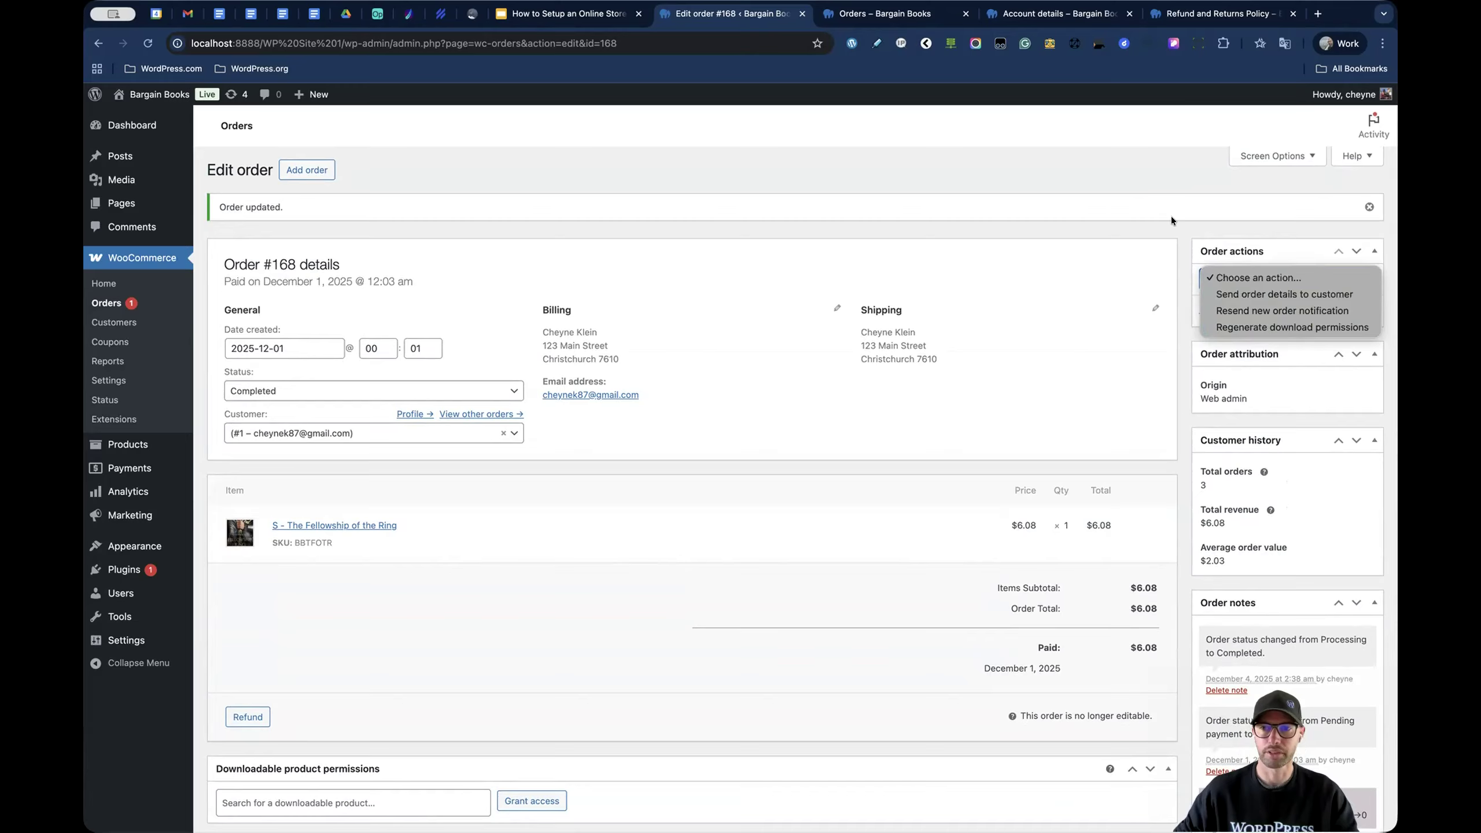
pyautogui.click(1261, 324)
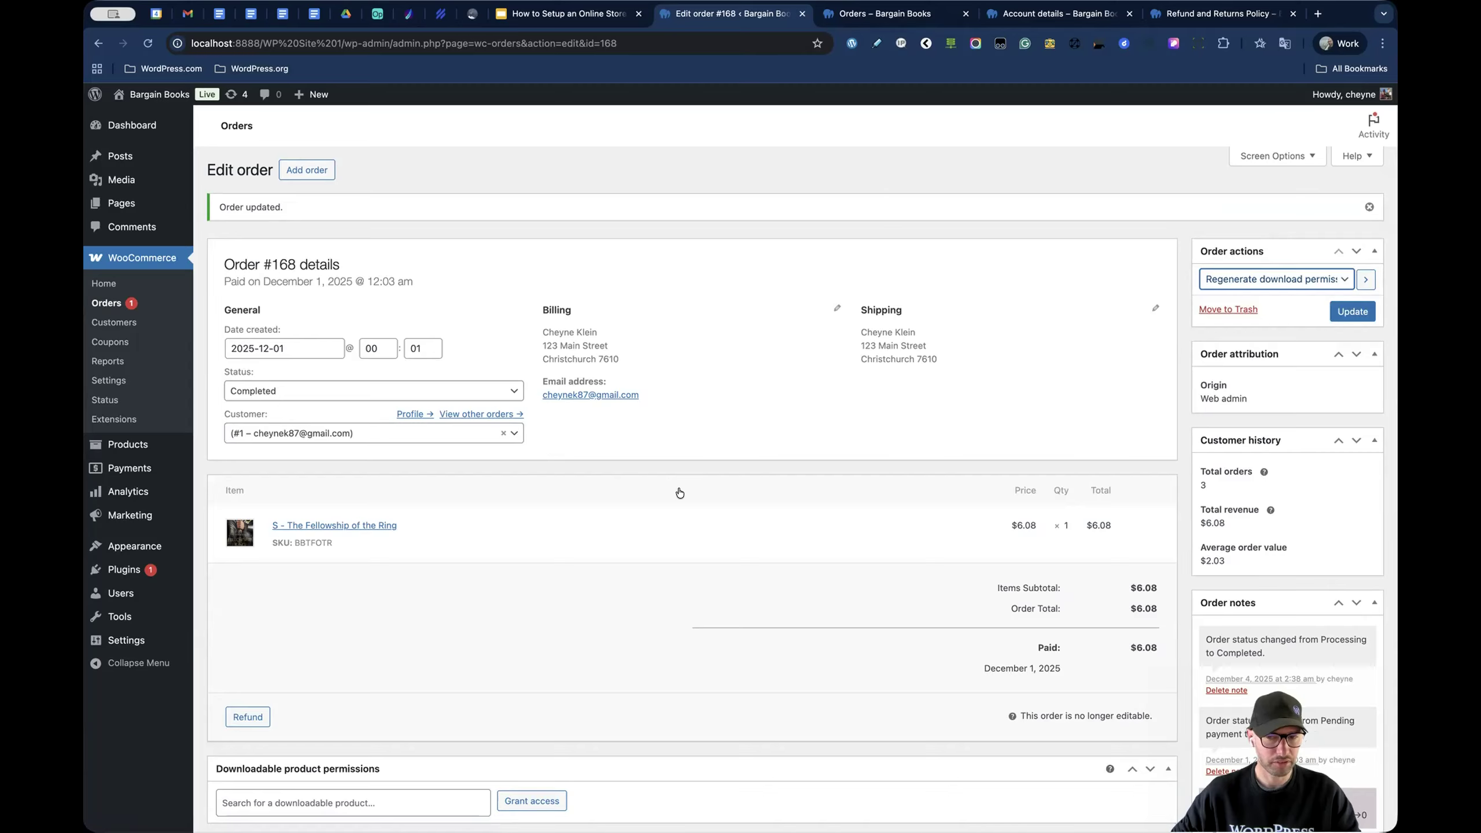
pyautogui.scroll(-2, 679, 492)
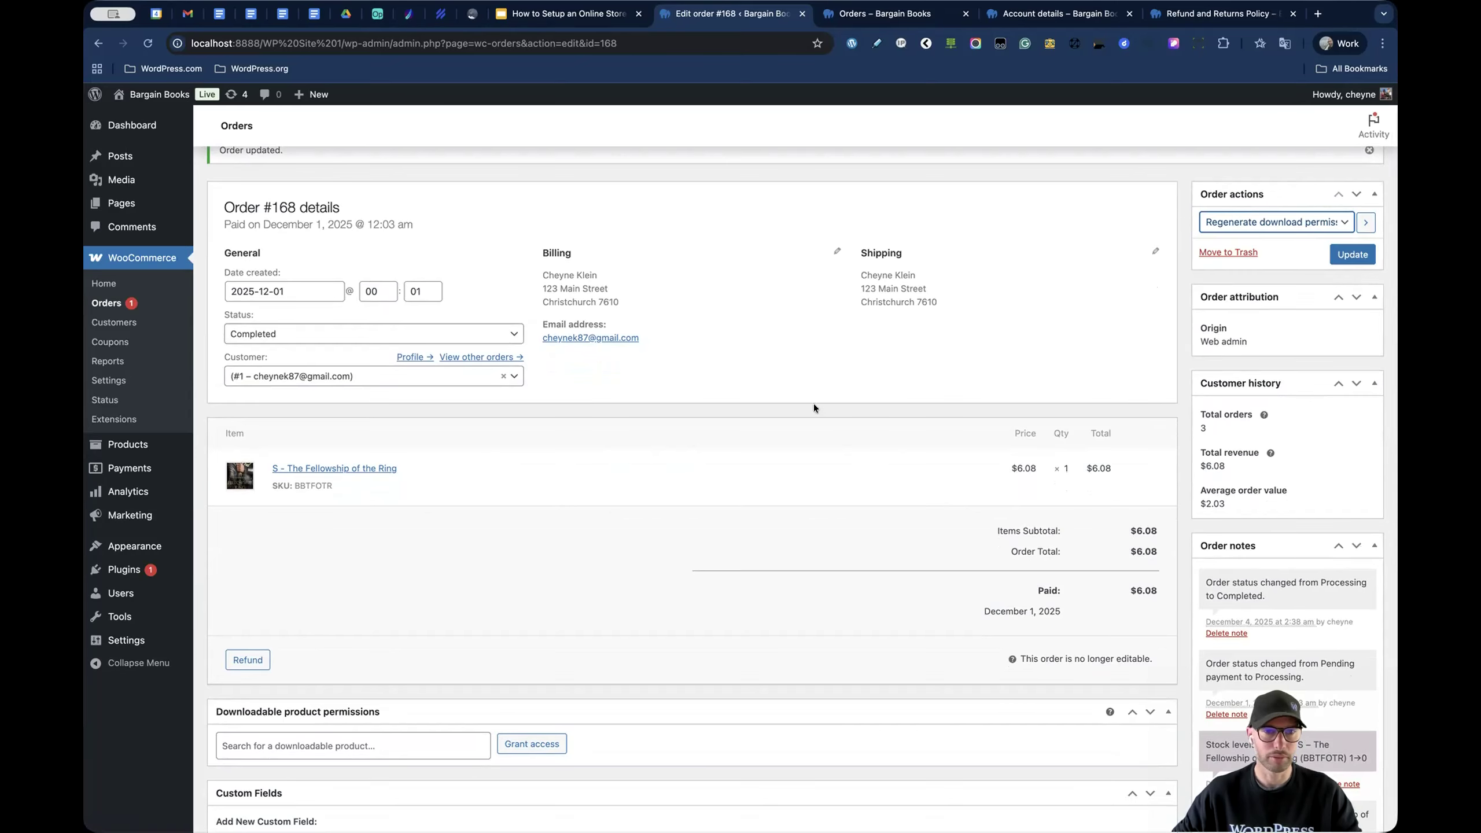
pyautogui.scroll(2, 839, 350)
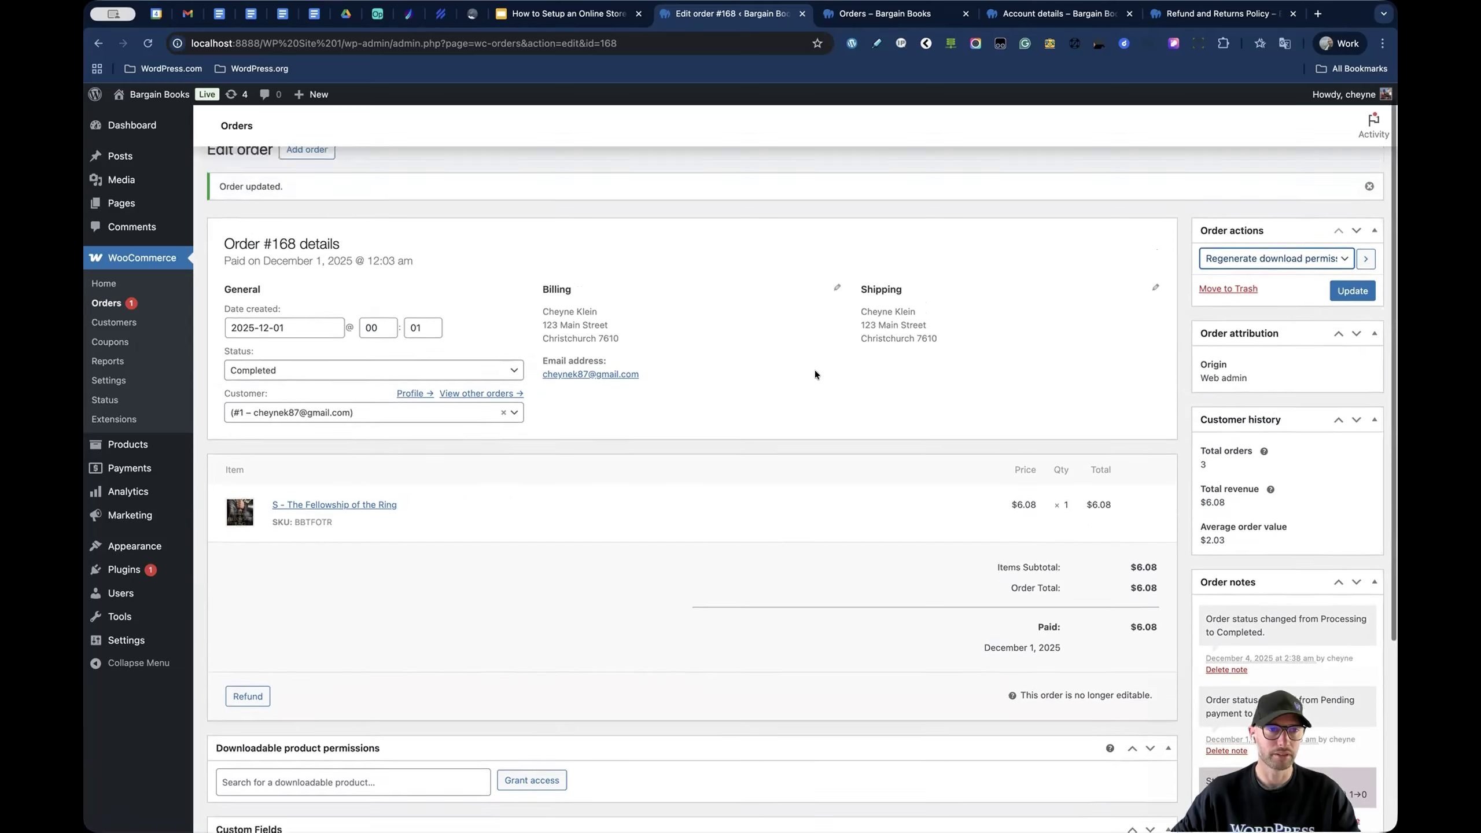
# - Open the Nov 30, 2025 pending-payment order and review its customer details, item, flat-rate shipping, totals and order notes
pyautogui.click(106, 303)
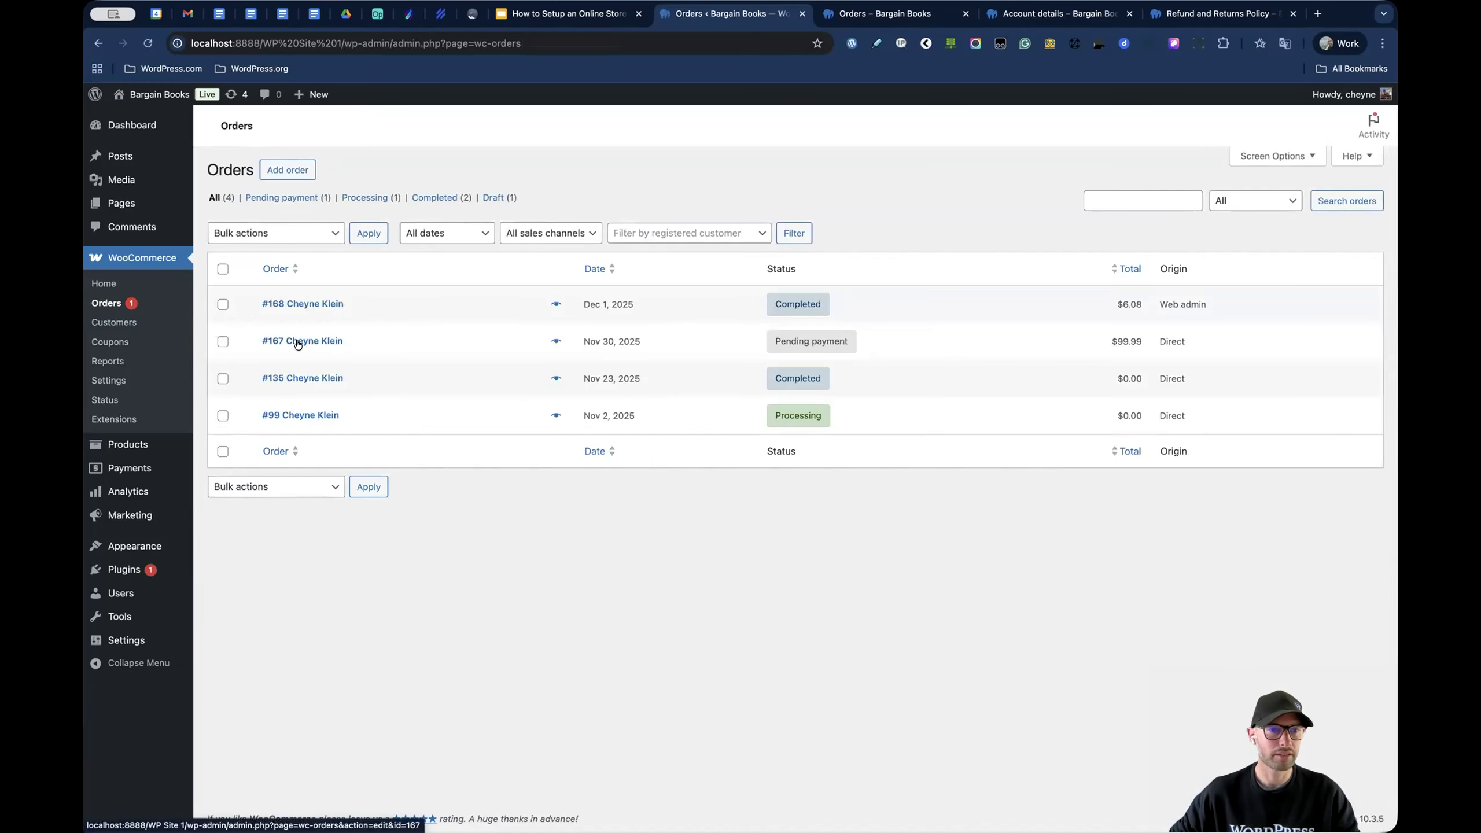
pyautogui.click(298, 341)
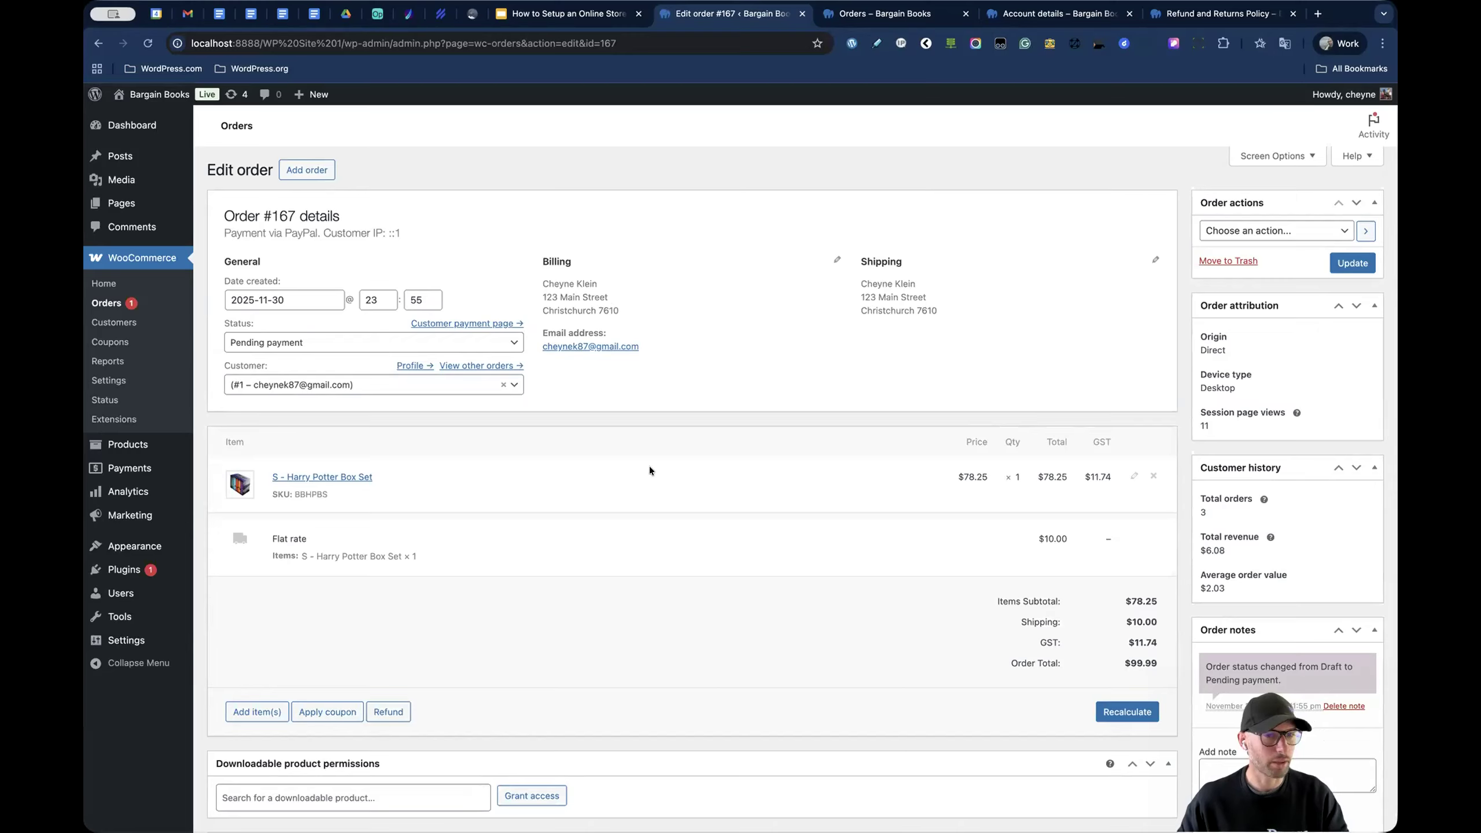
pyautogui.scroll(-2, 650, 468)
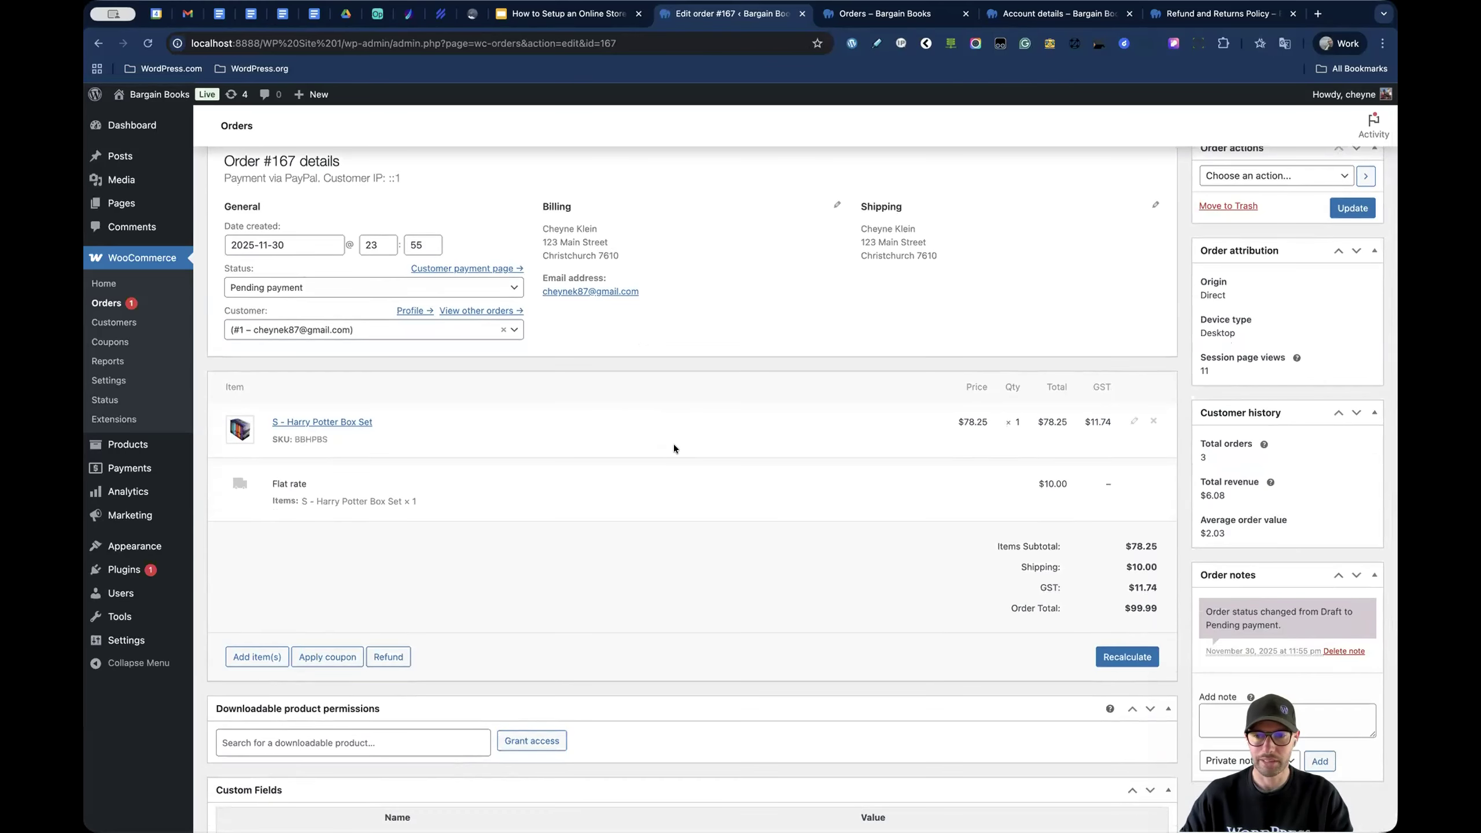
pyautogui.scroll(2, 673, 448)
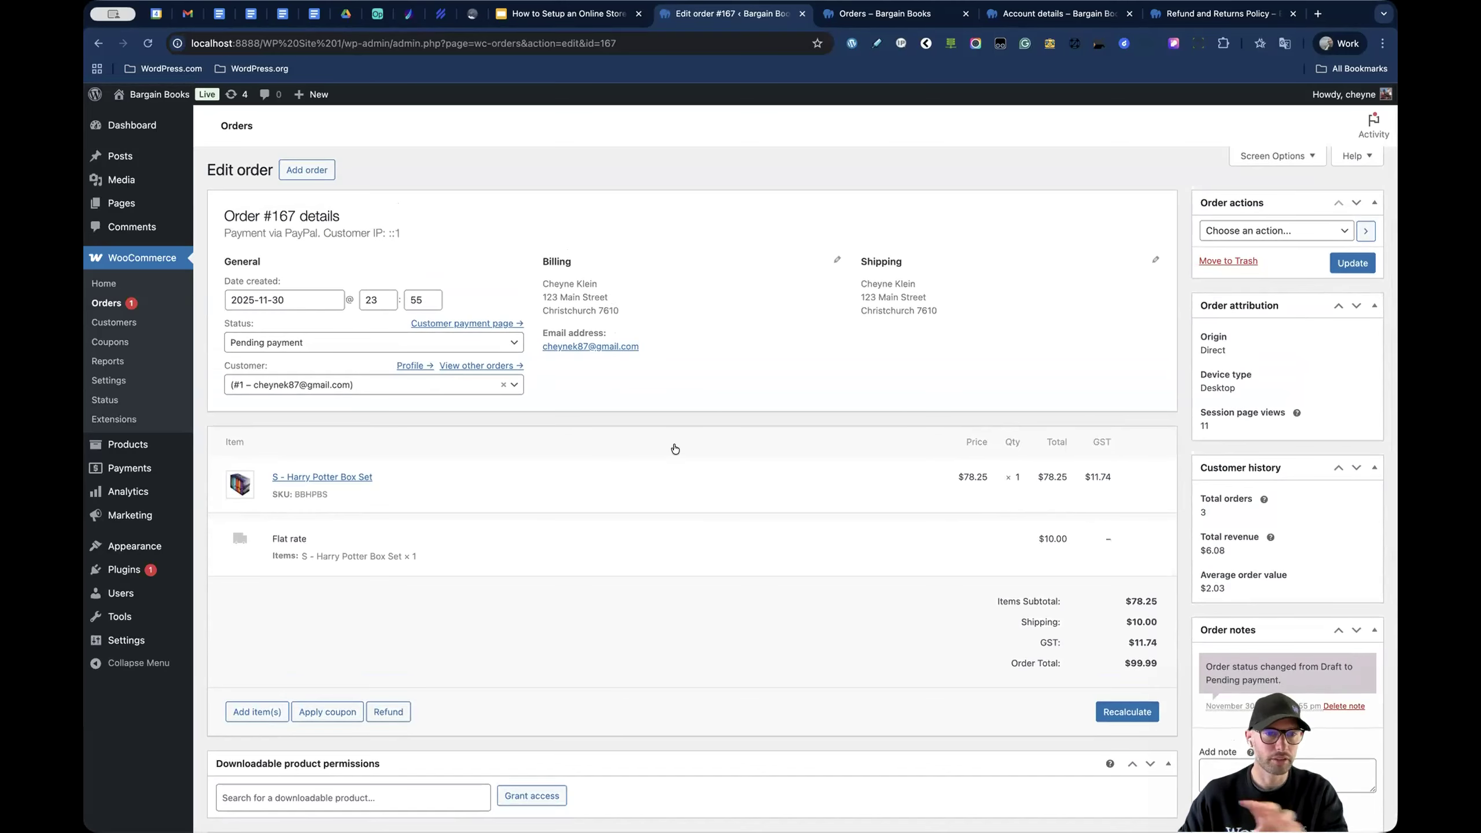
pyautogui.scroll(-1, 675, 448)
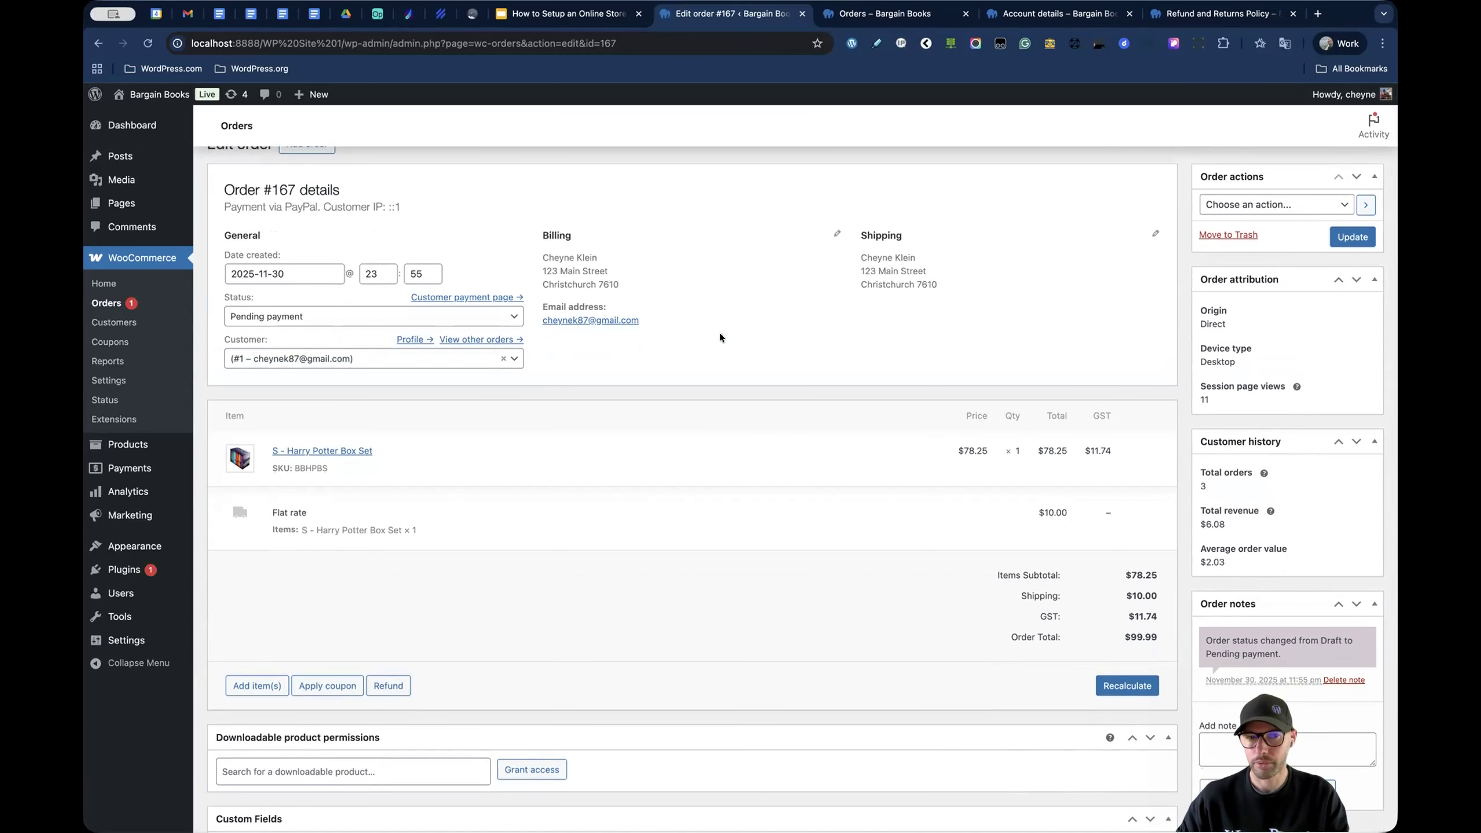
pyautogui.scroll(-2, 719, 333)
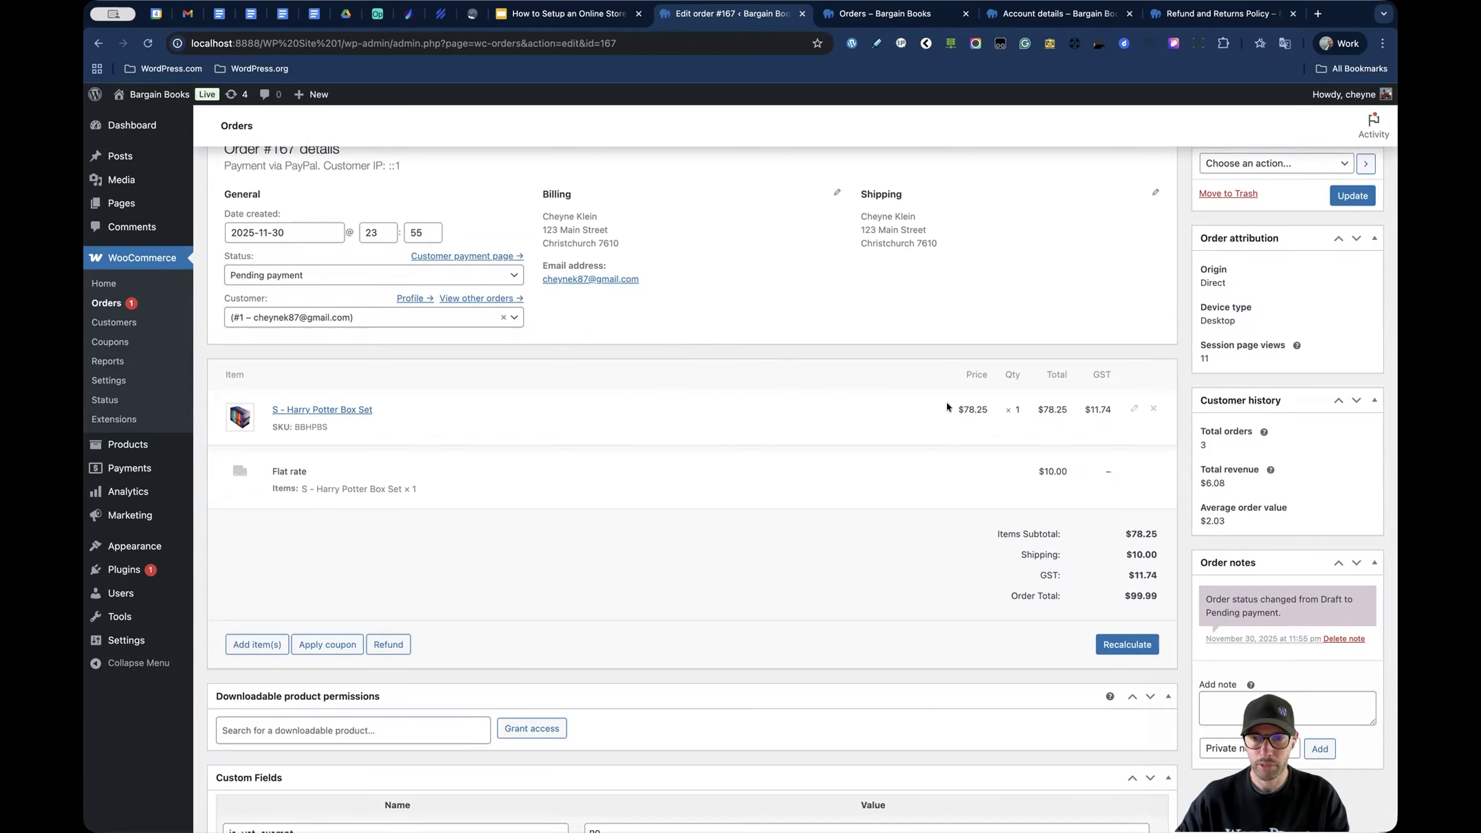
pyautogui.moveTo(1066, 470); pyautogui.dragTo(1040, 469)
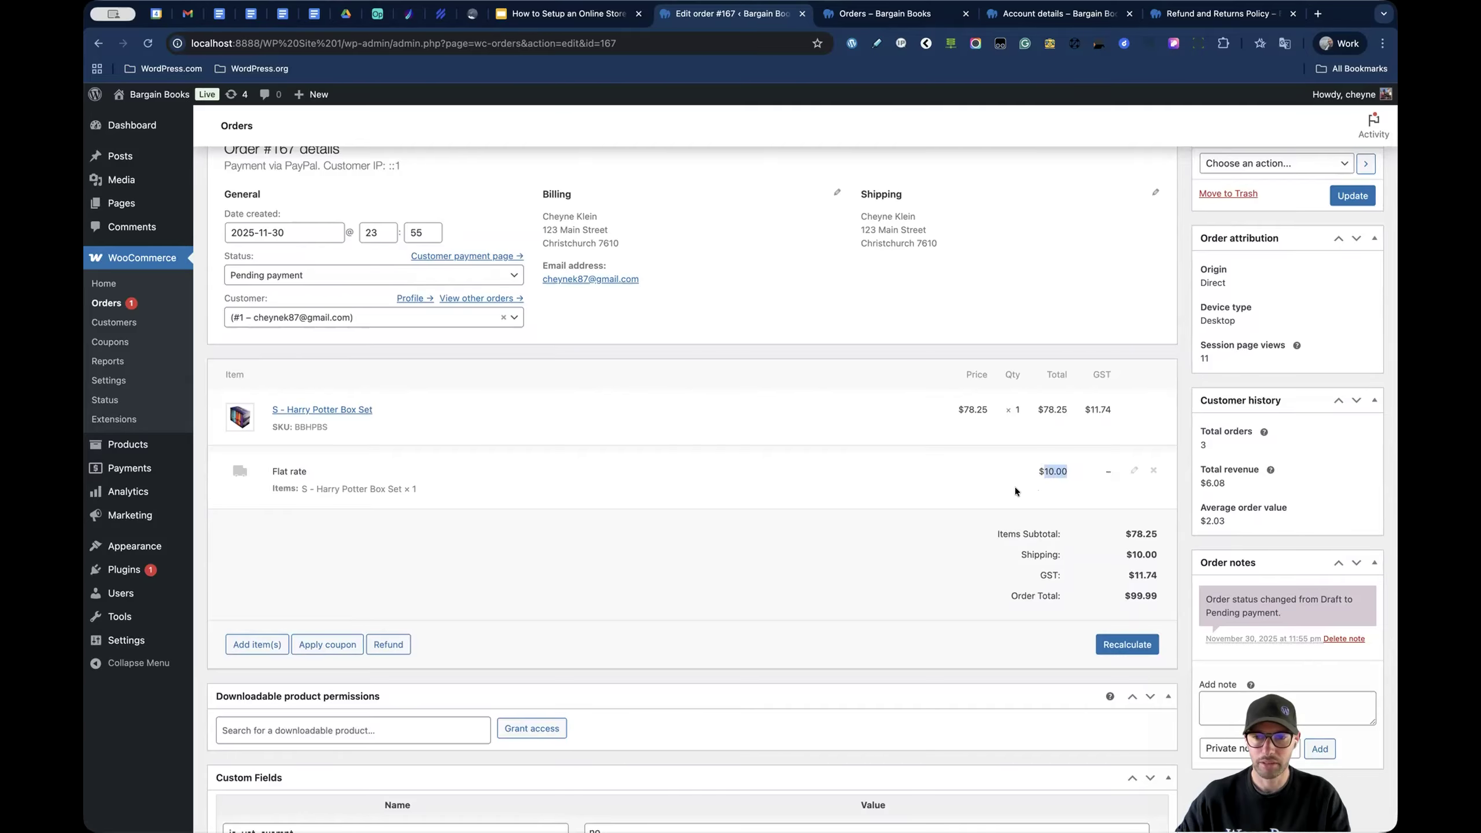
pyautogui.scroll(-1, 1013, 489)
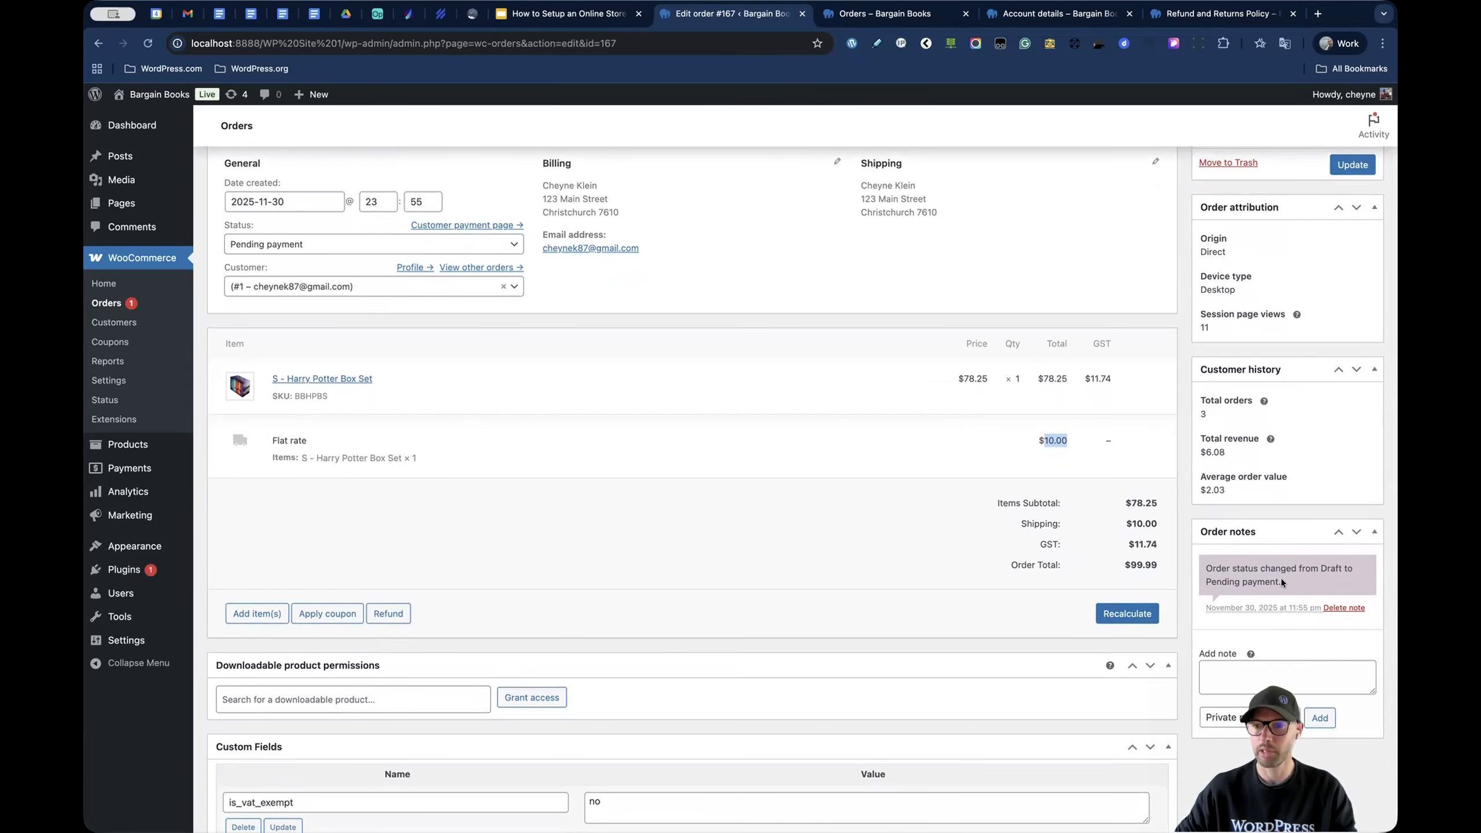
pyautogui.scroll(3, 745, 565)
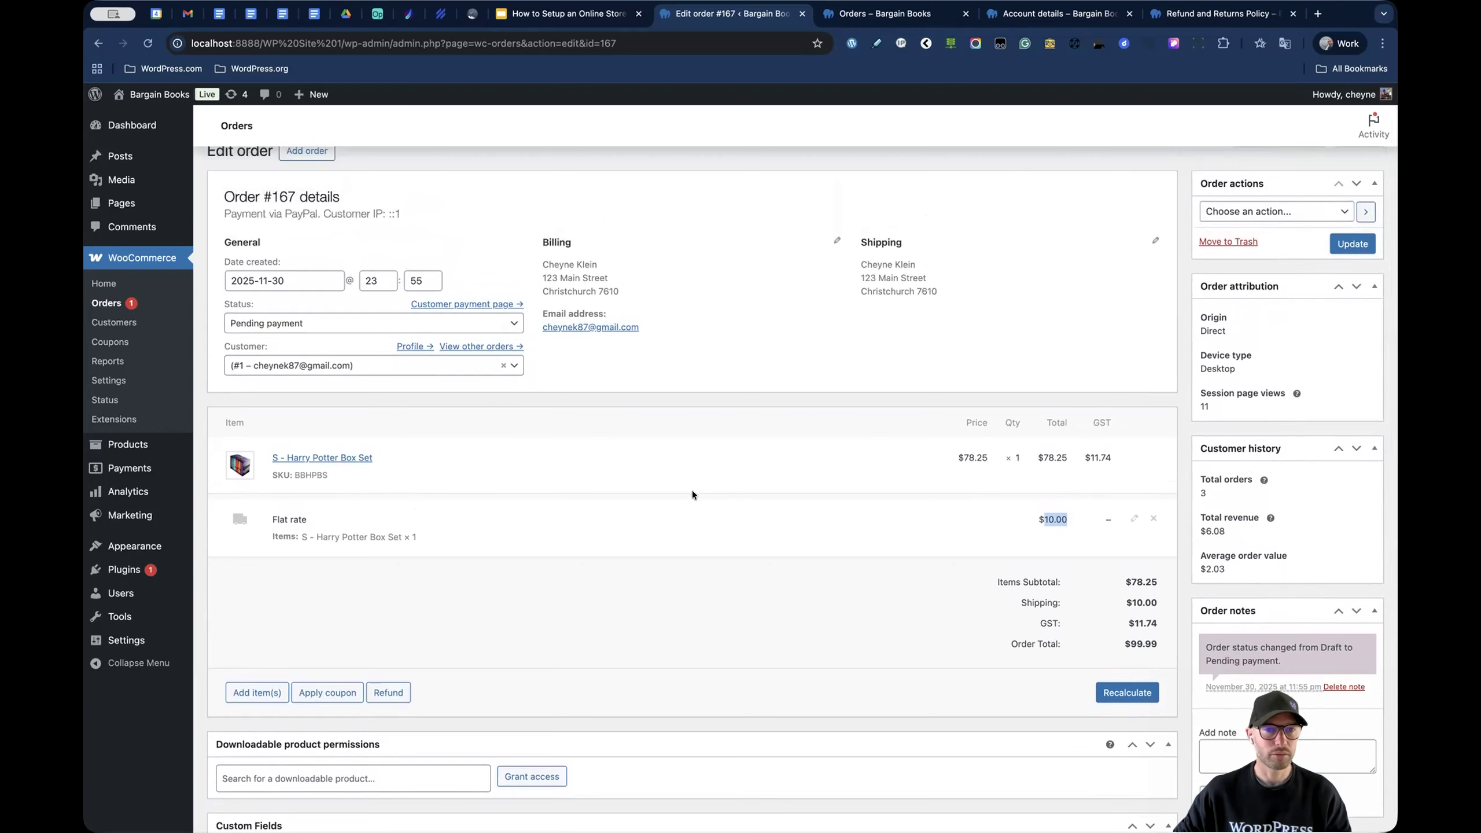
pyautogui.scroll(1, 691, 488)
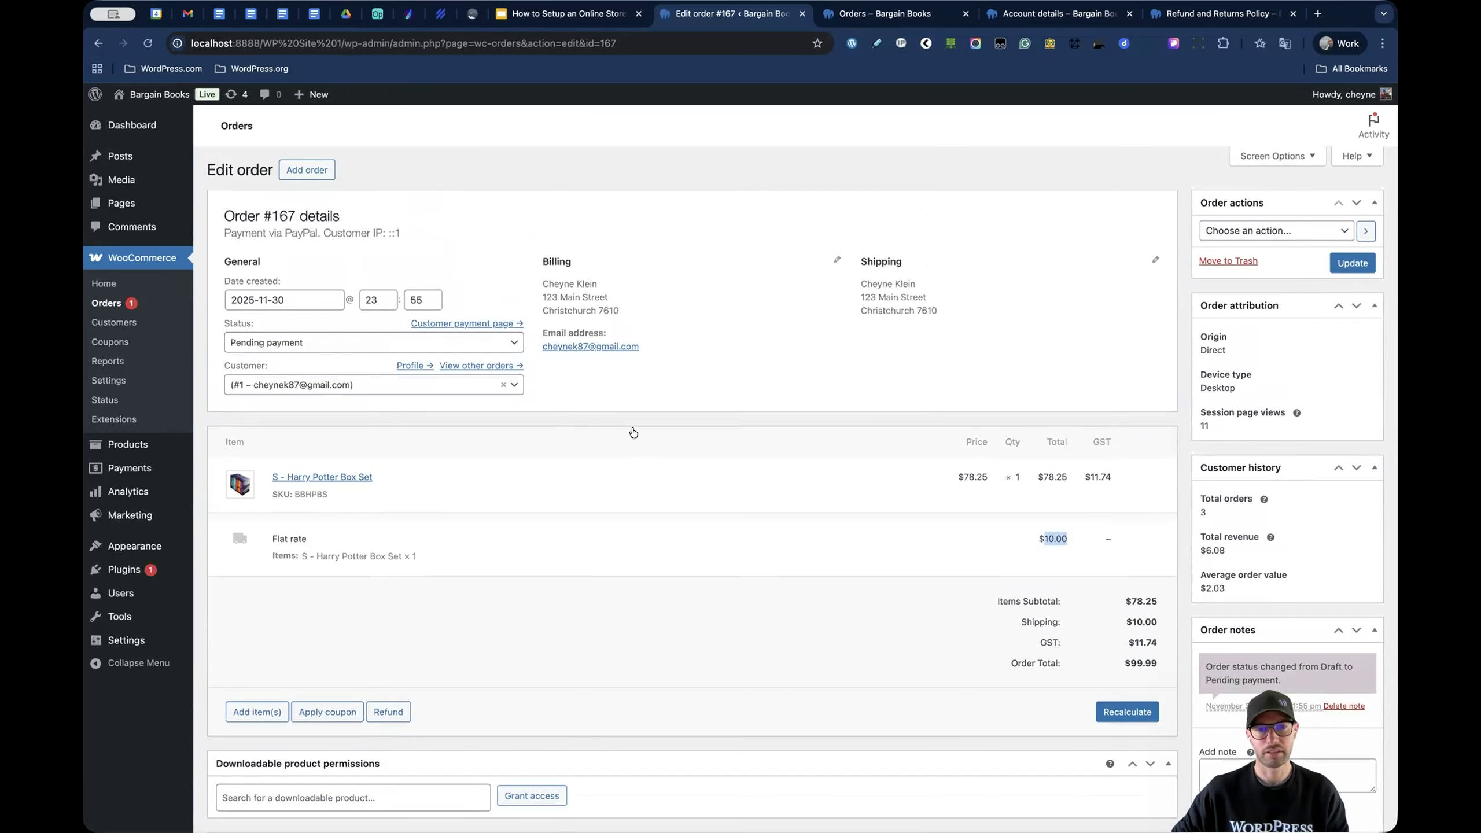
# - Open the order's customer payment page and review its order summary, payment methods and terms section
pyautogui.click(470, 324)
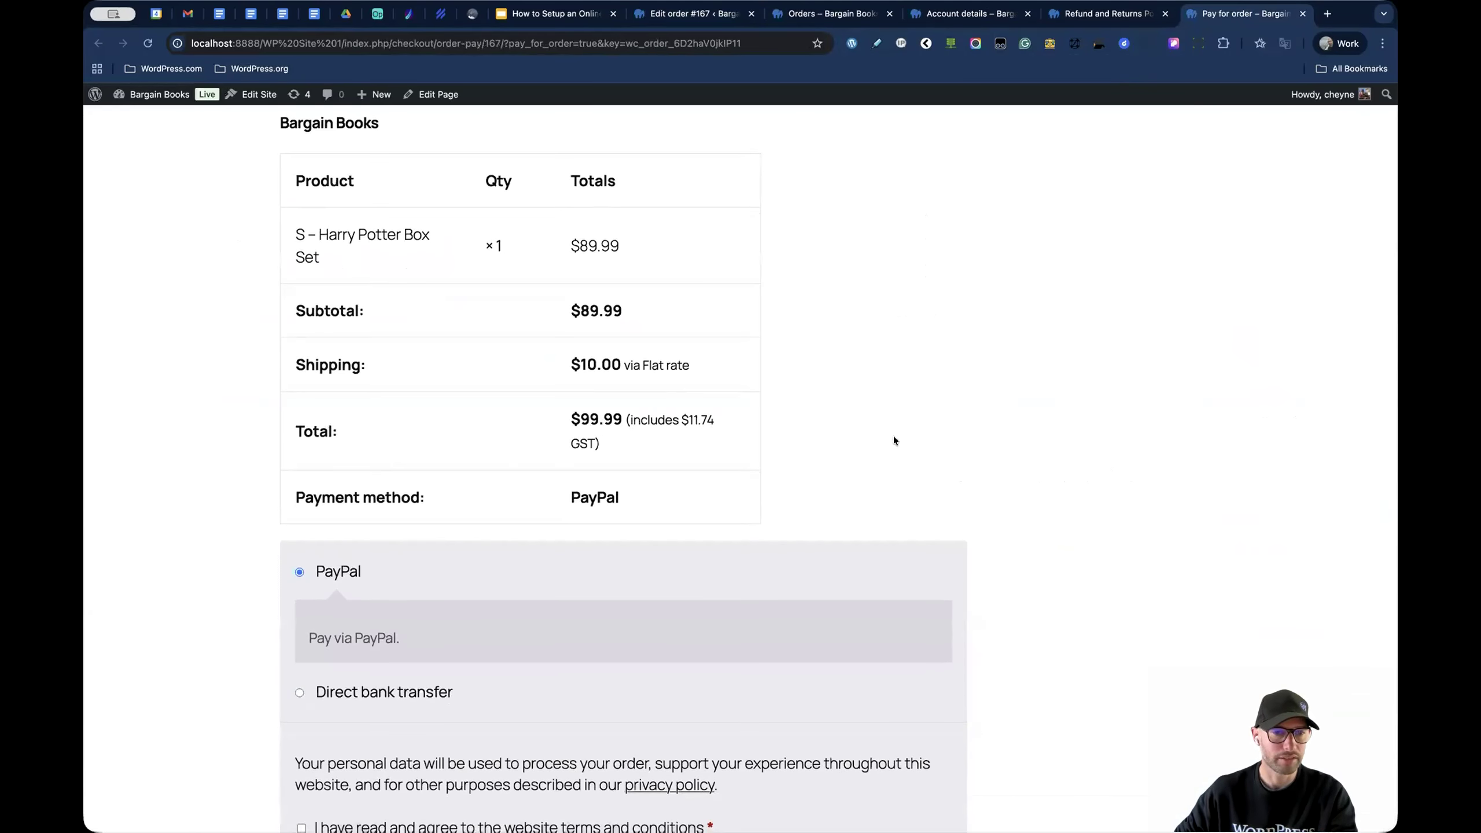
pyautogui.scroll(-2, 894, 438)
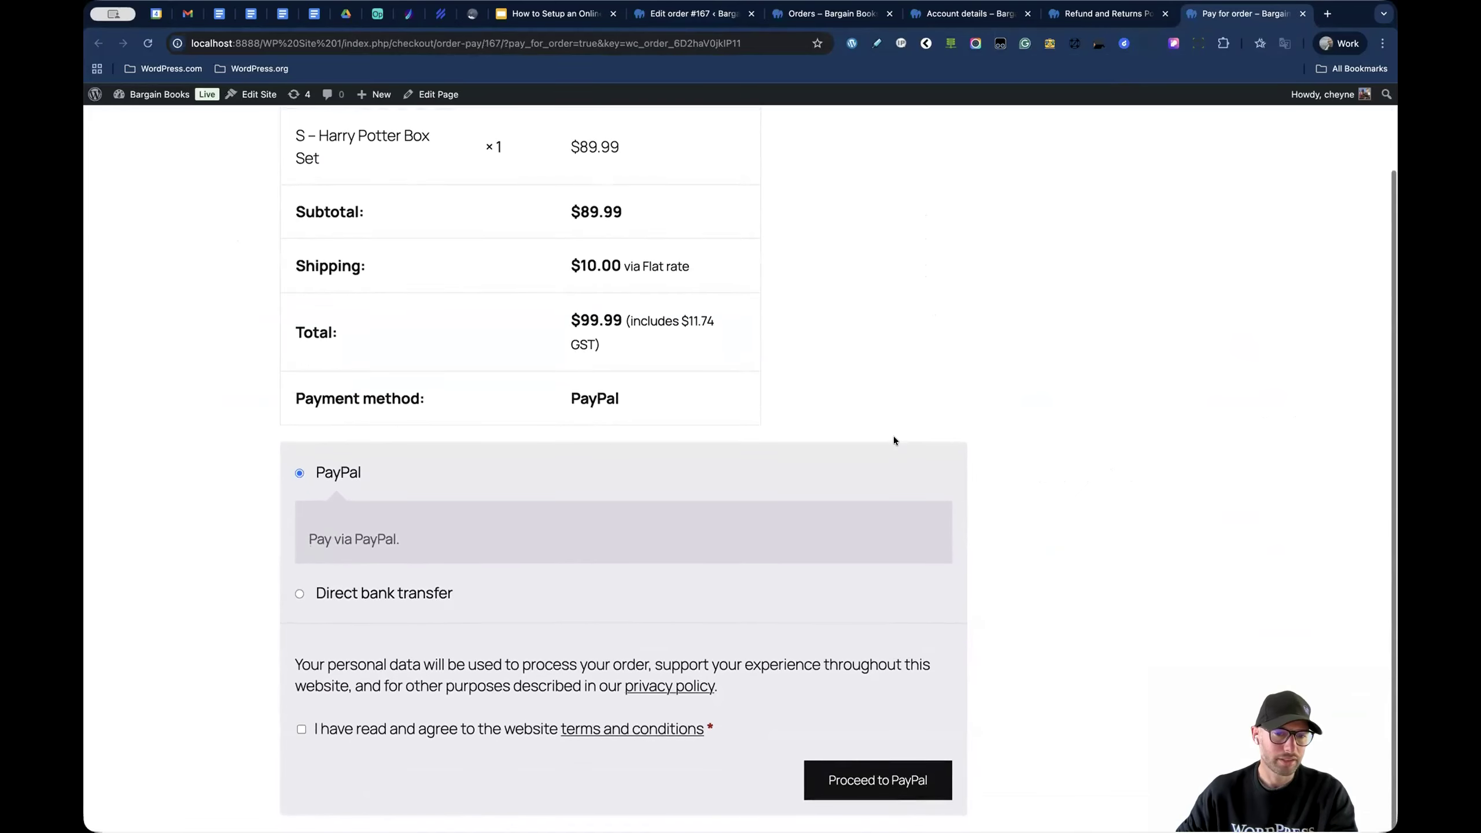
pyautogui.scroll(2, 893, 439)
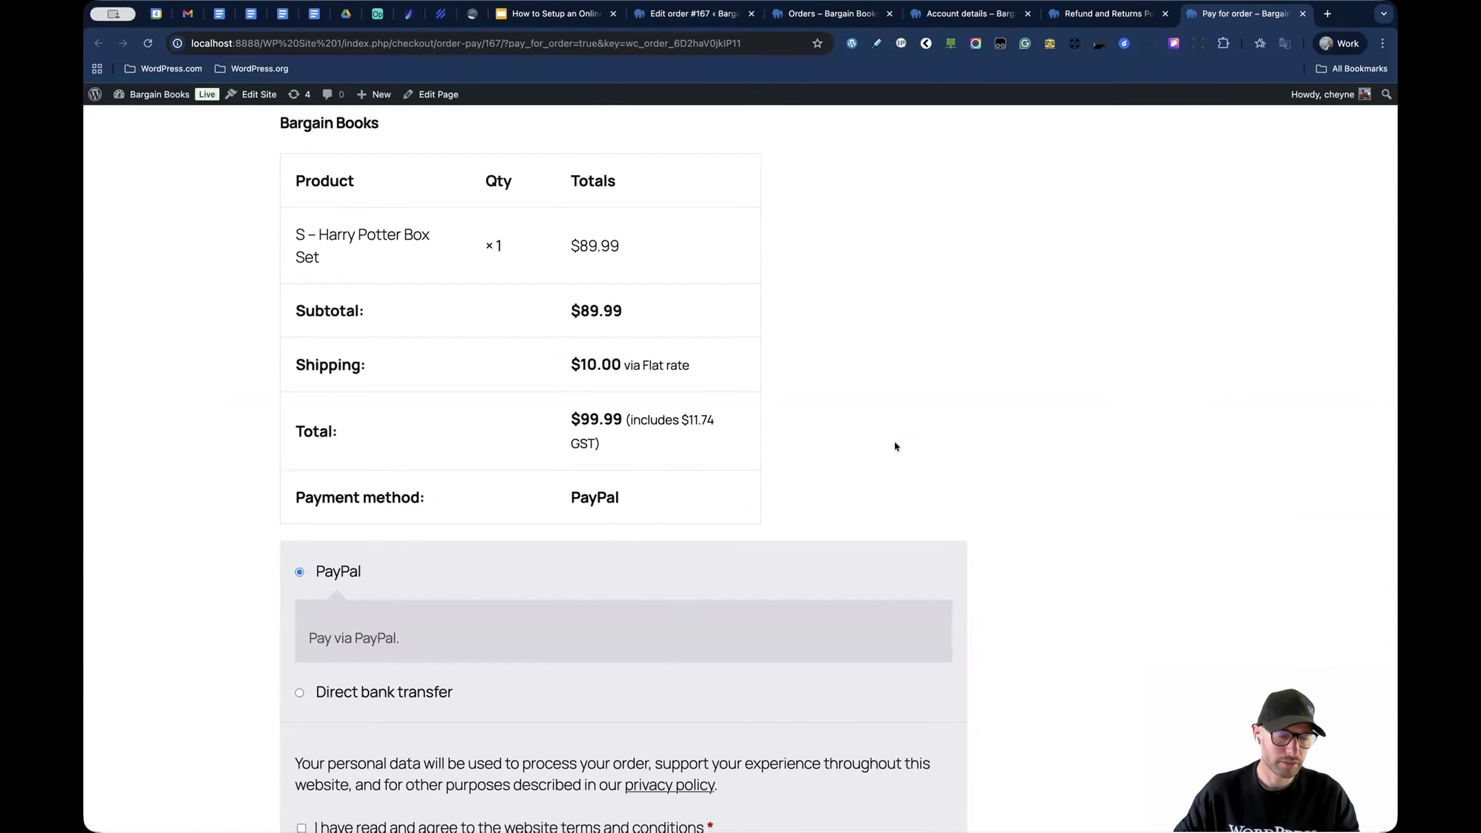
pyautogui.scroll(-1, 895, 445)
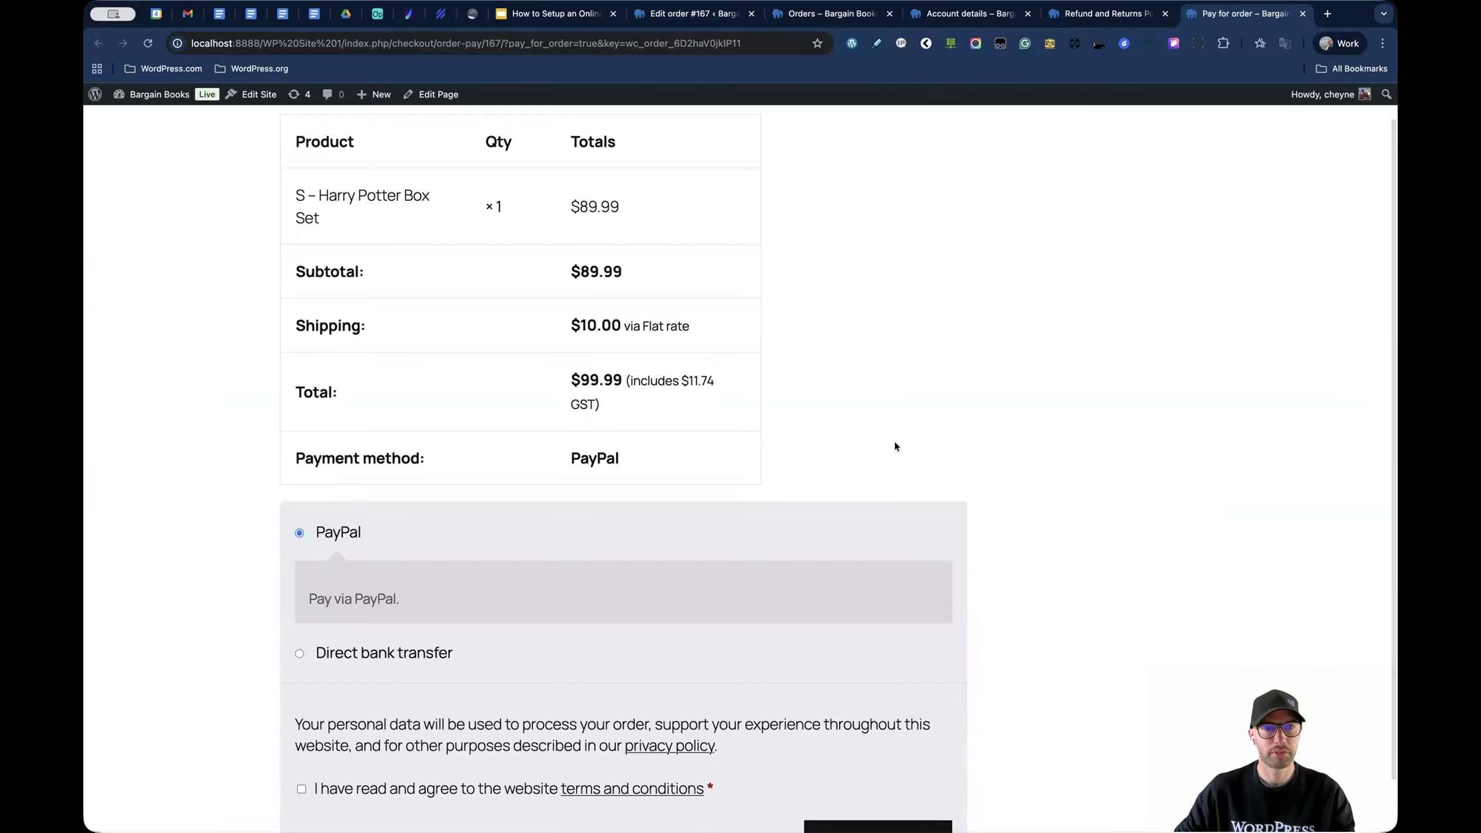
pyautogui.scroll(1, 895, 444)
pyautogui.scroll(-3, 895, 446)
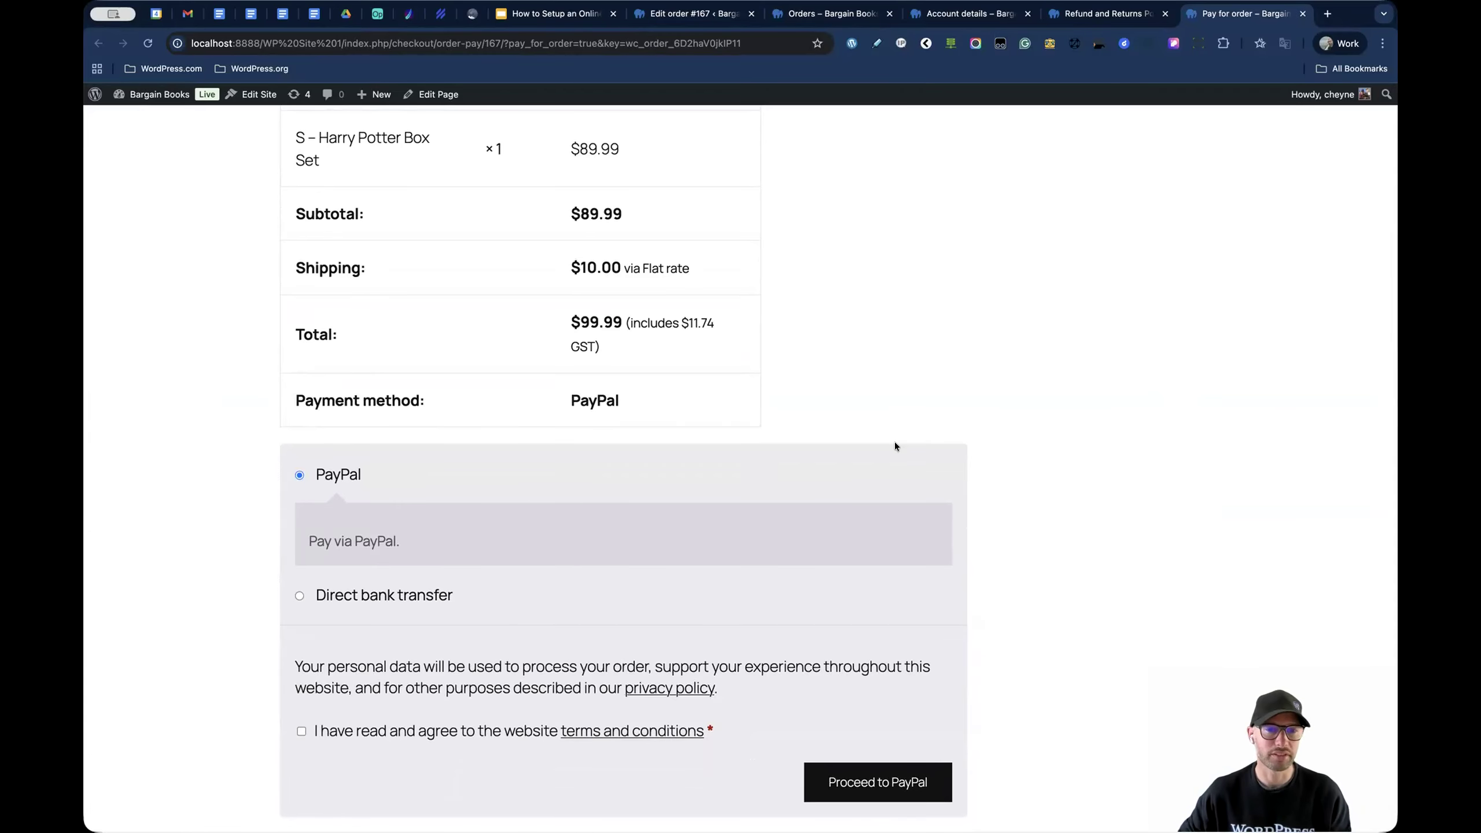
# - Copy the payment page's URL and set the pending order's new note type to Note to customer
pyautogui.click(759, 44)
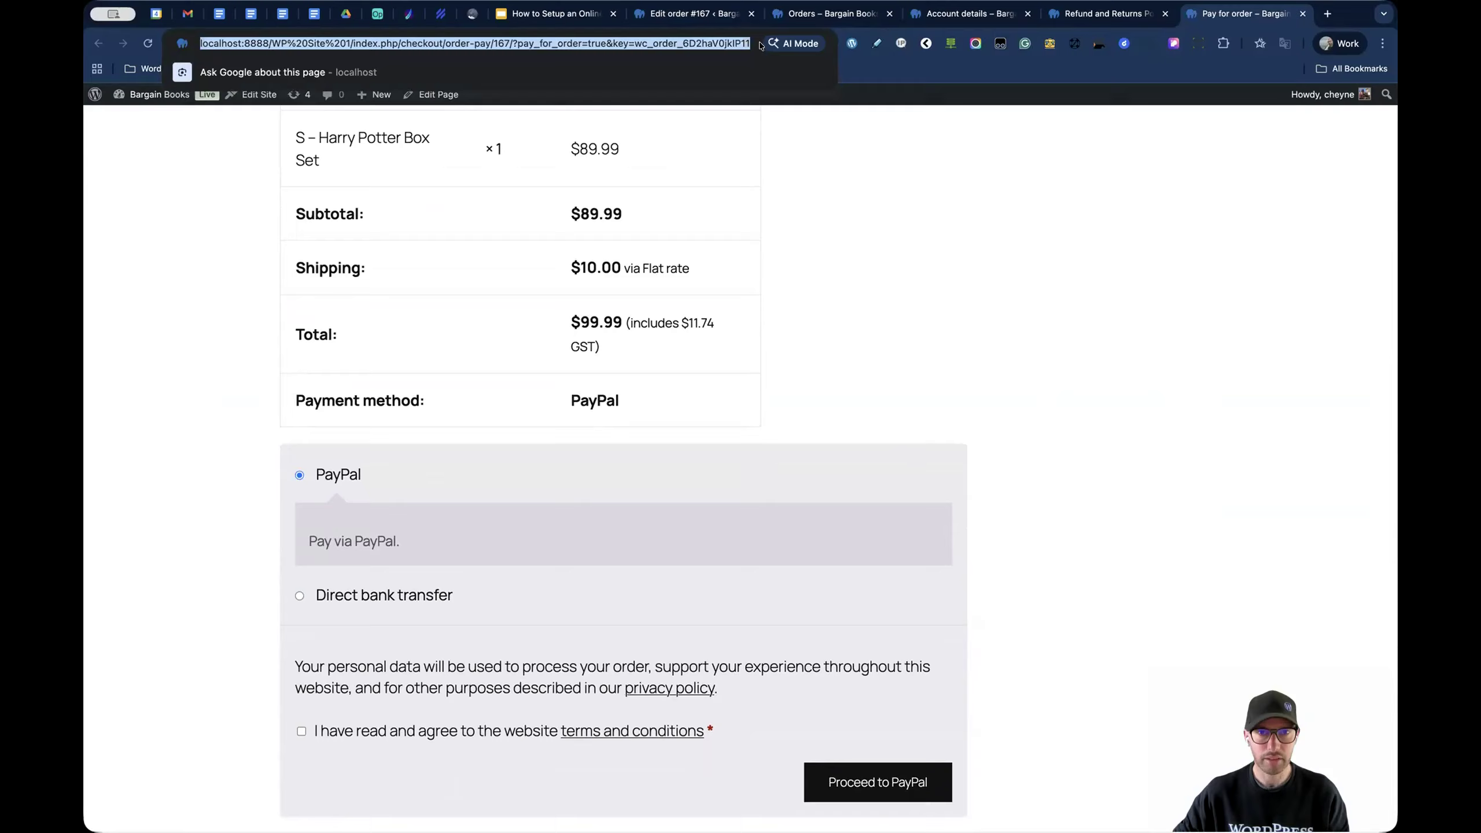
pyautogui.click(691, 13)
pyautogui.scroll(-3, 957, 648)
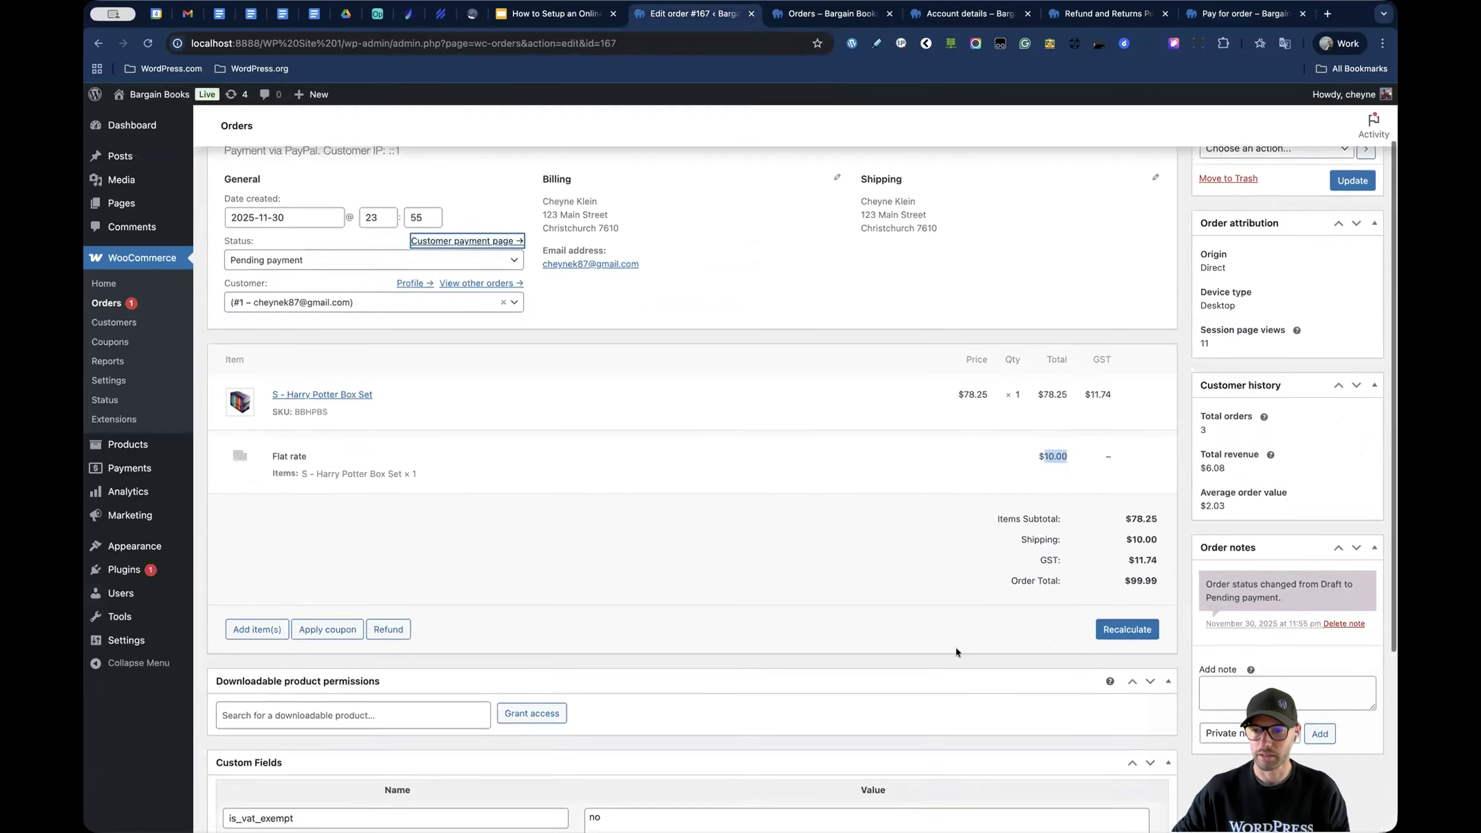
pyautogui.click(1241, 731)
pyautogui.click(1231, 747)
# - Draft the customer note with the greeting "Hi there," followed by a blank line and the copied payment page link
pyautogui.click(1223, 683)
pyautogui.write('Hi t')
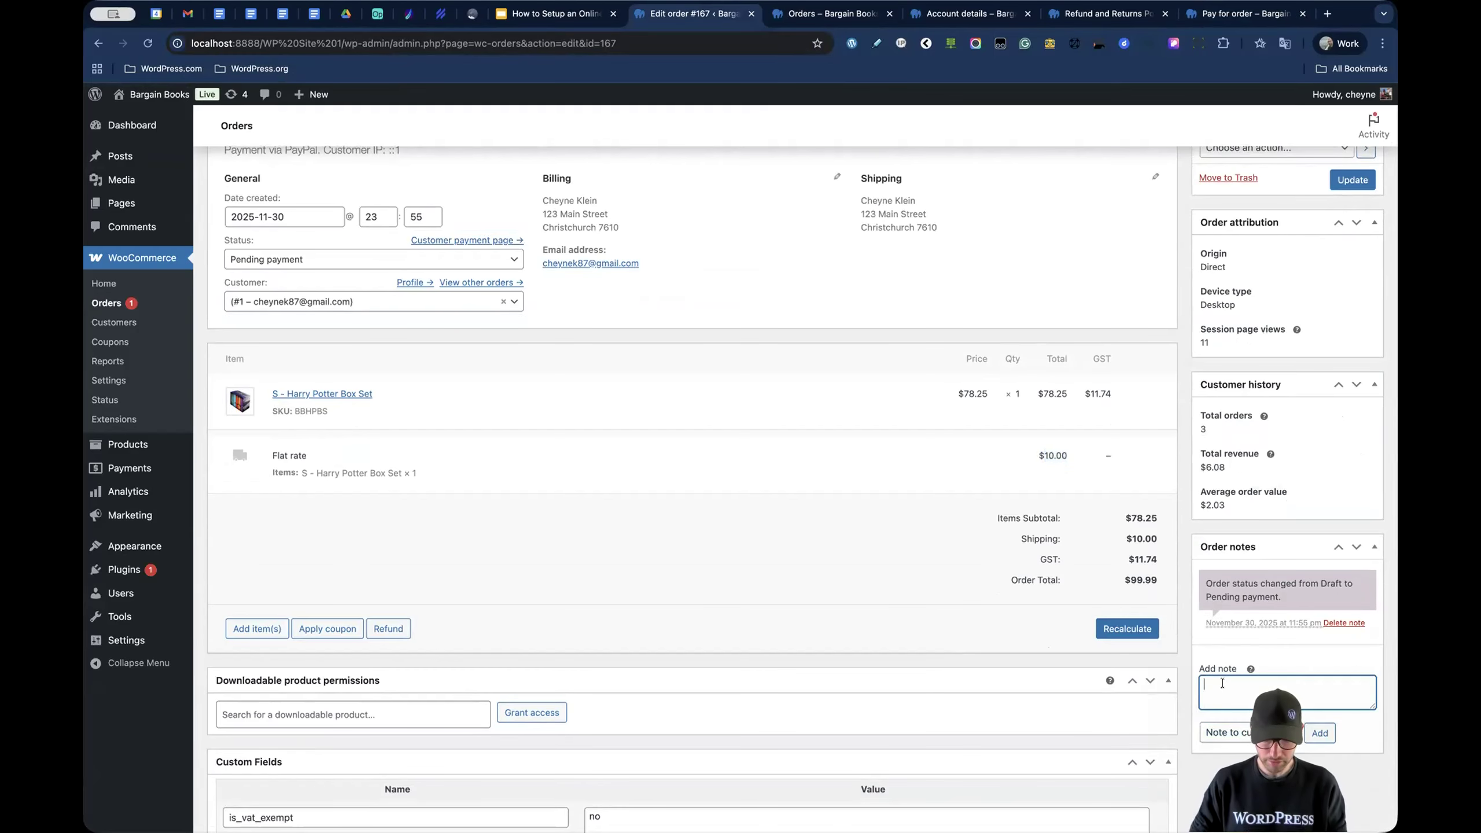
pyautogui.write('here,')
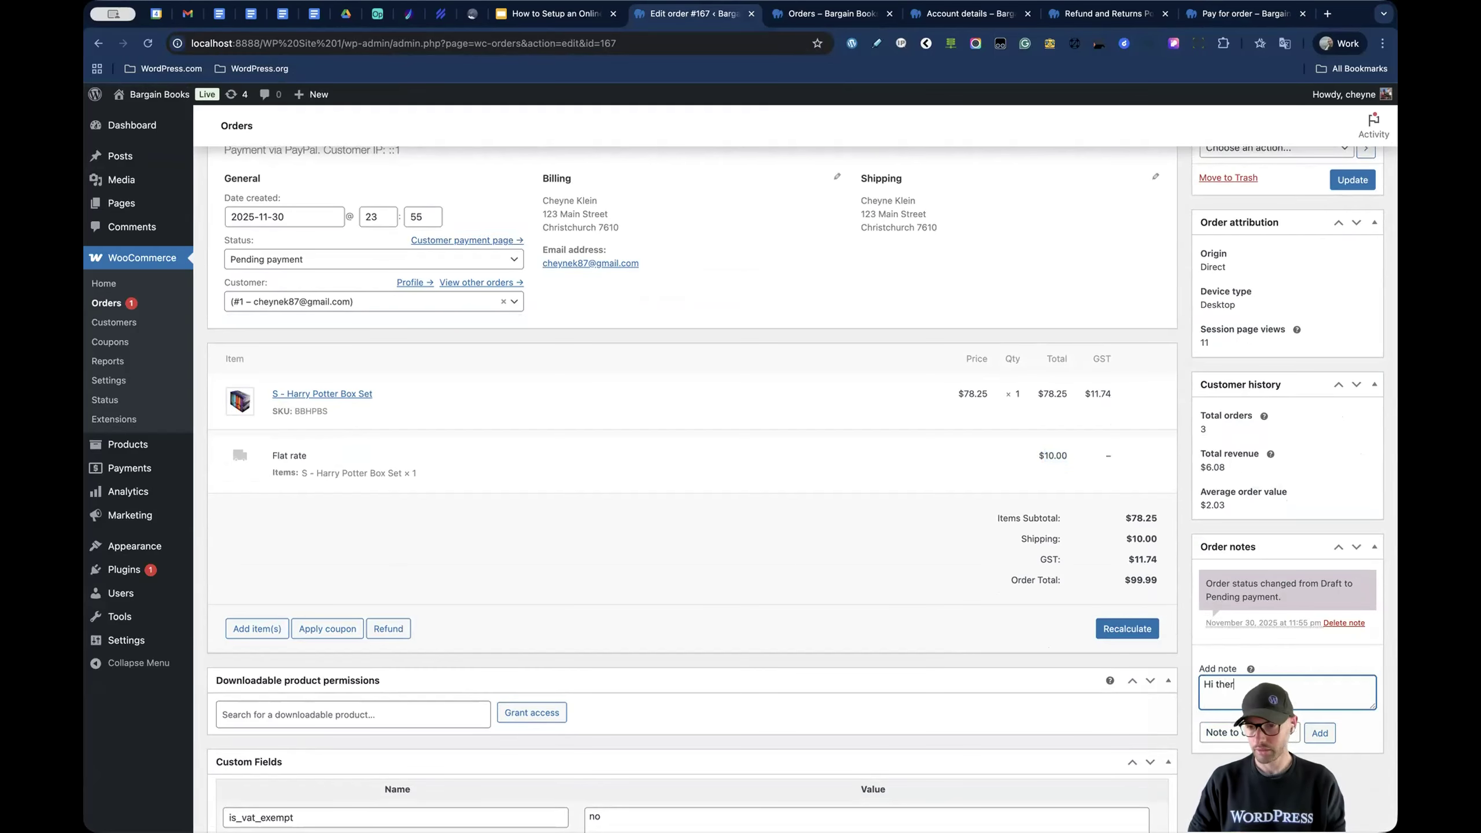
pyautogui.press('Return')
pyautogui.press('Return')
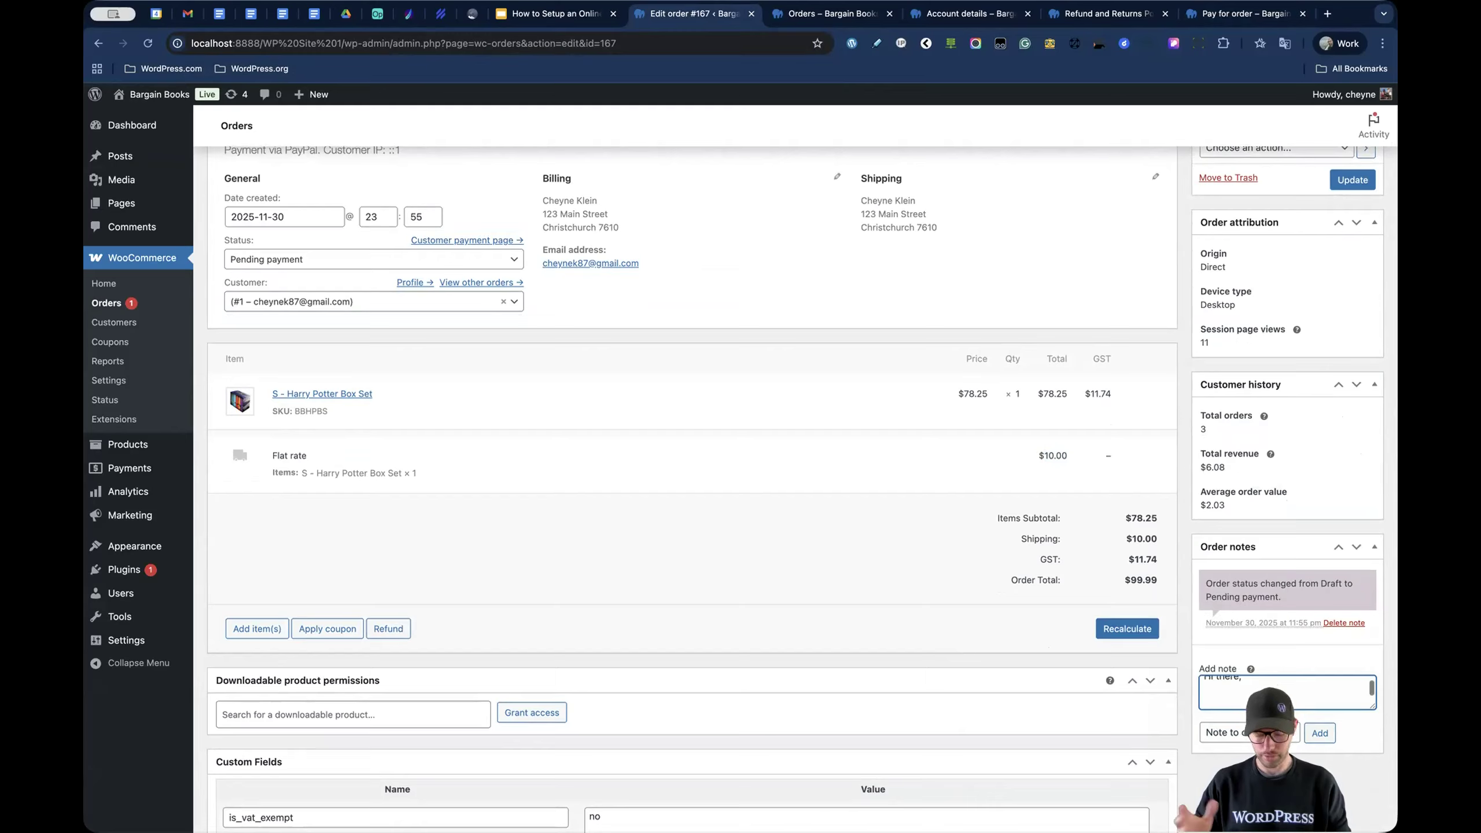
pyautogui.press('super+v')
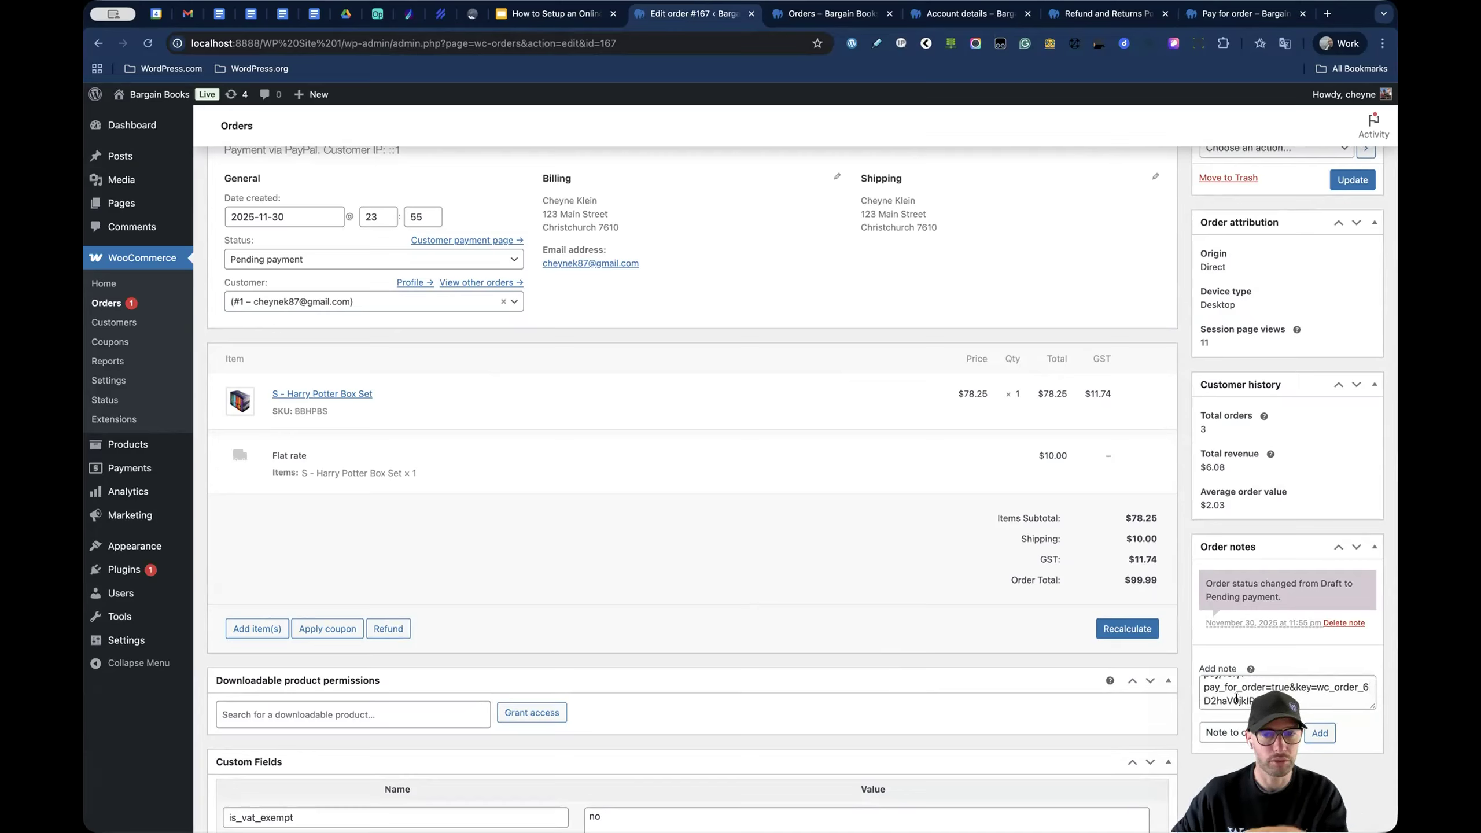
# - Open the Nov 23, 2025 completed order and review its item, totals, downloadable product permissions and applied coupon
pyautogui.click(107, 301)
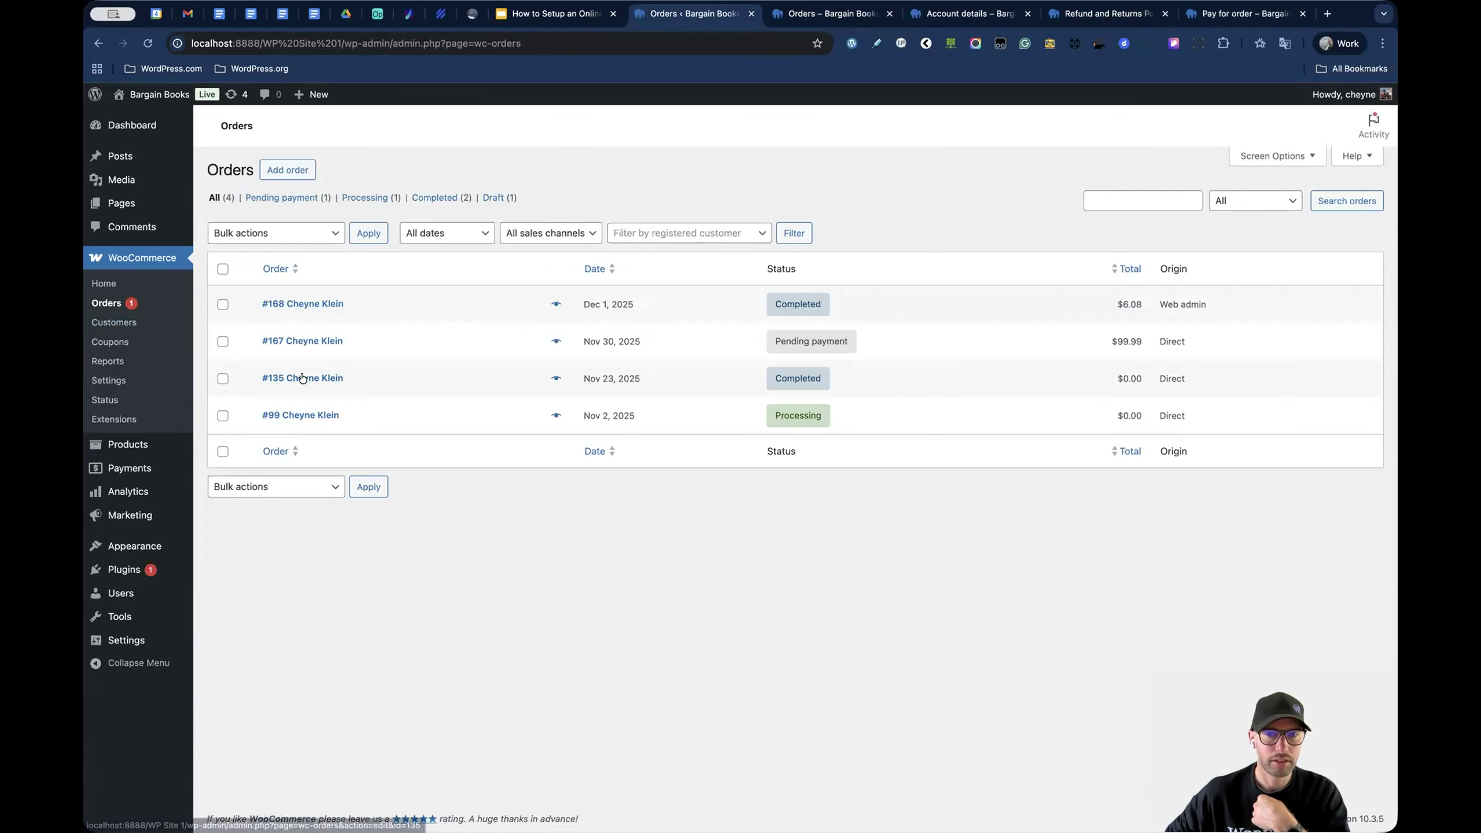
pyautogui.click(336, 377)
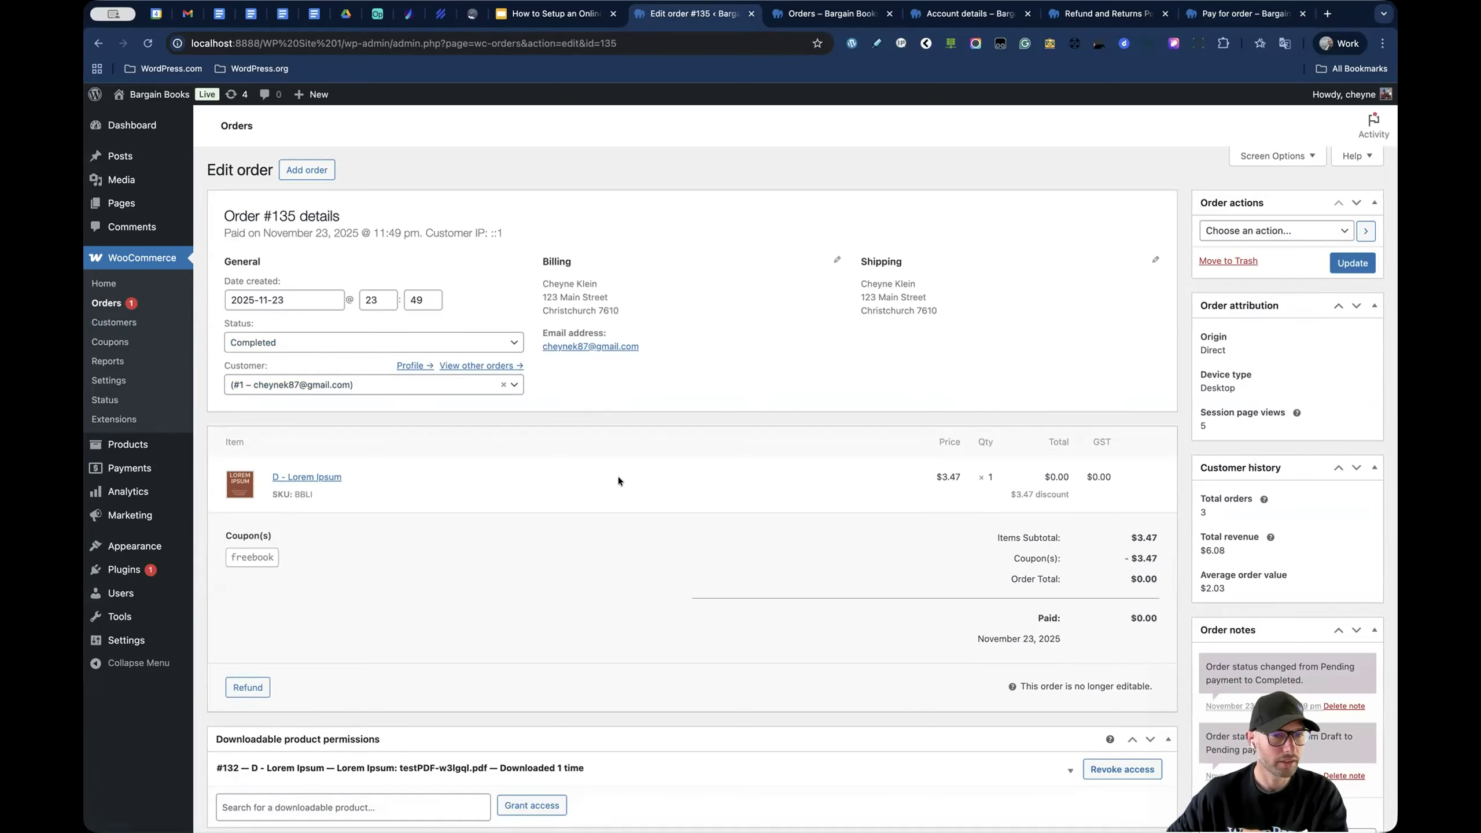
pyautogui.scroll(-3, 618, 479)
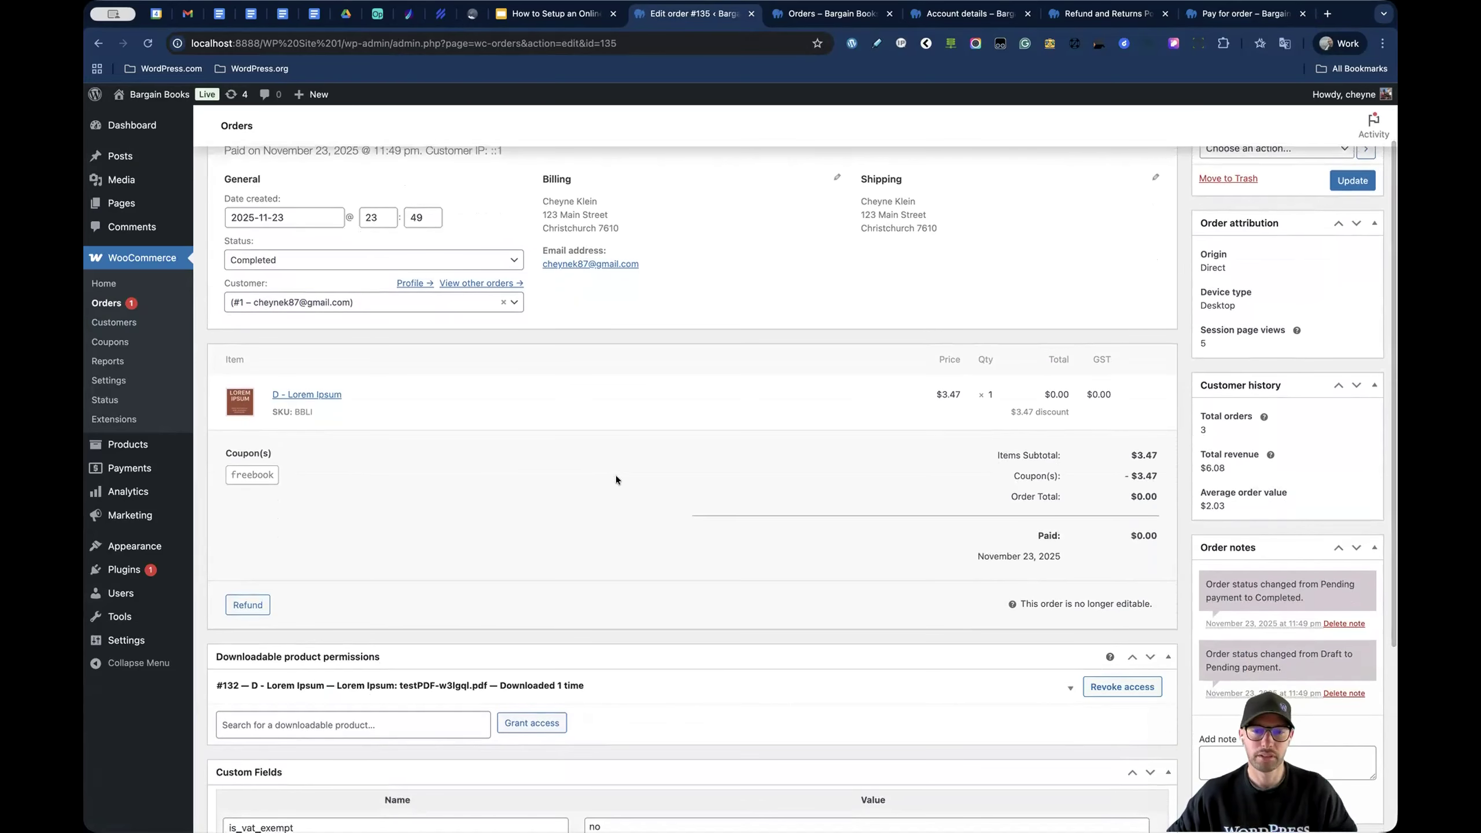
pyautogui.scroll(-1, 569, 454)
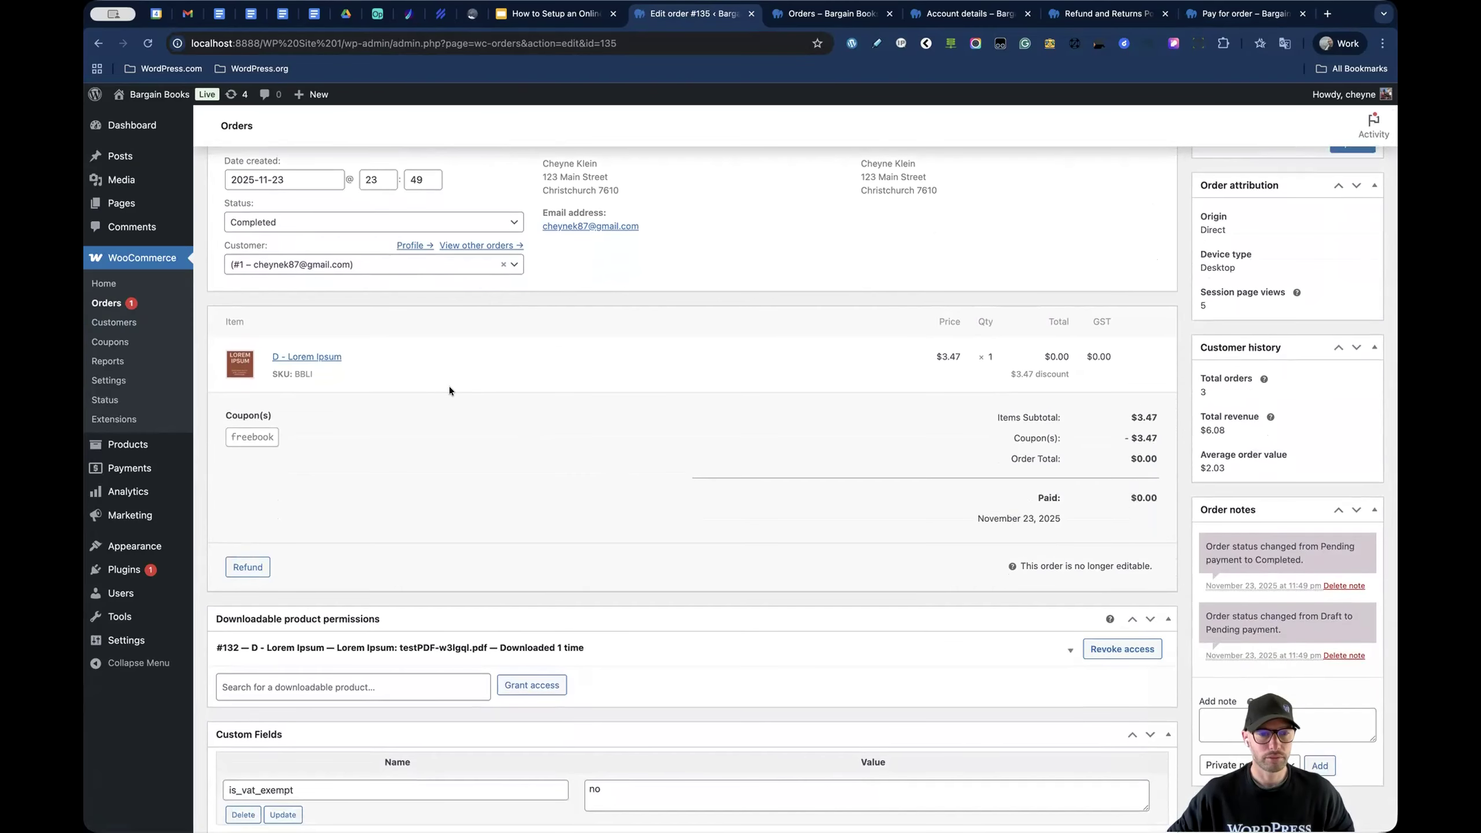
pyautogui.scroll(-2, 449, 387)
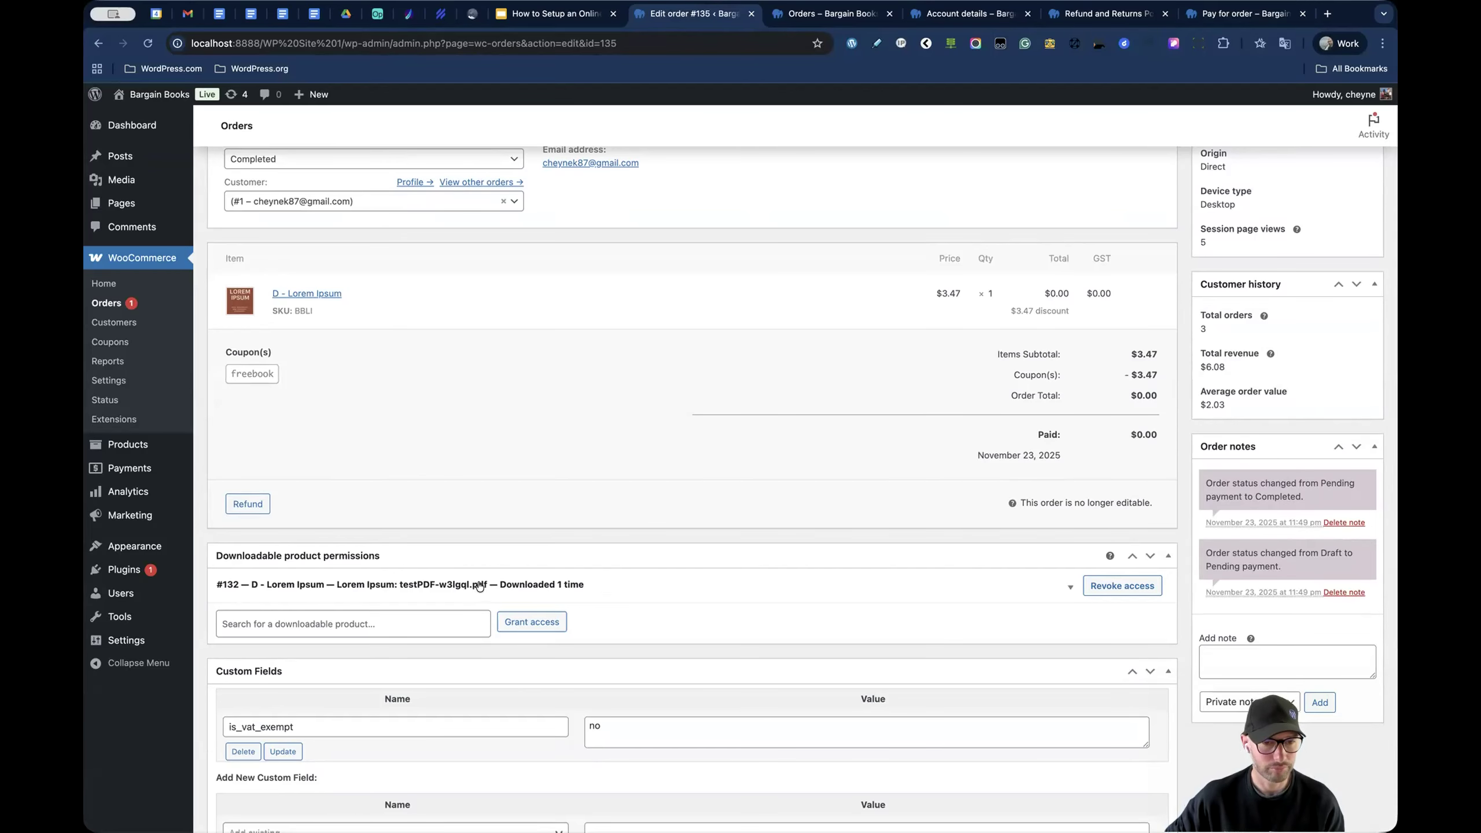
pyautogui.scroll(-1, 478, 586)
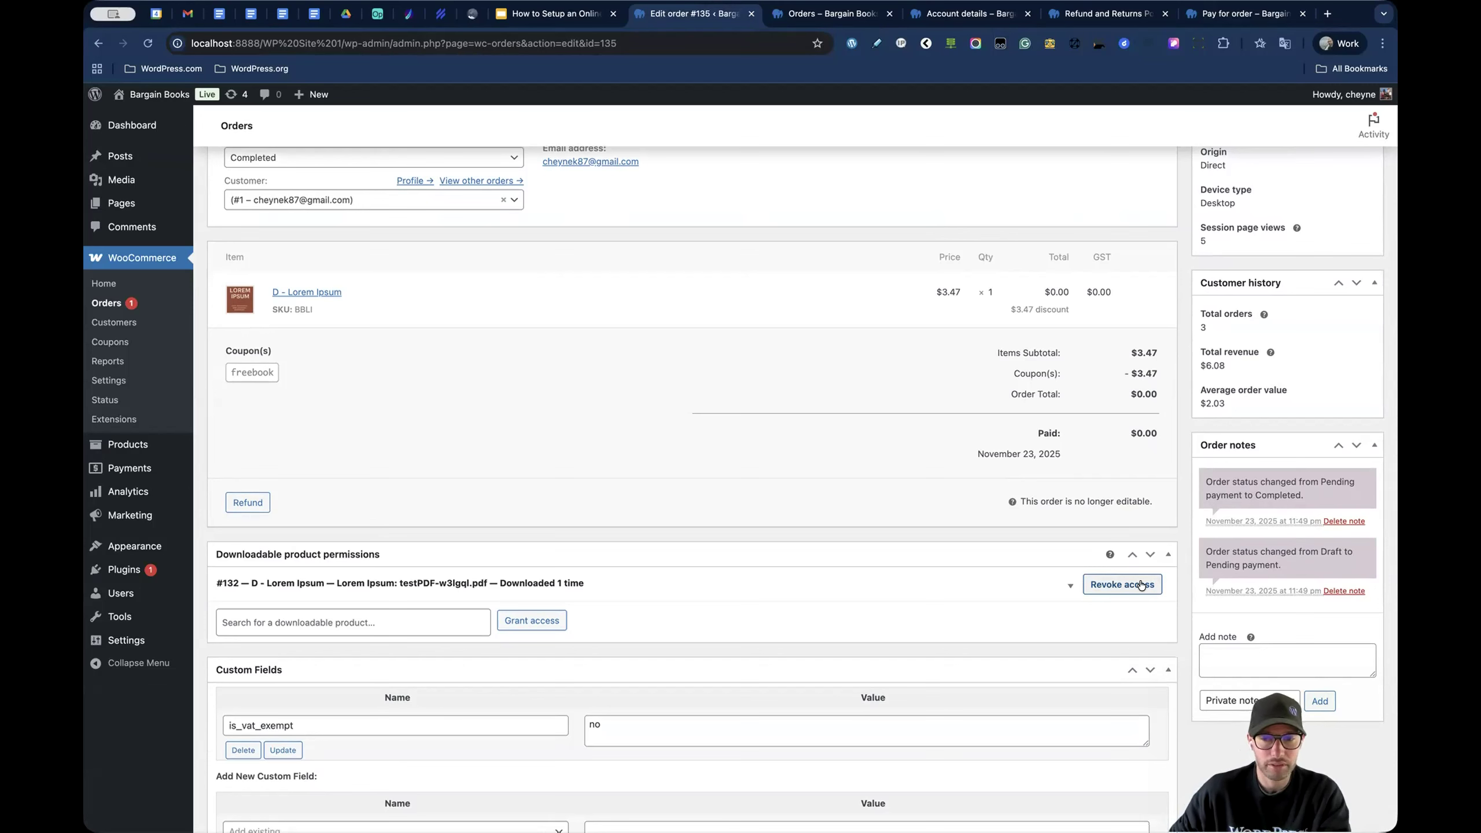
pyautogui.scroll(3, 844, 532)
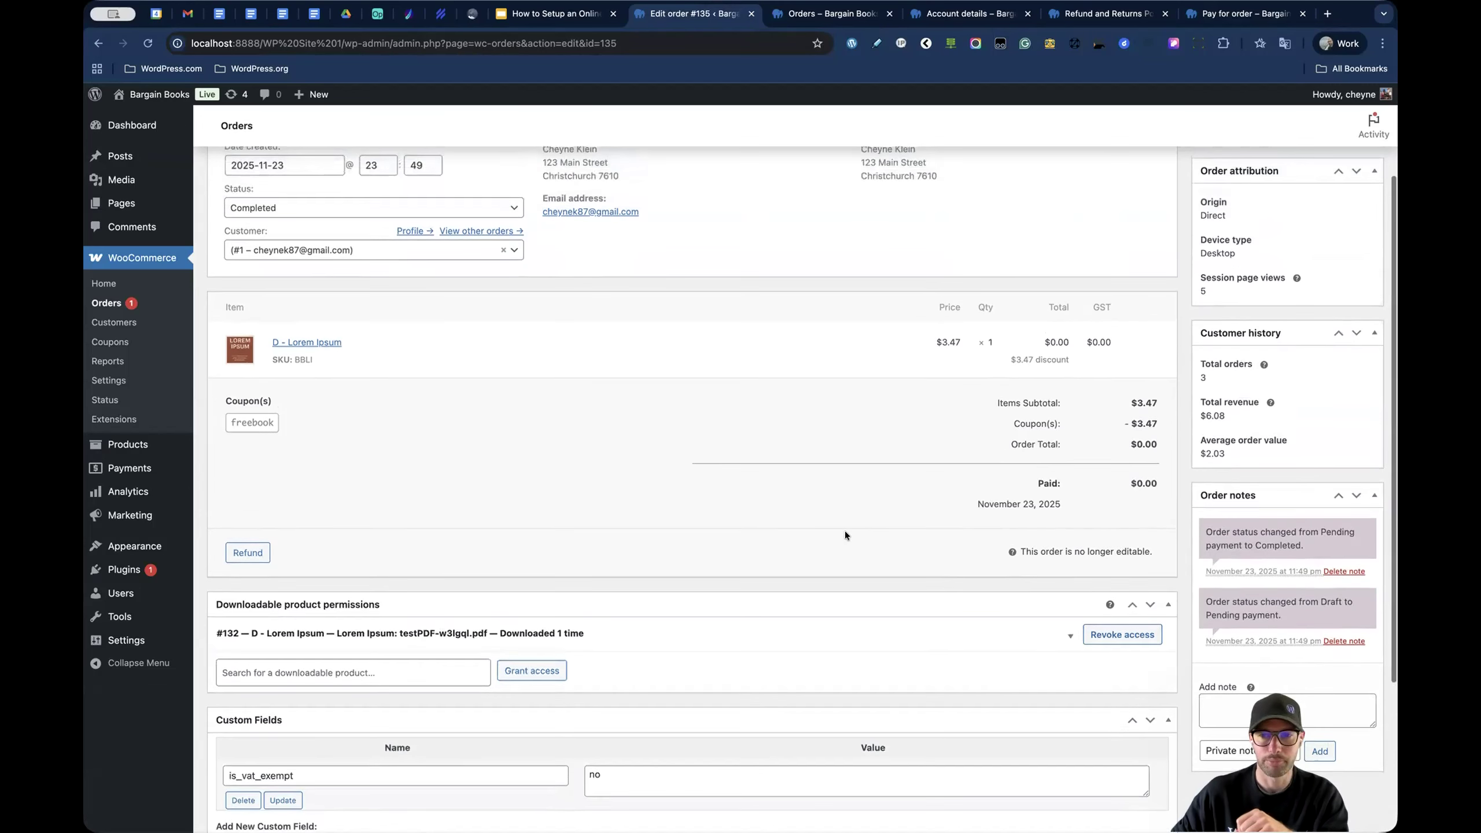
pyautogui.moveTo(231, 435); pyautogui.dragTo(274, 439)
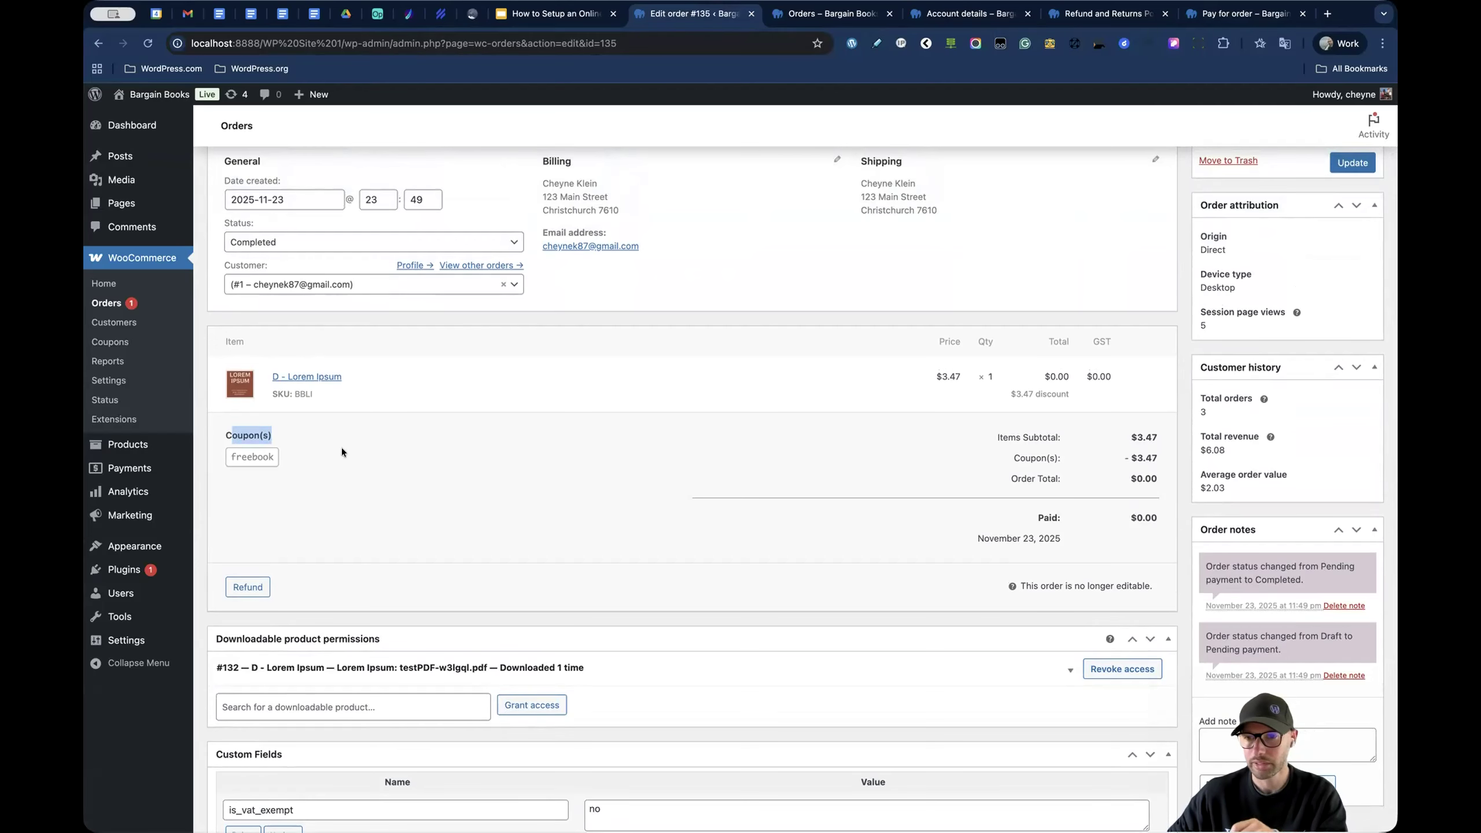
# - Look over the rest of the completed order's details and return to the orders list
pyautogui.scroll(-3, 748, 475)
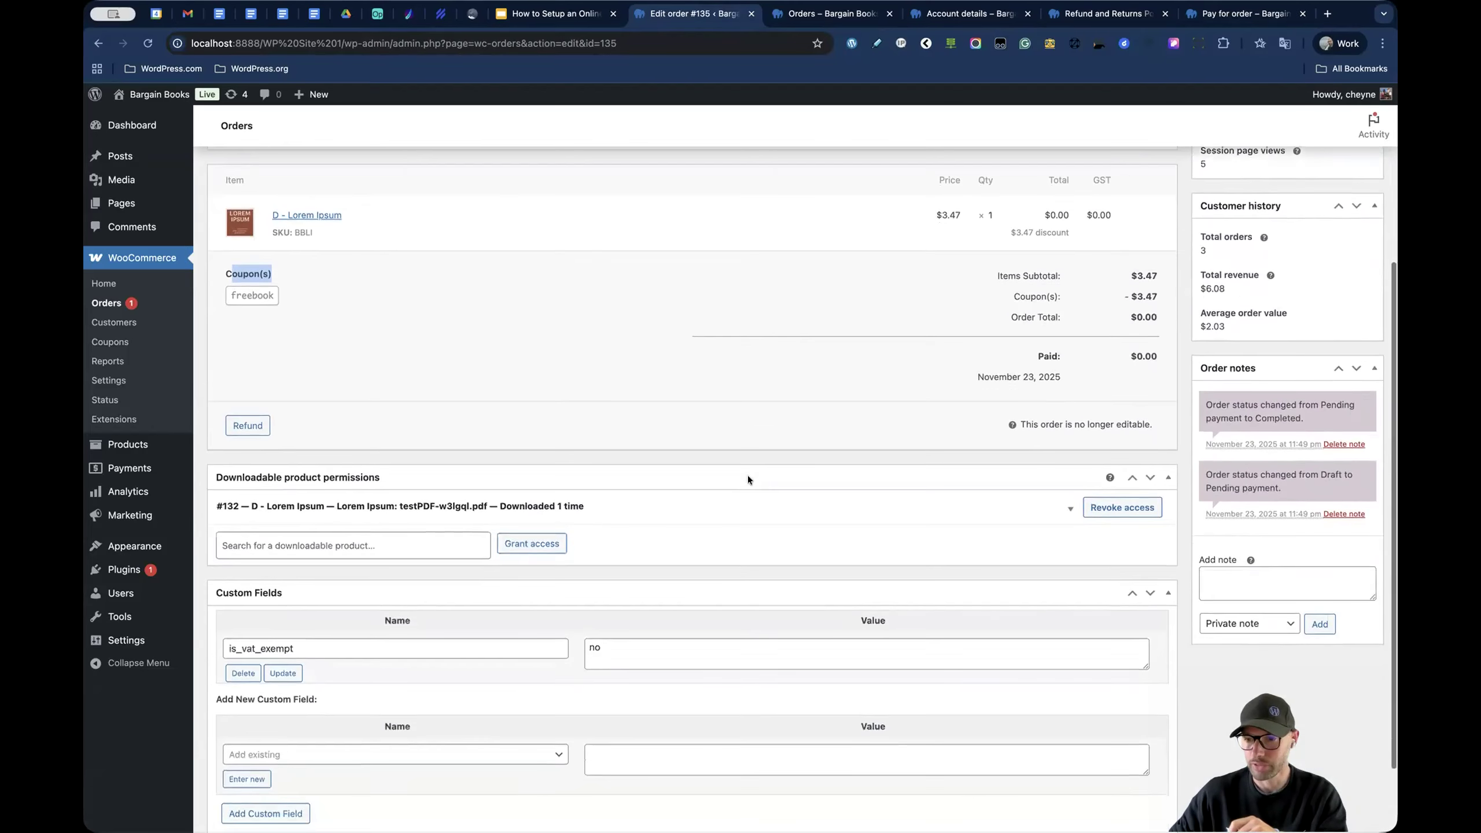
pyautogui.scroll(5, 748, 475)
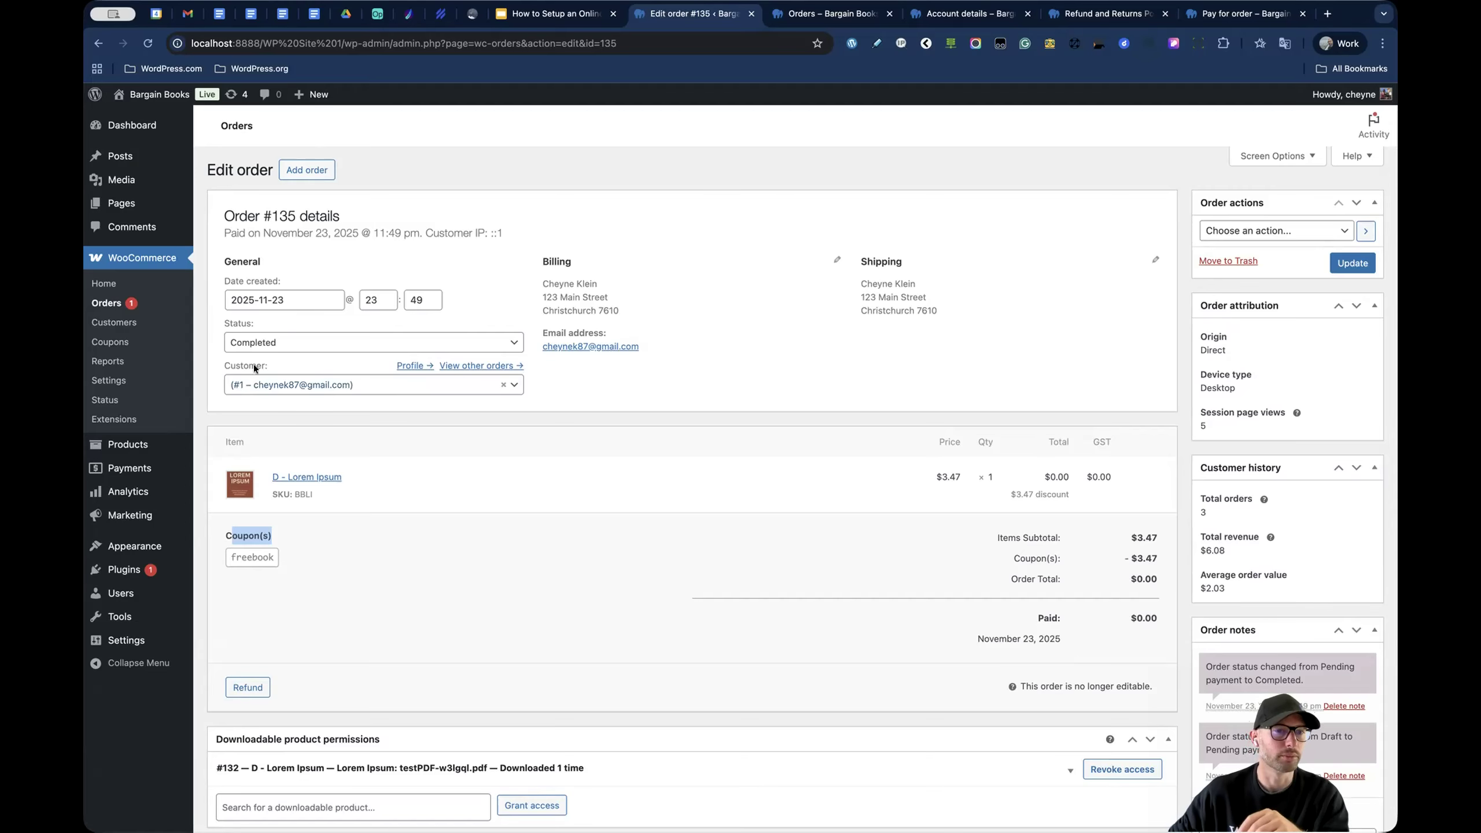
pyautogui.click(105, 303)
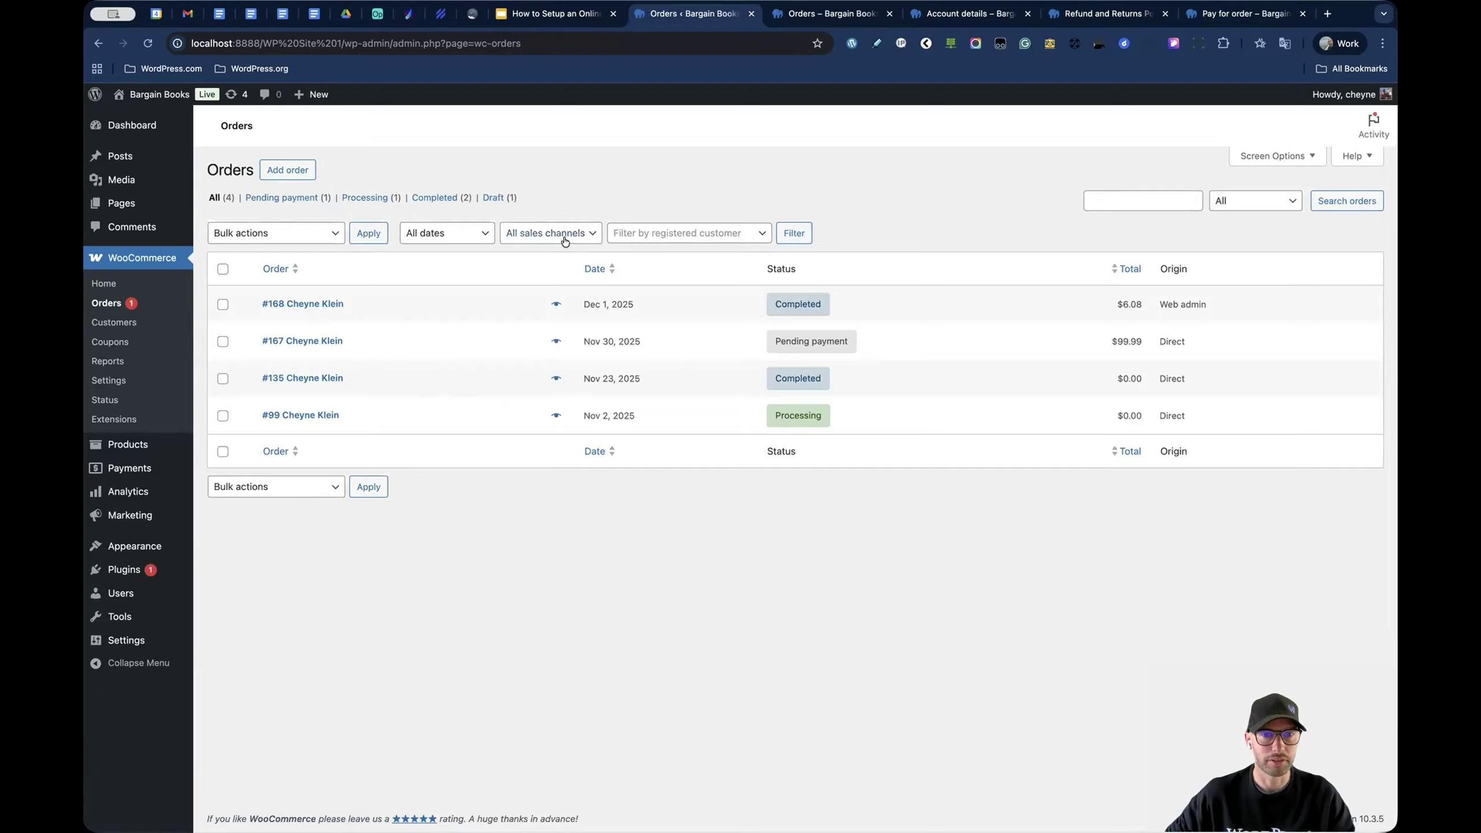
# - Review the orders list's customer filter, bulk actions, date filter and sales channel options
pyautogui.click(721, 233)
pyautogui.click(871, 229)
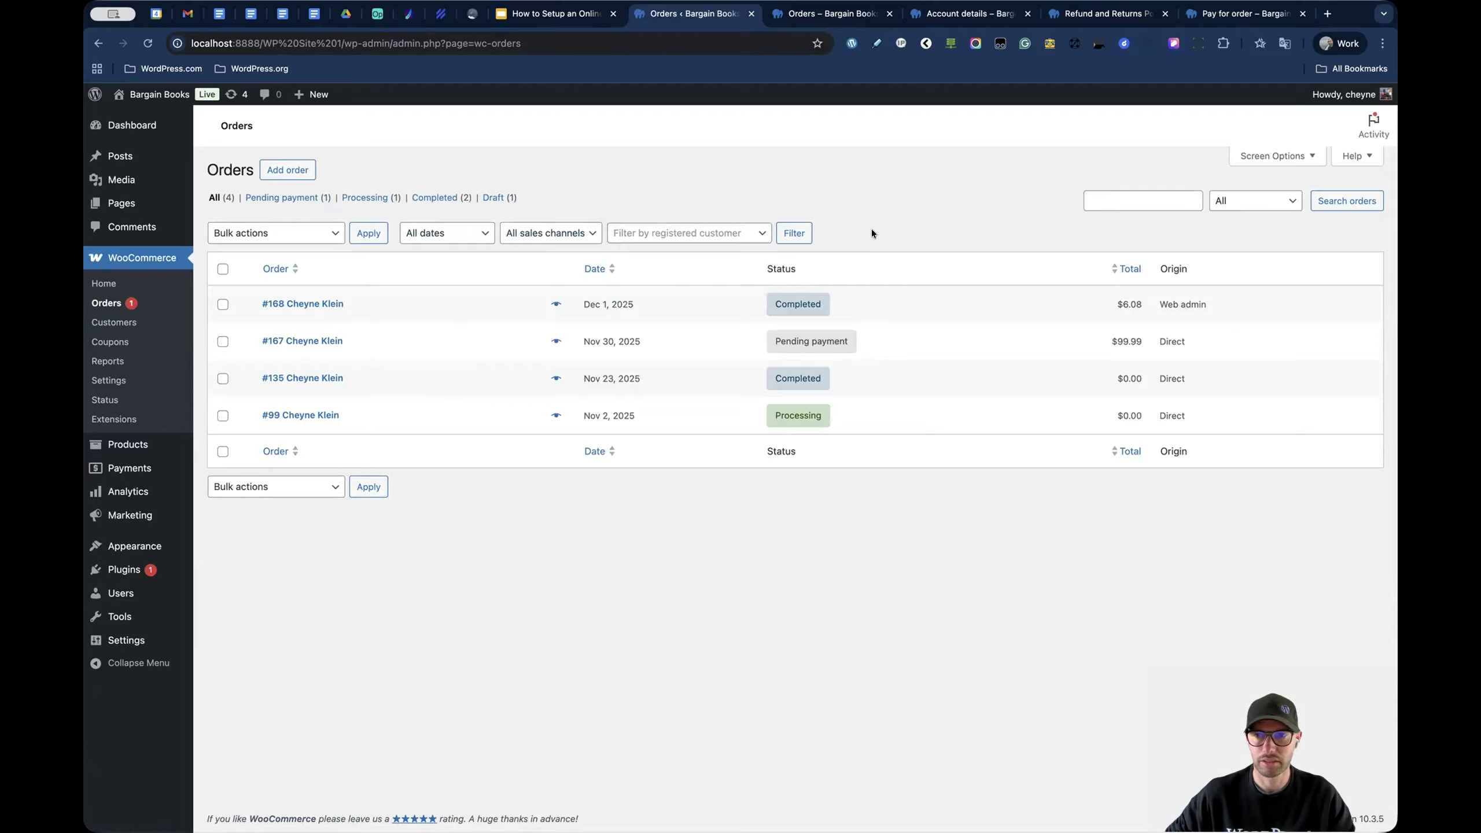
pyautogui.click(300, 234)
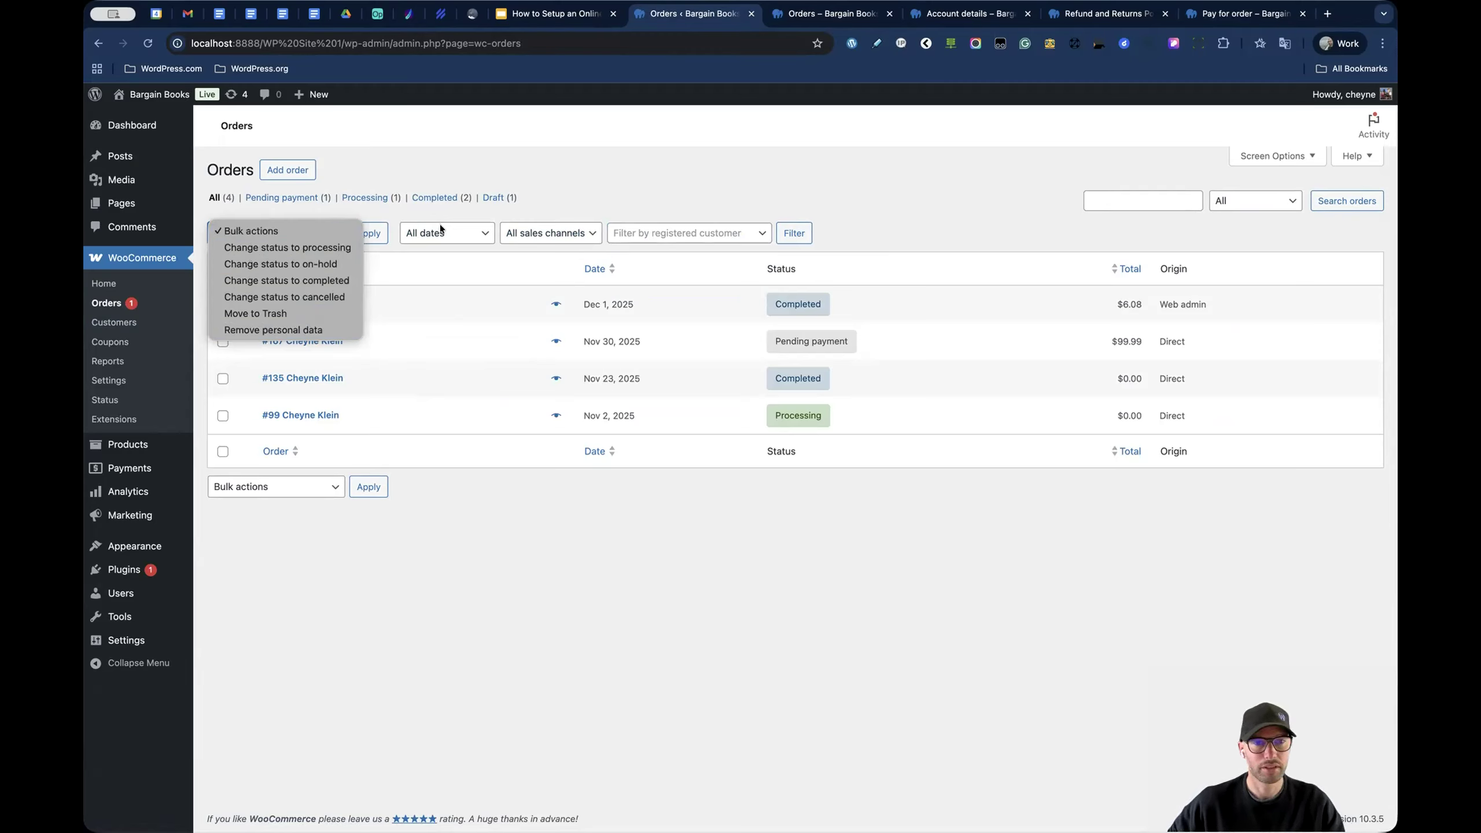
pyautogui.click(592, 201)
pyautogui.click(457, 232)
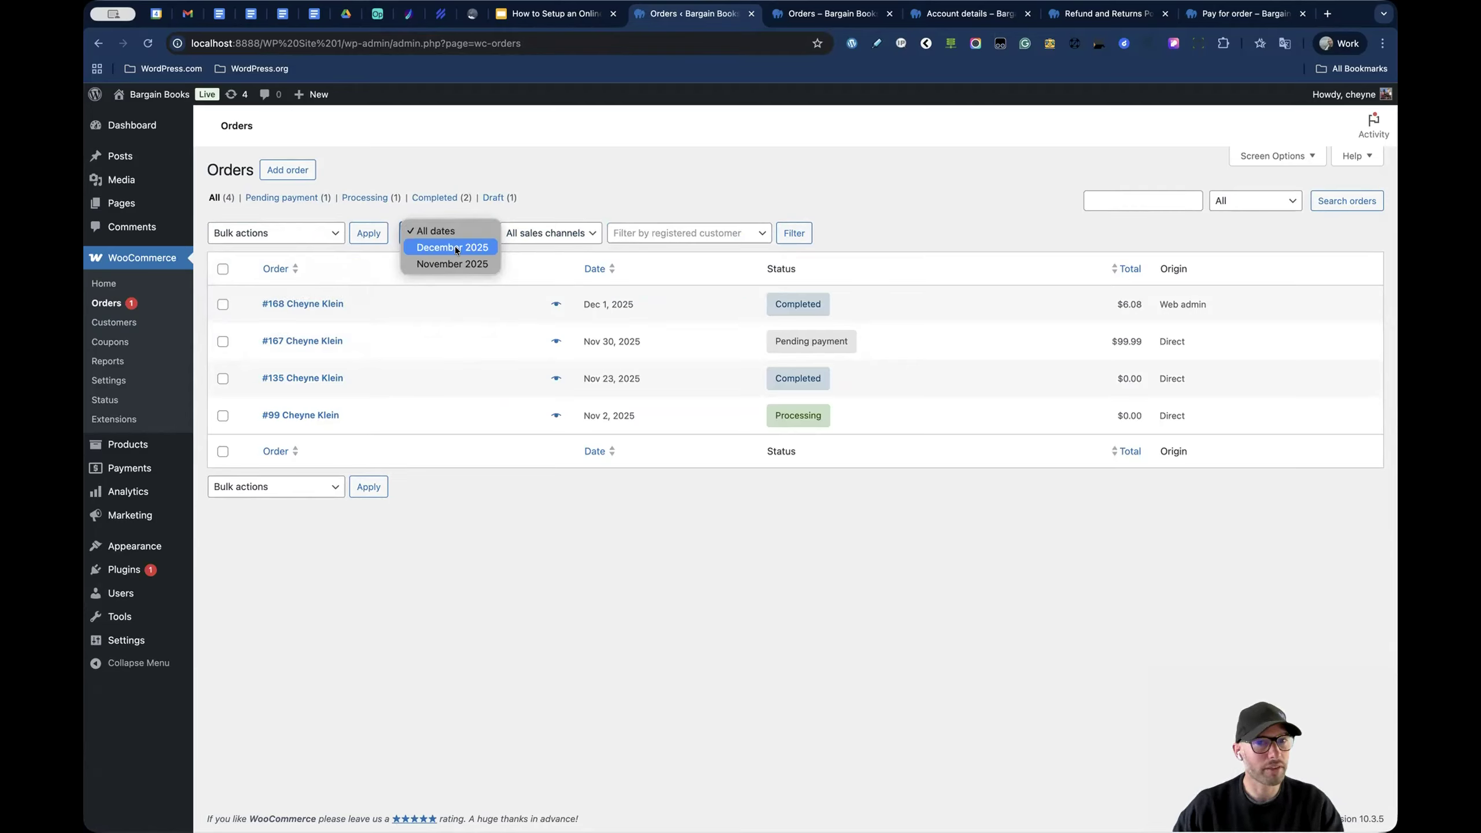
pyautogui.click(532, 234)
pyautogui.click(532, 233)
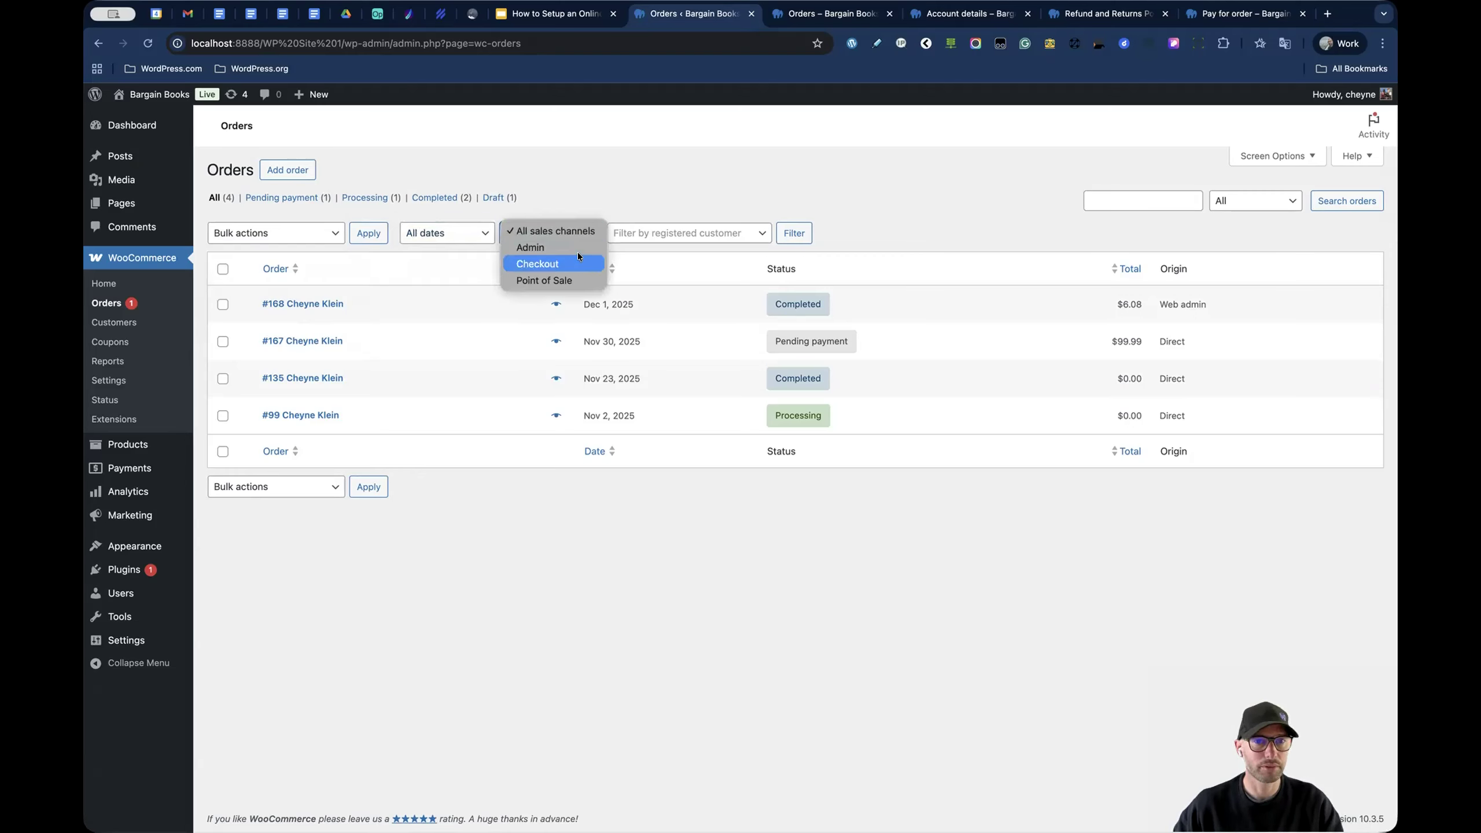
pyautogui.click(930, 231)
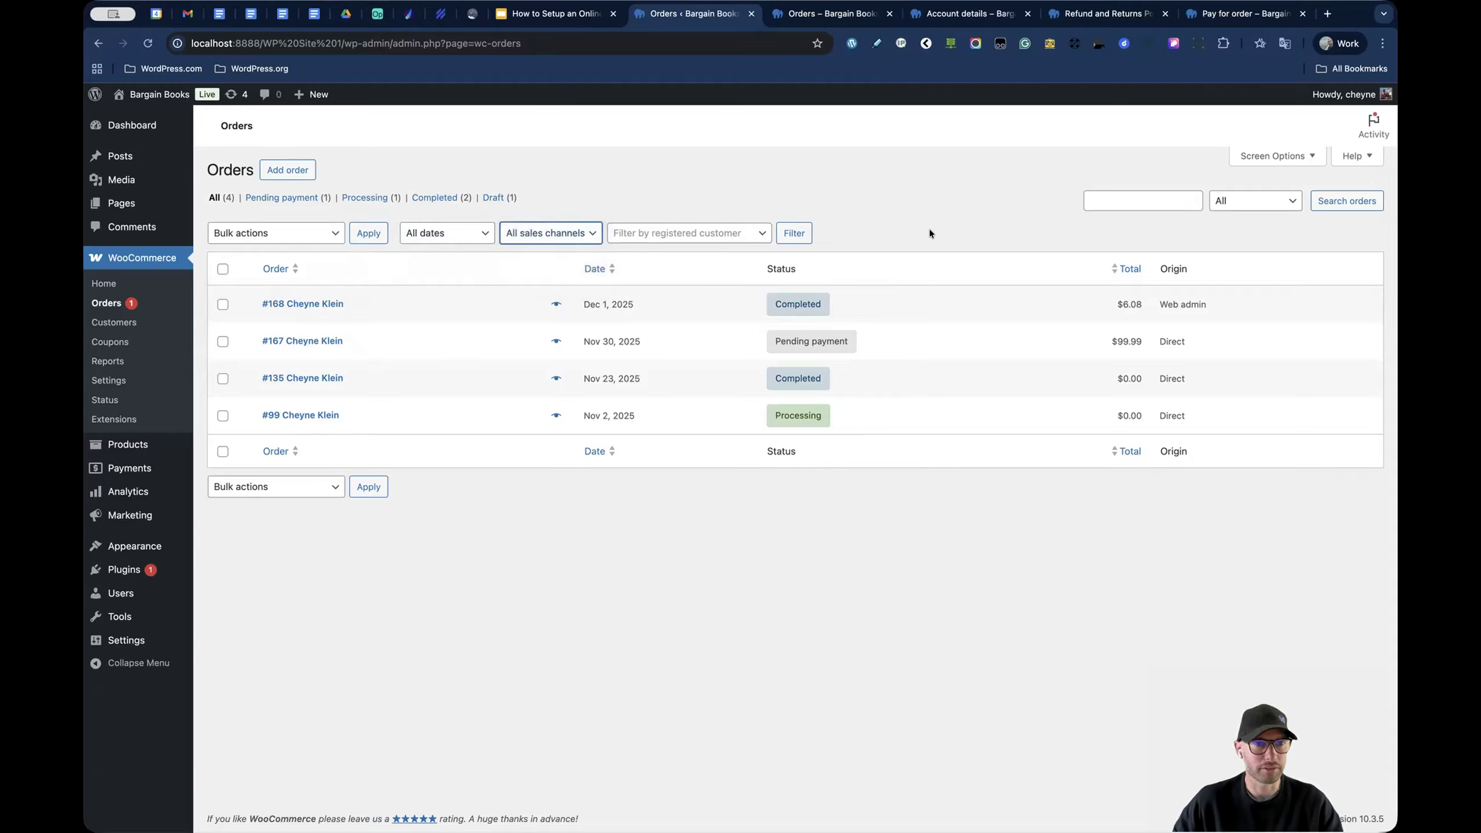
# - Switch to the Google Slides presentation, view its Coupons slide, and return to the store's orders list
pyautogui.click(536, 16)
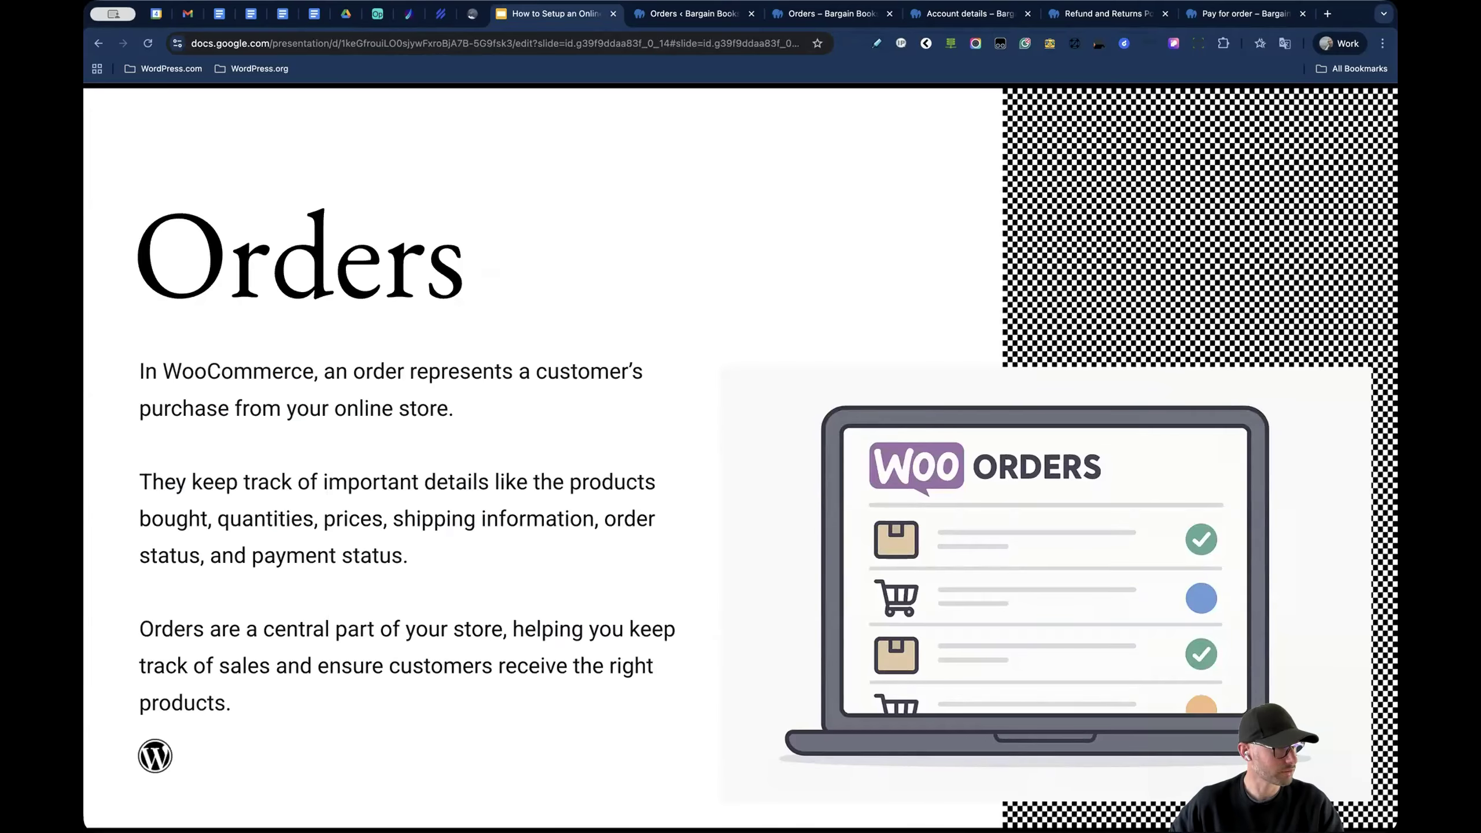
pyautogui.press('Right')
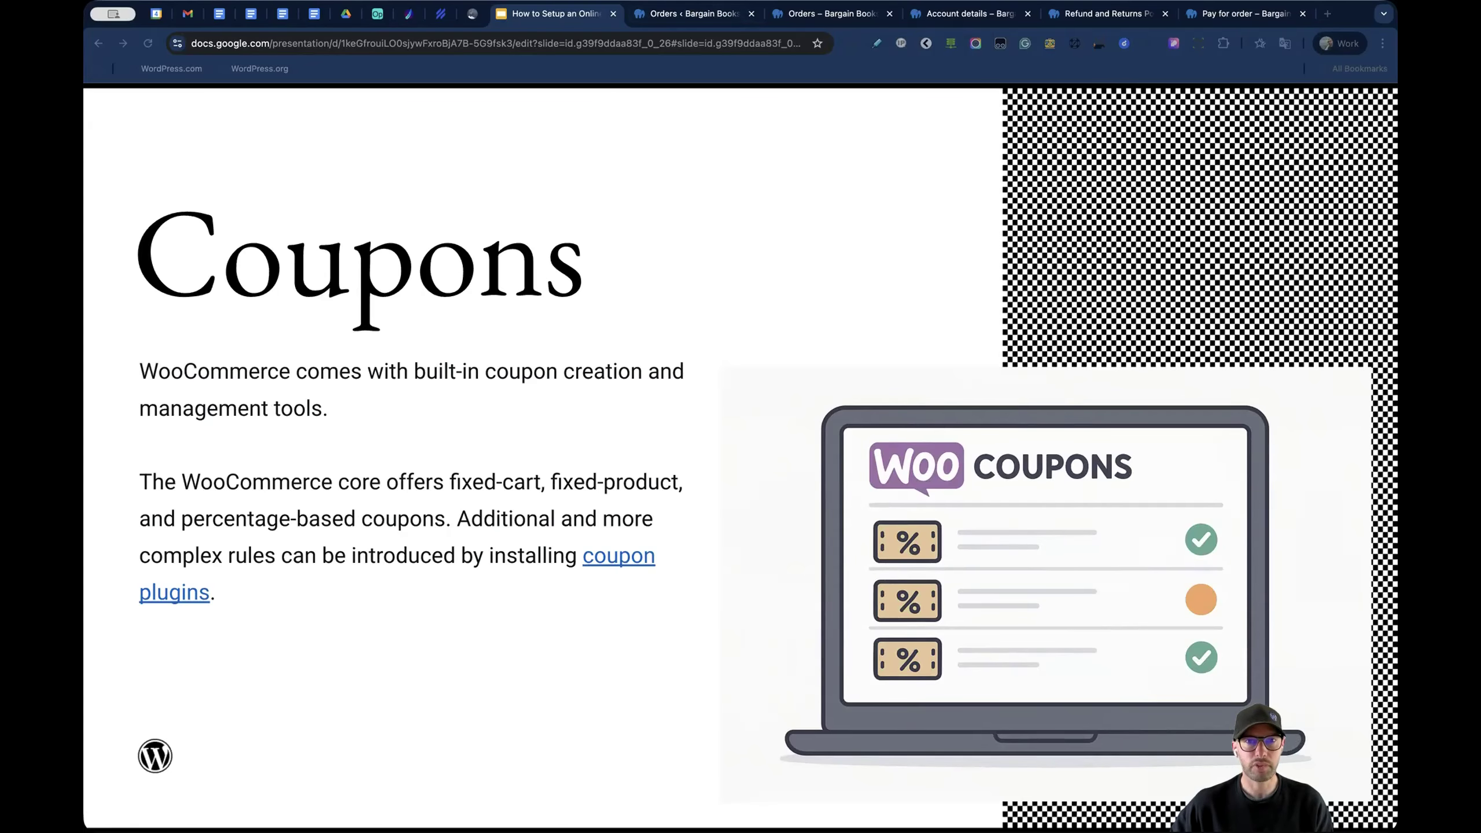
pyautogui.click(693, 13)
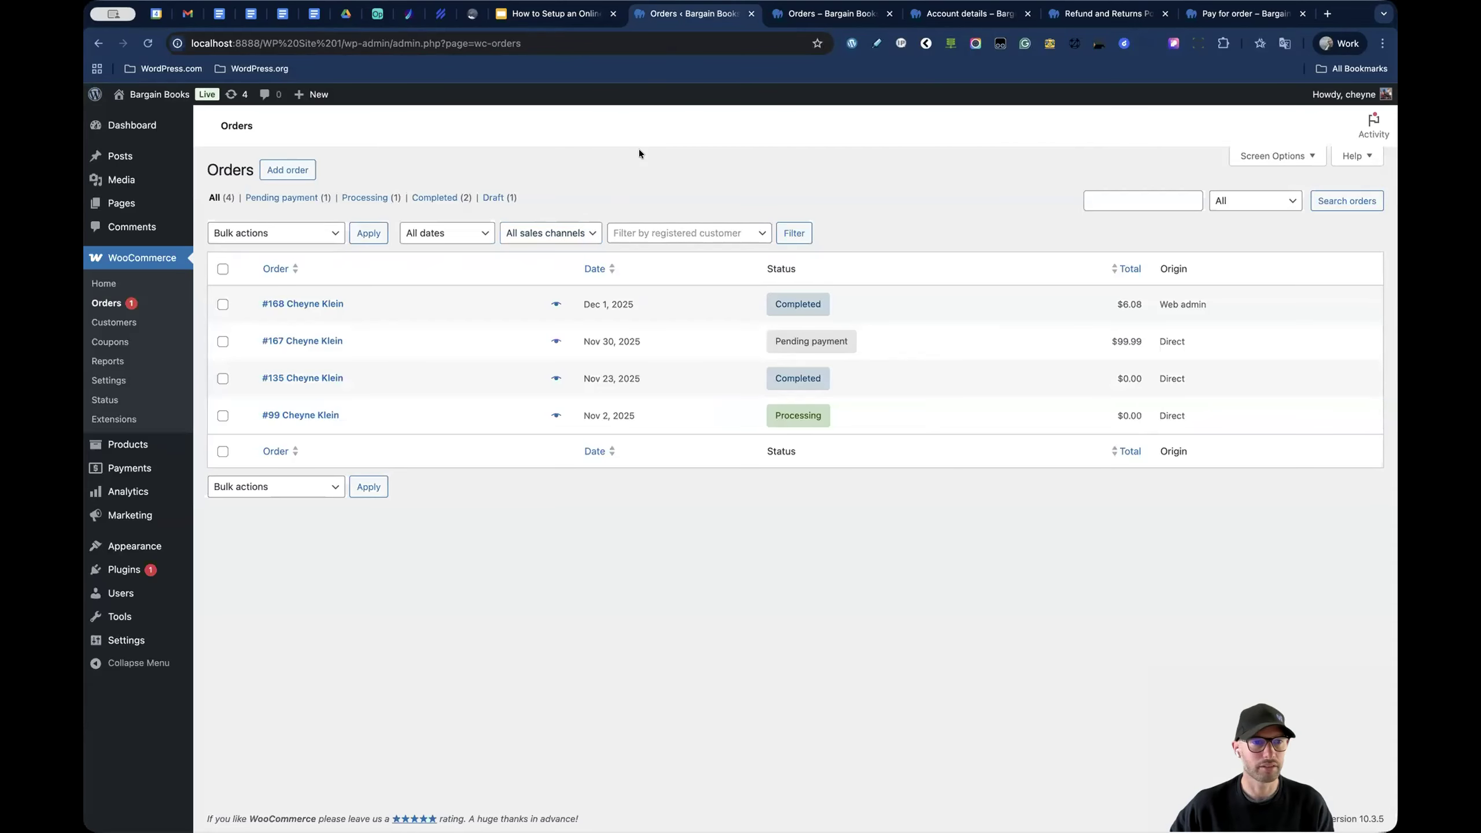
# - Open the store's Coupons list under Marketing and browse through the WooCommerce knowledge base articles
pyautogui.moveTo(192, 523)
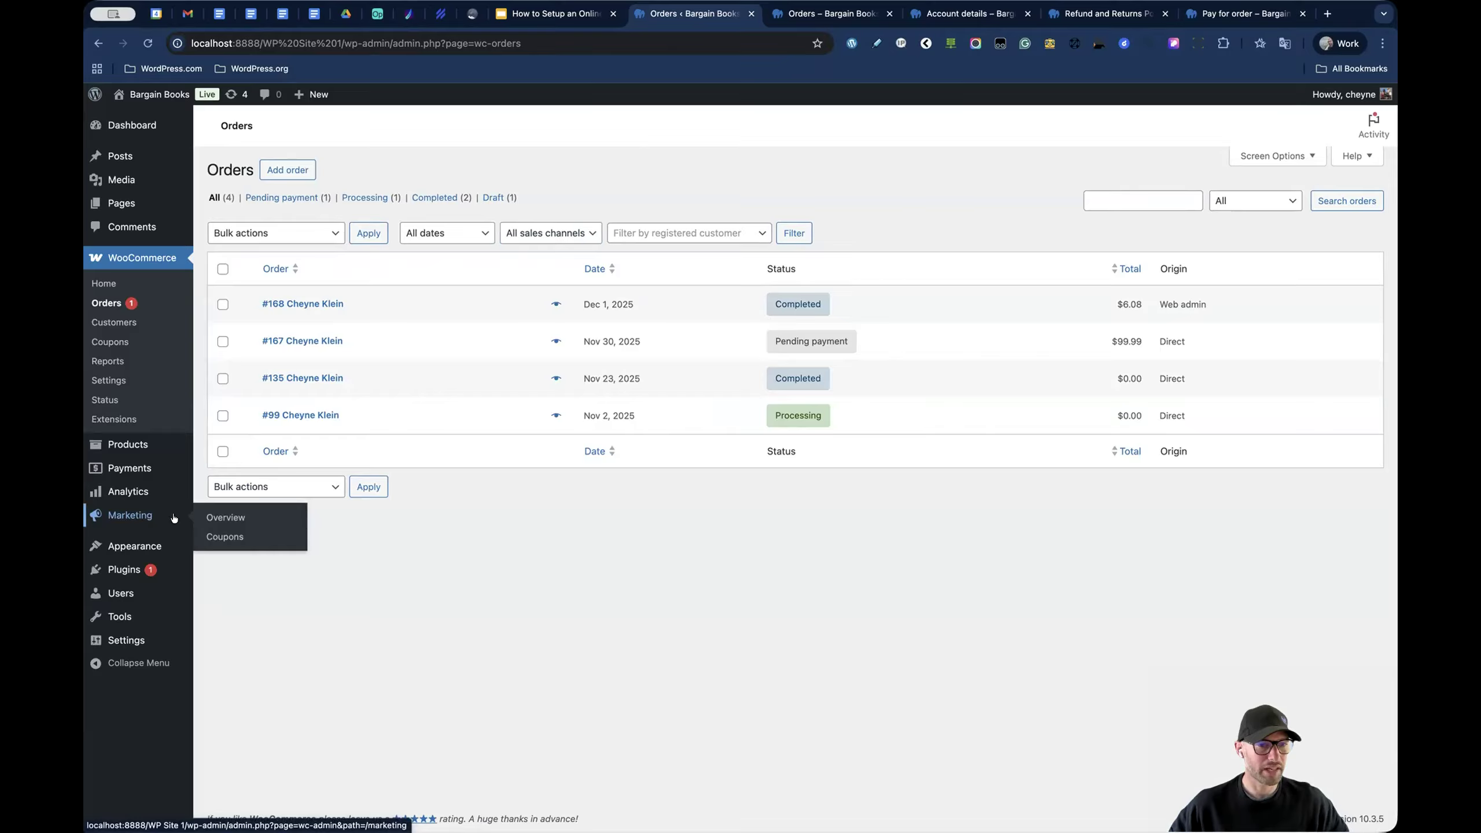
pyautogui.click(250, 536)
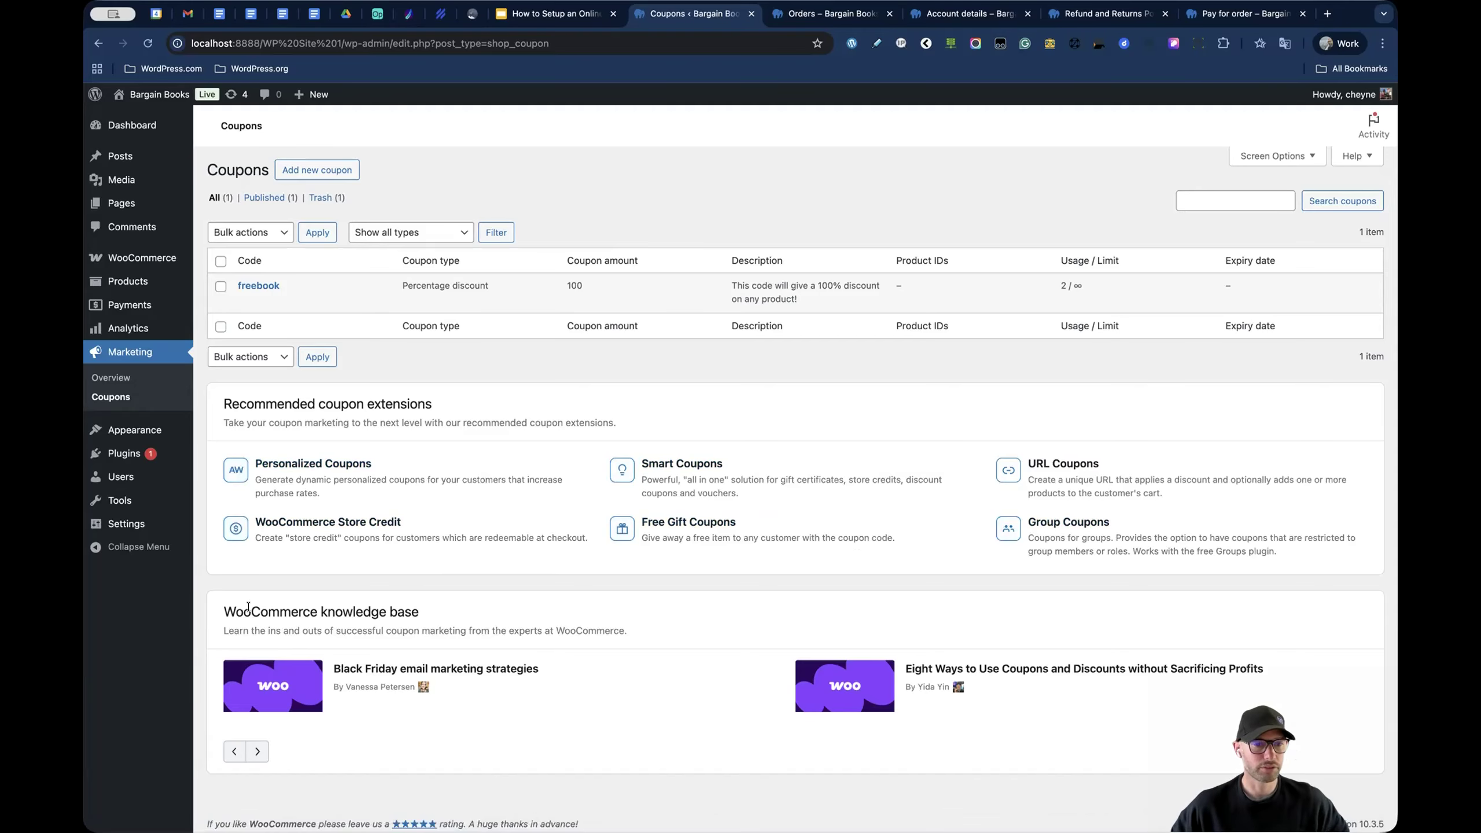
pyautogui.click(259, 750)
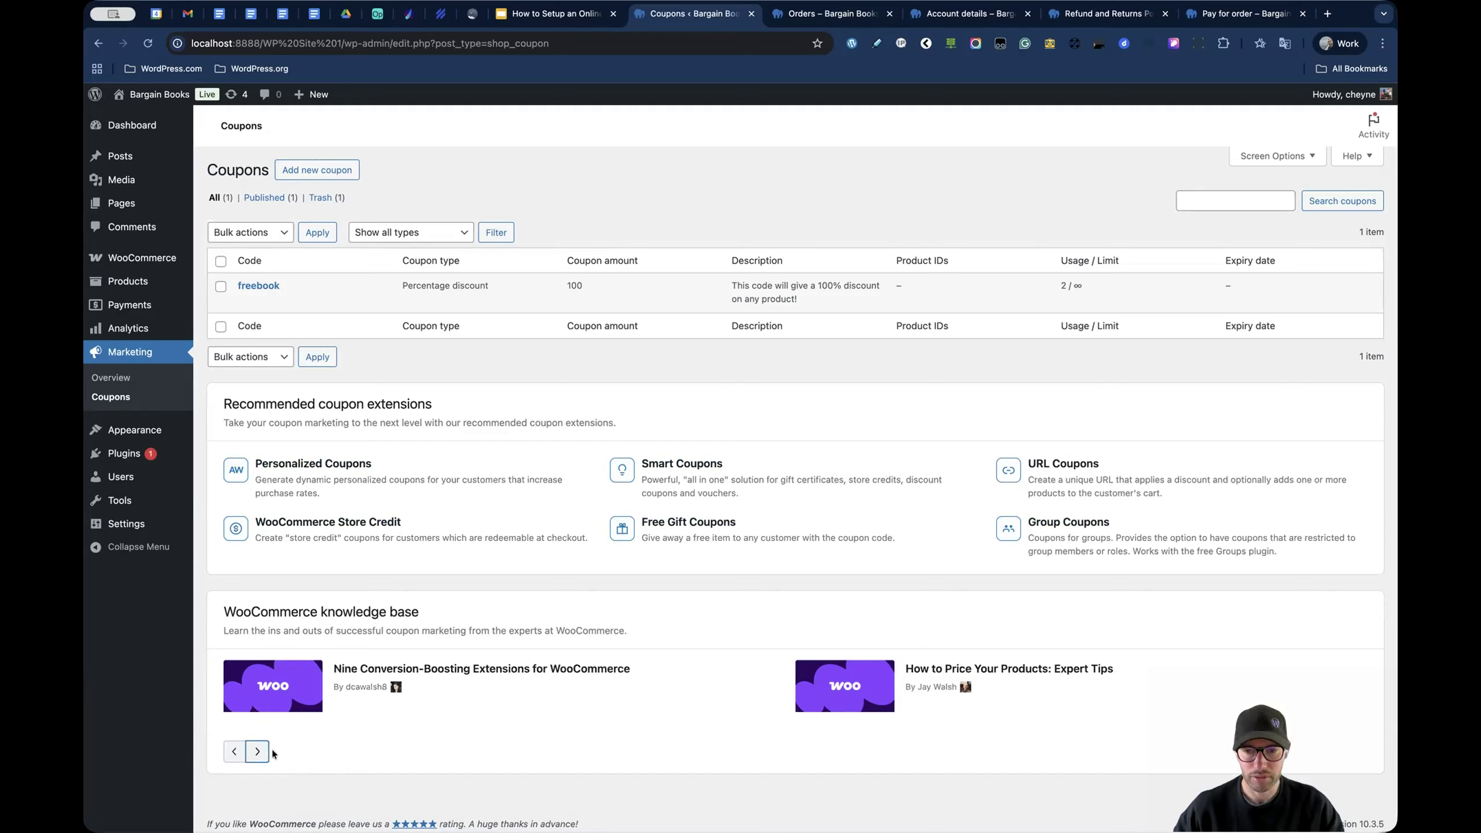
pyautogui.click(254, 754)
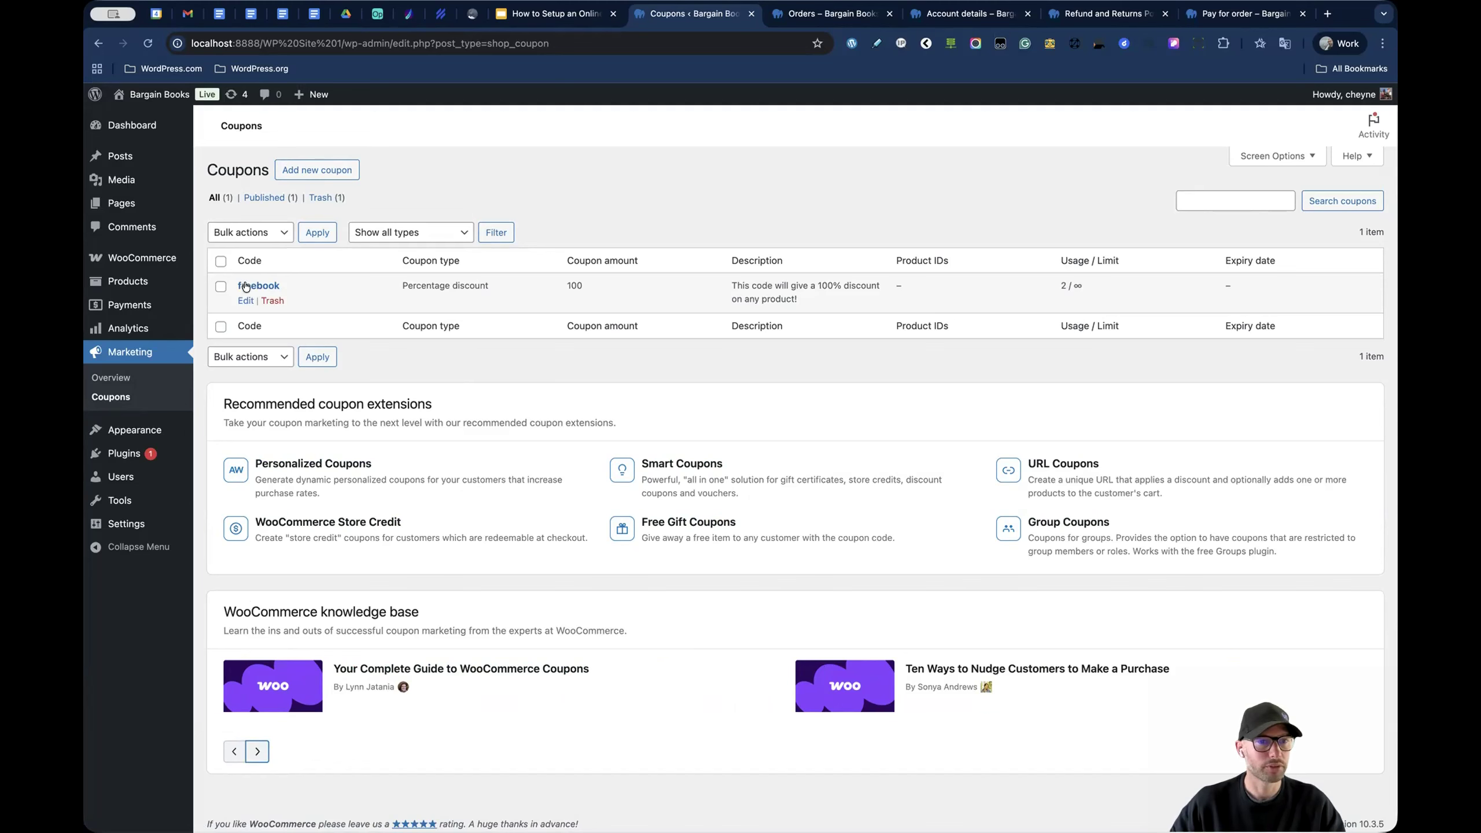
# - Open the freebook coupon for editing and highlight its coupon code
pyautogui.click(241, 301)
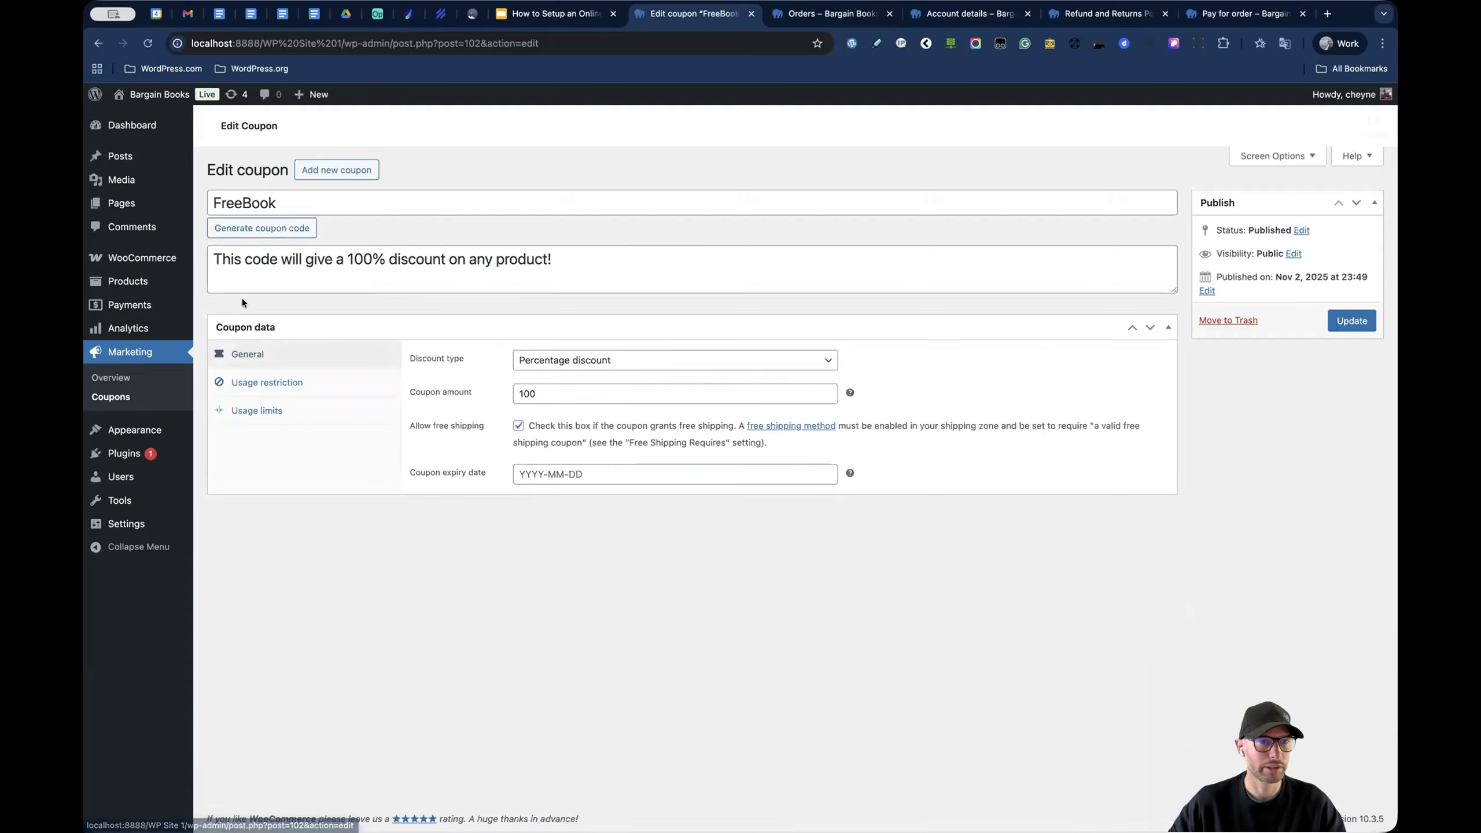
pyautogui.doubleClick(312, 197)
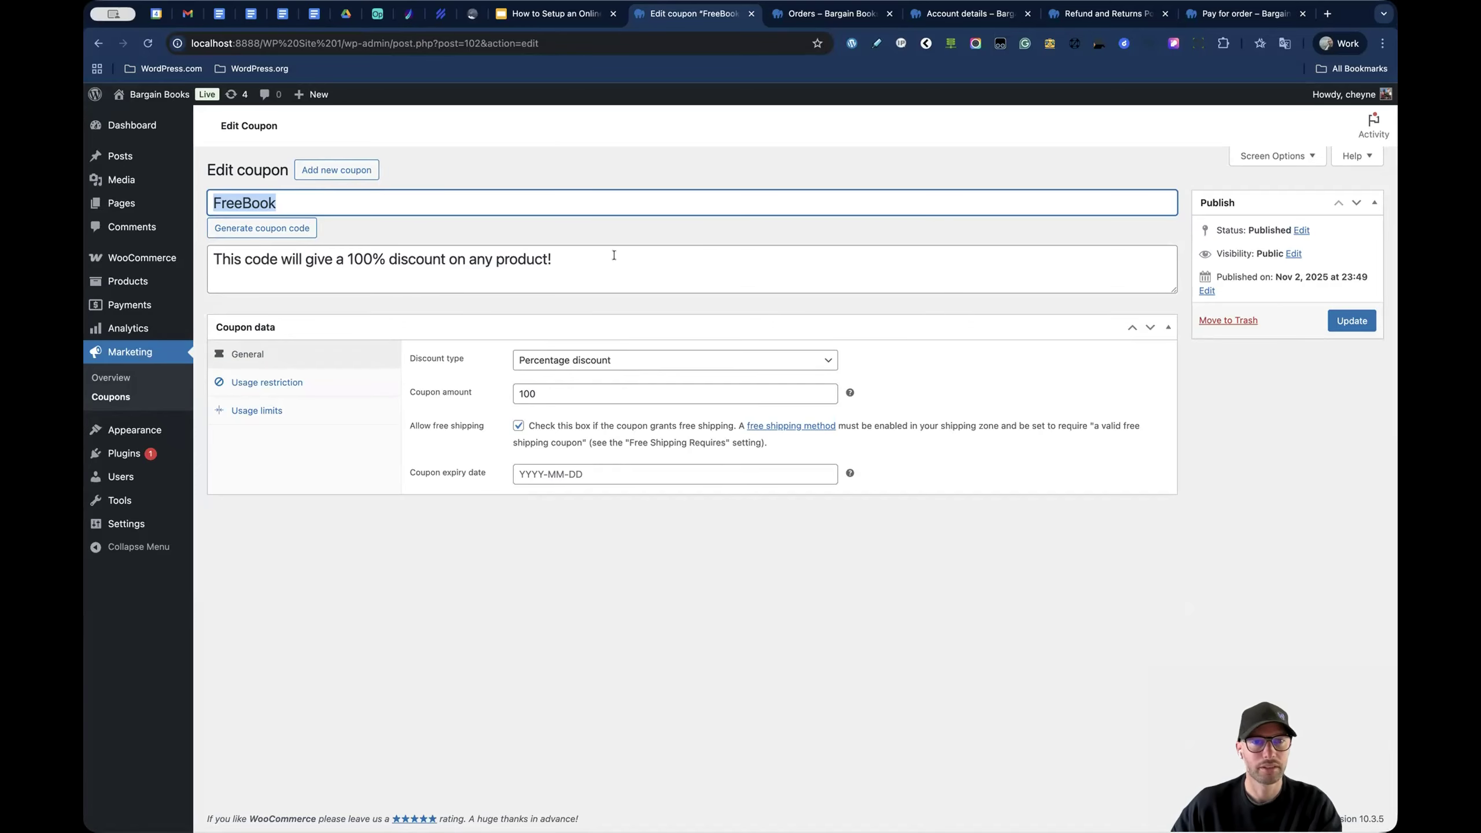
# - Clear the coupon's description and paste the same text back in
pyautogui.tripleClick(596, 258)
pyautogui.press('super+c')
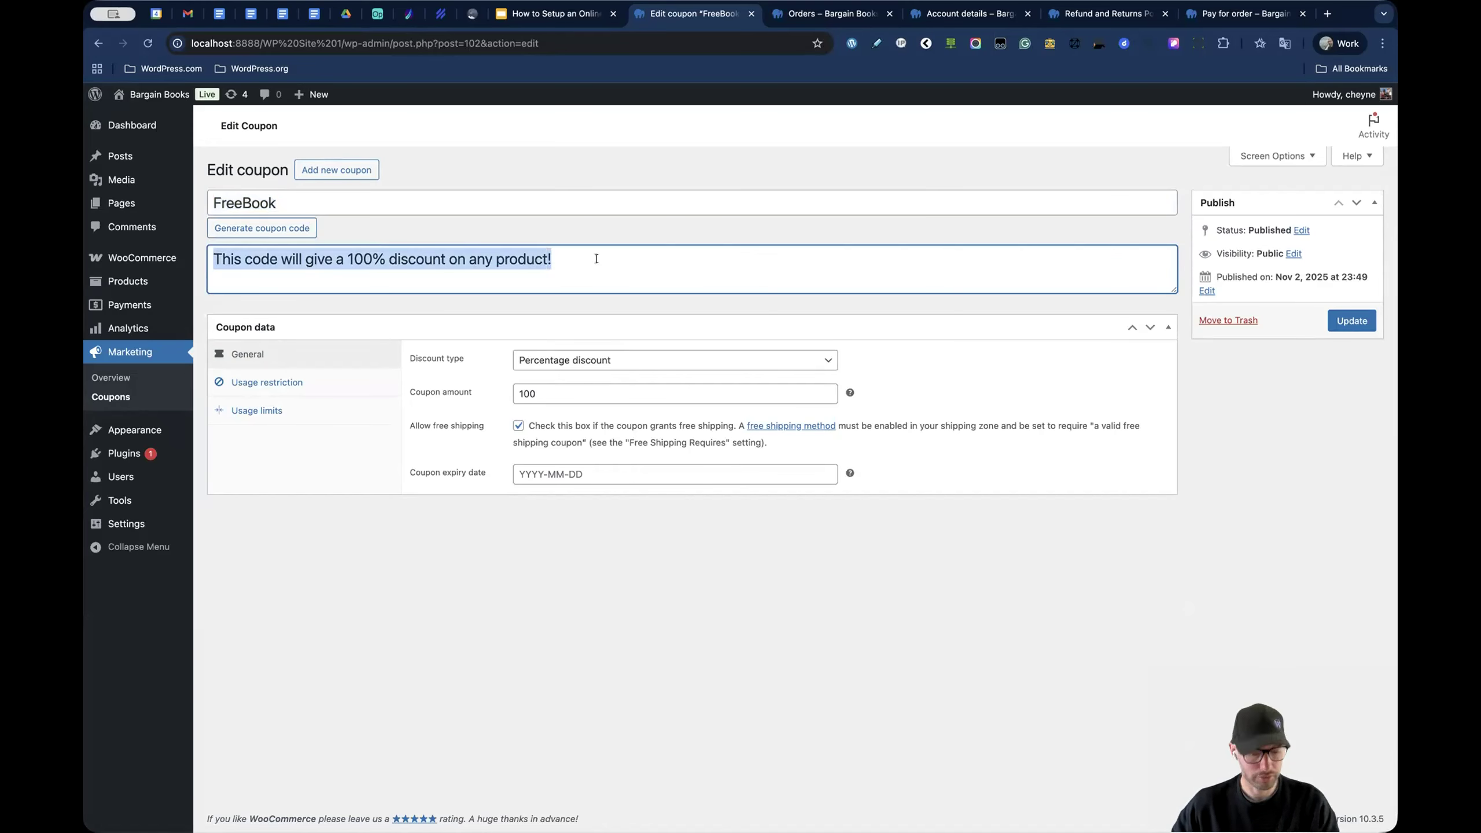
pyautogui.press('BackSpace')
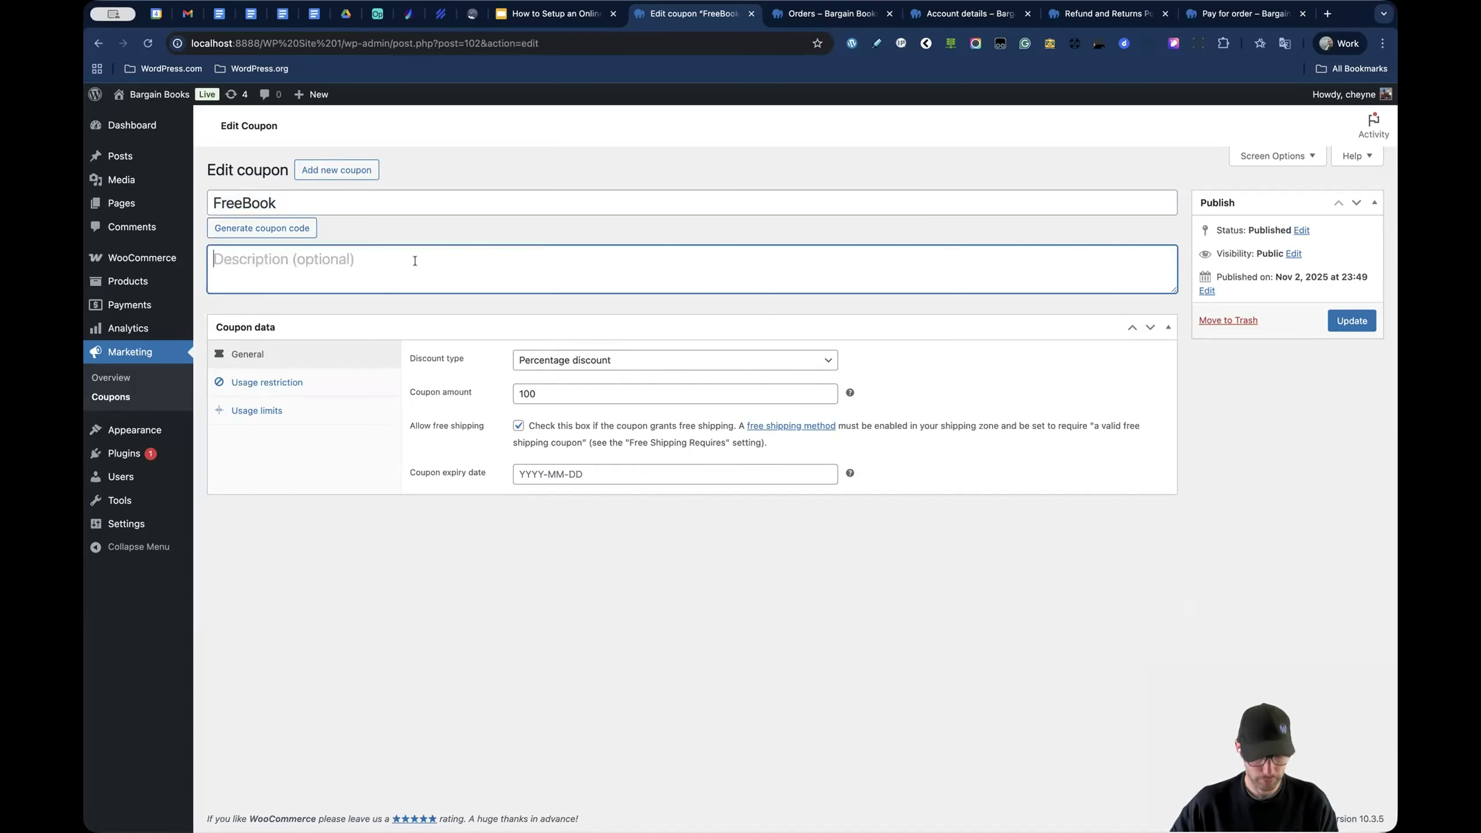
pyautogui.press('super+v')
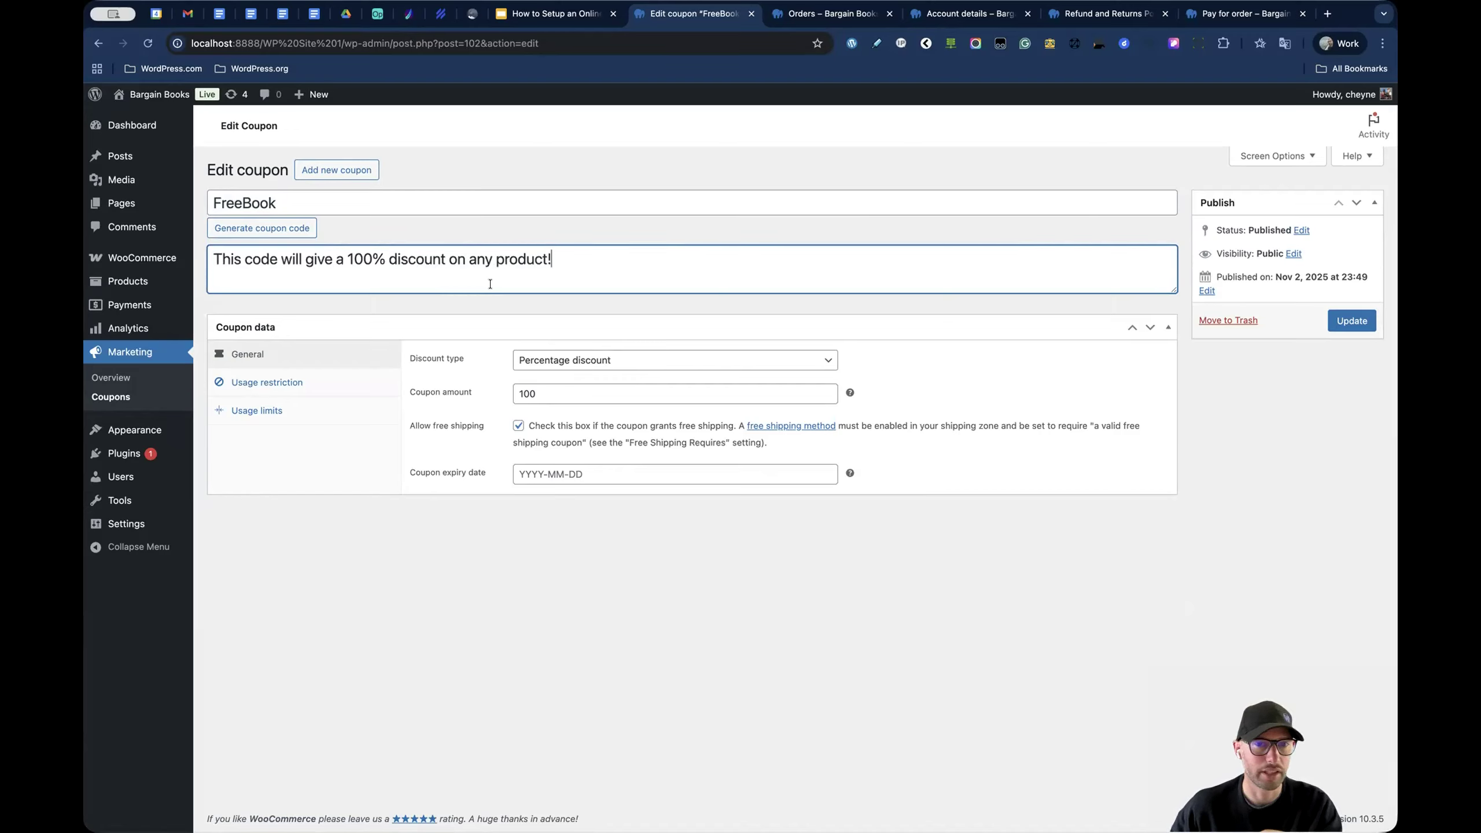
pyautogui.click(527, 306)
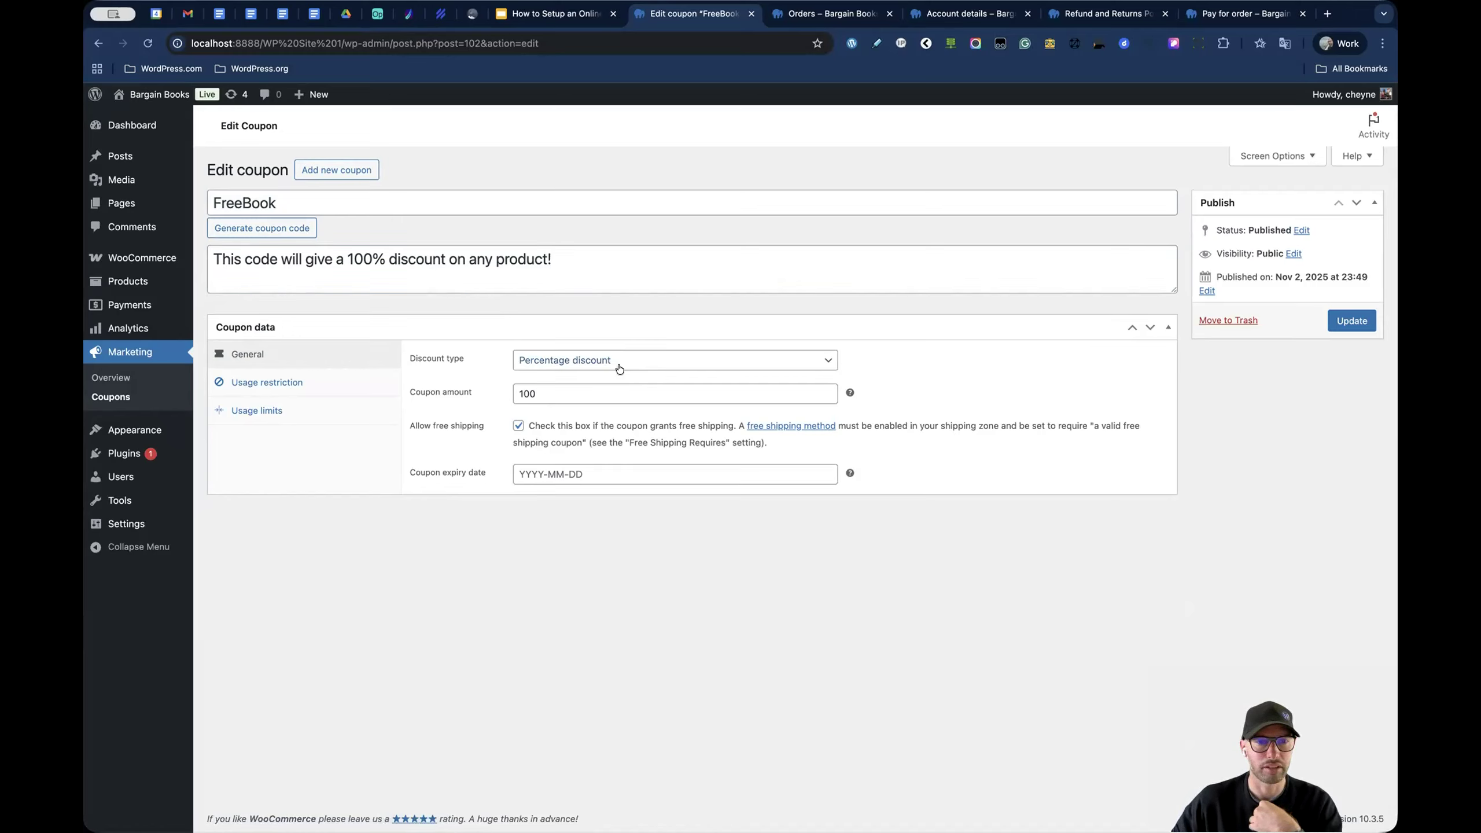
# - Review the coupon's discount types, change it to Fixed cart discount and set the coupon amount to 10
pyautogui.click(668, 365)
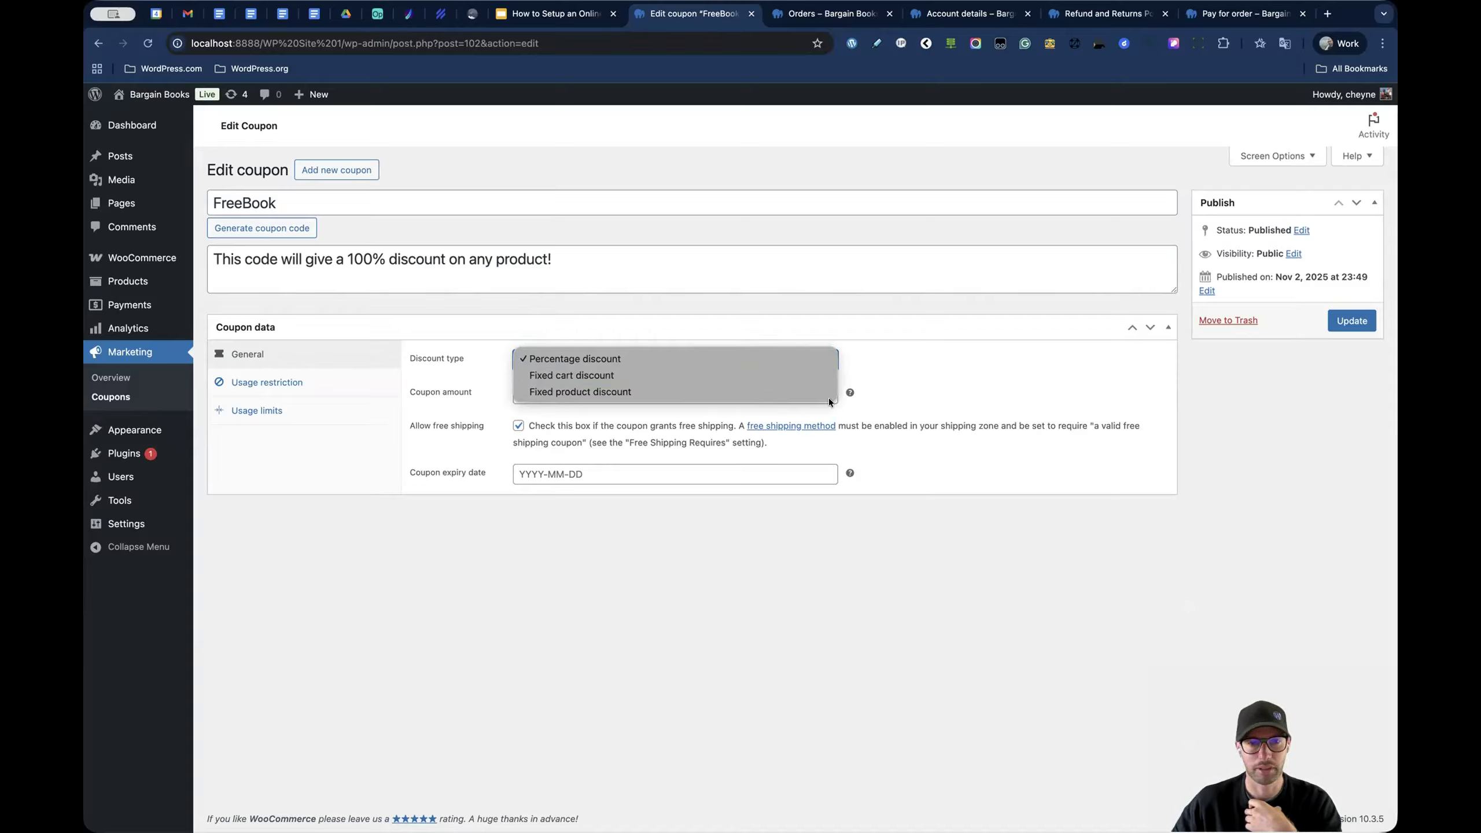
pyautogui.click(911, 392)
pyautogui.doubleClick(568, 392)
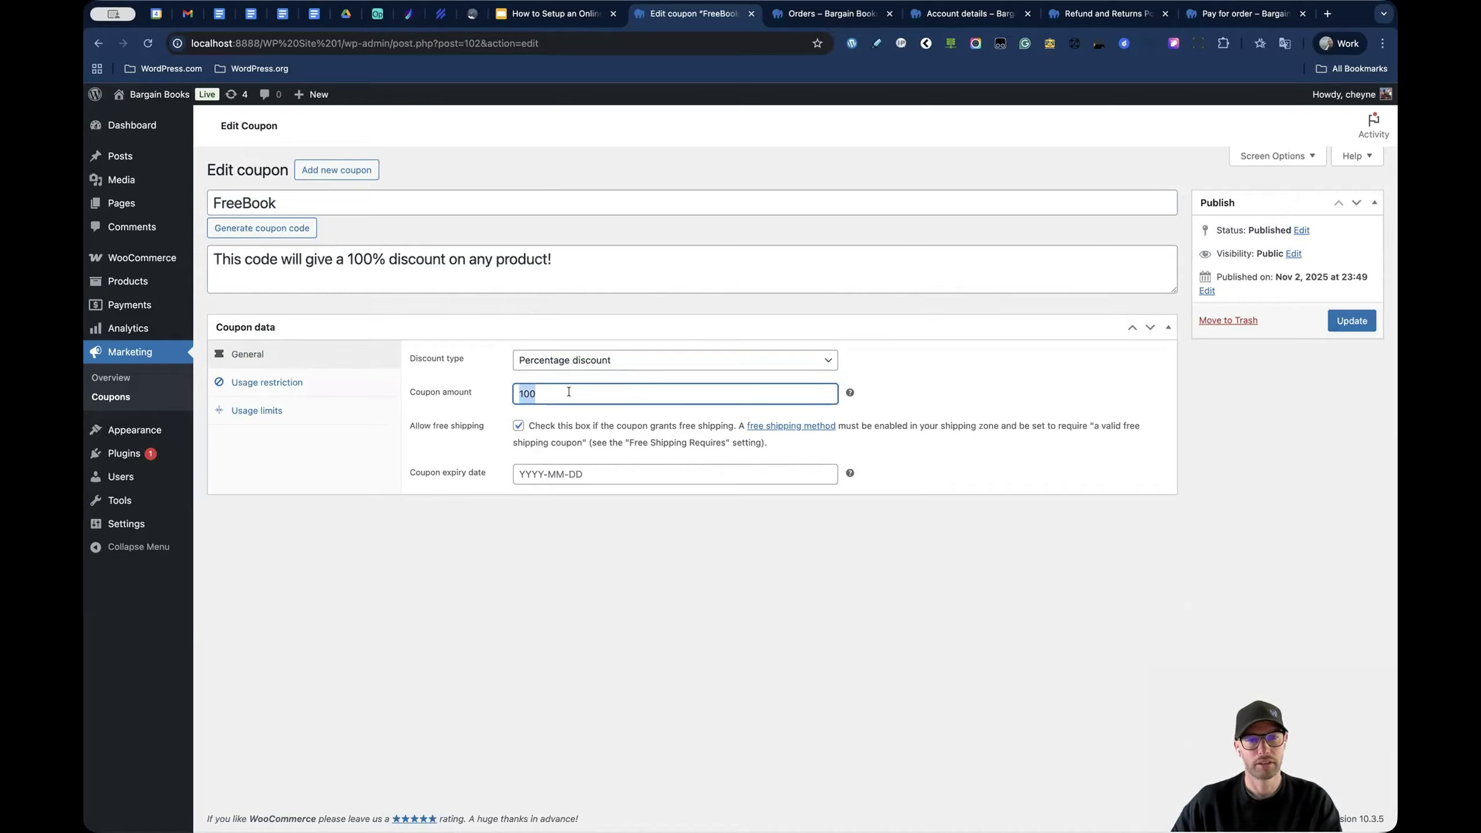
pyautogui.click(645, 358)
pyautogui.click(648, 374)
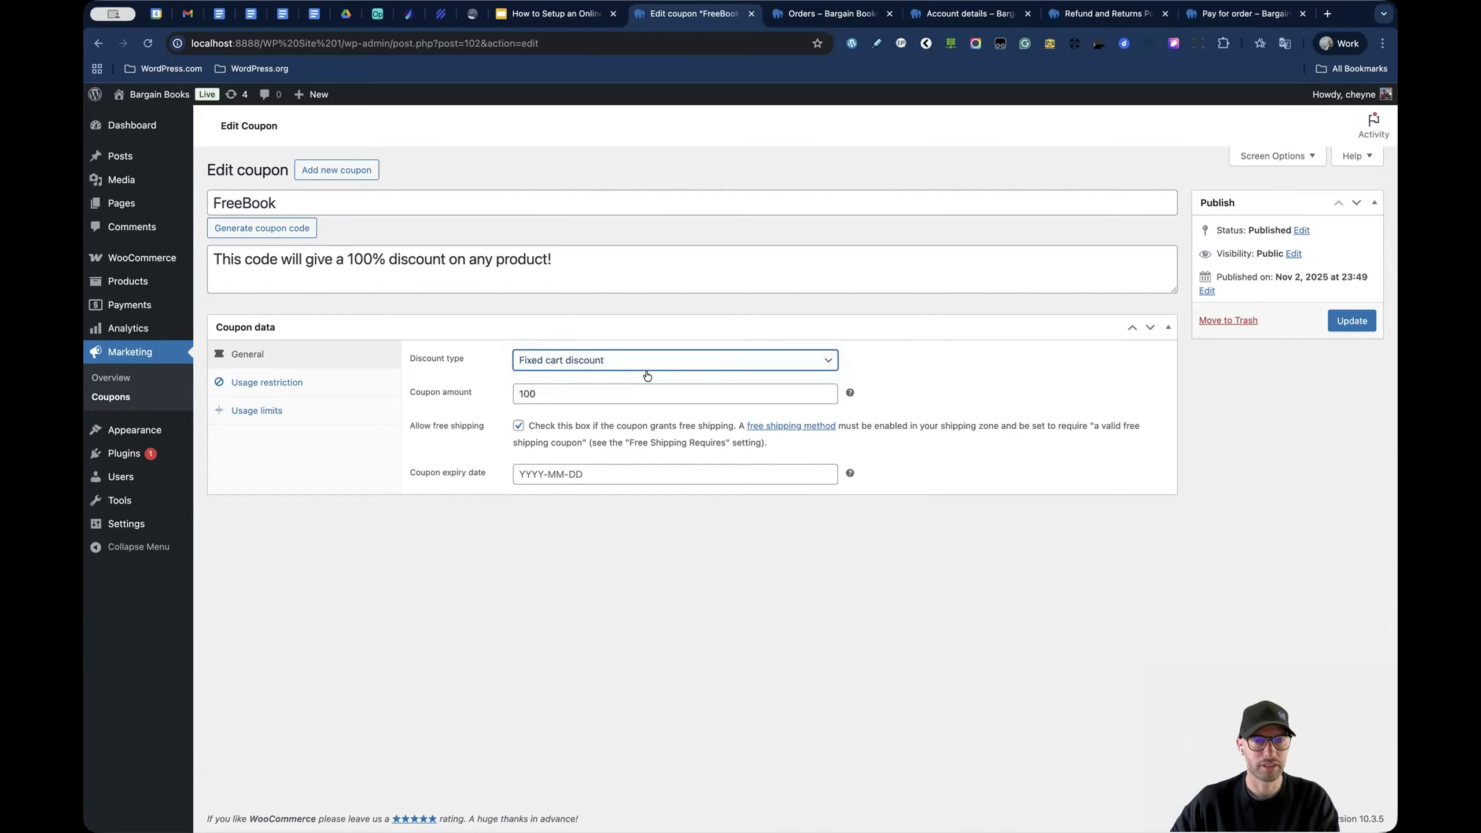
pyautogui.click(564, 392)
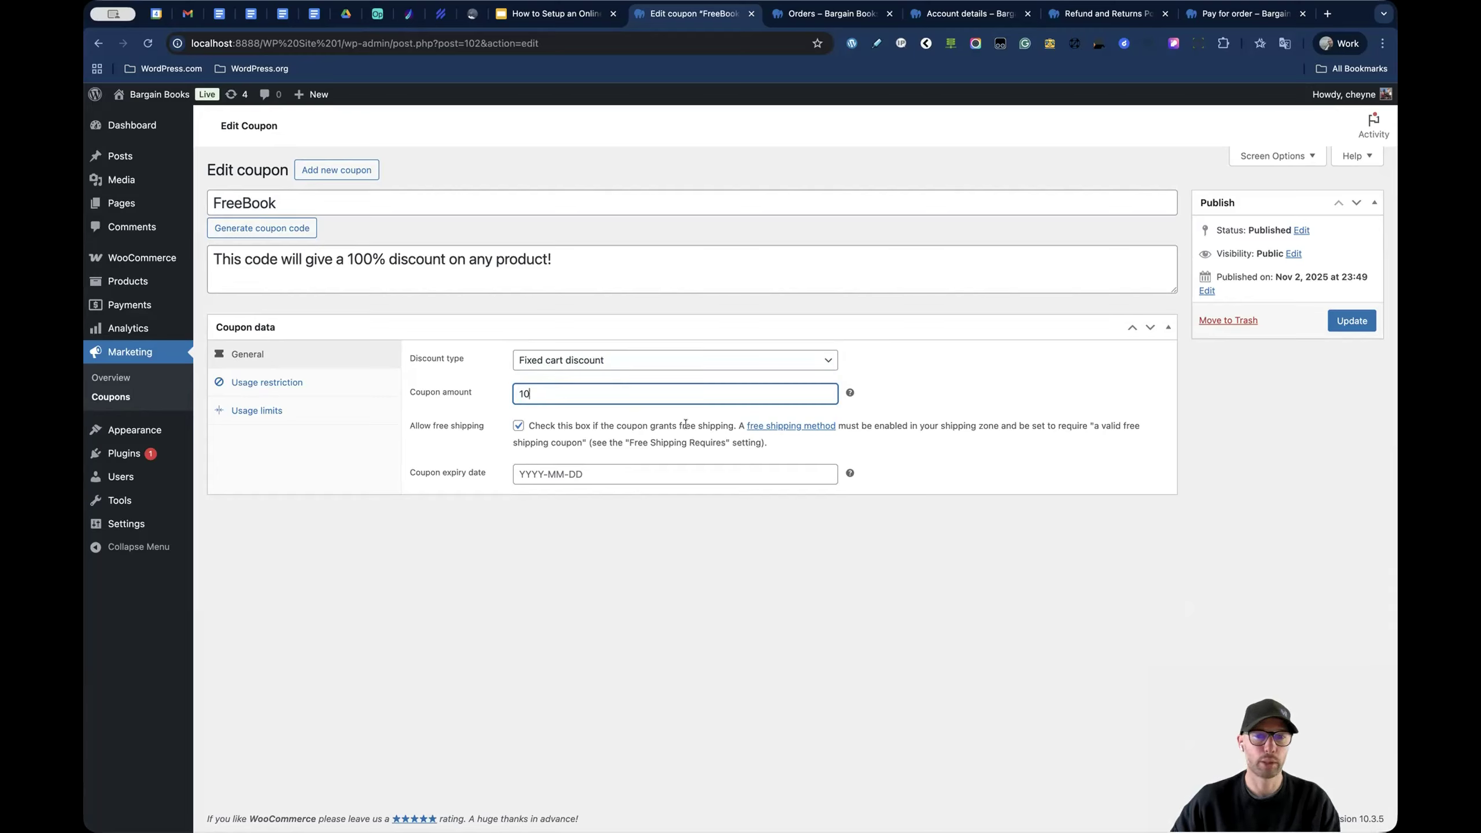
# - Look at the coupon's expiry date calendar without choosing a date, and review its usage restriction settings
pyautogui.click(610, 473)
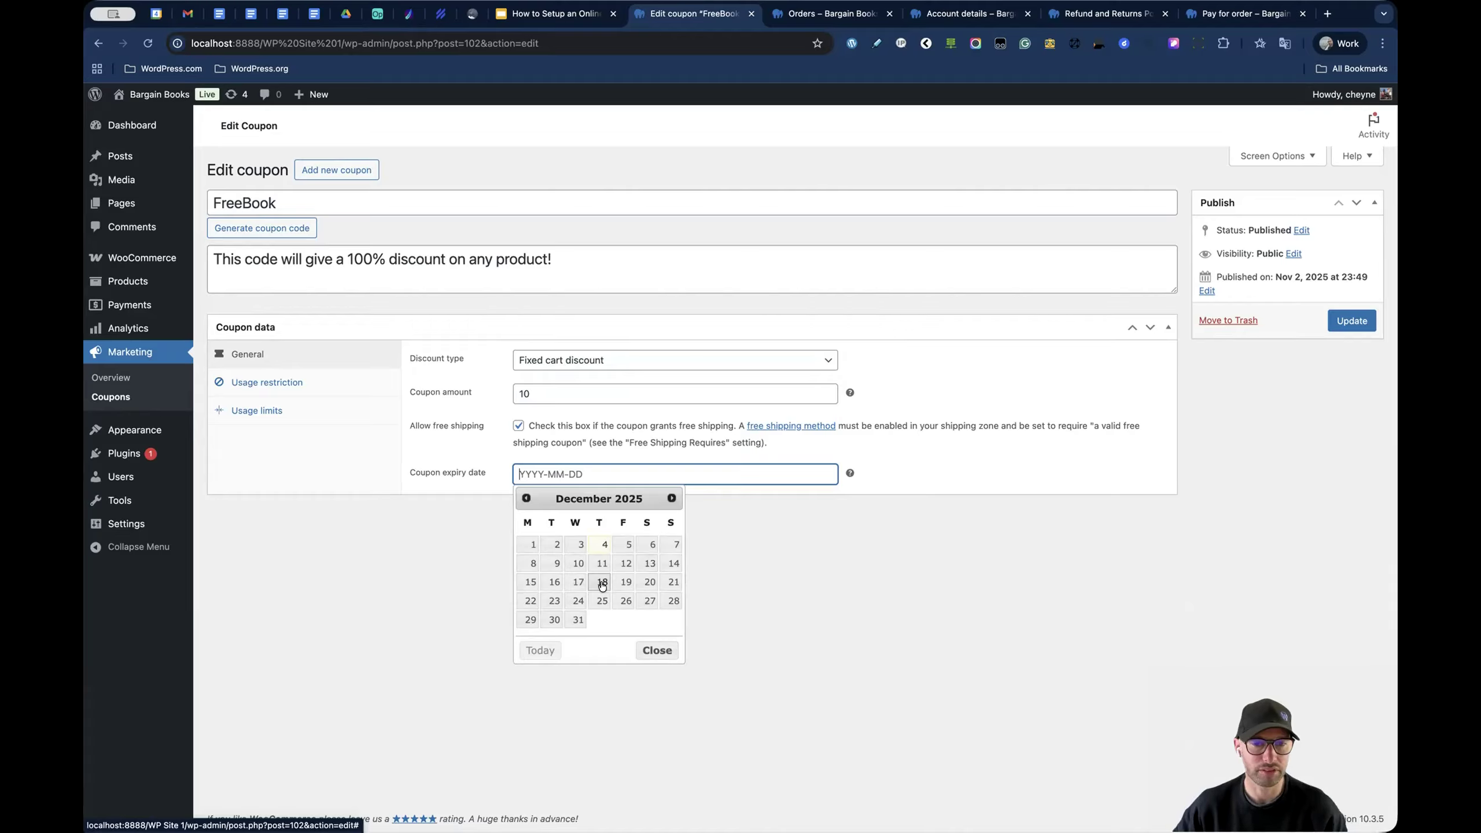
pyautogui.click(762, 575)
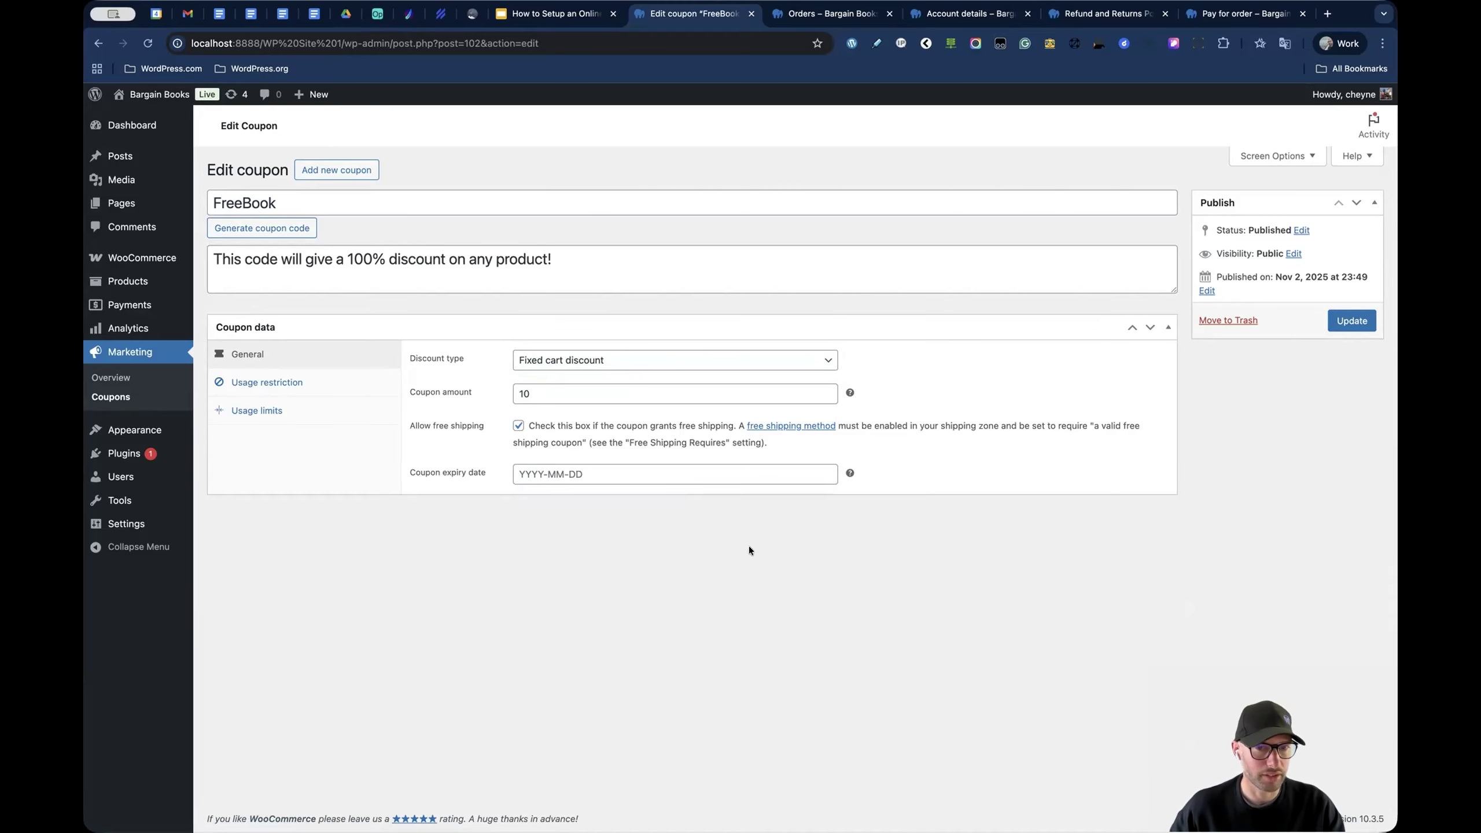
pyautogui.click(301, 385)
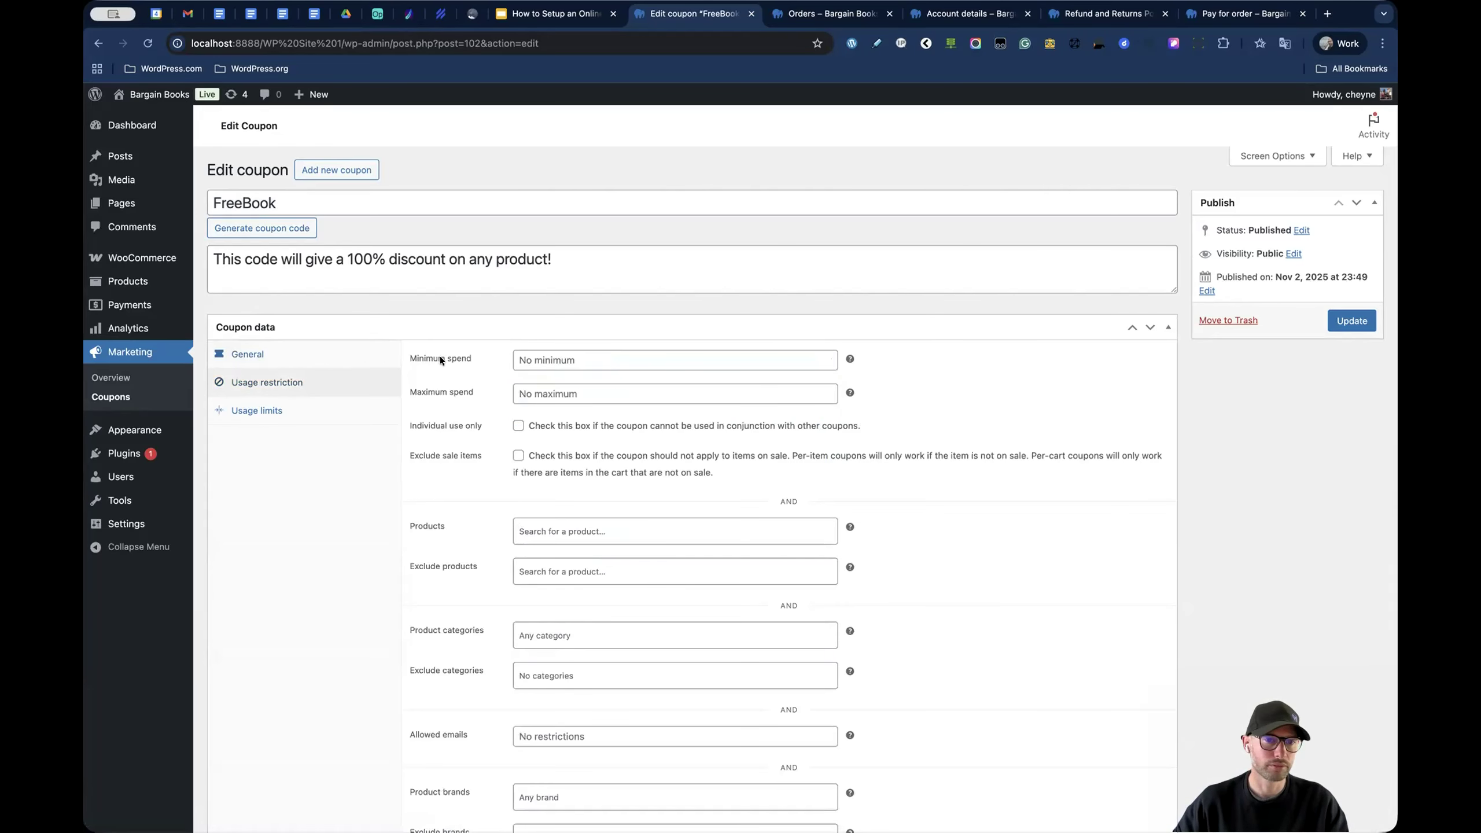
pyautogui.scroll(-2, 473, 359)
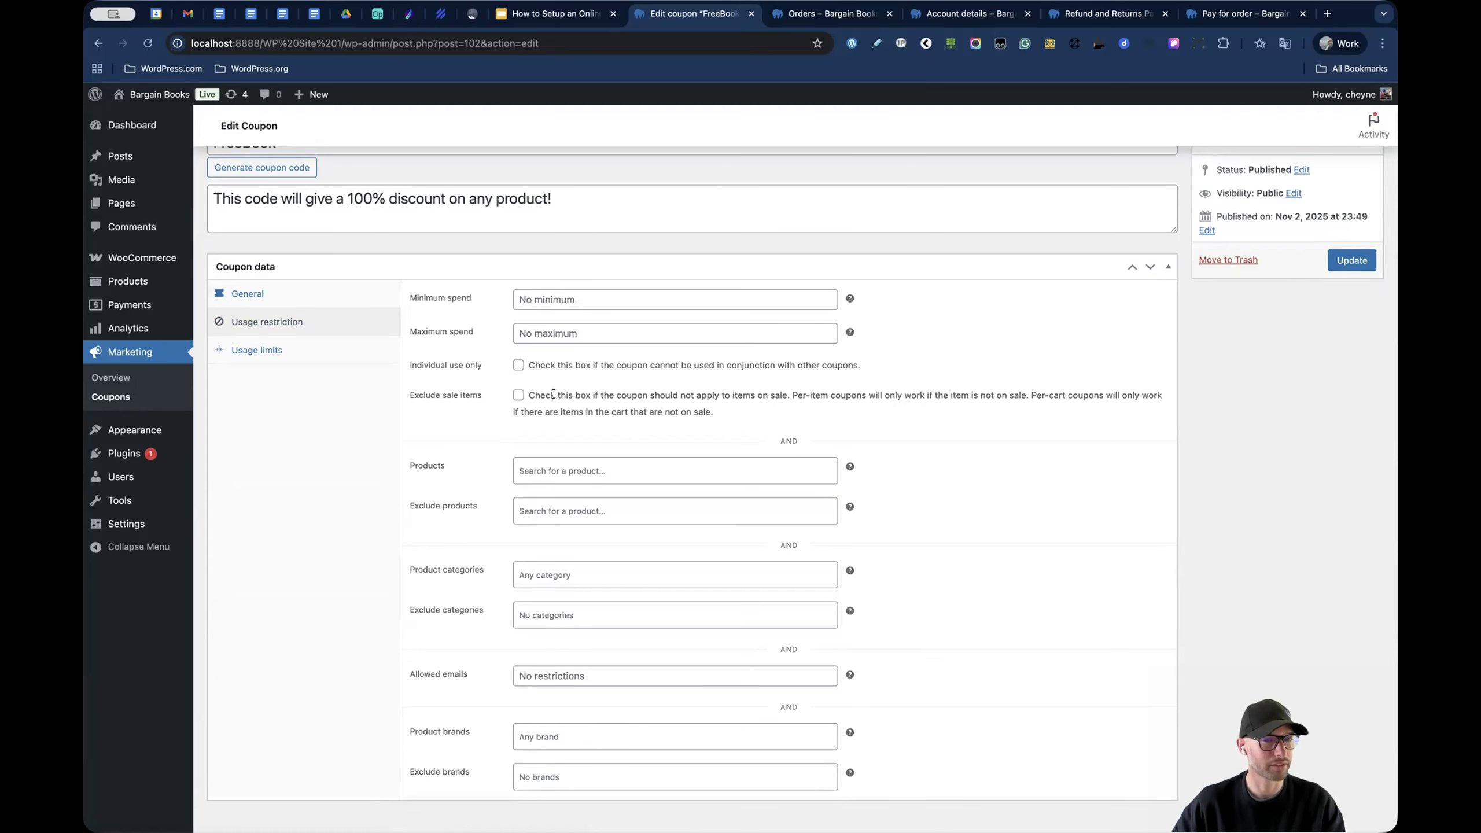
pyautogui.scroll(-1, 553, 394)
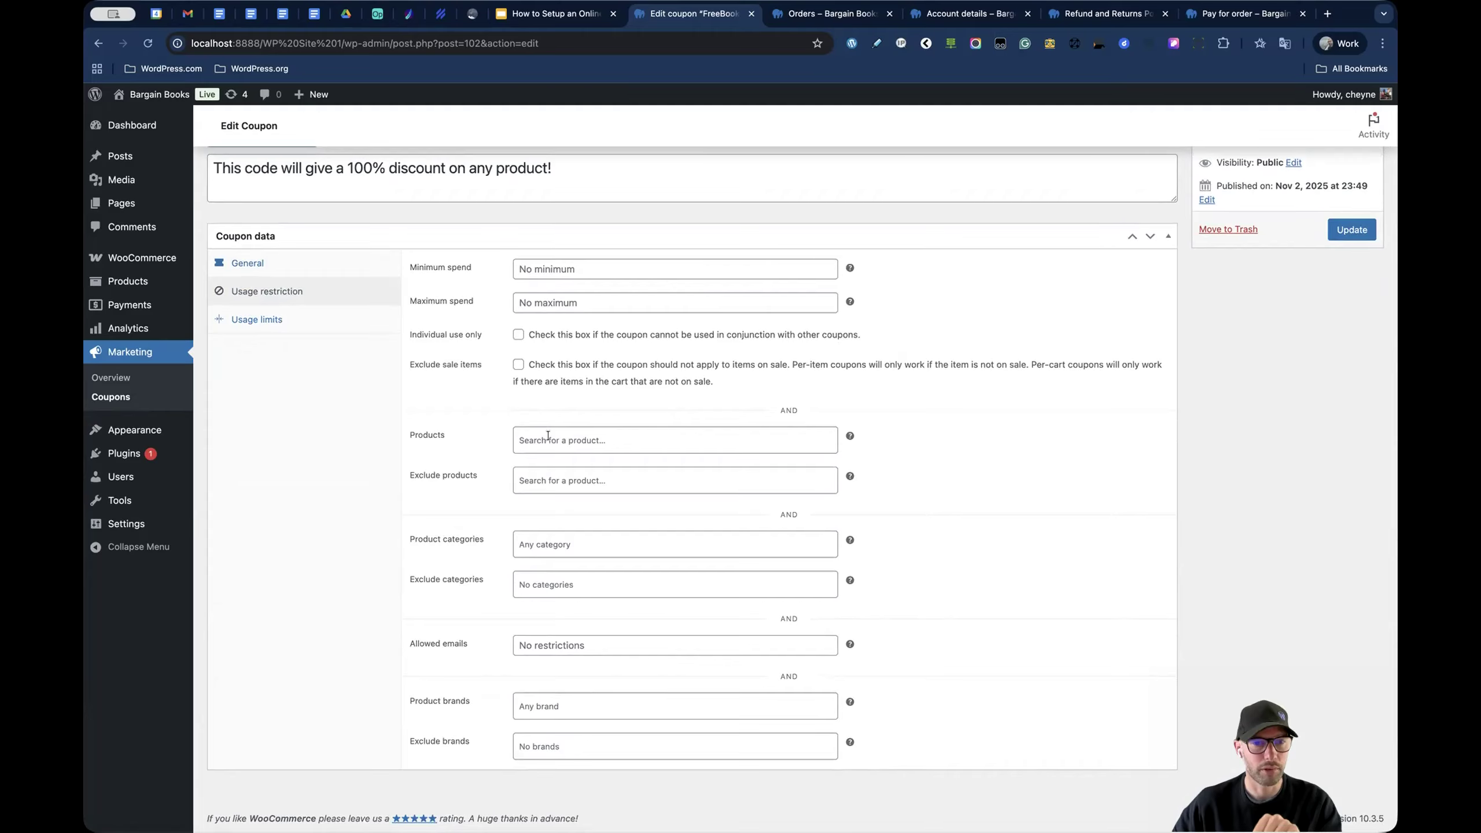
# - Add S - Harry Potter Box Set (BBHPBS) to the coupon's required products and remove it again
pyautogui.click(547, 436)
pyautogui.write('harry')
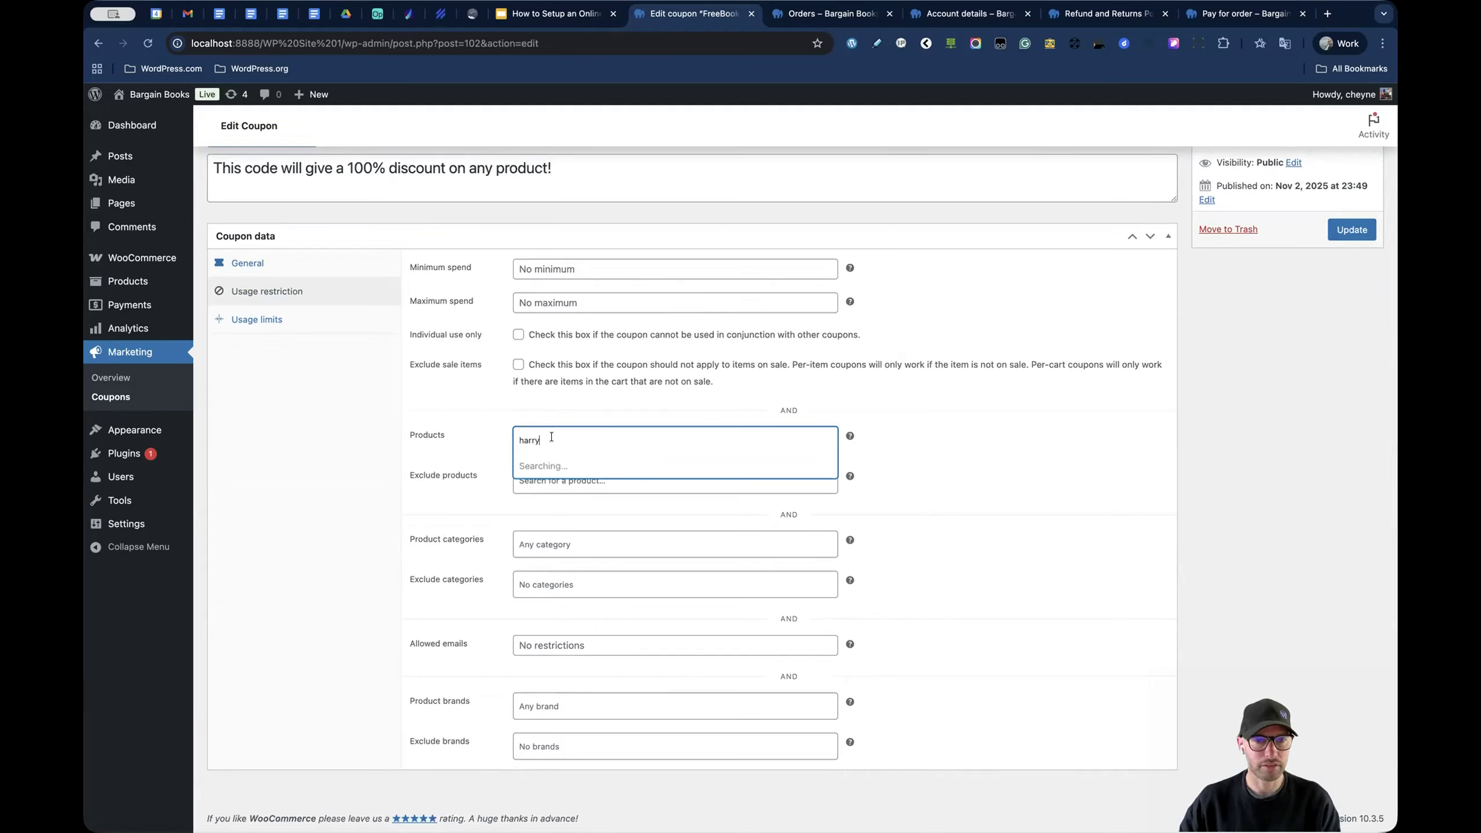
pyautogui.click(574, 467)
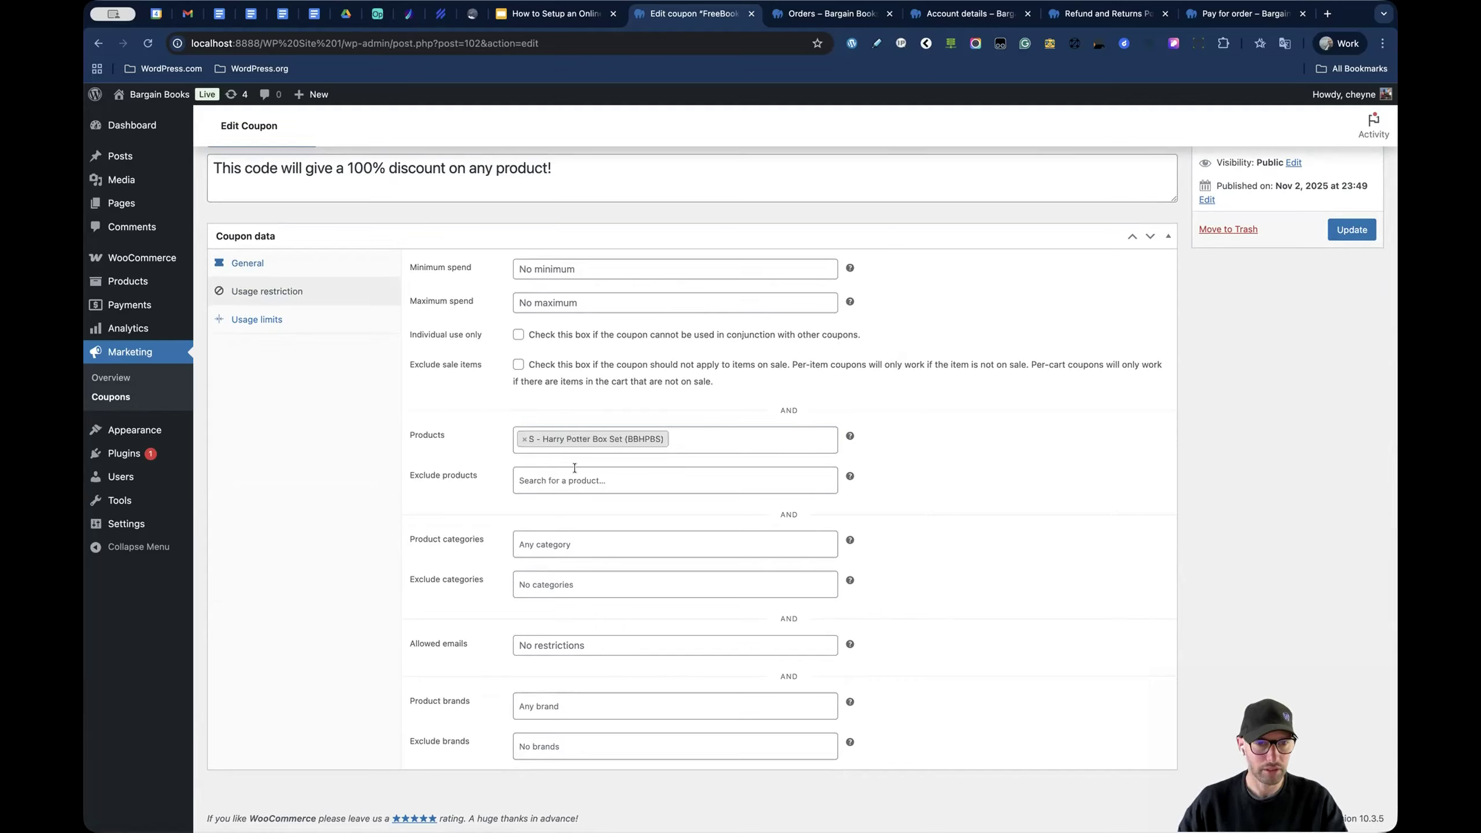
pyautogui.click(524, 438)
pyautogui.click(492, 494)
# - Exclude the product S - Harry Potter Box Set (BBHPBS) from the coupon's discount
pyautogui.click(538, 478)
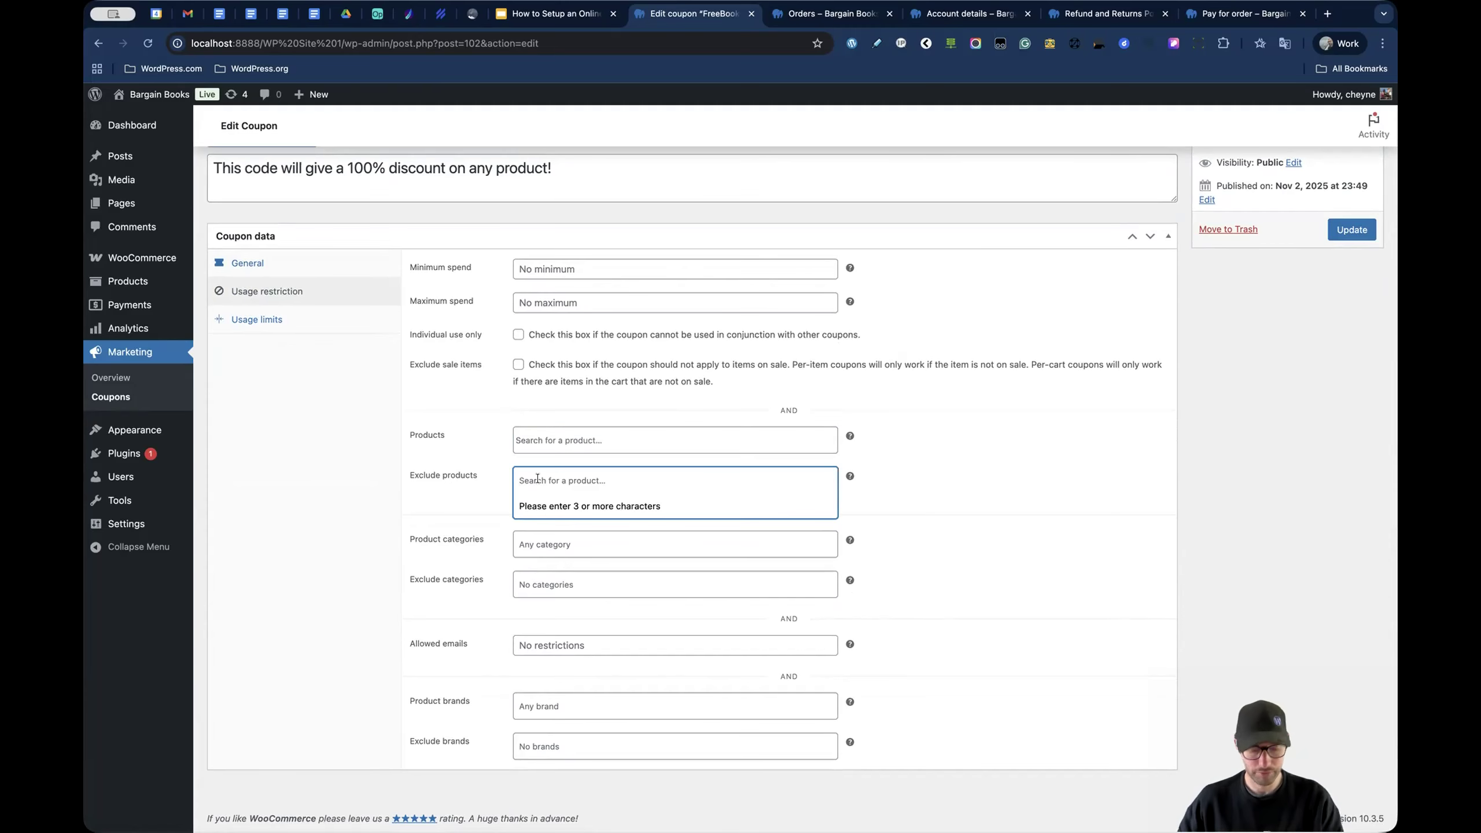
pyautogui.write('harry')
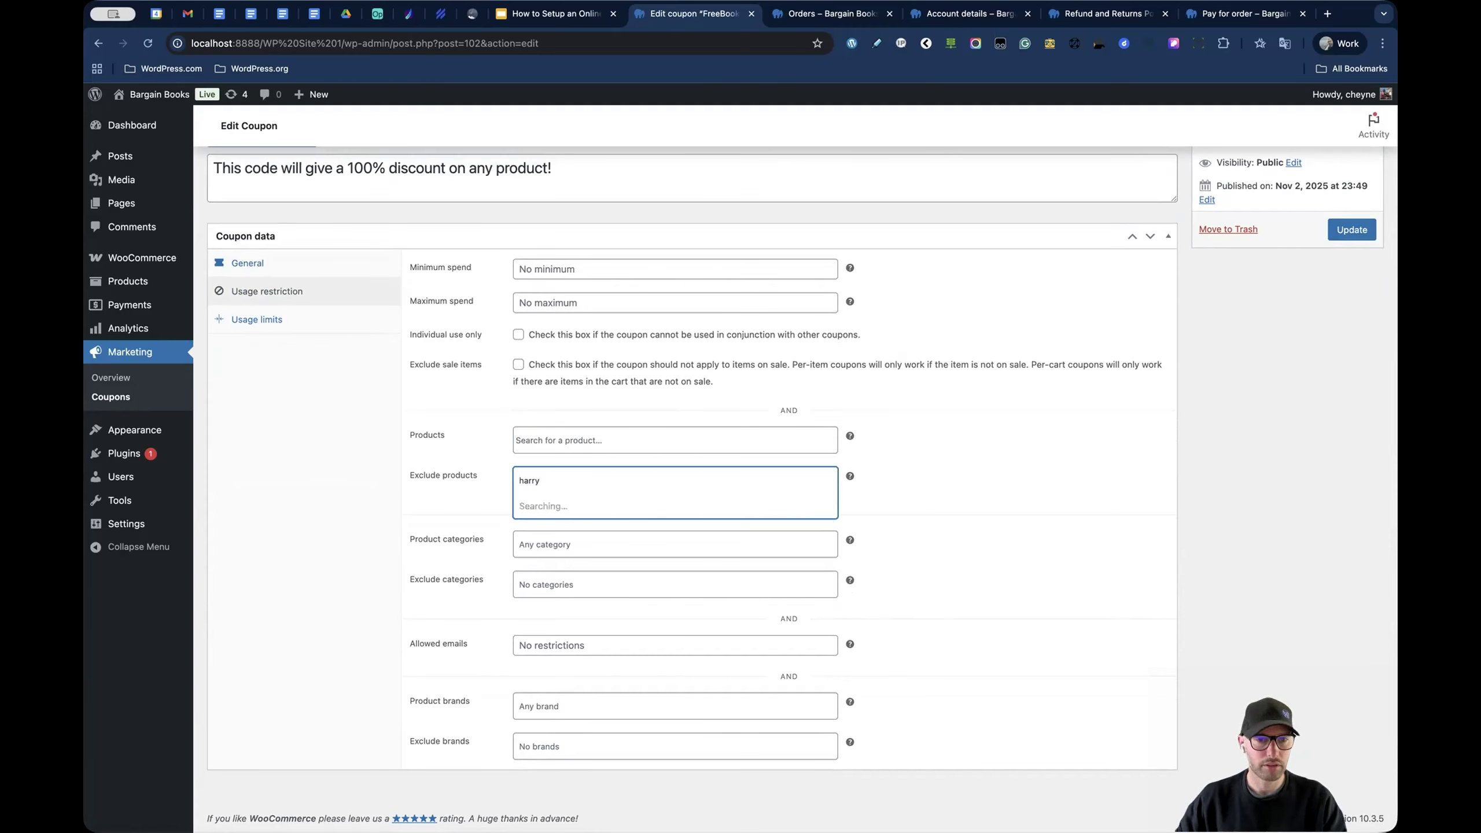
pyautogui.click(583, 504)
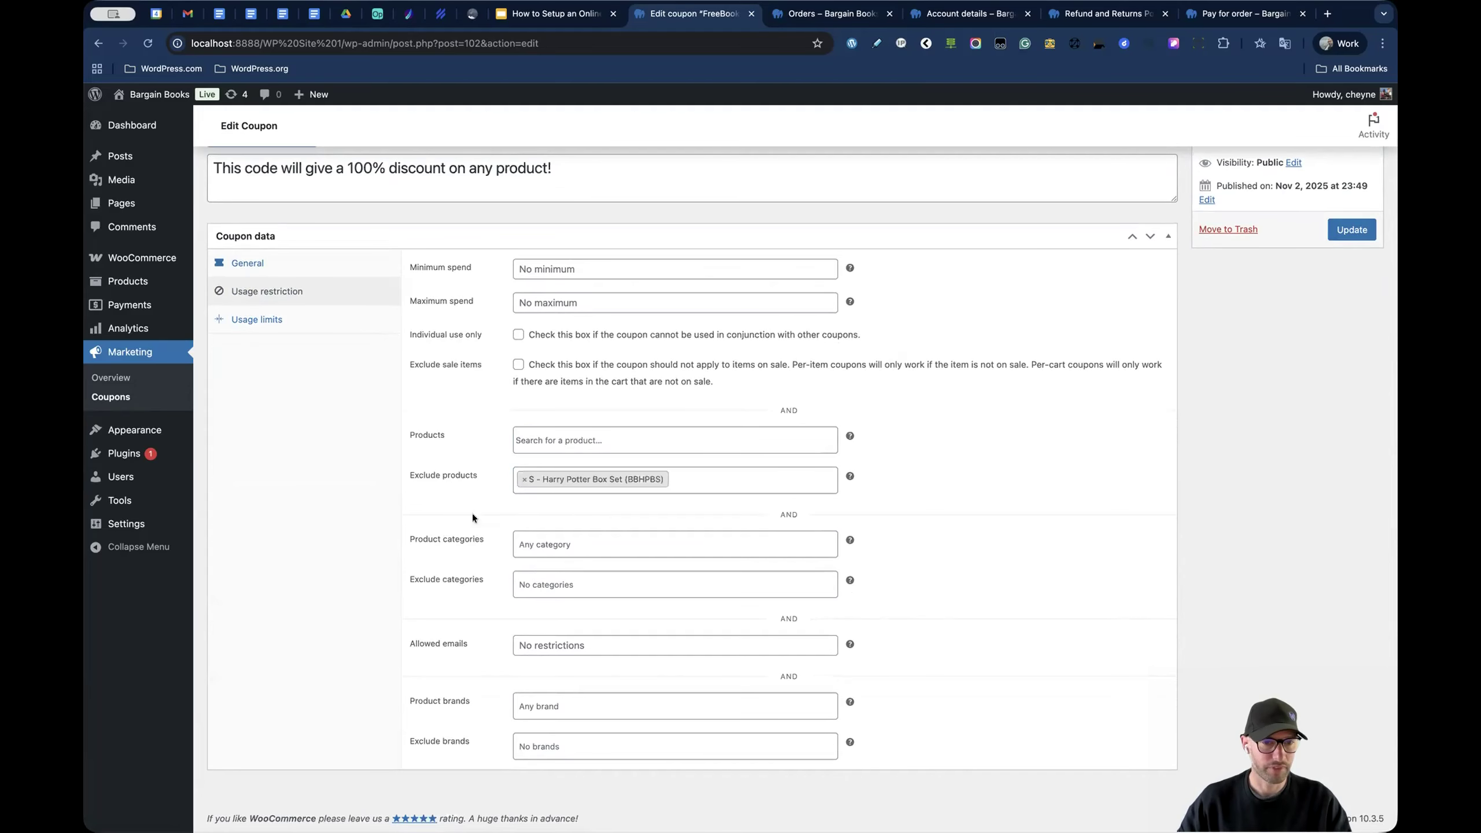
# - Examine the coupon's product category and allowed emails restrictions without entering any values
pyautogui.click(466, 538)
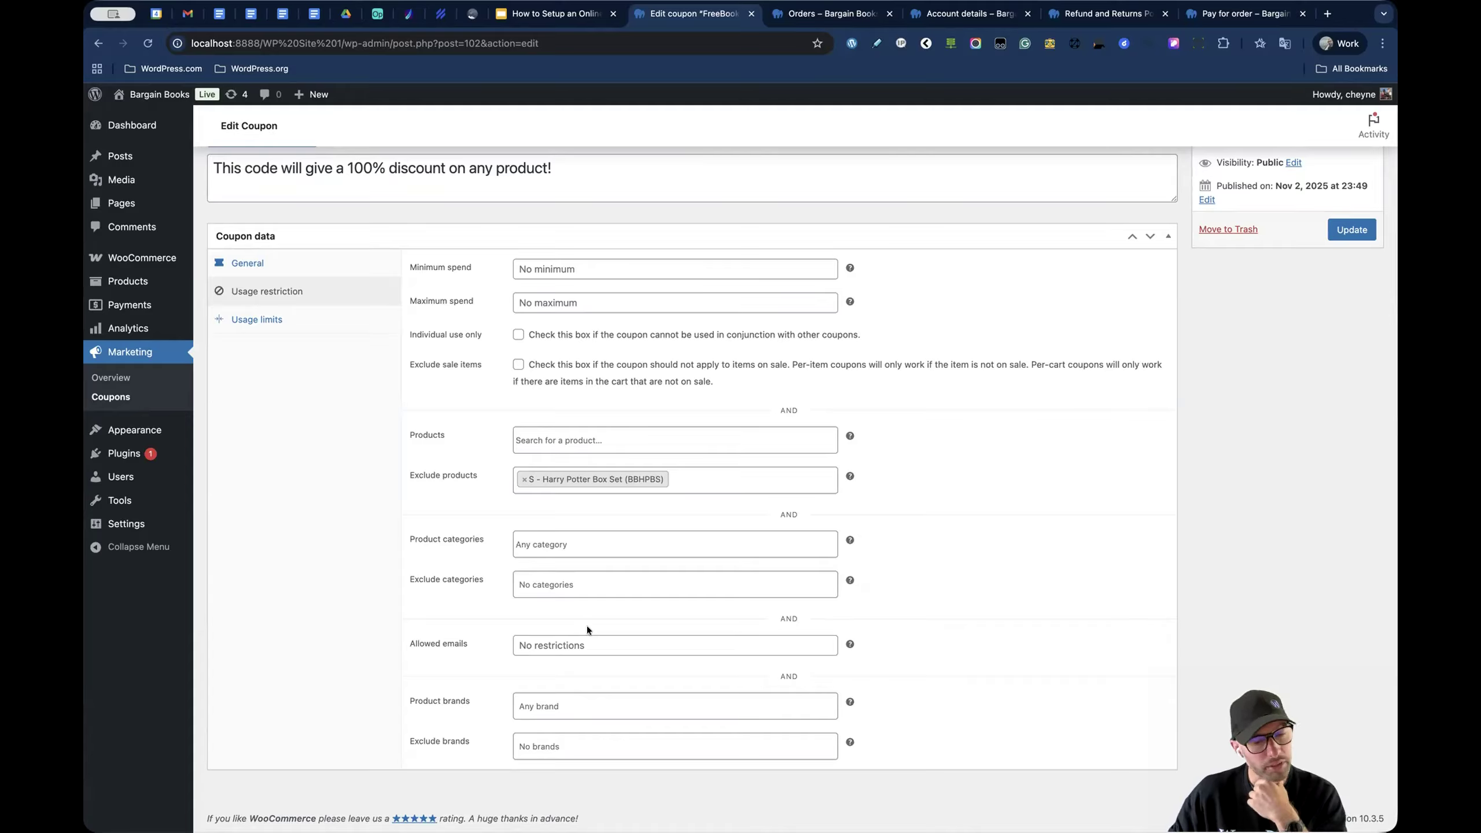
pyautogui.click(575, 643)
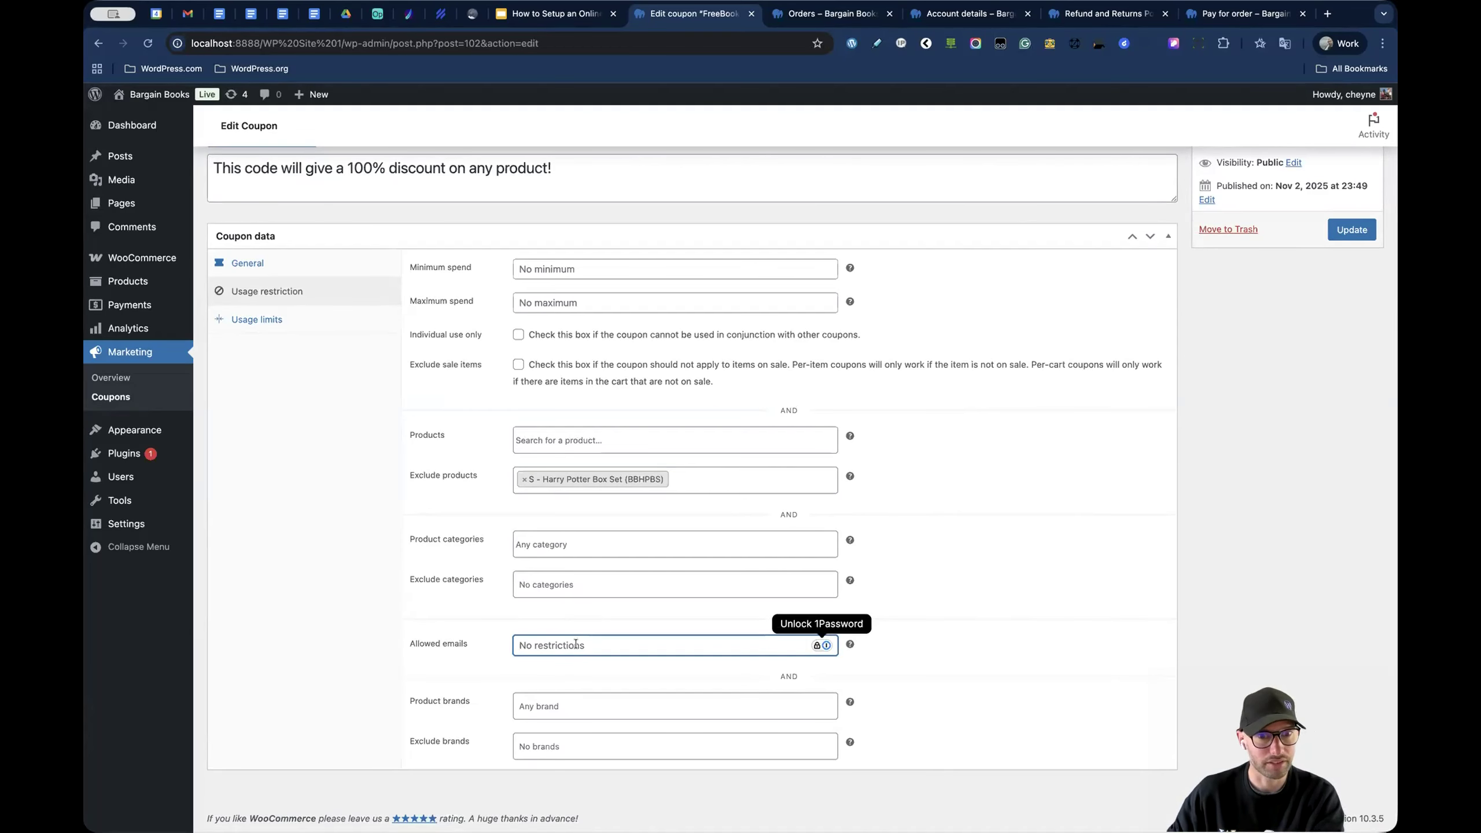
# - Review the coupon's usage limits per coupon and per user, and return to its general discount settings
pyautogui.click(314, 320)
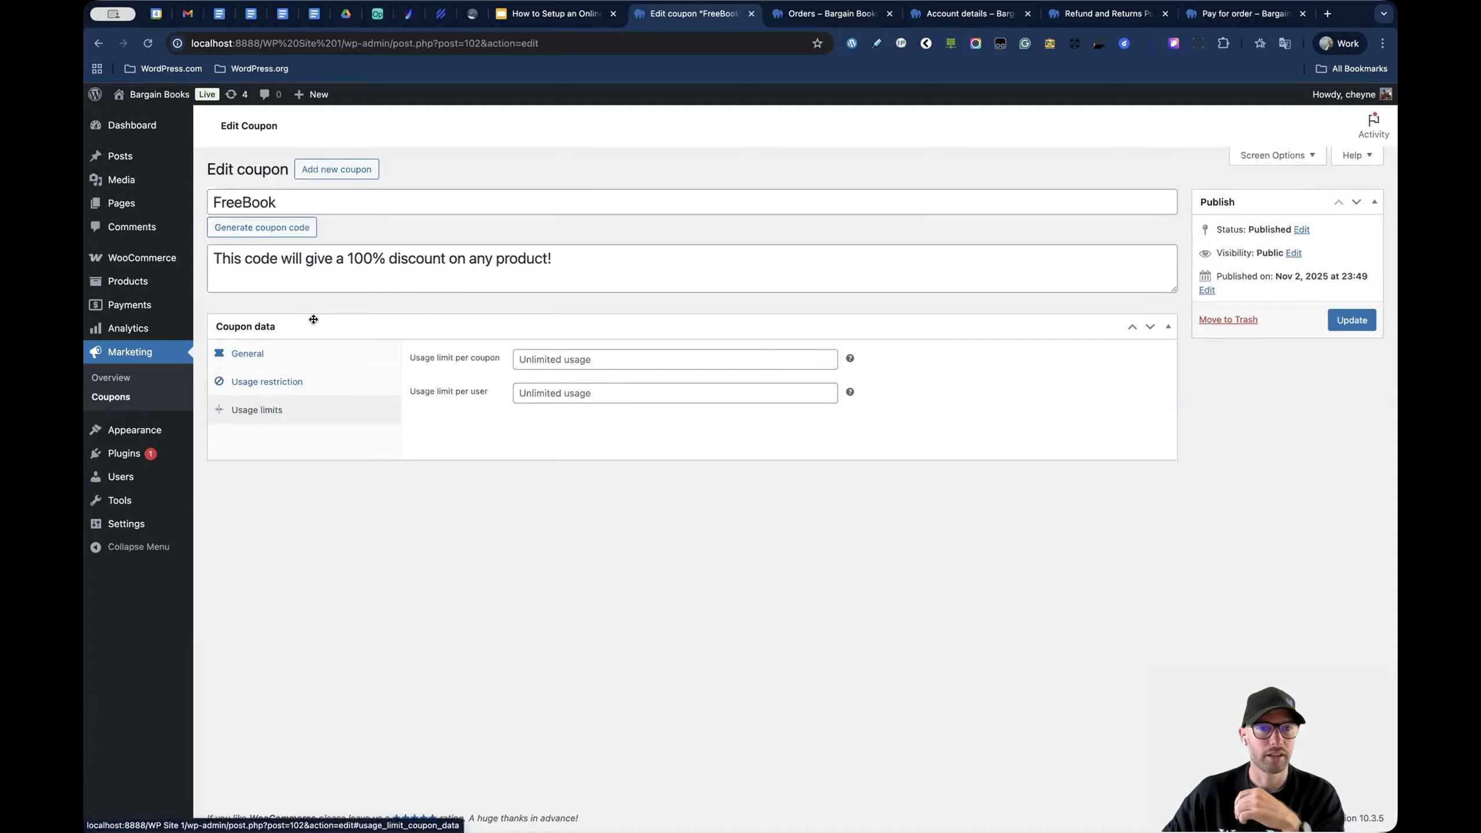
pyautogui.click(623, 351)
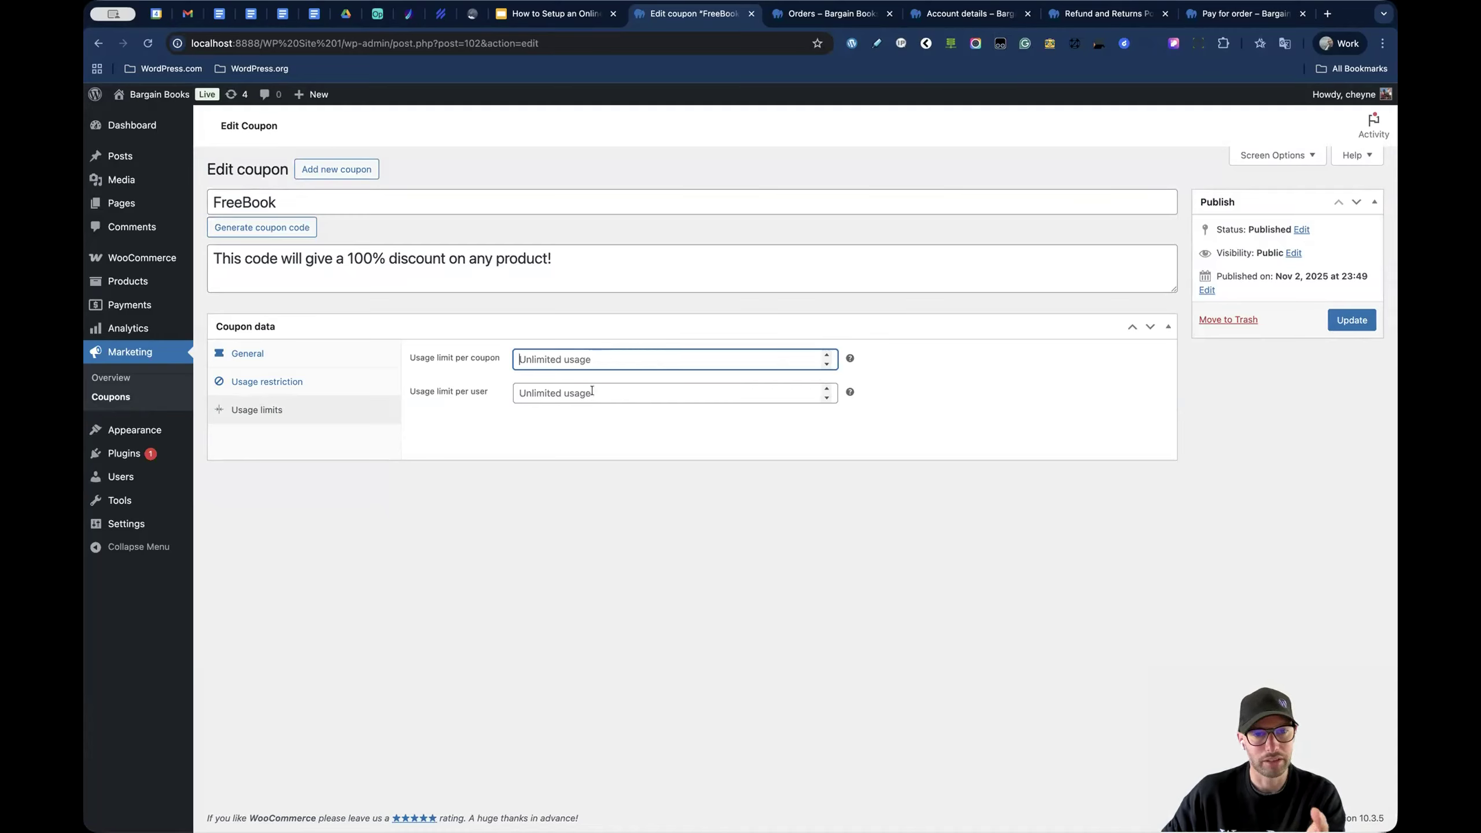
pyautogui.click(565, 392)
pyautogui.click(552, 357)
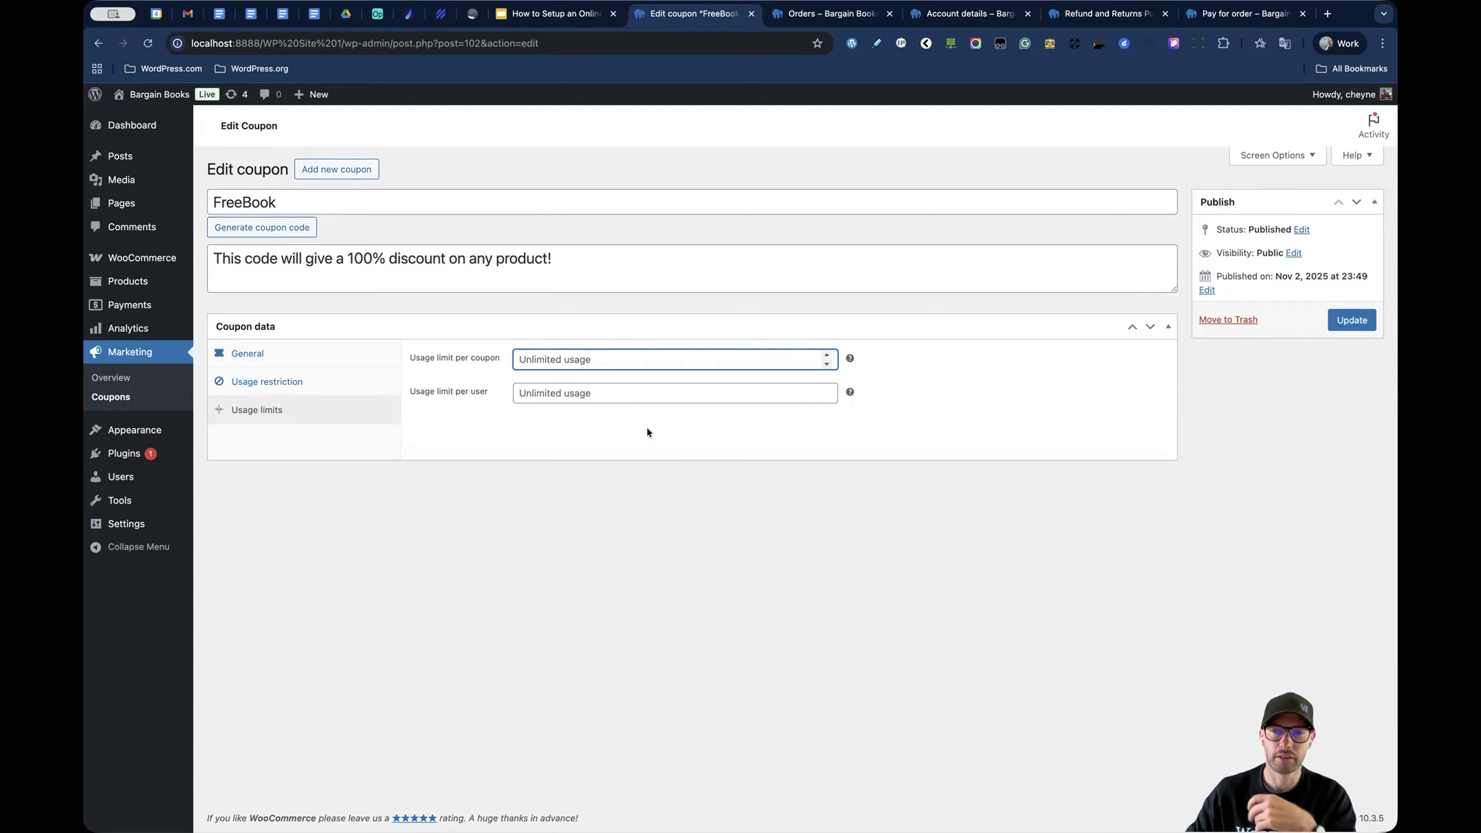
pyautogui.click(682, 465)
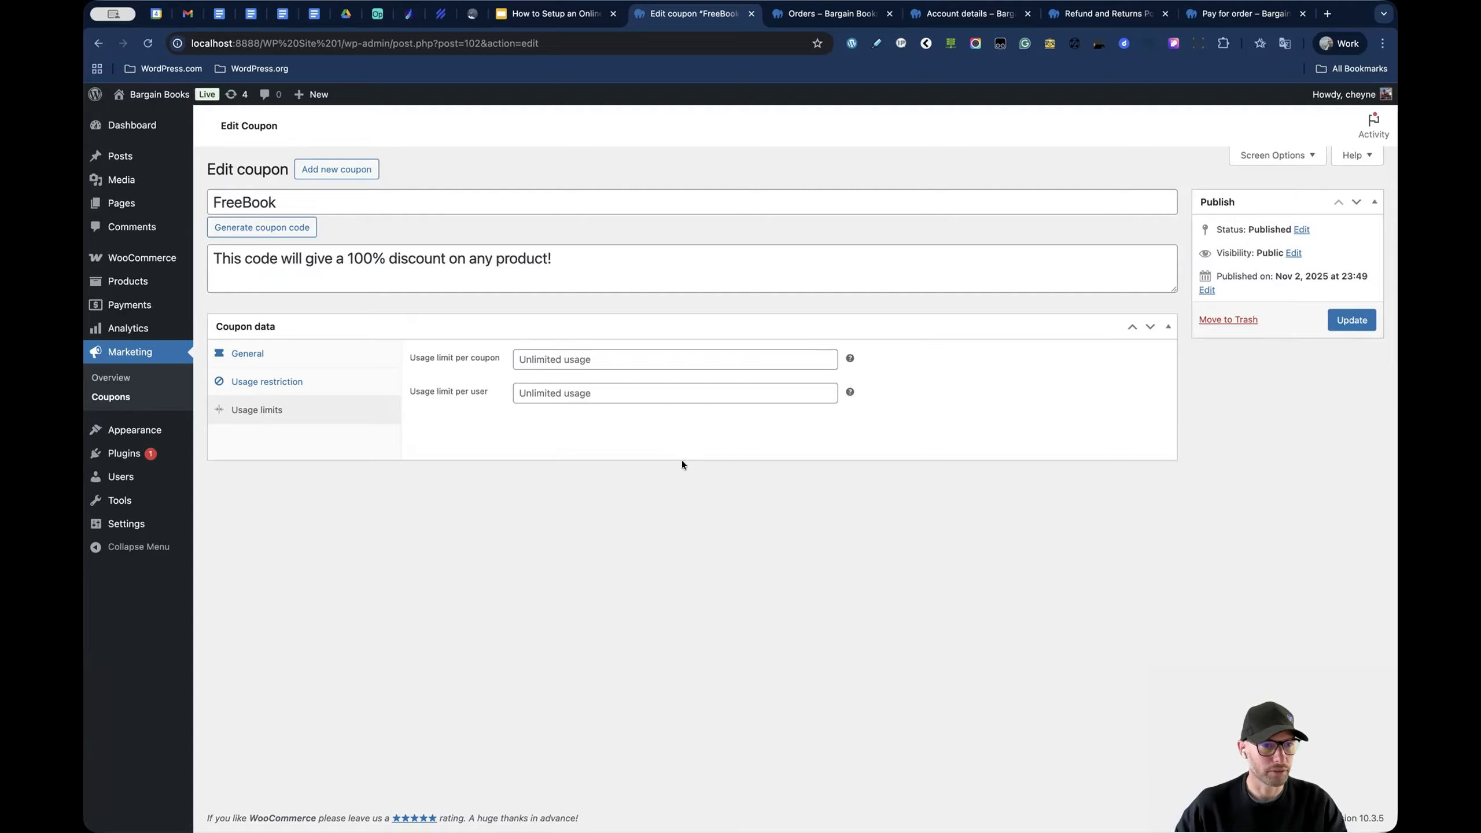
pyautogui.click(326, 384)
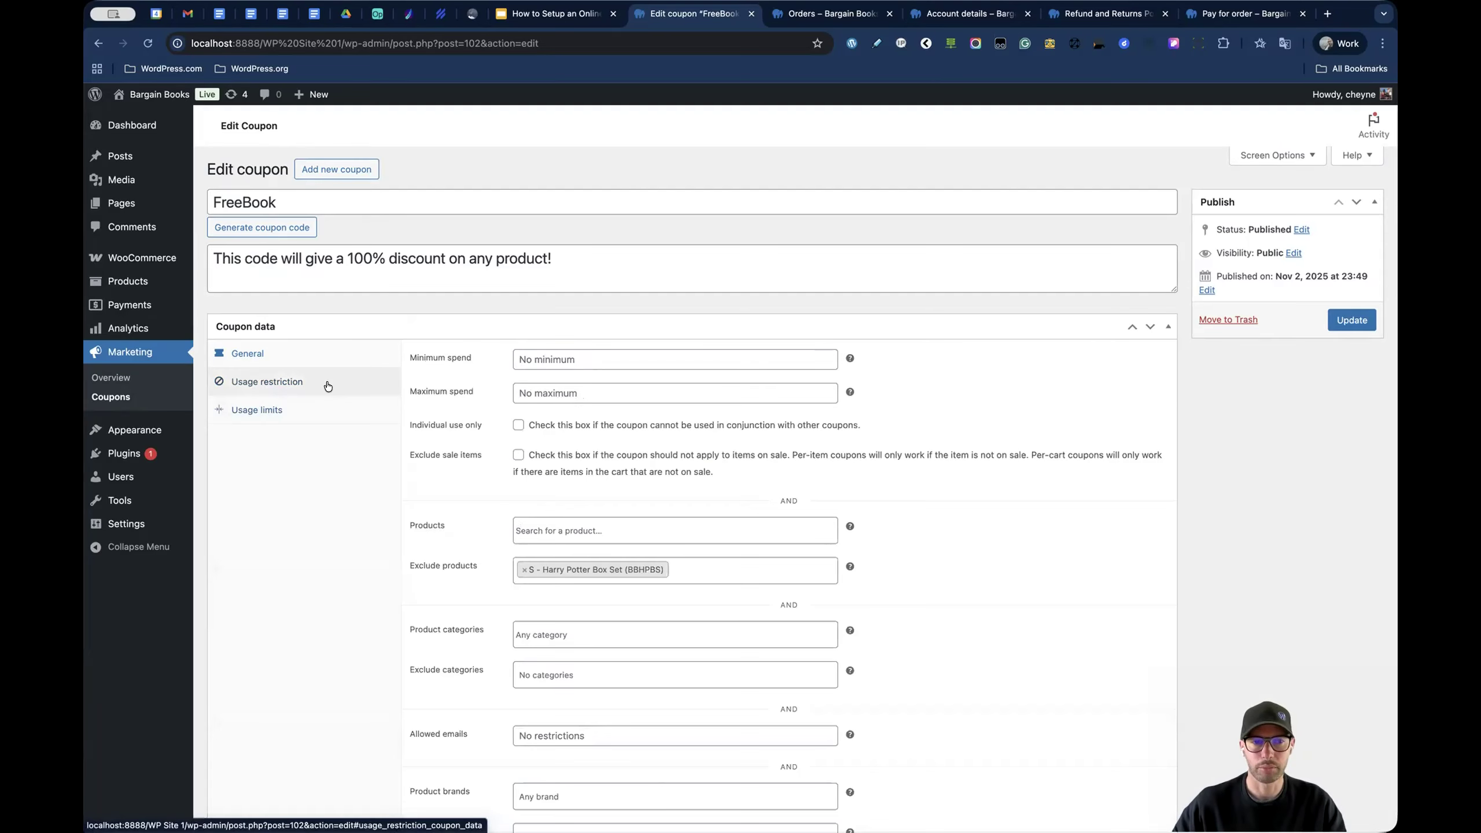
pyautogui.click(316, 351)
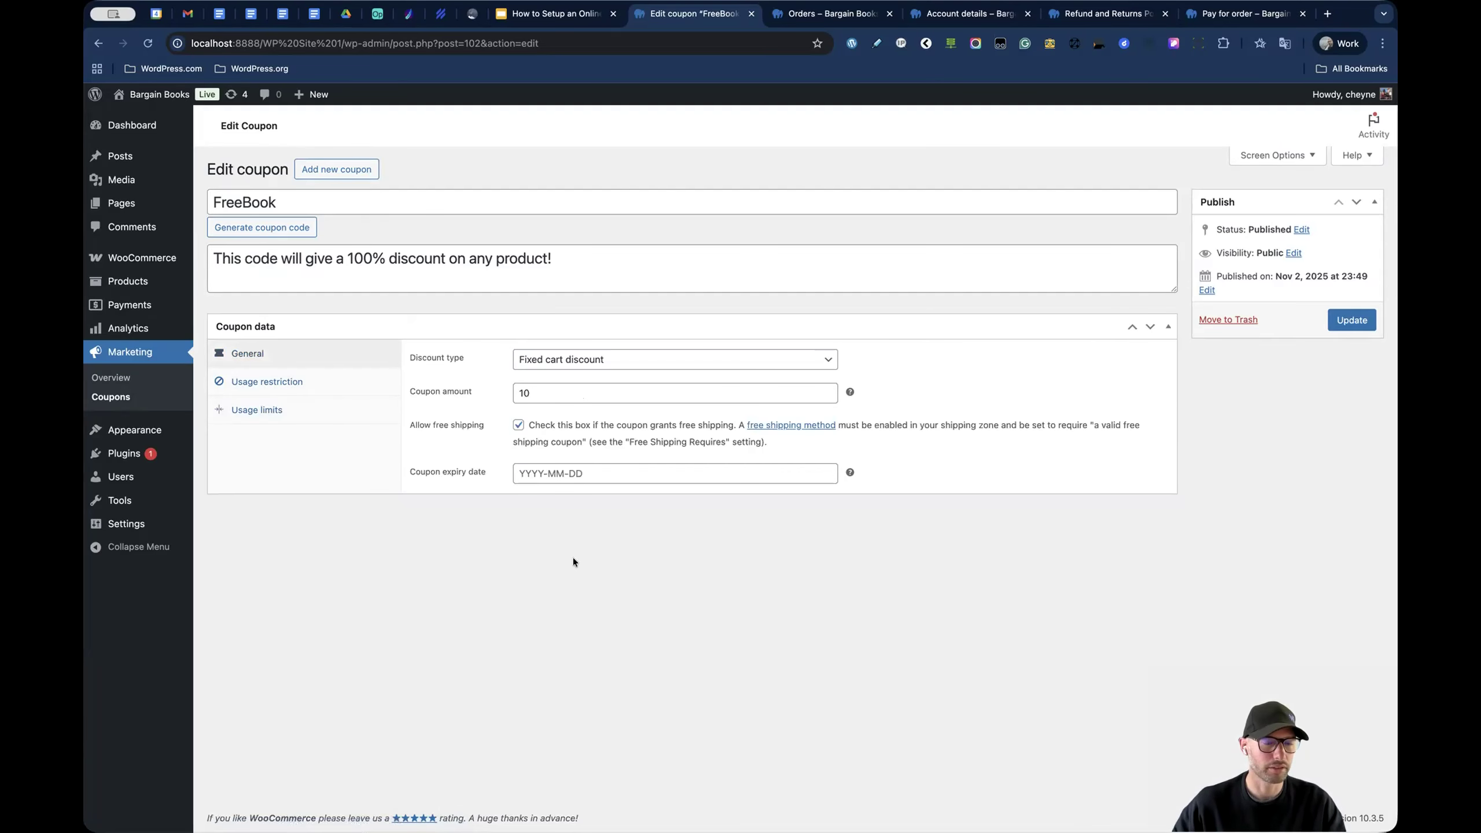